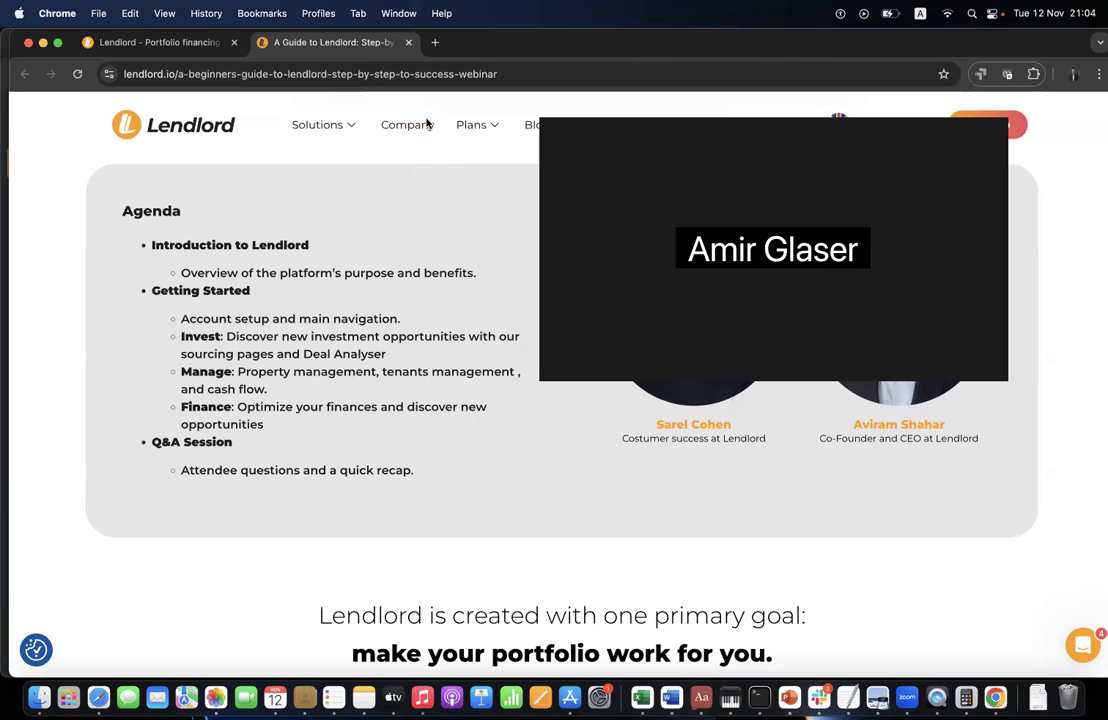
- In the Lendlord tab, open account Settings from the profile avatar menu
left_click(164, 47)
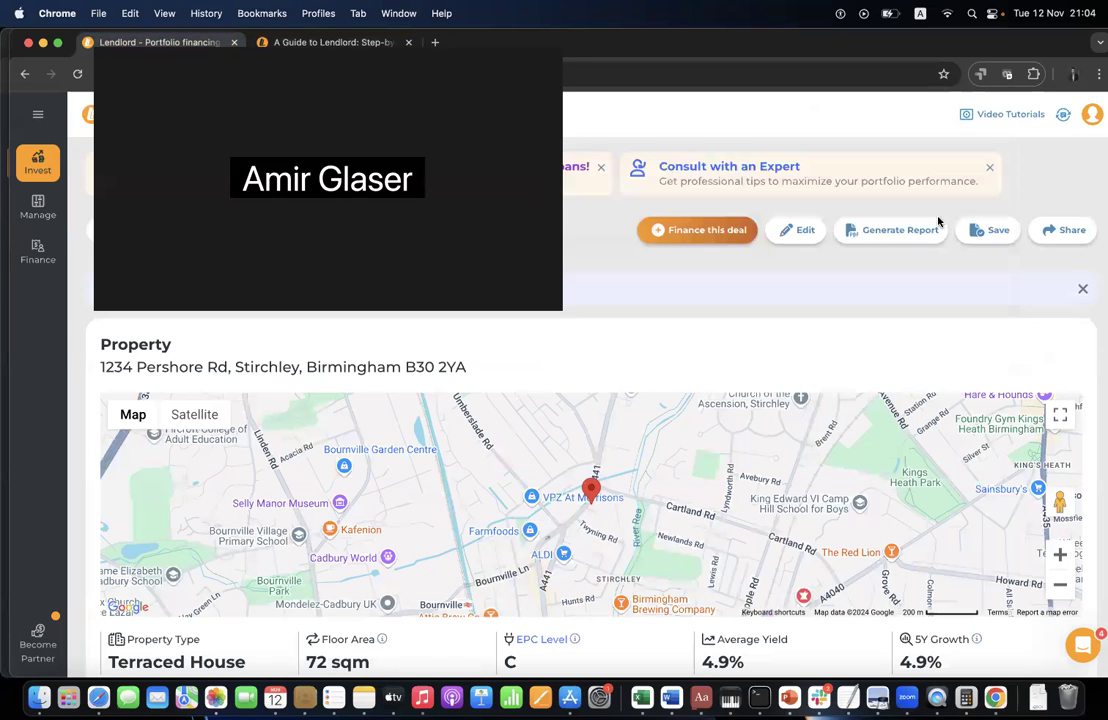
left_click(1092, 114)
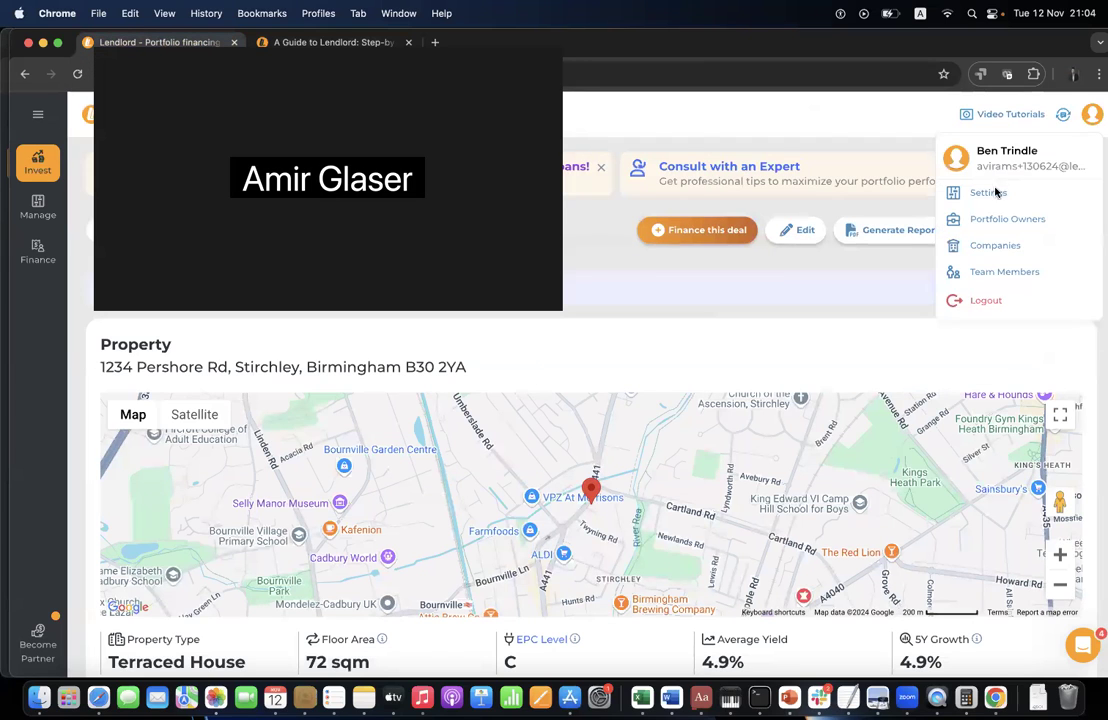
left_click(960, 192)
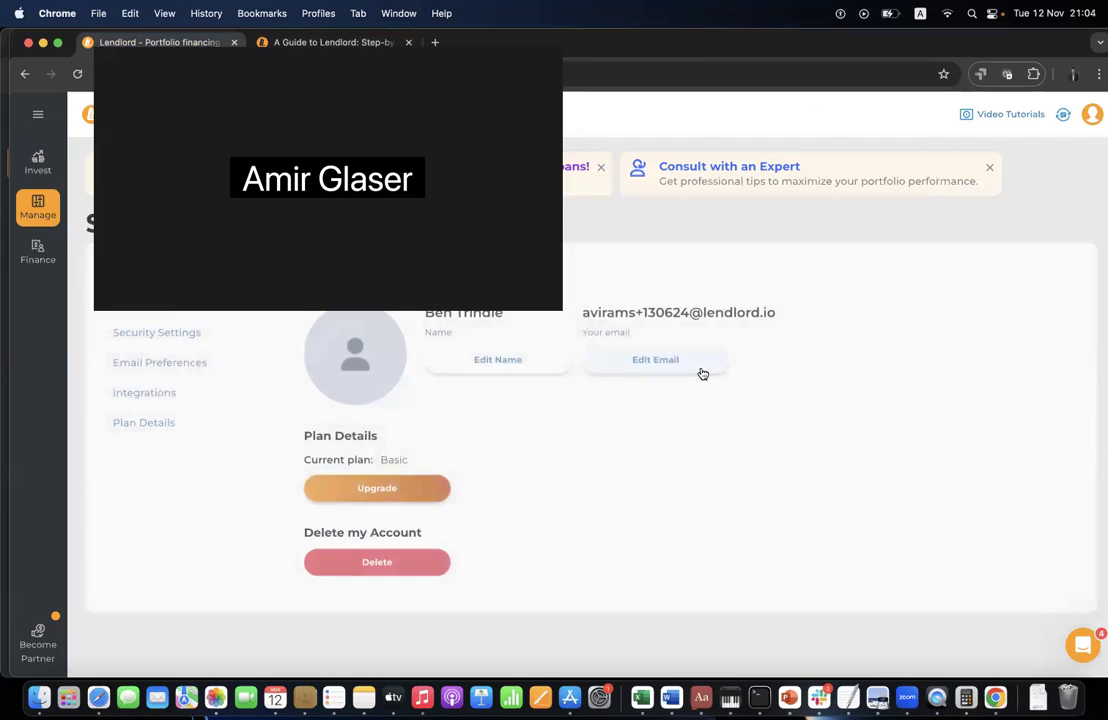
- Upgrade from Basic with coupon 'webinar123' and pick annual payment at £49.5/year
left_click(428, 497)
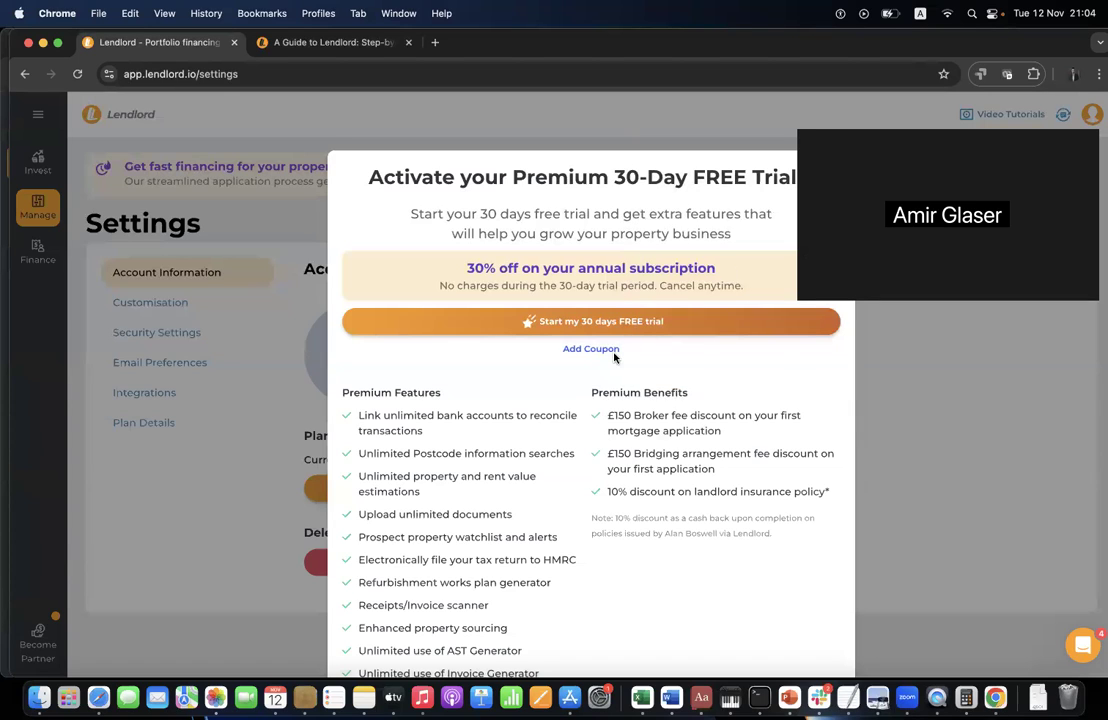
left_click(580, 349)
type("web")
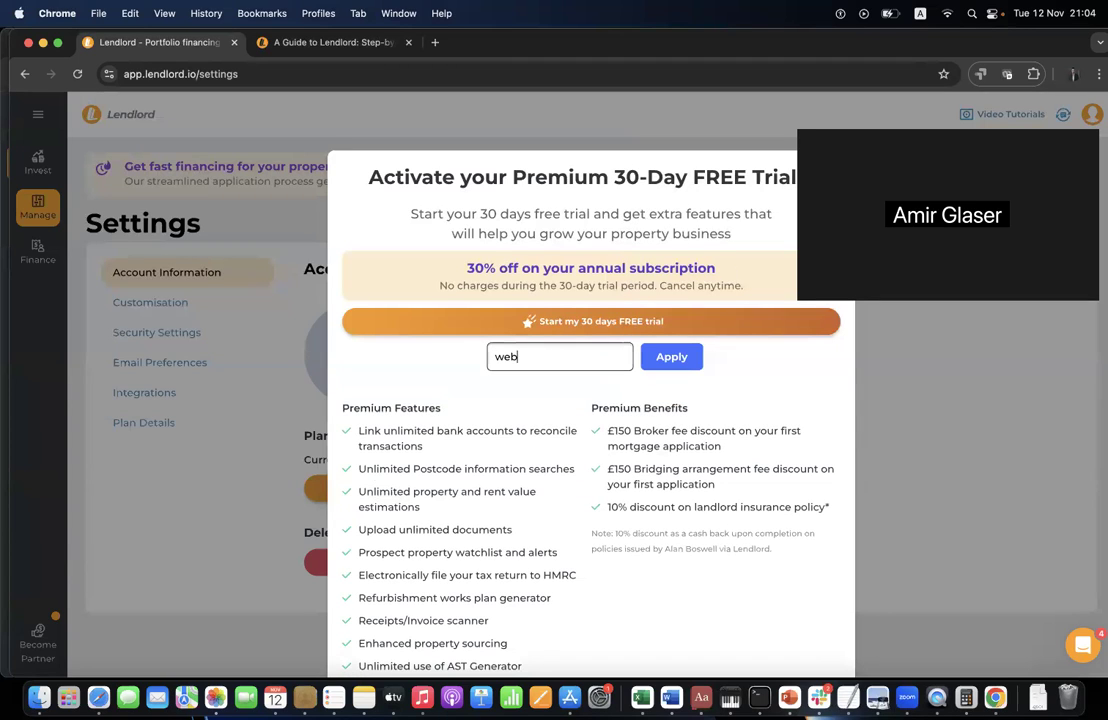
type("inar123")
left_click(673, 357)
left_click(450, 294)
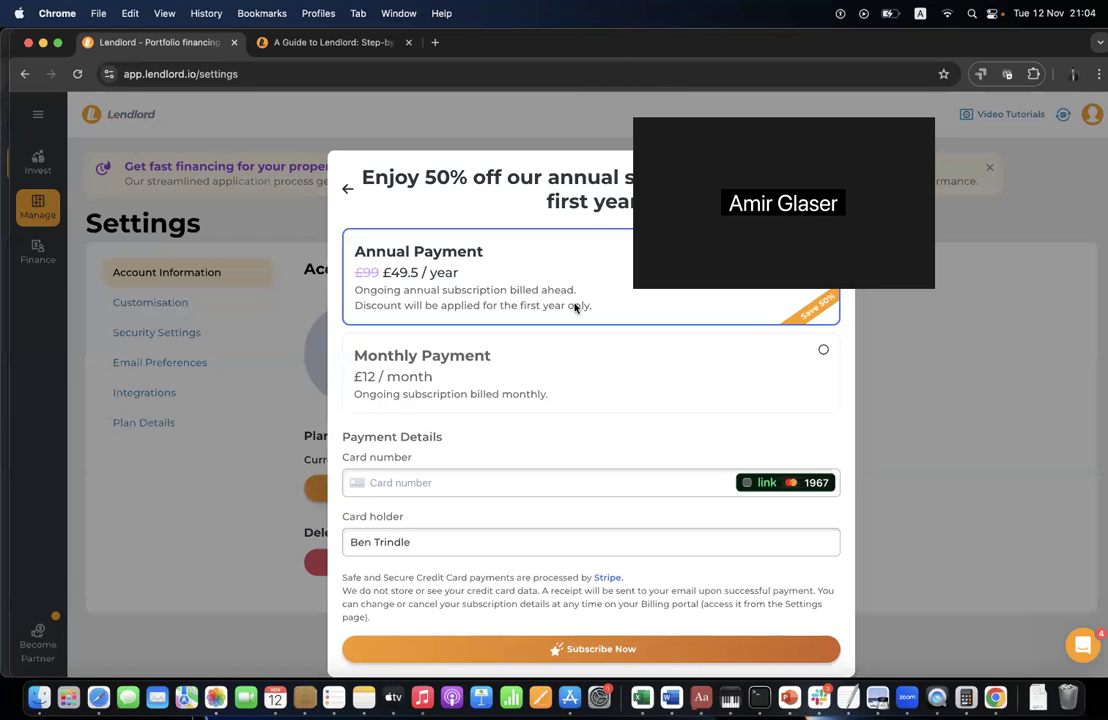
- Highlight the Getting Started and platform overview lines in the webinar agenda tab
left_click(290, 45)
triple_click(292, 287)
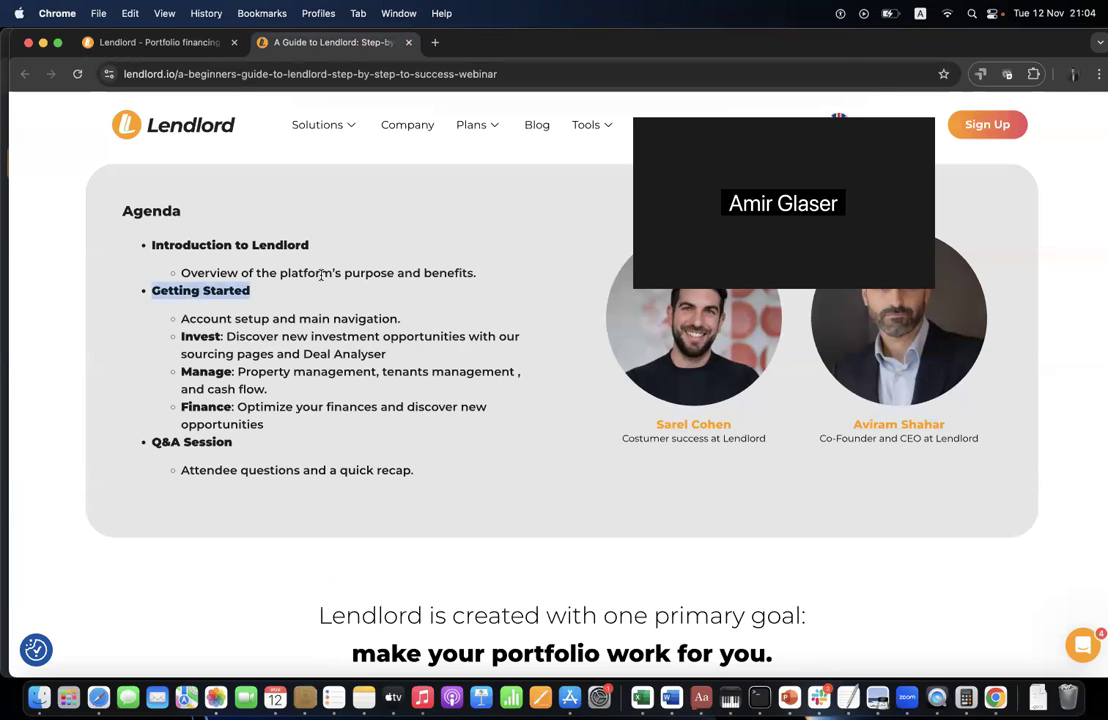
triple_click(322, 273)
left_click(423, 271)
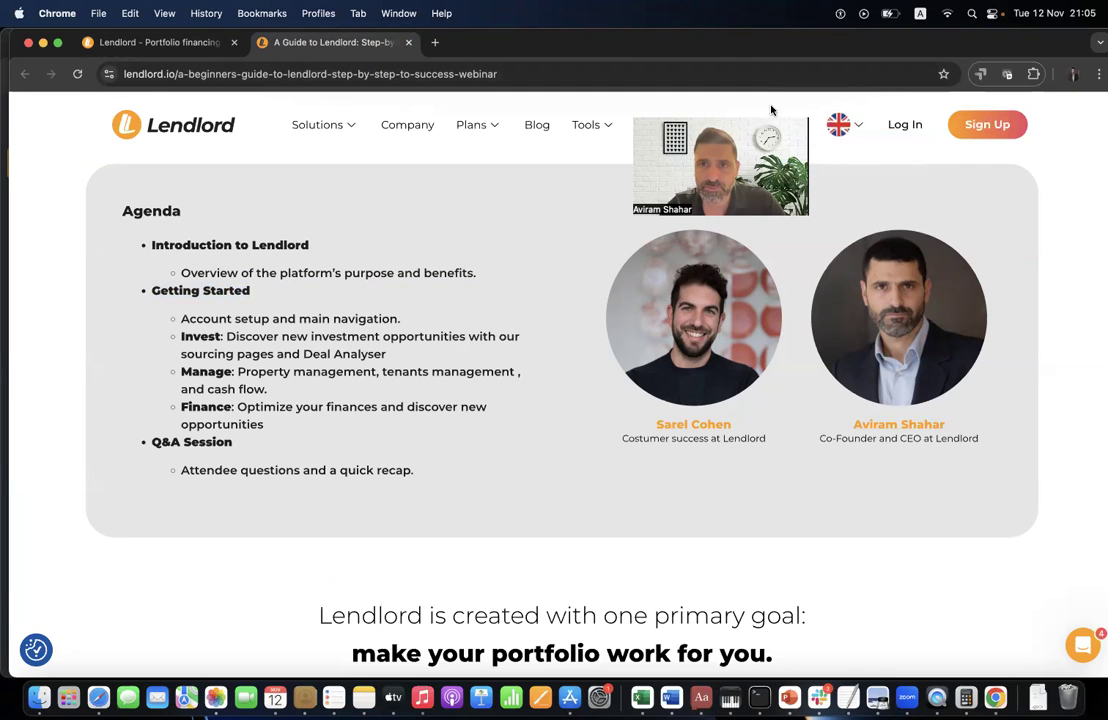
- Back in Lendlord, close the subscription payment dialog and expand the Invest section
left_click(140, 42)
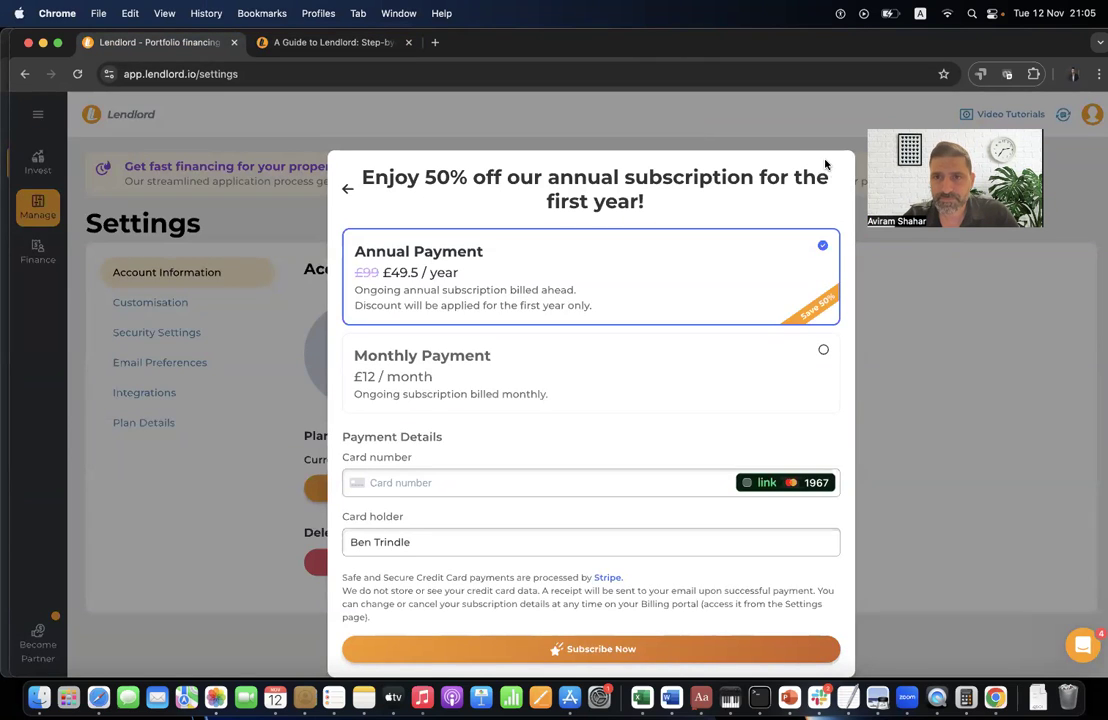
left_click(866, 373)
left_click(38, 165)
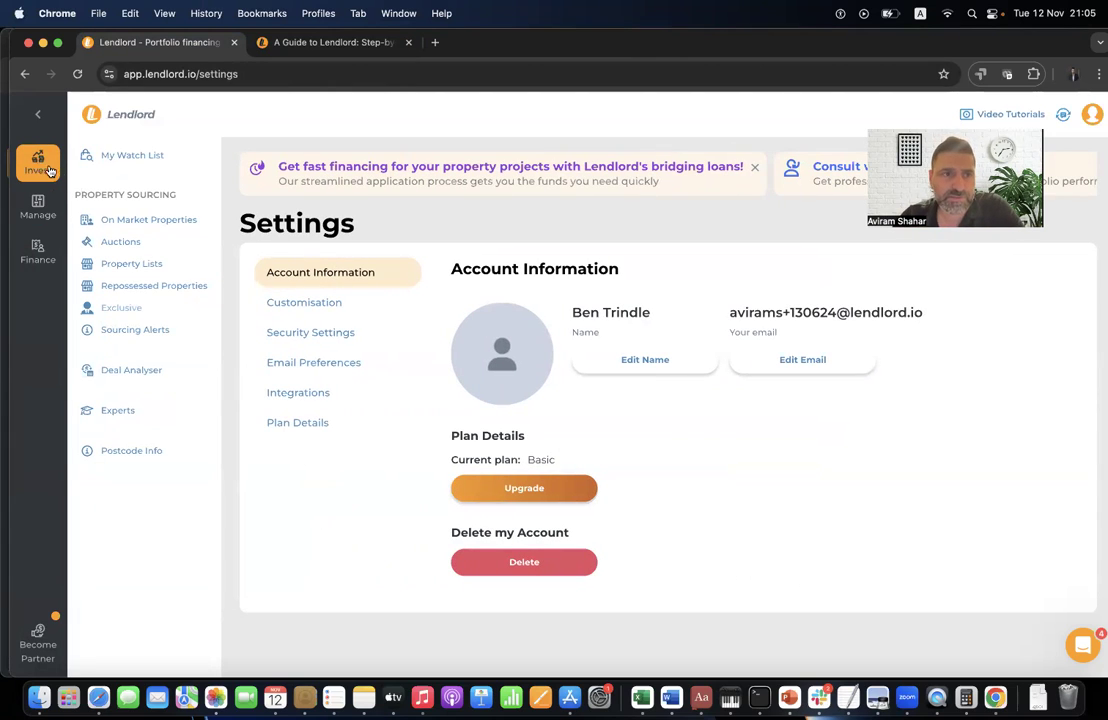
- Open On Market Properties under Invest and scroll through the 167,541 listings
left_click(38, 207)
mouse_move(42, 253)
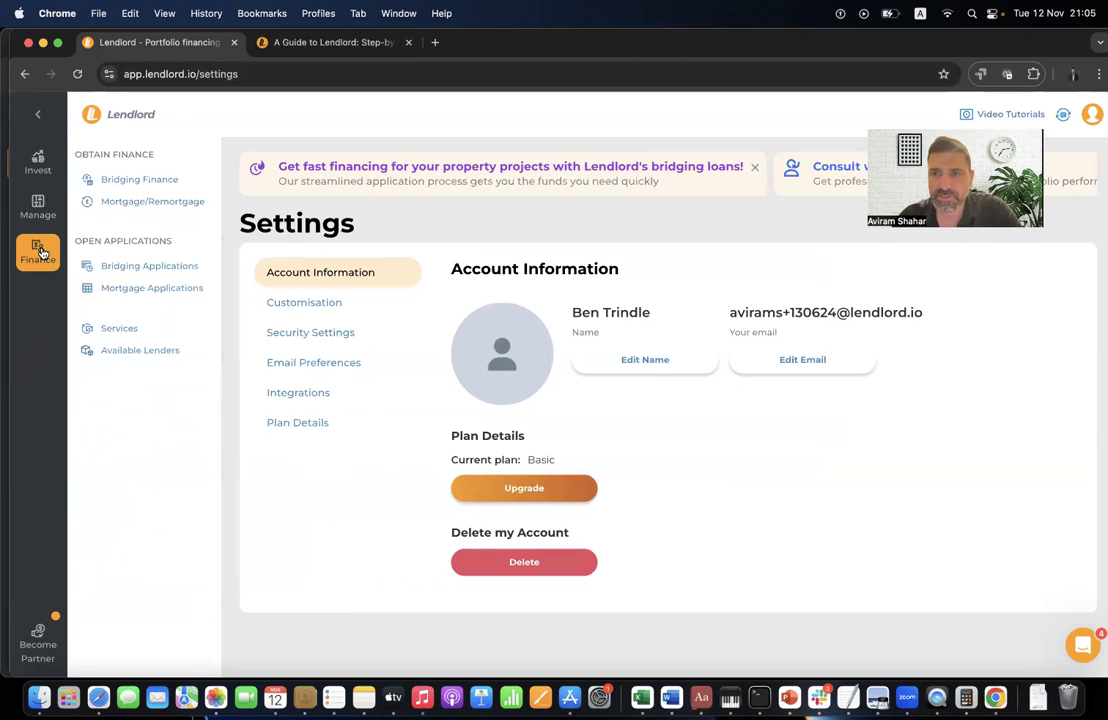
left_click(46, 159)
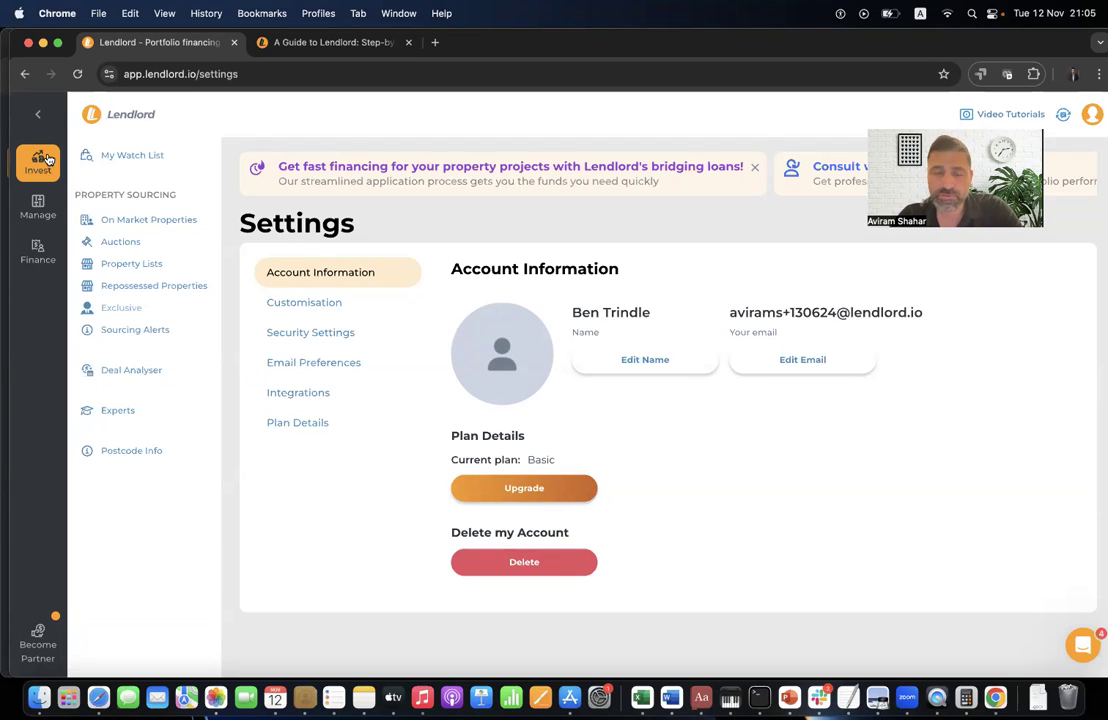
triple_click(160, 196)
left_click(195, 218)
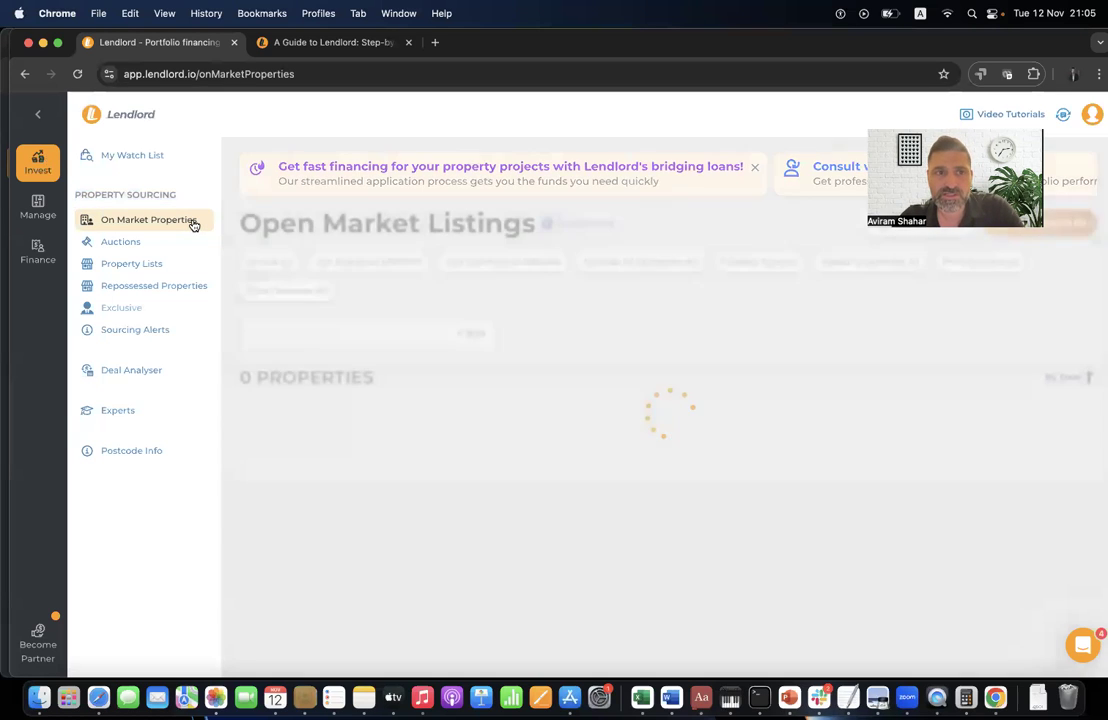
scroll(402, 422, "down", 10)
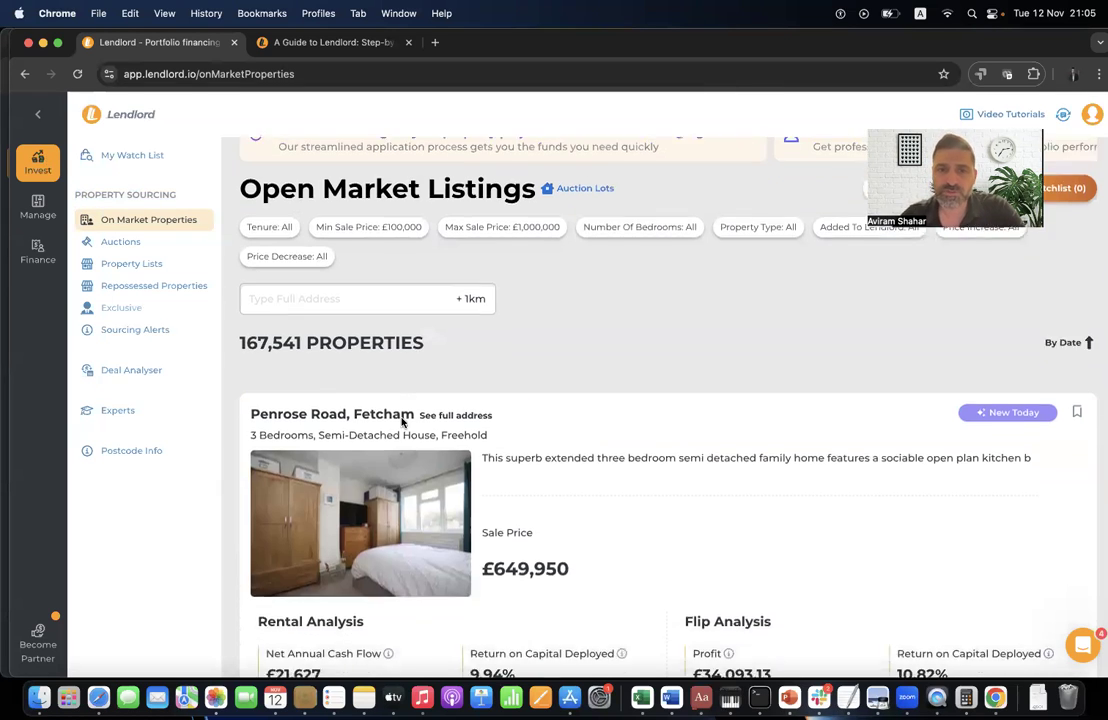
scroll(402, 424, "down", 10)
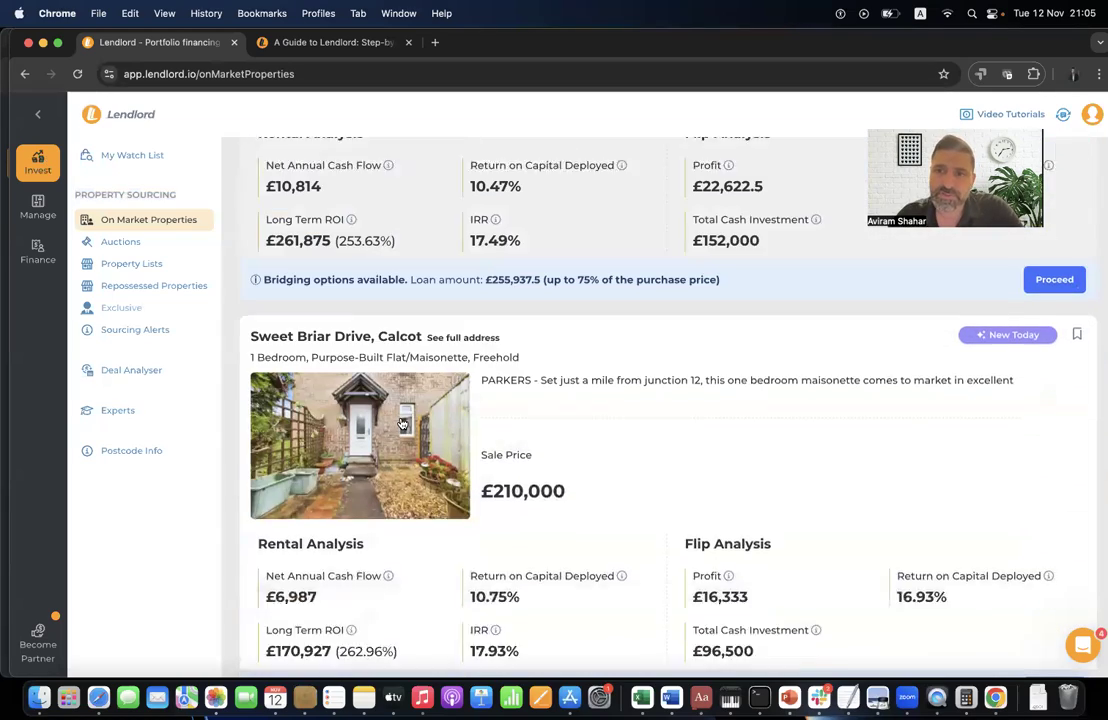
scroll(441, 305, "up", 20)
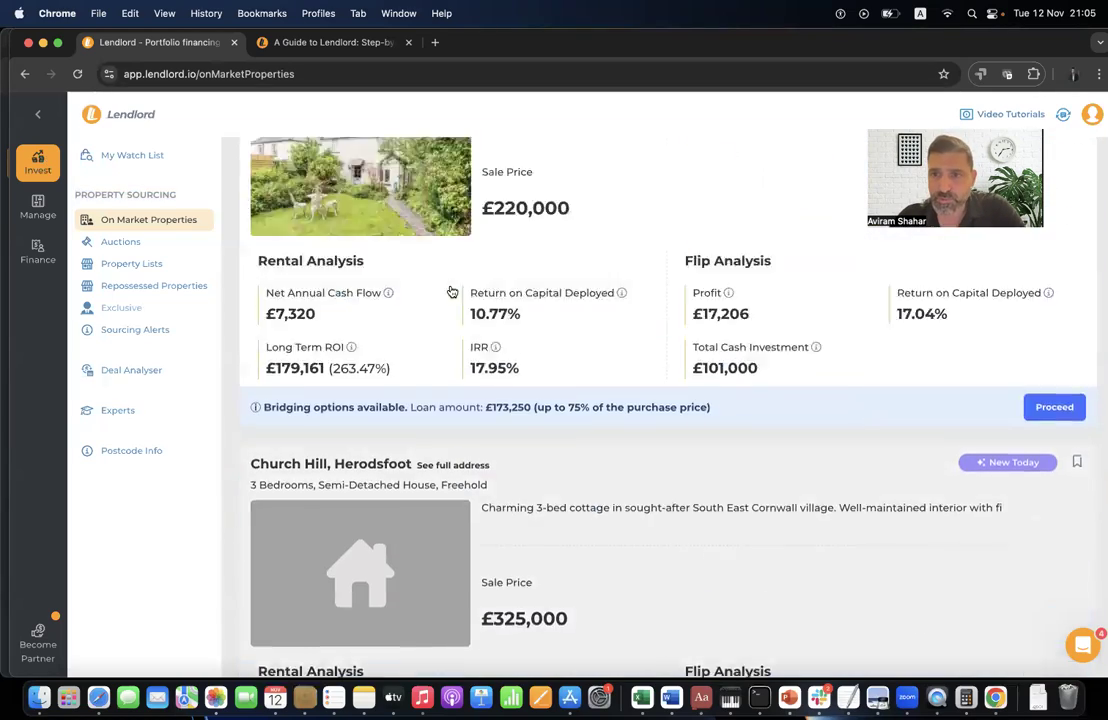
scroll(450, 290, "up", 4)
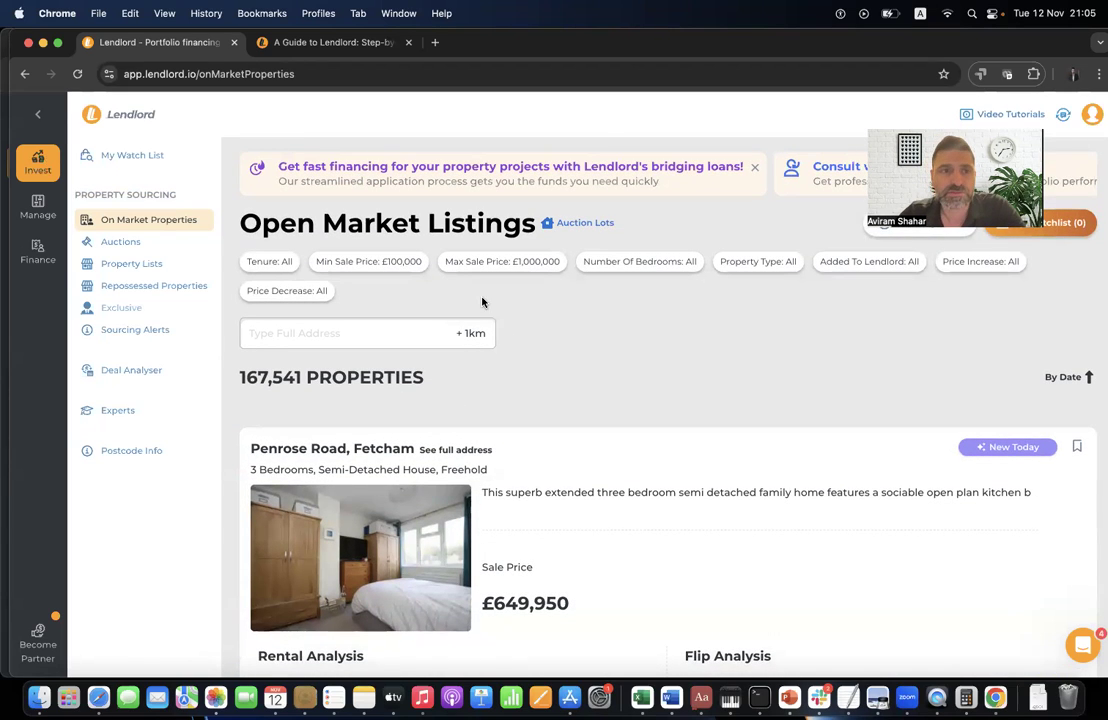
- Review the Pershore Rd buy-to-let metrics in Deal Analyser, then open Postcode Info
left_click(165, 370)
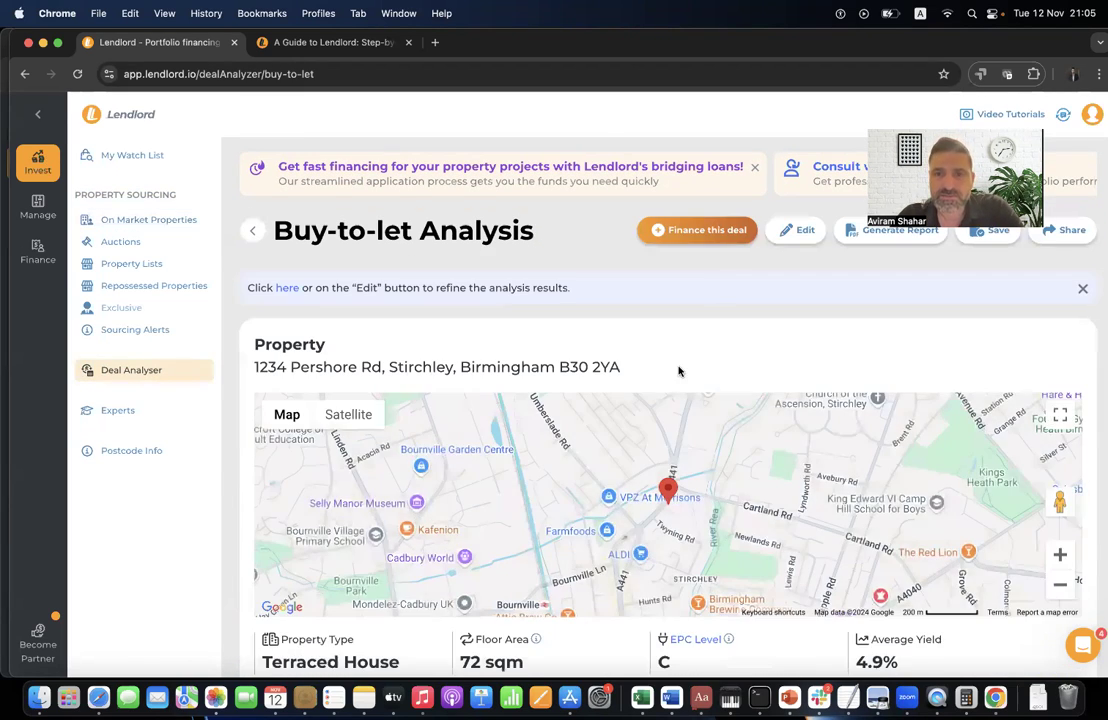
scroll(680, 371, "down", 7)
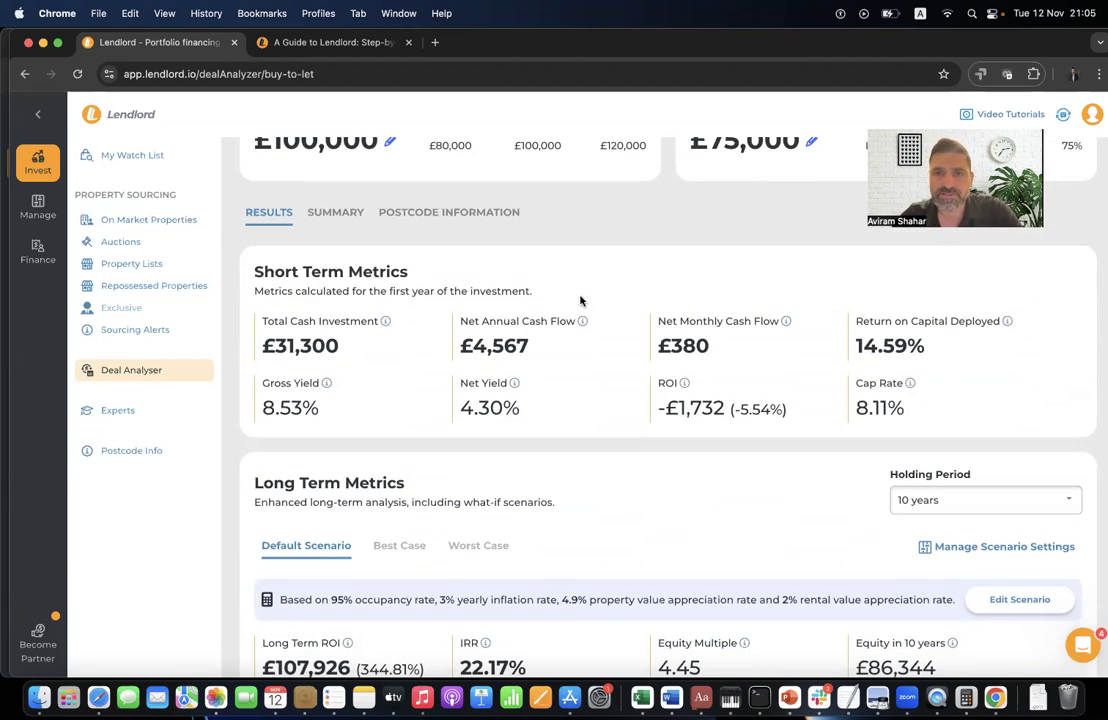
scroll(572, 254, "up", 6)
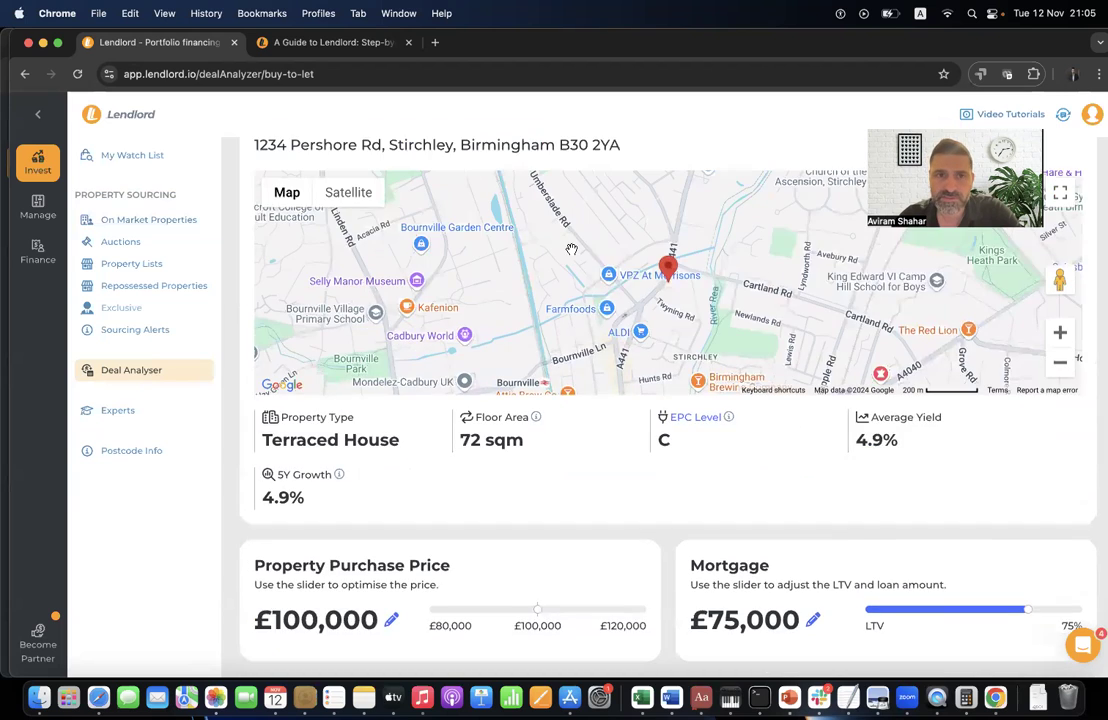
scroll(572, 254, "up", 2)
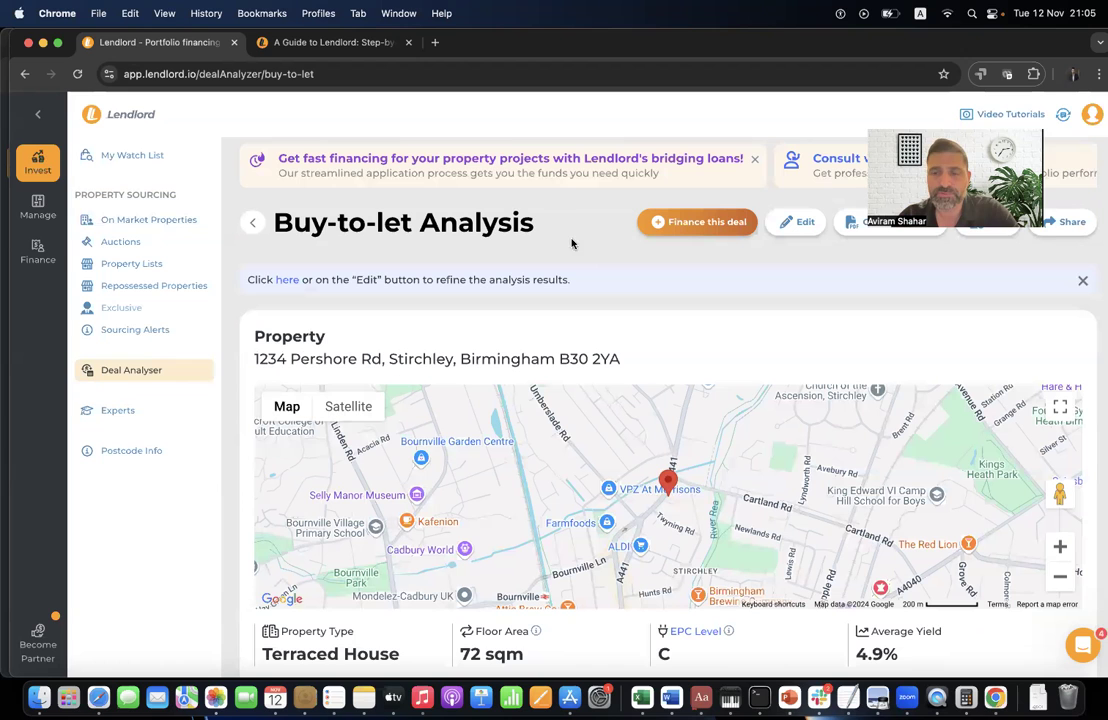
scroll(580, 424, "down", 15)
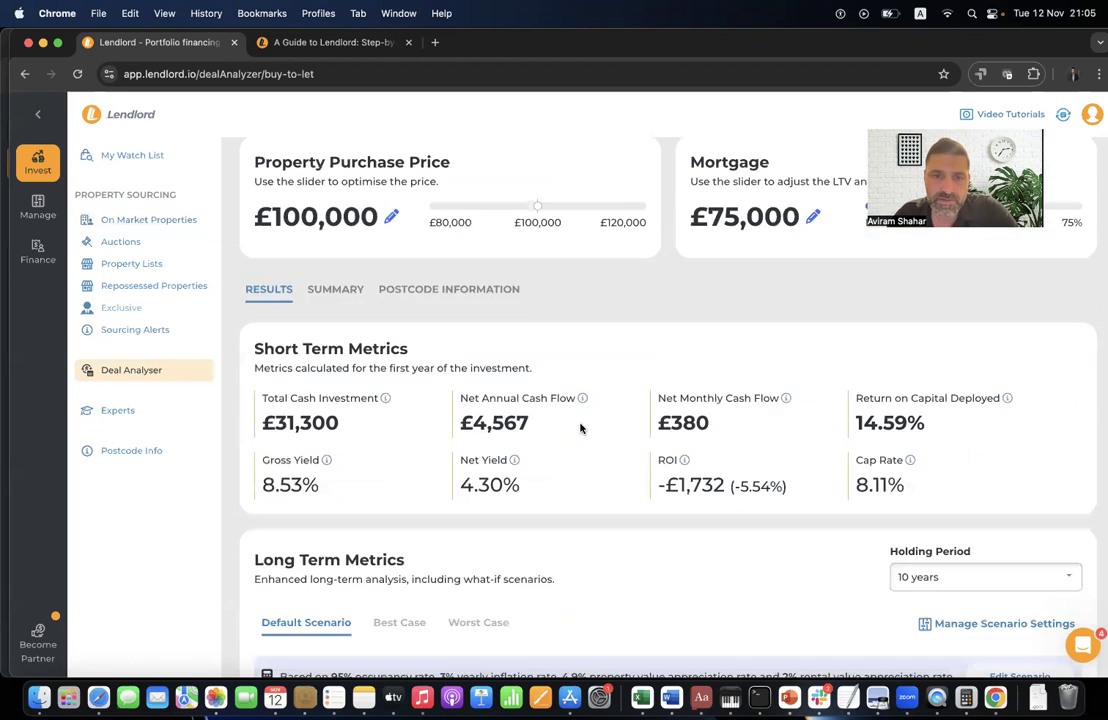
scroll(580, 428, "down", 3)
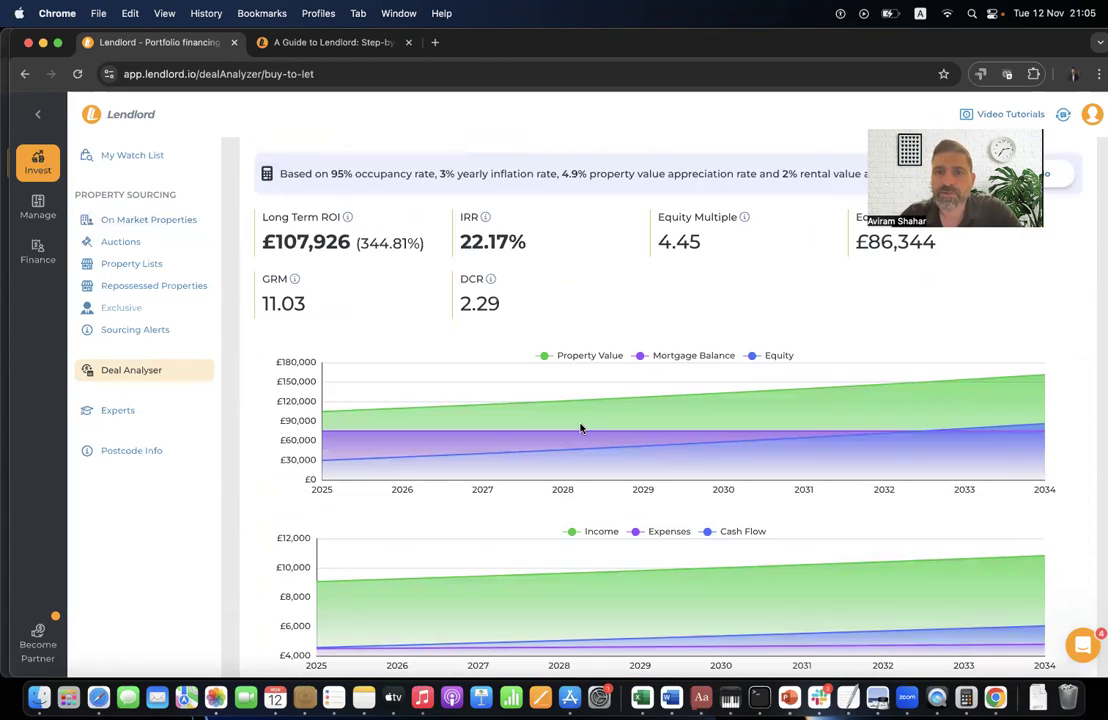
scroll(601, 339, "up", 3)
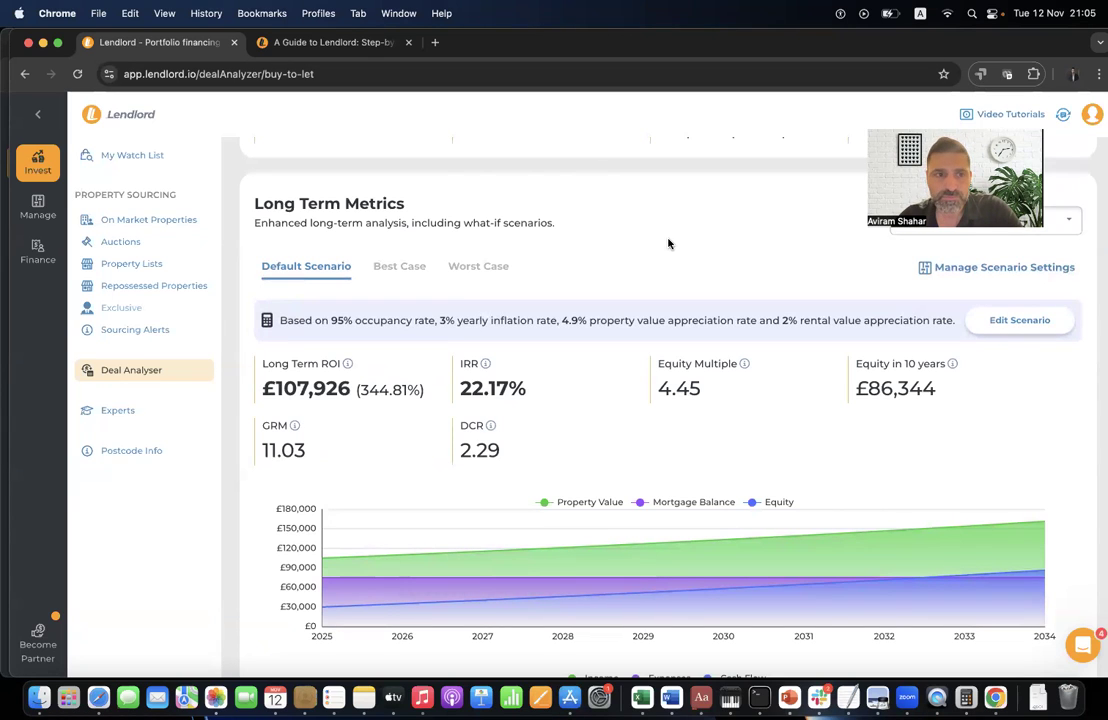
left_click(153, 457)
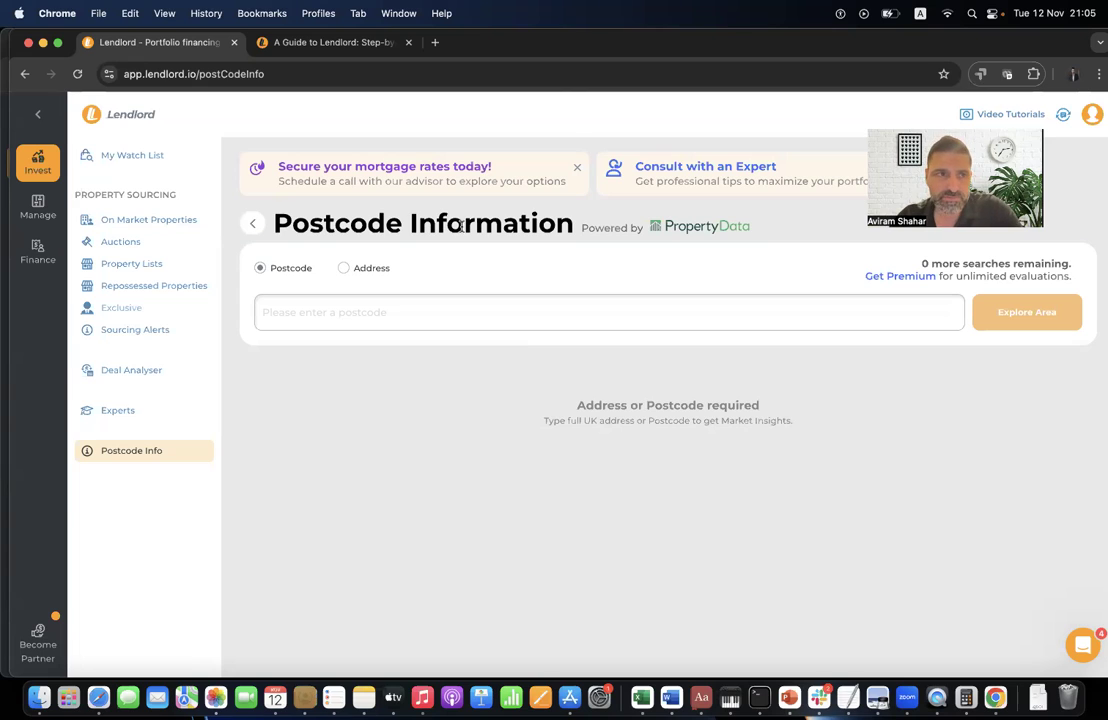
- Open My Portfolio from the Manage section to see the 7-property summary
left_click(35, 210)
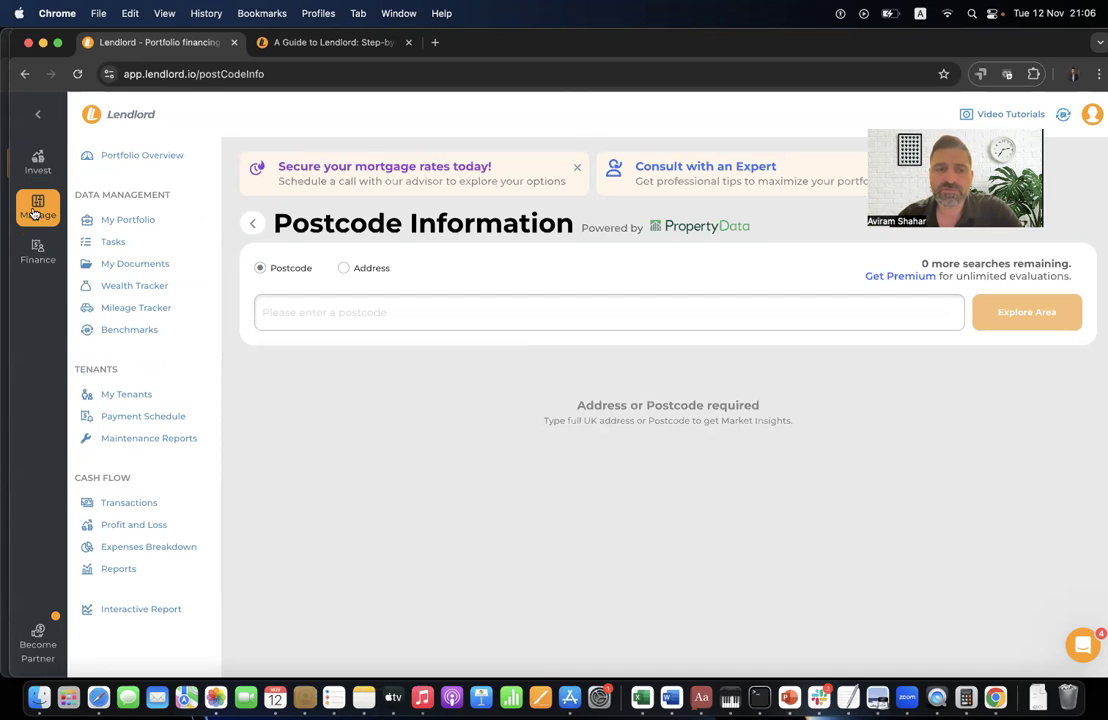
left_click(150, 220)
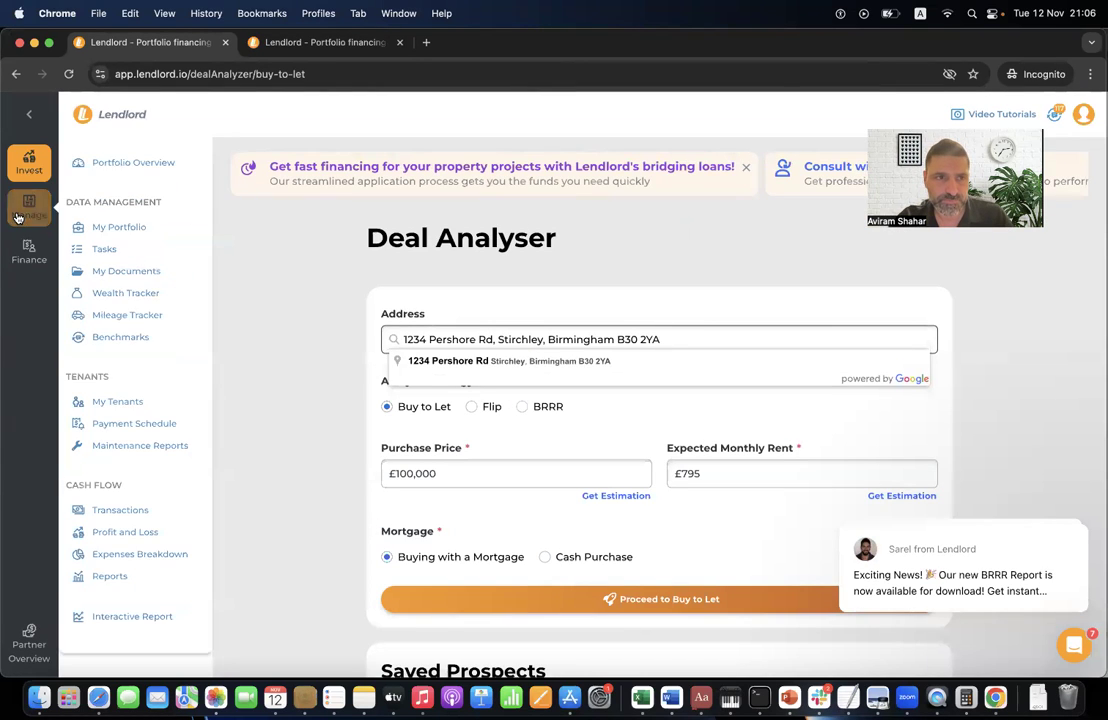
left_click(17, 218)
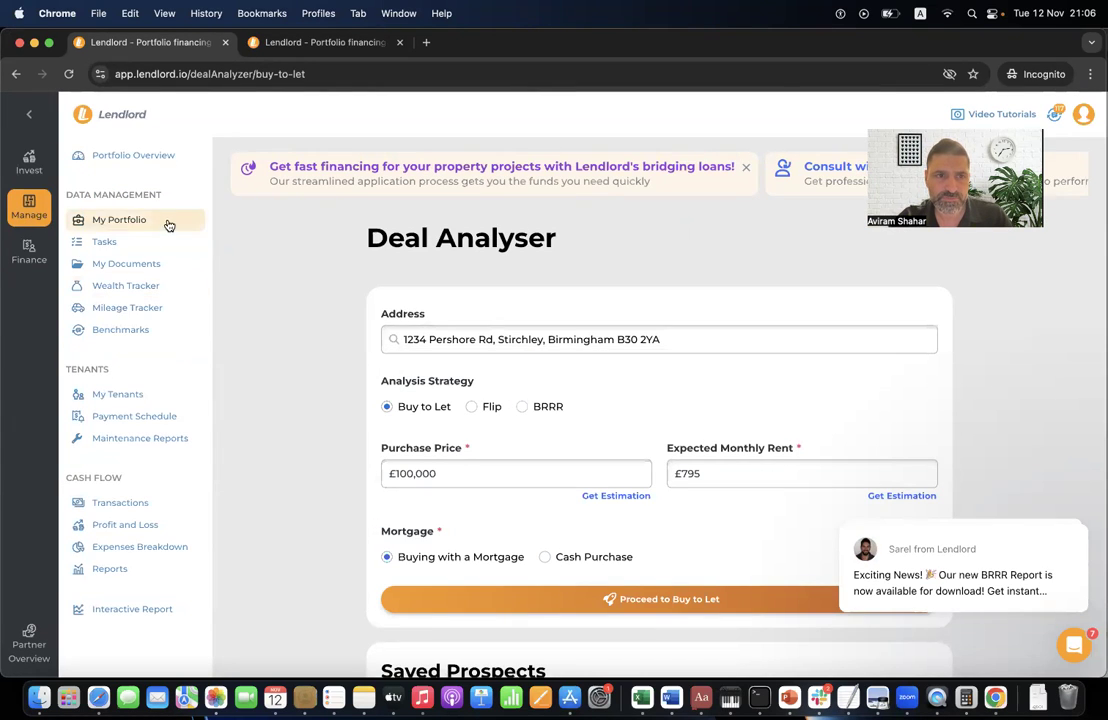
left_click(169, 225)
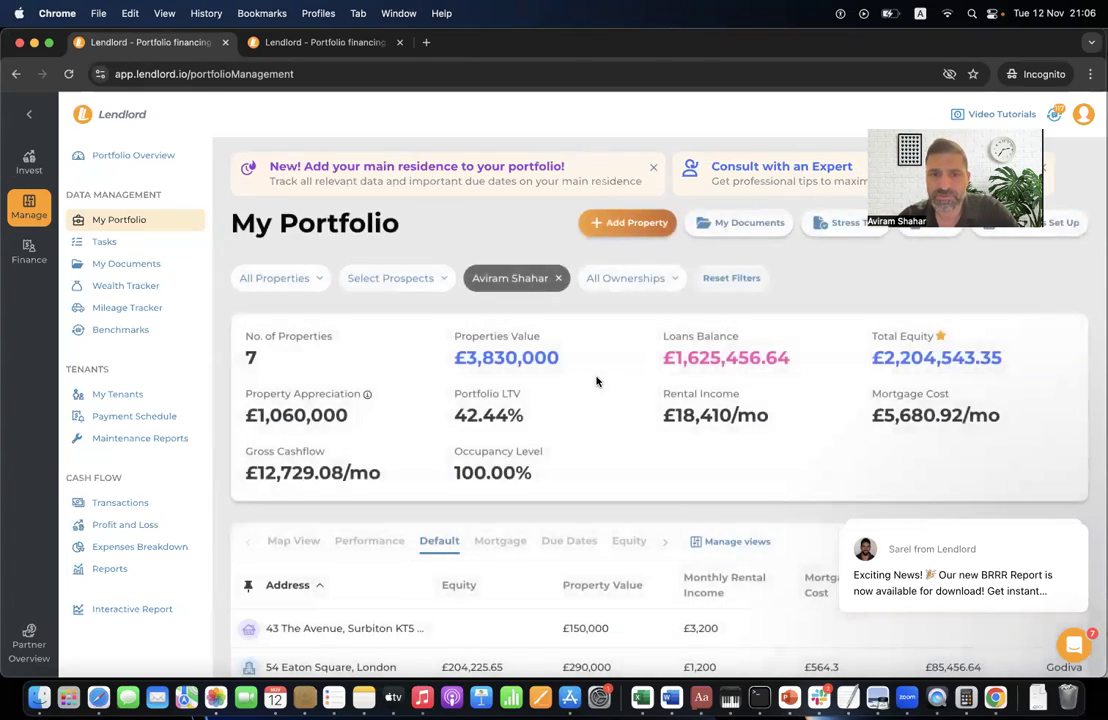
scroll(596, 381, "down", 5)
scroll(596, 377, "up", 2)
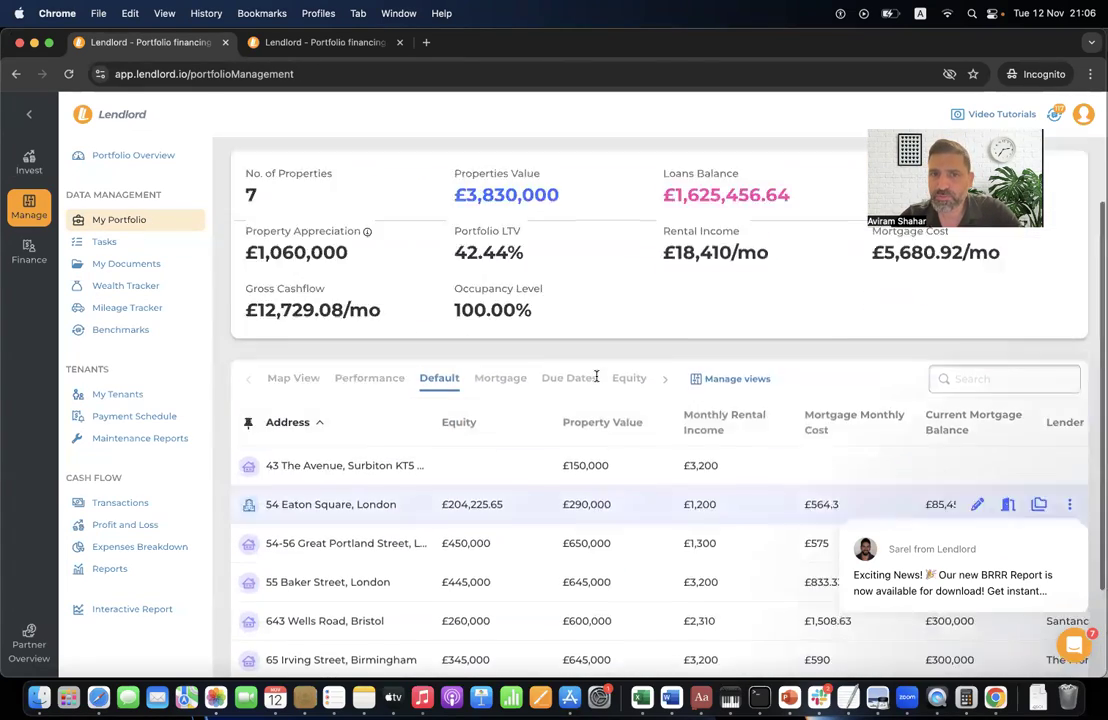
scroll(596, 377, "up", 3)
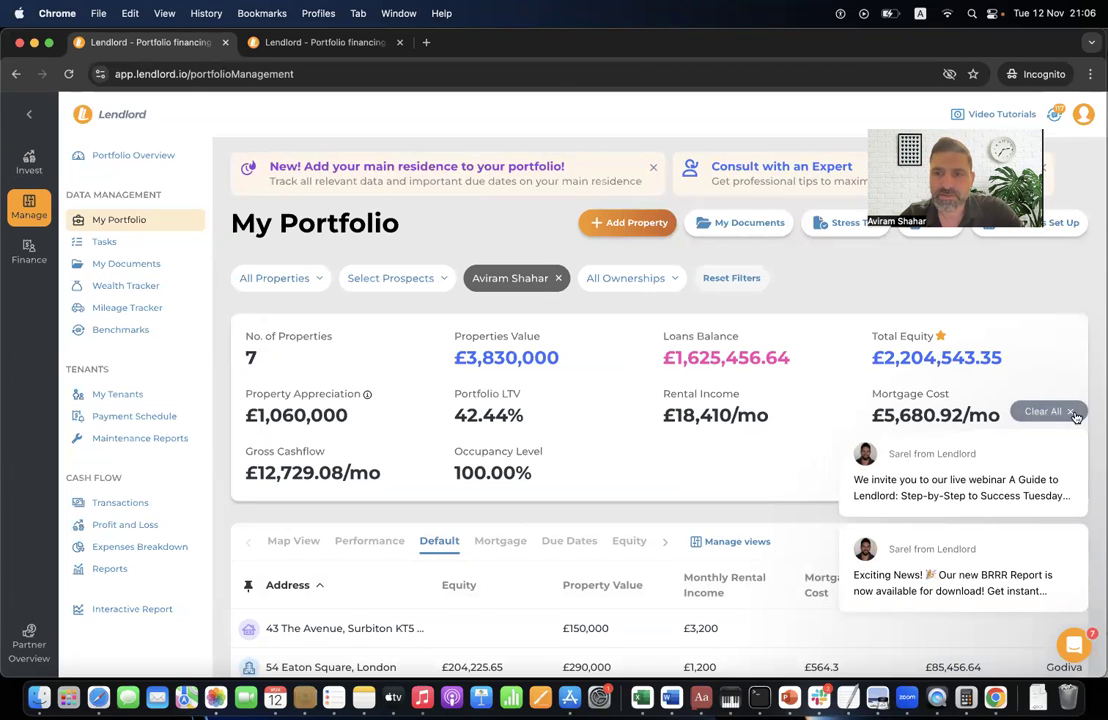
scroll(669, 484, "down", 5)
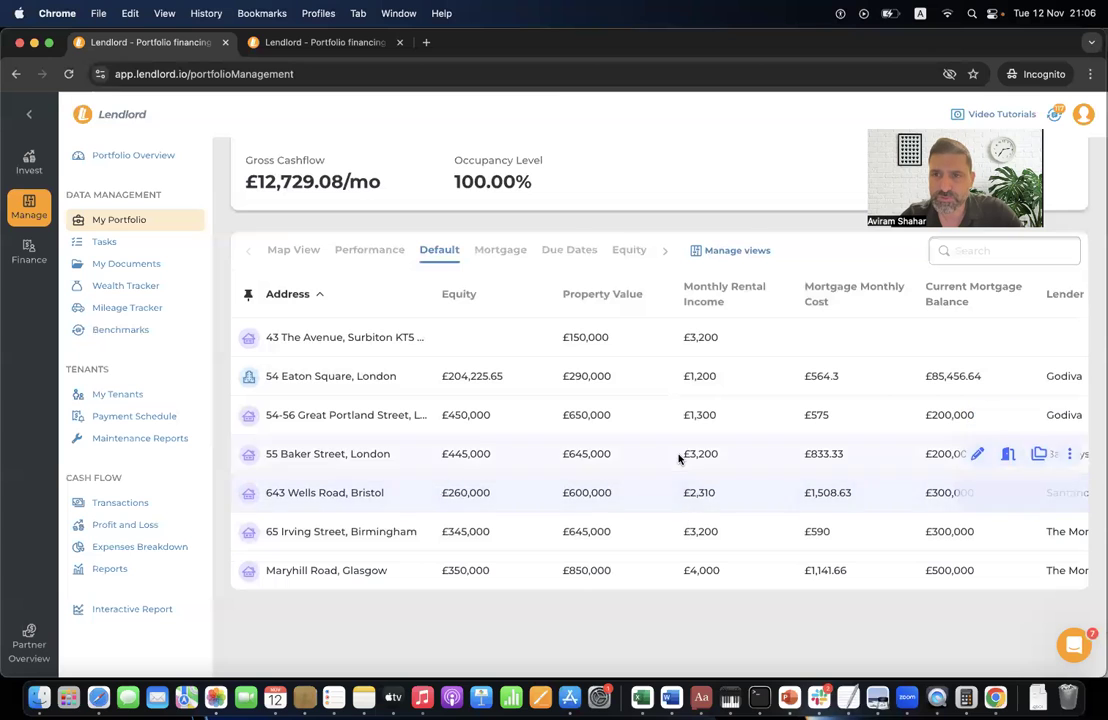
scroll(679, 457, "right", 5)
scroll(678, 455, "right", 5)
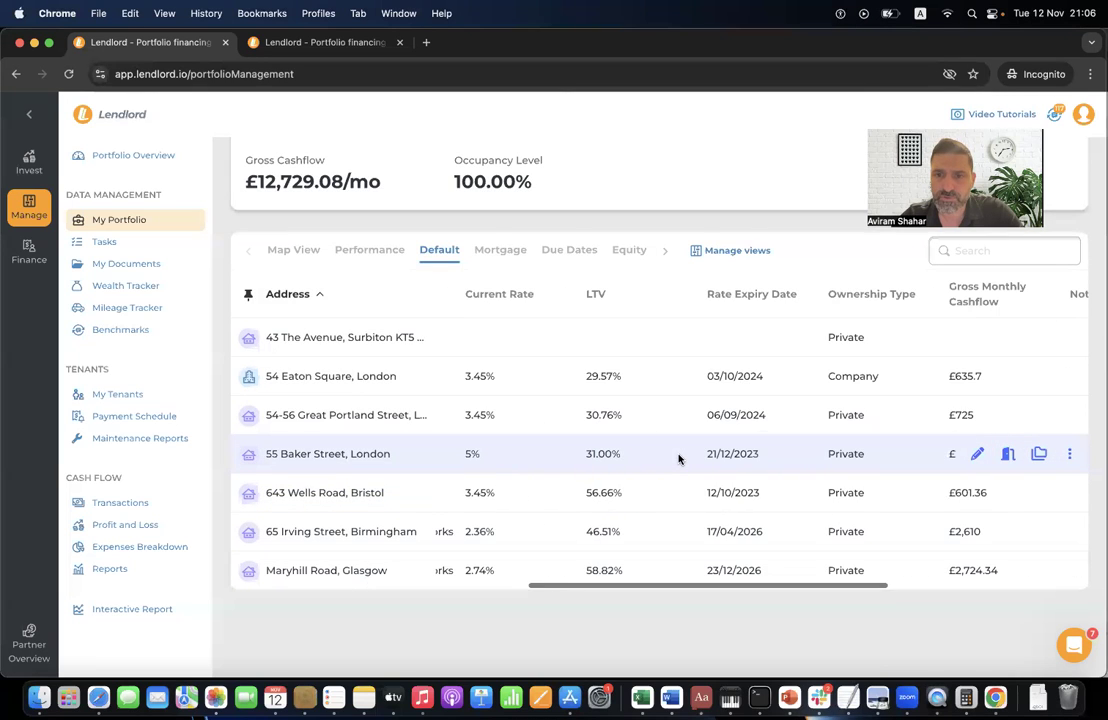
scroll(680, 455, "up", 3)
scroll(793, 406, "up", 2)
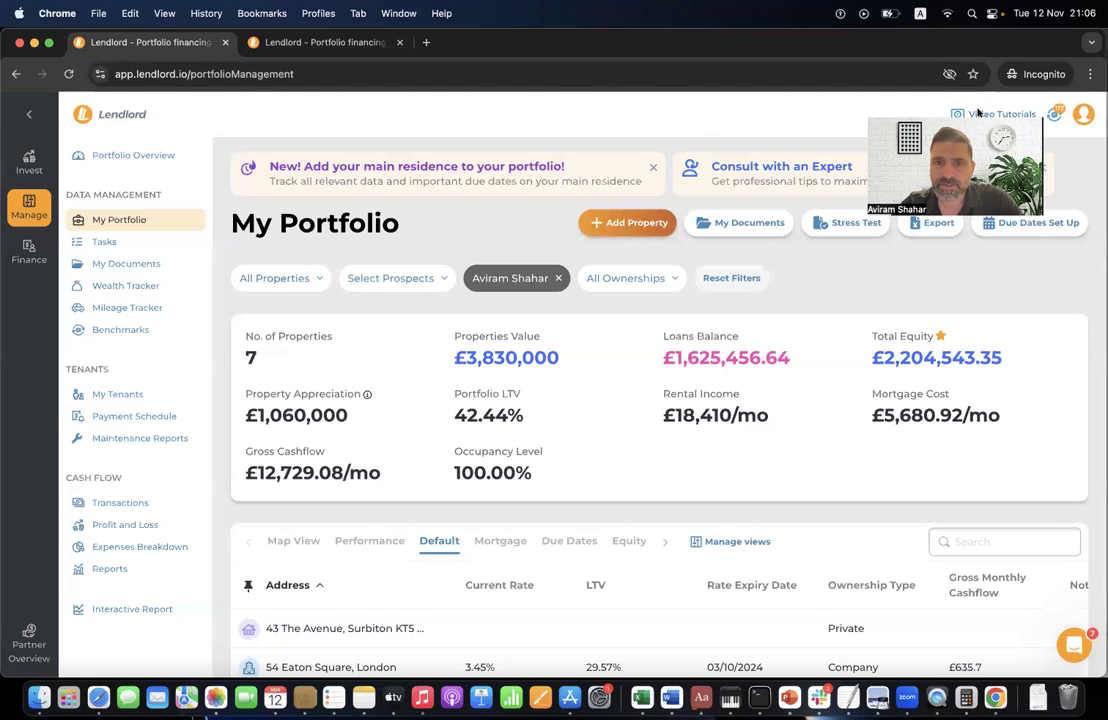
scroll(945, 648, "down", 4)
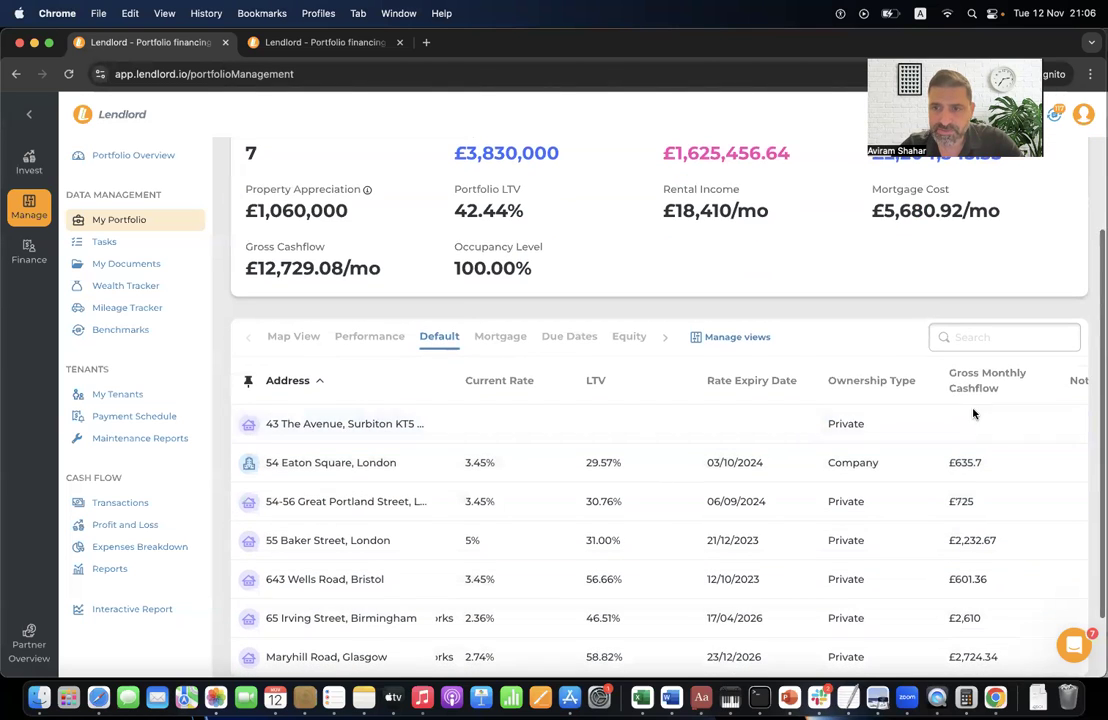
left_click(978, 424)
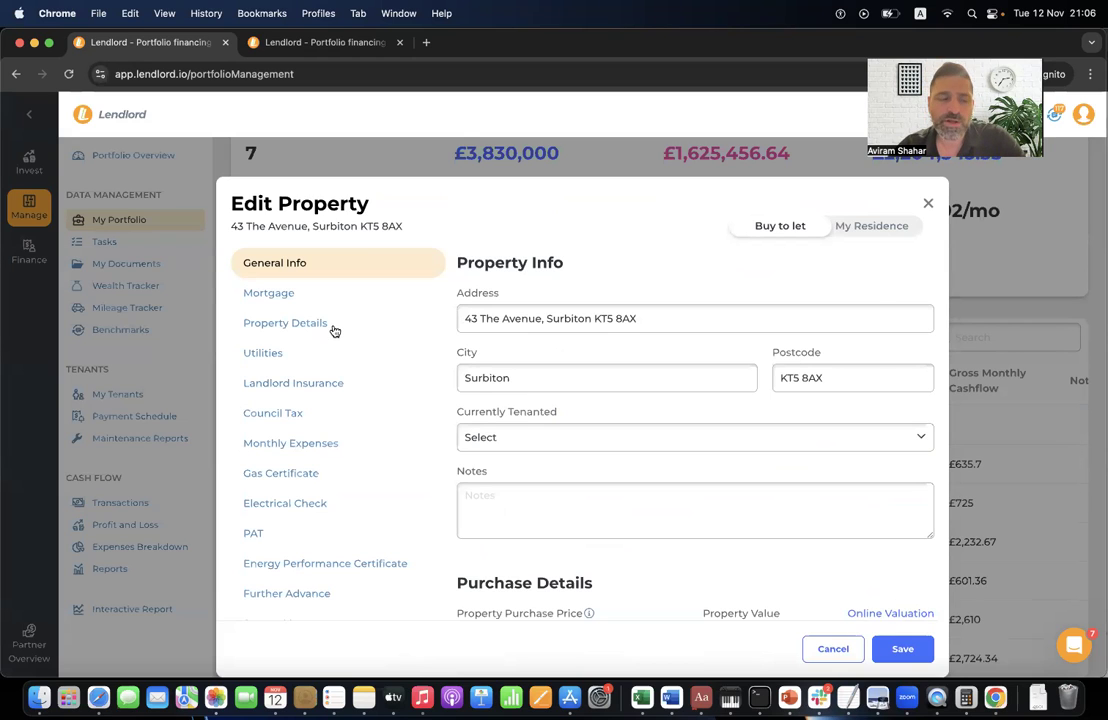
left_click(320, 297)
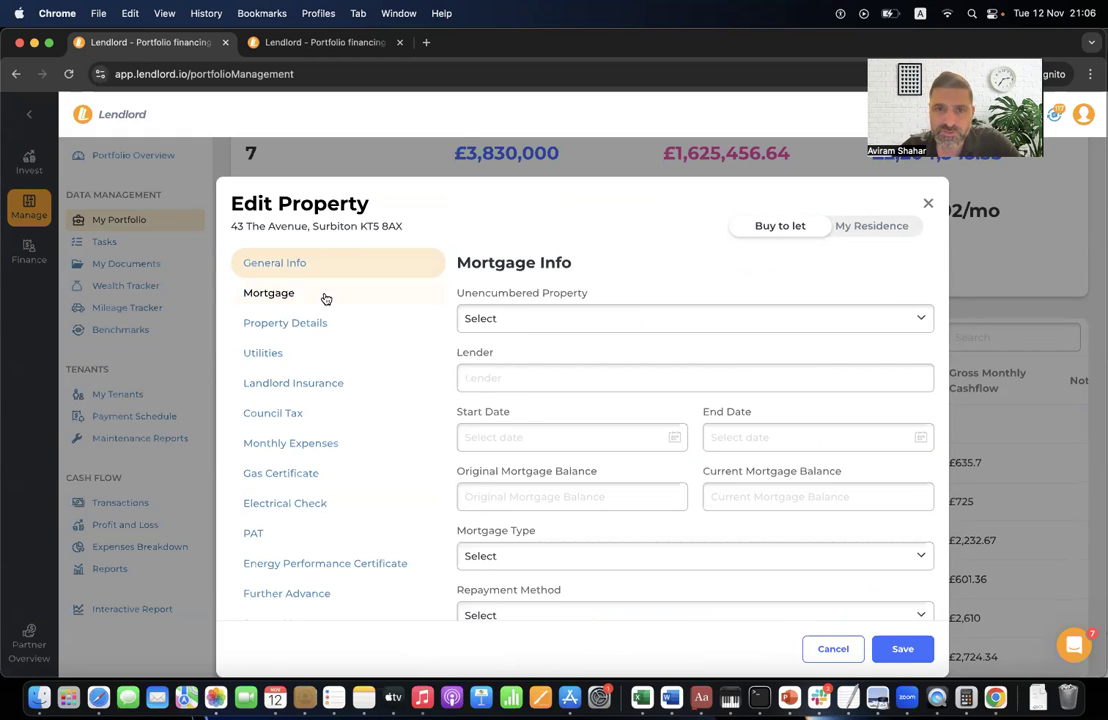
left_click(331, 326)
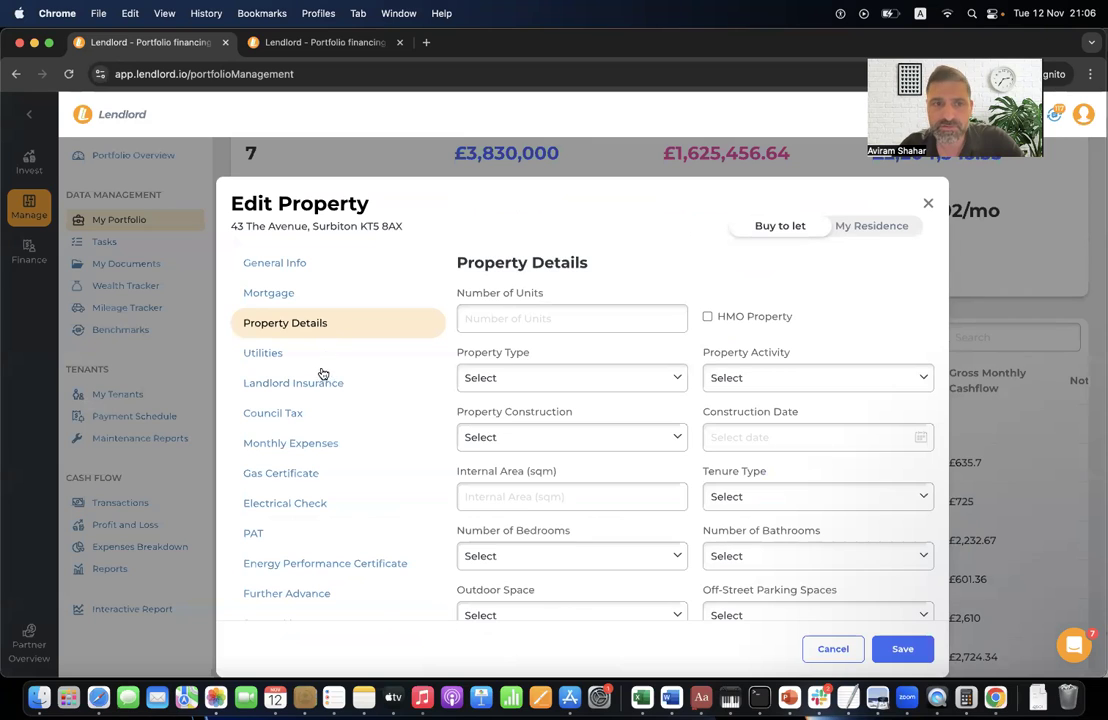
left_click(320, 364)
left_click(322, 395)
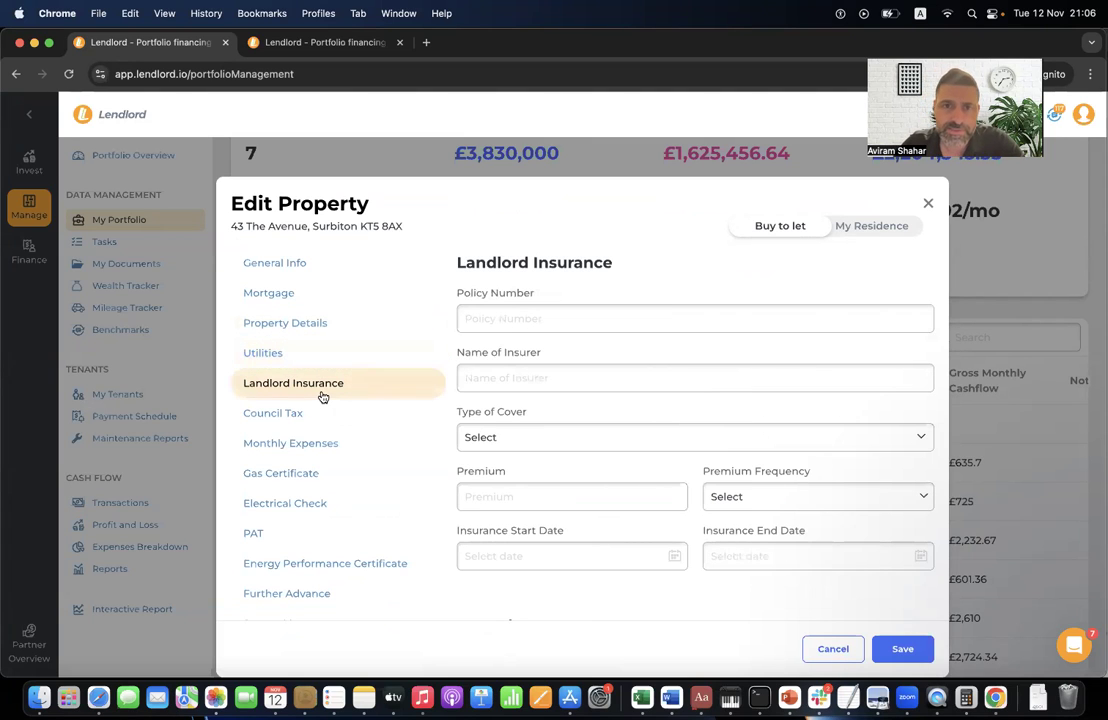
left_click(318, 417)
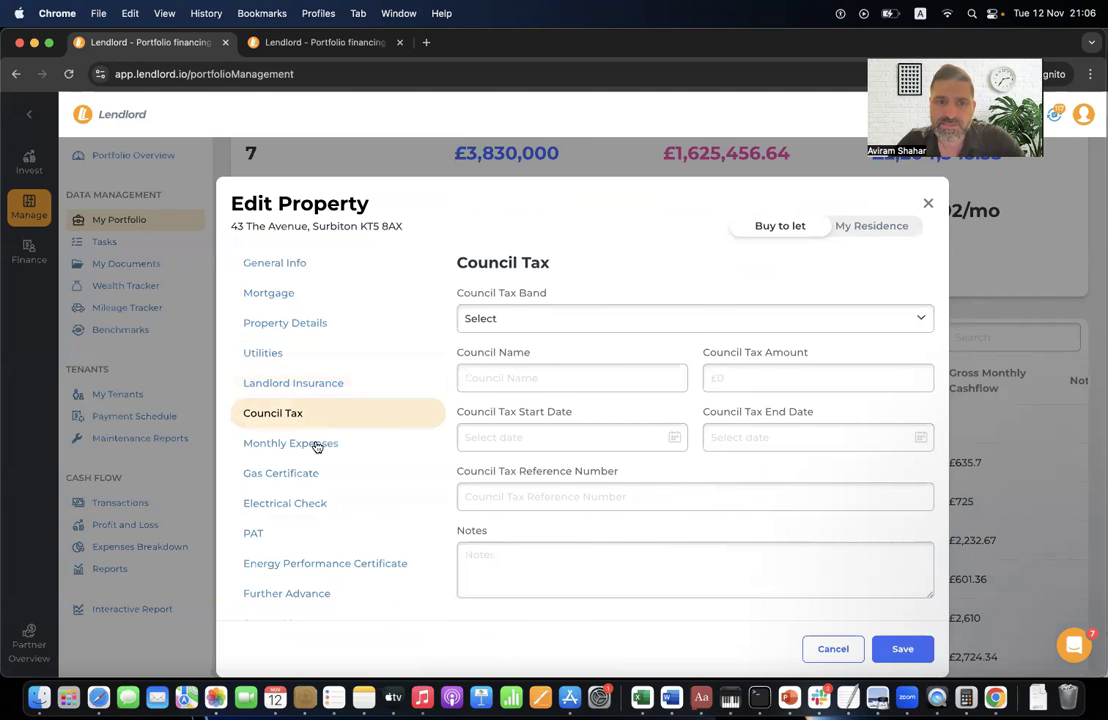
left_click(318, 446)
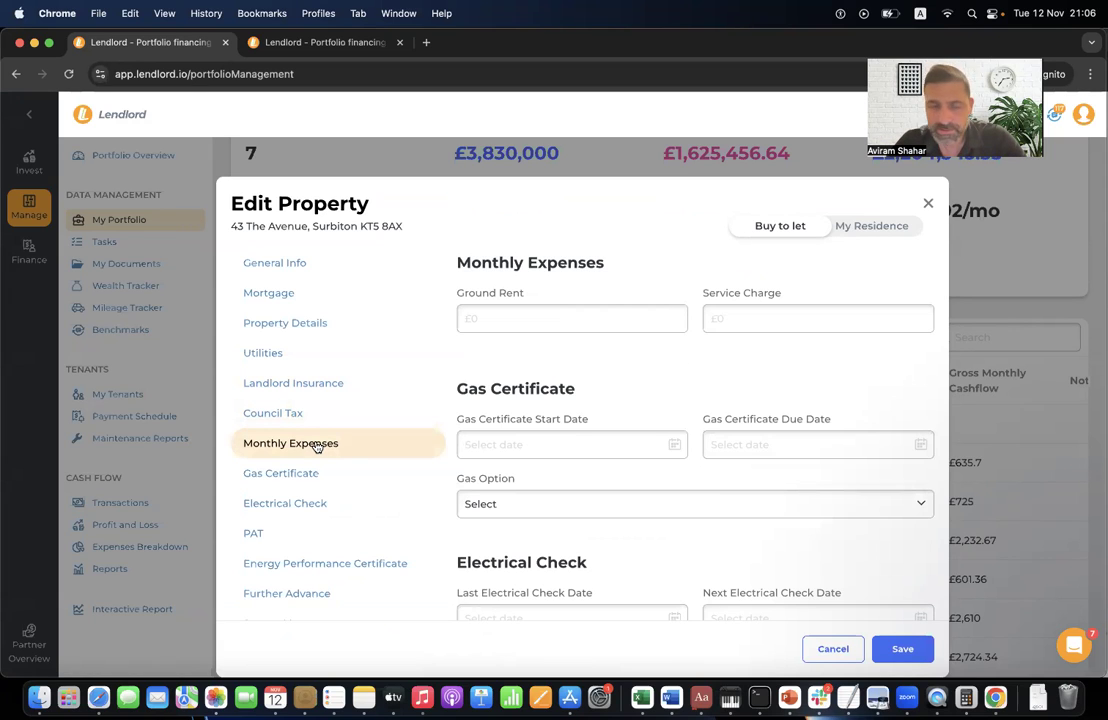
left_click(310, 472)
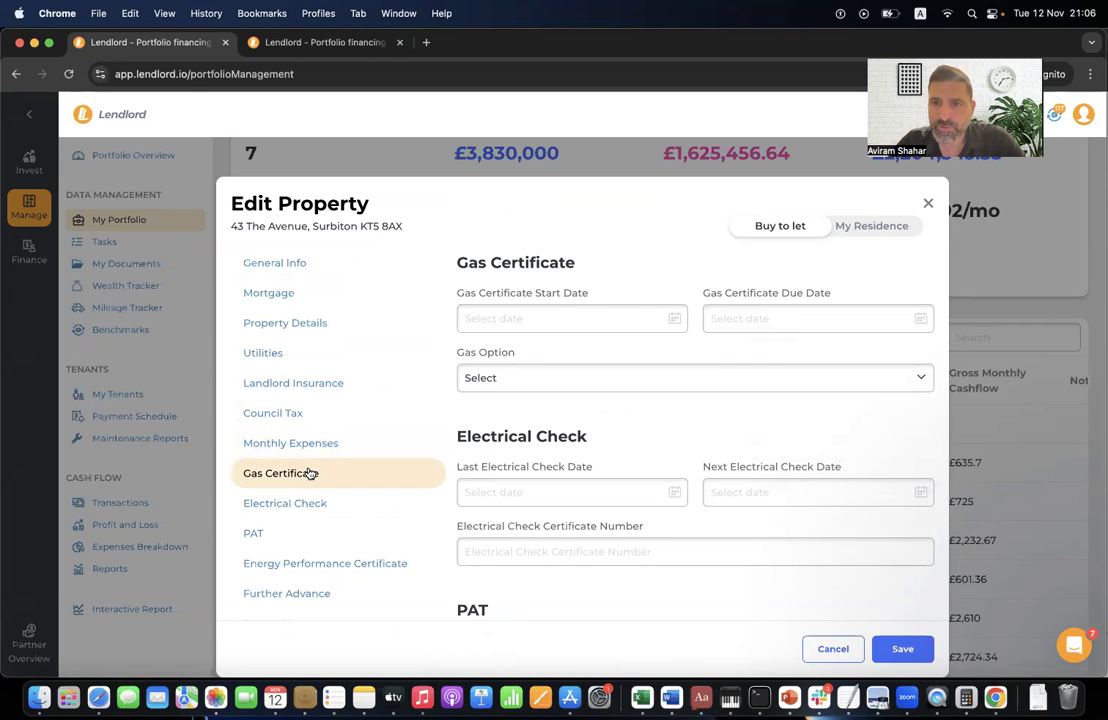
left_click(298, 506)
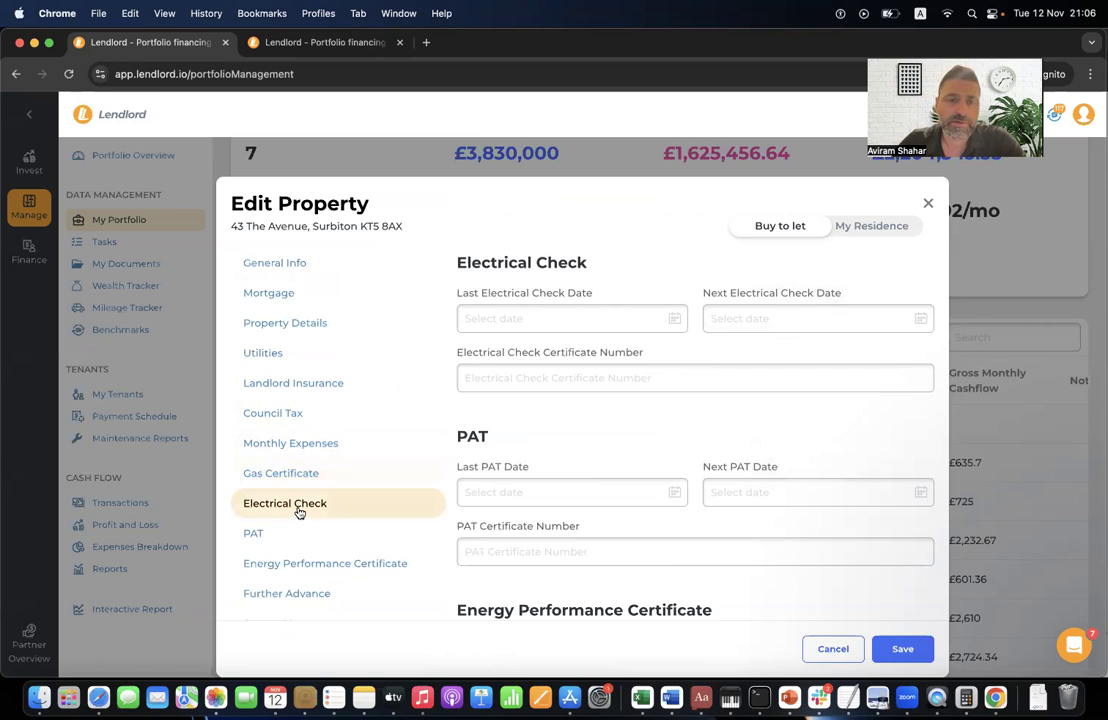
left_click(295, 531)
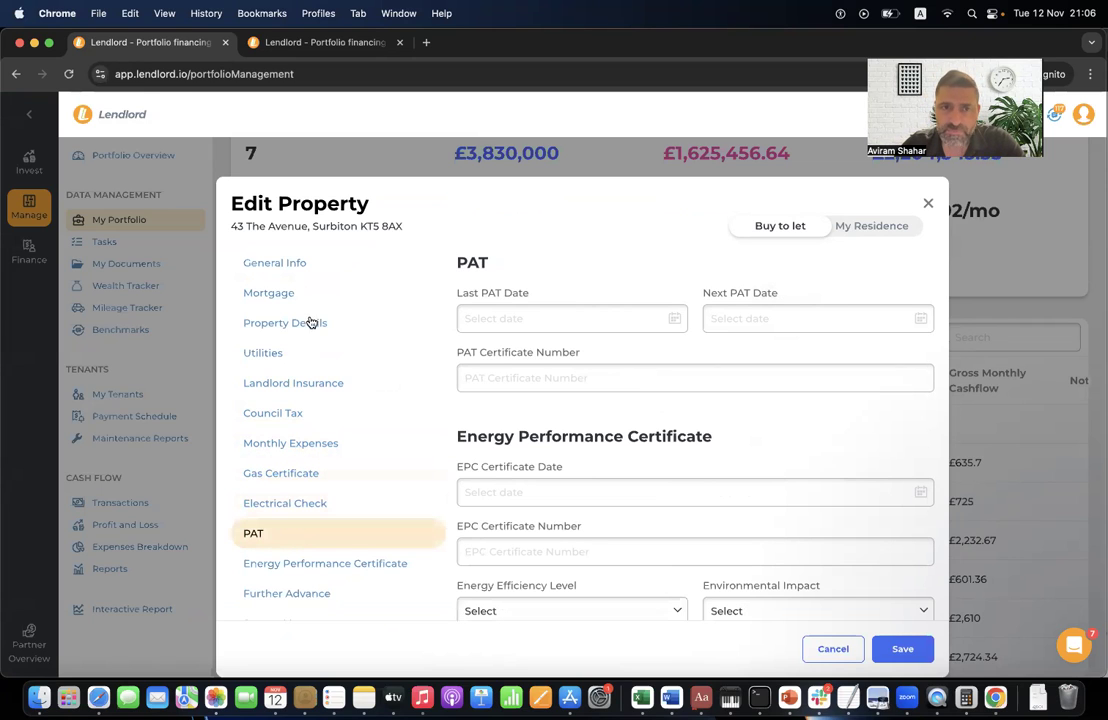
left_click(320, 275)
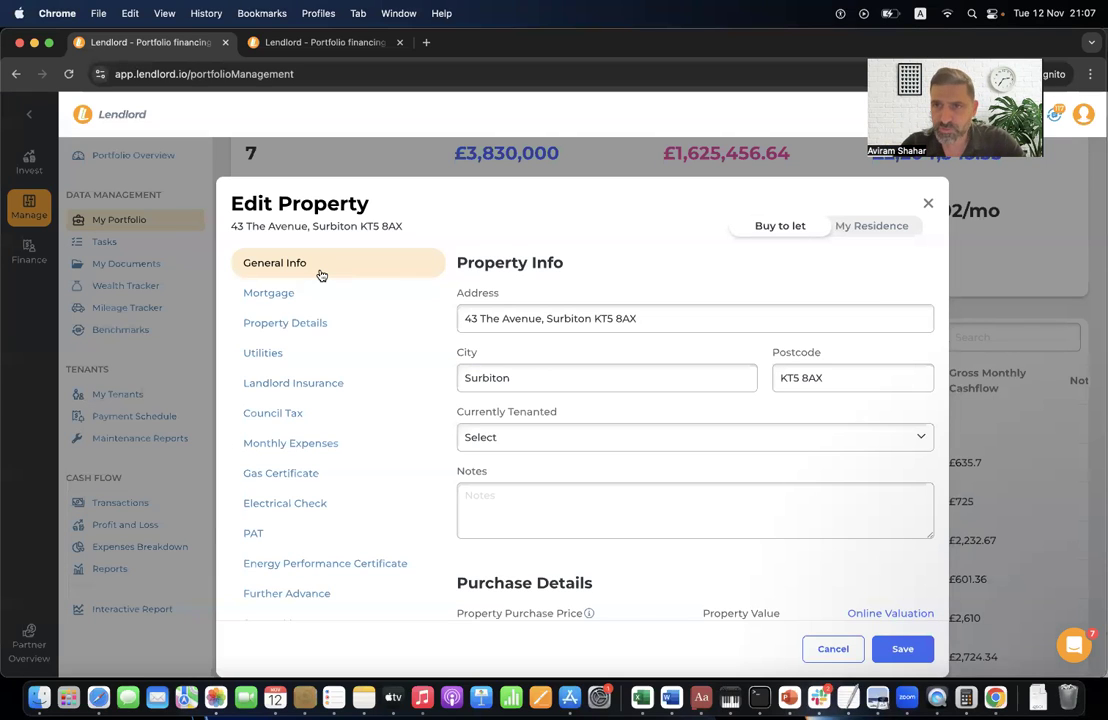
left_click(928, 204)
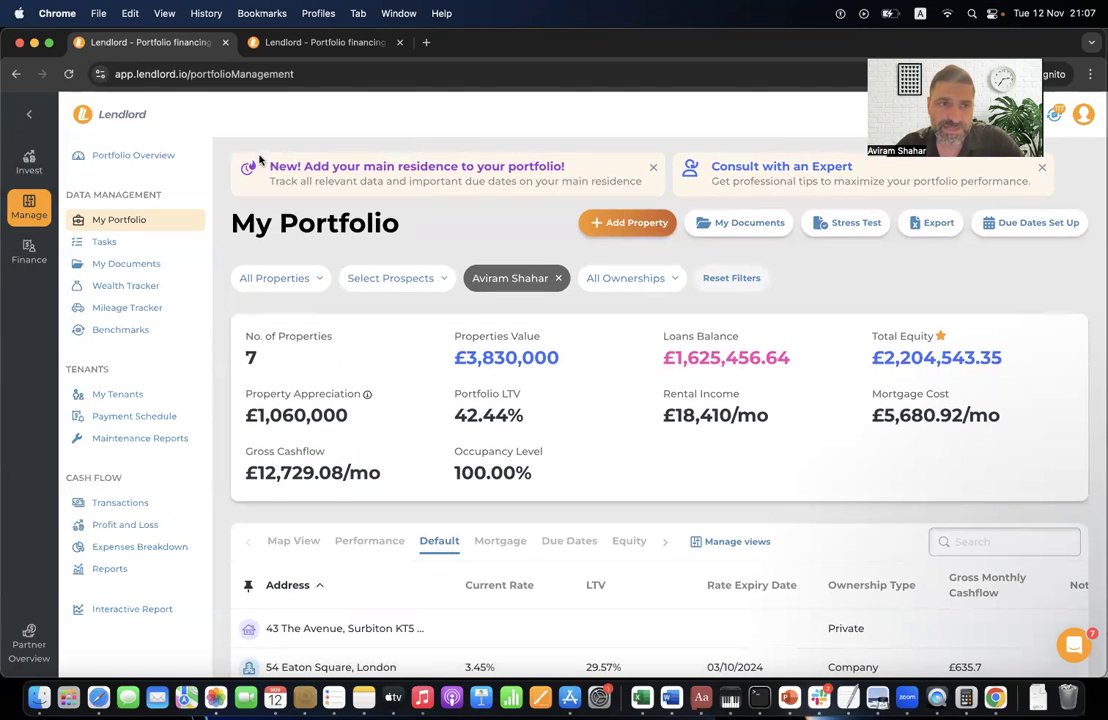
left_click(188, 244)
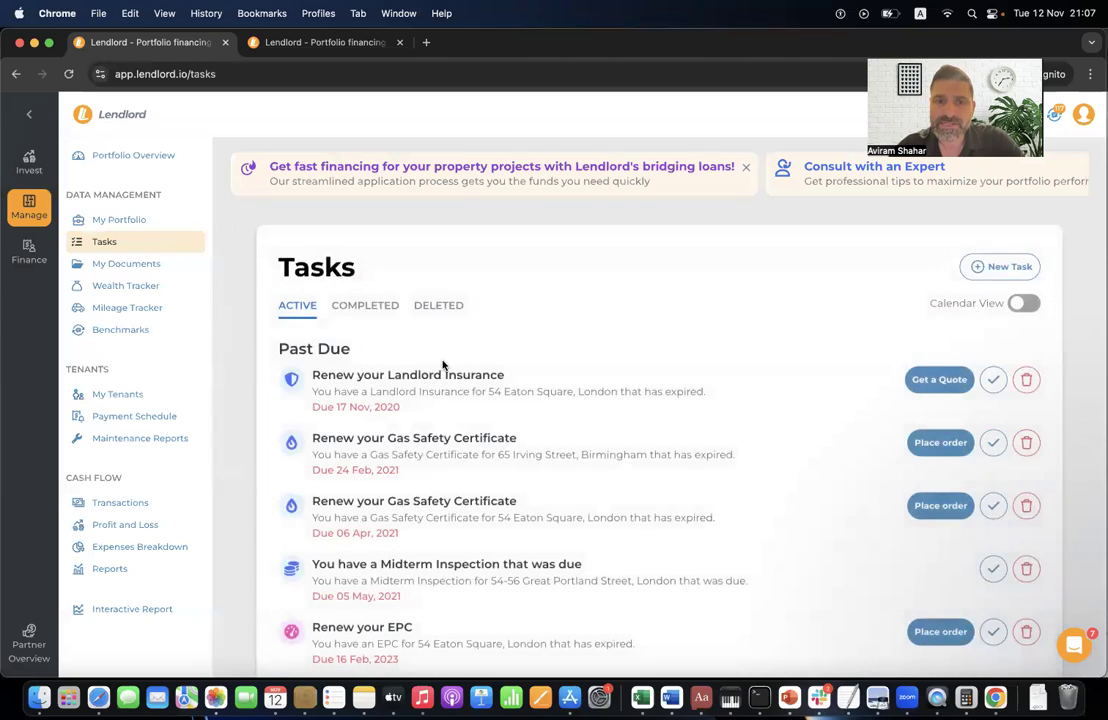
scroll(445, 364, "down", 3)
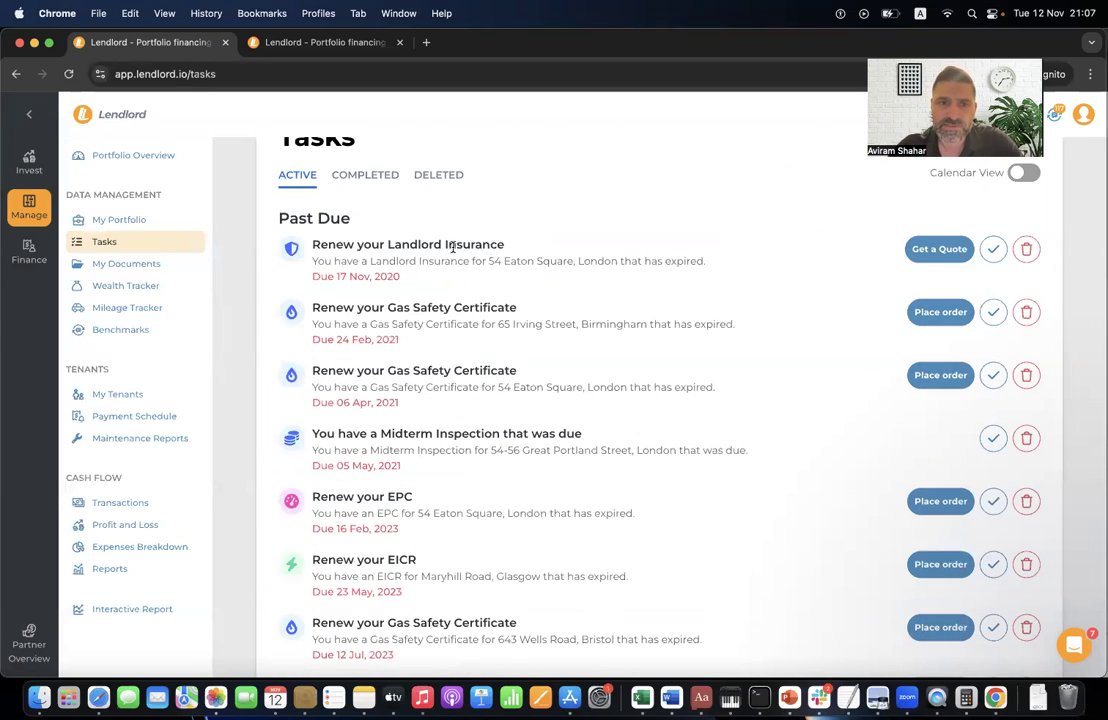
scroll(452, 246, "down", 15)
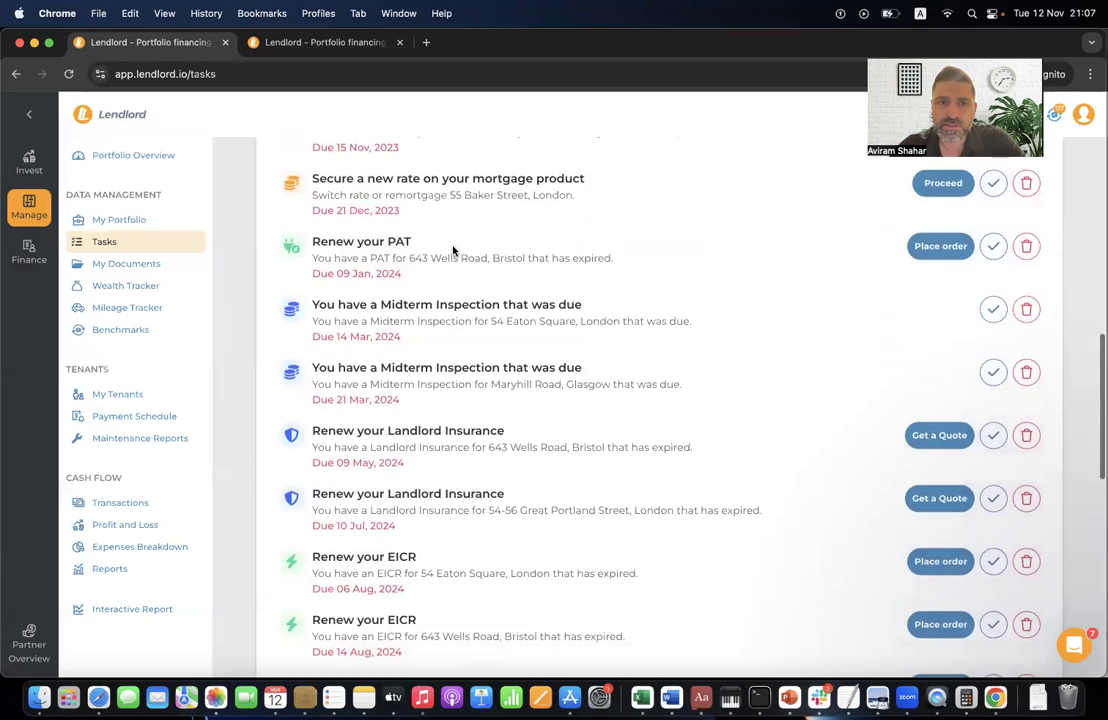
scroll(452, 251, "down", 6)
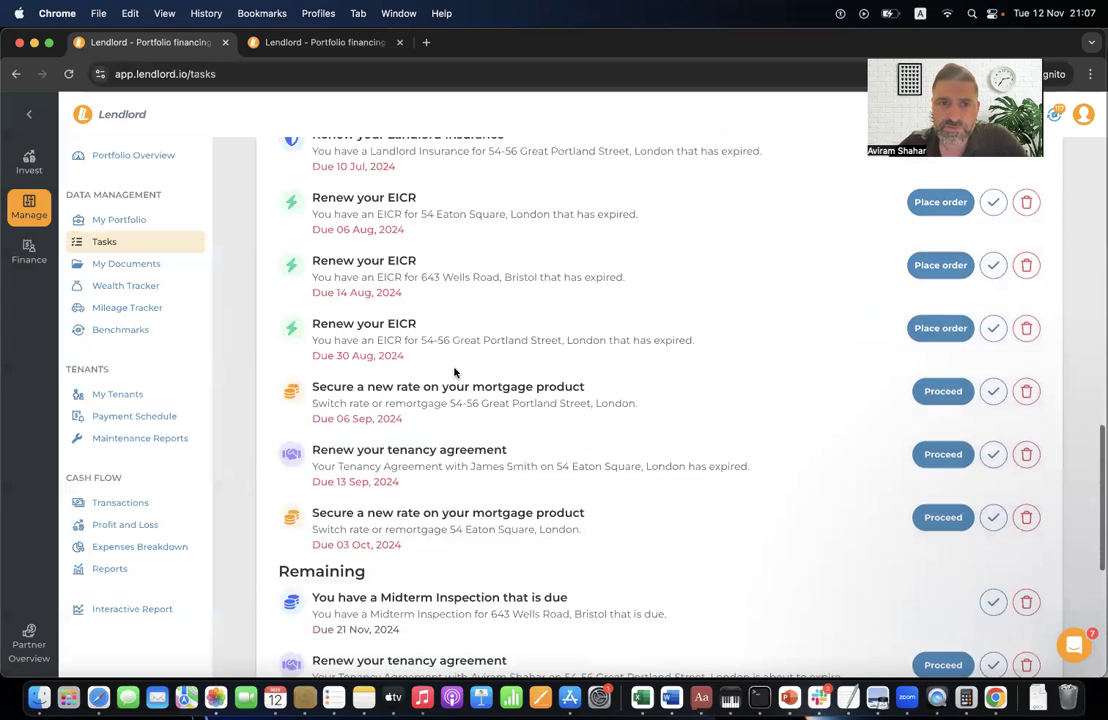
scroll(460, 320, "up", 1)
double_click(398, 279)
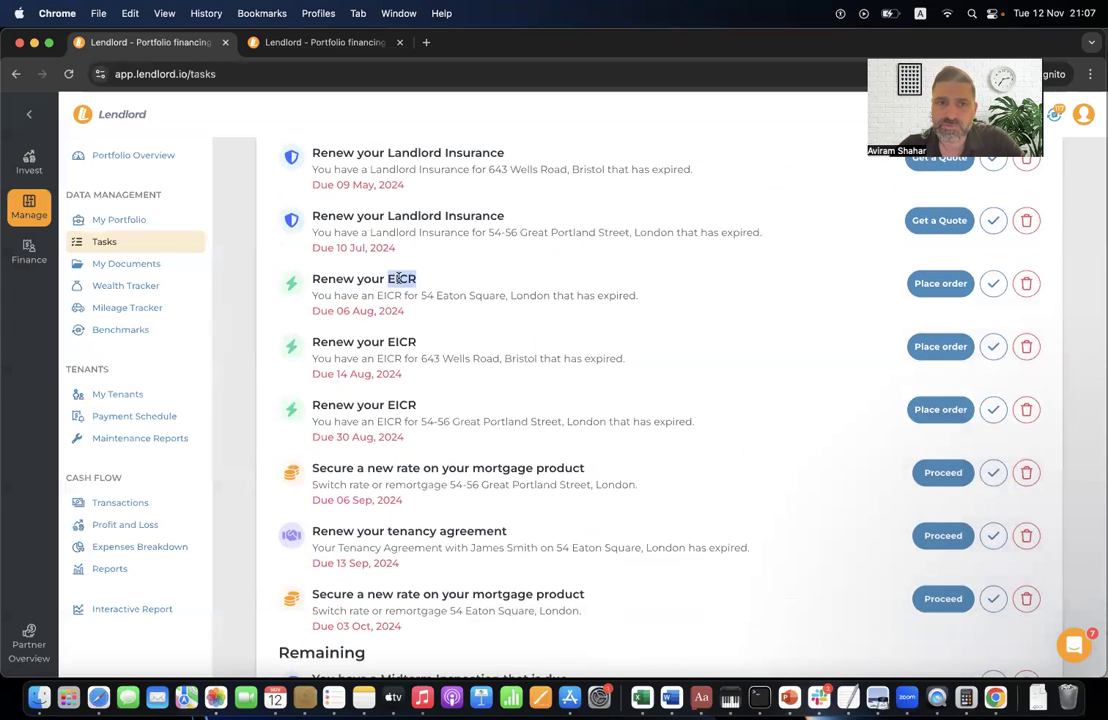
triple_click(398, 279)
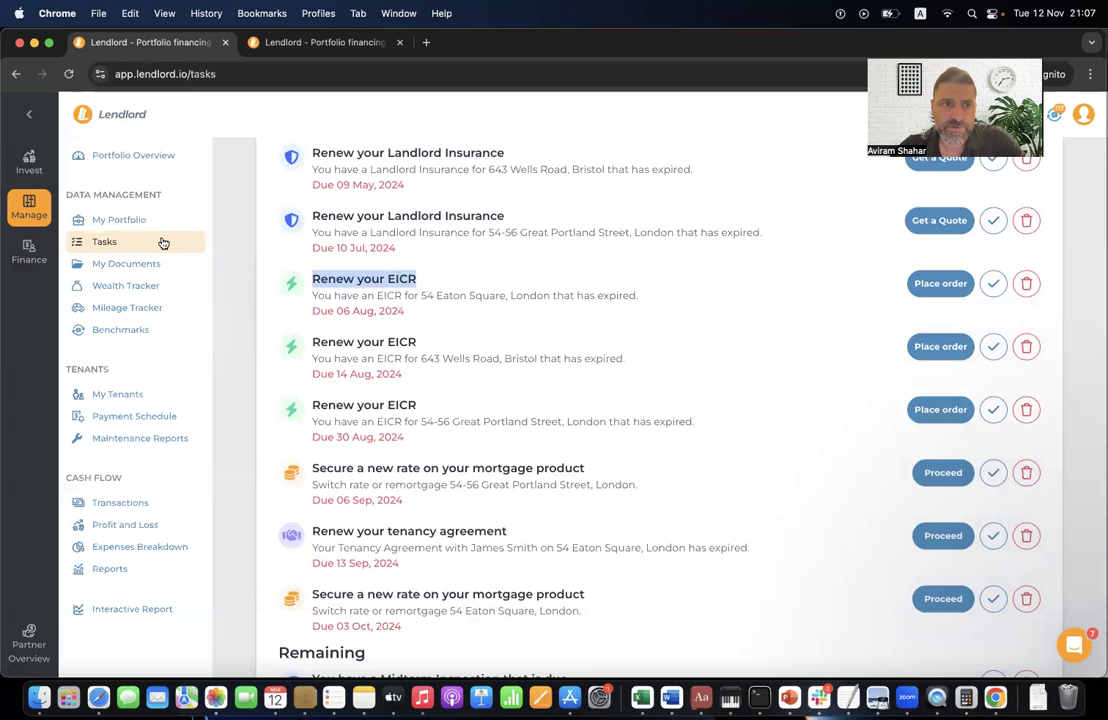
left_click(155, 220)
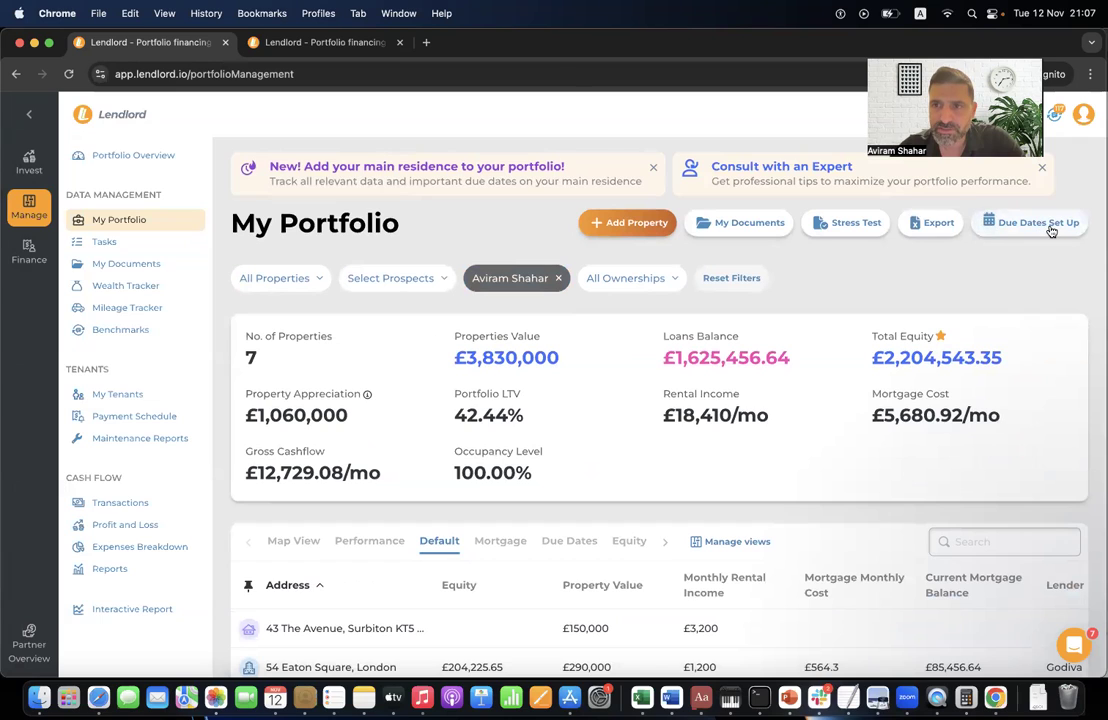
left_click(1051, 230)
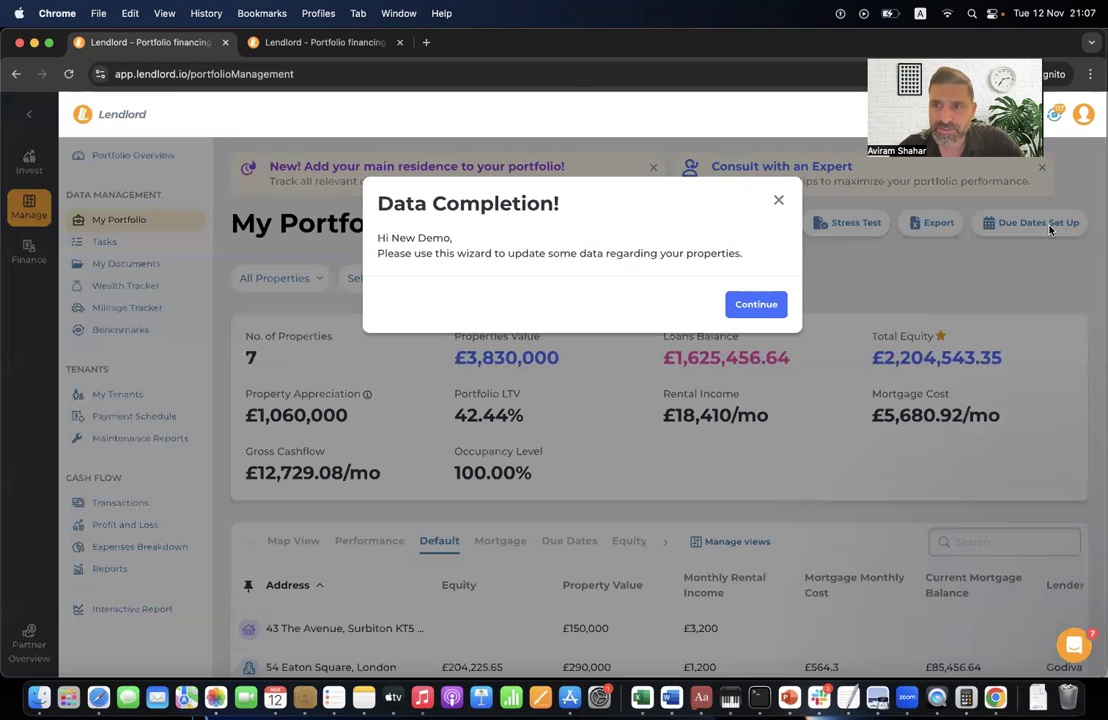
left_click(756, 304)
left_click(442, 284)
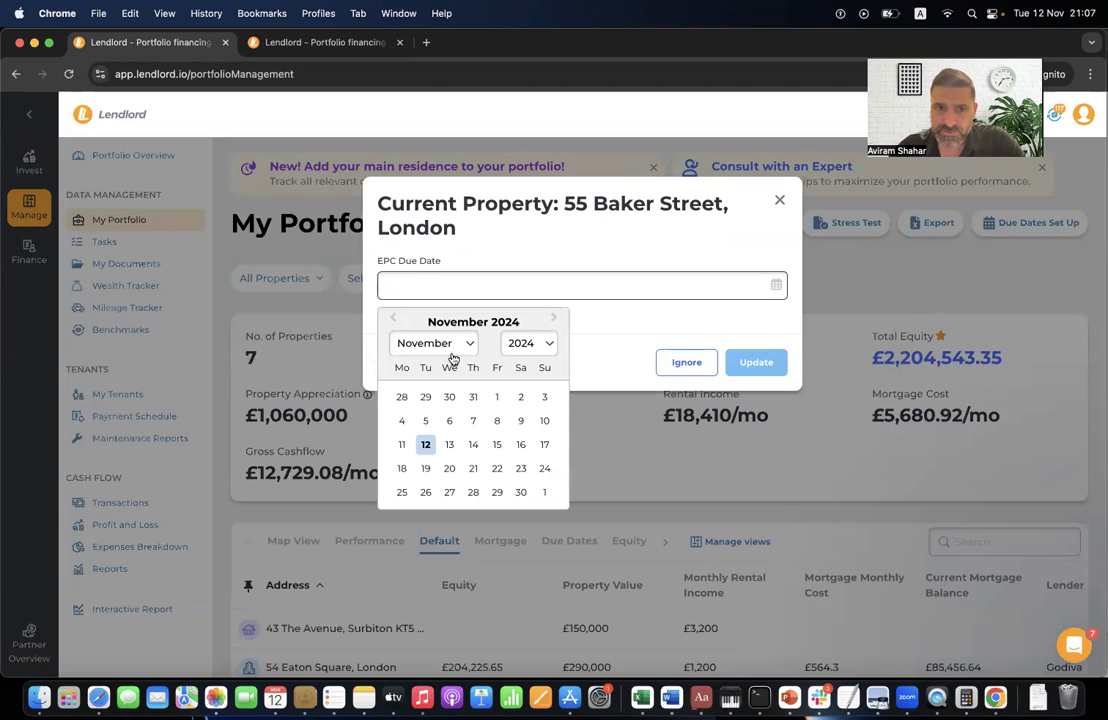
left_click(473, 468)
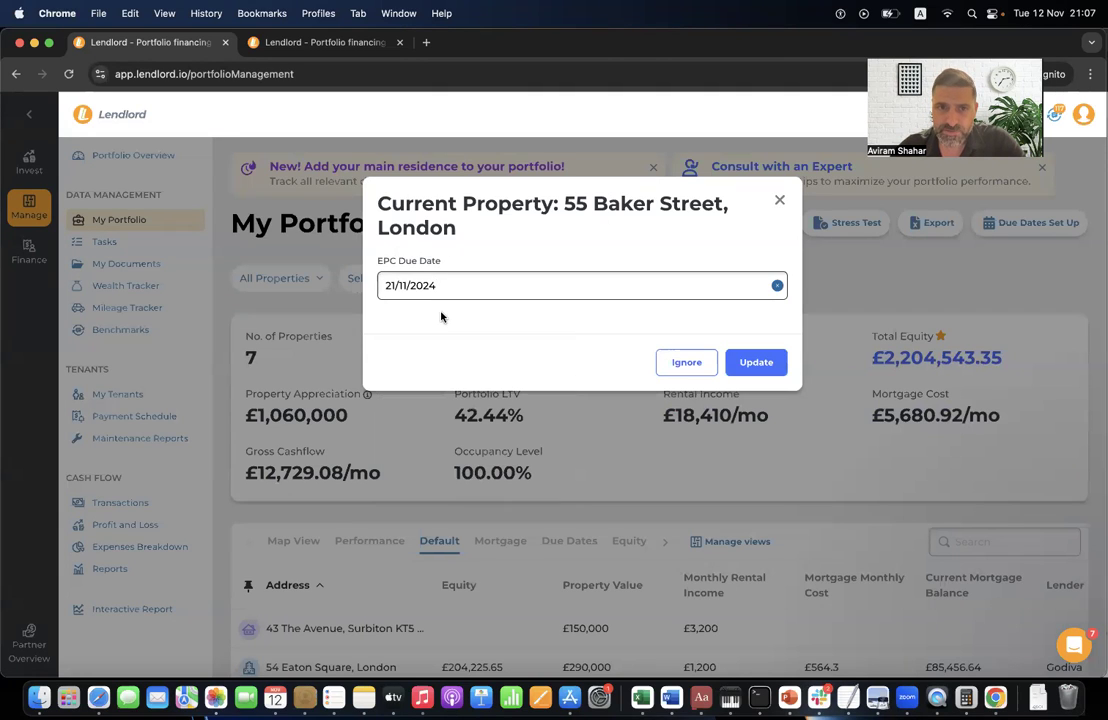
left_click(760, 363)
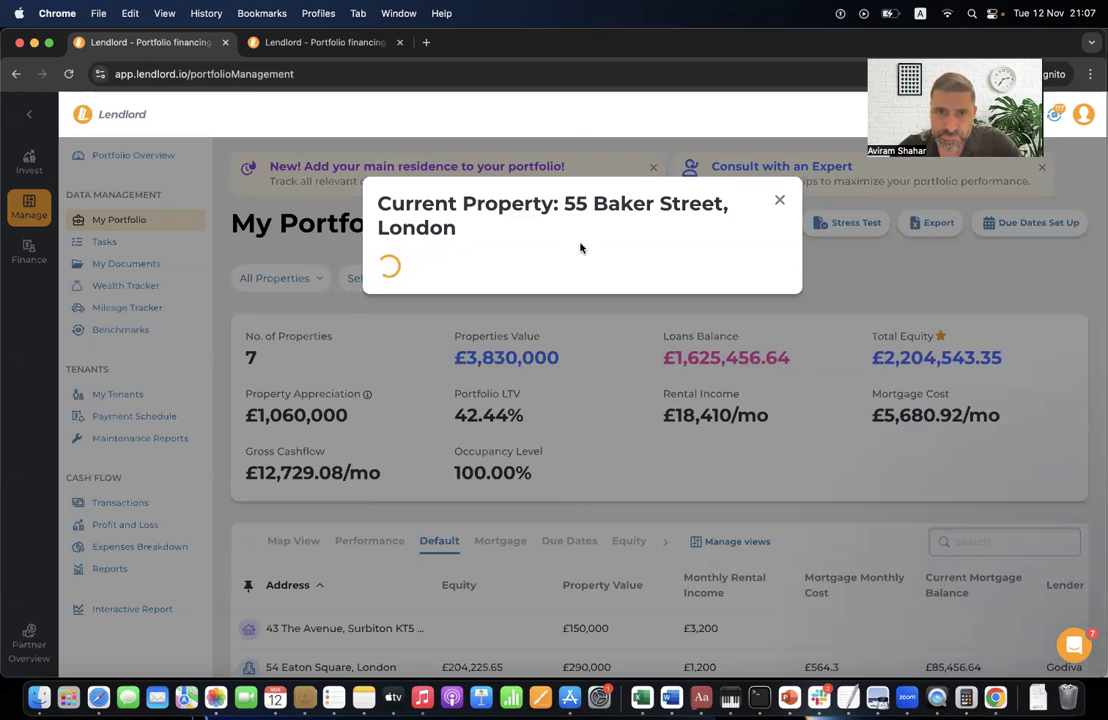
- Close the due-dates wizard and open the edit form for 43 The Avenue
left_click(780, 201)
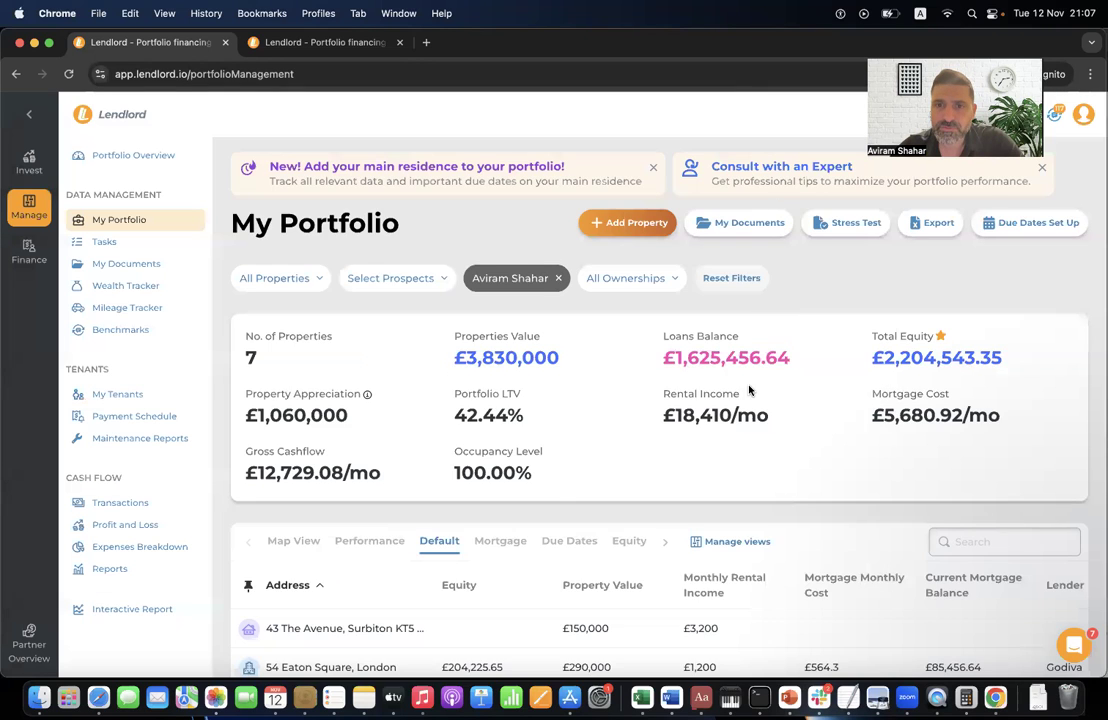
scroll(749, 390, "down", 5)
left_click(977, 338)
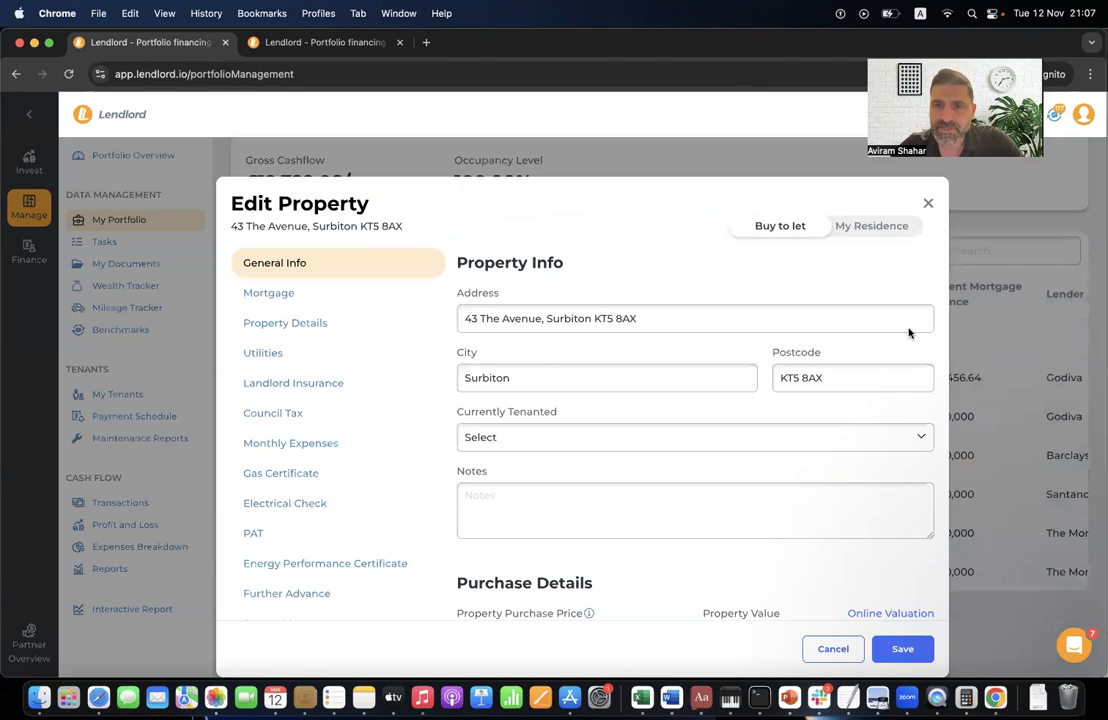
left_click(293, 297)
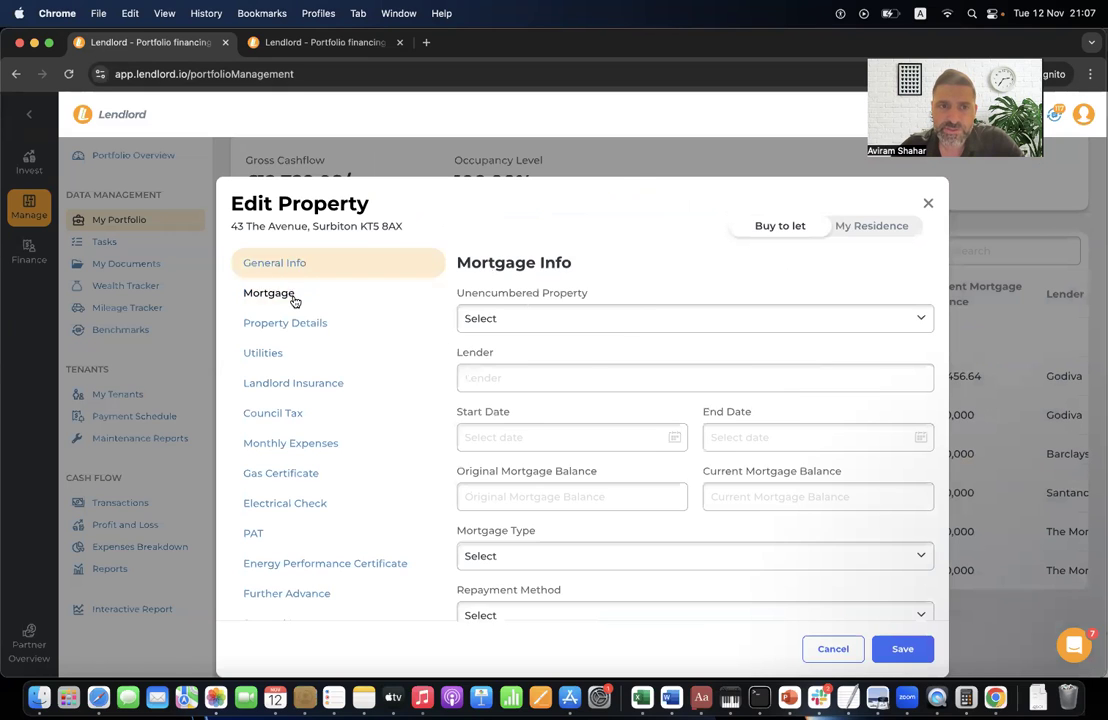
scroll(611, 422, "down", 3)
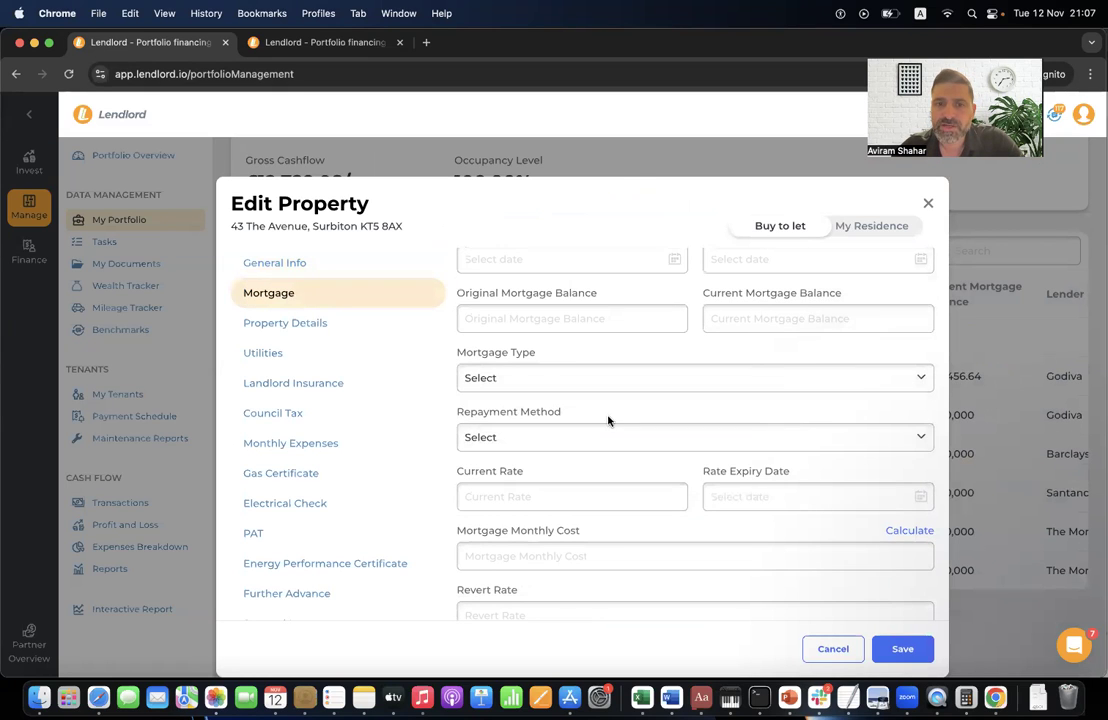
scroll(577, 410, "down", 3)
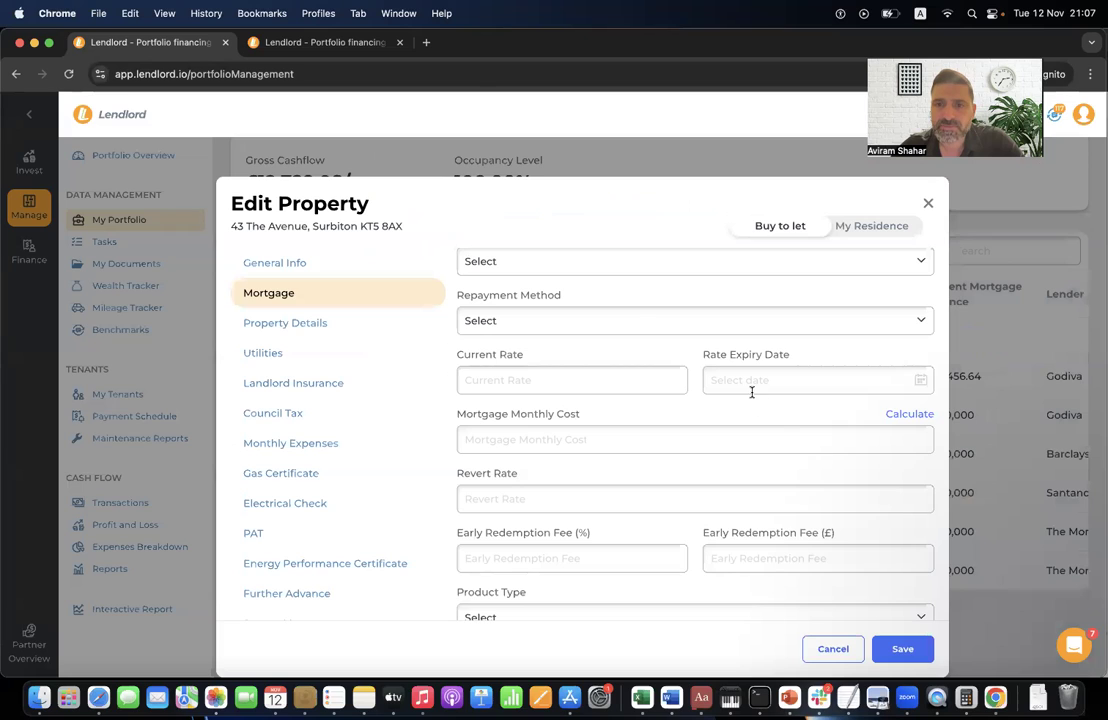
left_click(751, 388)
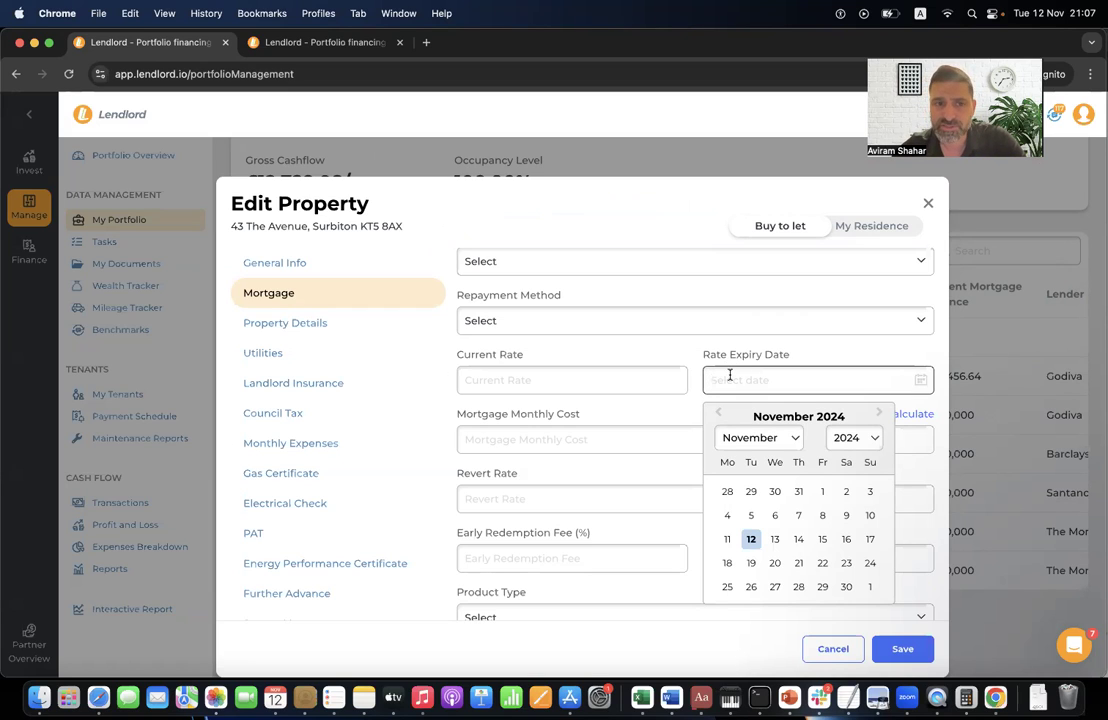
- Check the landlord insurance end date, then close the form without saving
left_click(292, 390)
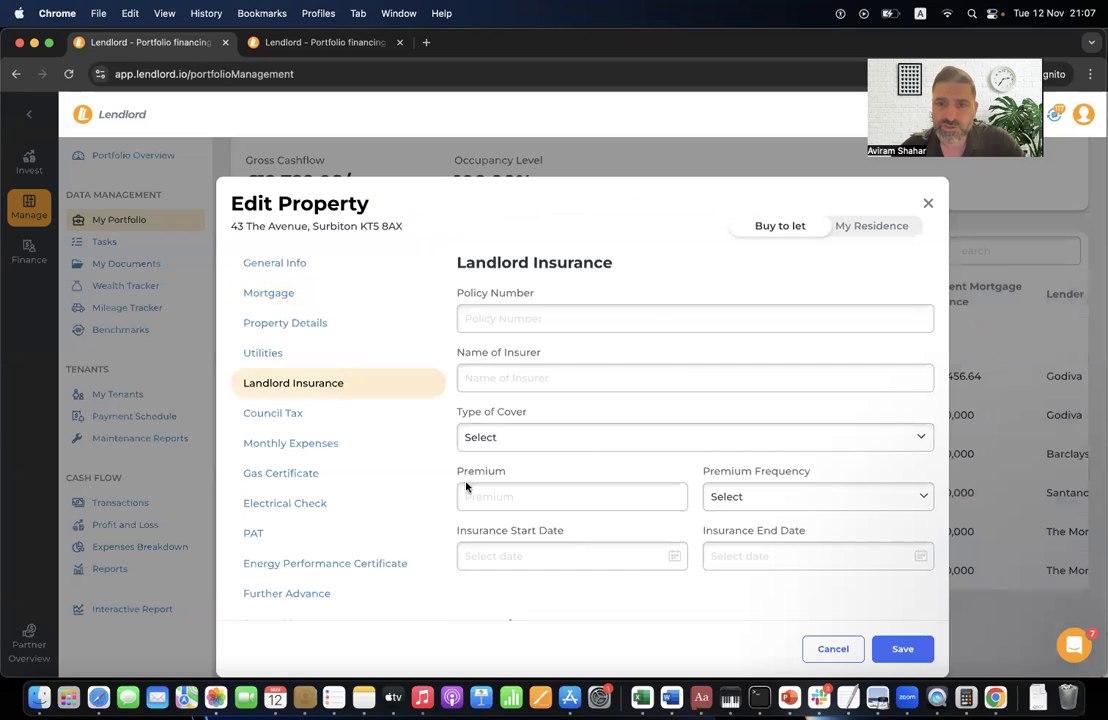
left_click(769, 556)
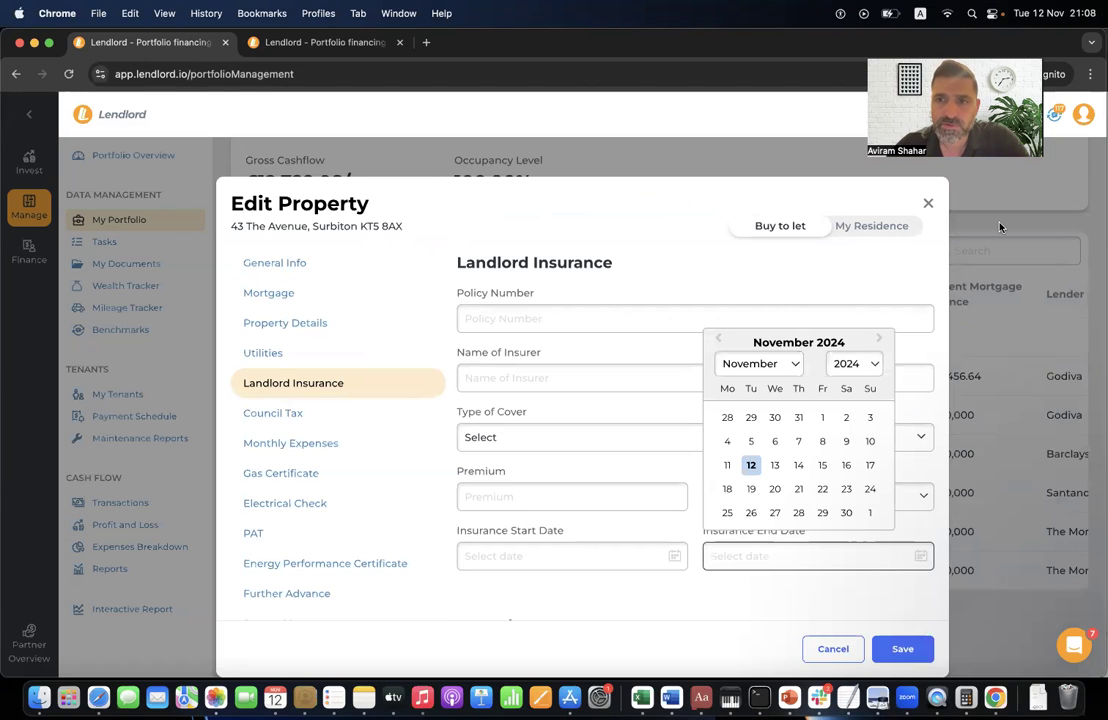
left_click(930, 201)
scroll(898, 321, "up", 5)
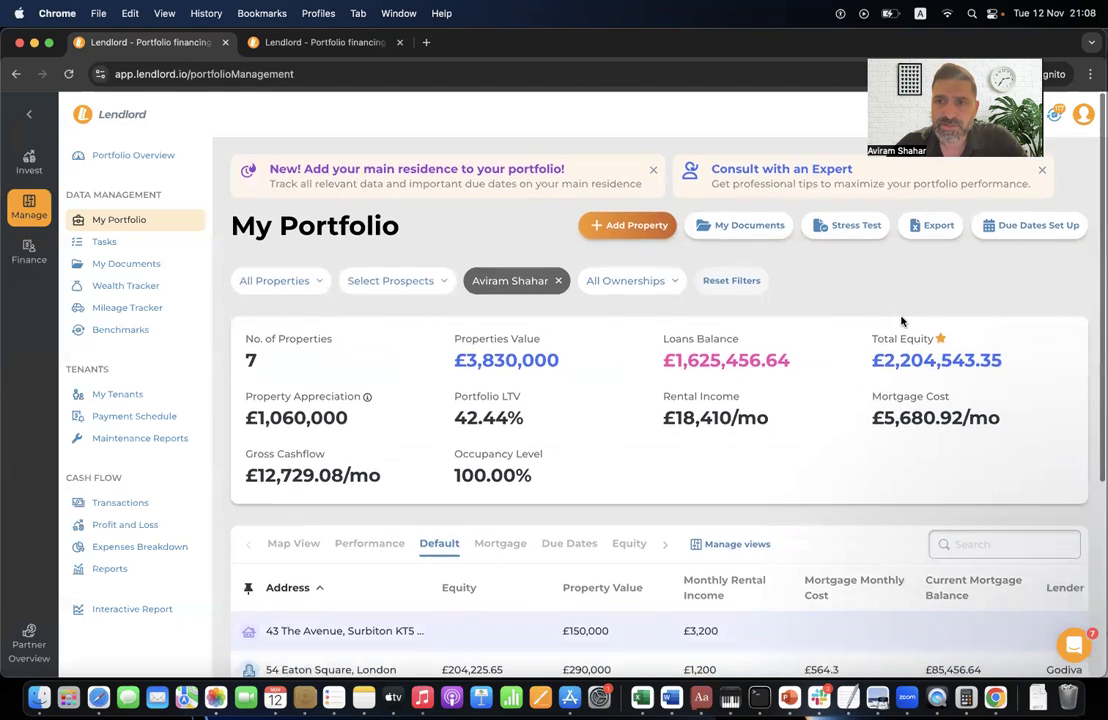
- Start the due-dates wizard for Baker Street, view the inspection date calendar, then close it
left_click(1068, 229)
key("Return")
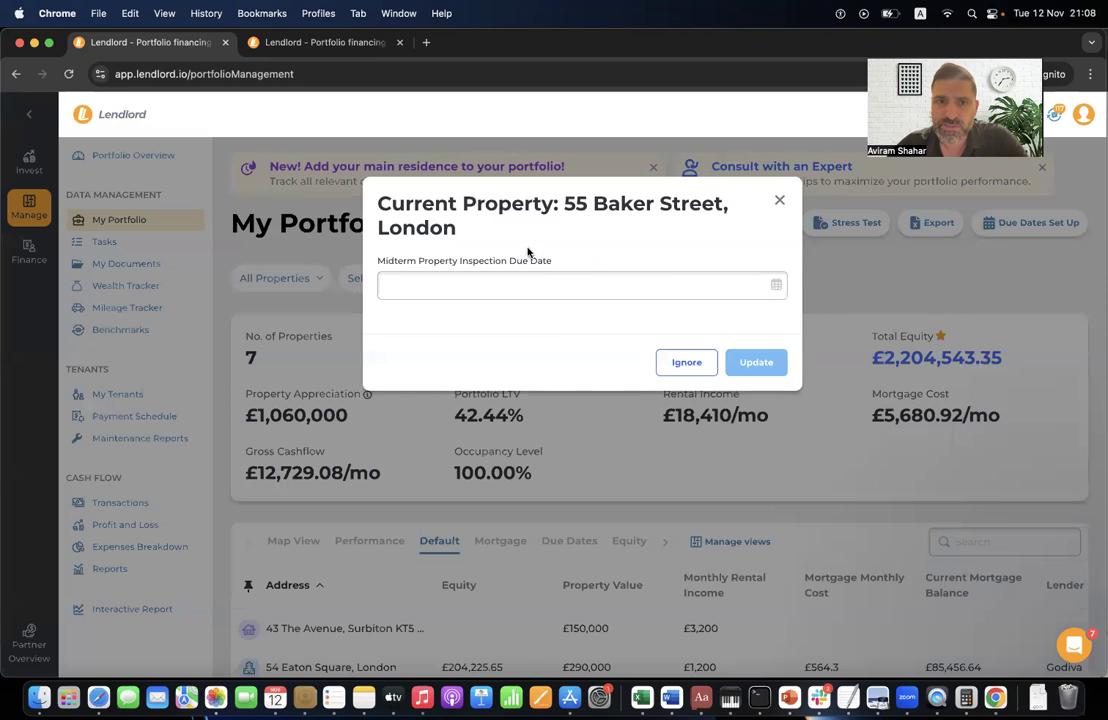
left_click(536, 287)
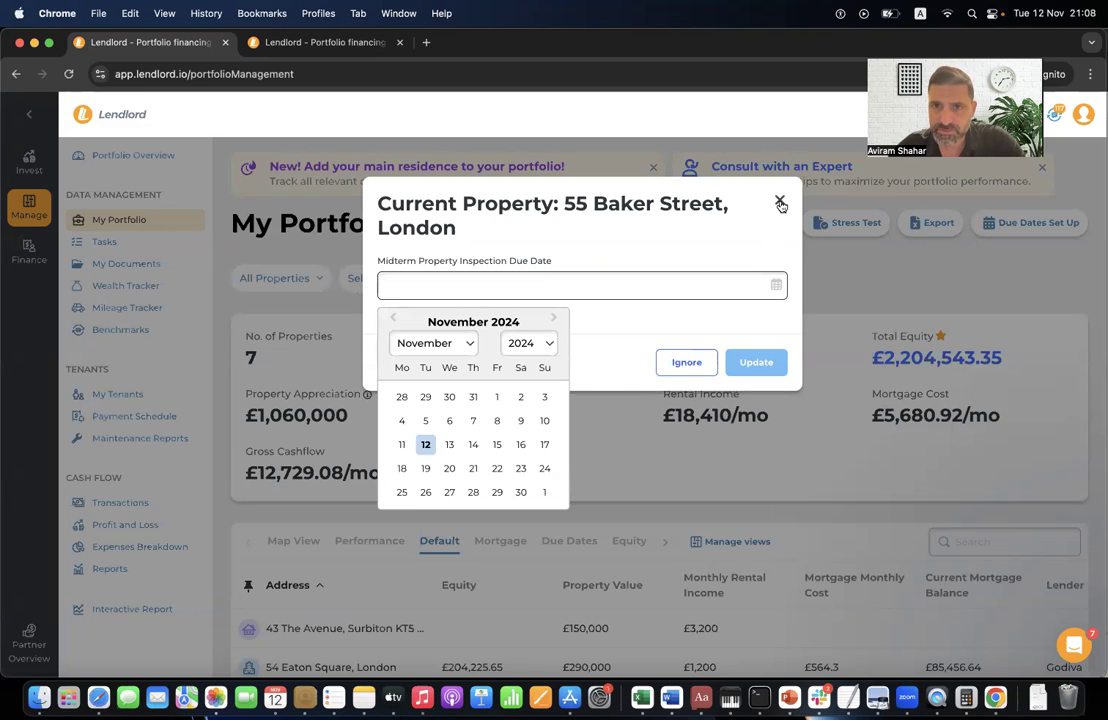
left_click(779, 201)
left_click(153, 242)
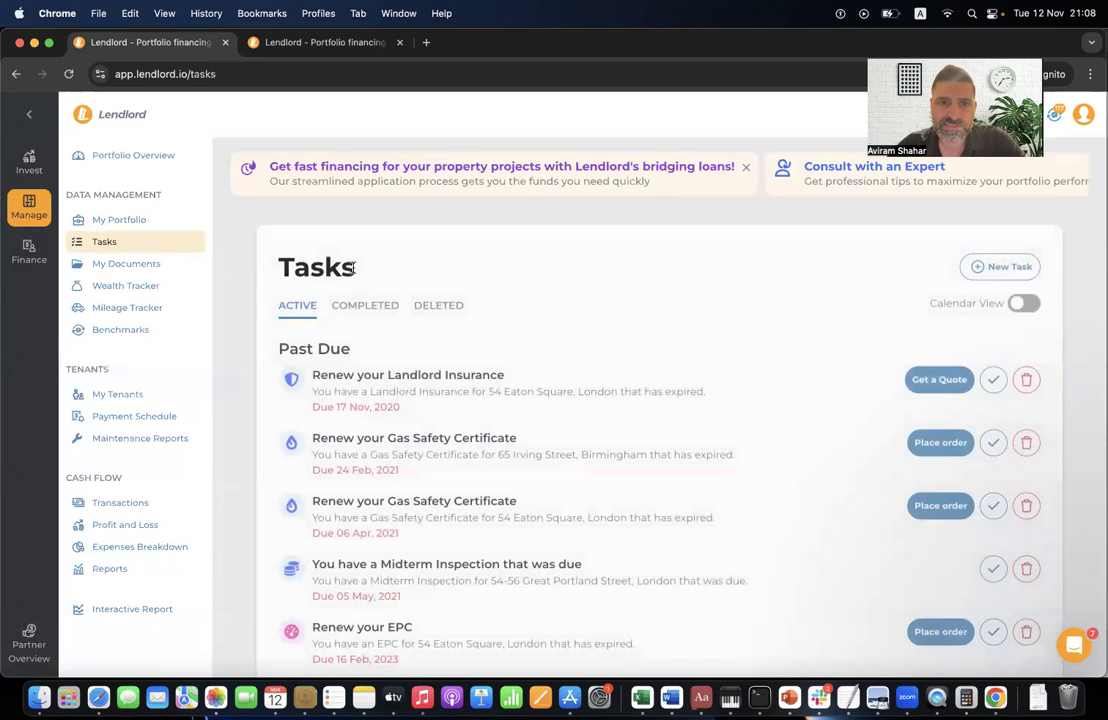
scroll(419, 407, "down", 20)
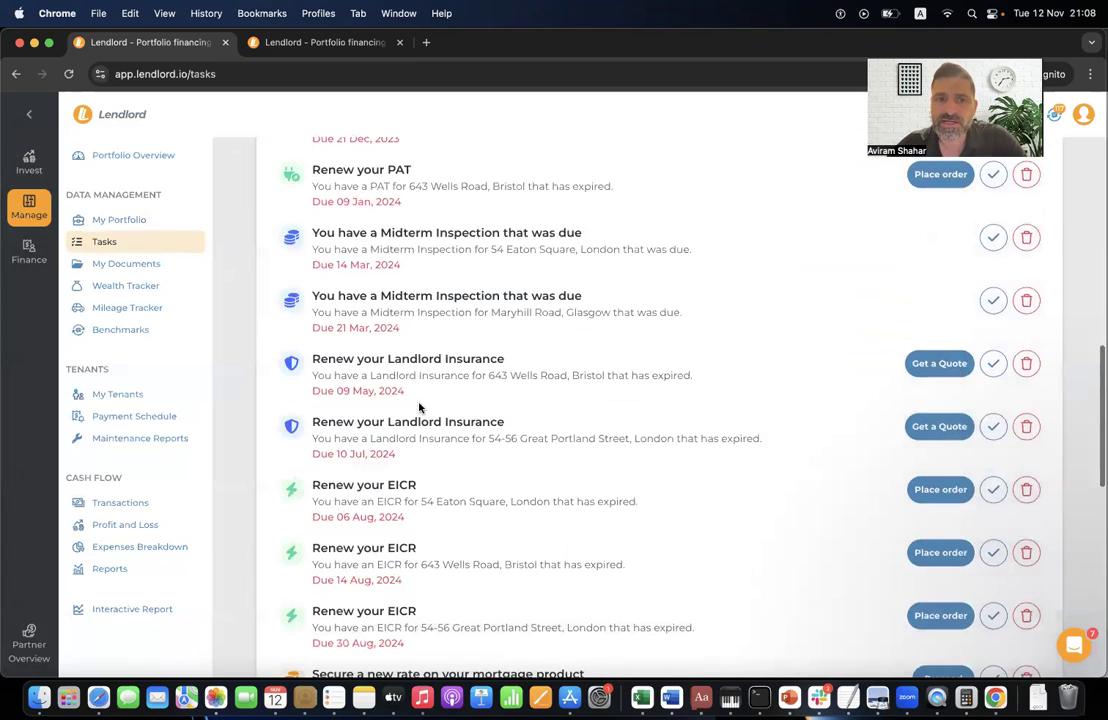
scroll(419, 407, "down", 3)
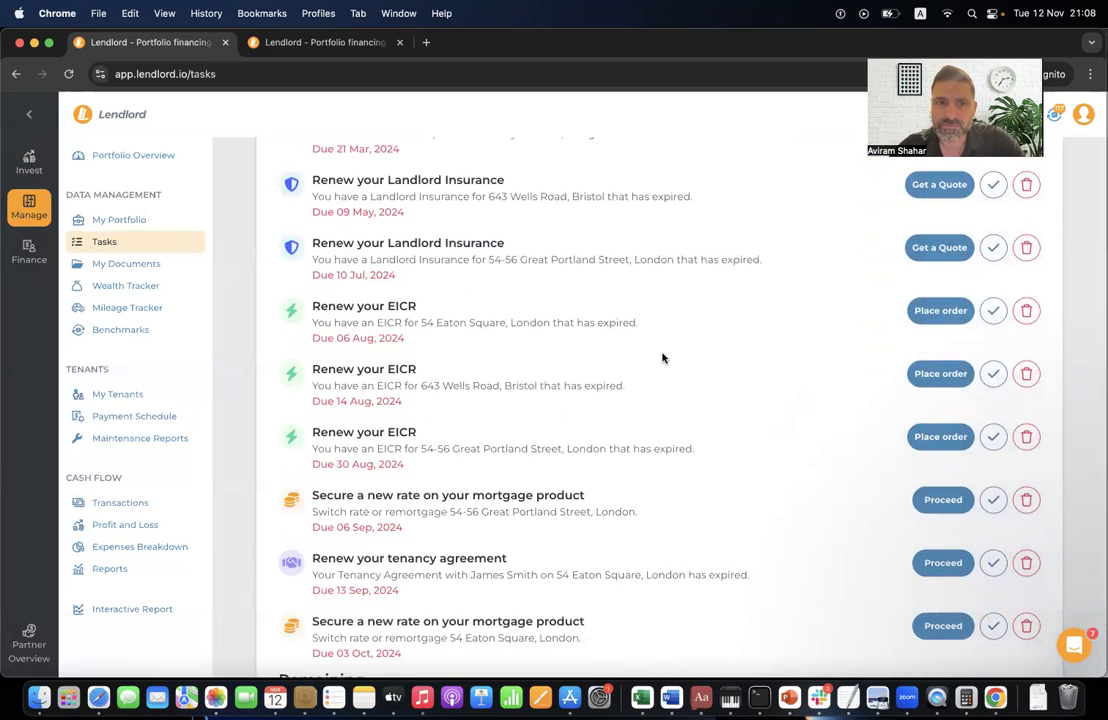
left_click(1026, 310)
left_click(753, 304)
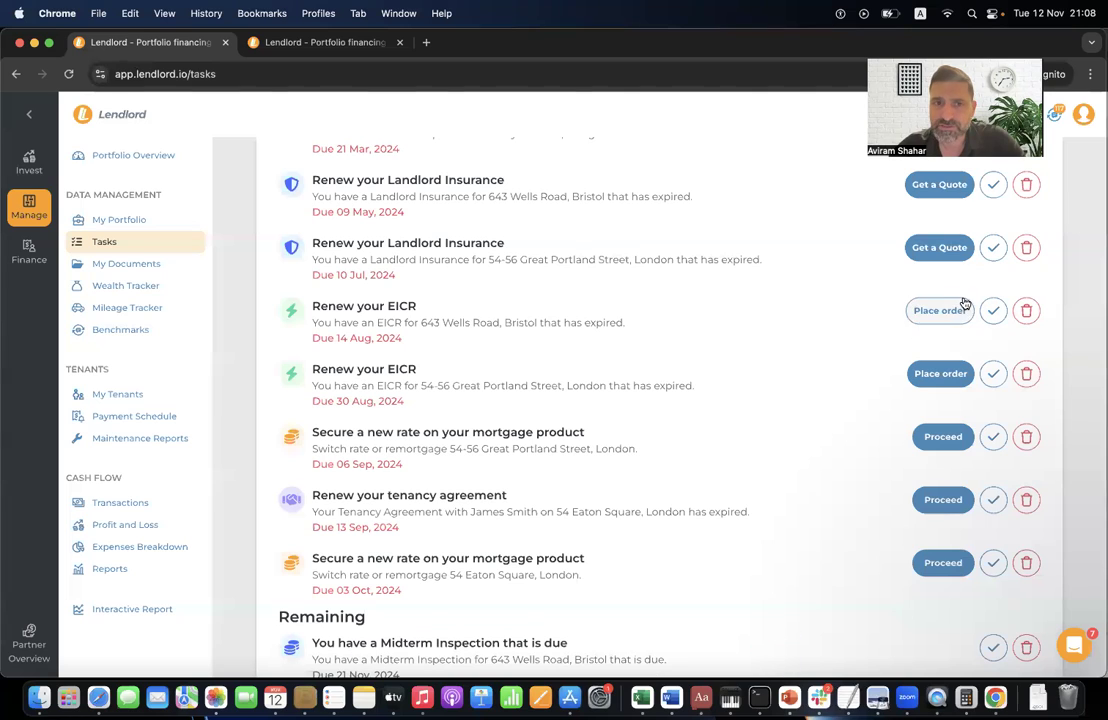
scroll(848, 360, "up", 3)
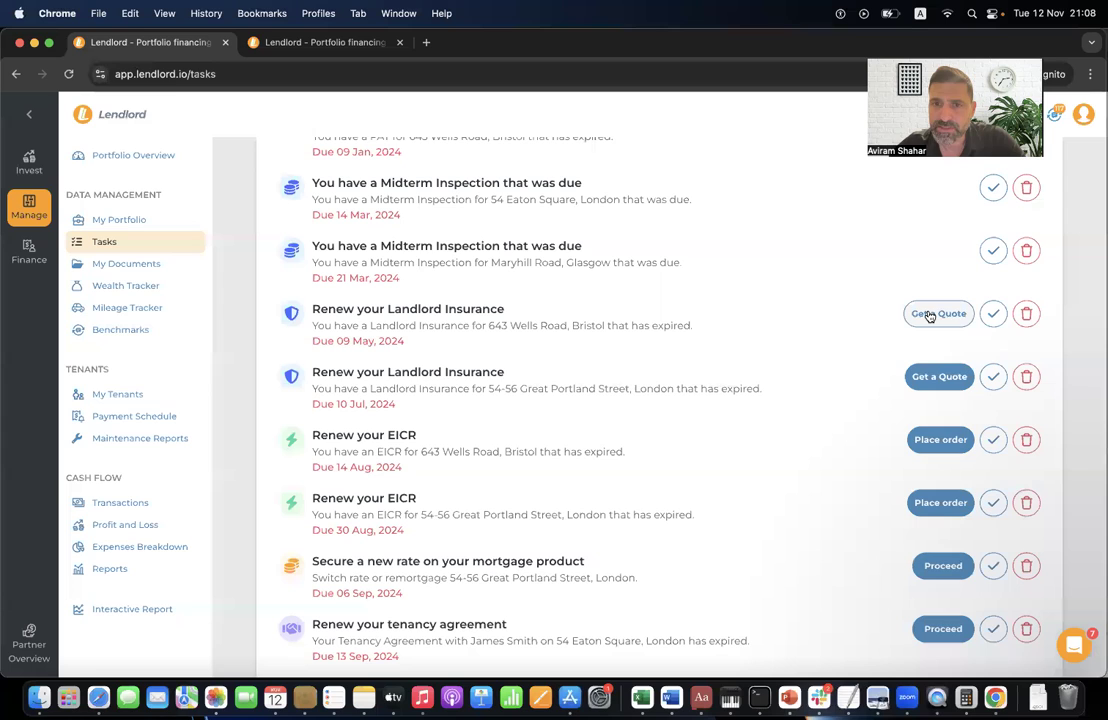
left_click(993, 316)
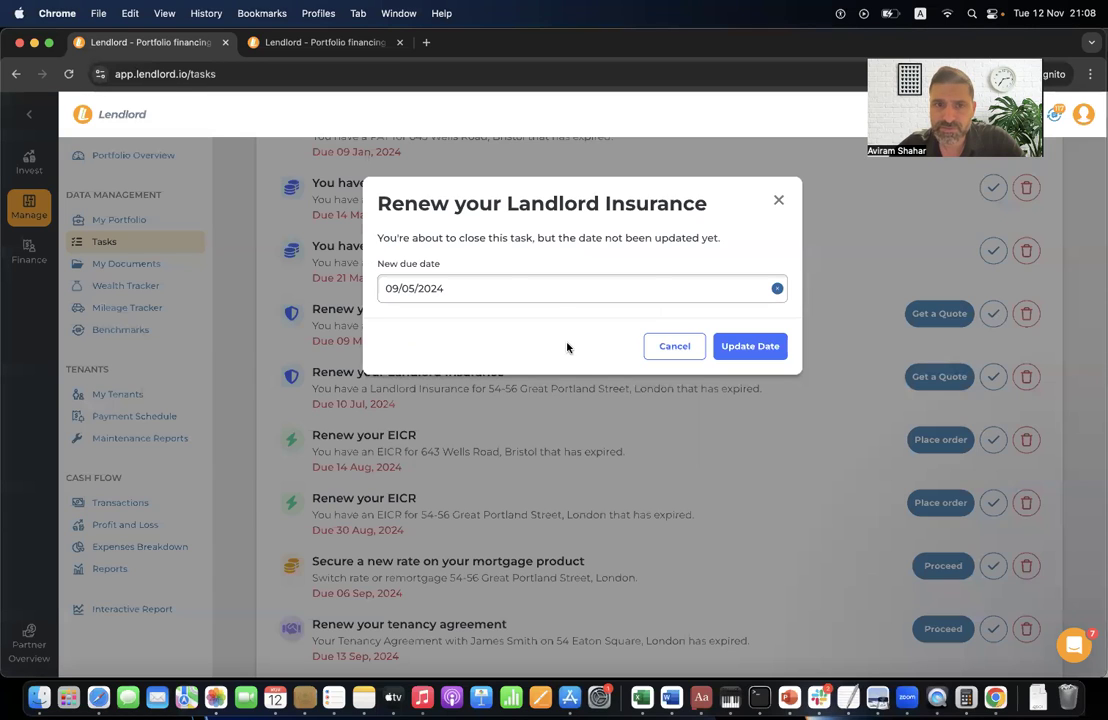
left_click(554, 293)
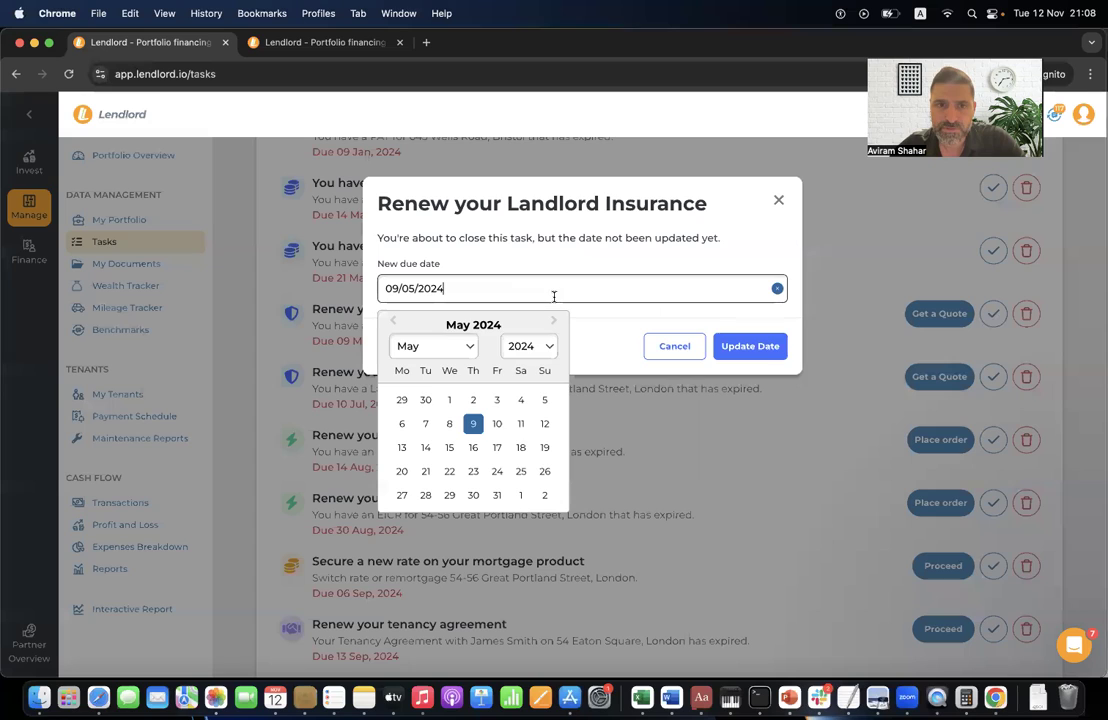
left_click(497, 470)
left_click(750, 352)
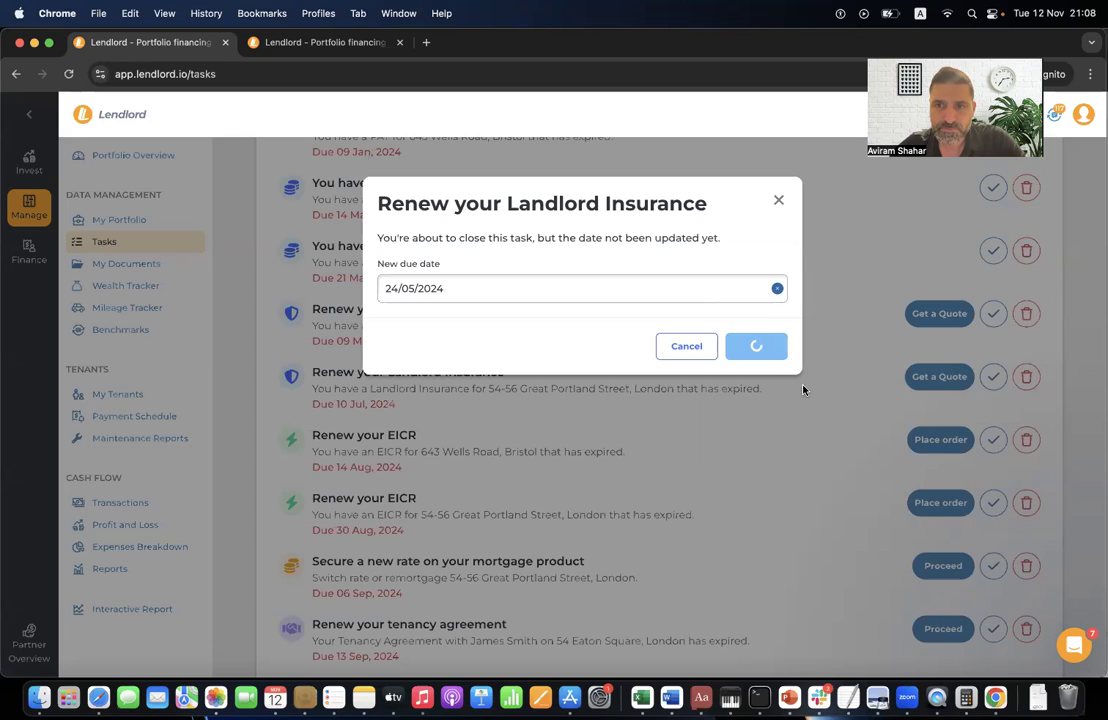
scroll(675, 312, "up", 10)
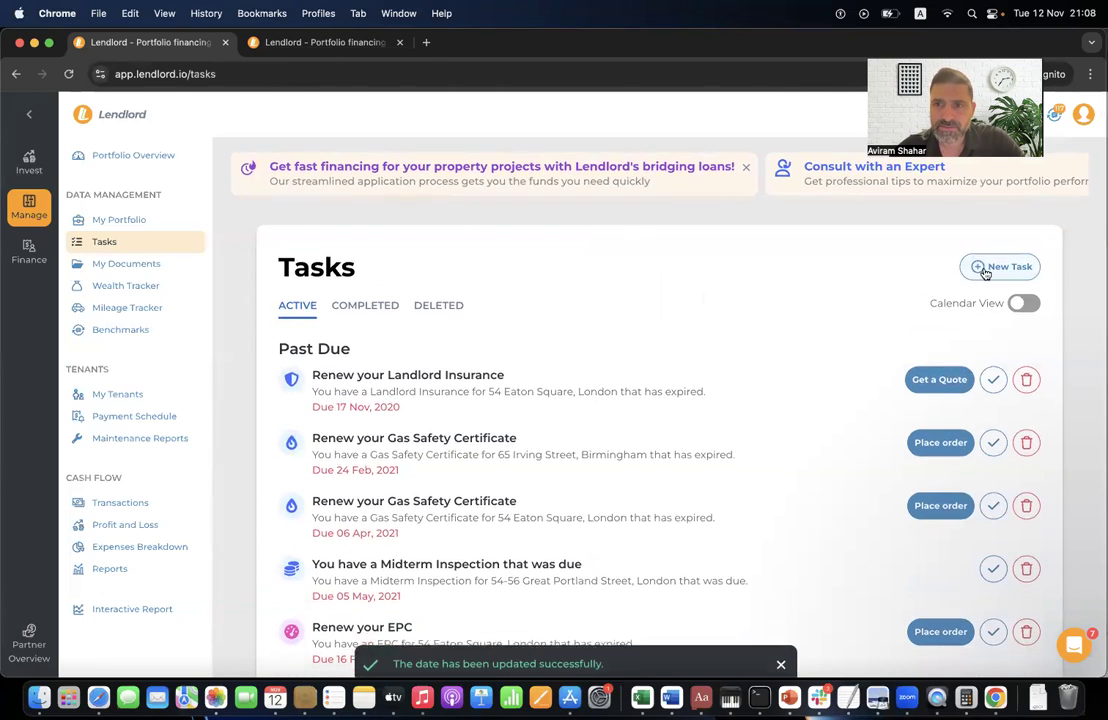
- Start a new task with title and description fields, then discard it
left_click(1005, 267)
left_click(564, 264)
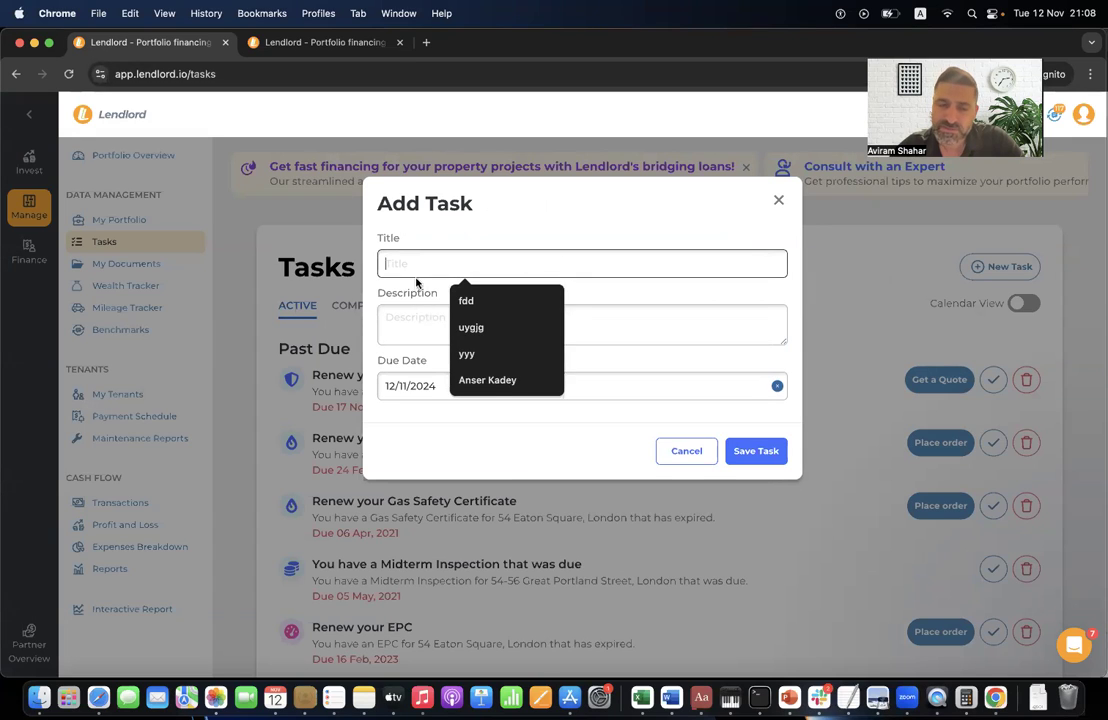
left_click(418, 330)
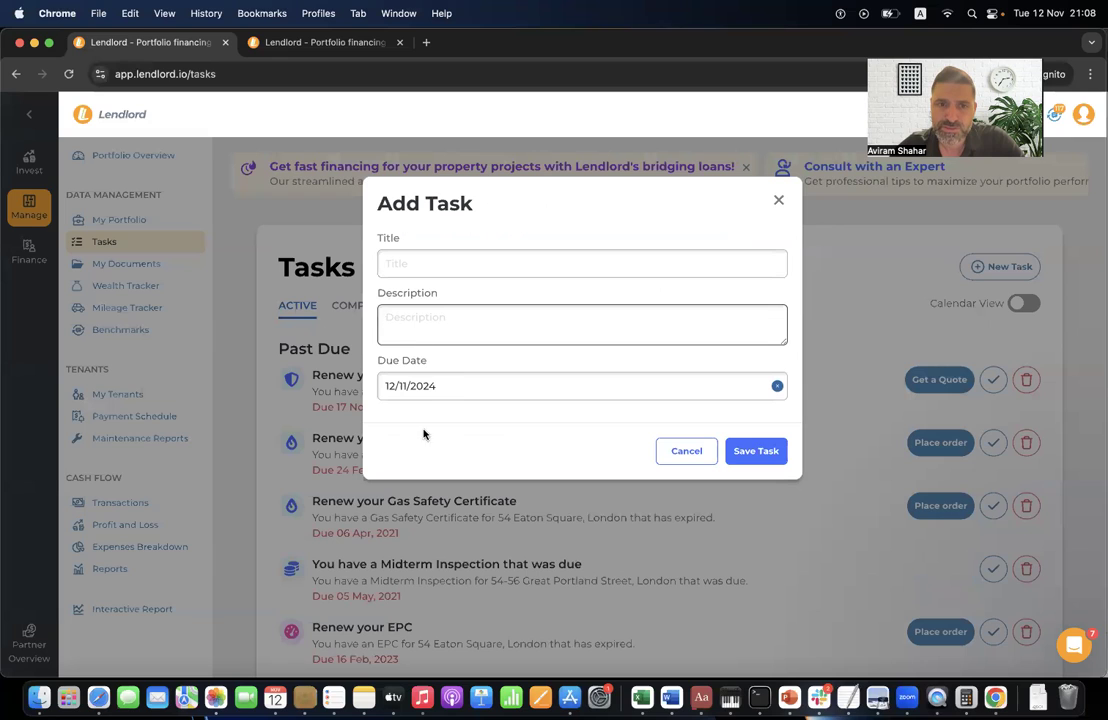
left_click(778, 204)
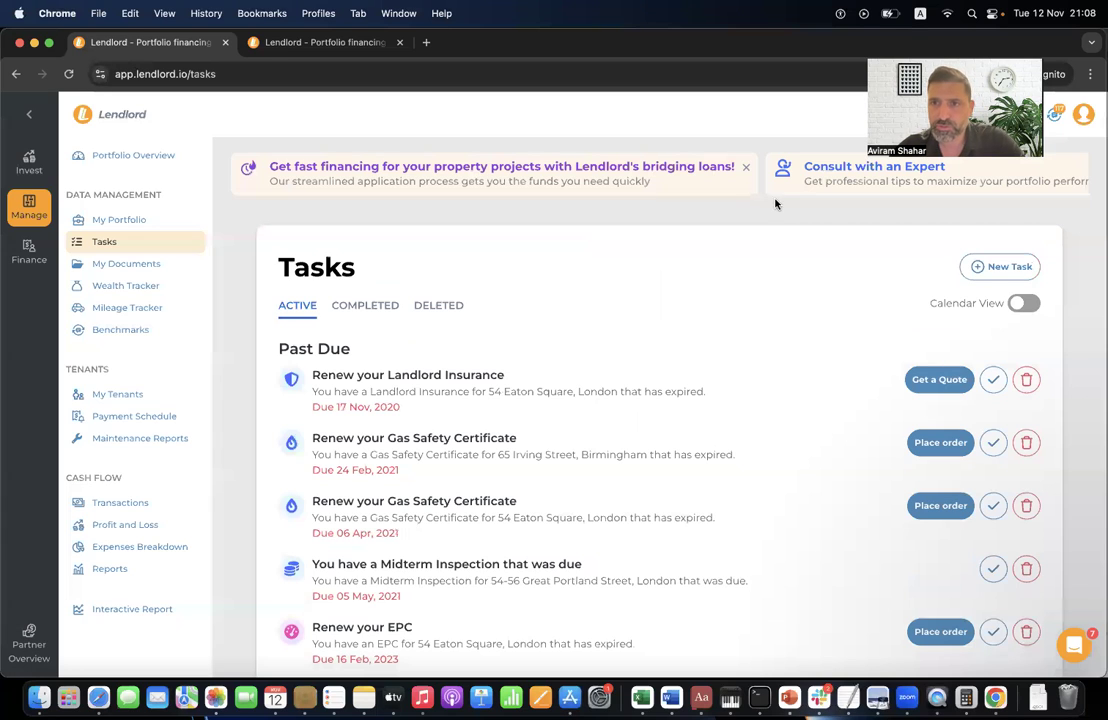
- Show the active tasks as a November 2024 calendar, browse it, then leave the Tasks page
left_click(1025, 309)
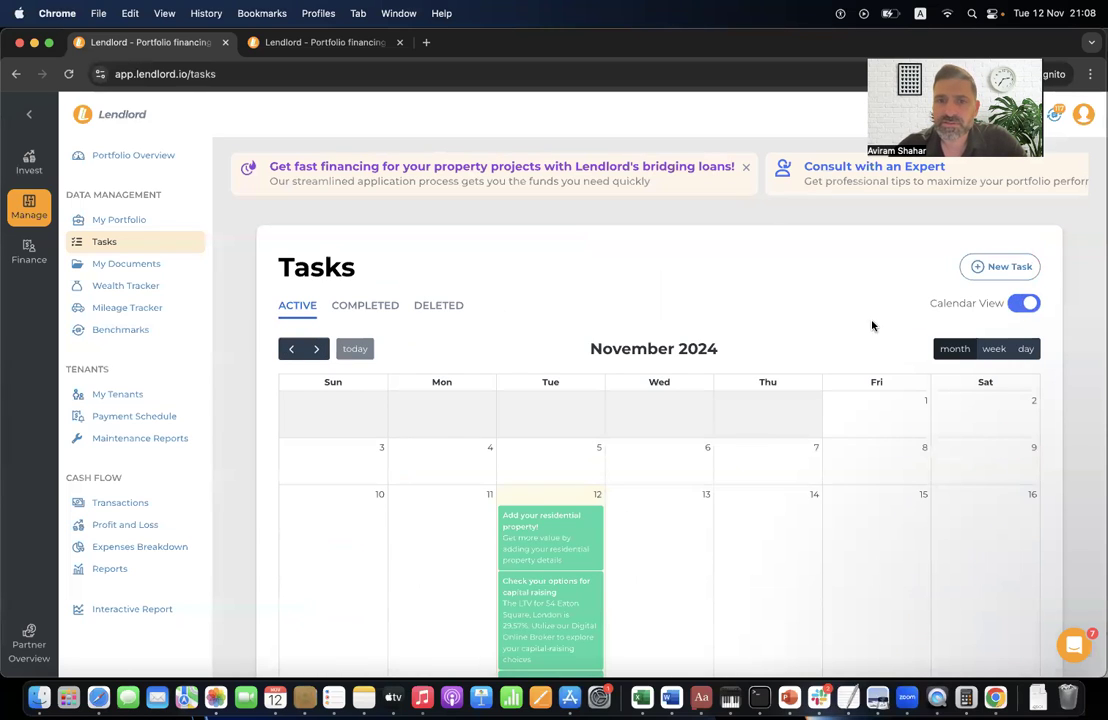
scroll(850, 370, "down", 2)
scroll(838, 381, "down", 5)
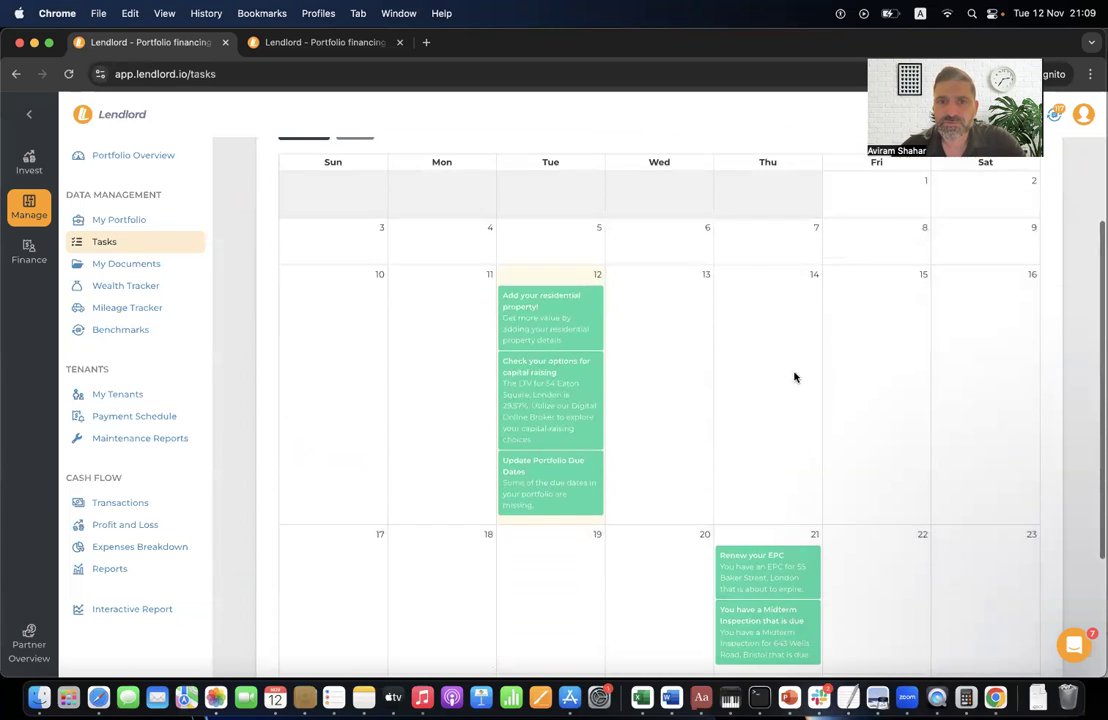
scroll(786, 378, "up", 5)
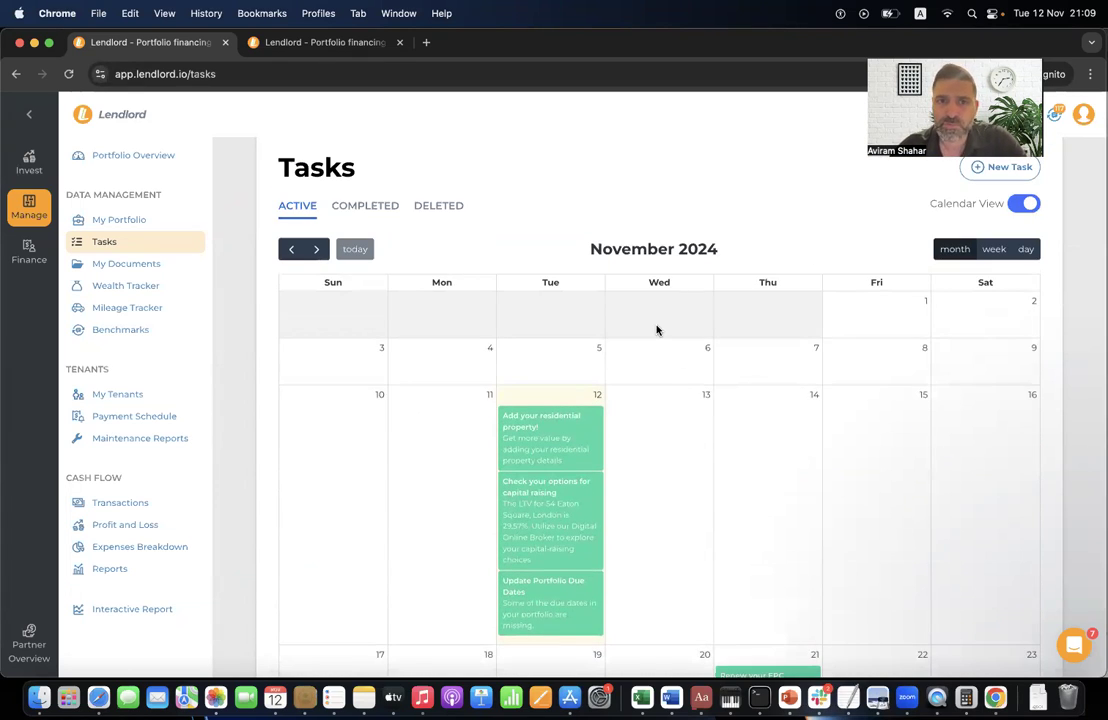
scroll(657, 330, "down", 7)
scroll(683, 415, "up", 6)
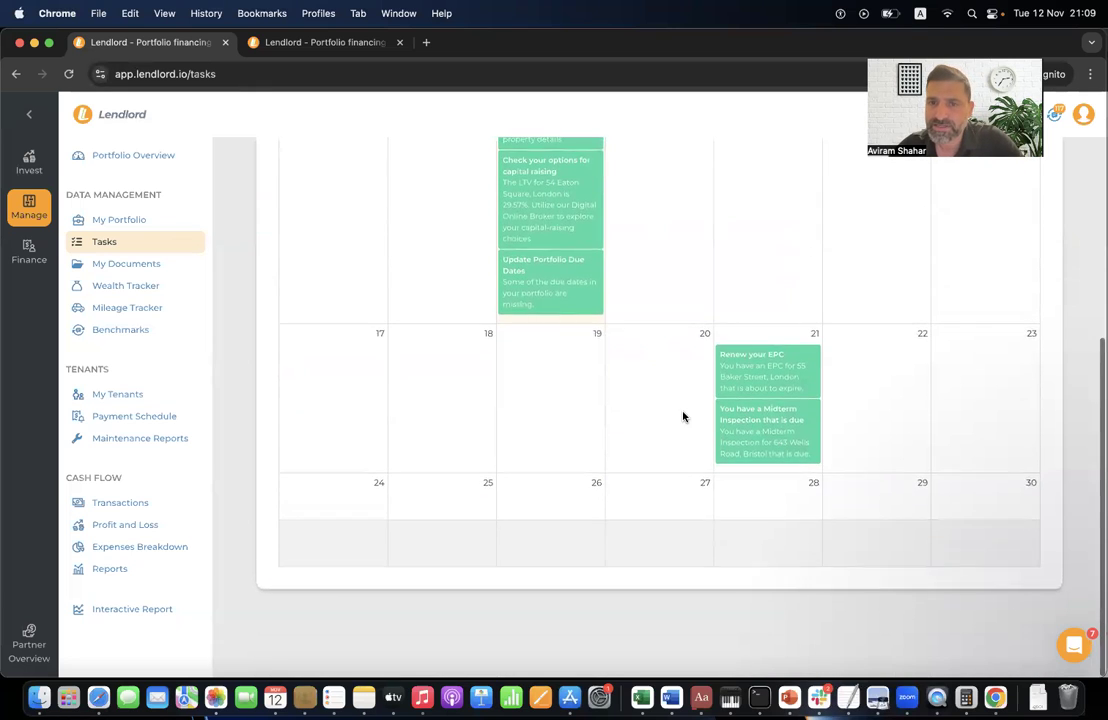
scroll(605, 204, "up", 3)
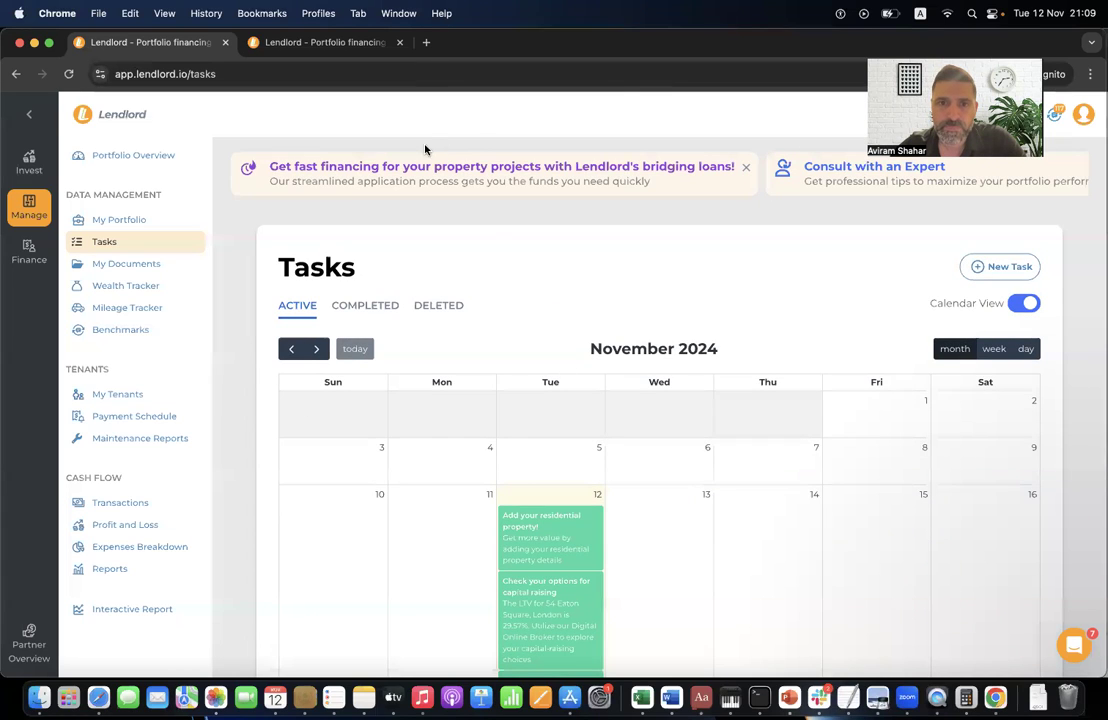
left_click(126, 263)
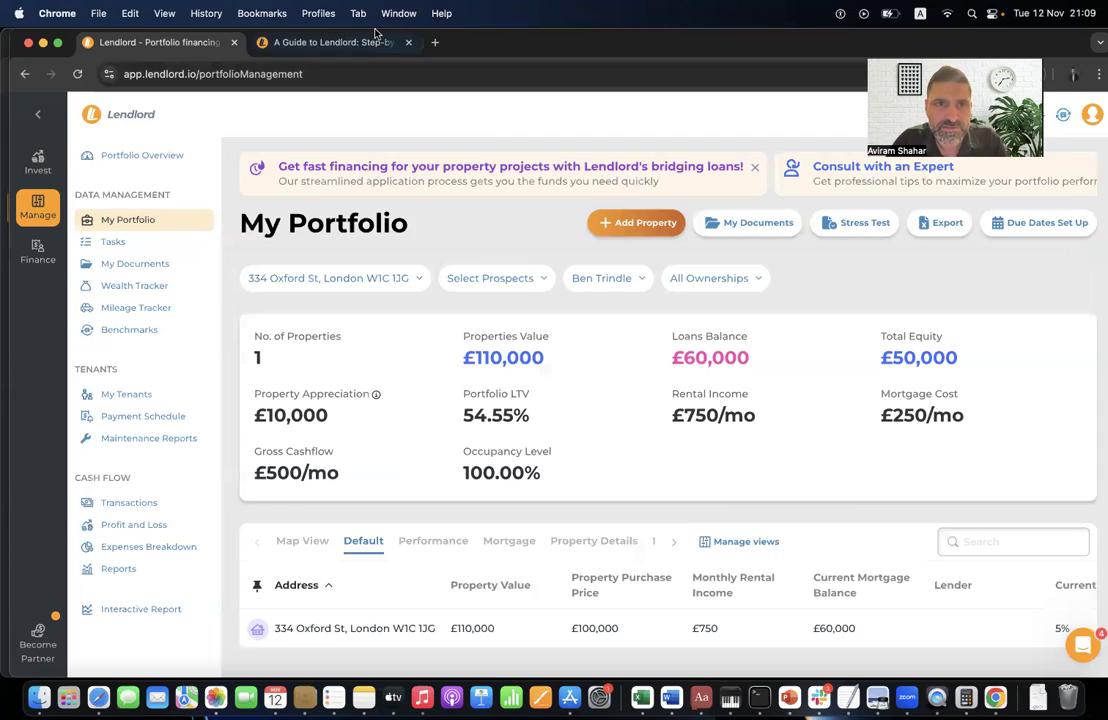
left_click(366, 42)
mouse_move(317, 124)
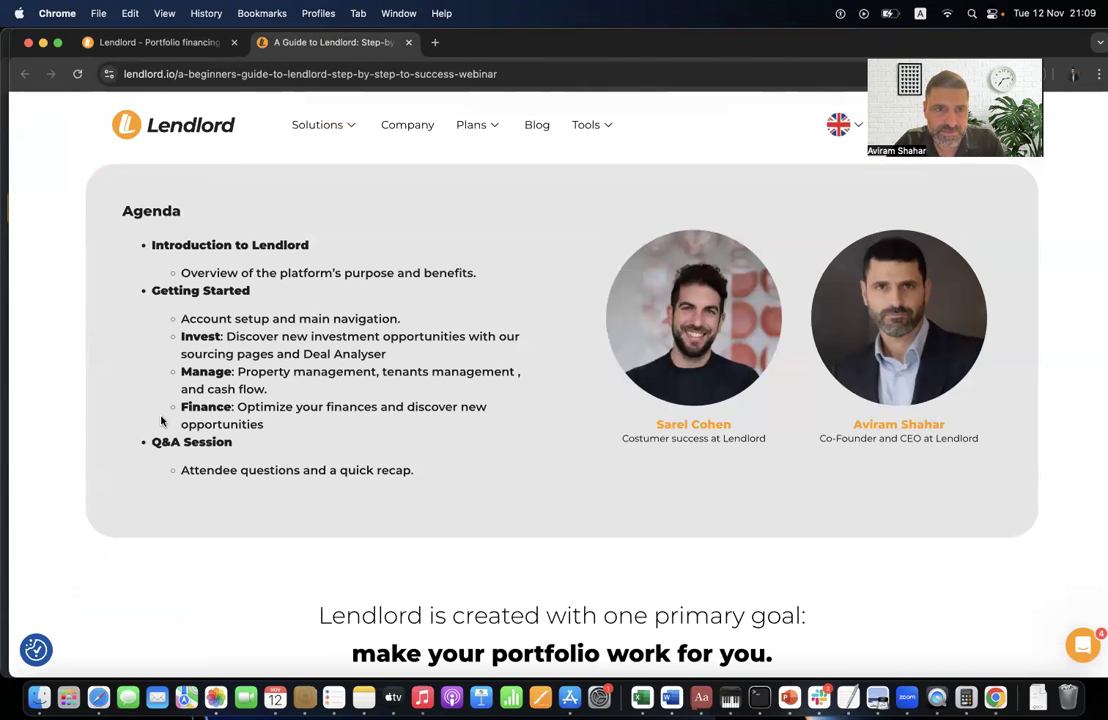
left_click_drag(180, 370, 270, 389)
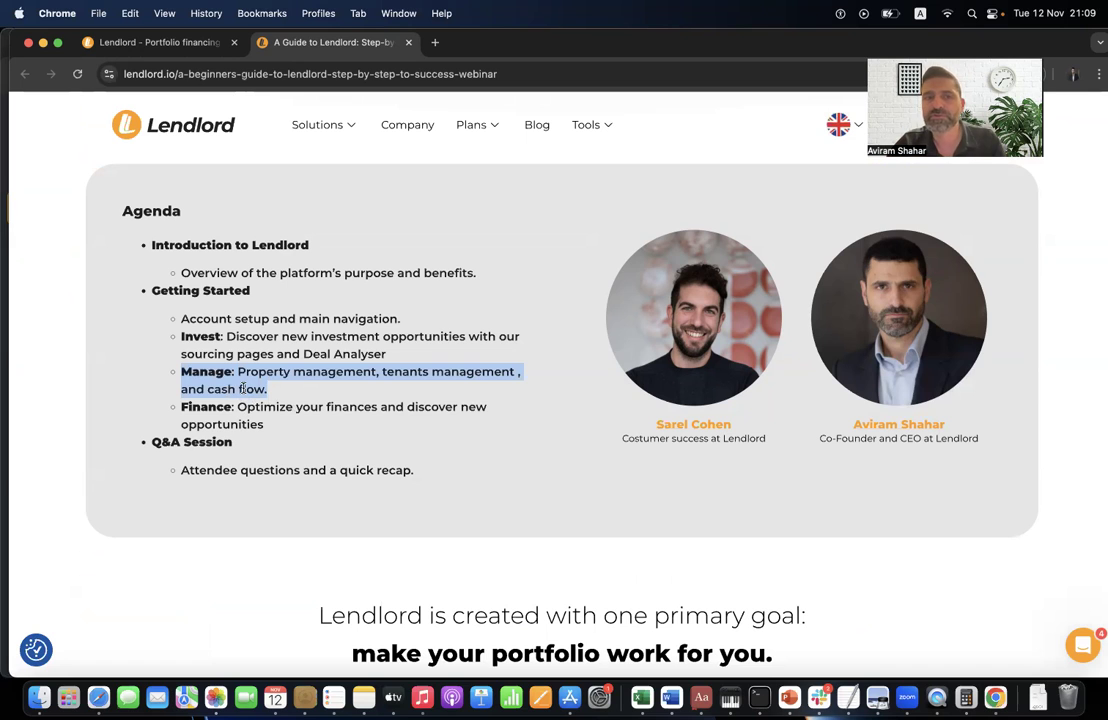
left_click(145, 42)
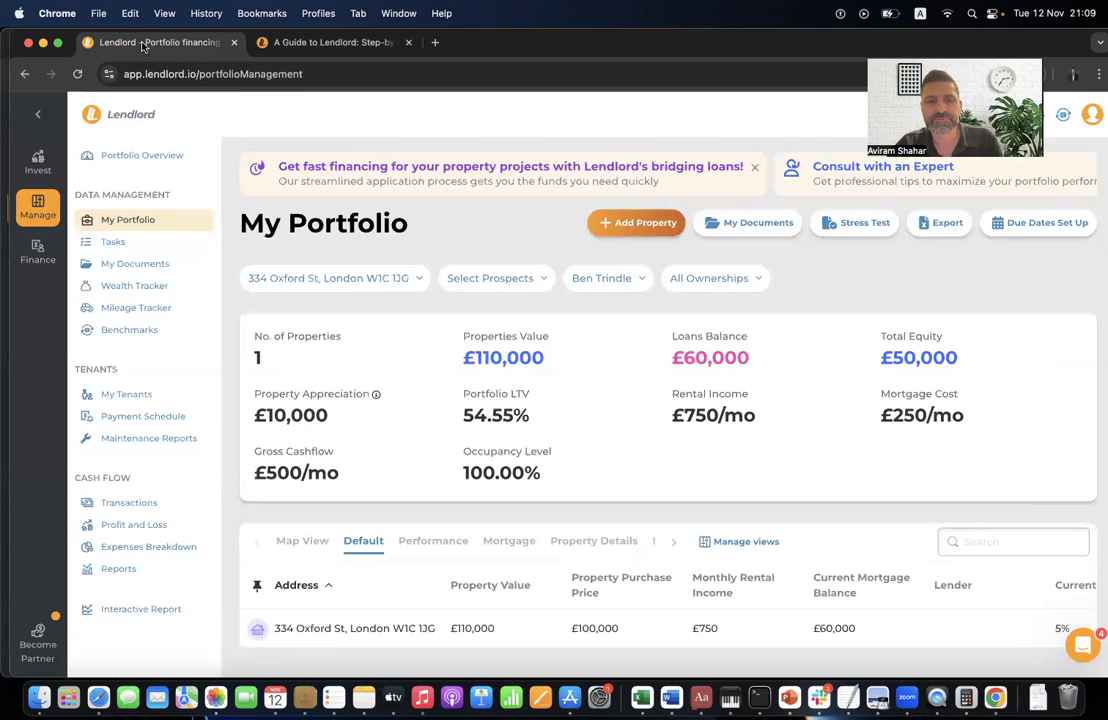
- Go to the My Documents page for the Oxford St property
left_click(150, 264)
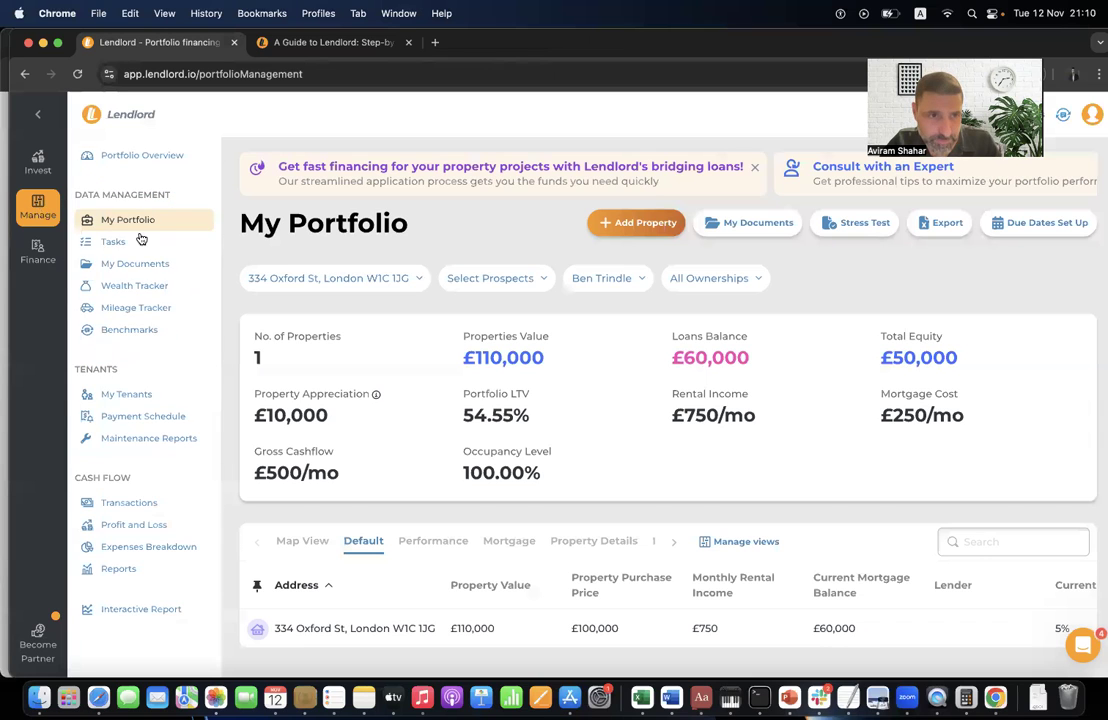
left_click(158, 263)
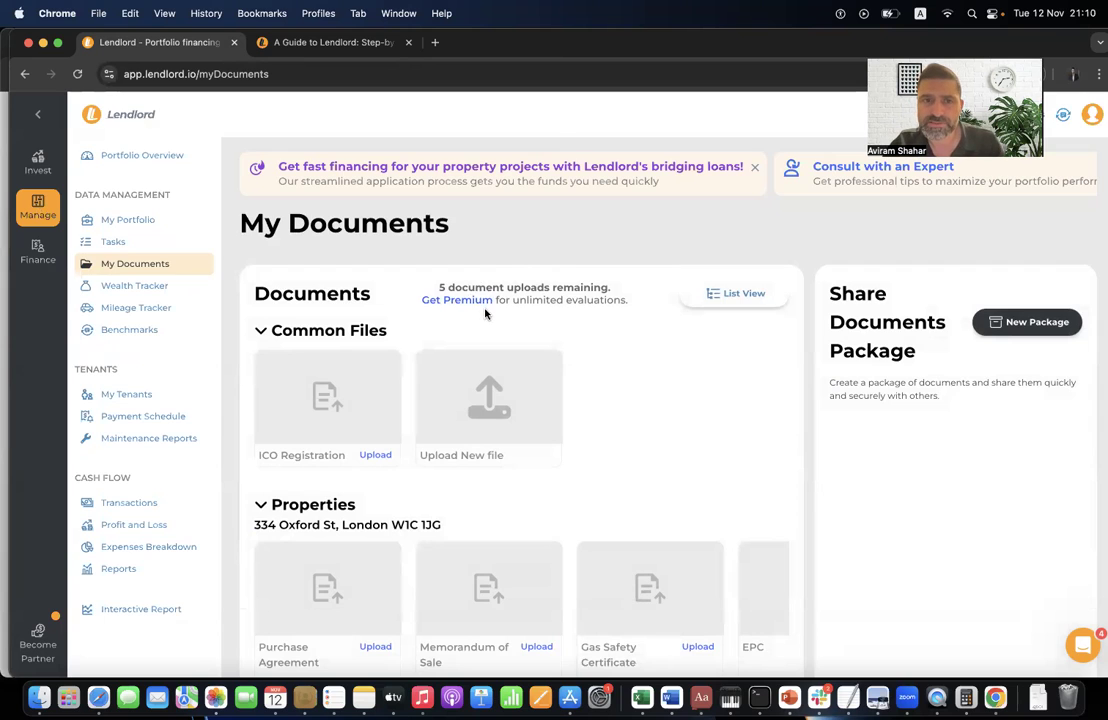
- Apply the webinar1 coupon to the Premium offer and pick annual billing at £49.5/year
left_click(481, 300)
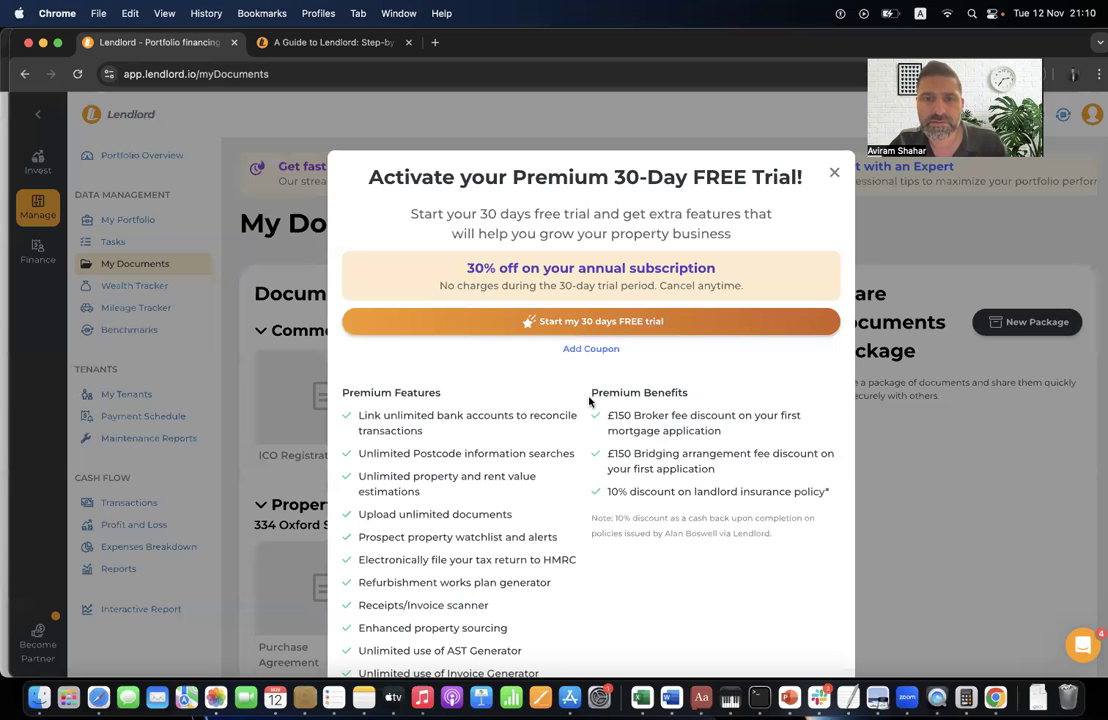
left_click(590, 348)
left_click(526, 360)
type("webinar1211")
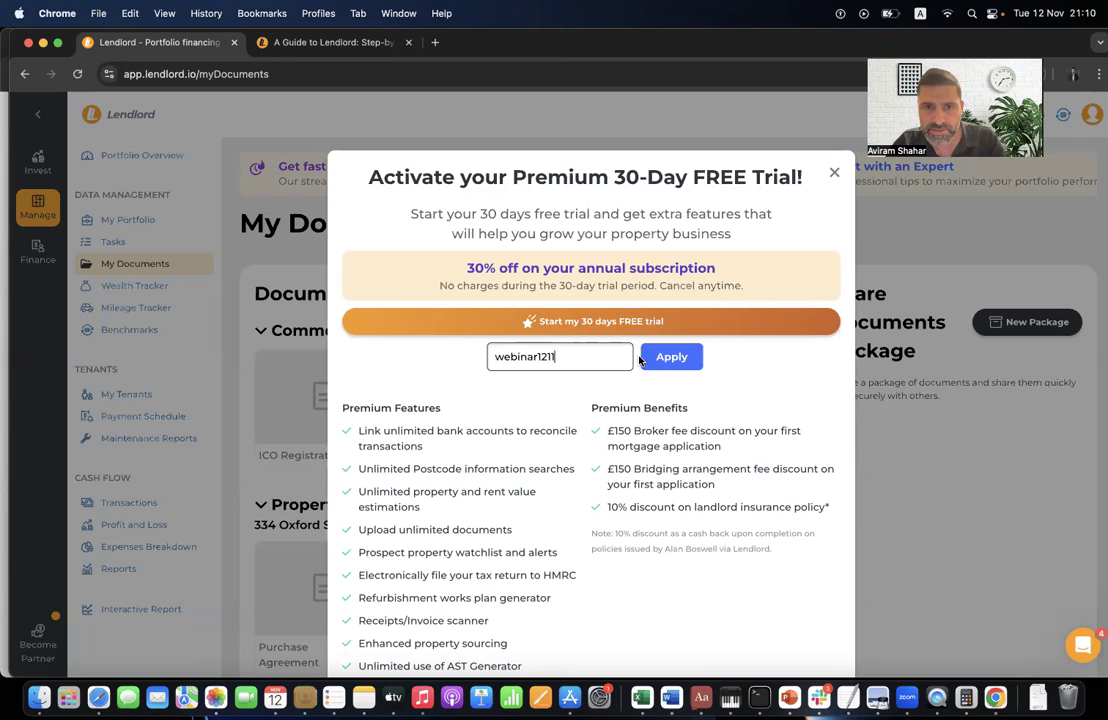
left_click(662, 358)
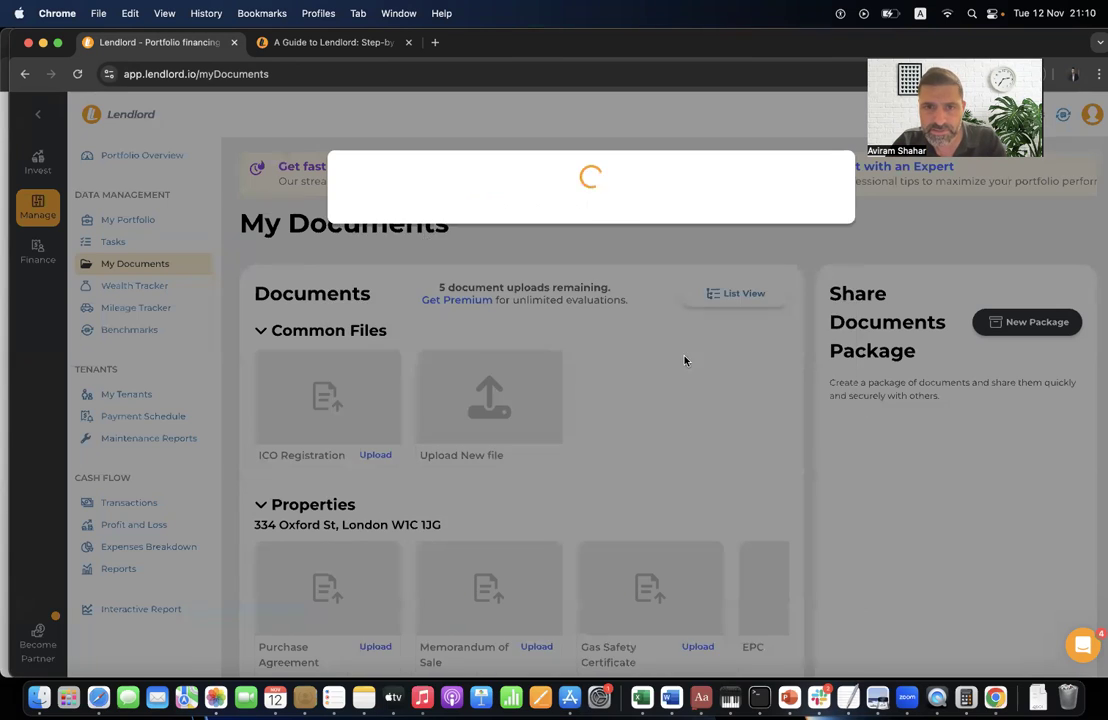
left_click(447, 298)
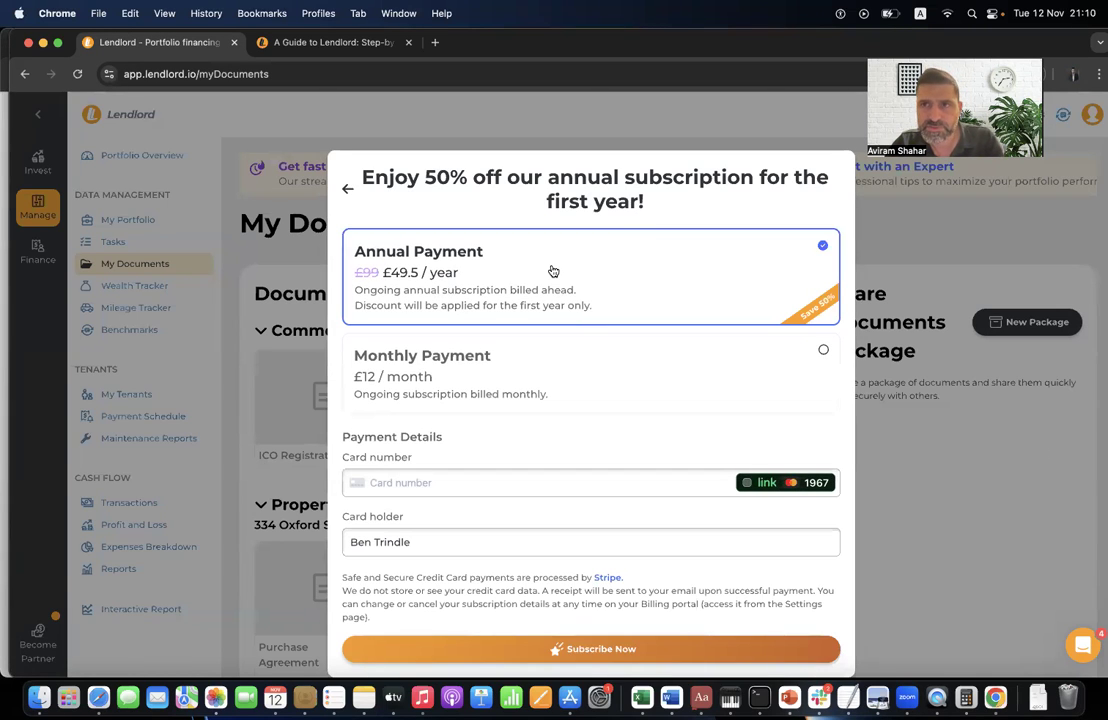
- Dismiss the subscription offer and switch to the demo account's My Documents page
left_click(670, 127)
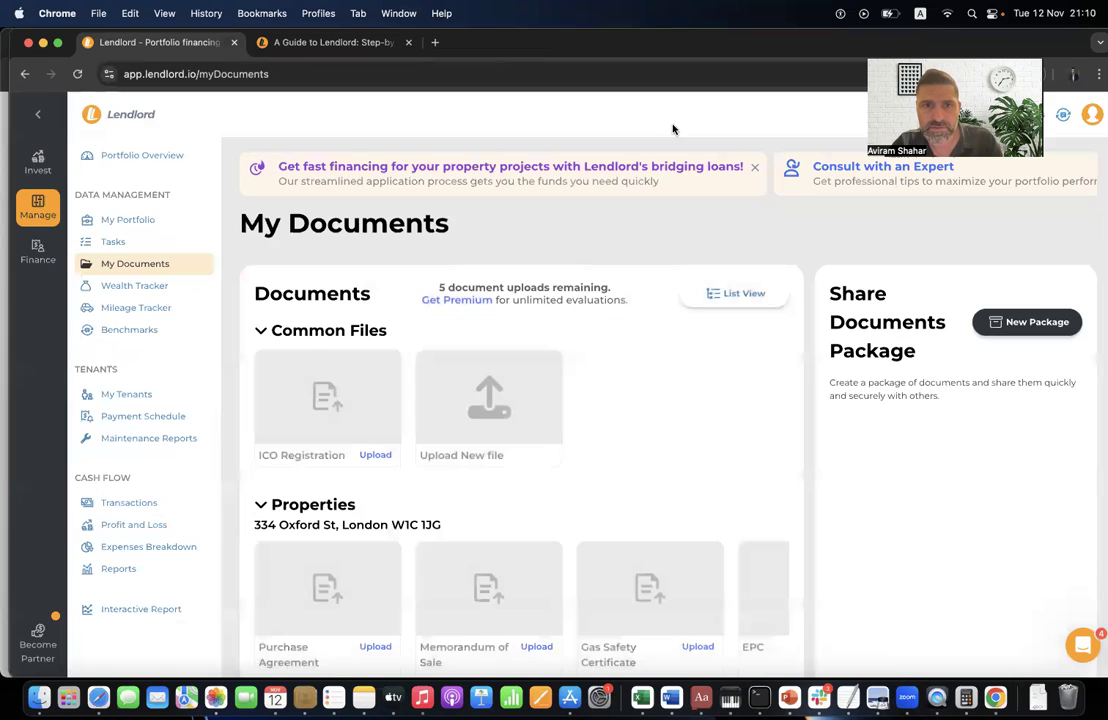
key("super+grave")
key("super+grave")
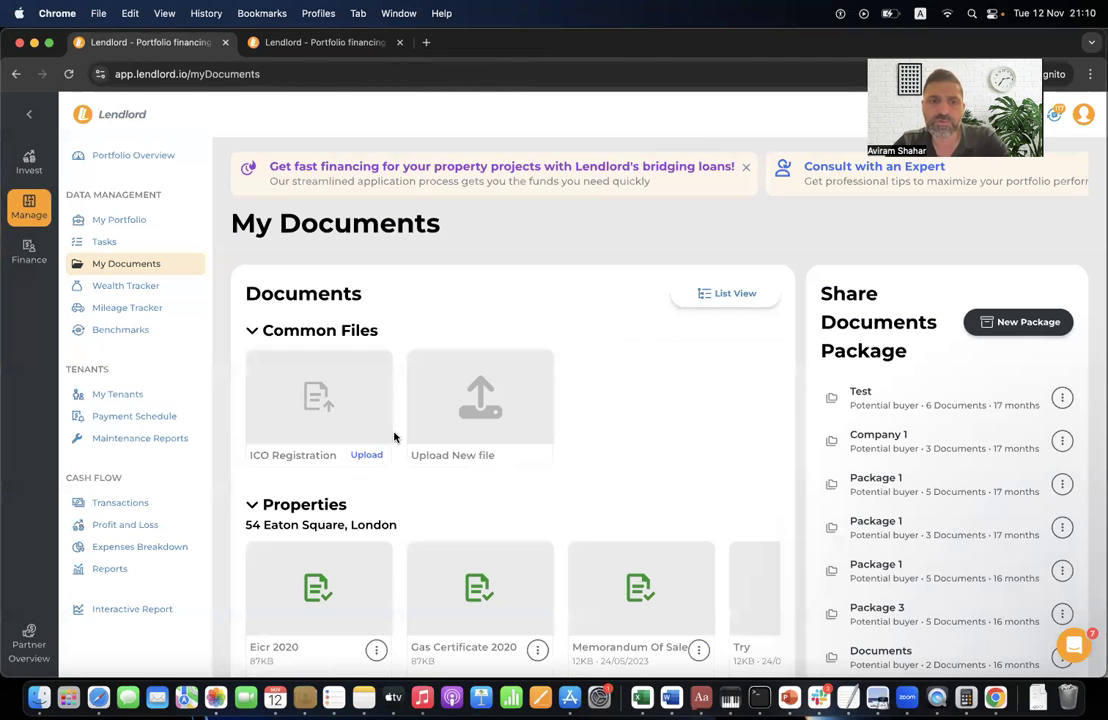
scroll(394, 437, "down", 3)
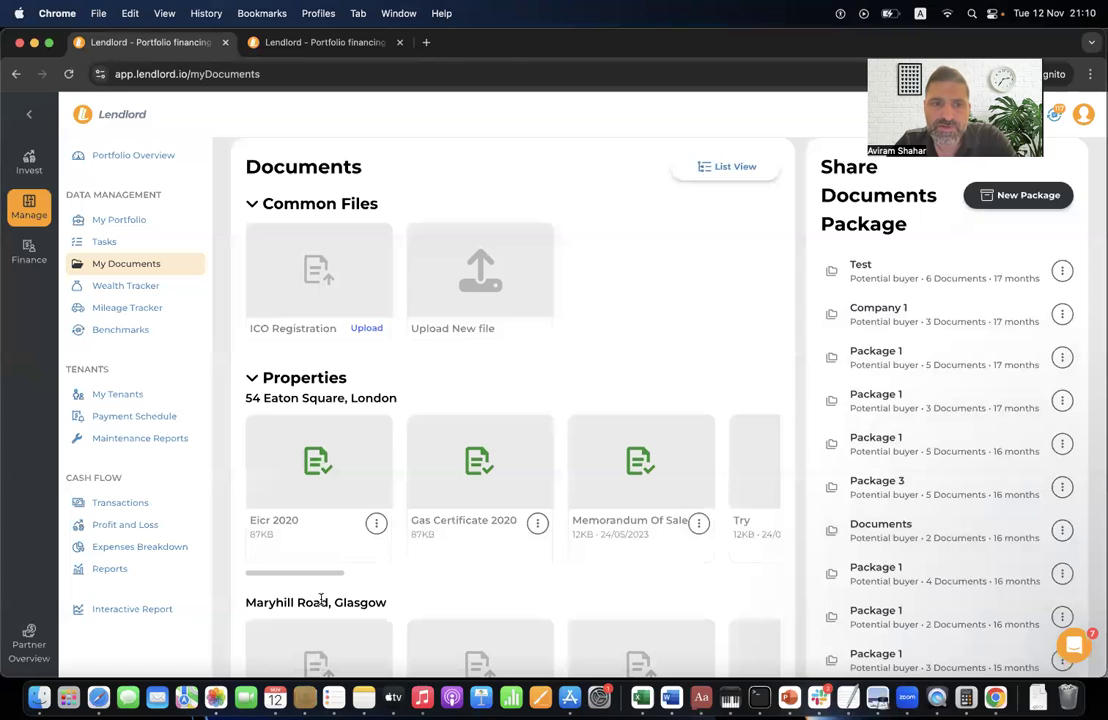
scroll(339, 517, "down", 2)
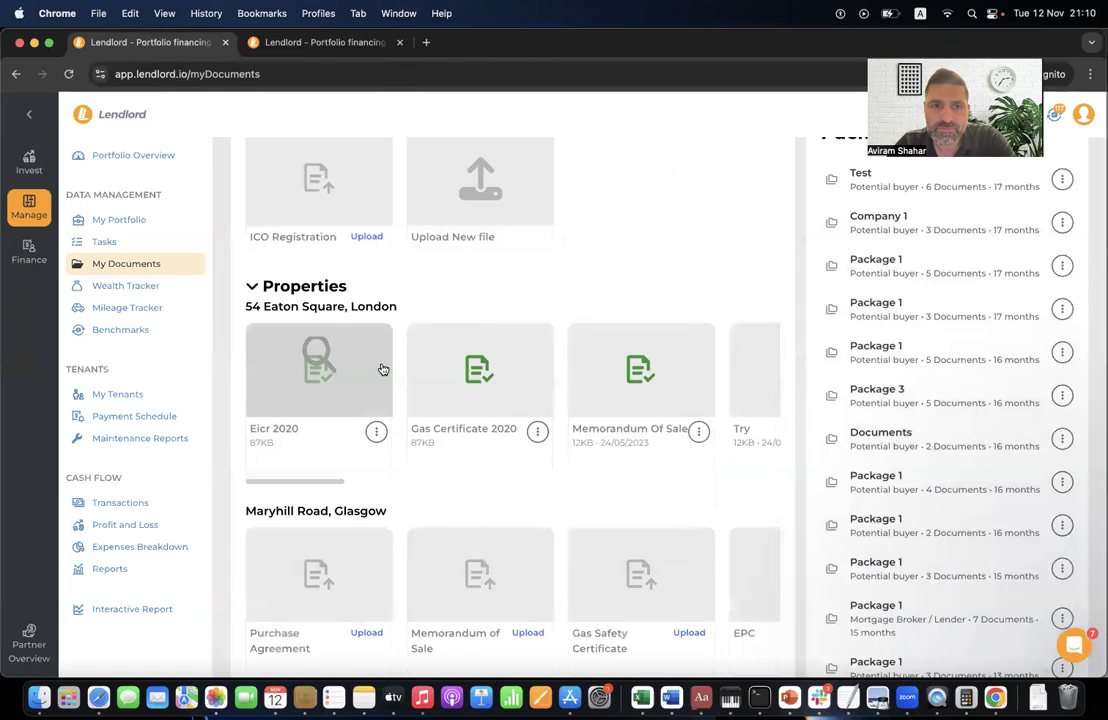
scroll(383, 370, "right", 5)
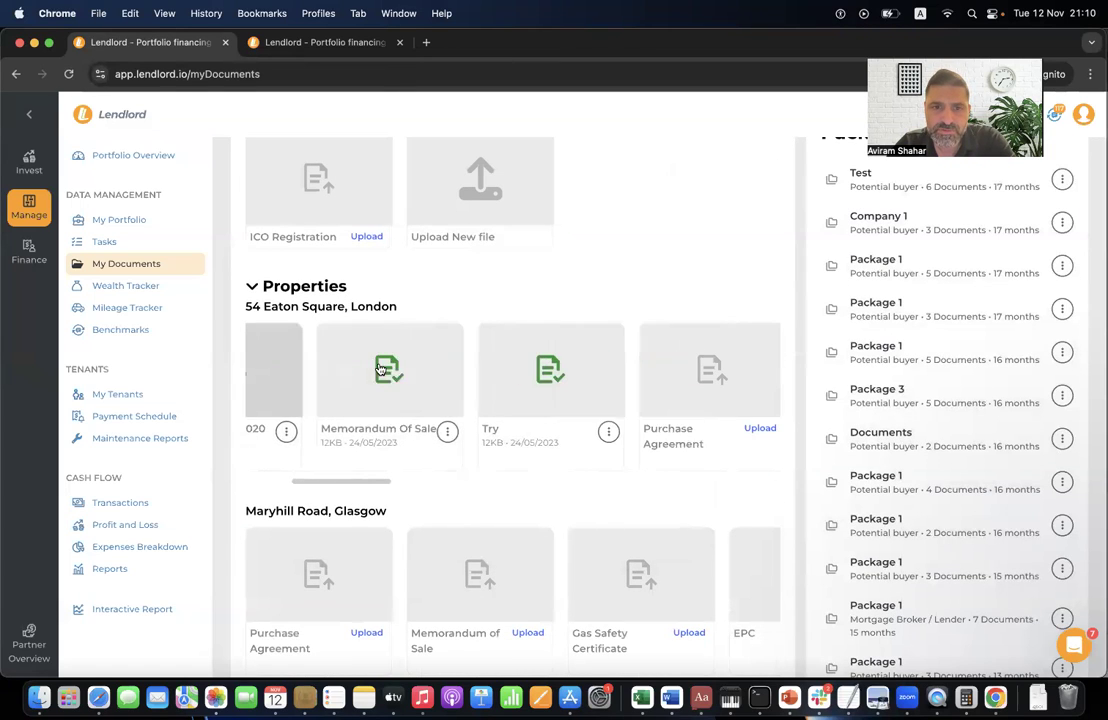
- Check the action menus for the Memorandum Of Sale and Gas Certificate 2020 documents
left_click(423, 432)
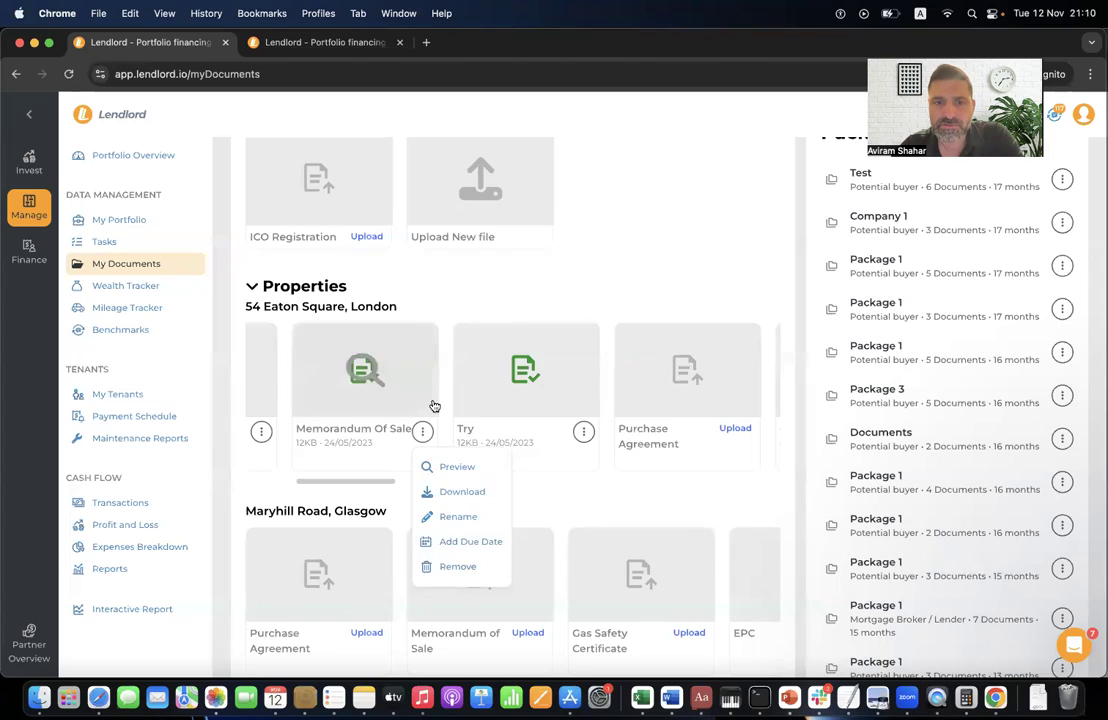
scroll(433, 403, "left", 5)
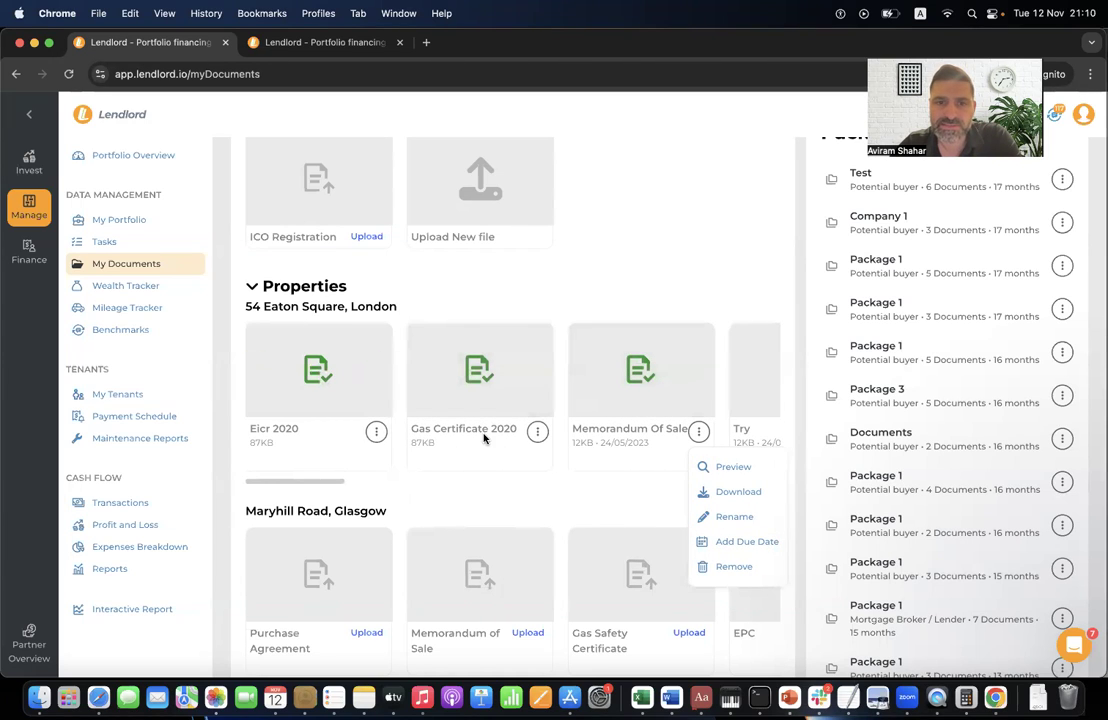
left_click(537, 431)
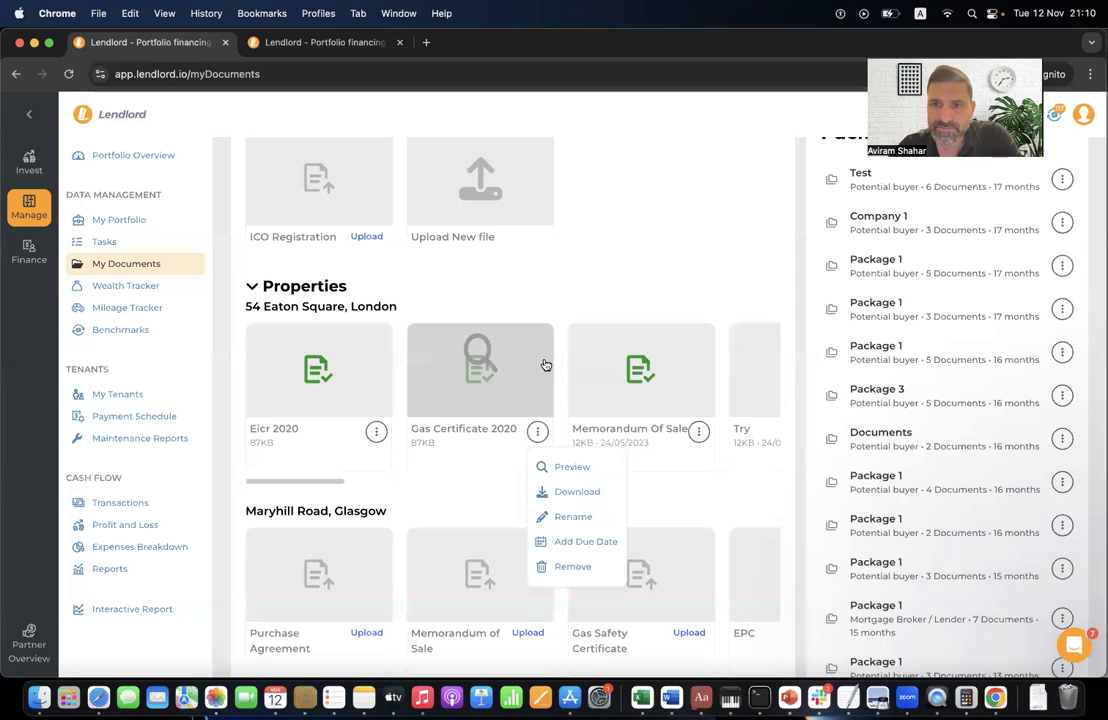
scroll(545, 365, "right", 8)
scroll(545, 365, "right", 3)
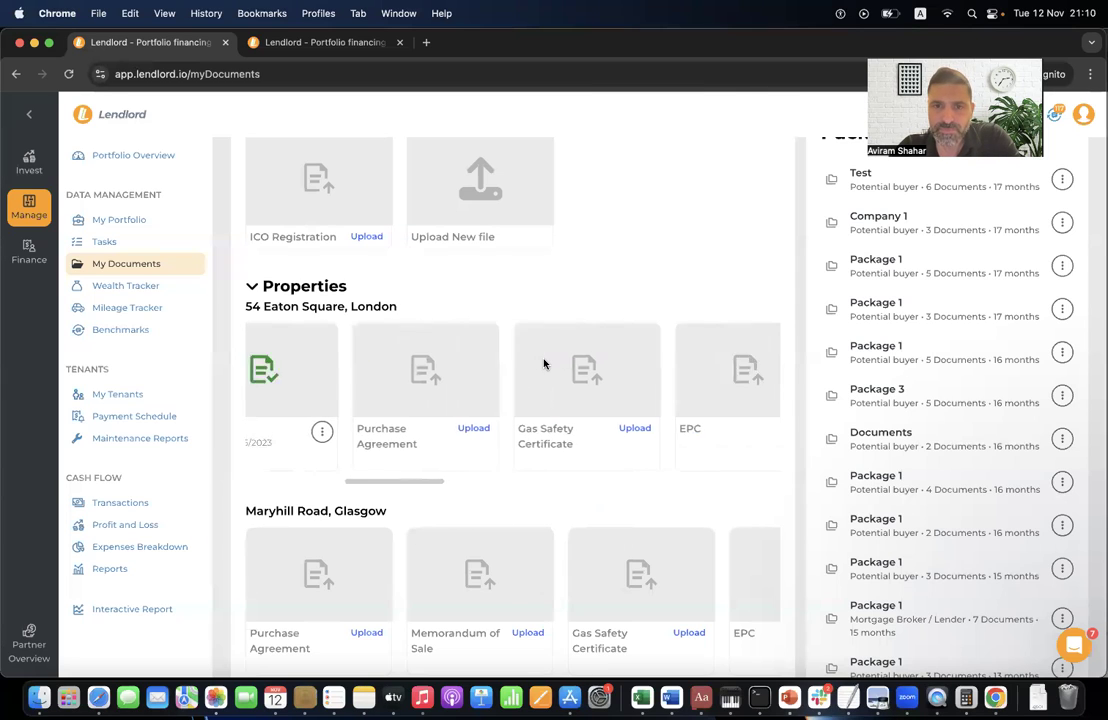
scroll(527, 391, "right", 2)
scroll(530, 393, "right", 2)
scroll(530, 393, "right", 10)
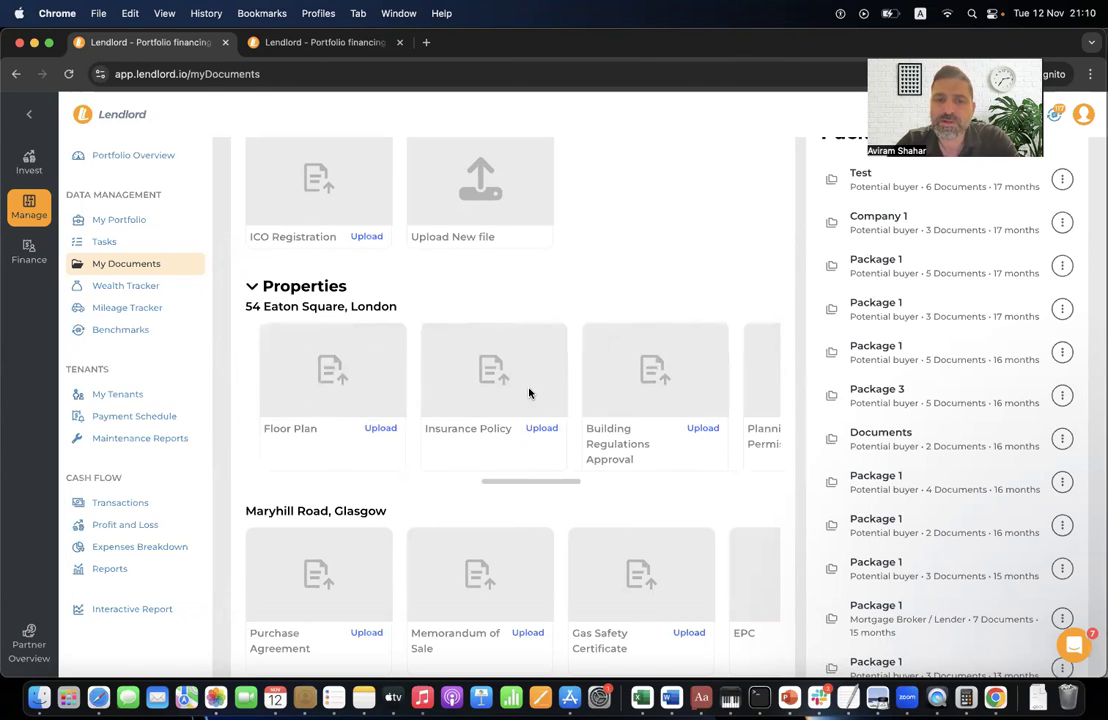
scroll(530, 393, "right", 3)
scroll(530, 393, "right", 8)
scroll(530, 393, "right", 9)
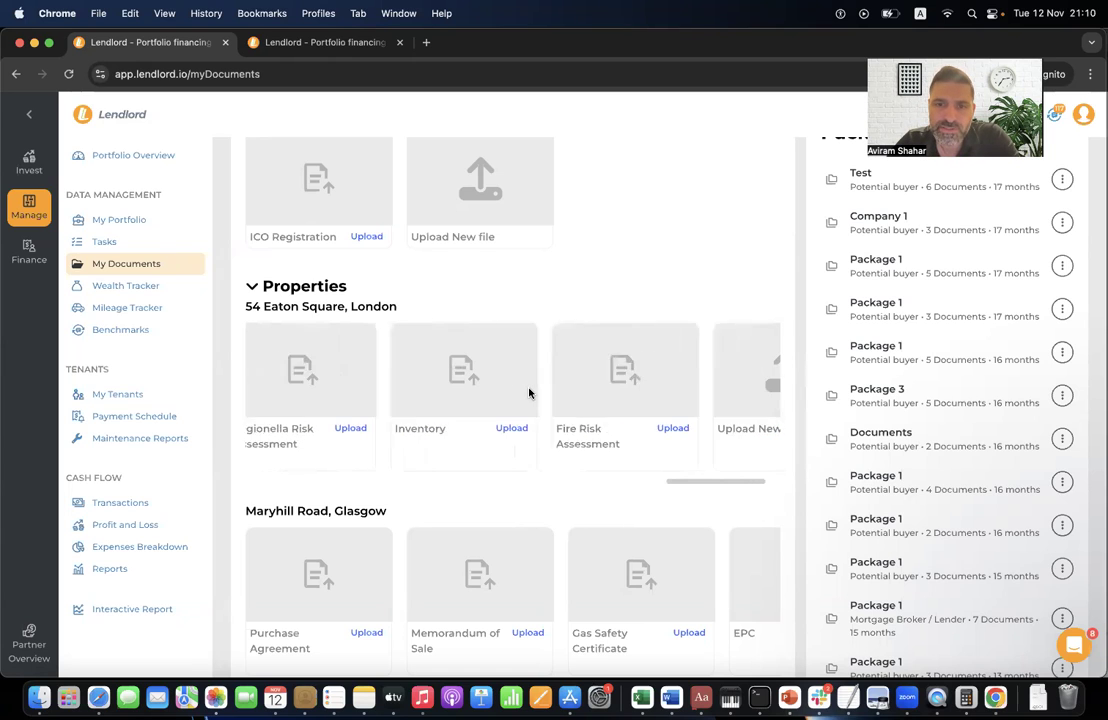
scroll(530, 393, "right", 2)
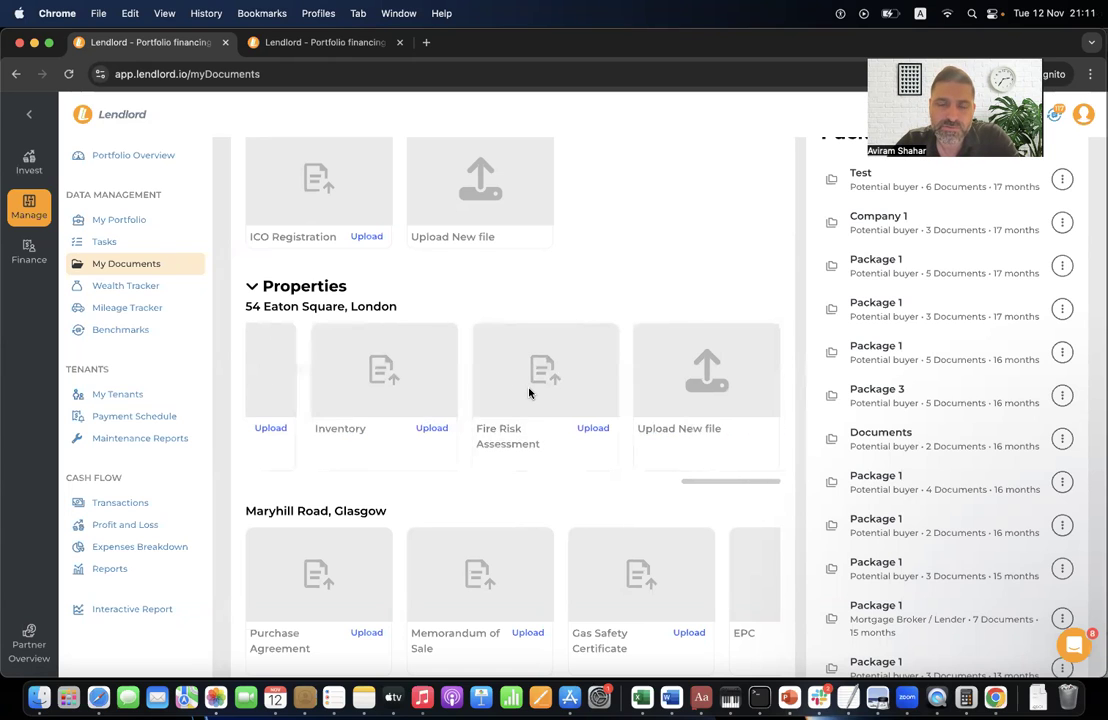
left_click(680, 407)
left_click(663, 252)
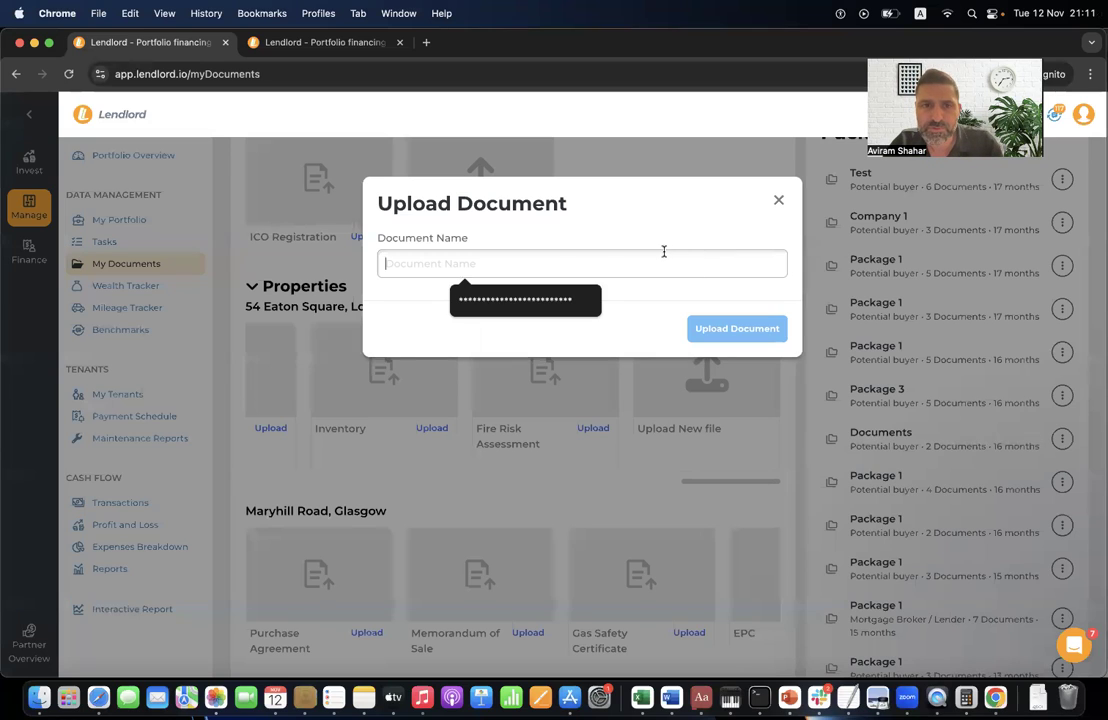
left_click(781, 201)
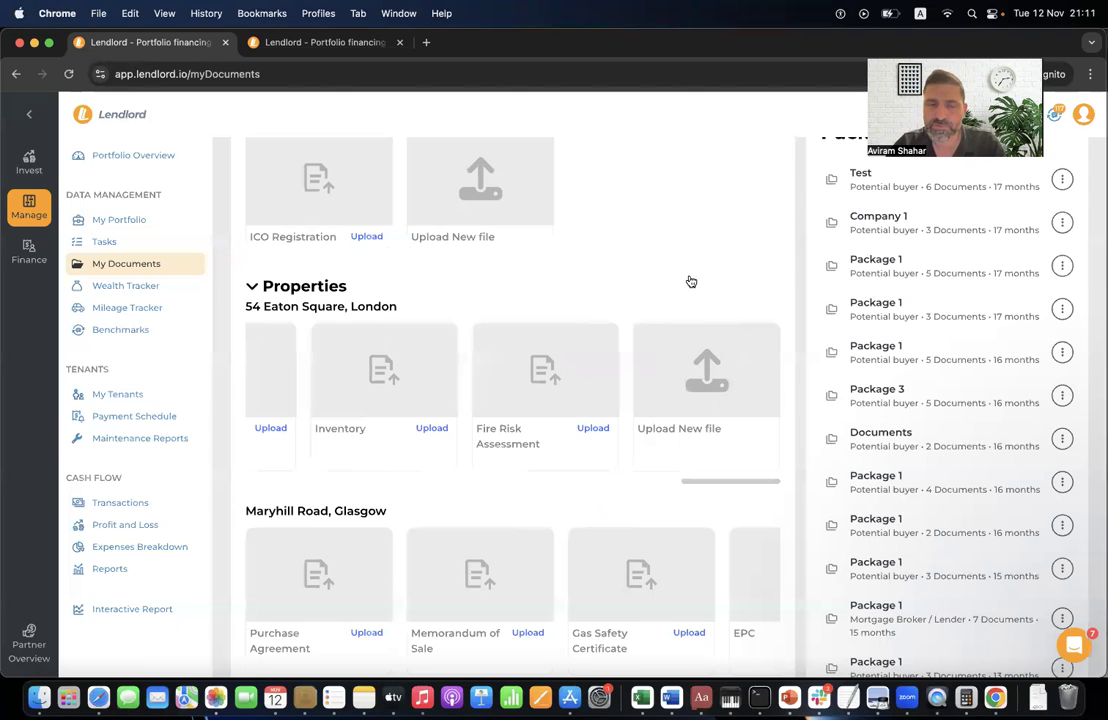
scroll(618, 388, "left", 10)
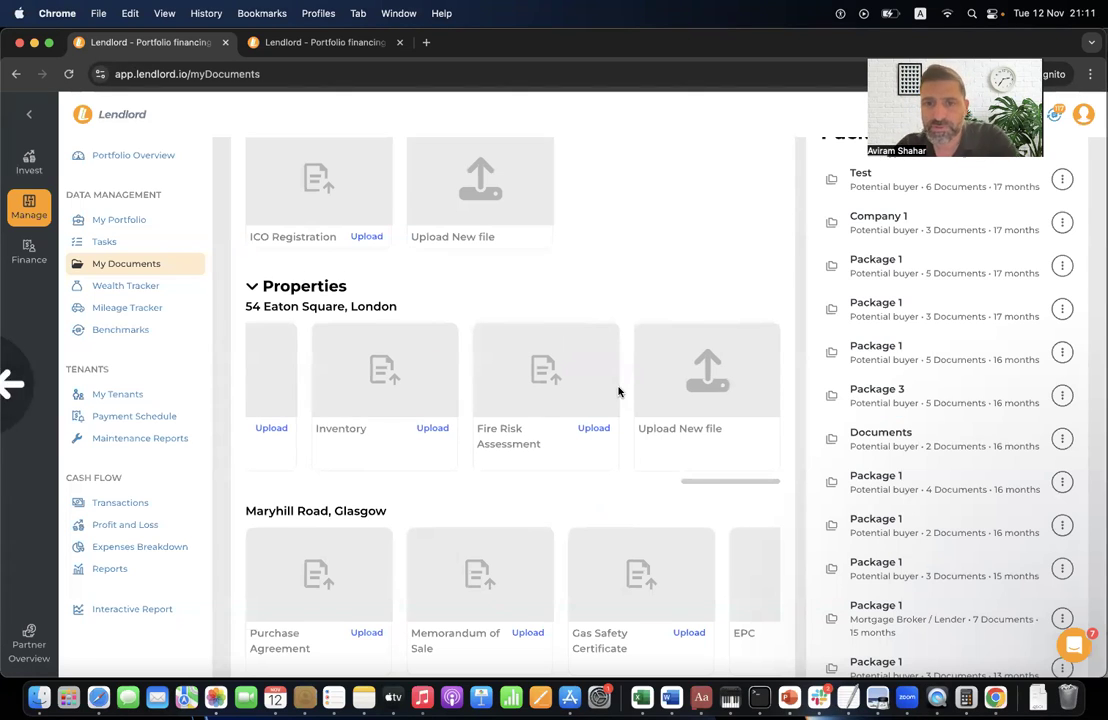
left_click(122, 264)
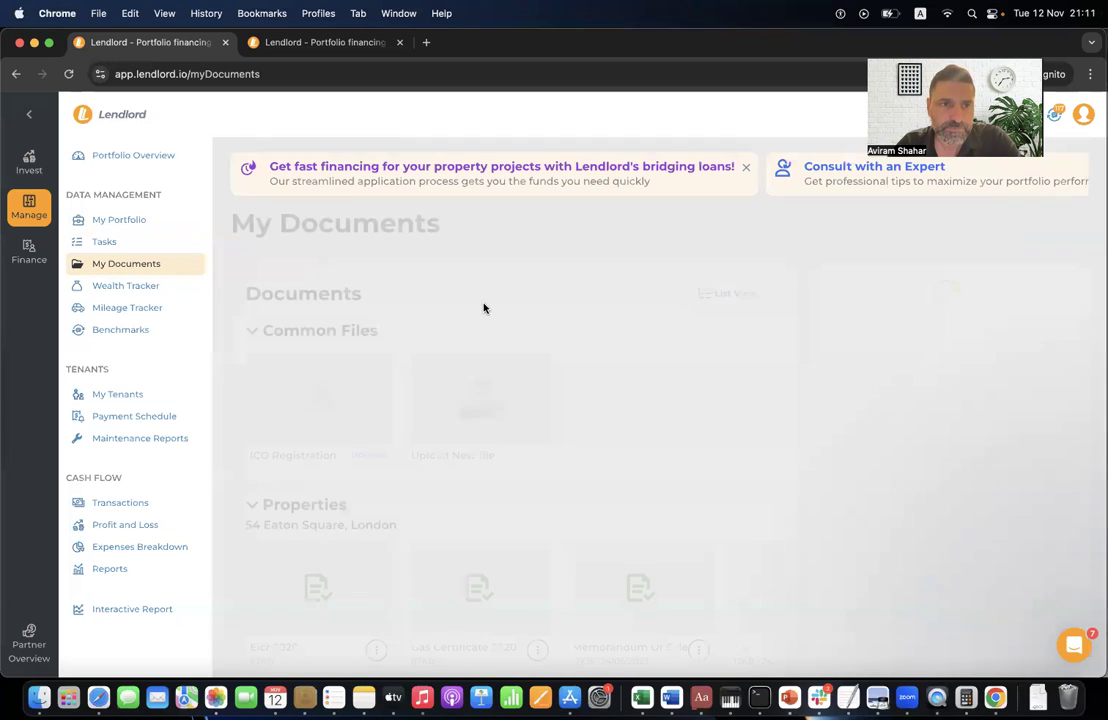
scroll(354, 506, "down", 2)
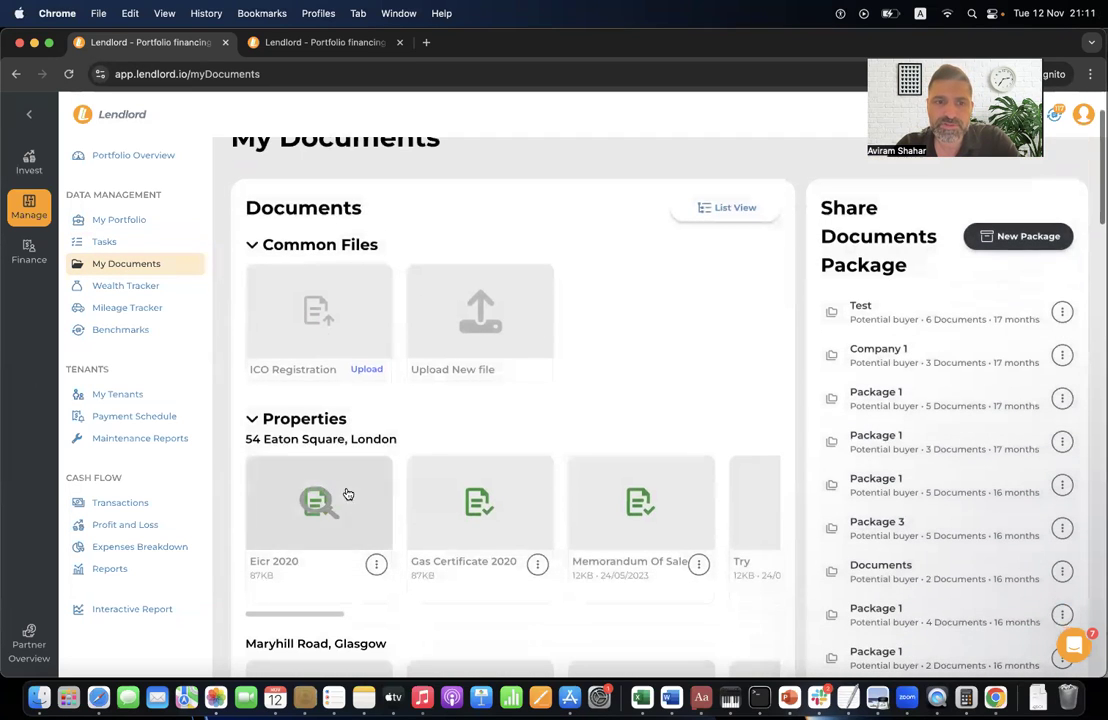
- Collapse the Properties documents section and scroll through the document slots
left_click(334, 419)
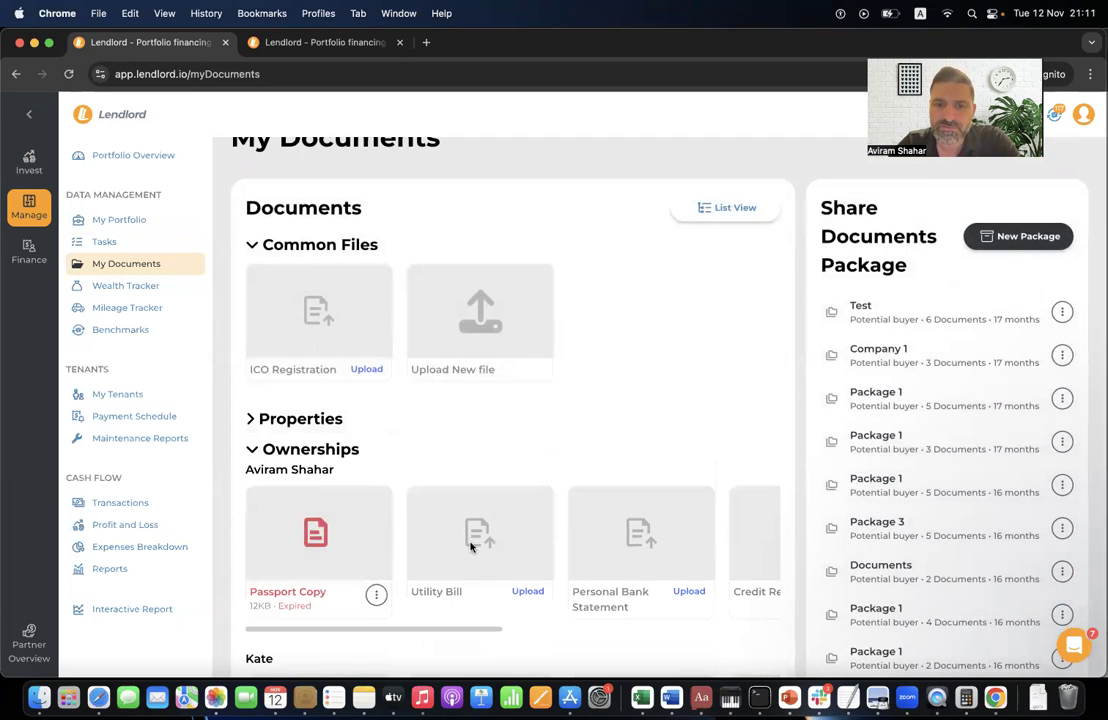
scroll(471, 545, "right", 8)
scroll(471, 545, "right", 3)
scroll(471, 545, "down", 3)
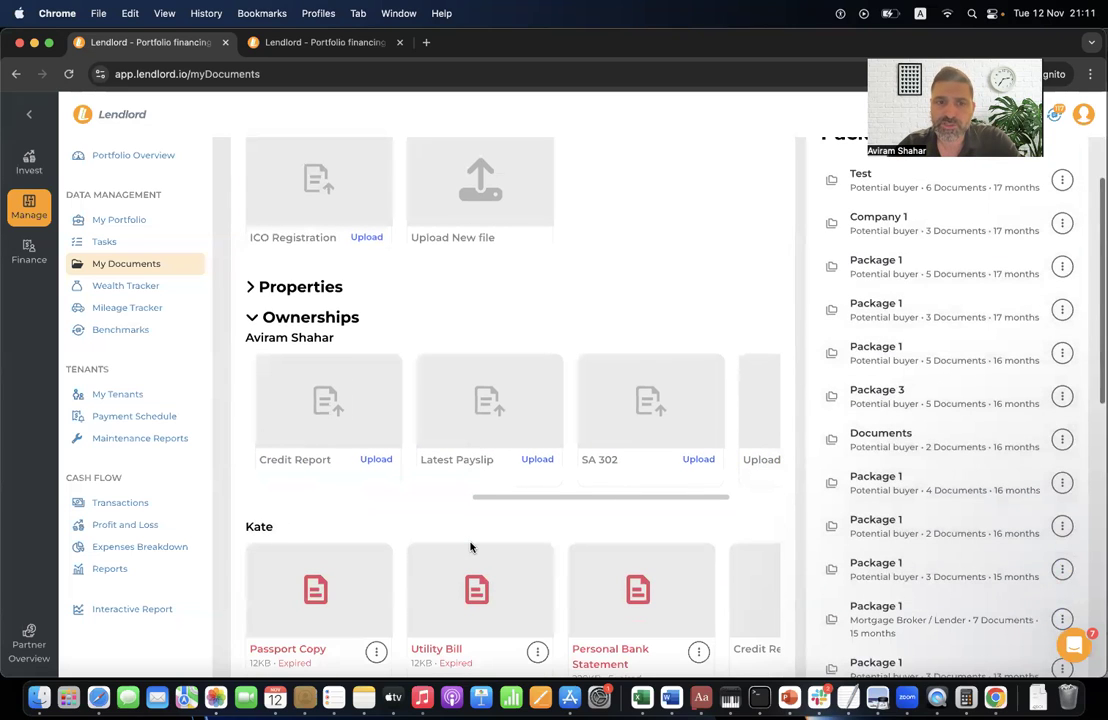
- Collapse Ownerships to reveal the Companies documents, then glance at the account options
left_click(343, 318)
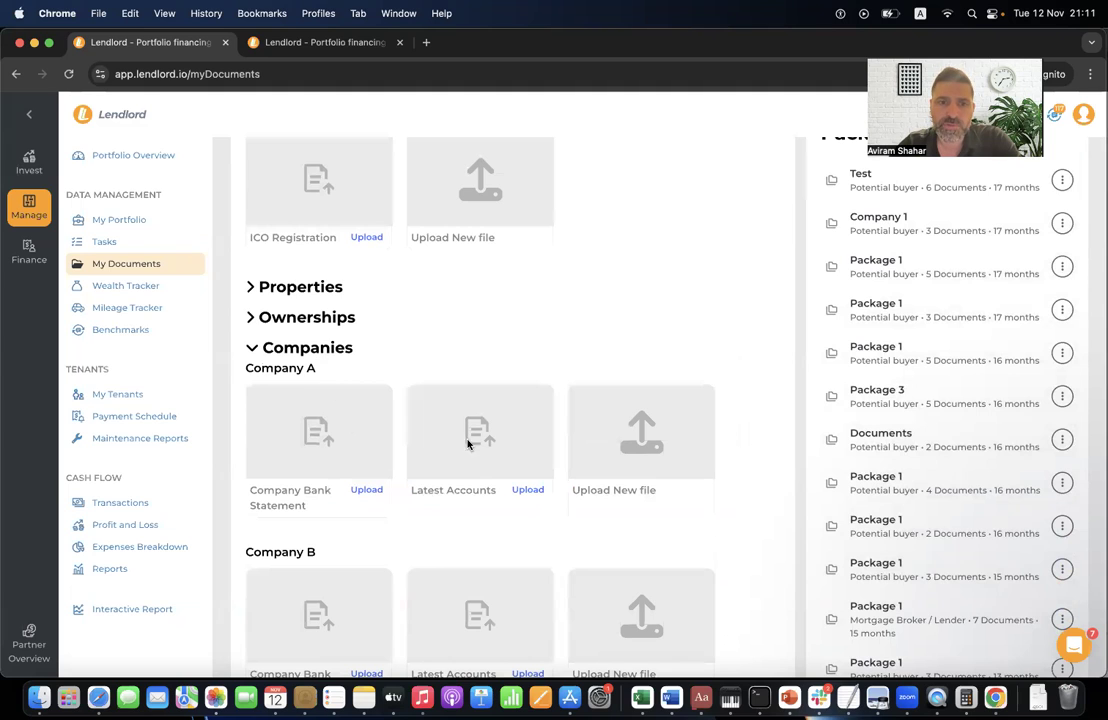
scroll(376, 396, "down", 2)
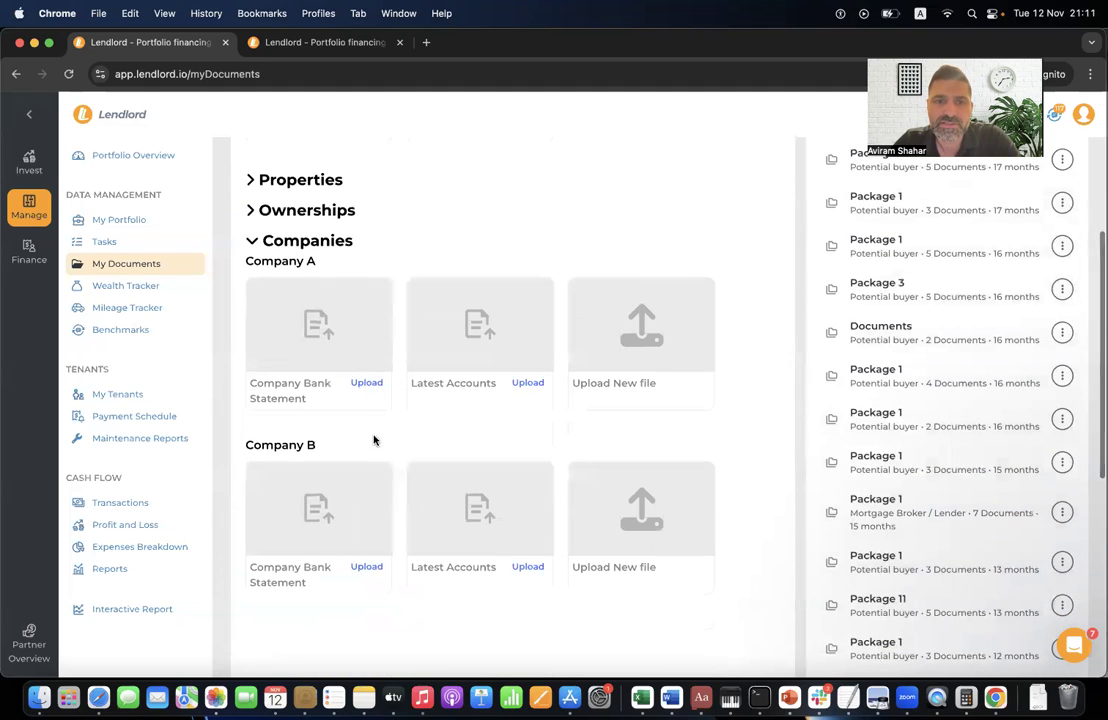
scroll(378, 349, "up", 1)
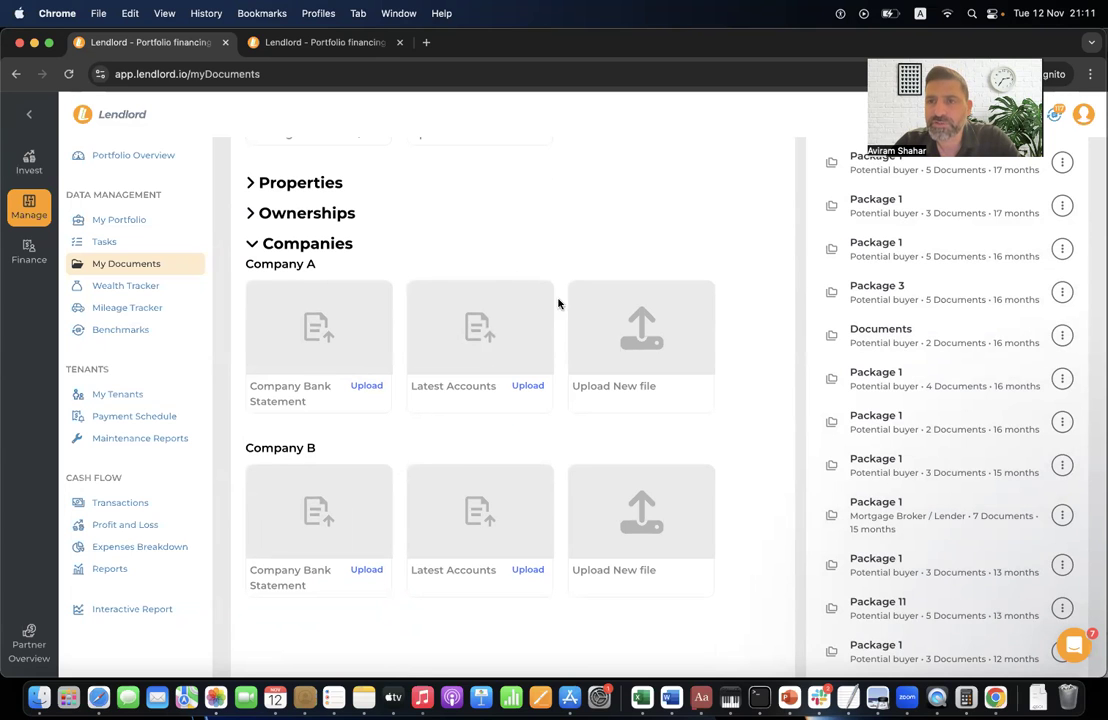
scroll(645, 262, "up", 1)
scroll(648, 252, "up", 5)
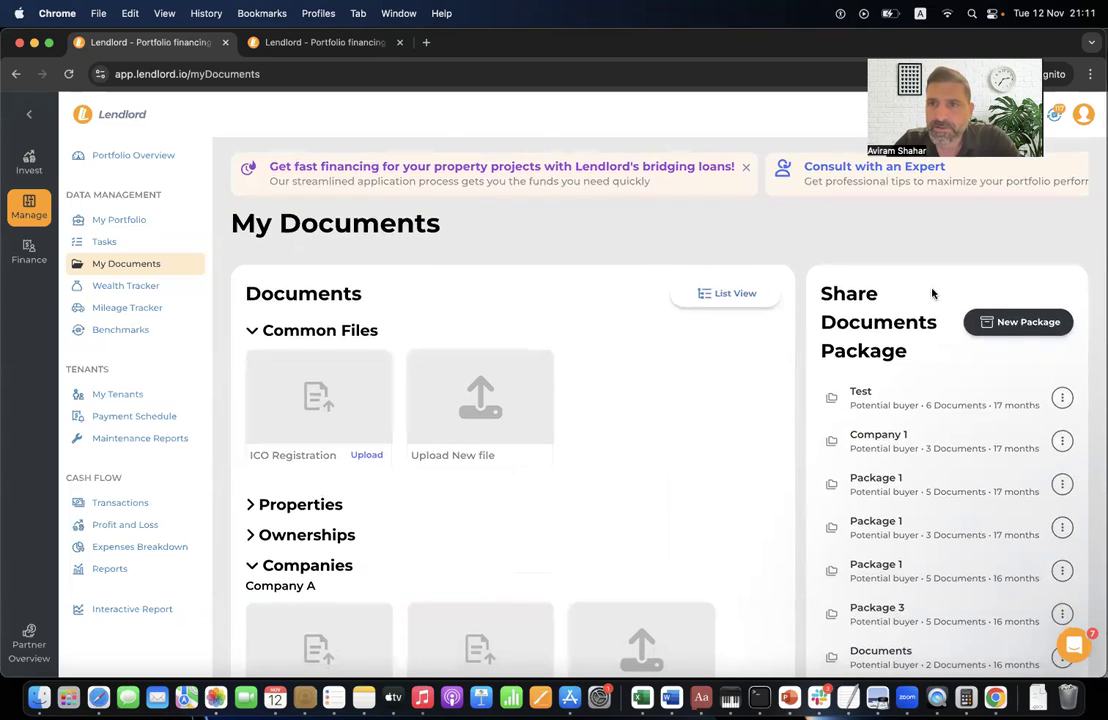
left_click(1059, 119)
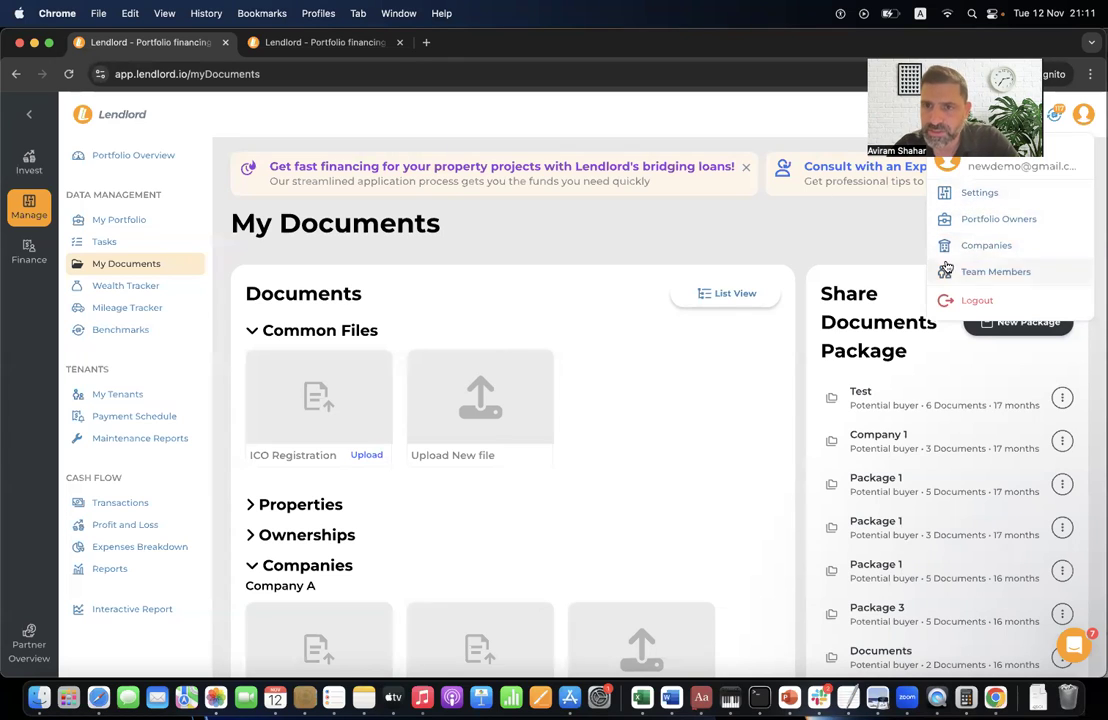
left_click(758, 211)
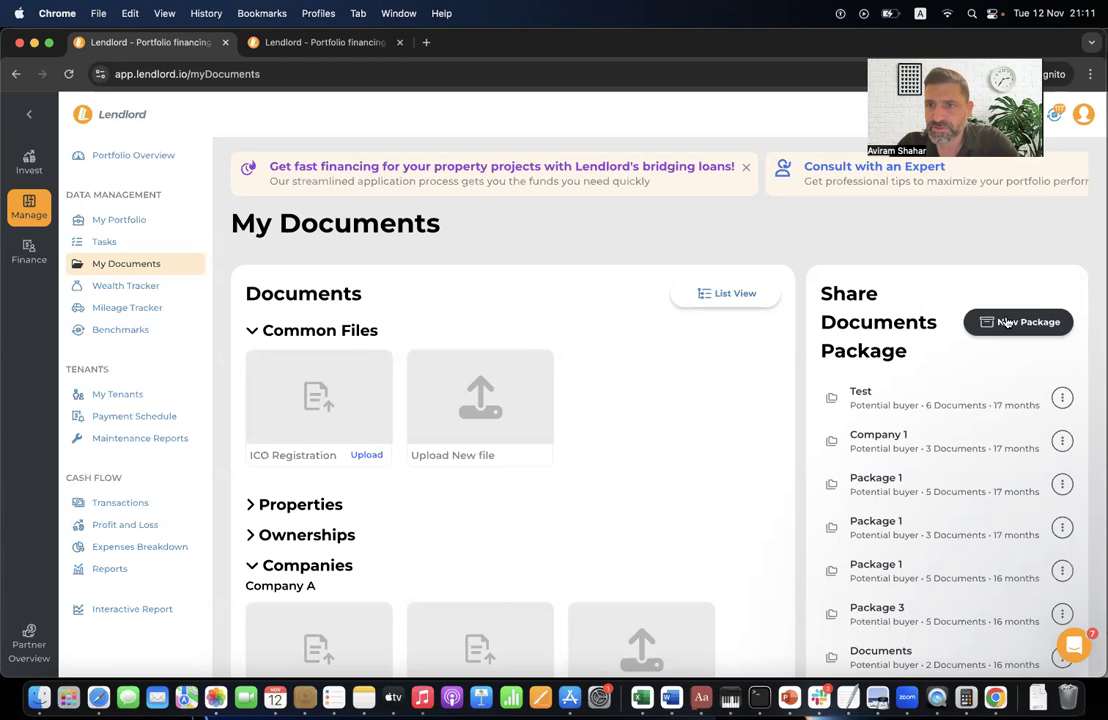
left_click(1035, 328)
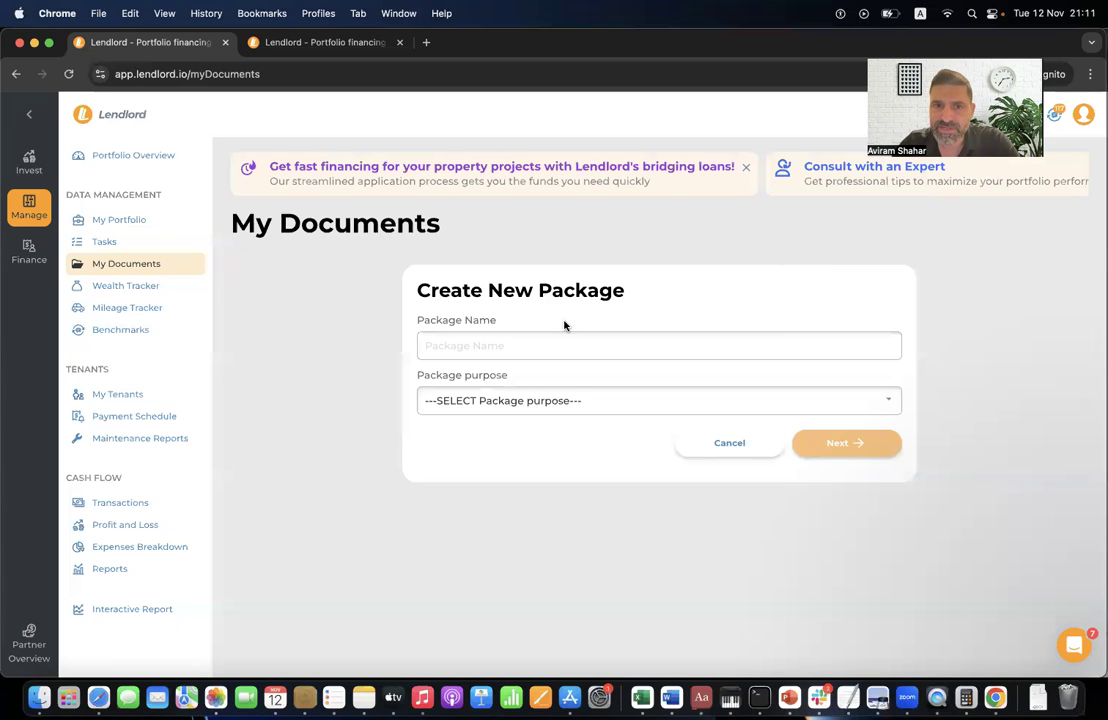
left_click(511, 350)
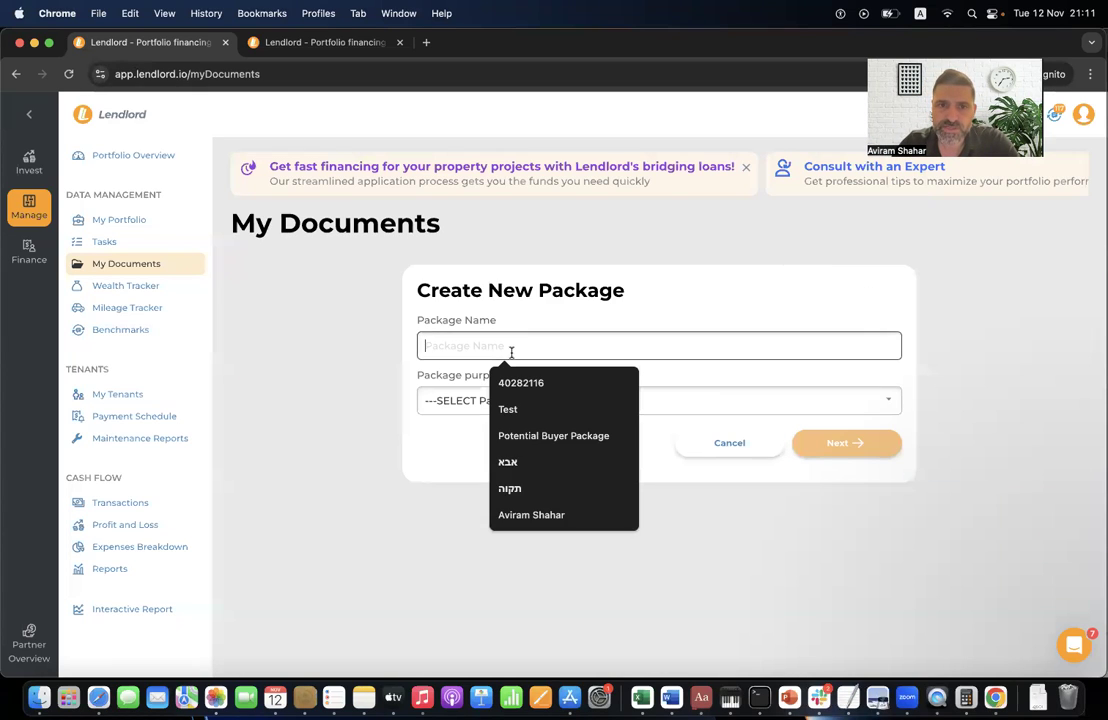
left_click(508, 409)
left_click(491, 404)
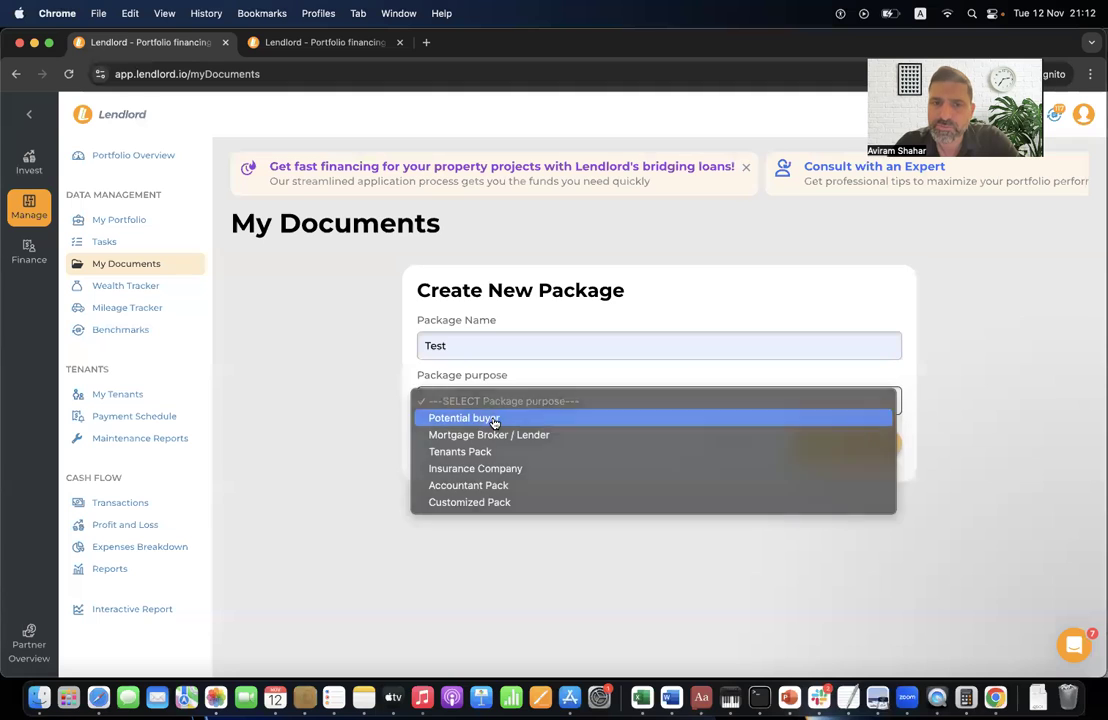
left_click(494, 421)
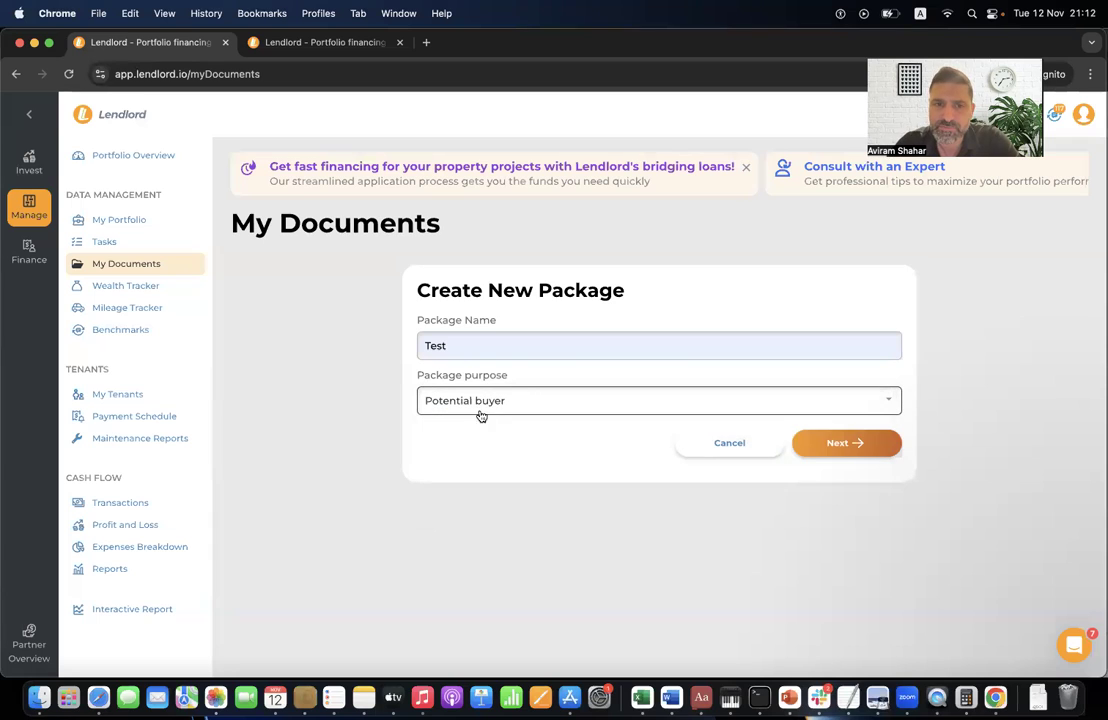
left_click(852, 444)
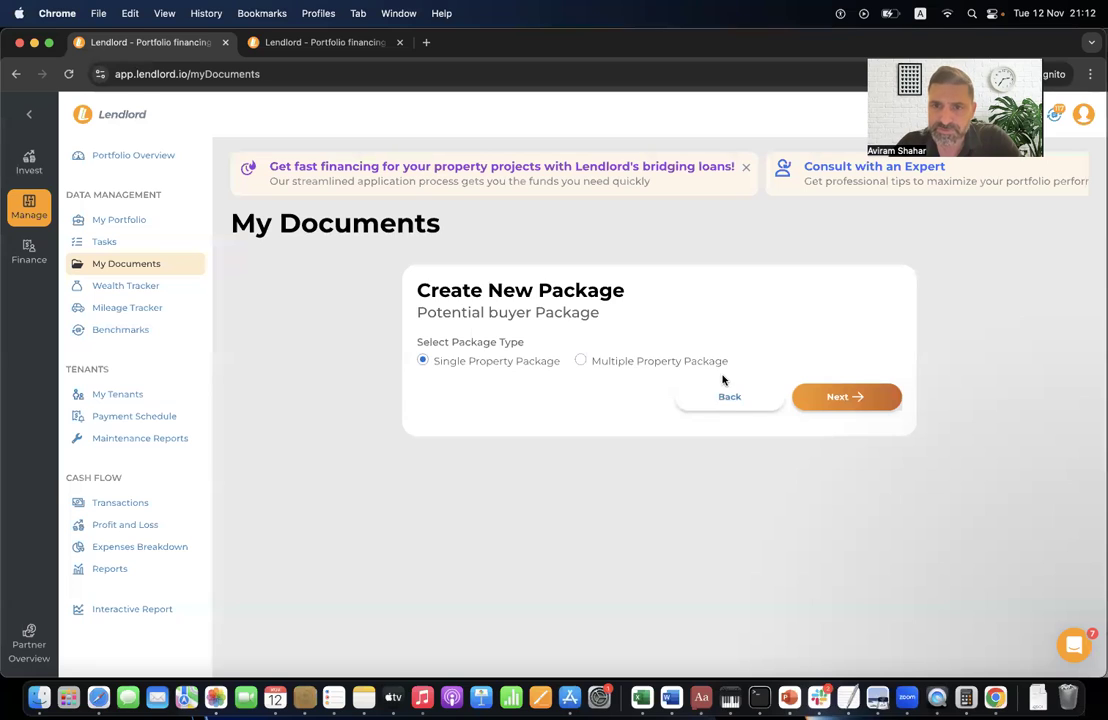
left_click(868, 396)
left_click(482, 370)
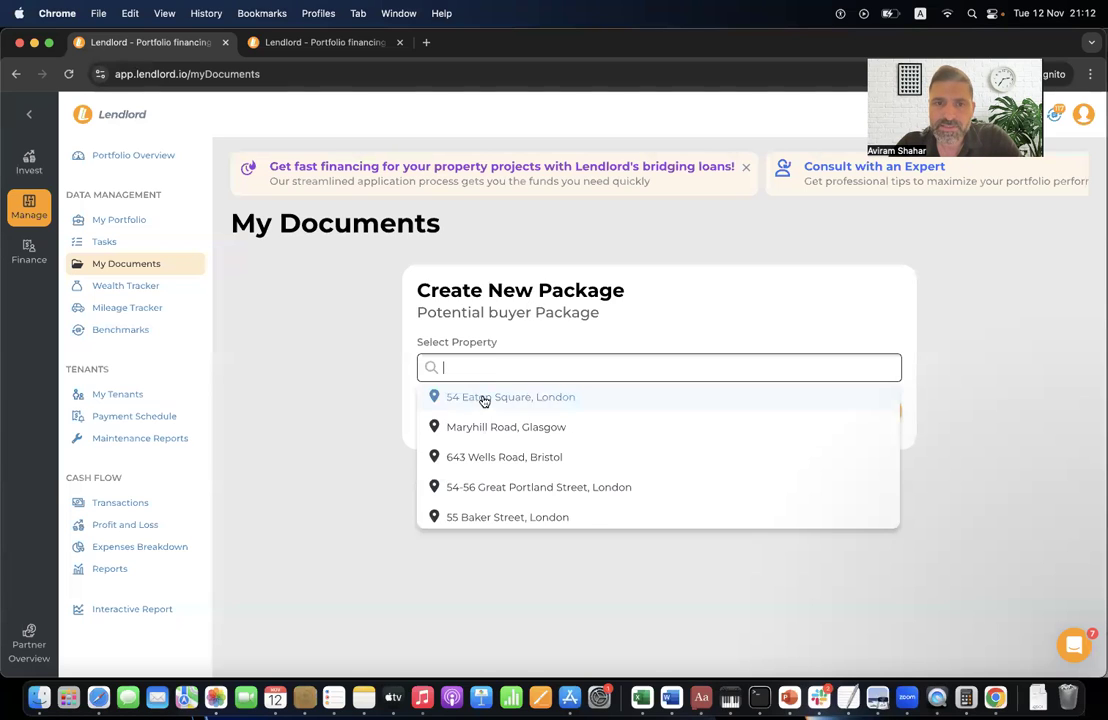
left_click(482, 396)
left_click(846, 411)
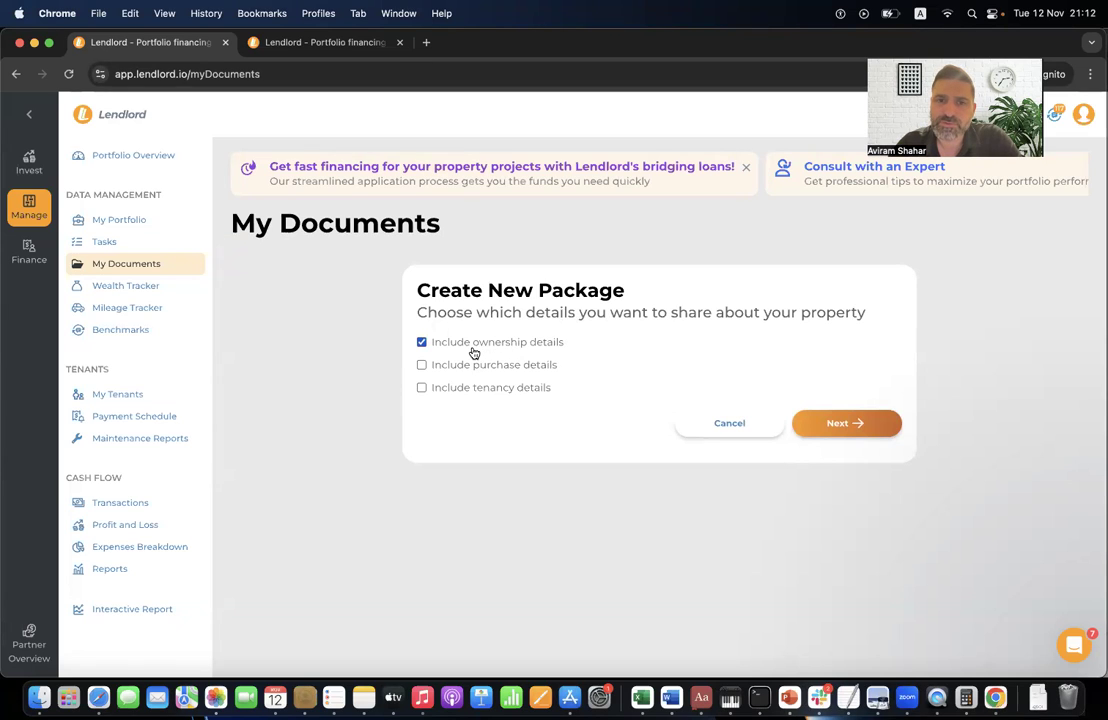
- Include purchase details, attach Eicr 2020, Gas Certificate 2020, Memorandum Of Sale and Passport Copy, and create it
left_click(498, 369)
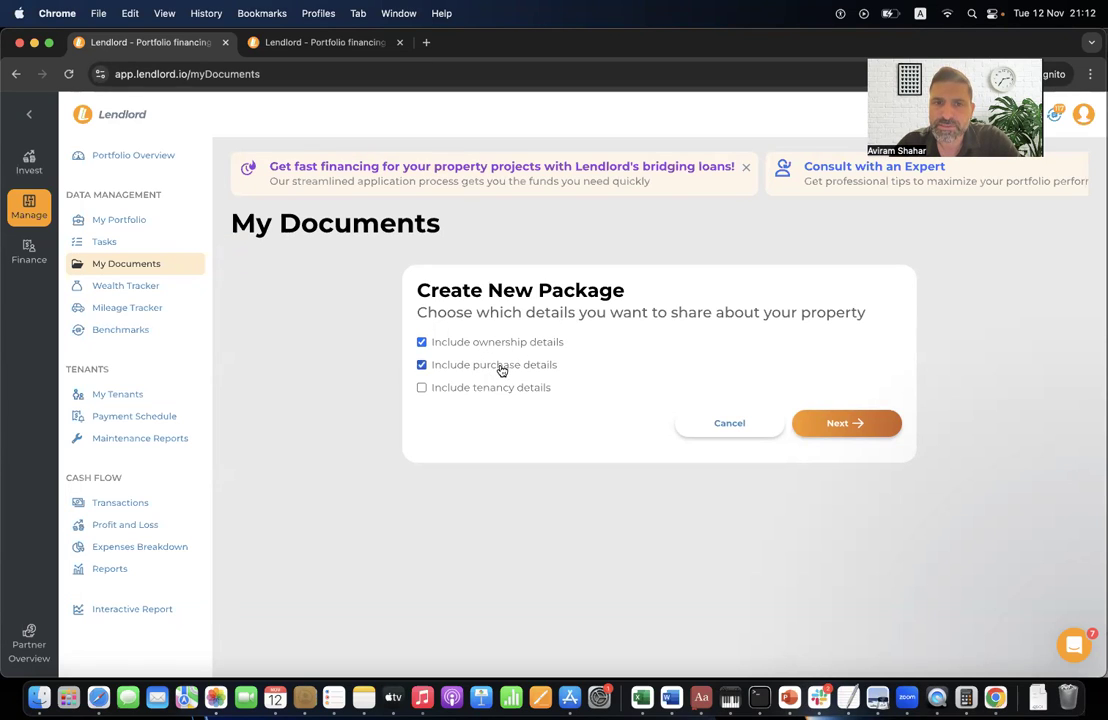
left_click(868, 423)
left_click(430, 495)
scroll(430, 495, "down", 2)
left_click(428, 449)
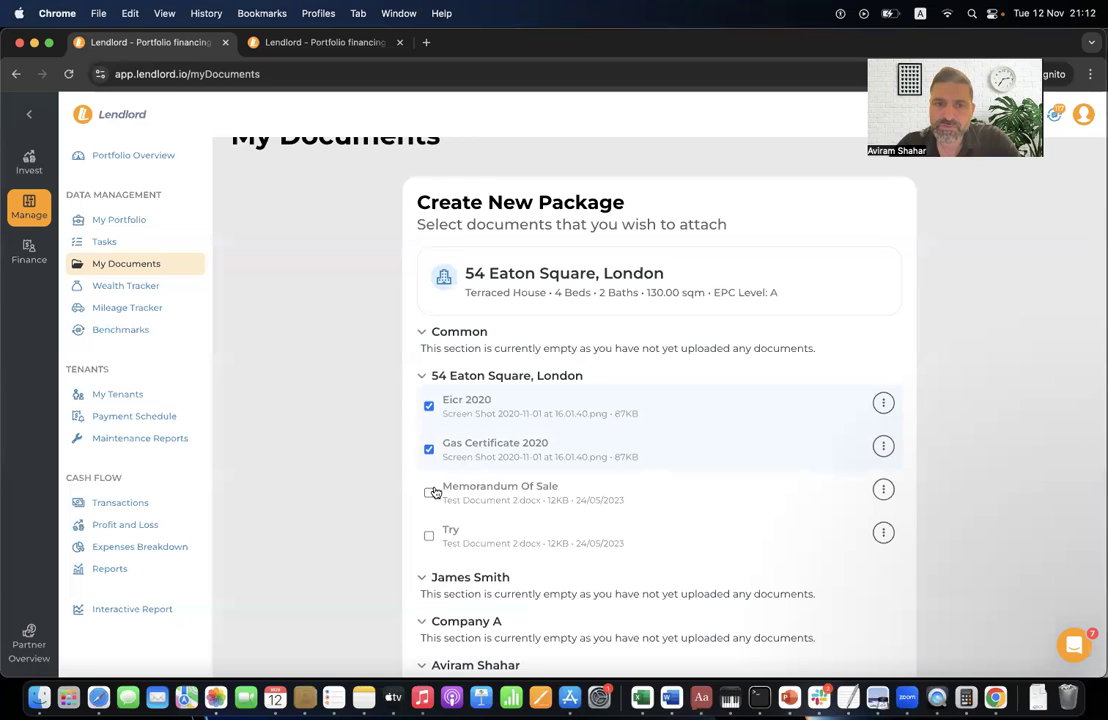
left_click(430, 494)
scroll(440, 480, "down", 7)
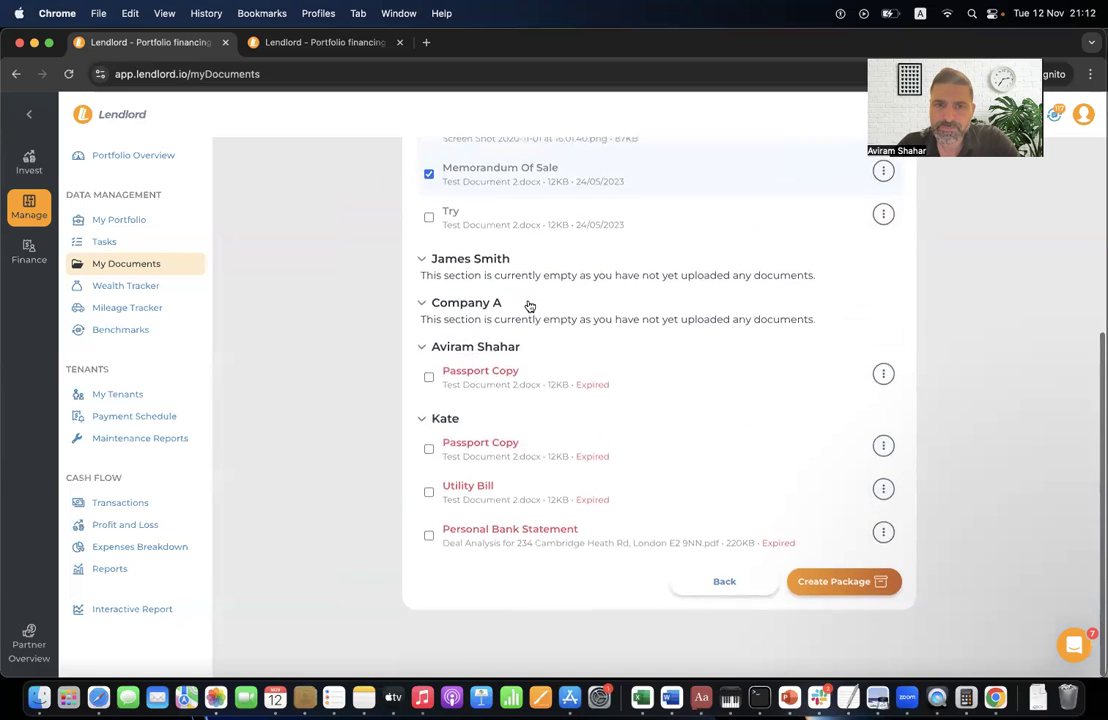
left_click(430, 378)
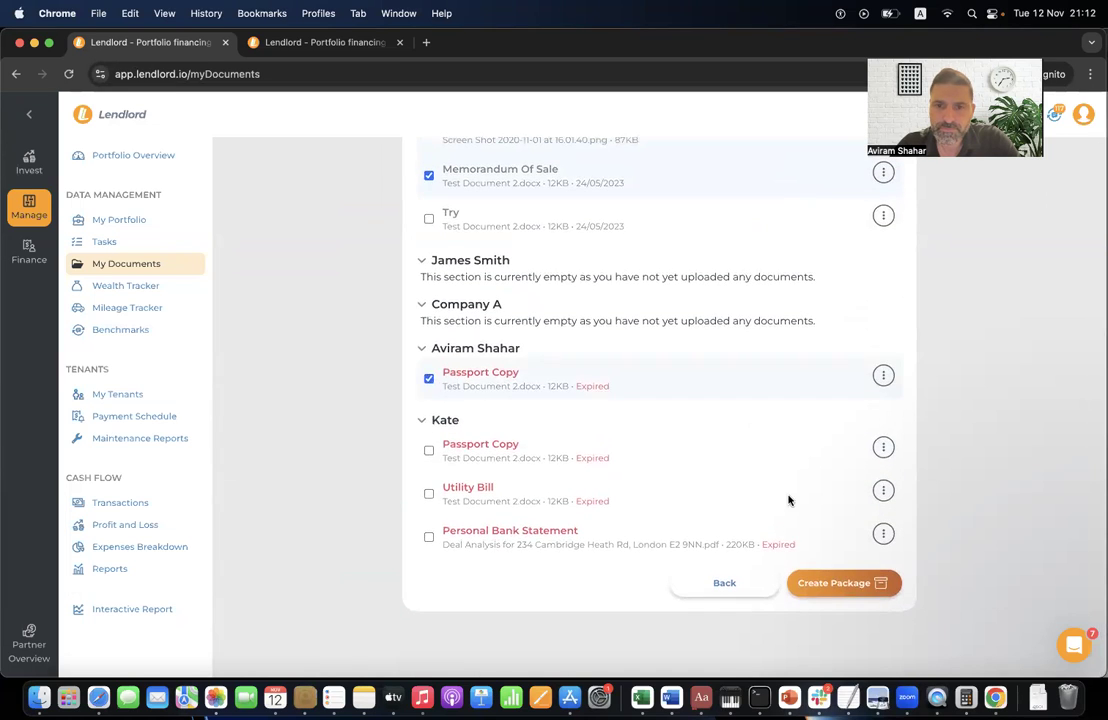
left_click(843, 585)
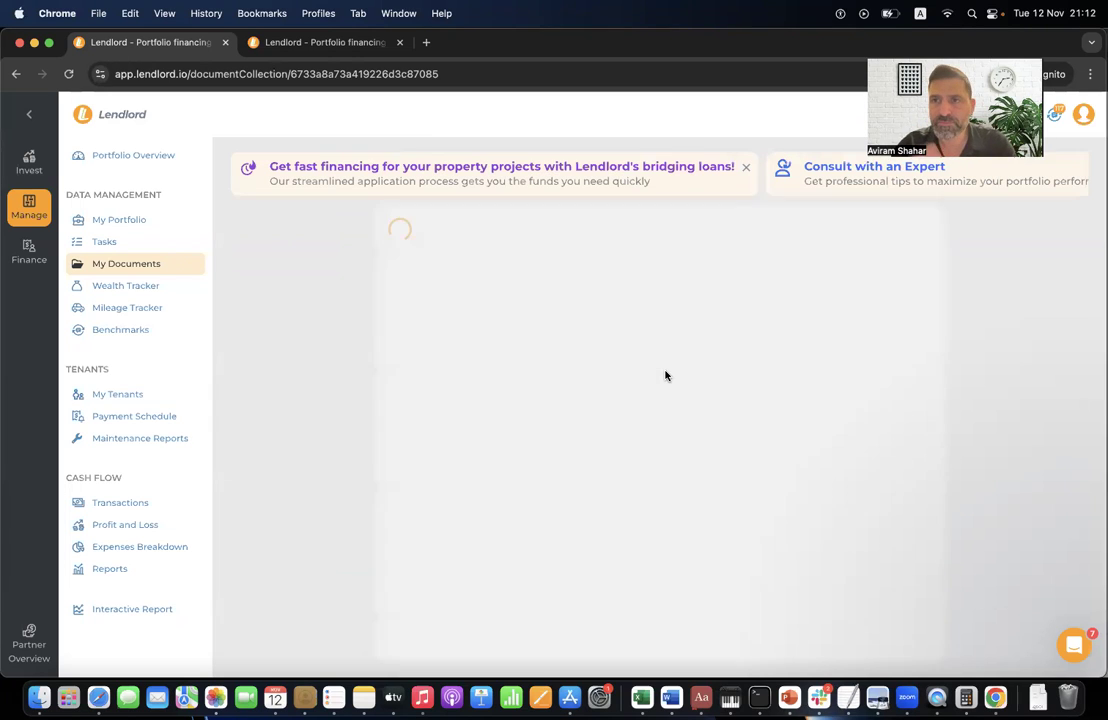
scroll(634, 441, "down", 3)
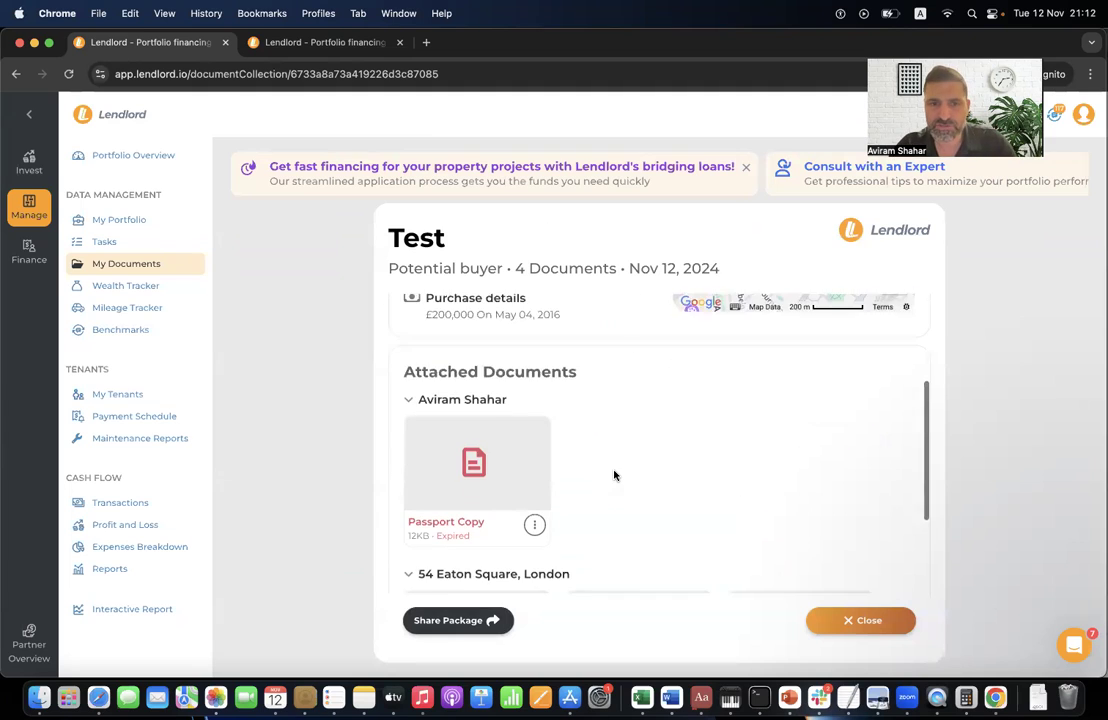
scroll(614, 476, "down", 3)
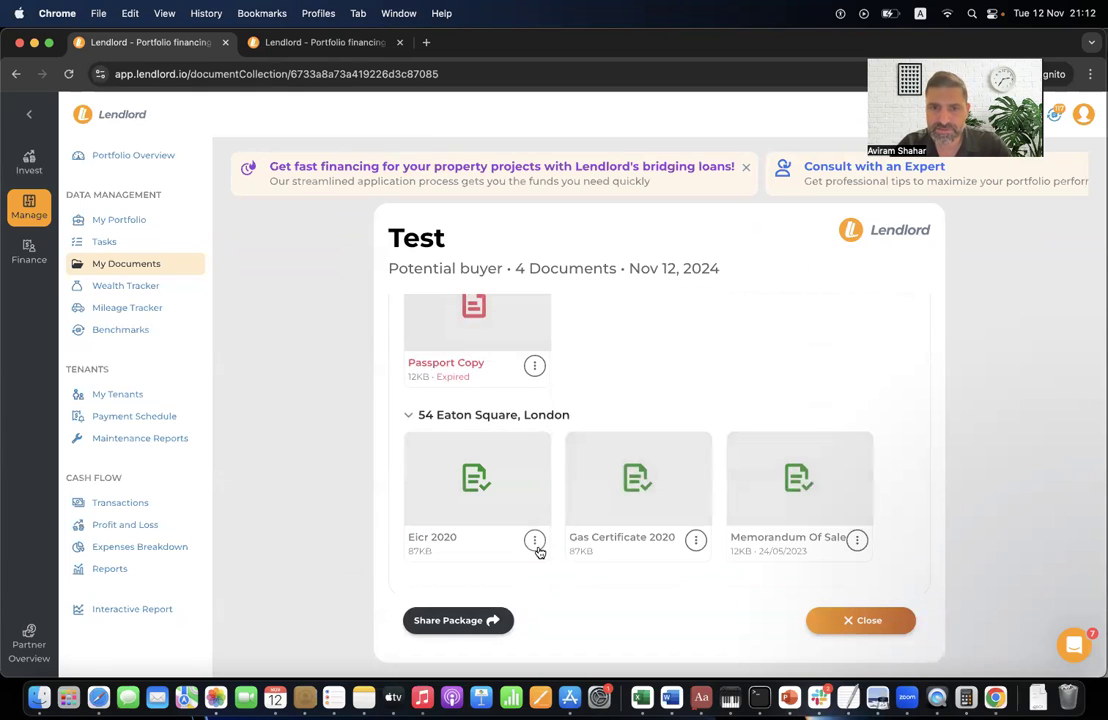
scroll(534, 487, "up", 6)
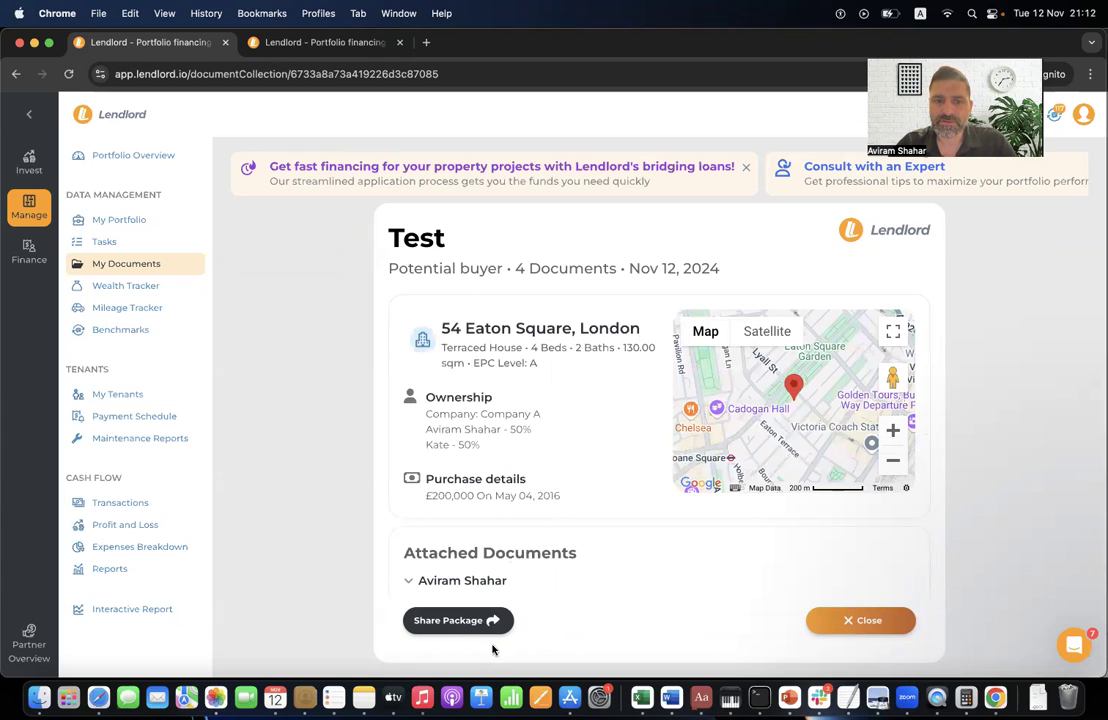
- Share the Test package with the recipient's e-mail address for 24 hours, then close the dialog
left_click(458, 621)
left_click(570, 250)
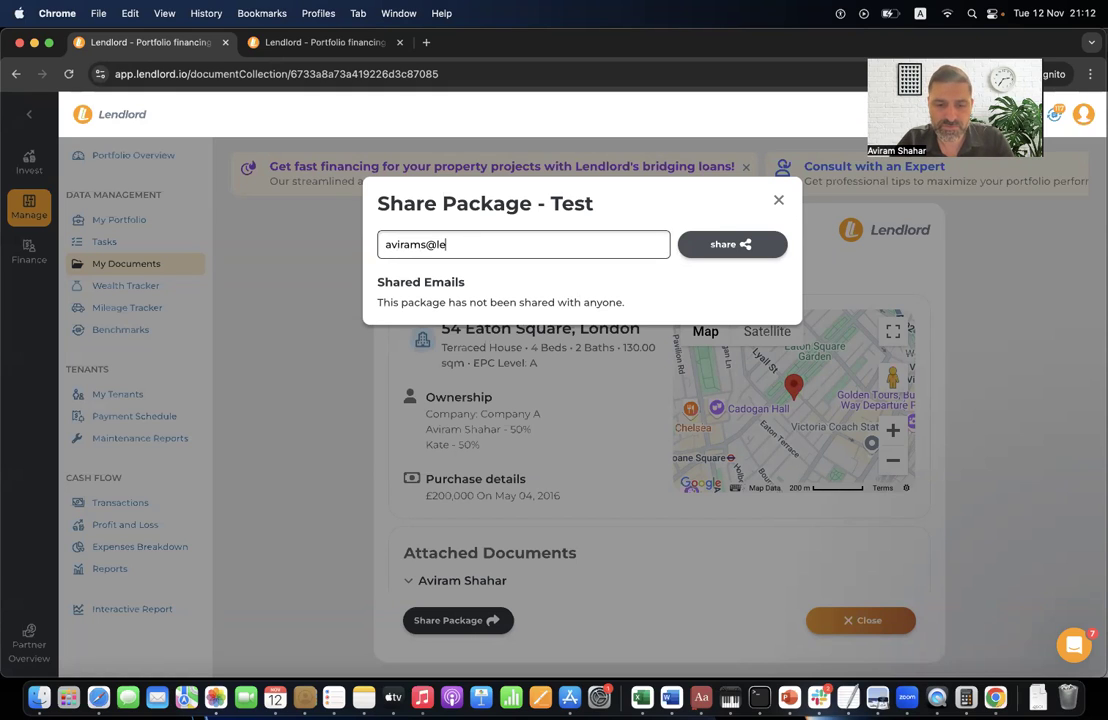
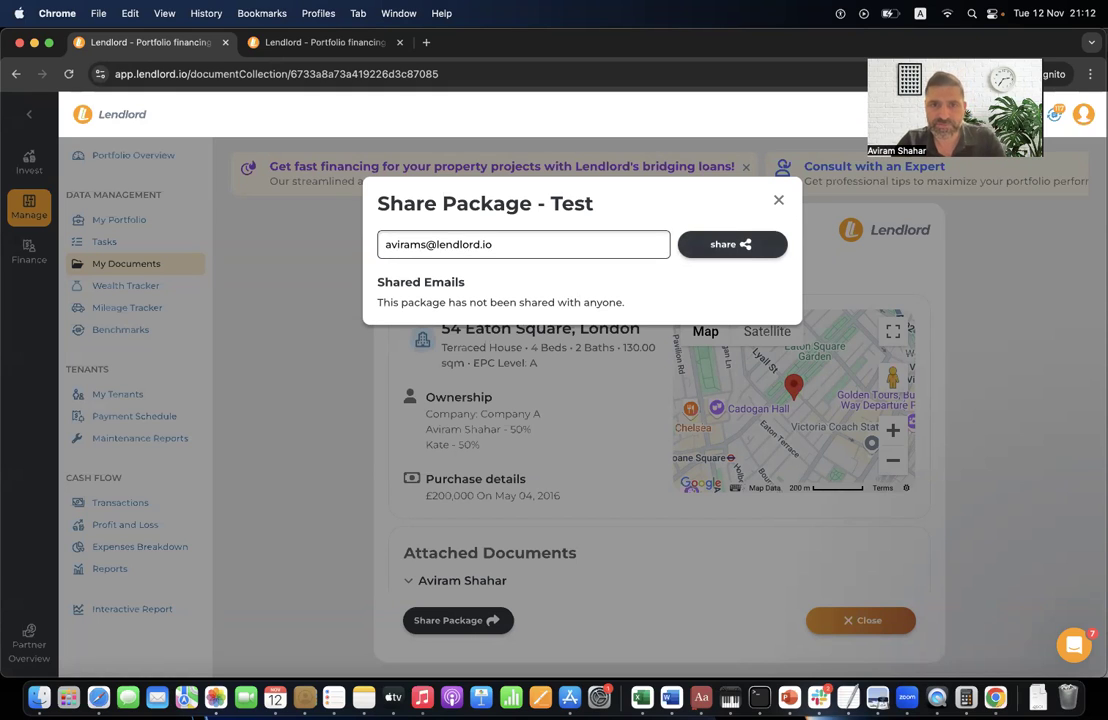
left_click(735, 252)
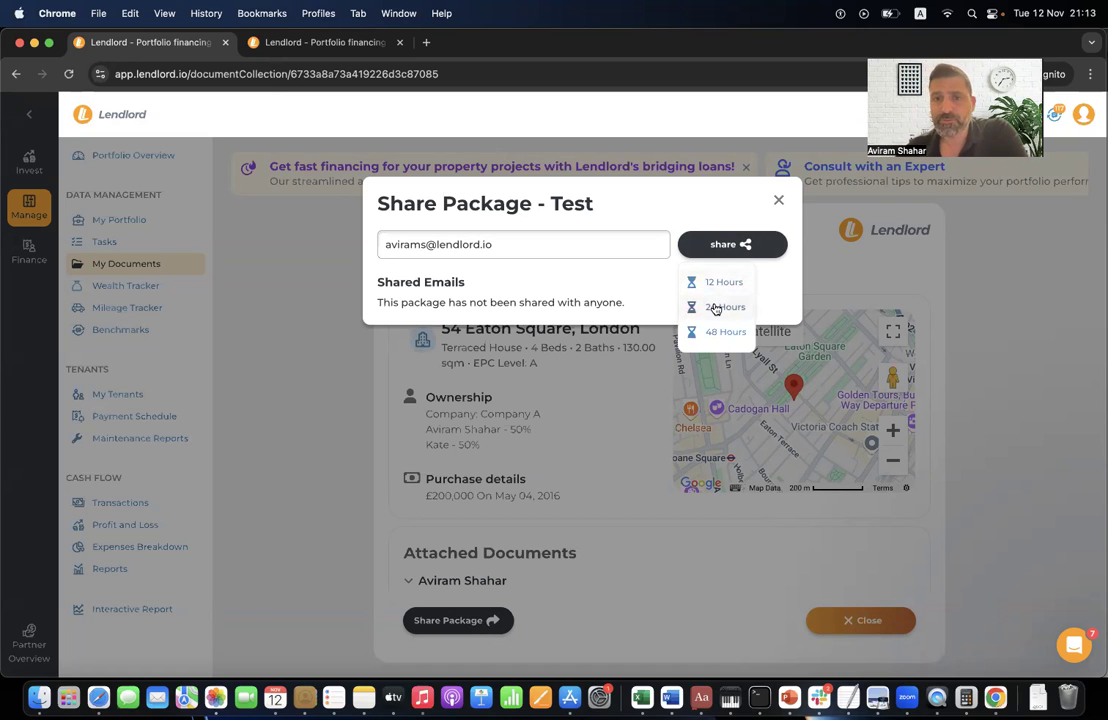
left_click(715, 309)
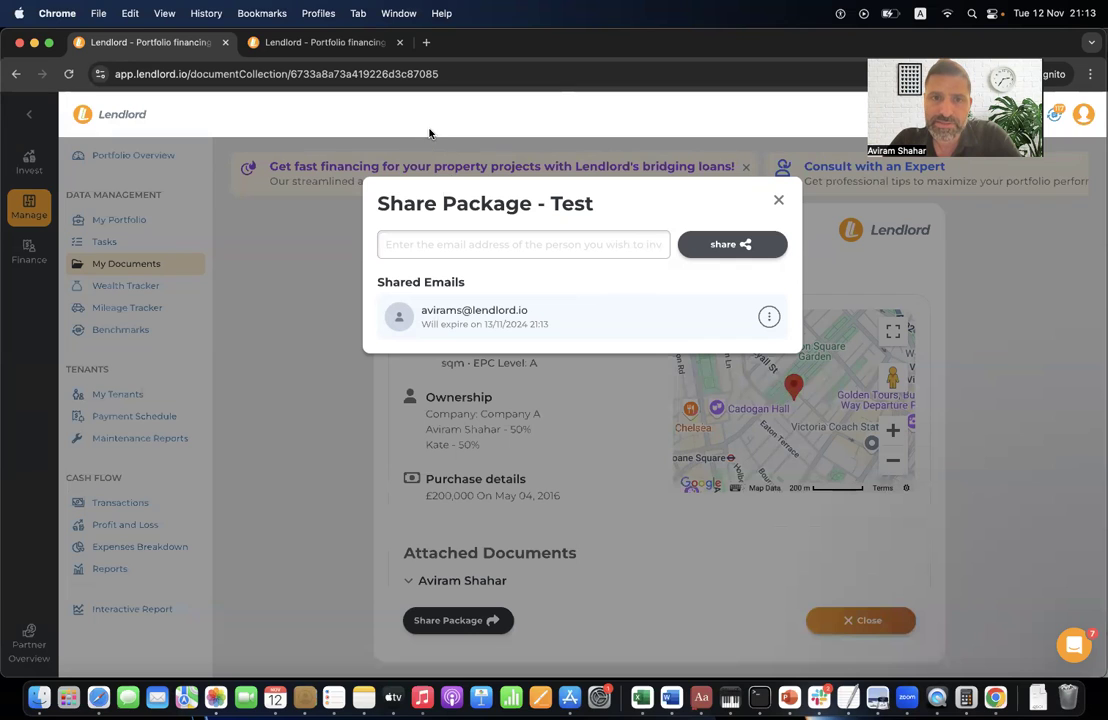
left_click(778, 202)
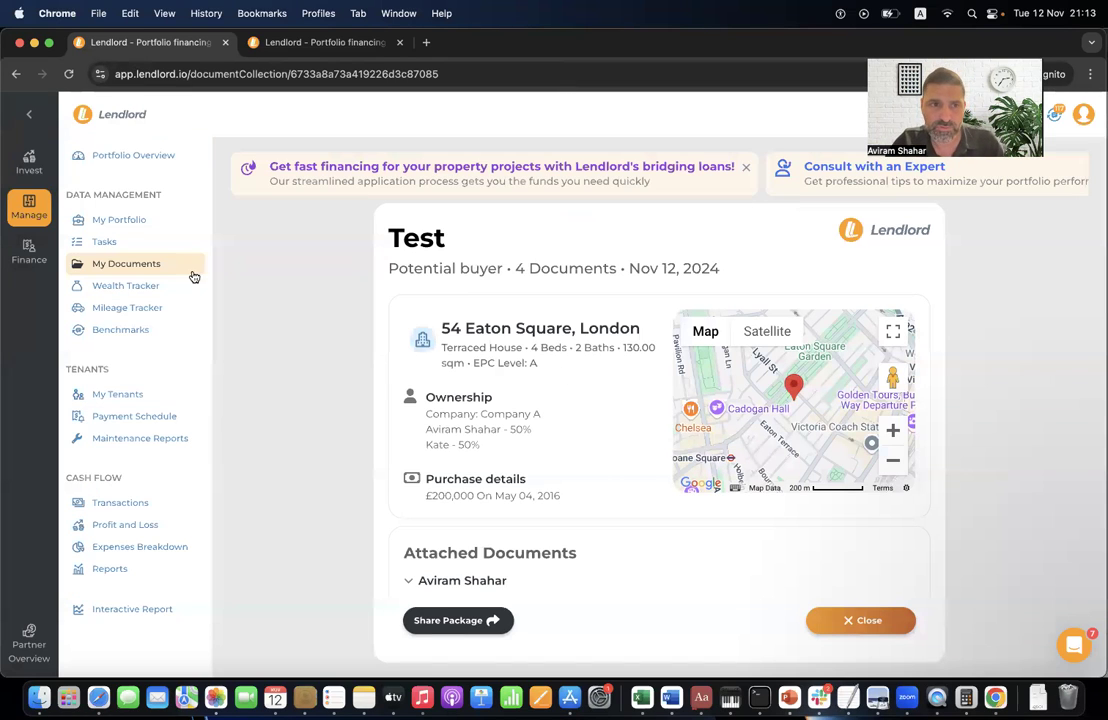
scroll(300, 345, "down", 2)
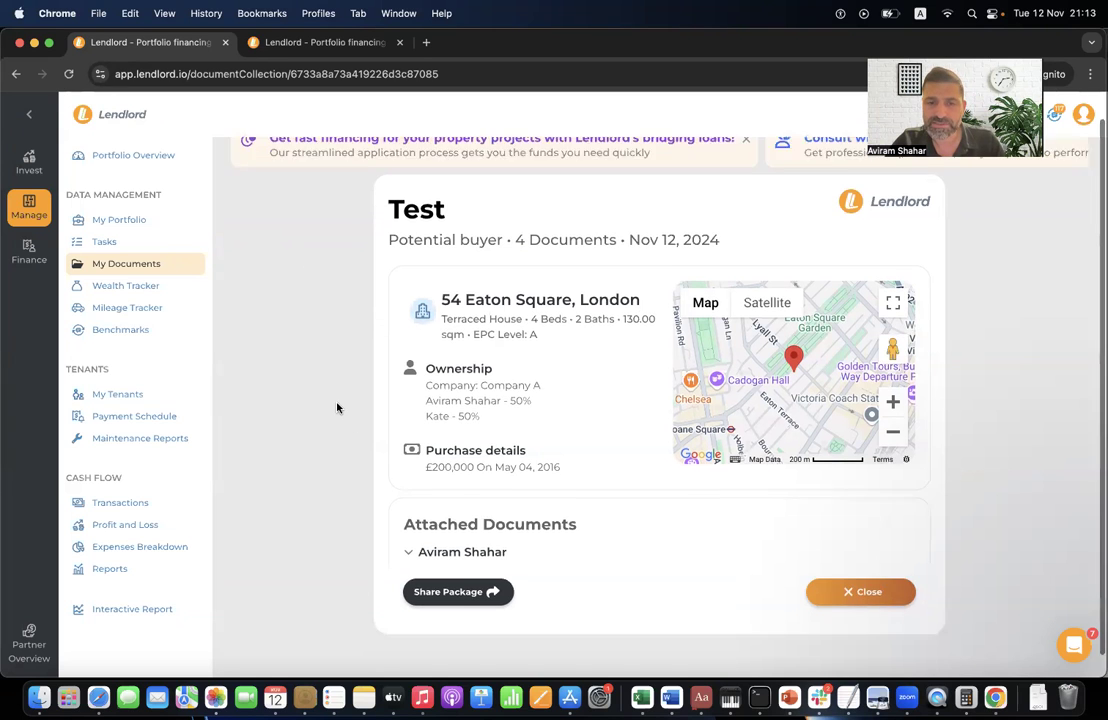
- Close the Test package, then apply coupon webinar1211 to the Premium offer with annual payment
left_click(871, 567)
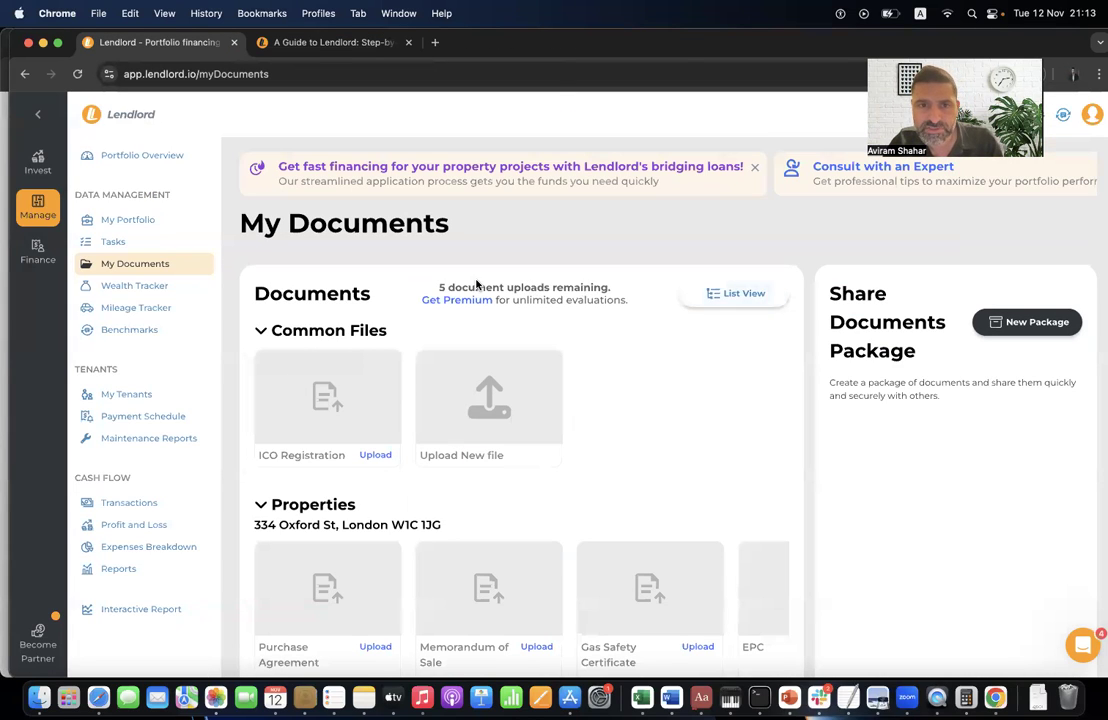
left_click(462, 301)
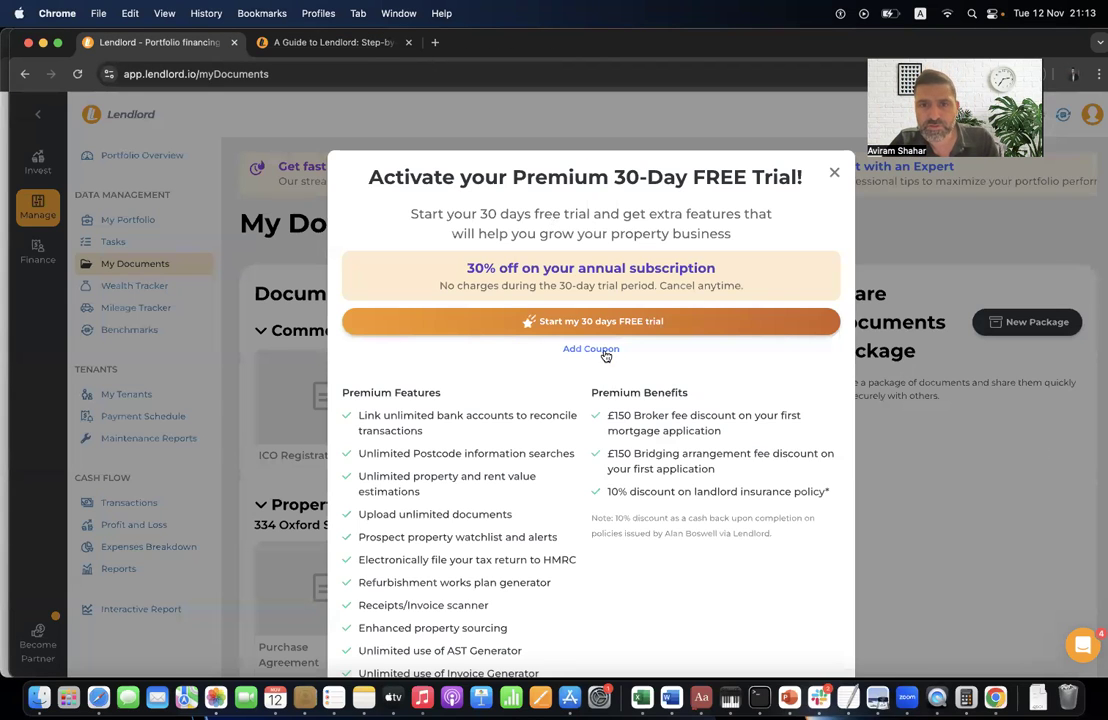
left_click(591, 348)
left_click(560, 356)
type("webi")
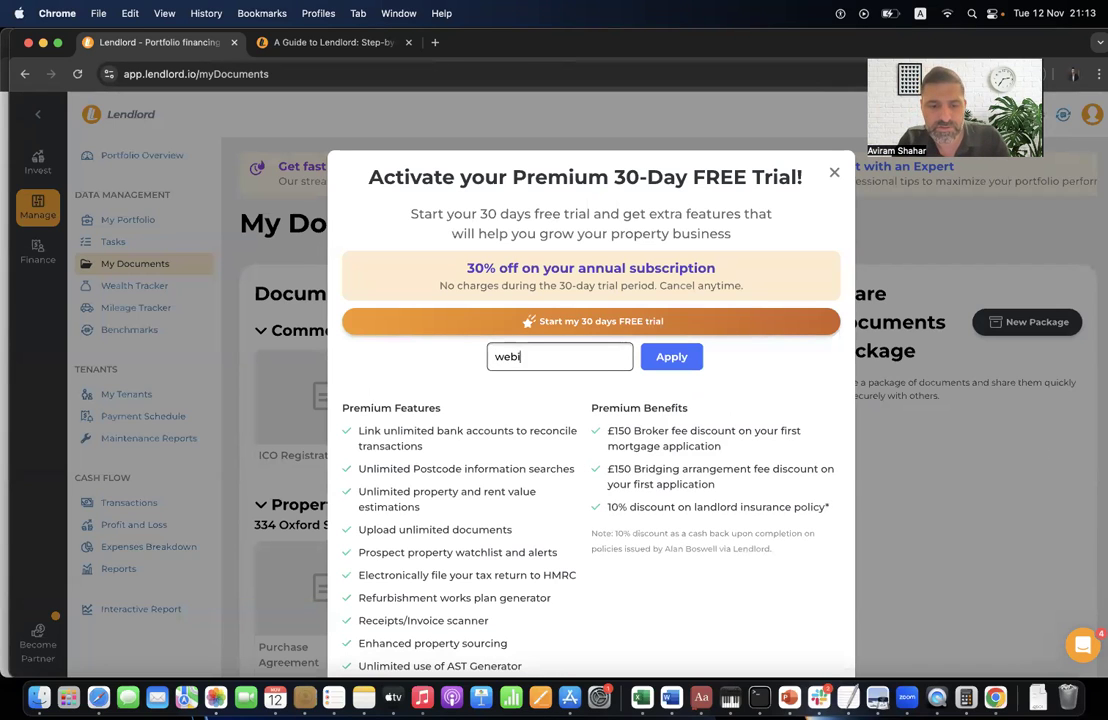
type("nar1211")
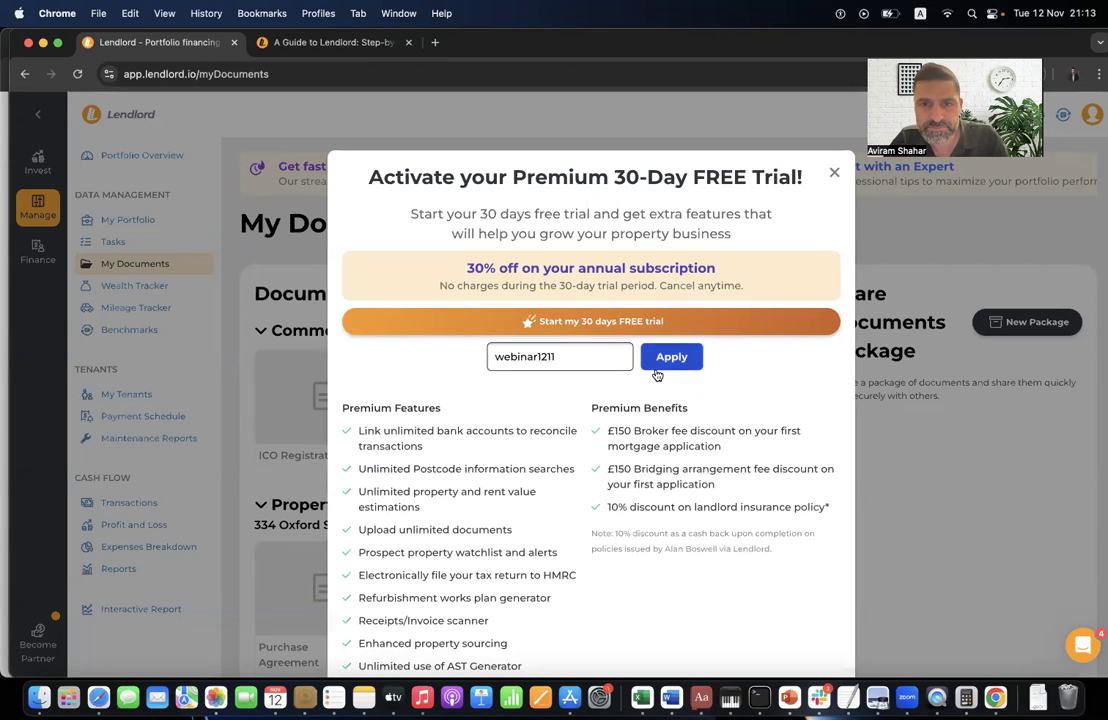
key("Return")
left_click(595, 296)
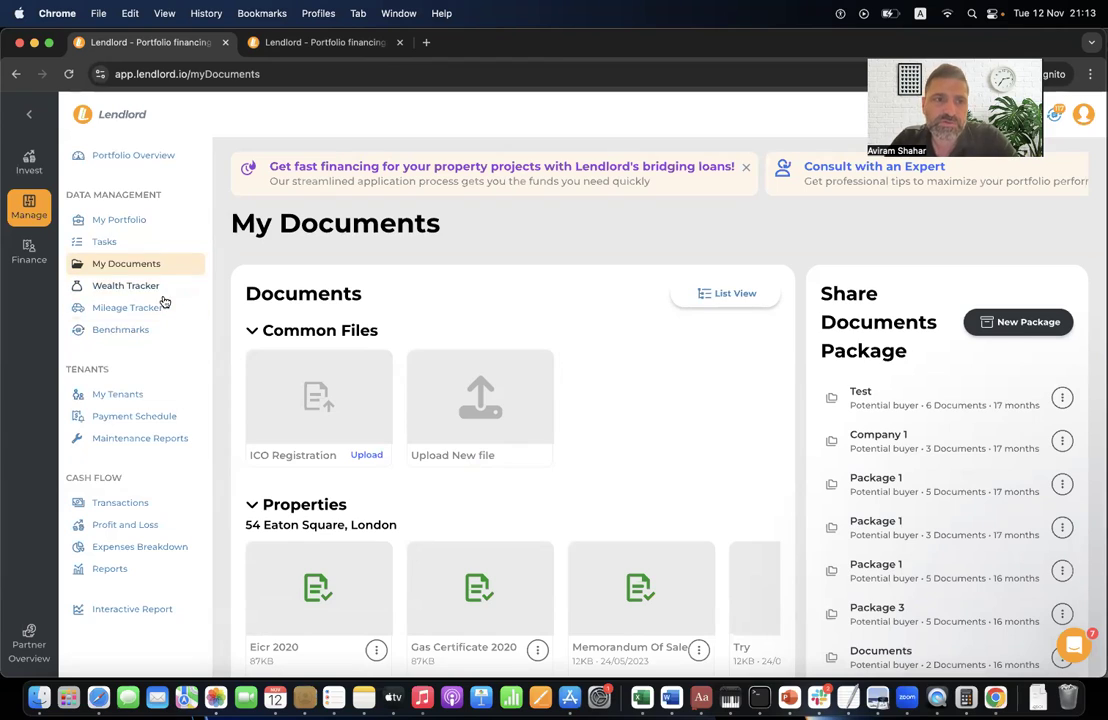
- Open the Wealth Tracker page and scroll through it
left_click(158, 289)
scroll(571, 400, "down", 10)
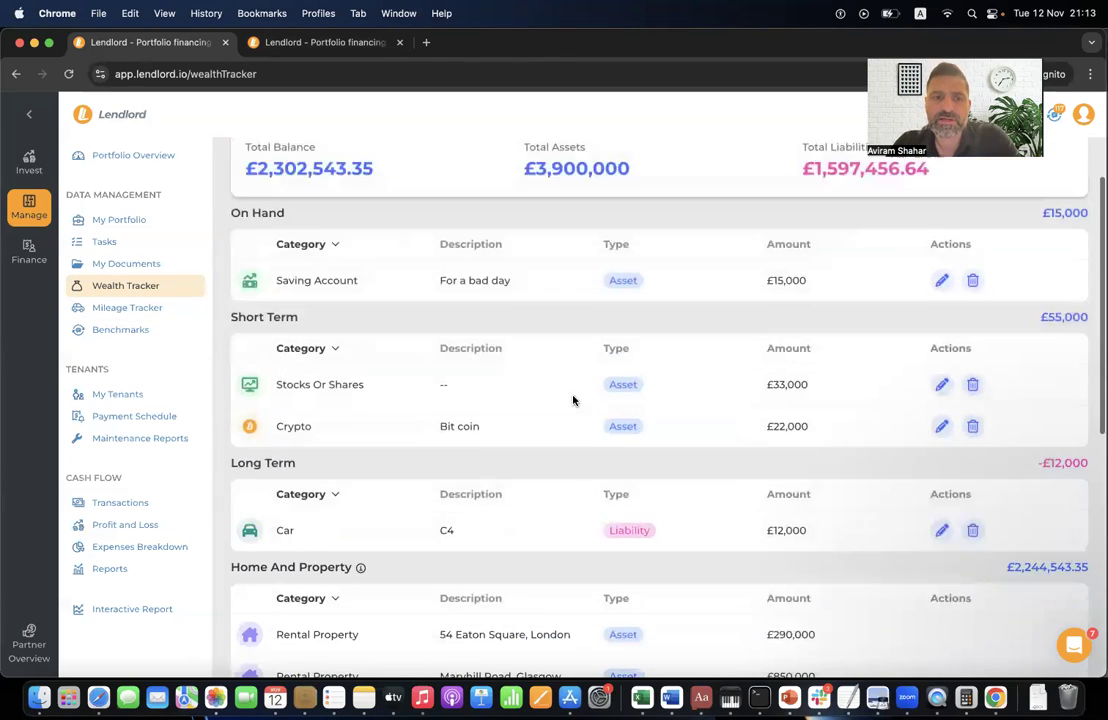
scroll(388, 280, "up", 5)
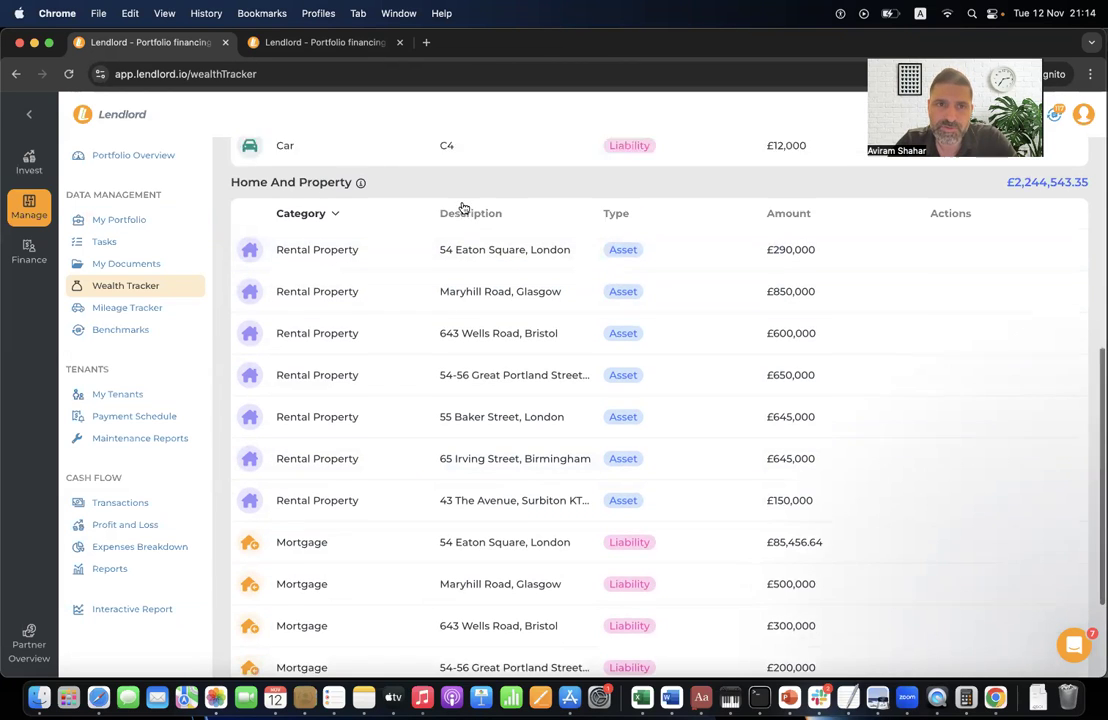
scroll(460, 208, "up", 5)
scroll(463, 208, "up", 3)
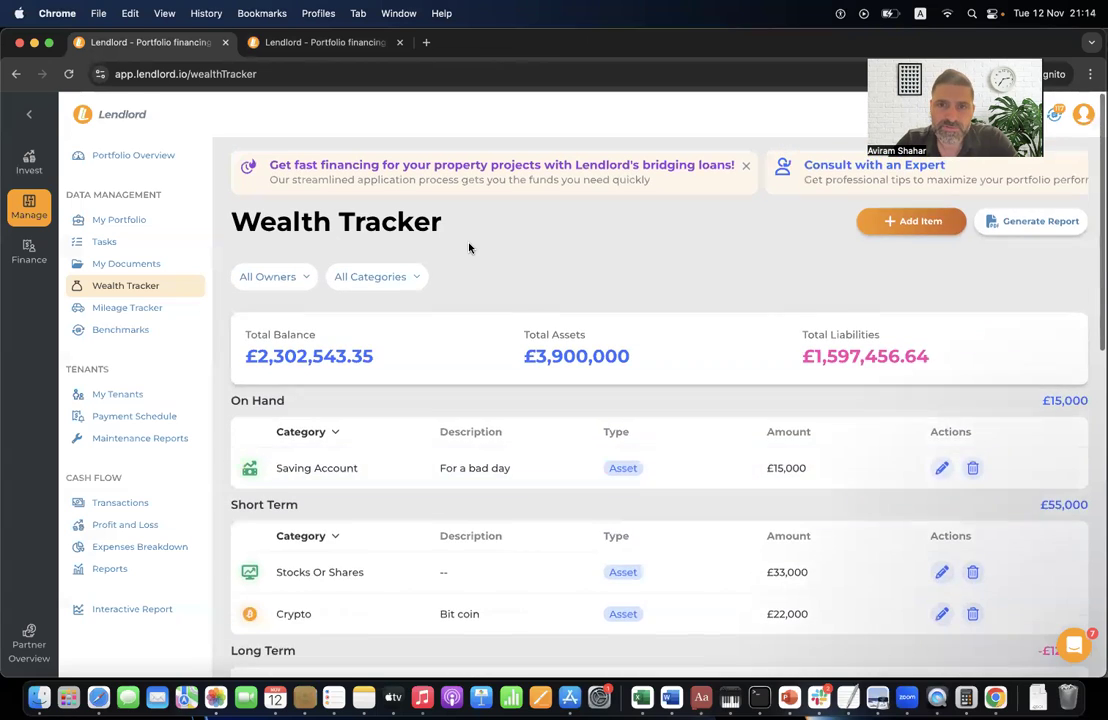
- Browse the new item's Type, Category and Sub Category options (Asset, On Hand, Cash) unsaved, then go to Mileage Tracker
left_click(927, 226)
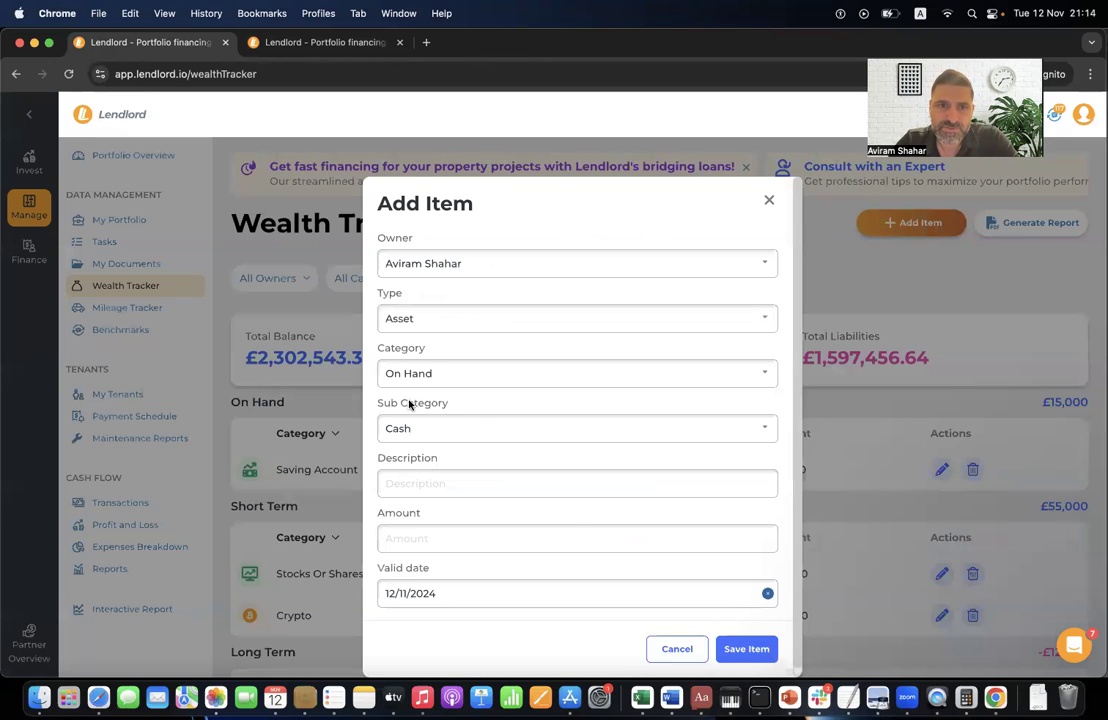
left_click(470, 322)
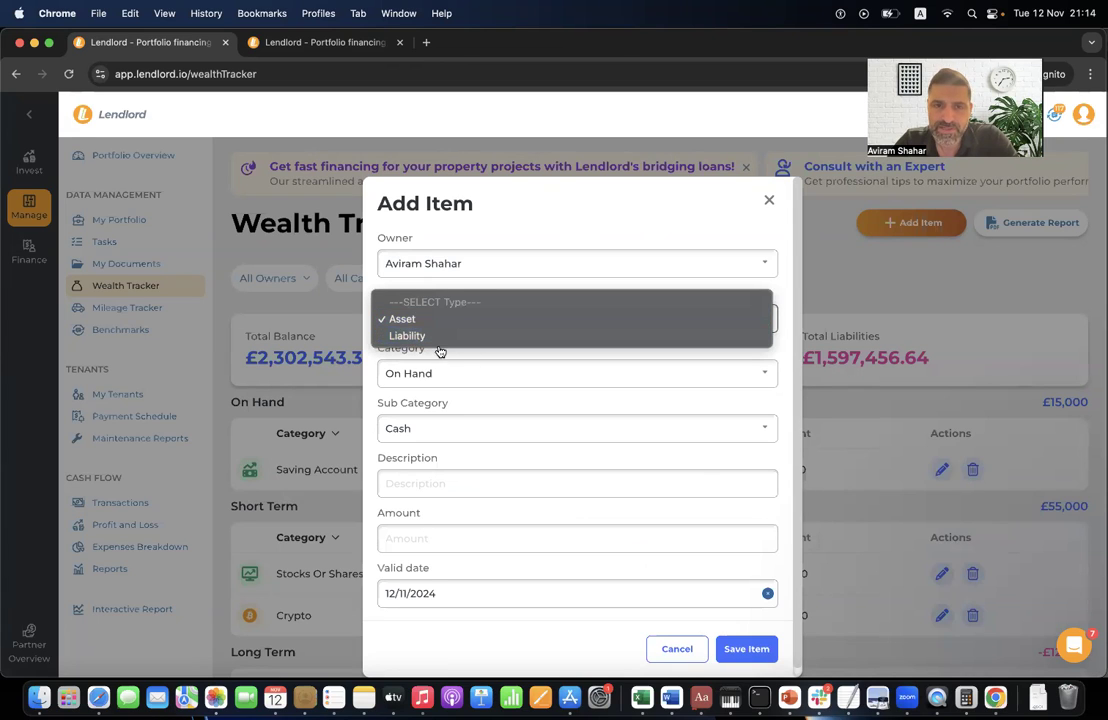
left_click(458, 353)
left_click(432, 369)
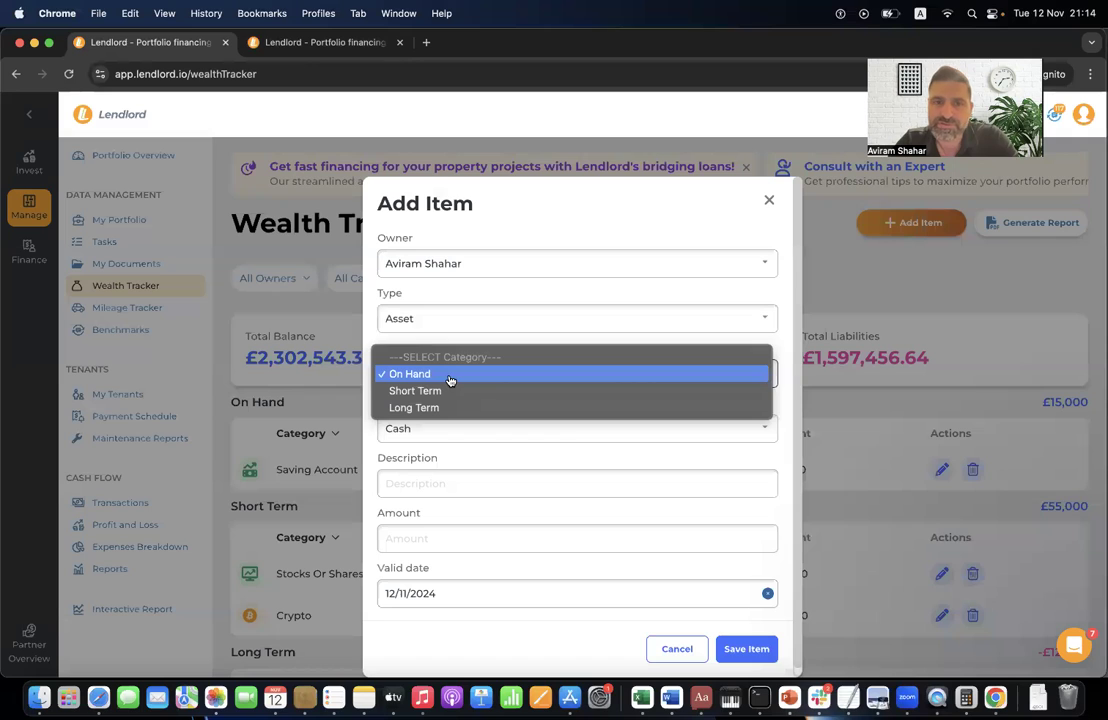
left_click(460, 455)
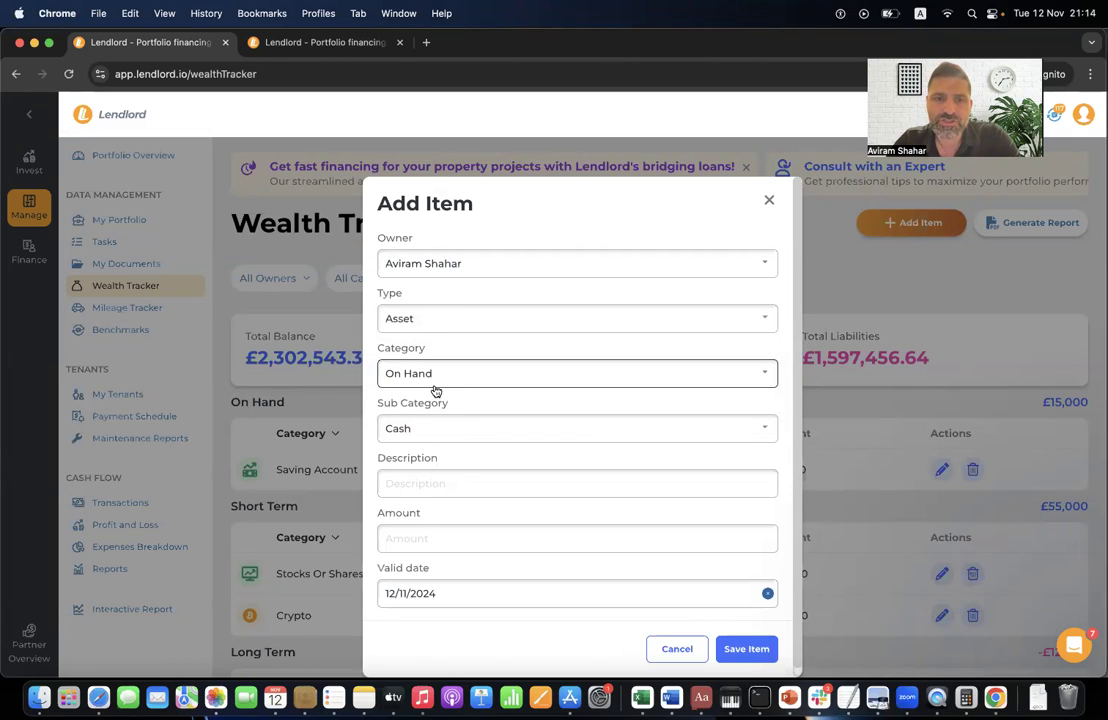
left_click(452, 438)
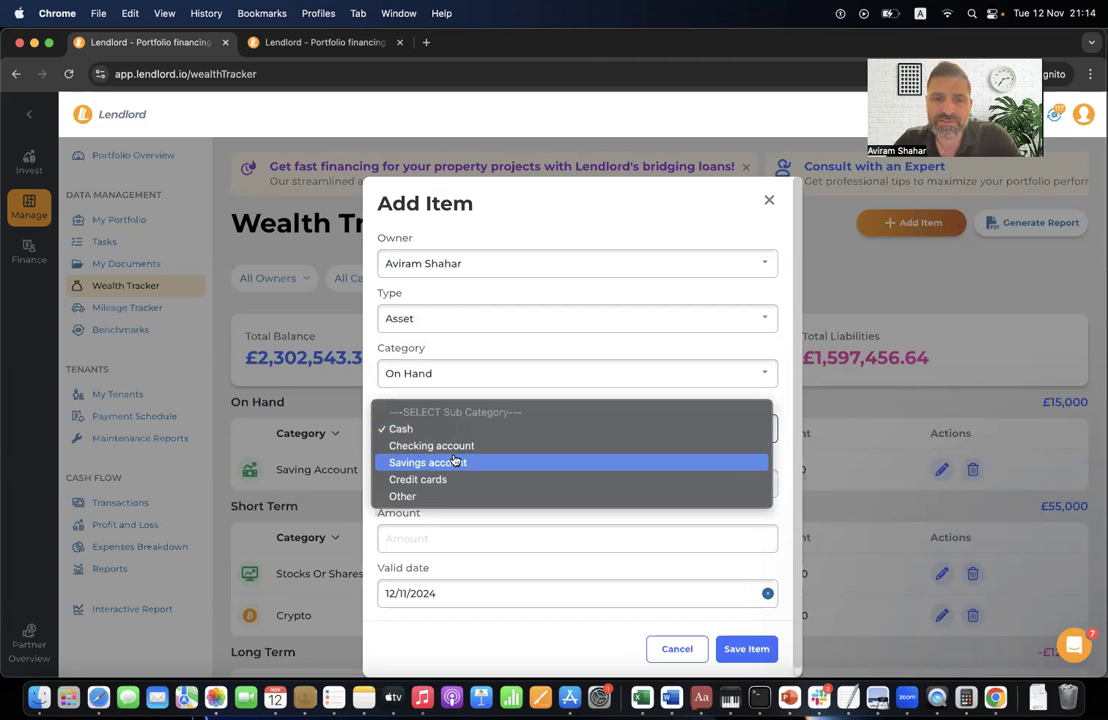
left_click(526, 393)
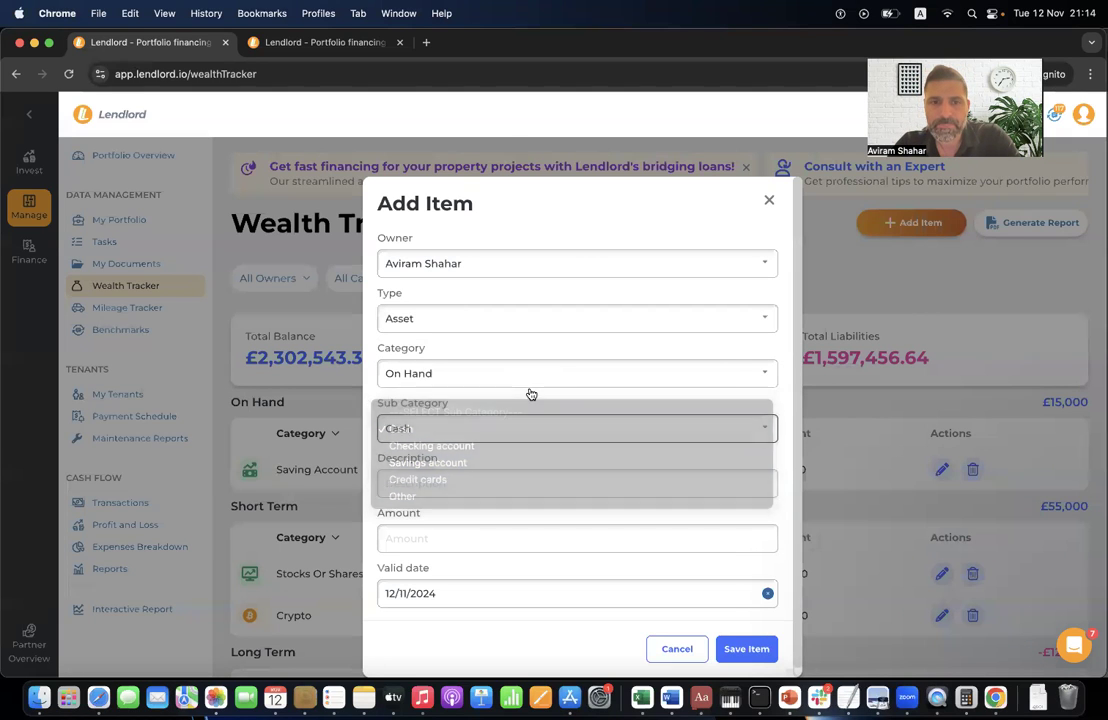
scroll(490, 524, "down", 1)
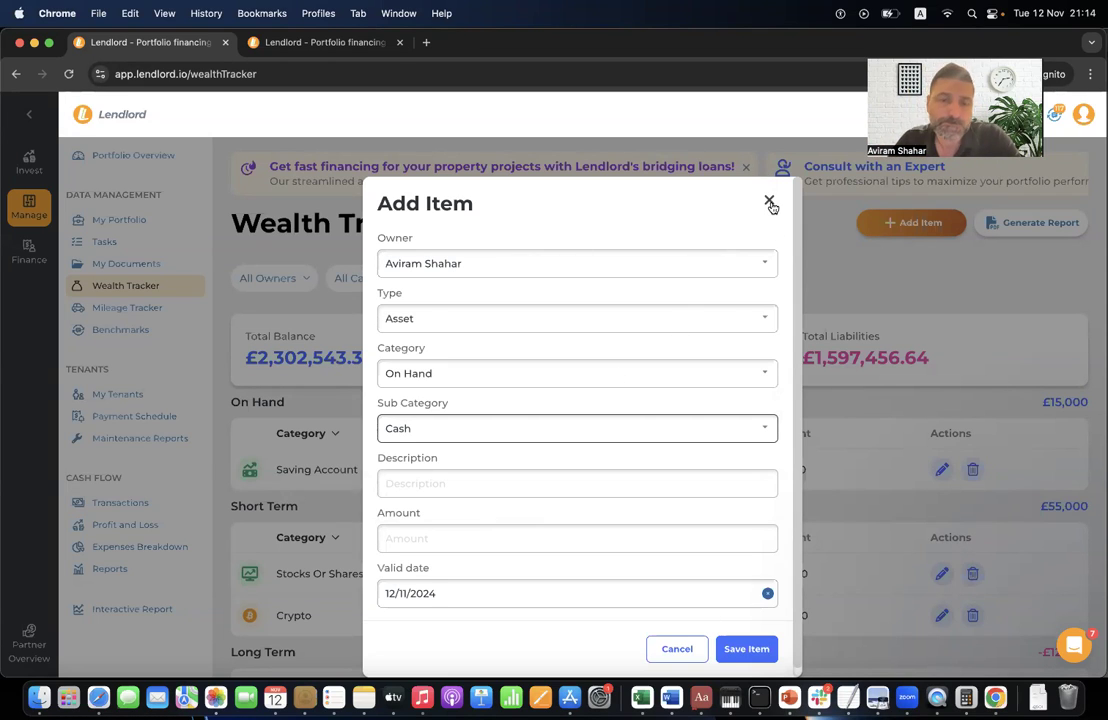
left_click(769, 204)
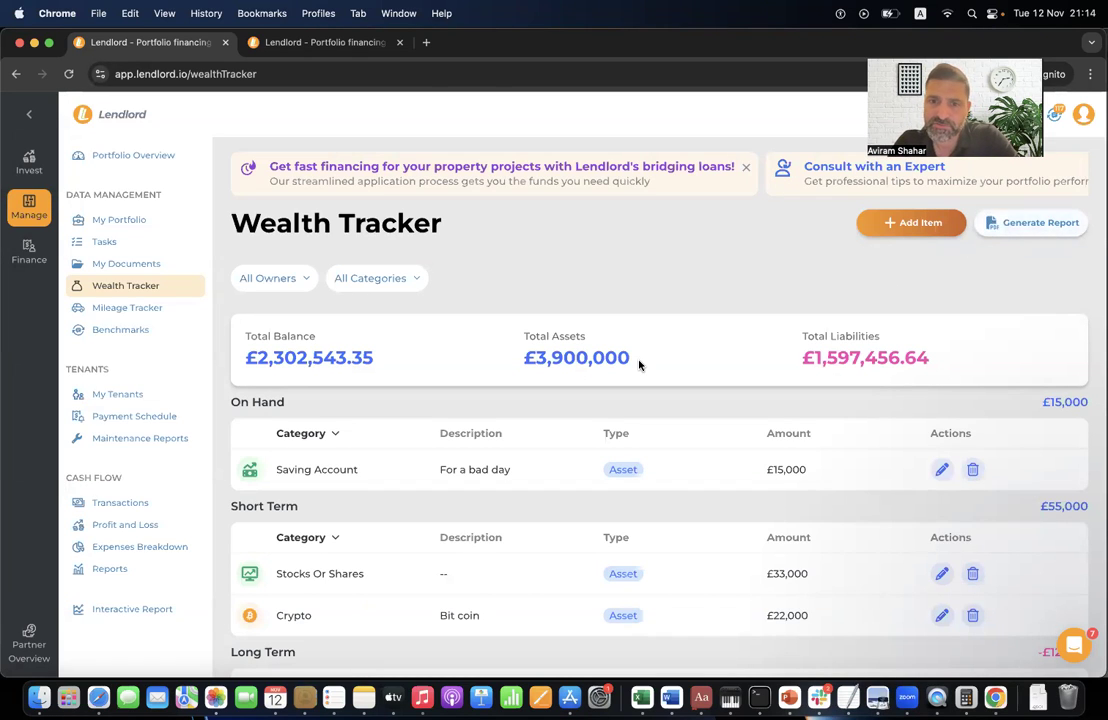
scroll(638, 363, "down", 10)
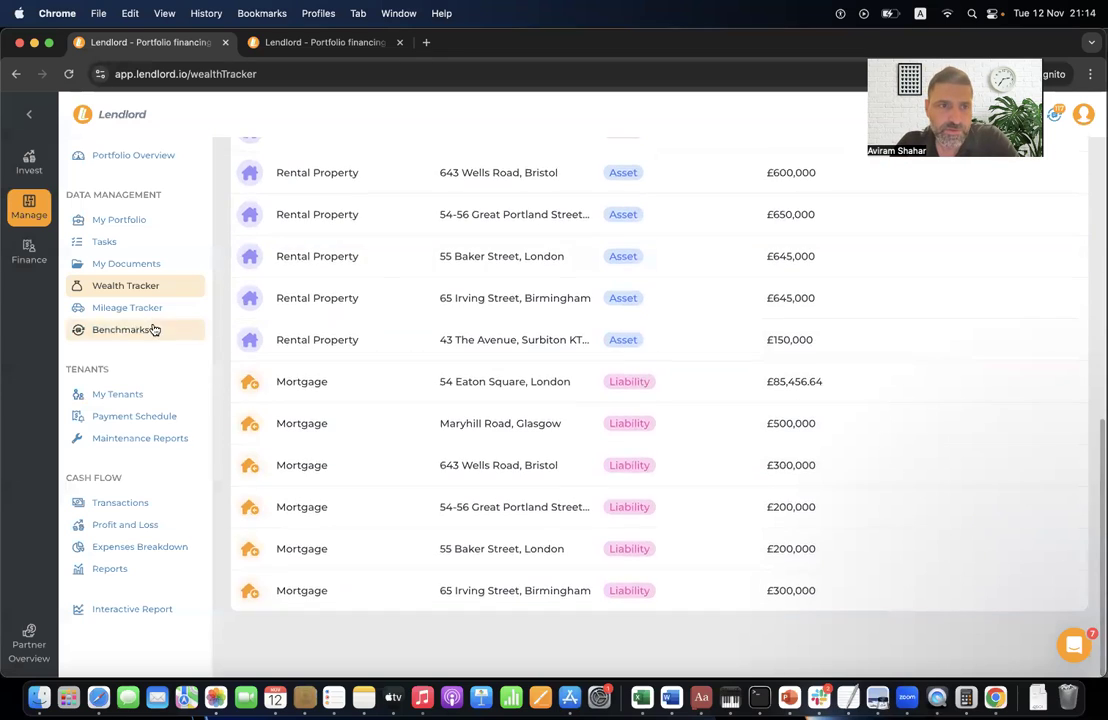
left_click(146, 310)
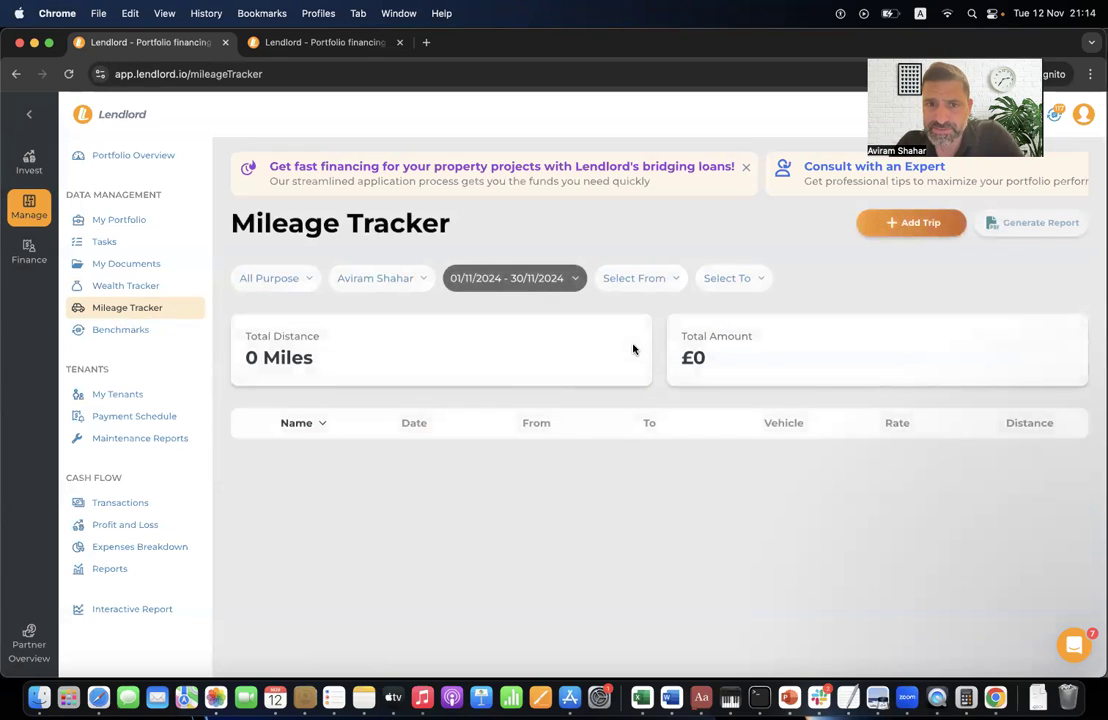
left_click(881, 232)
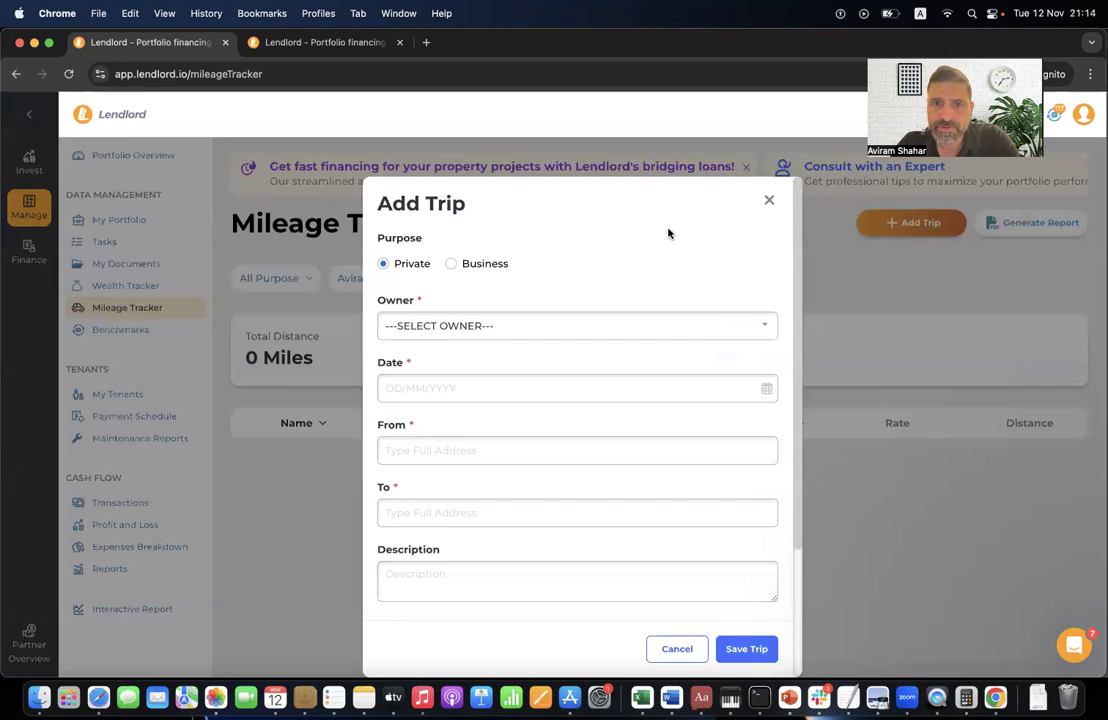
left_click(496, 325)
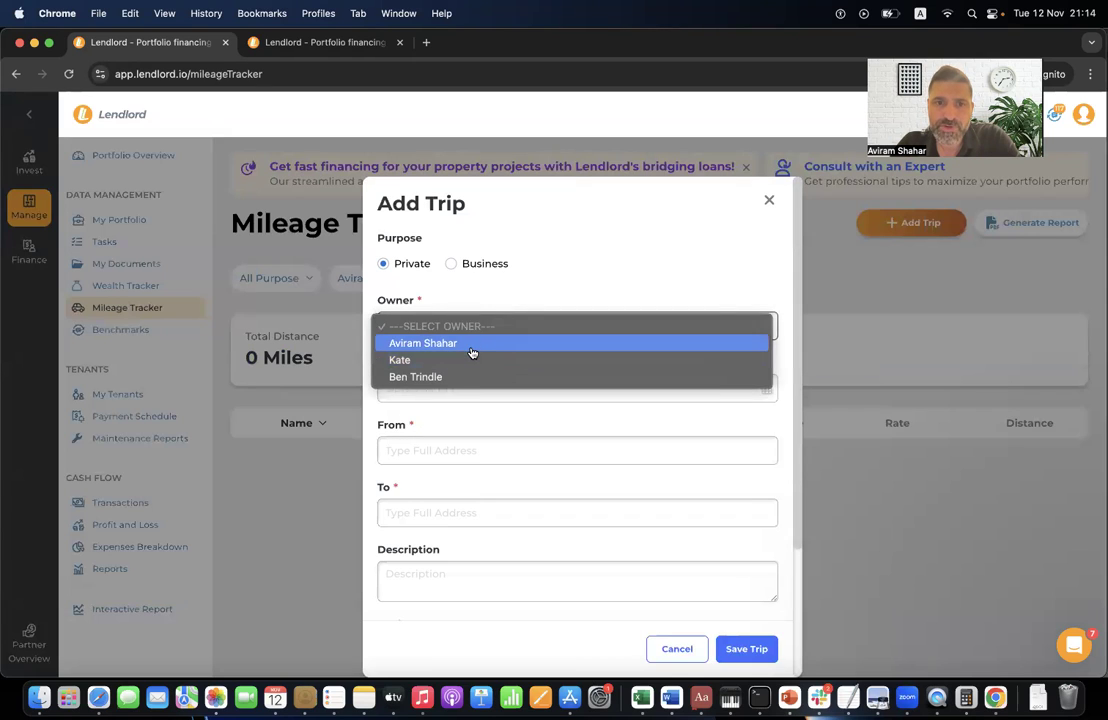
left_click(470, 343)
left_click(454, 390)
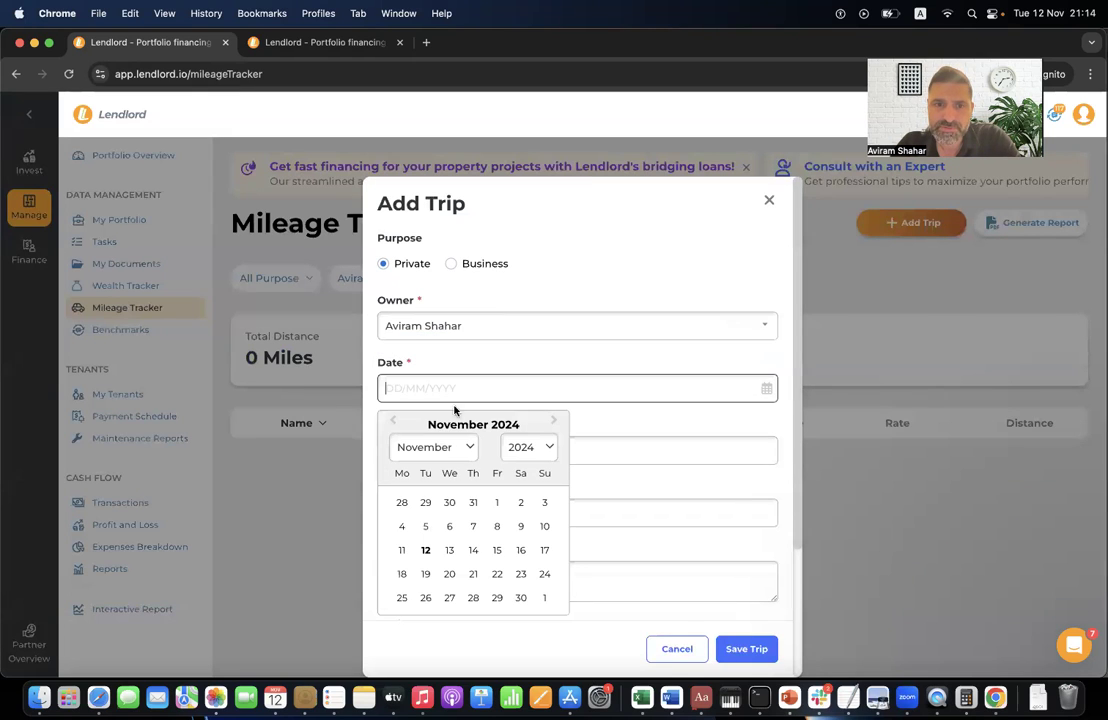
left_click(427, 524)
left_click(453, 450)
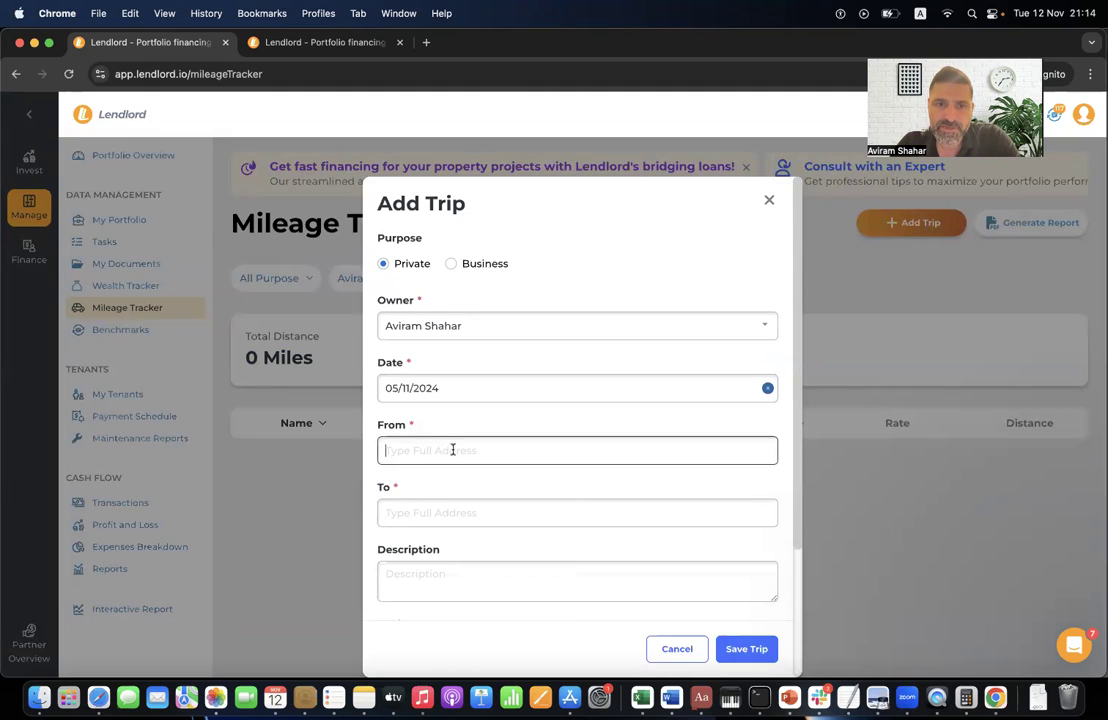
type("125 London Wall, London")
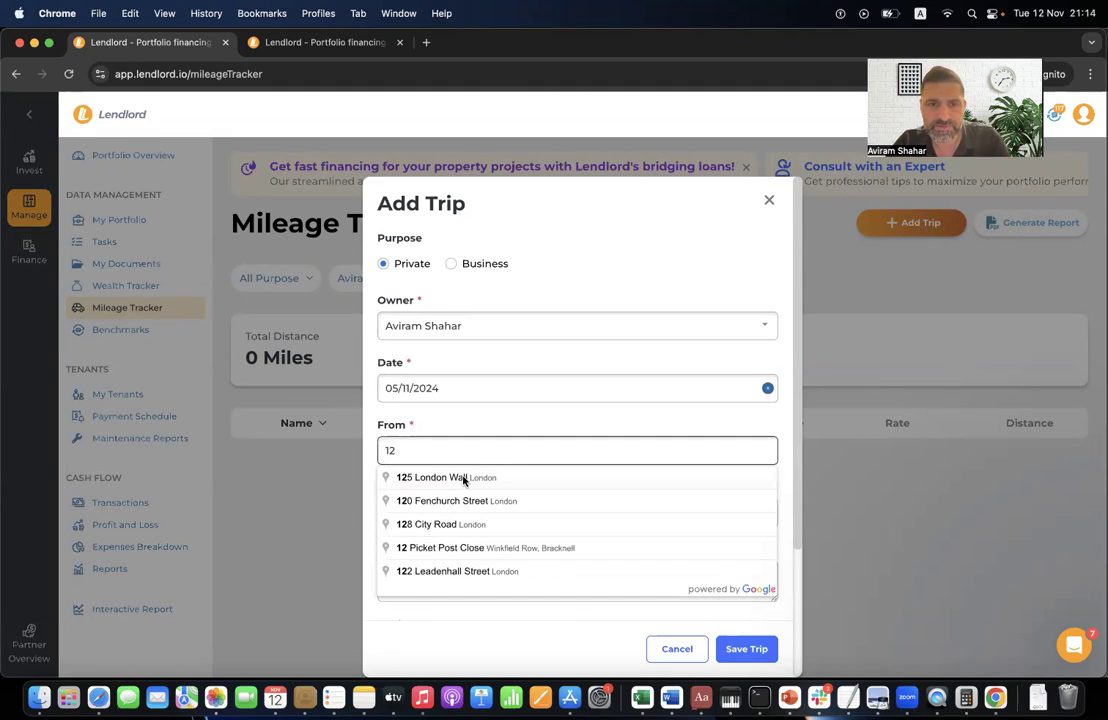
left_click(463, 479)
left_click(448, 507)
type("432")
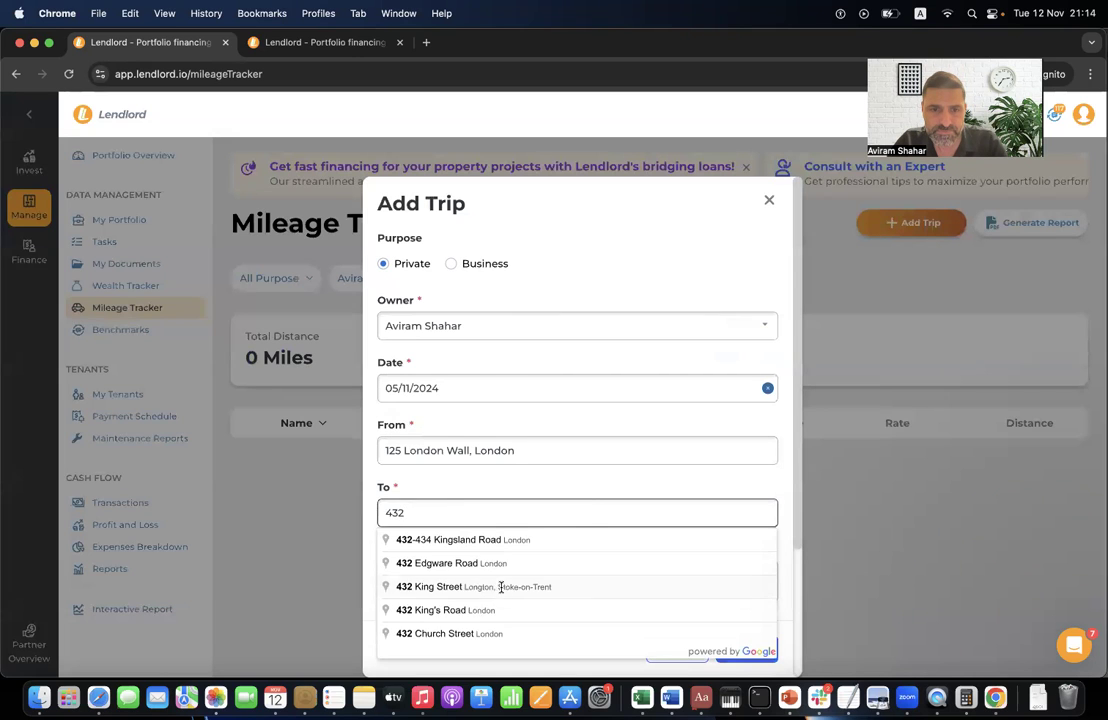
left_click(501, 587)
- Set description '-', vehicle Car and 2 passengers, then save the £85.73 trip
scroll(455, 560, "down", 3)
left_click(469, 418)
type("-")
left_click(472, 478)
left_click(433, 511)
left_click(433, 492)
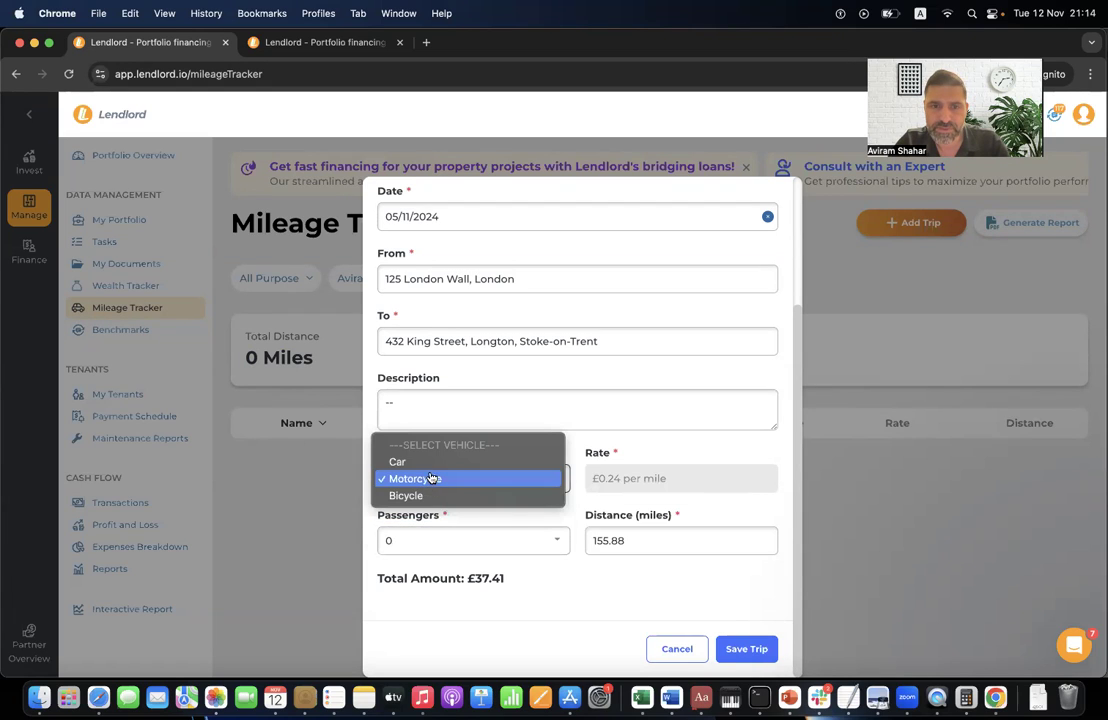
left_click(471, 462)
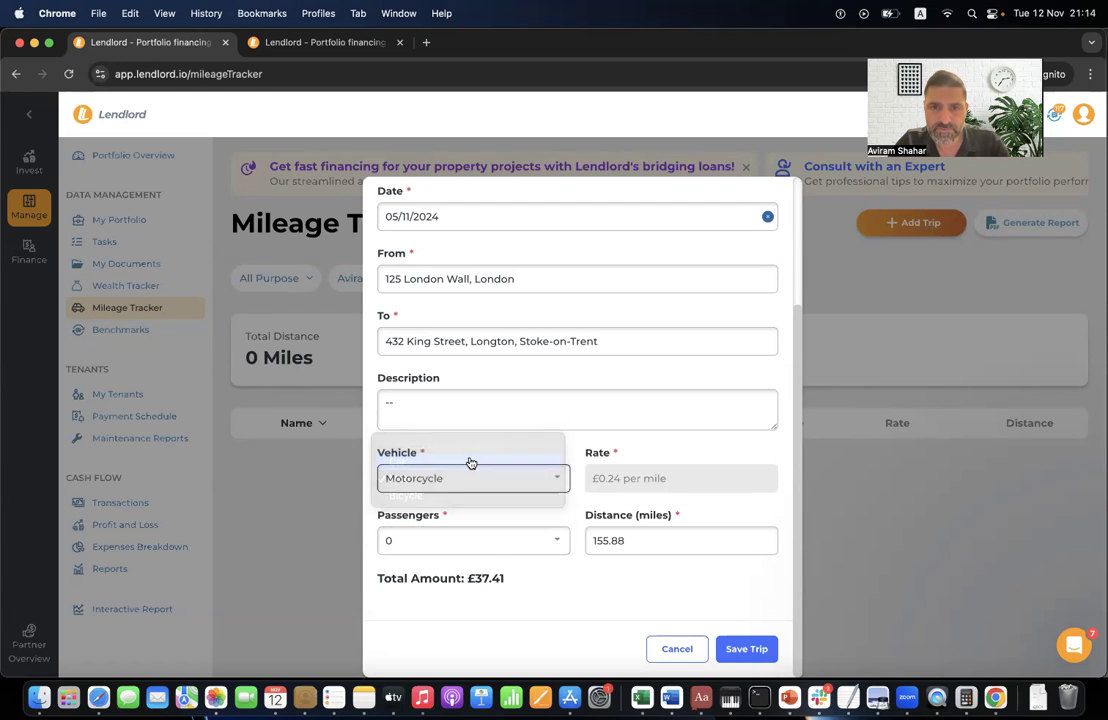
left_click(430, 545)
left_click(422, 575)
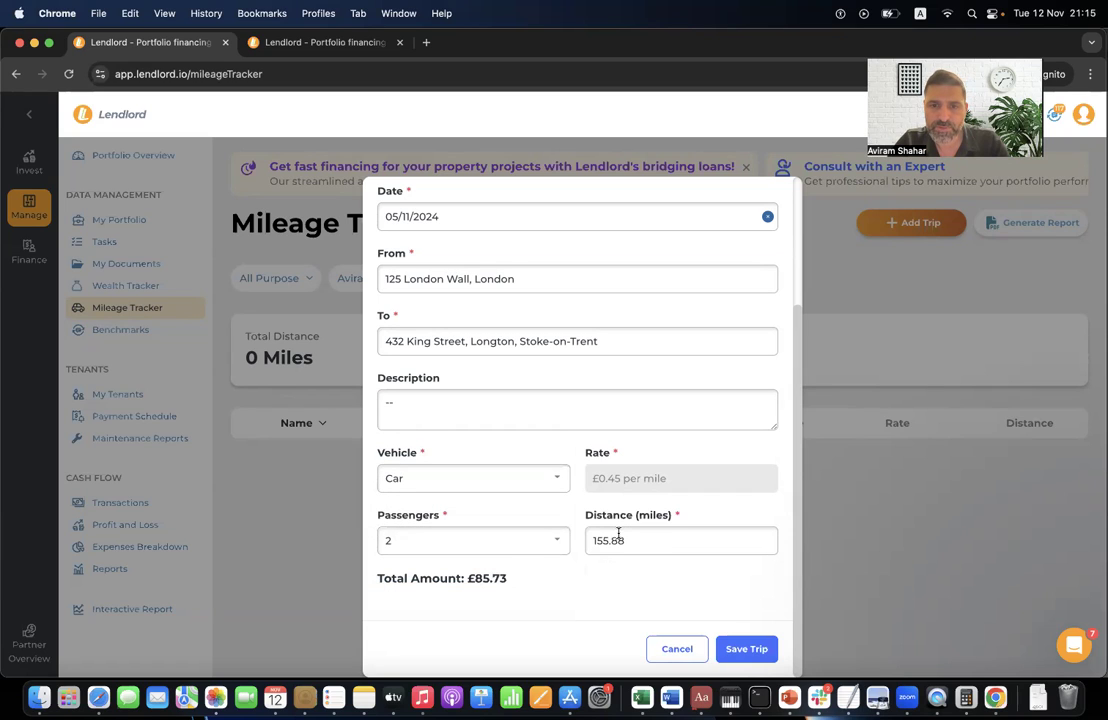
left_click_drag(467, 578, 522, 584)
left_click(522, 585)
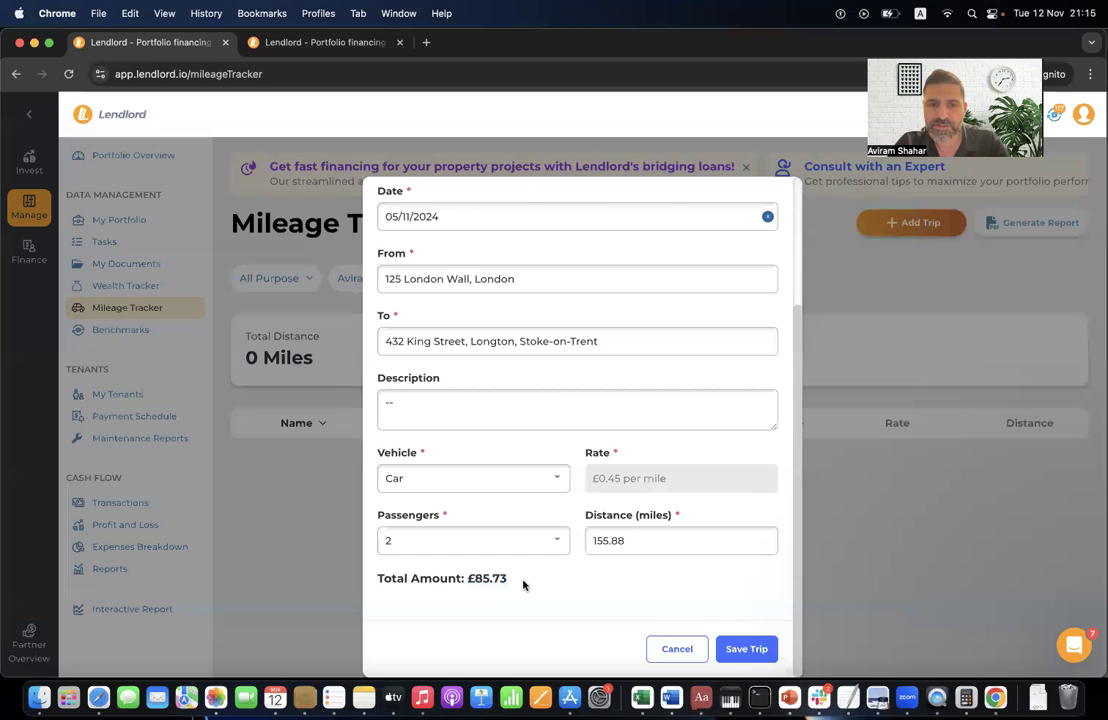
left_click(756, 649)
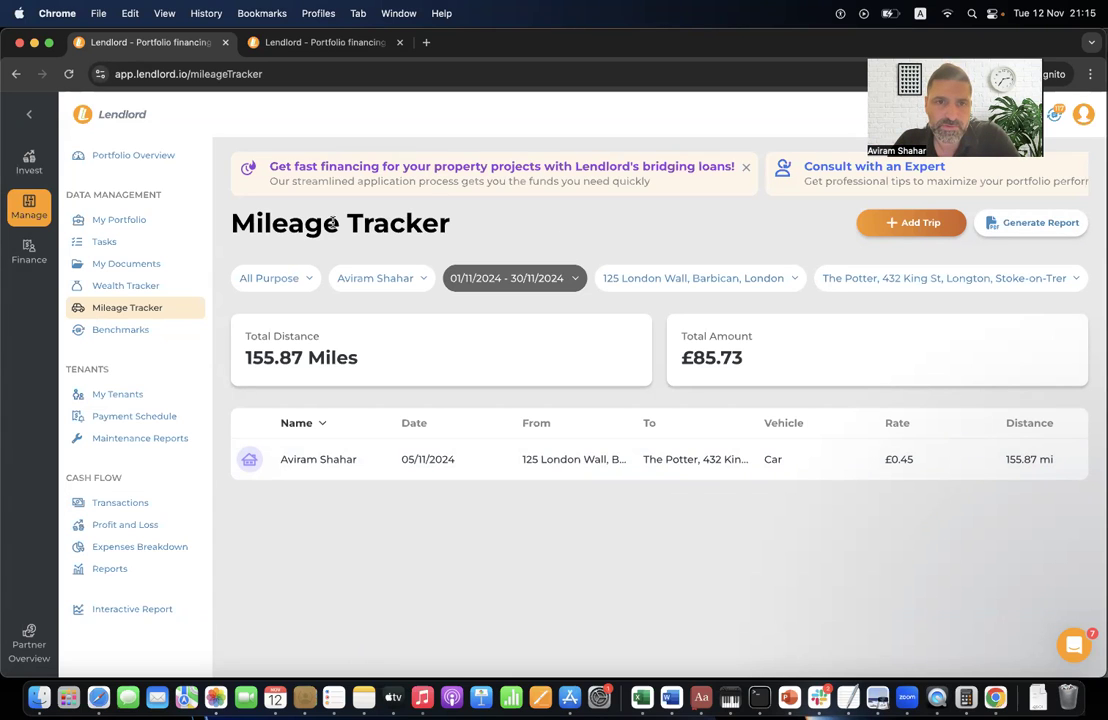
- Open Benchmarks and highlight the 4-10 properties cohort size
left_click(160, 330)
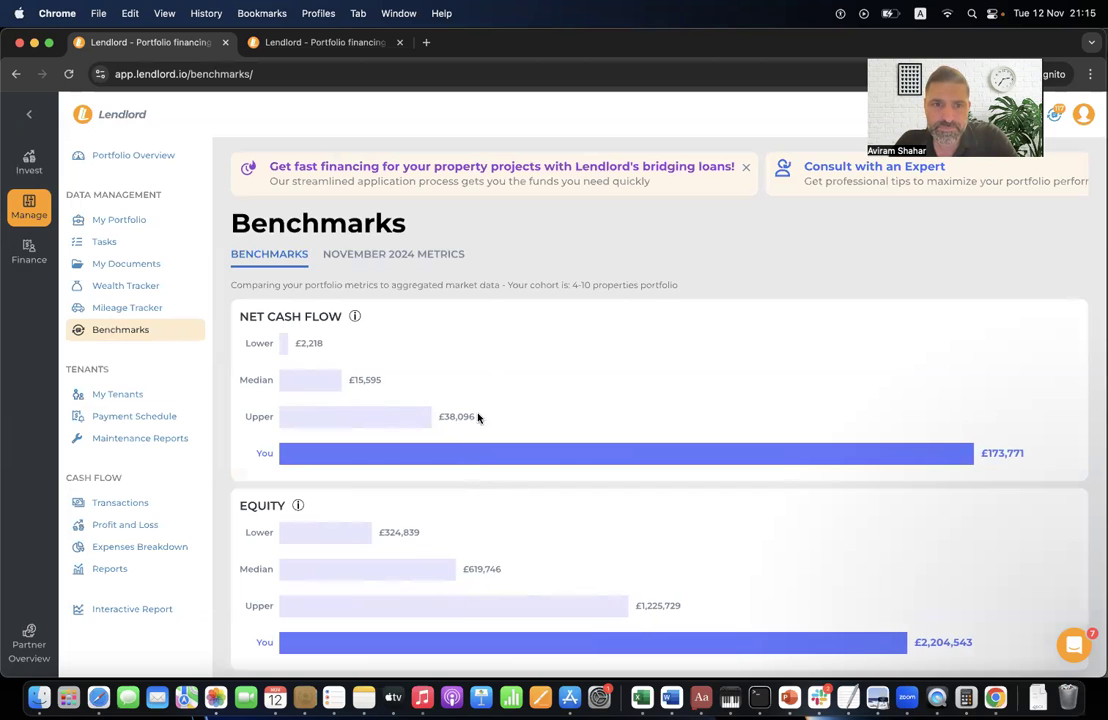
scroll(591, 420, "down", 10)
scroll(591, 422, "down", 3)
scroll(591, 422, "up", 15)
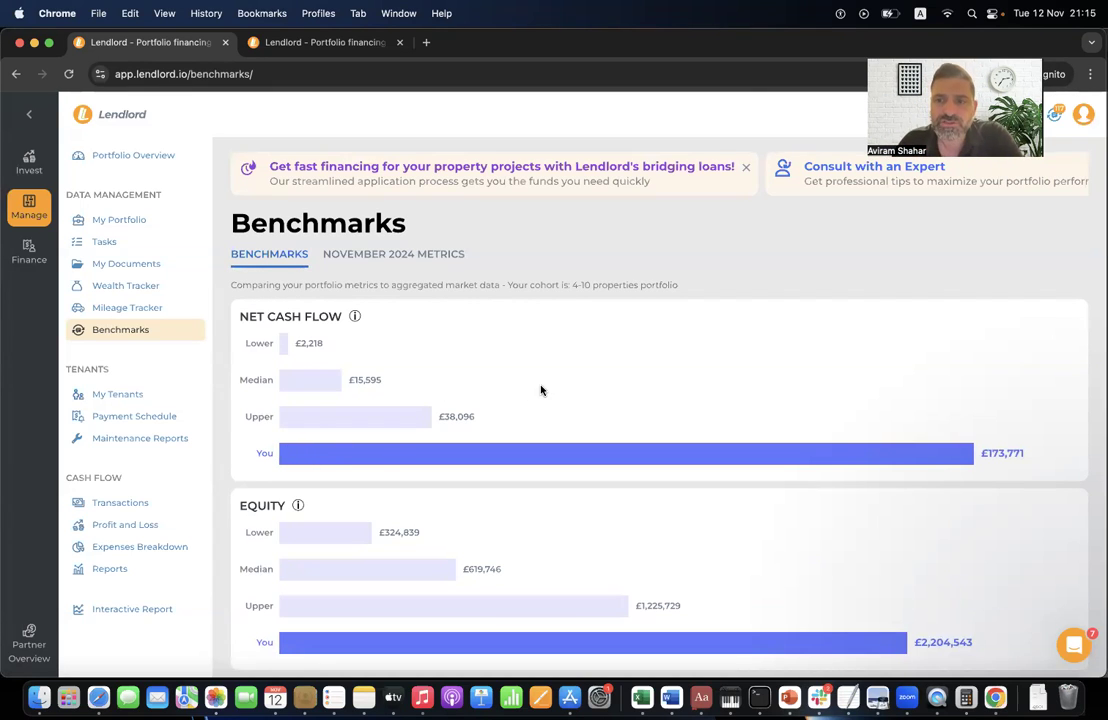
scroll(540, 390, "down", 2)
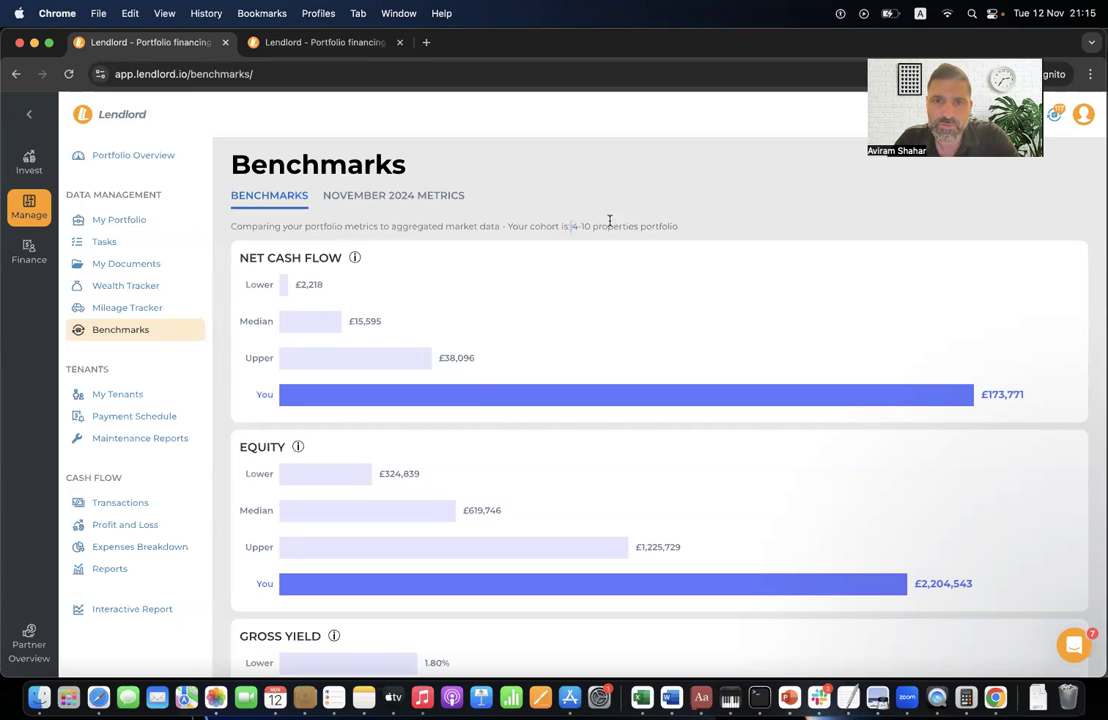
left_click_drag(609, 220, 621, 224)
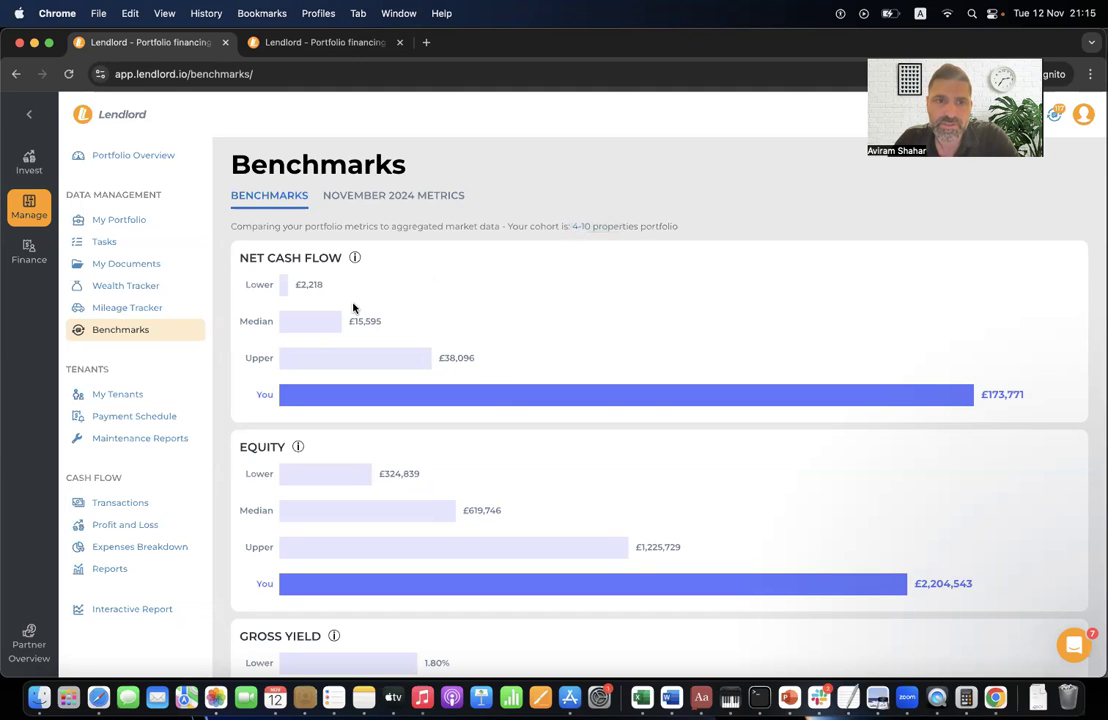
- Scroll down the benchmark charts and briefly highlight the CASH ON CASH heading
scroll(342, 334, "down", 3)
scroll(470, 380, "down", 2)
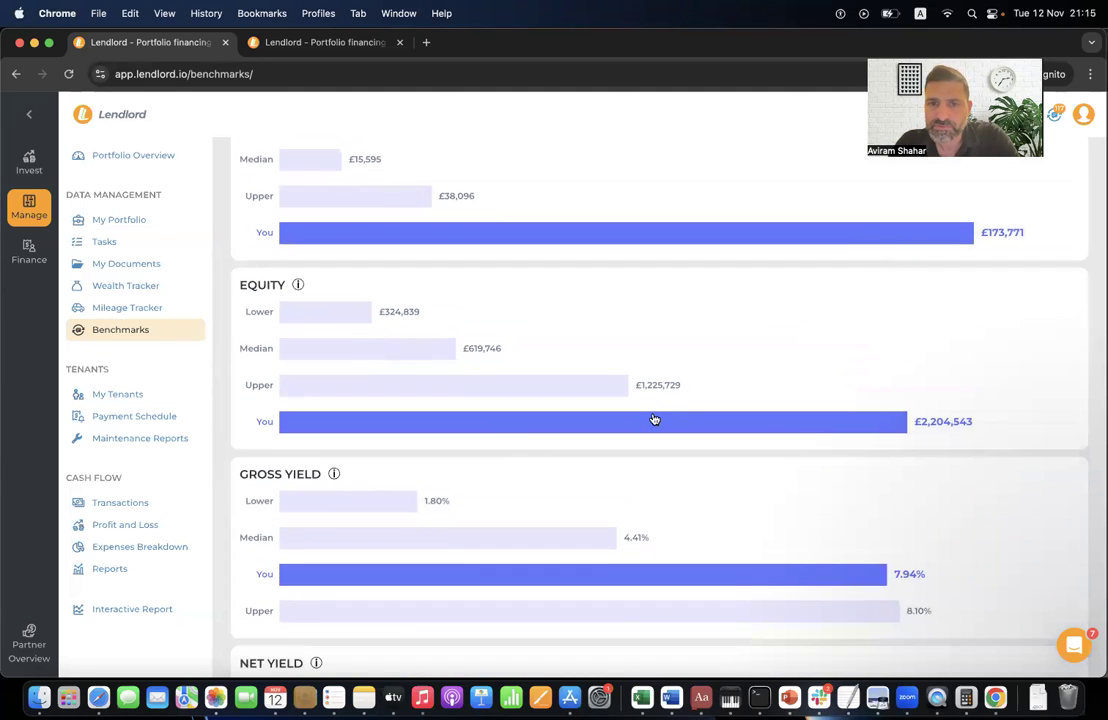
scroll(653, 418, "down", 3)
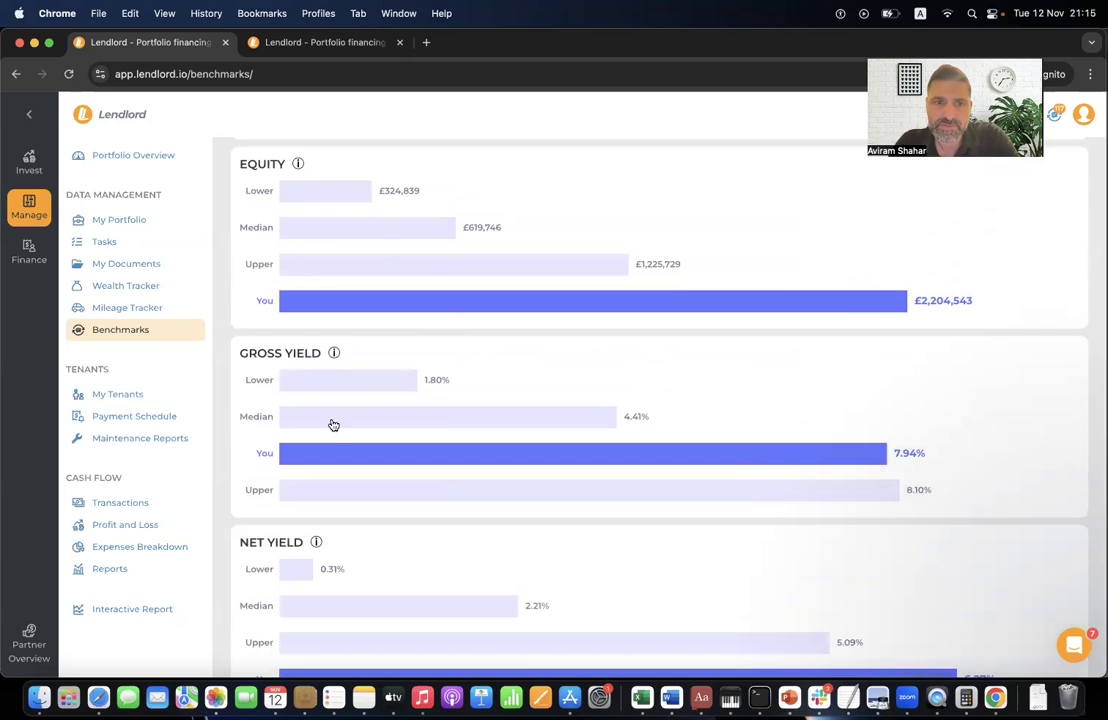
scroll(334, 425, "down", 3)
scroll(360, 350, "down", 1)
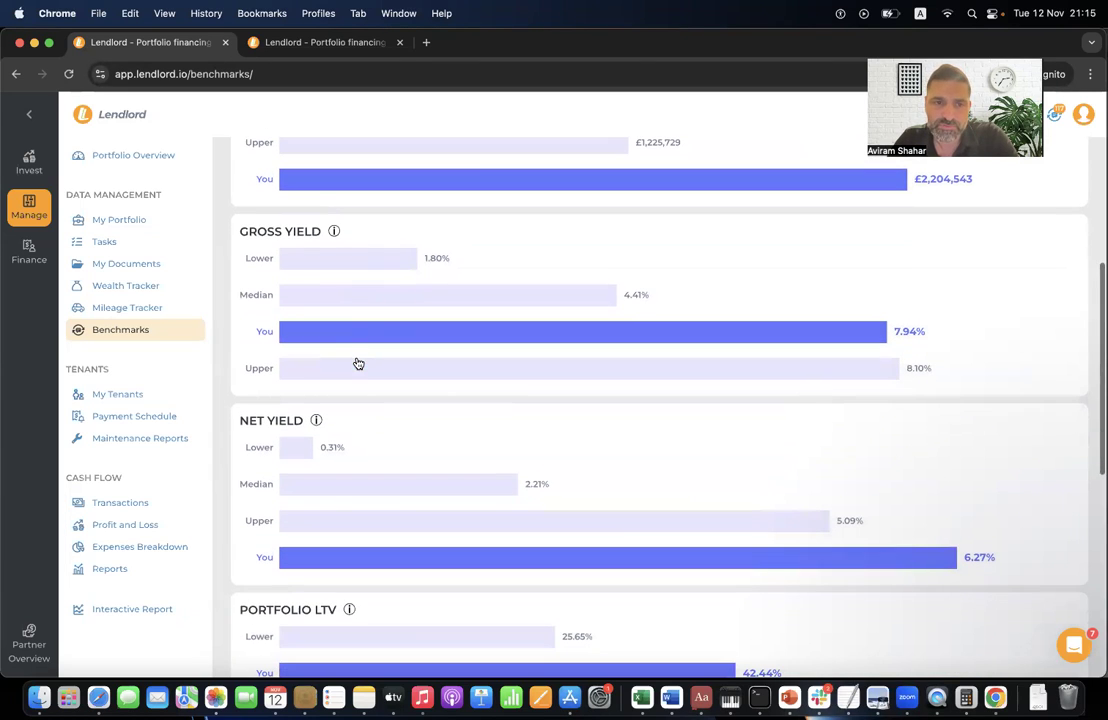
scroll(354, 408, "down", 5)
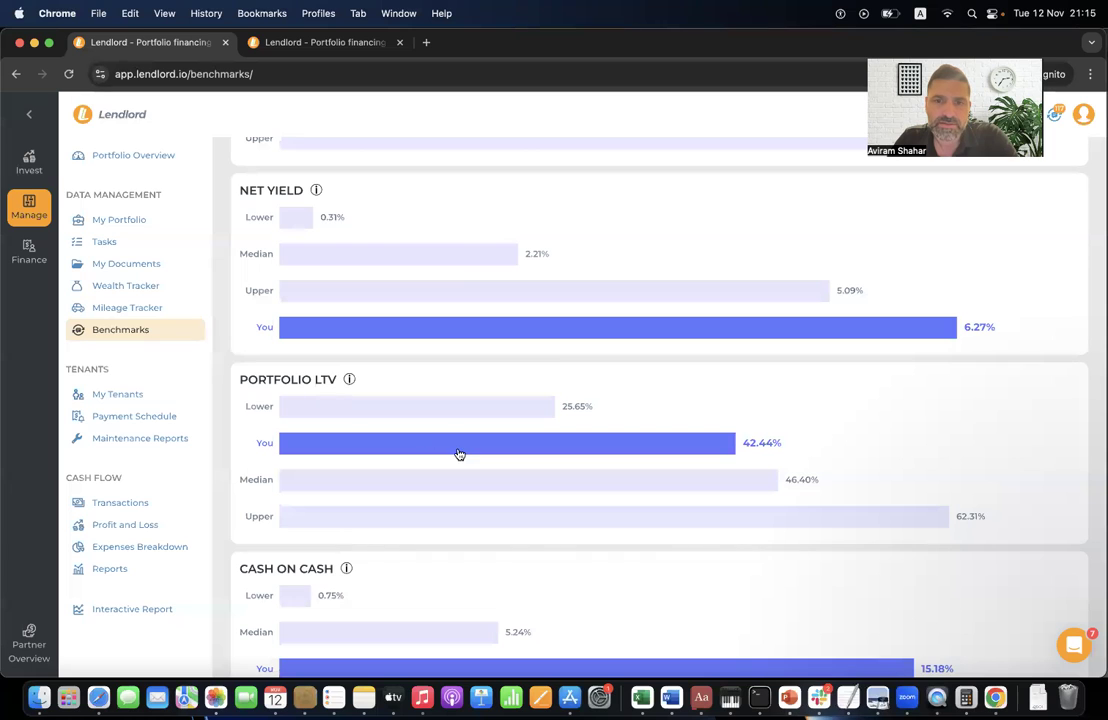
scroll(495, 483, "down", 5)
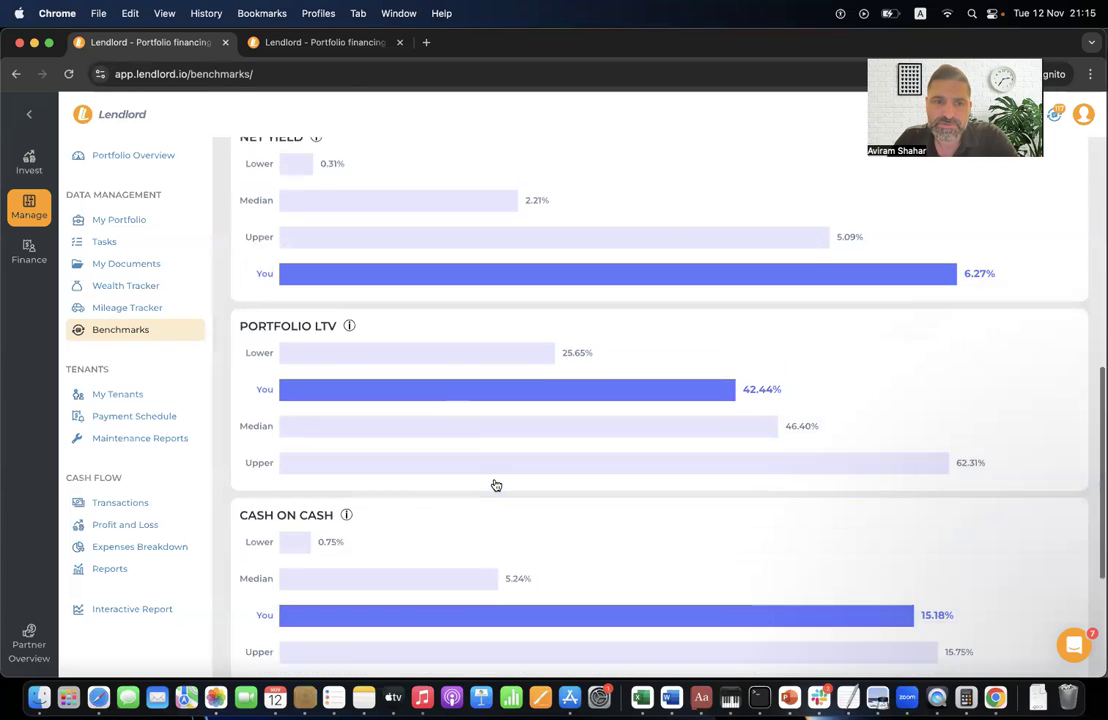
scroll(470, 389, "down", 2)
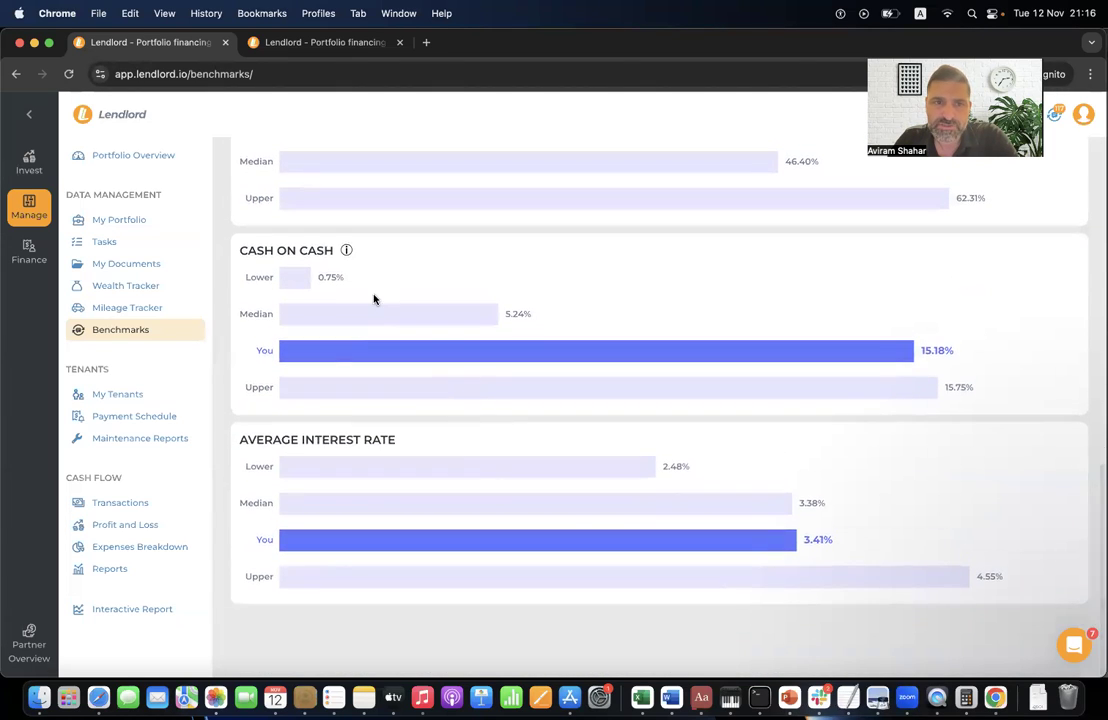
triple_click(285, 248)
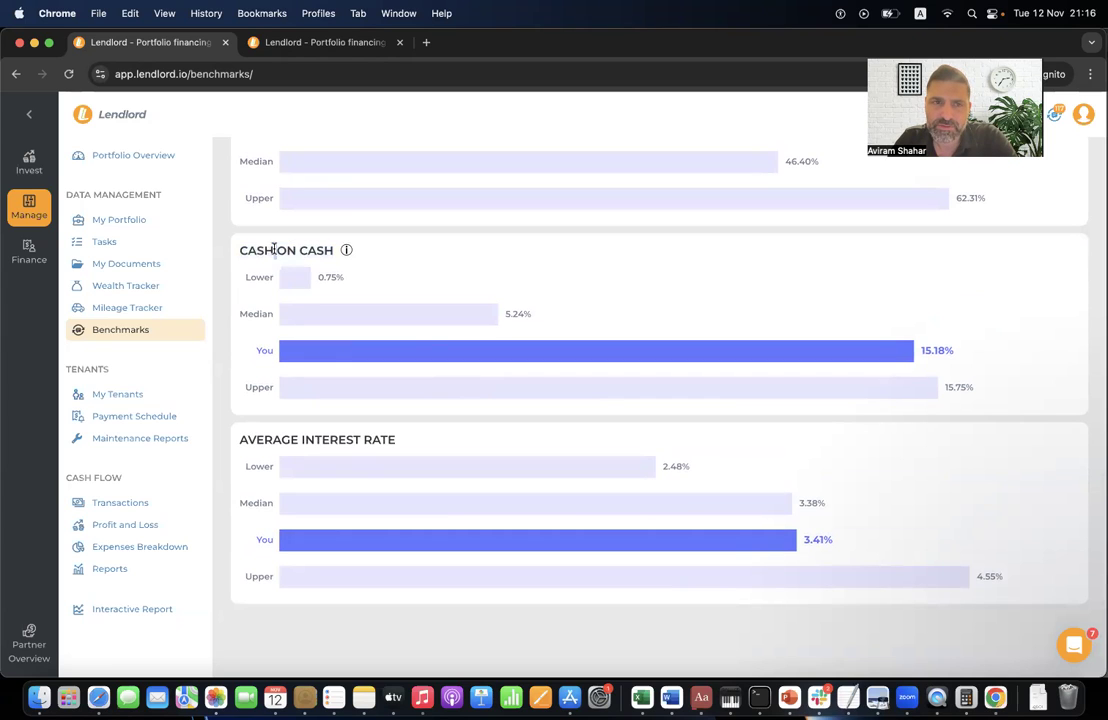
left_click(274, 249)
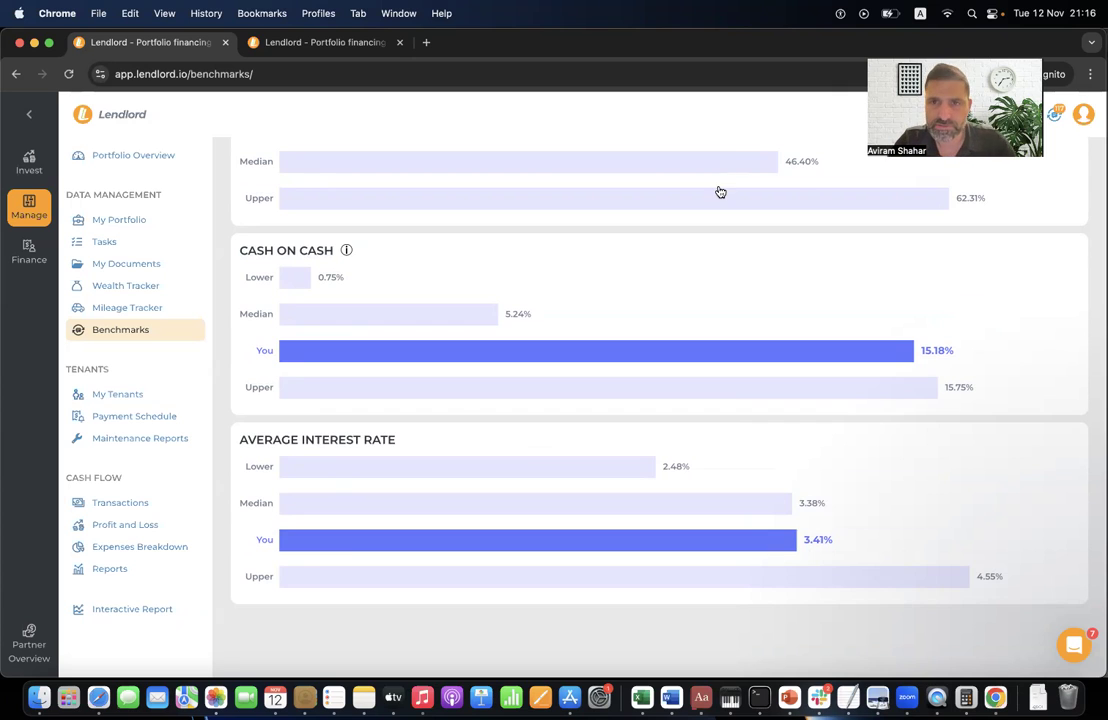
- Return to the top and go to My Tenants, showing 6 actual tenants
scroll(720, 190, "up", 6)
scroll(718, 191, "up", 5)
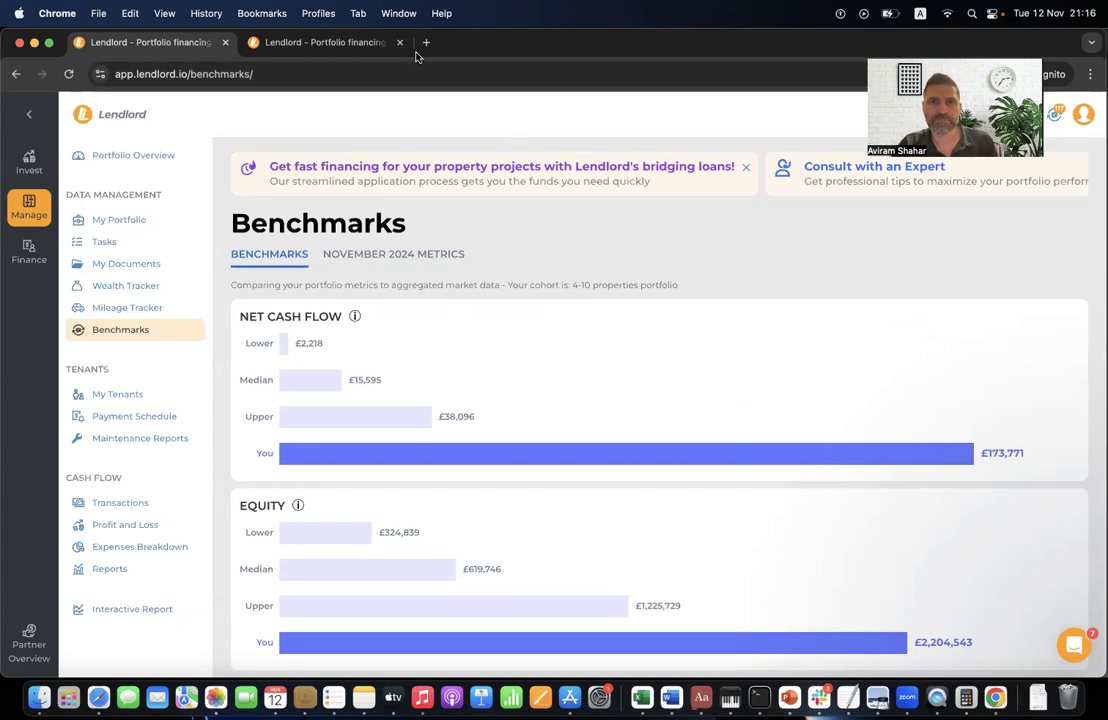
left_click(158, 398)
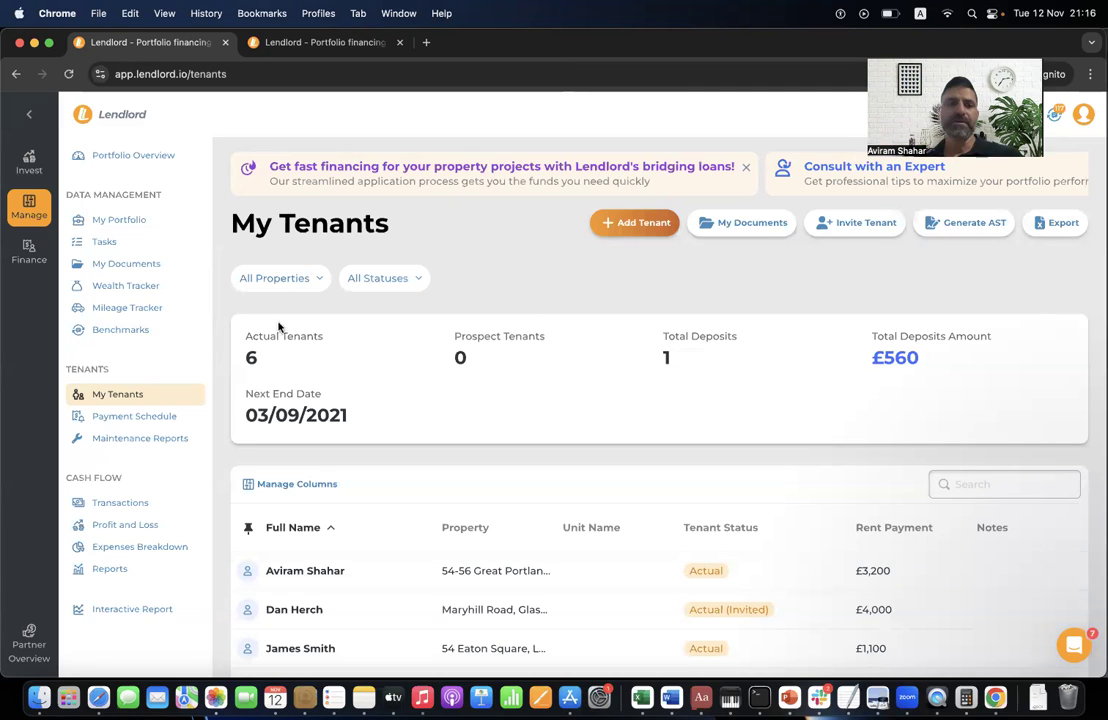
- Preview the Add Tenant Contact Details form, close it unsaved, and expand the Manage section
scroll(408, 430, "down", 1)
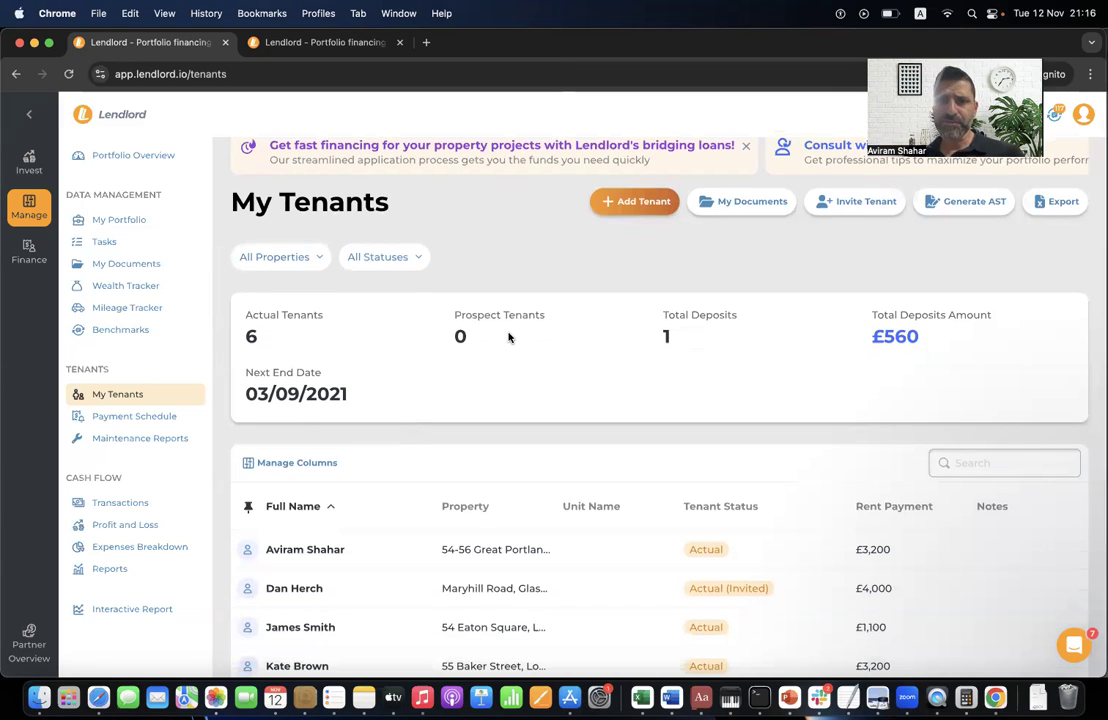
scroll(508, 338, "down", 1)
left_click(620, 157)
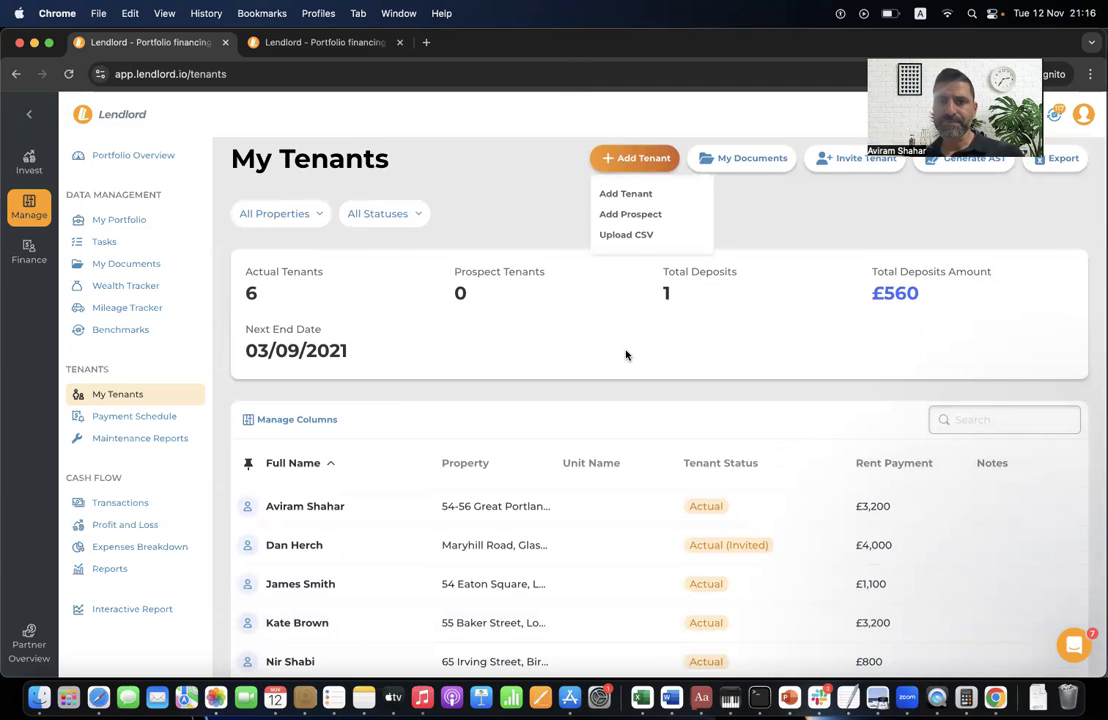
left_click(627, 194)
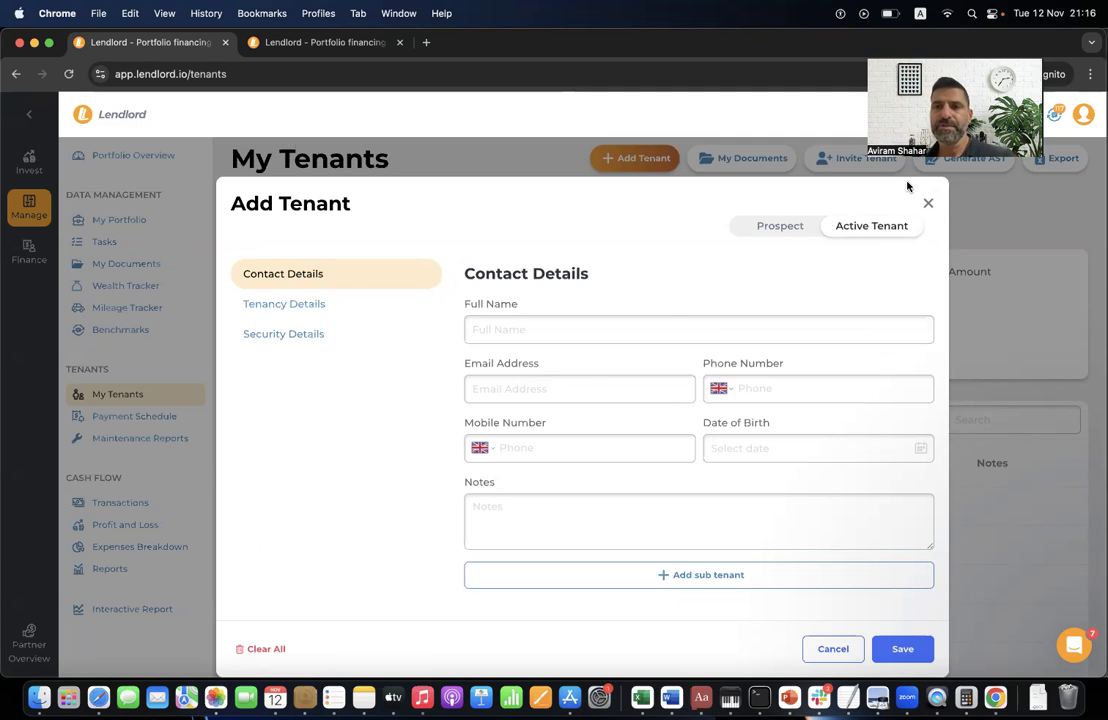
left_click(928, 203)
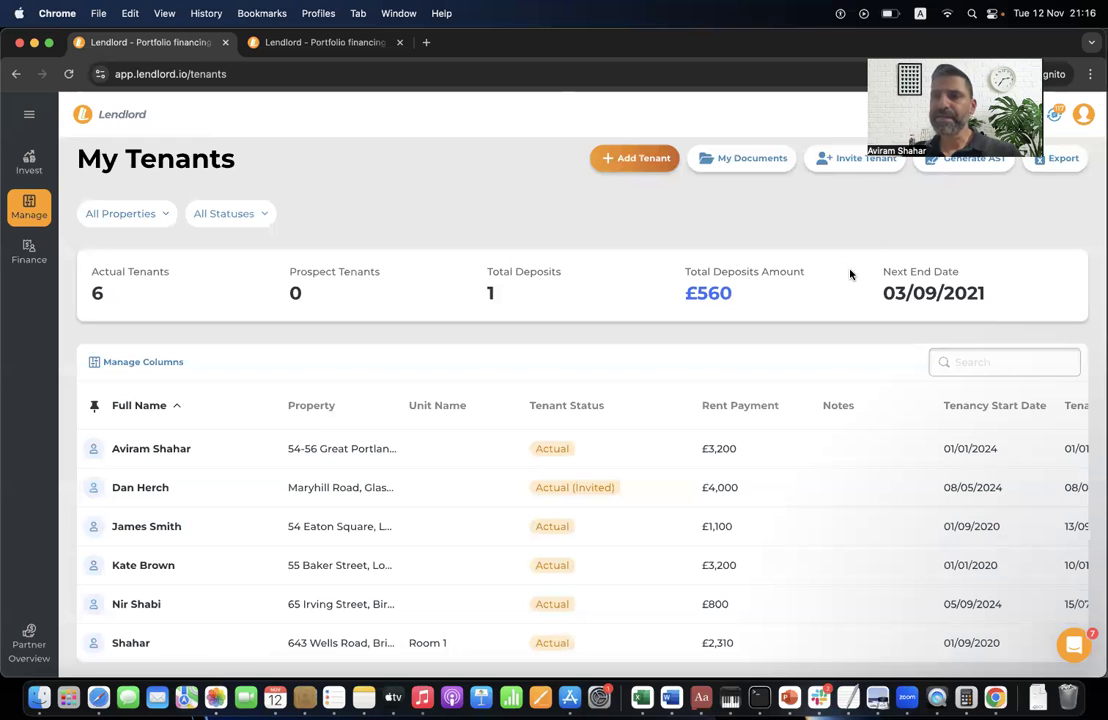
left_click(29, 114)
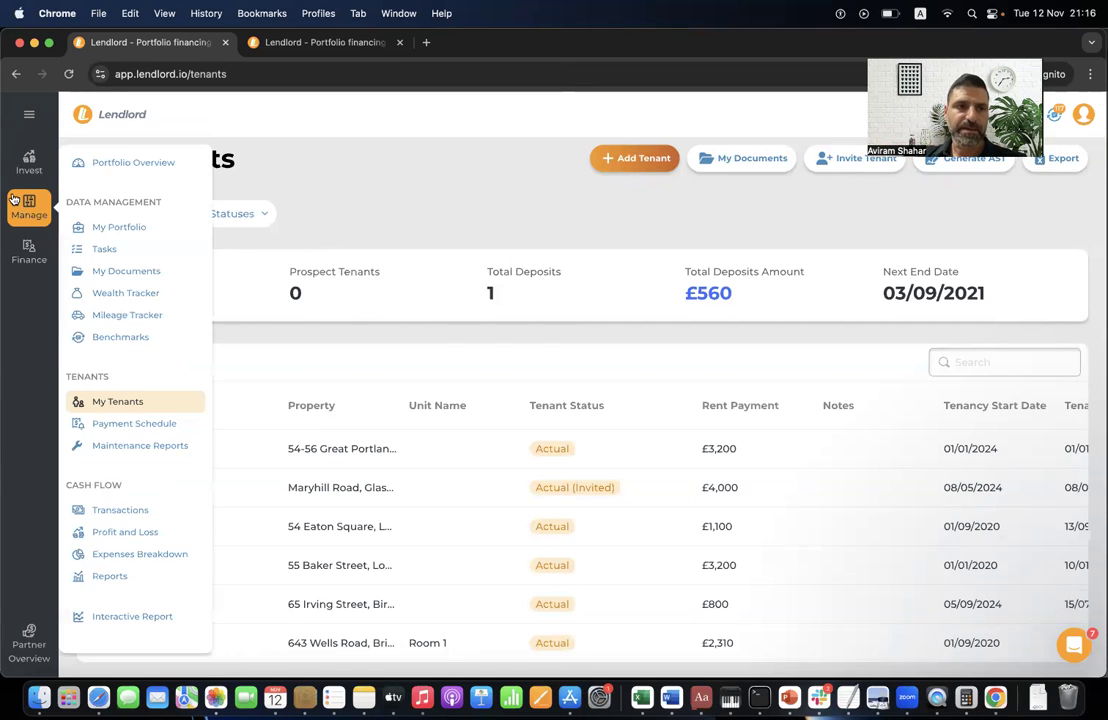
- Open the Payment Schedule for November 2024 (£13,510 overdue) and show rent payment alerts
left_click(140, 416)
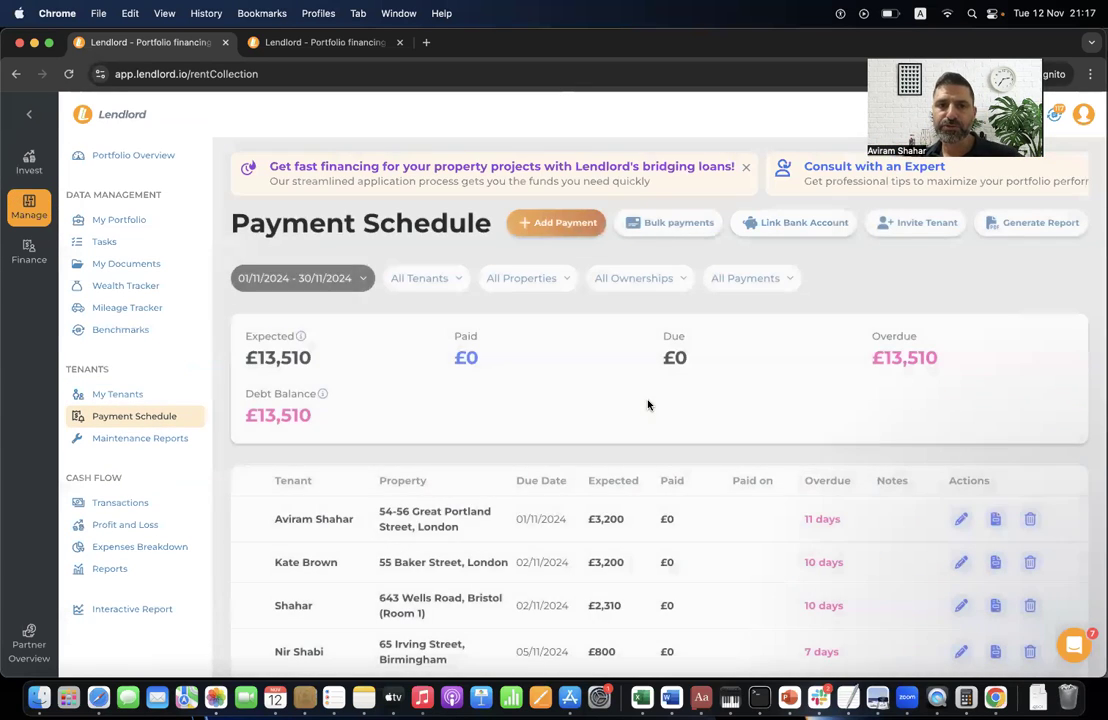
scroll(648, 404, "down", 2)
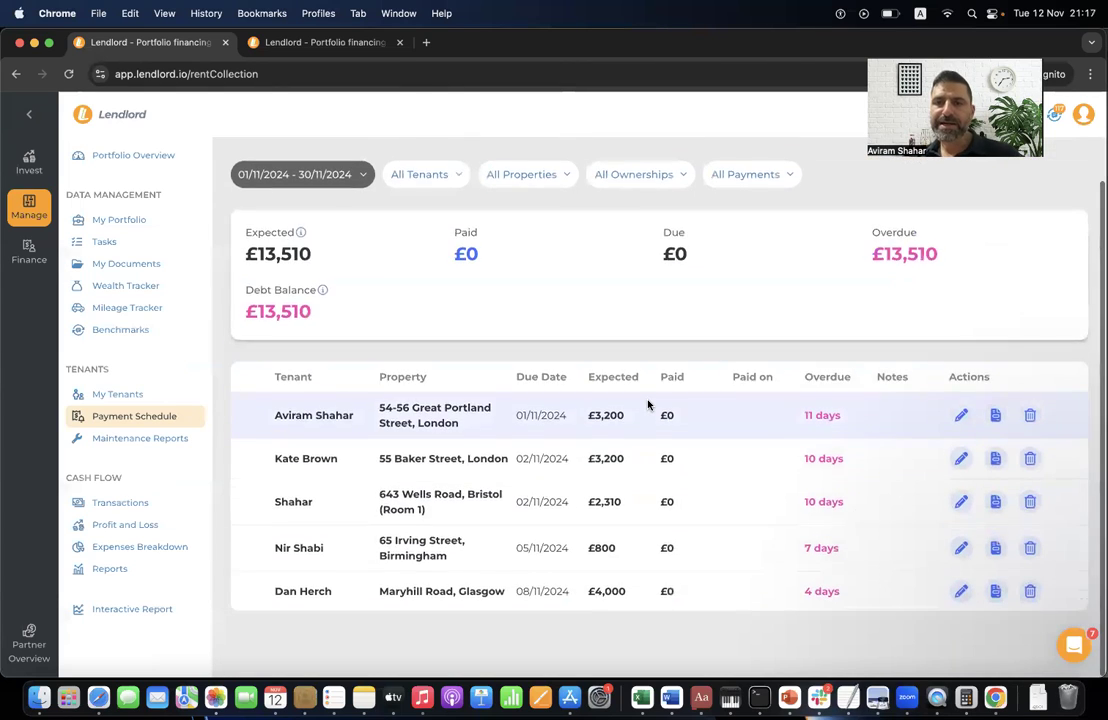
scroll(648, 404, "up", 2)
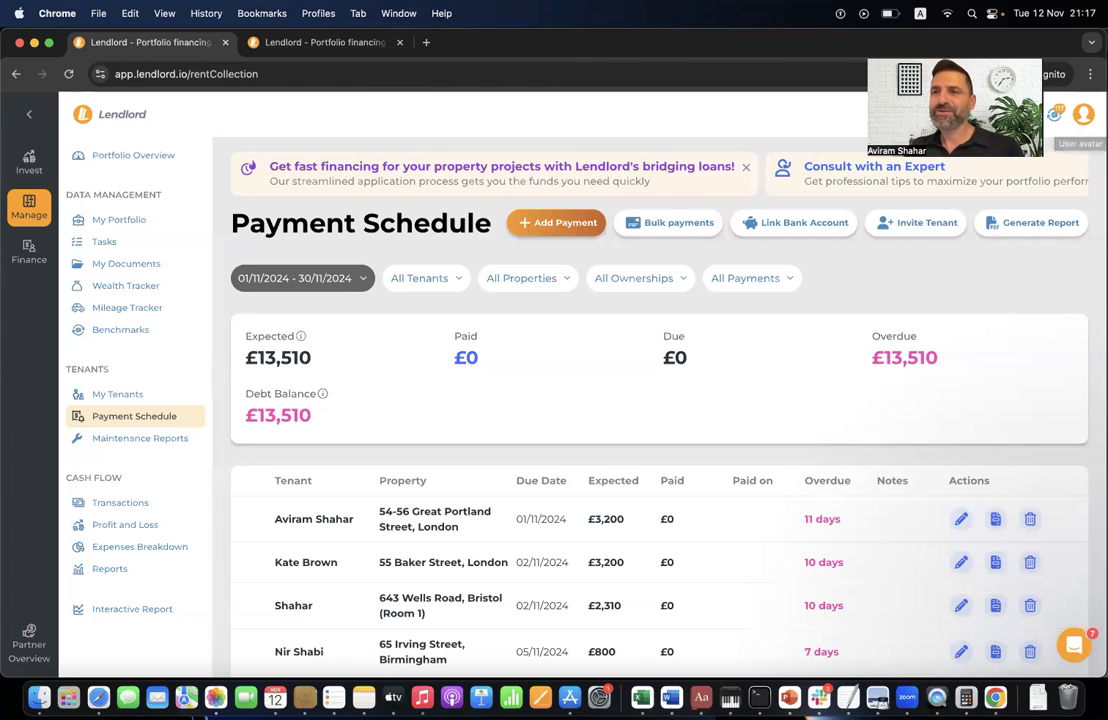
left_click(1058, 118)
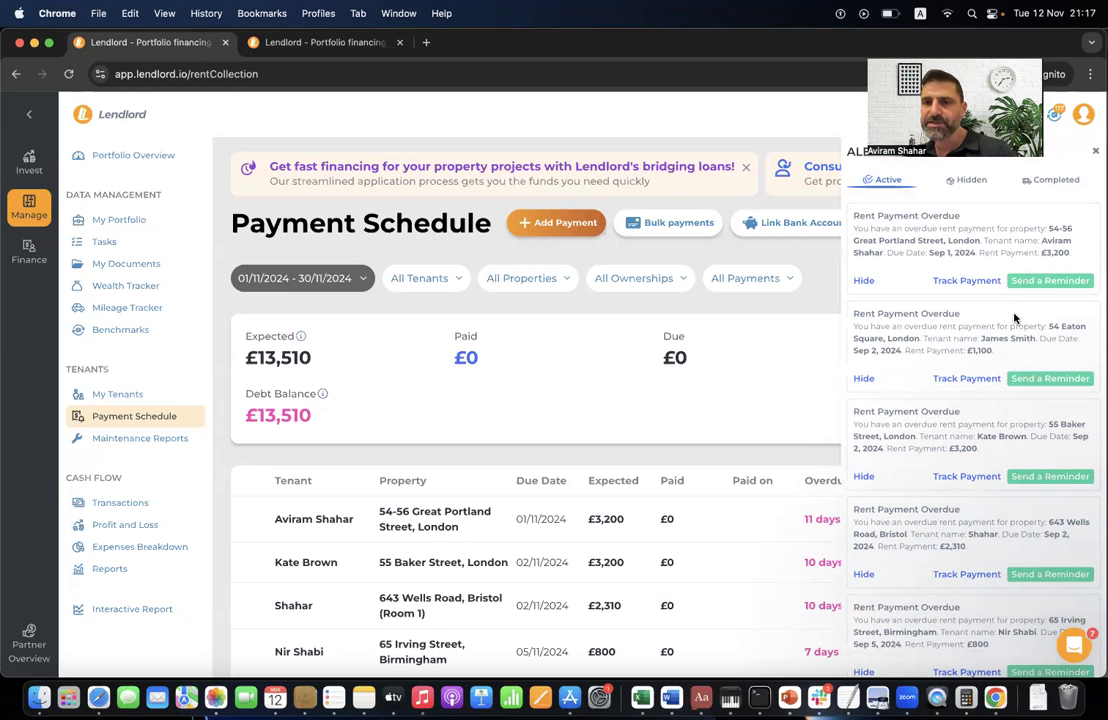
- Preview a reminder email for a Rent Payment Overdue alert and close it unsent
double_click(942, 313)
triple_click(942, 313)
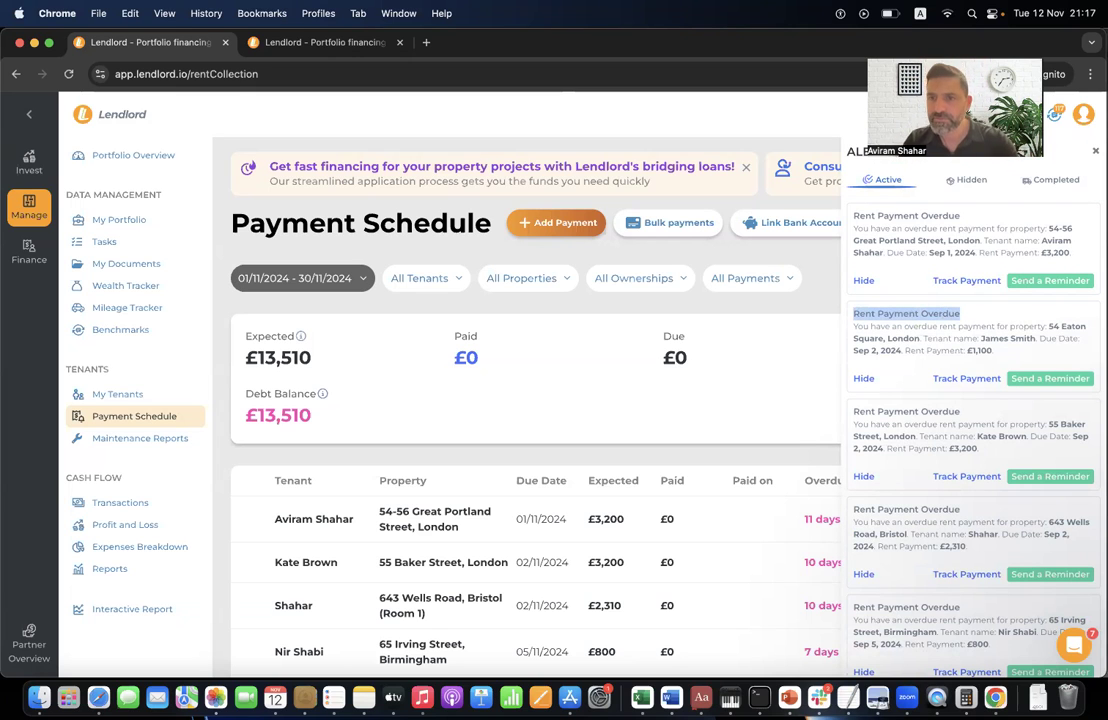
left_click(1078, 380)
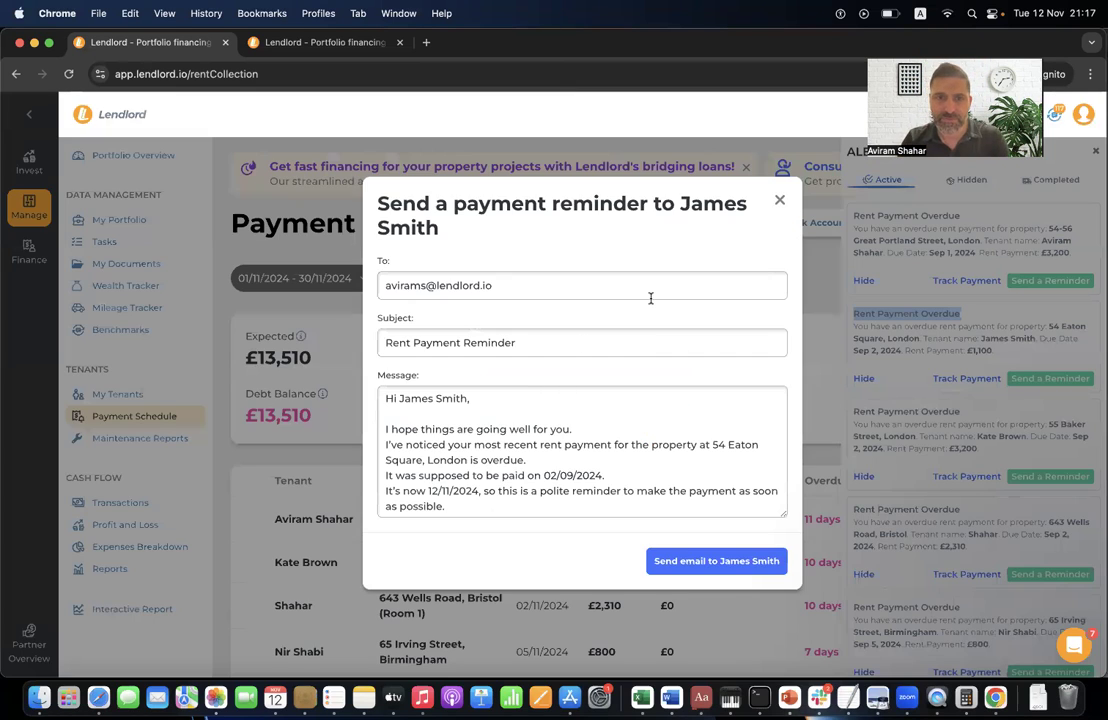
scroll(601, 455, "down", 3)
scroll(601, 455, "up", 3)
left_click(778, 201)
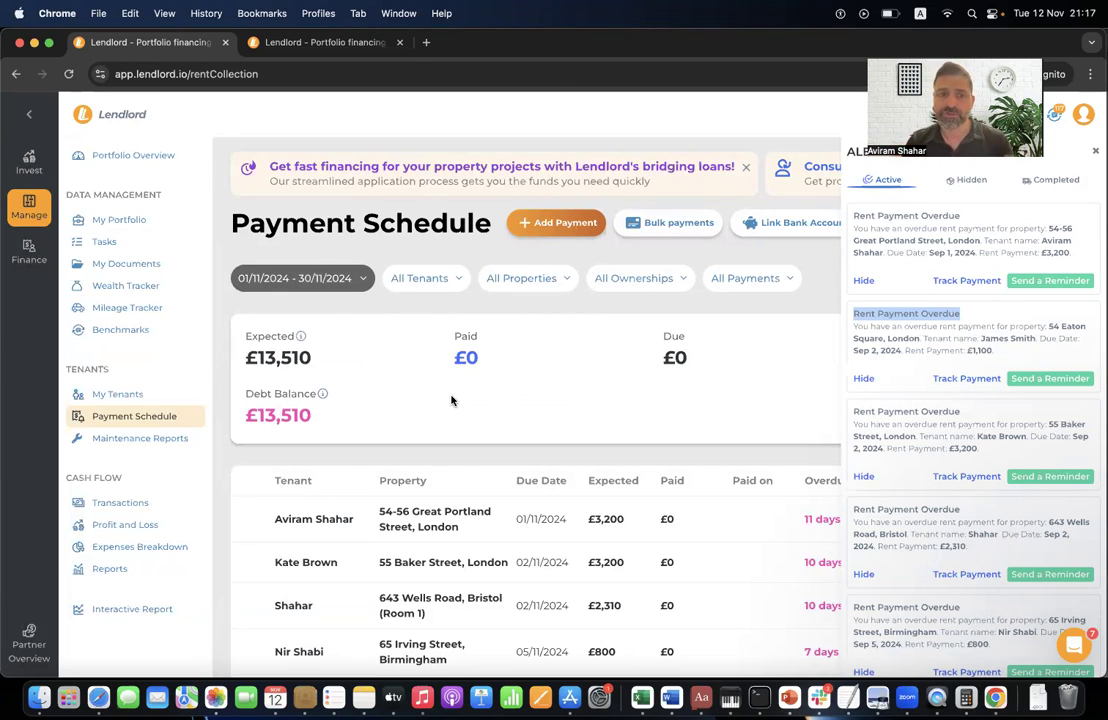
- Start the Invite Tenant process from the alerts panel
scroll(540, 435, "down", 2)
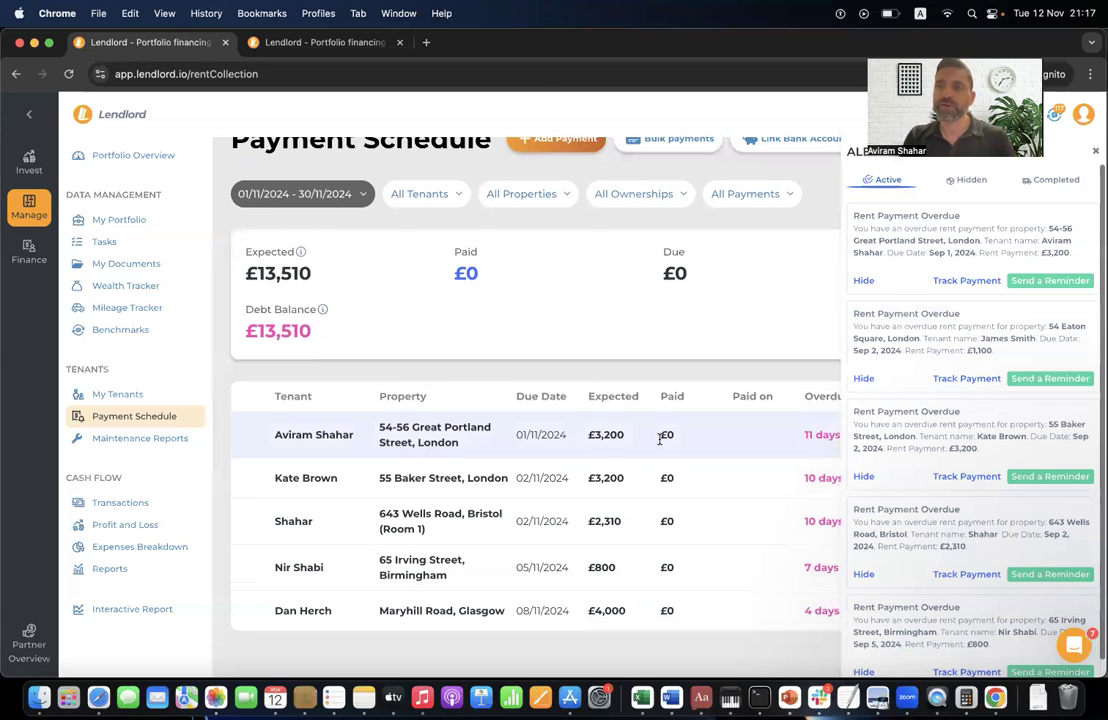
scroll(633, 373, "up", 2)
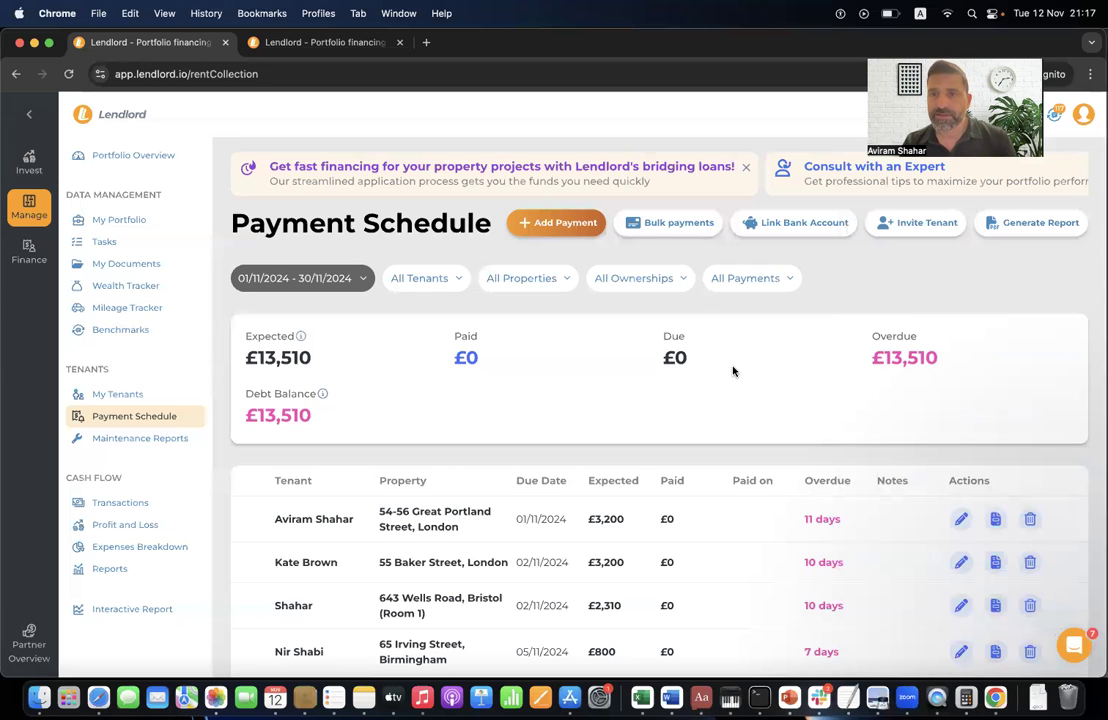
left_click(912, 222)
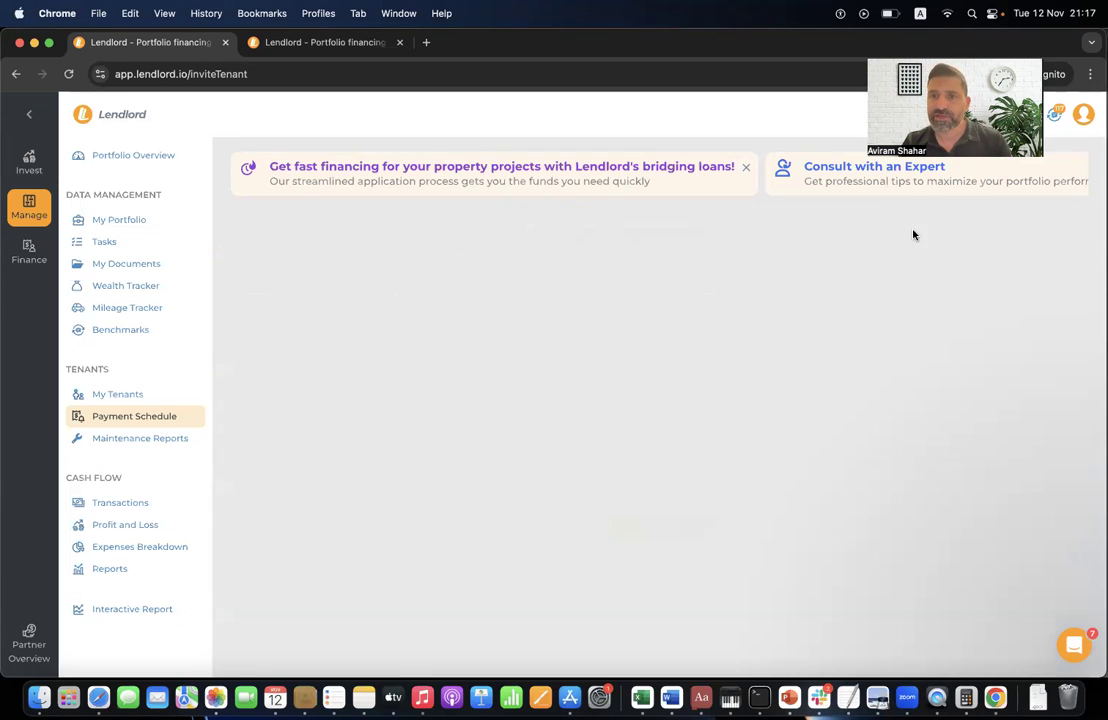
- Choose the tenant to invite and advance to the document-sharing step
scroll(562, 350, "down", 3)
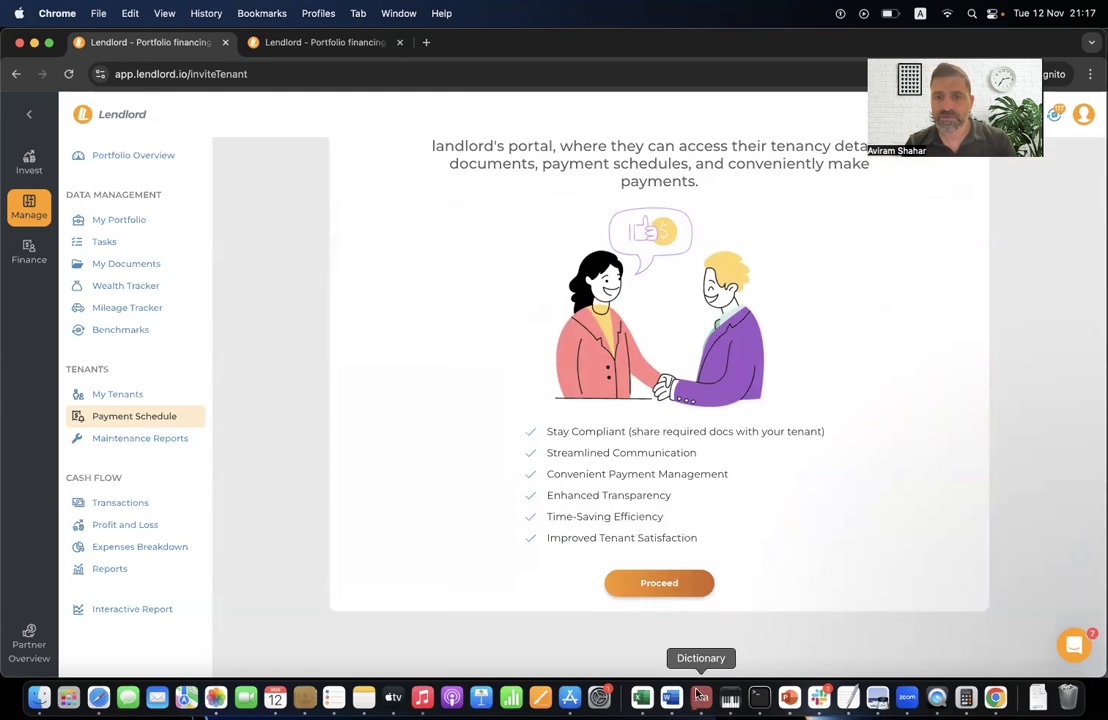
left_click(670, 587)
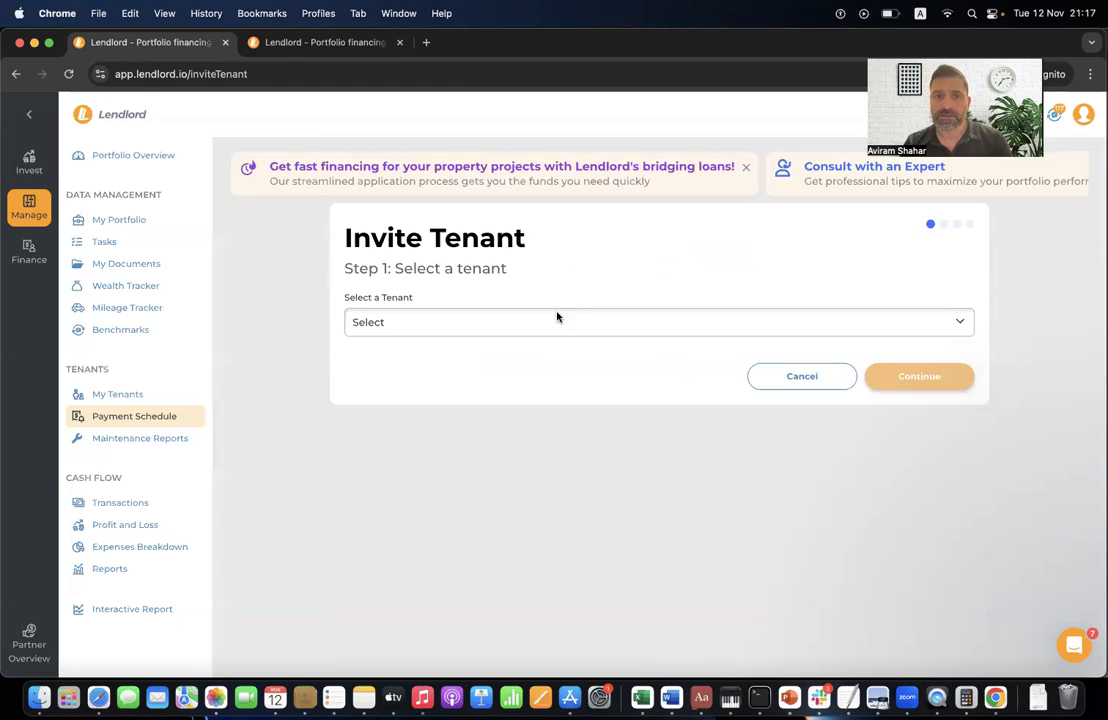
left_click(532, 321)
left_click(506, 341)
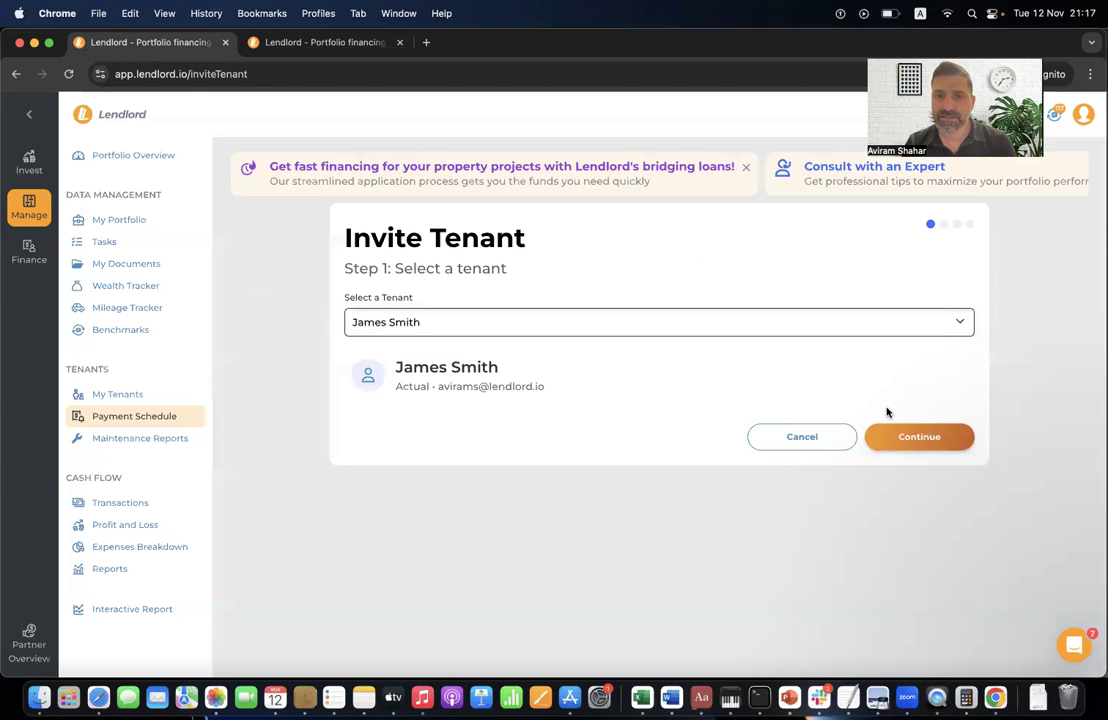
left_click(918, 437)
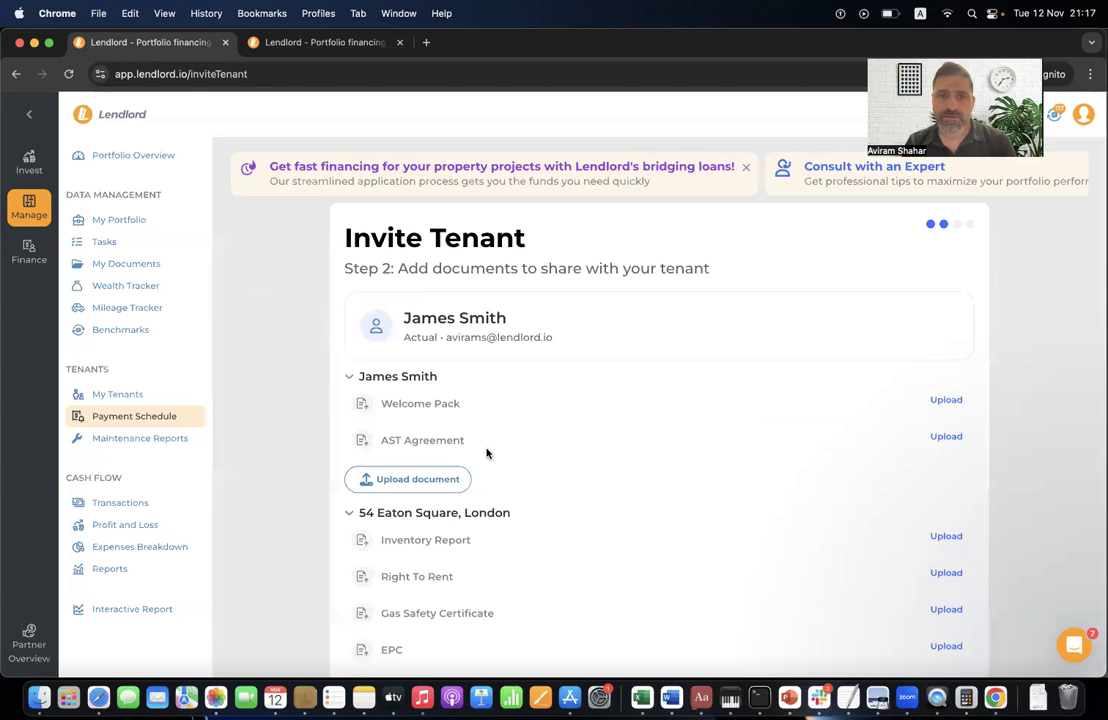
- Share Gas Certificate 2020 and Try, leaving Memorandum Of Sale unshared, then continue to Step 3
scroll(670, 441, "down", 4)
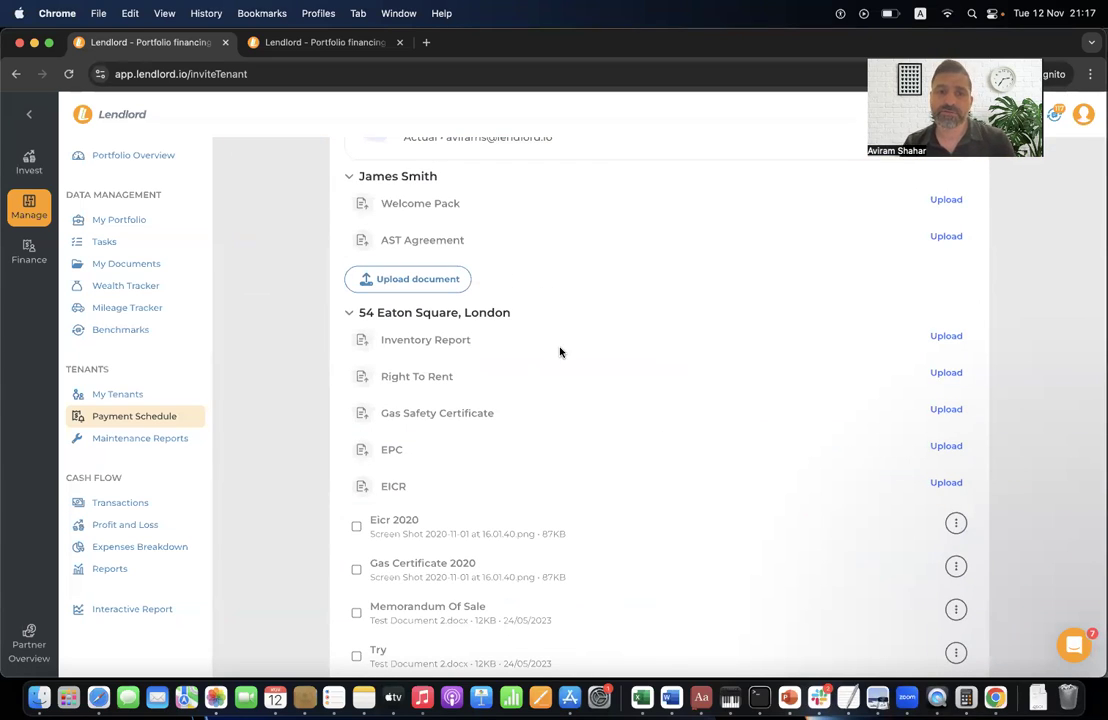
scroll(565, 427, "up", 3)
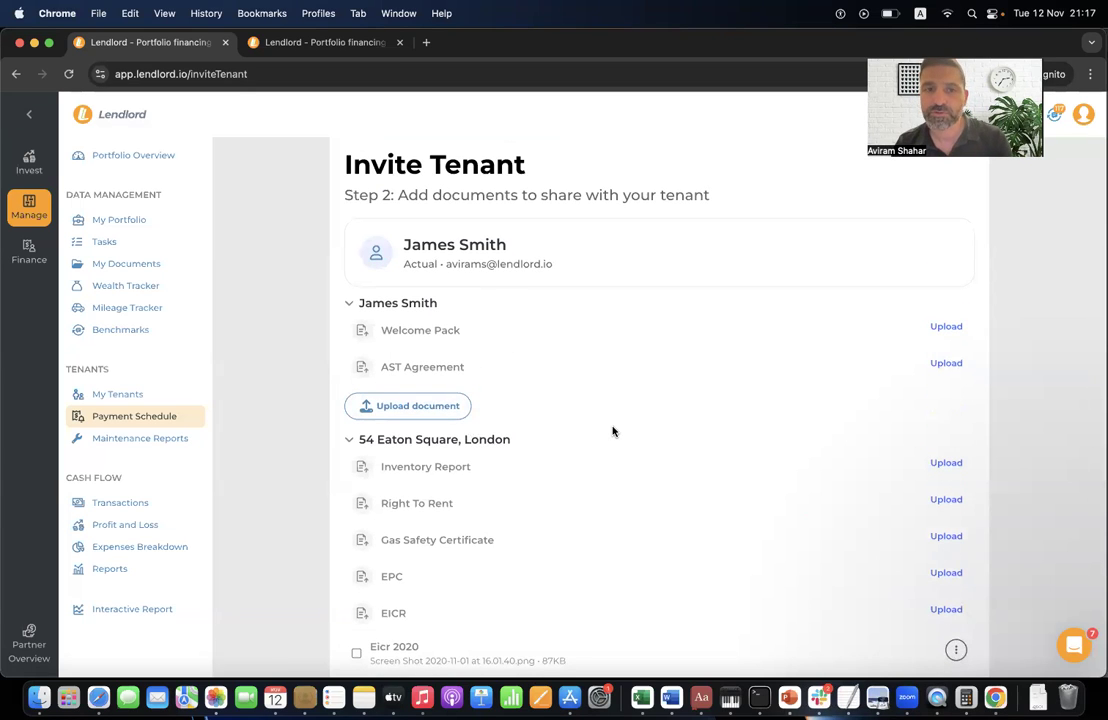
scroll(613, 431, "down", 5)
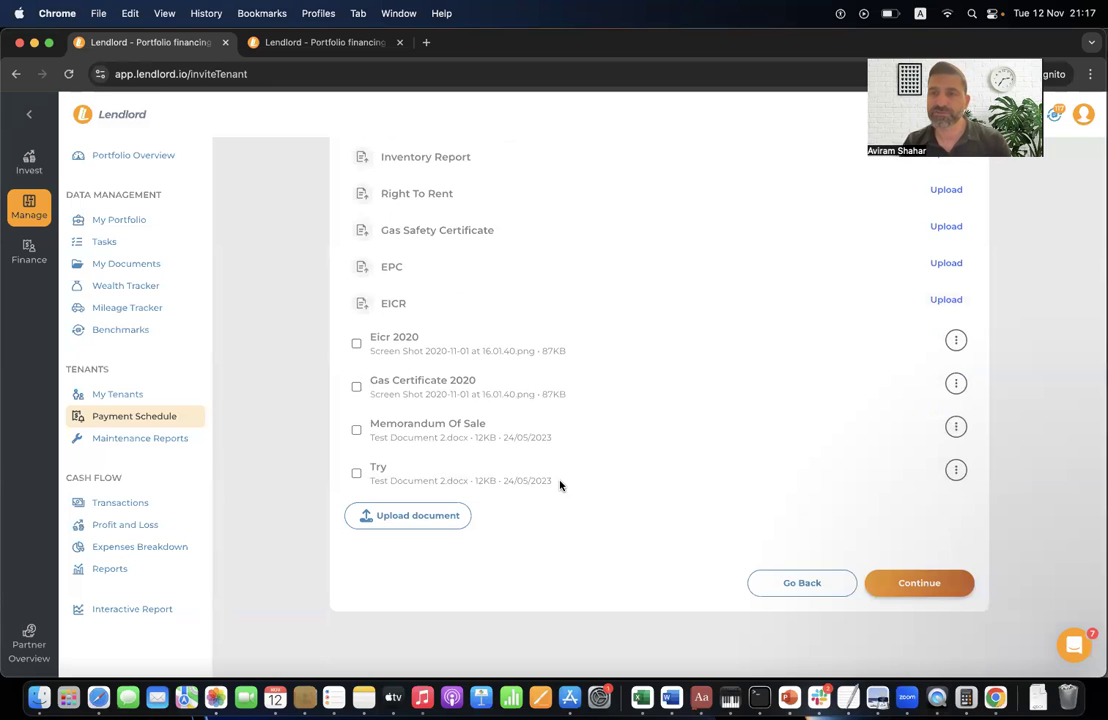
scroll(603, 408, "up", 5)
scroll(603, 408, "down", 5)
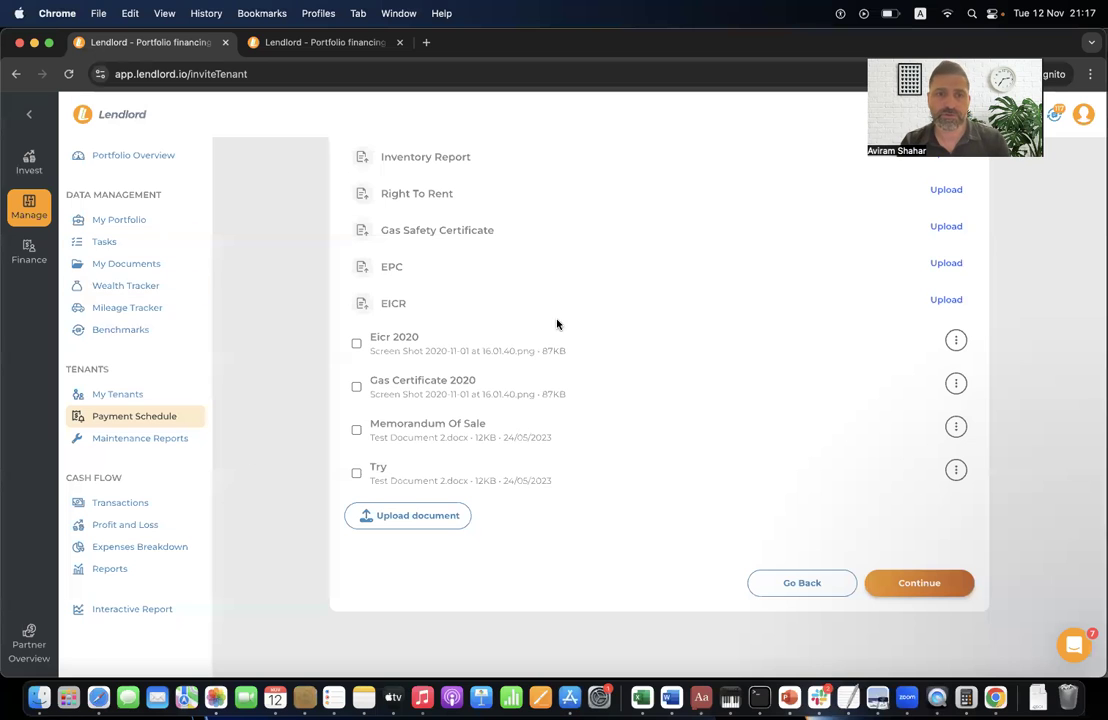
scroll(732, 344, "up", 5)
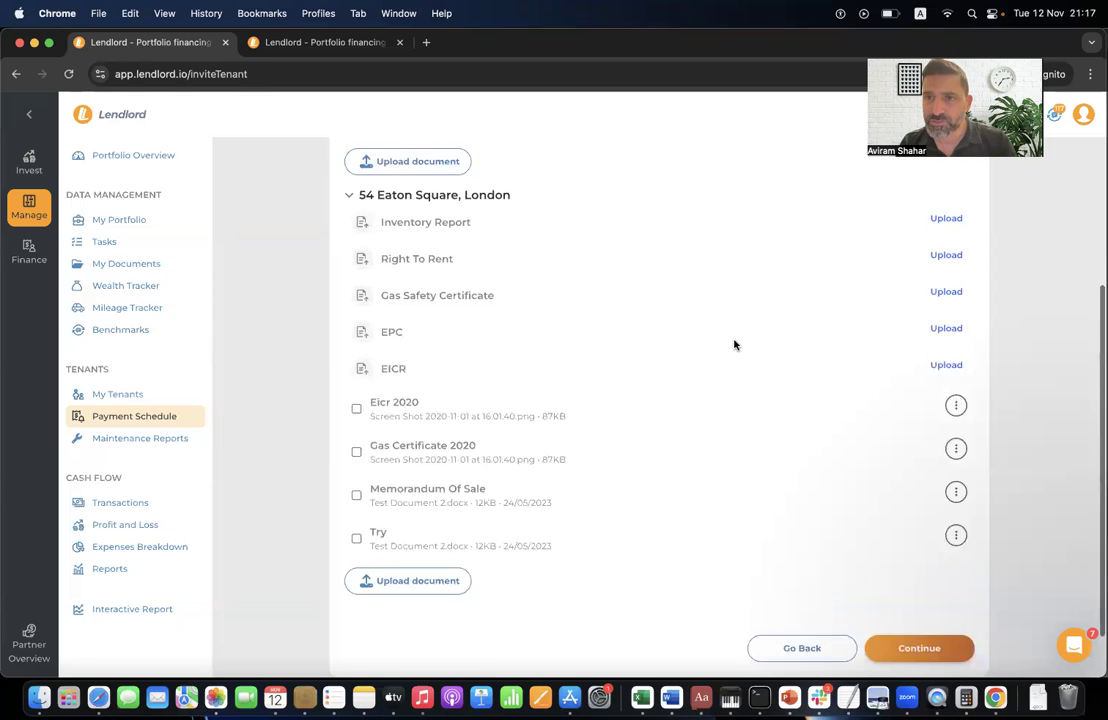
scroll(727, 313, "down", 5)
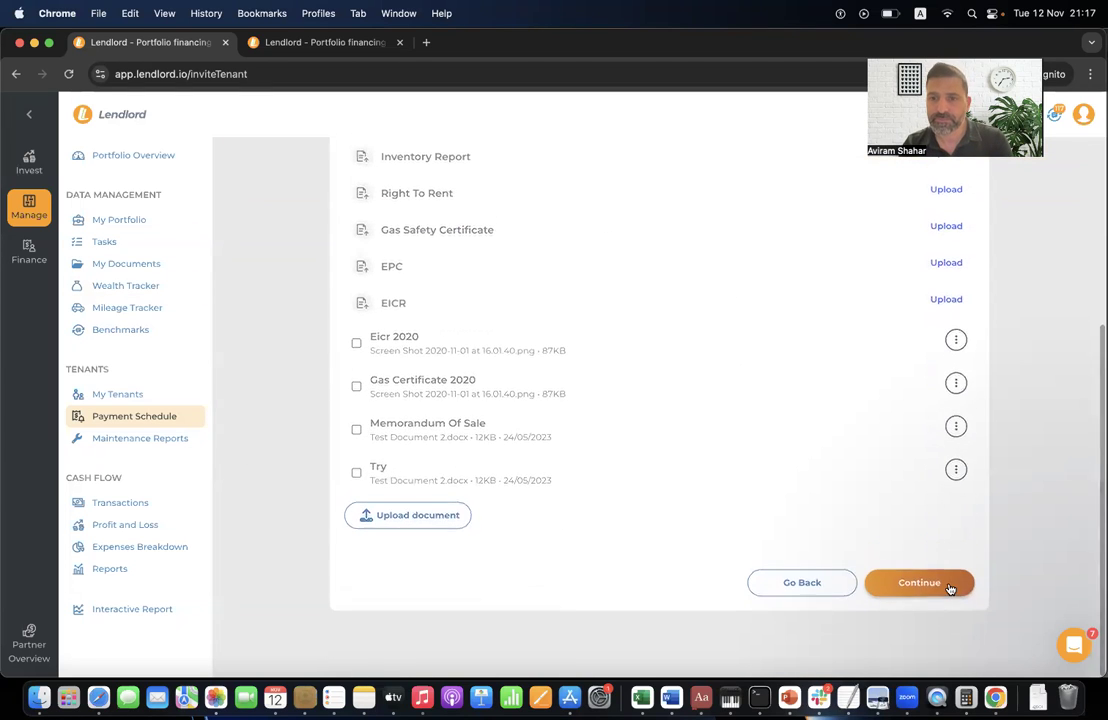
left_click(396, 388)
left_click(396, 428)
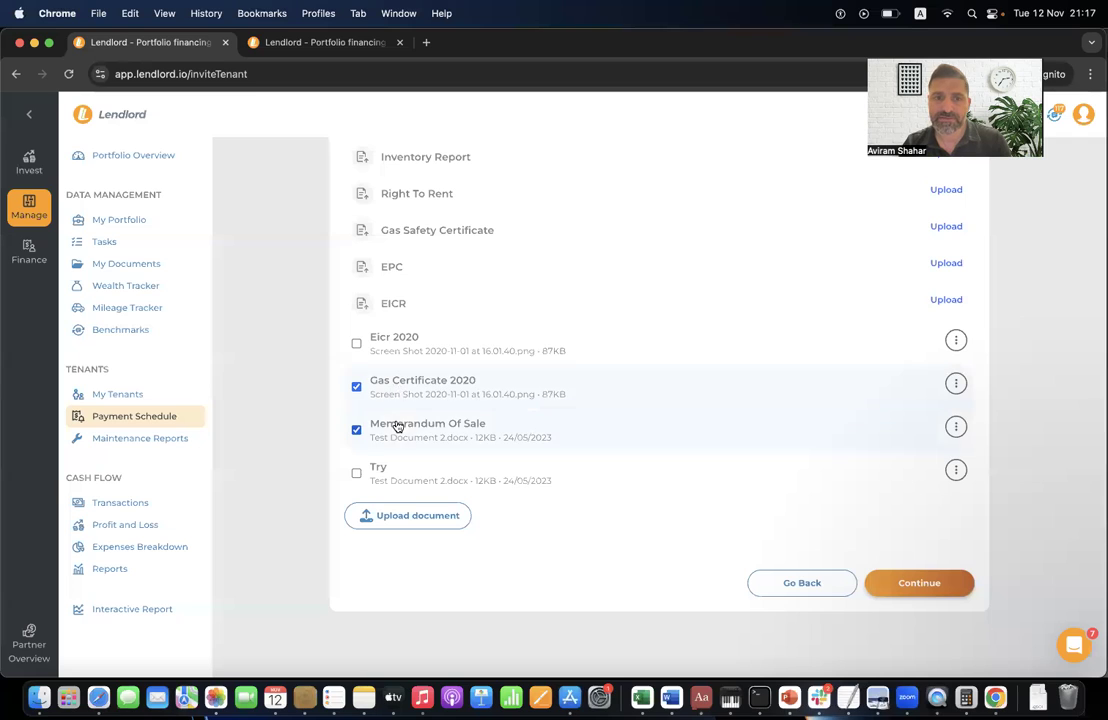
left_click(460, 430)
left_click(357, 473)
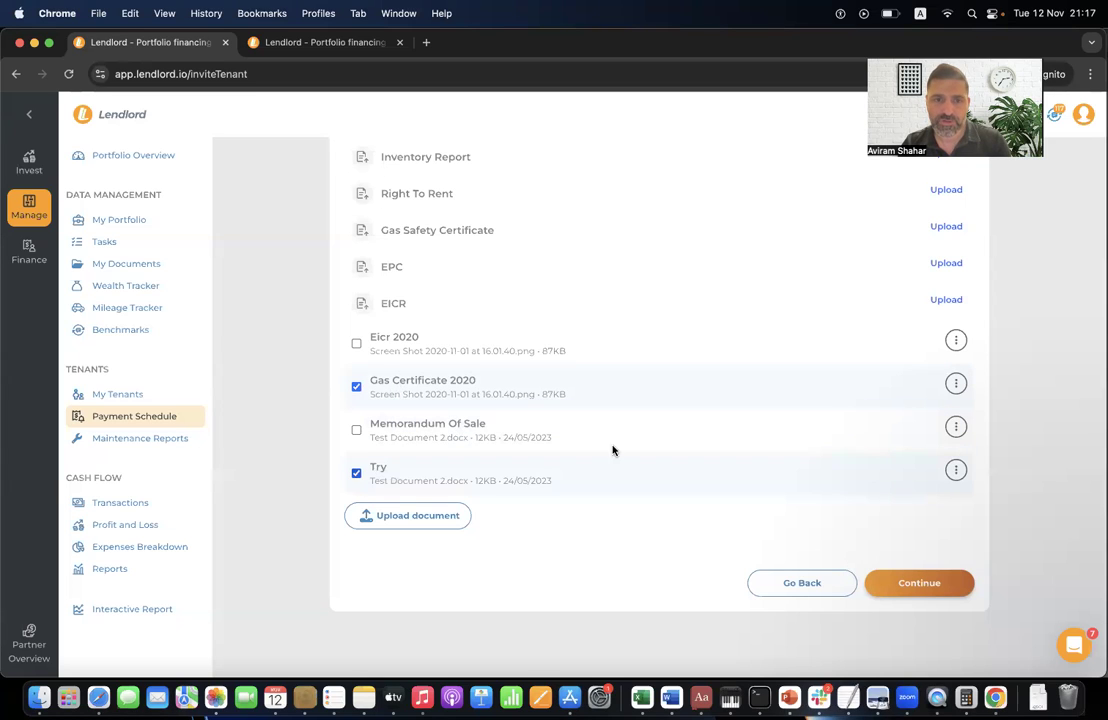
left_click(912, 583)
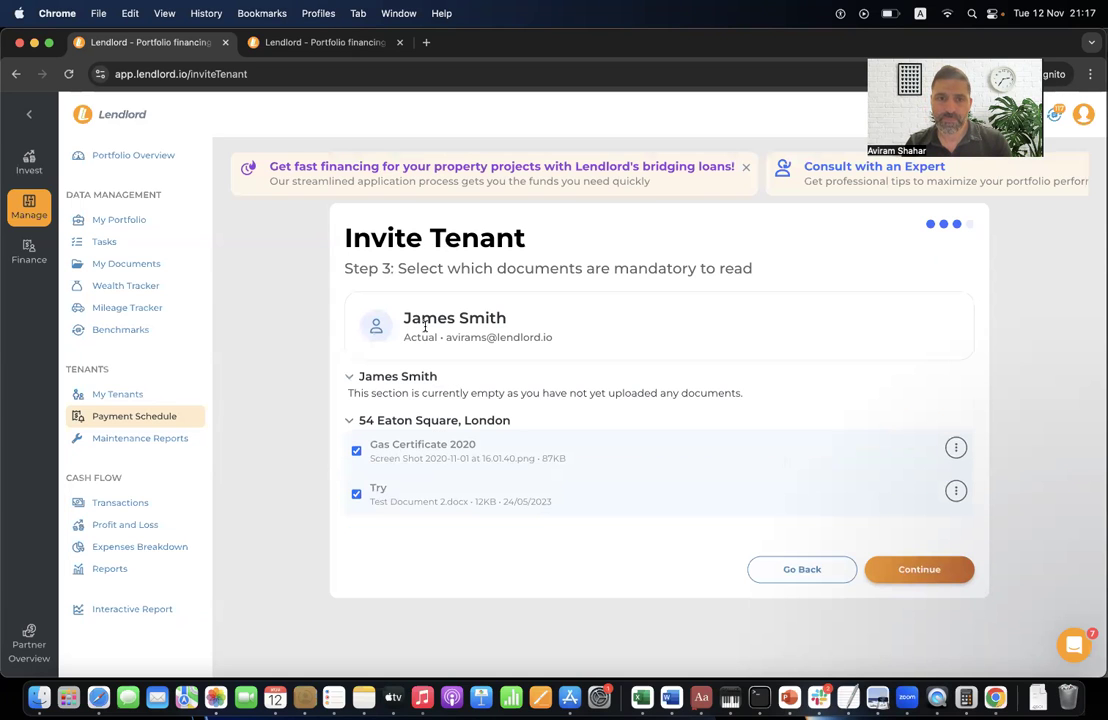
- Advance the invitation to the send form with 'Not this time' for payments, then return to Payment Schedule
left_click(909, 572)
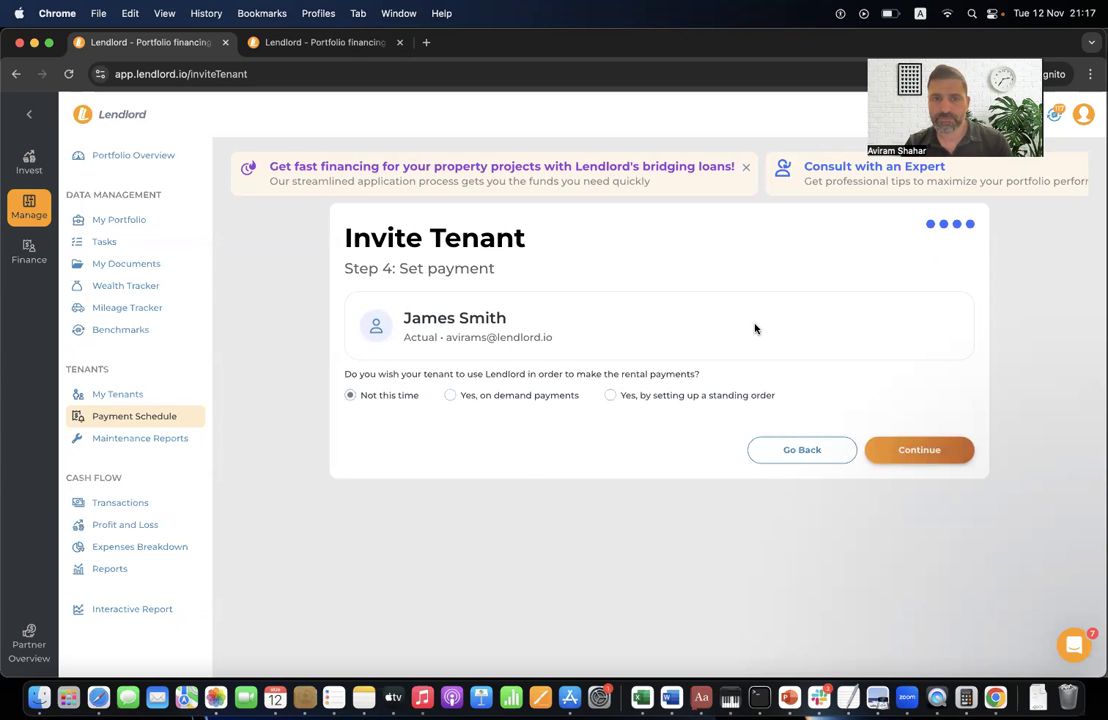
left_click(948, 455)
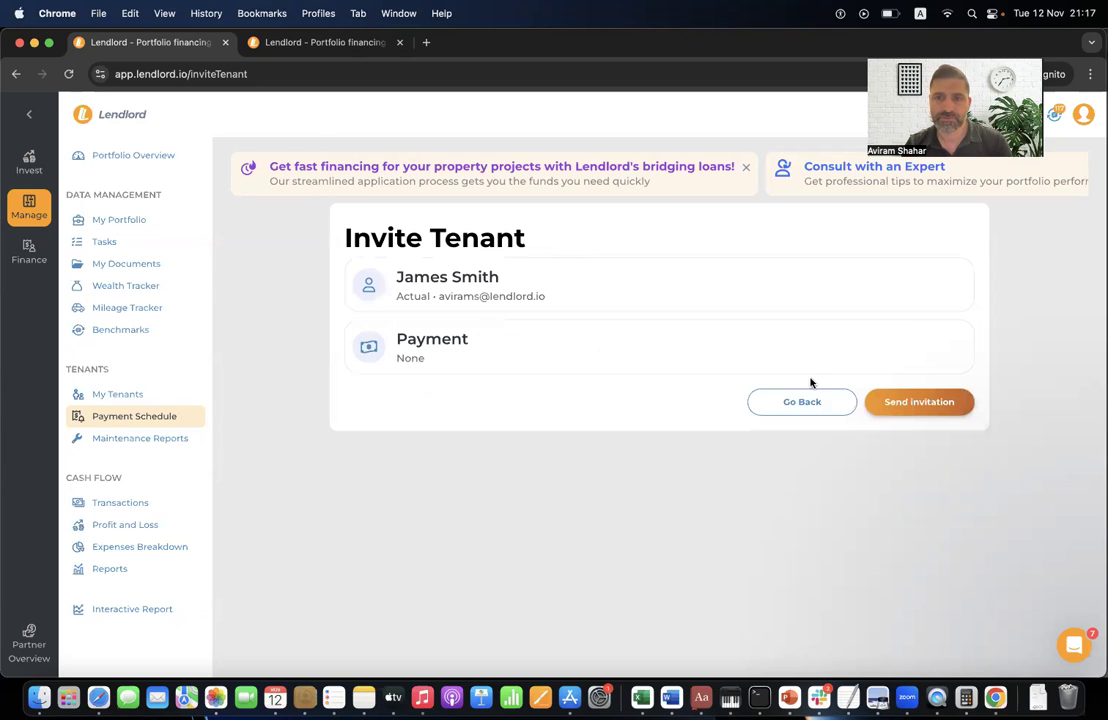
left_click(948, 410)
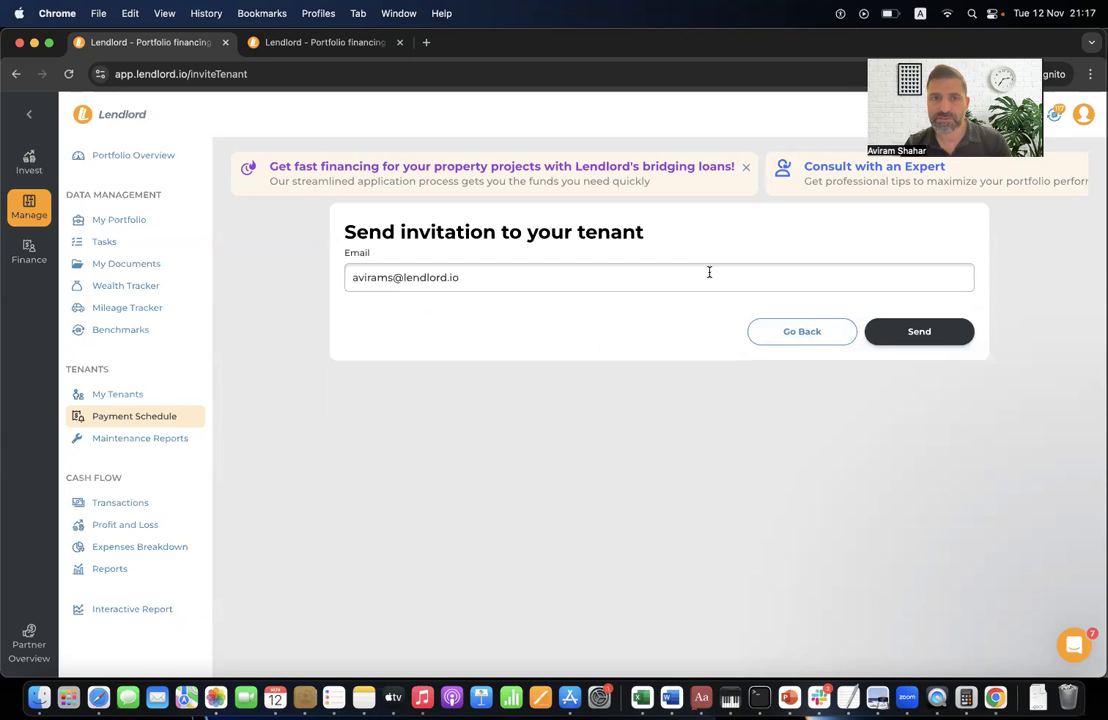
left_click(542, 288)
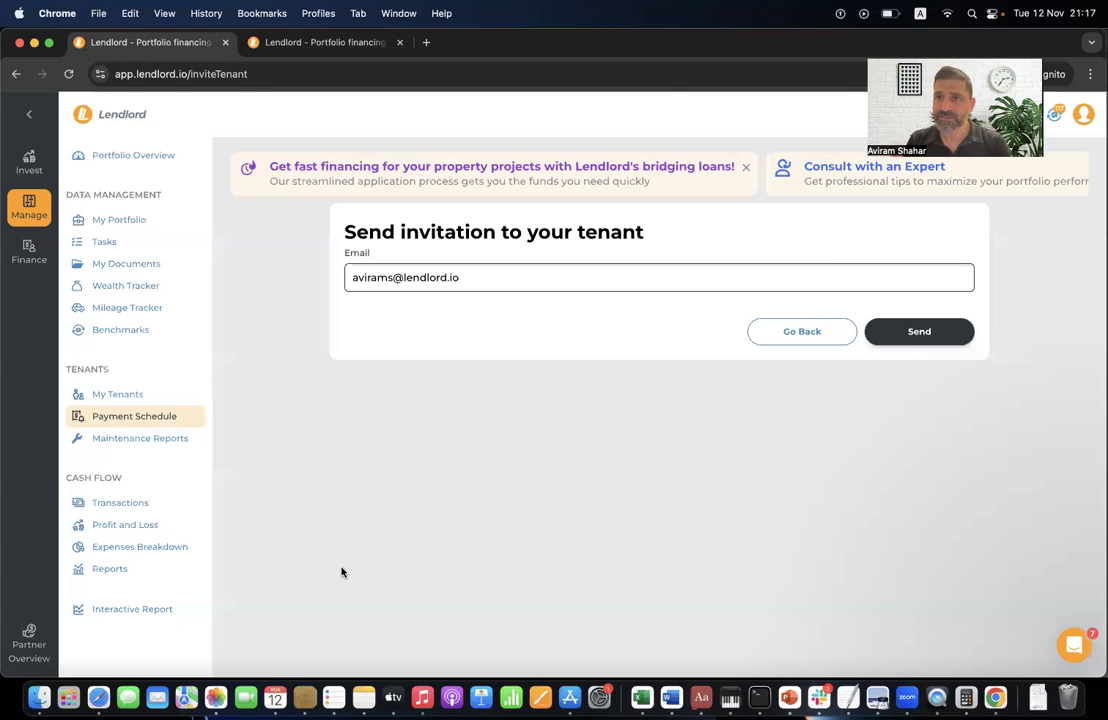
left_click(152, 416)
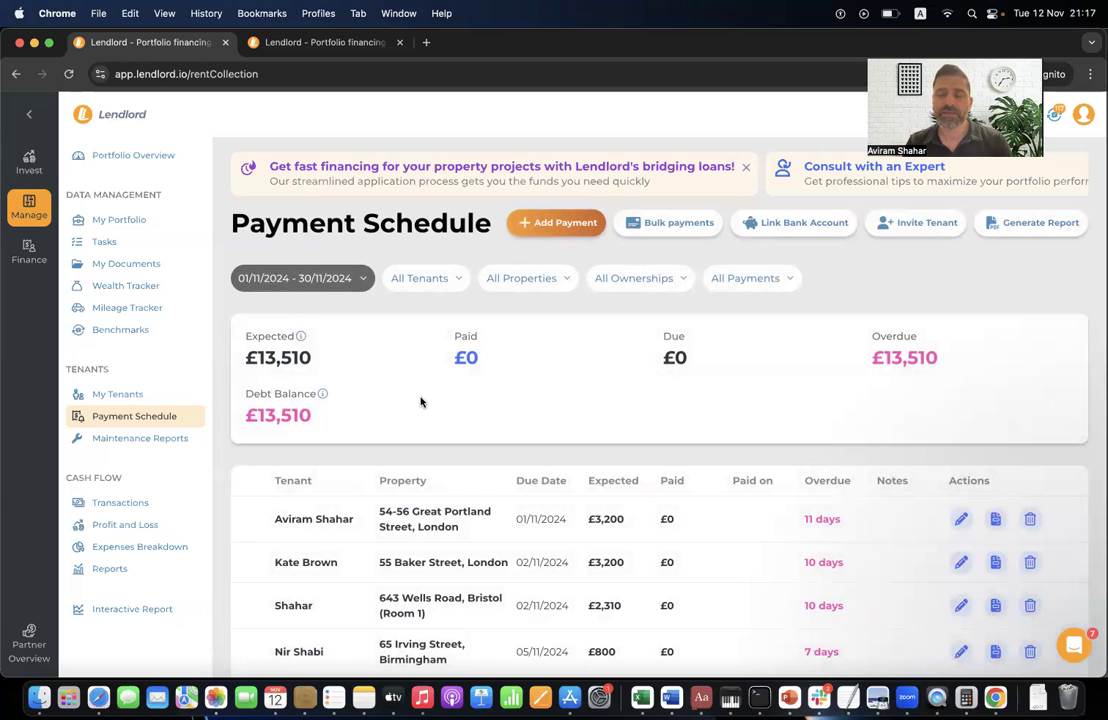
- Go to Maintenance Reports, which shows no tenant-created reports yet
left_click(128, 438)
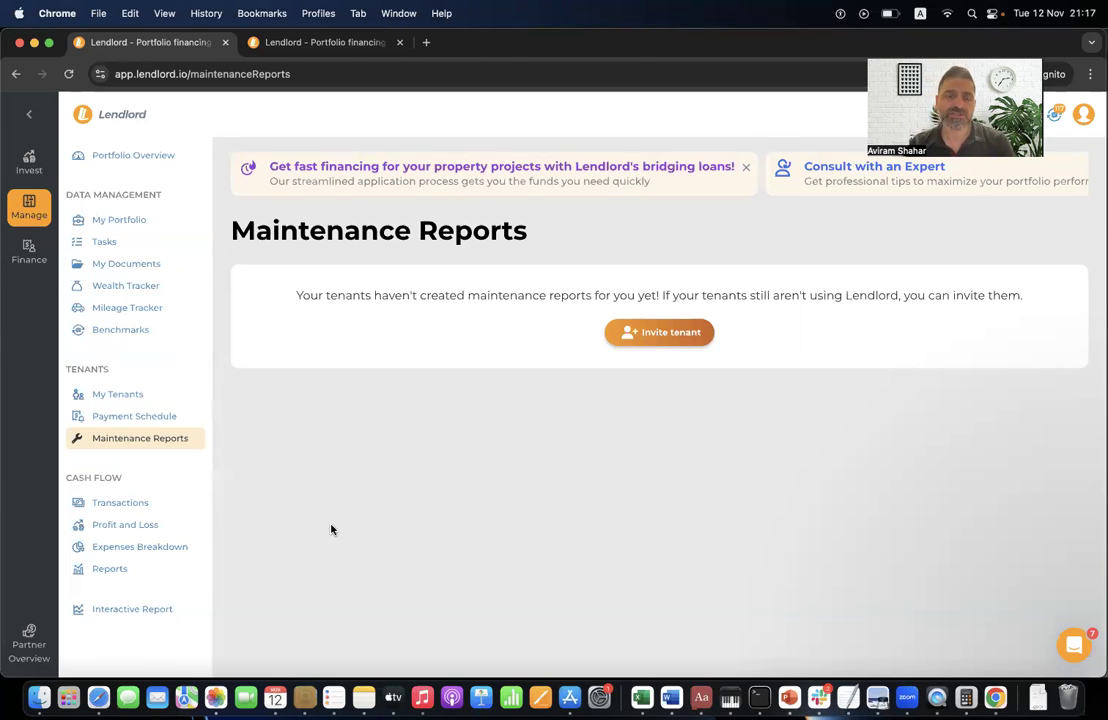
- Open Profit and Loss and dismiss the cash flow history popup
left_click(152, 525)
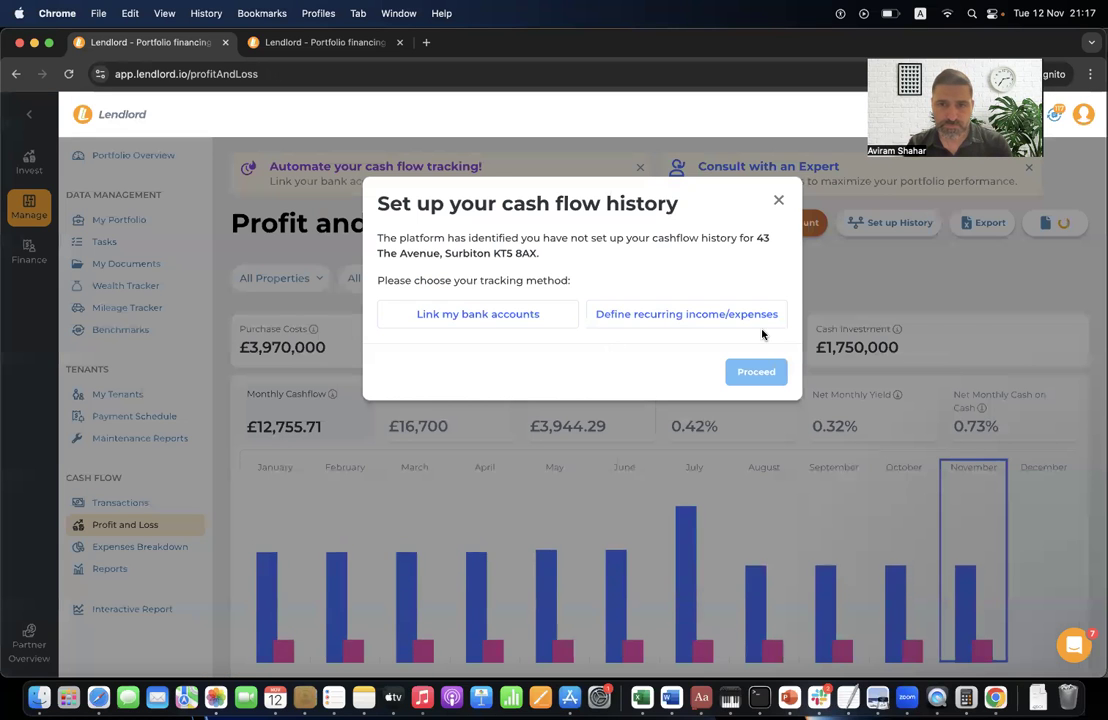
left_click(778, 200)
scroll(795, 440, "down", 3)
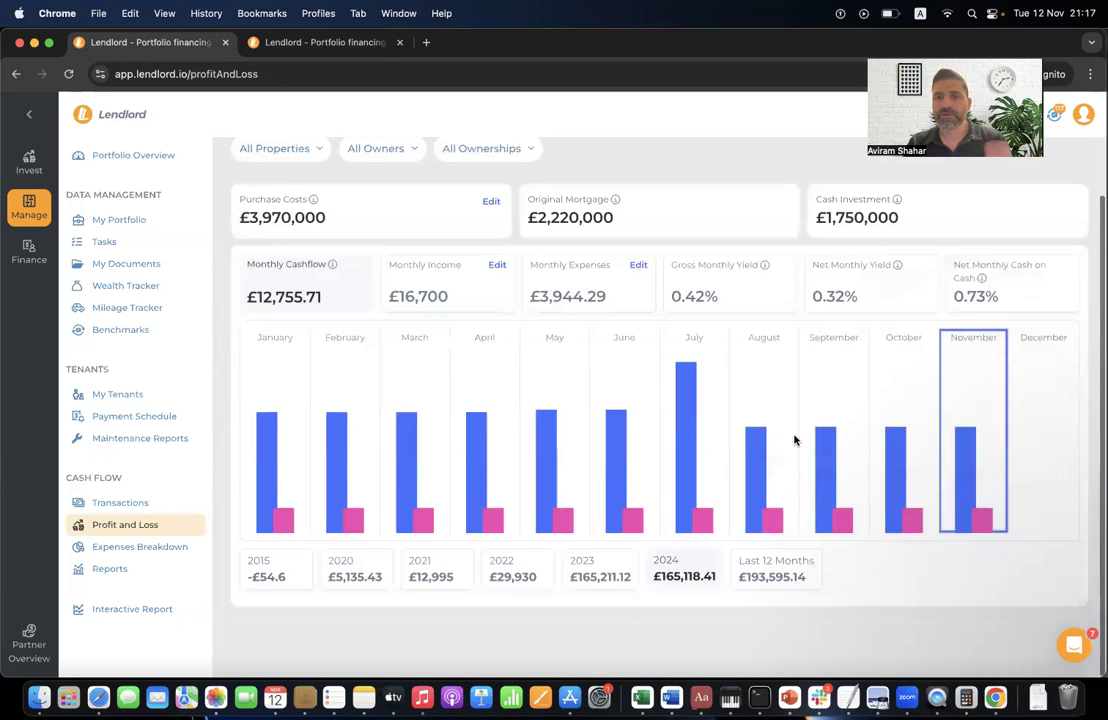
scroll(795, 440, "up", 3)
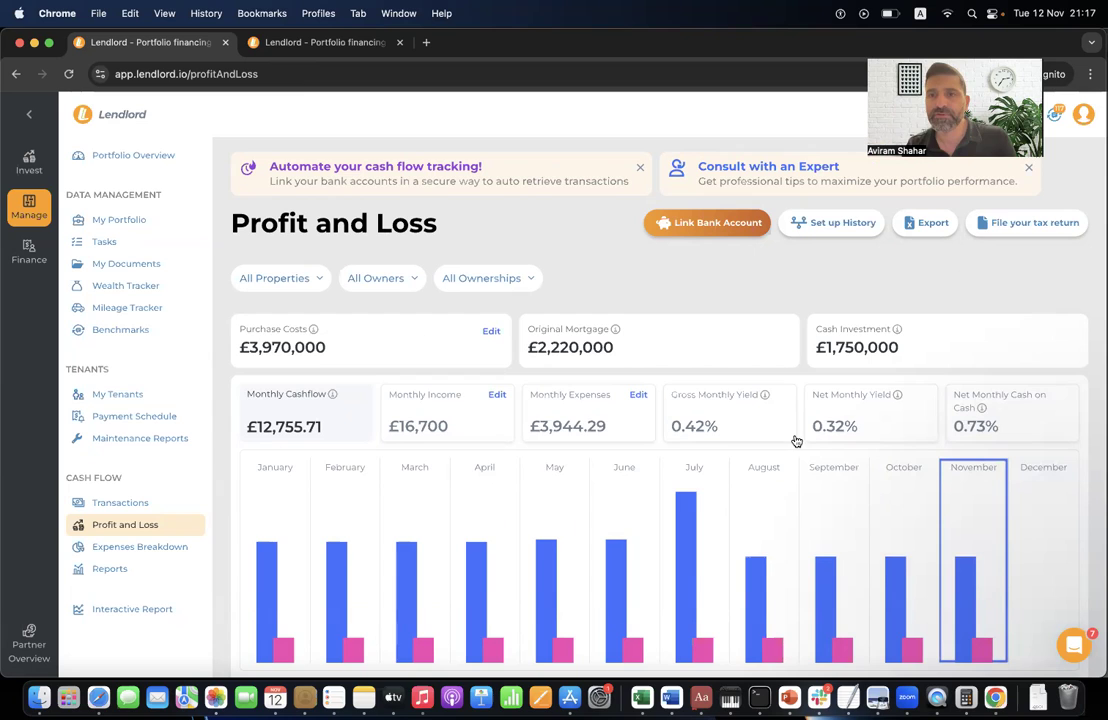
left_click(308, 280)
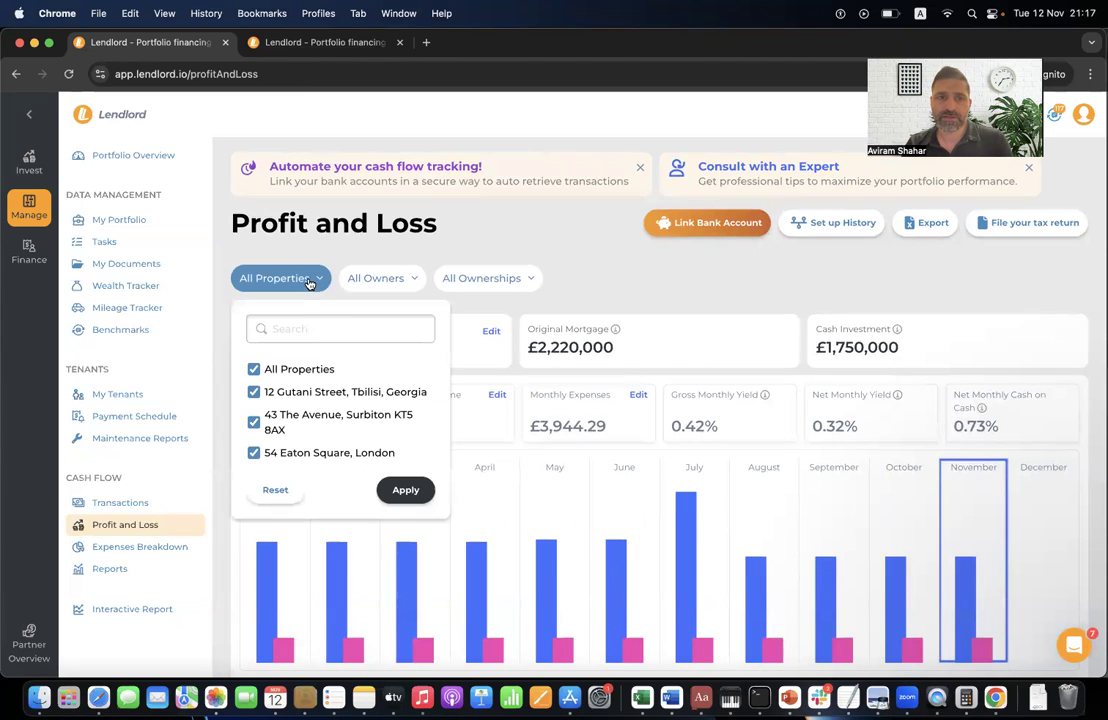
left_click(276, 367)
left_click(279, 390)
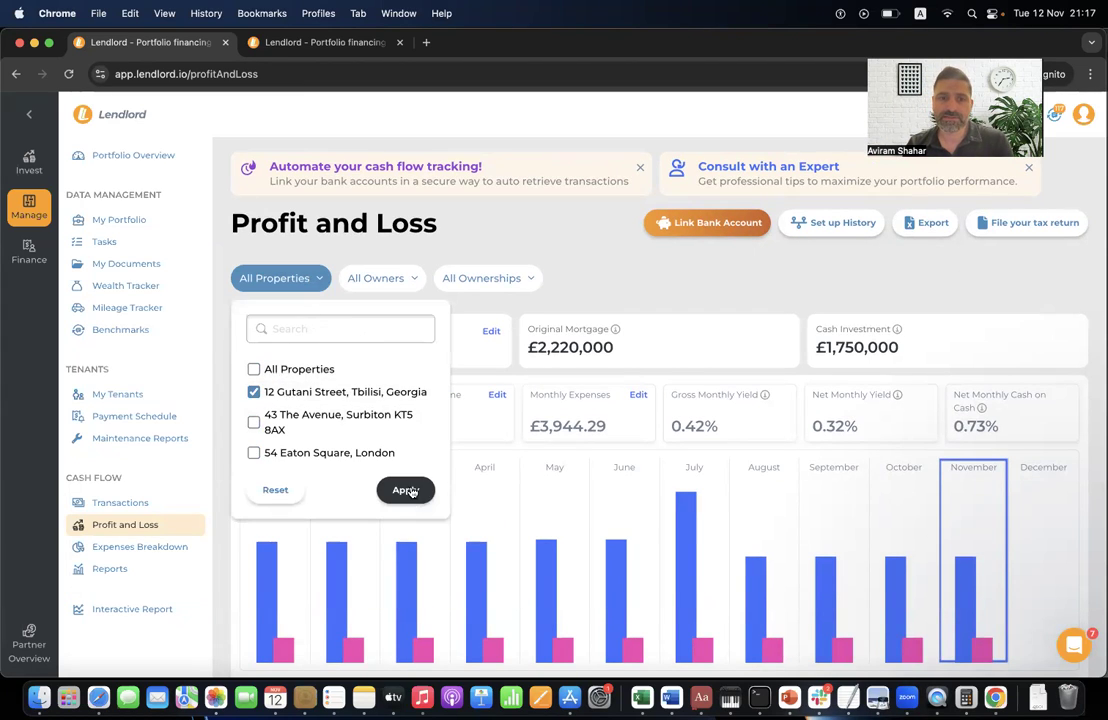
left_click(400, 489)
left_click(330, 280)
left_click(300, 420)
left_click(297, 453)
left_click(403, 490)
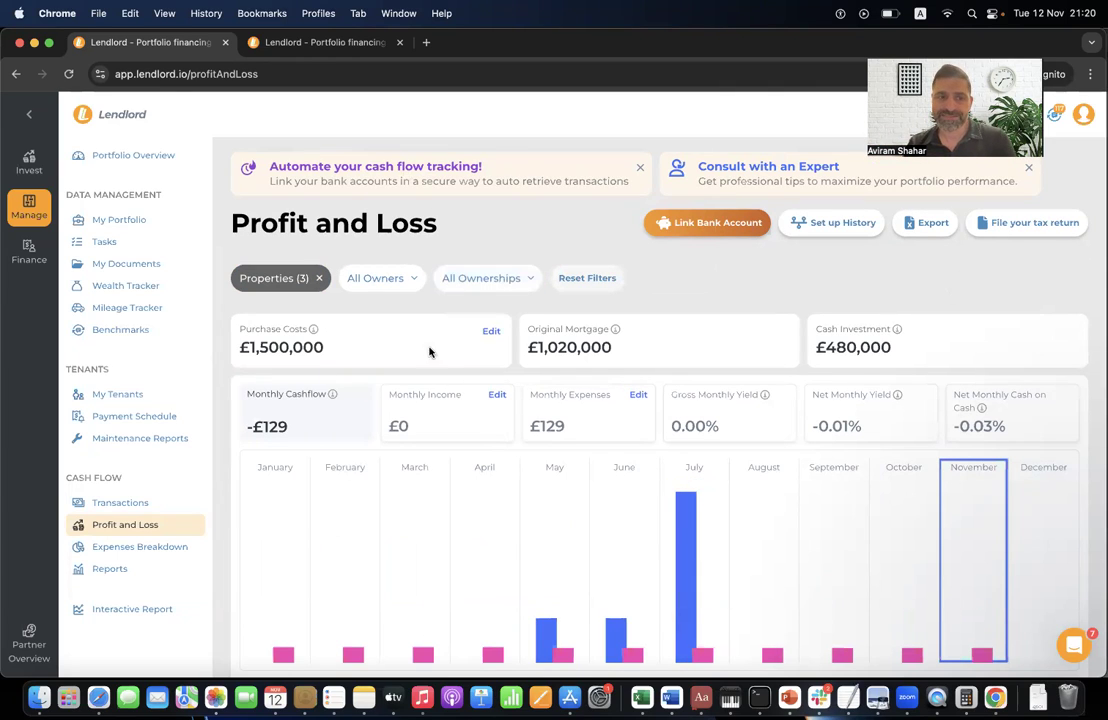
left_click(138, 501)
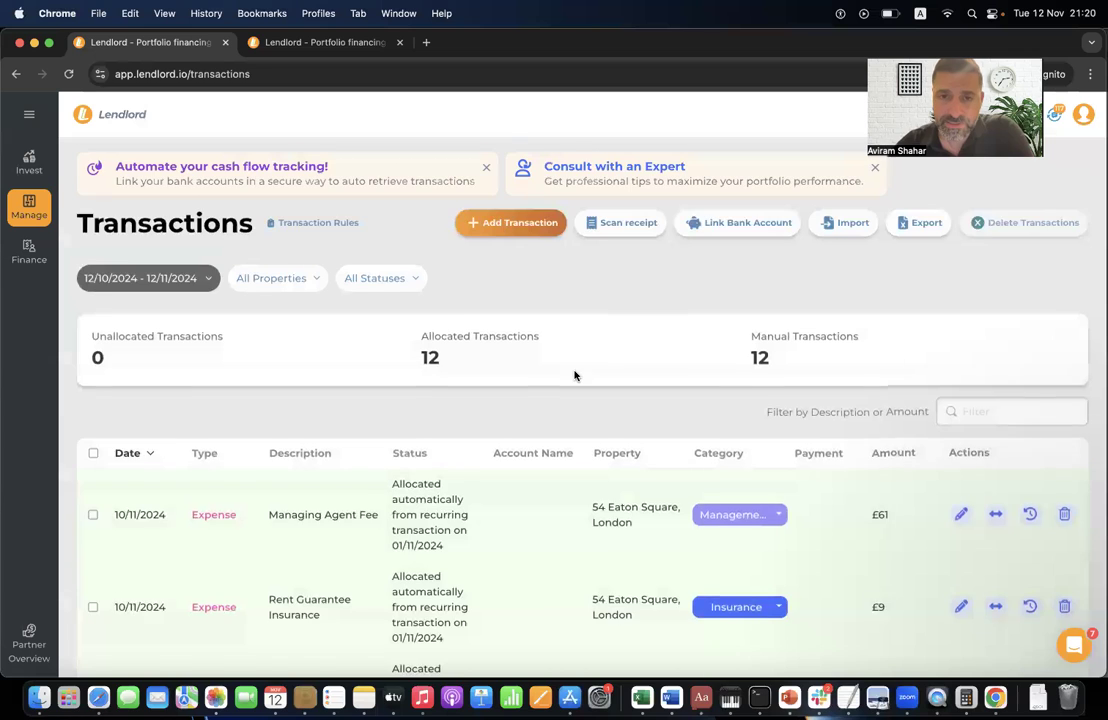
- Open the Add Transaction form and close it without adding anything
scroll(574, 373, "down", 2)
scroll(556, 319, "up", 2)
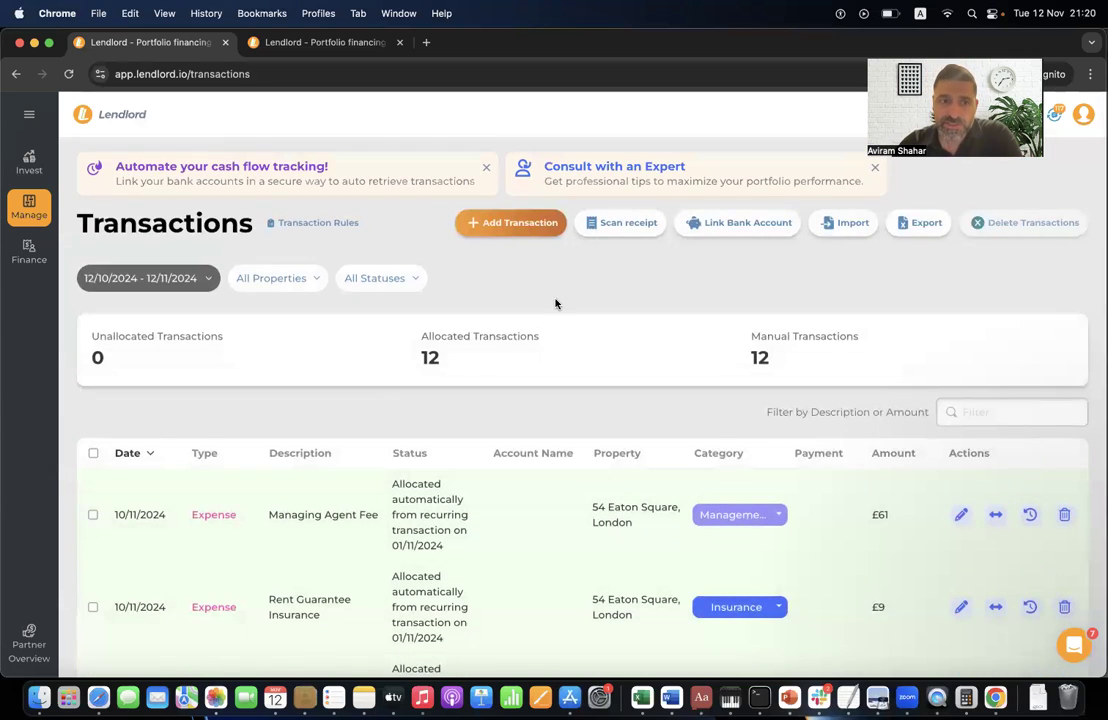
left_click(535, 223)
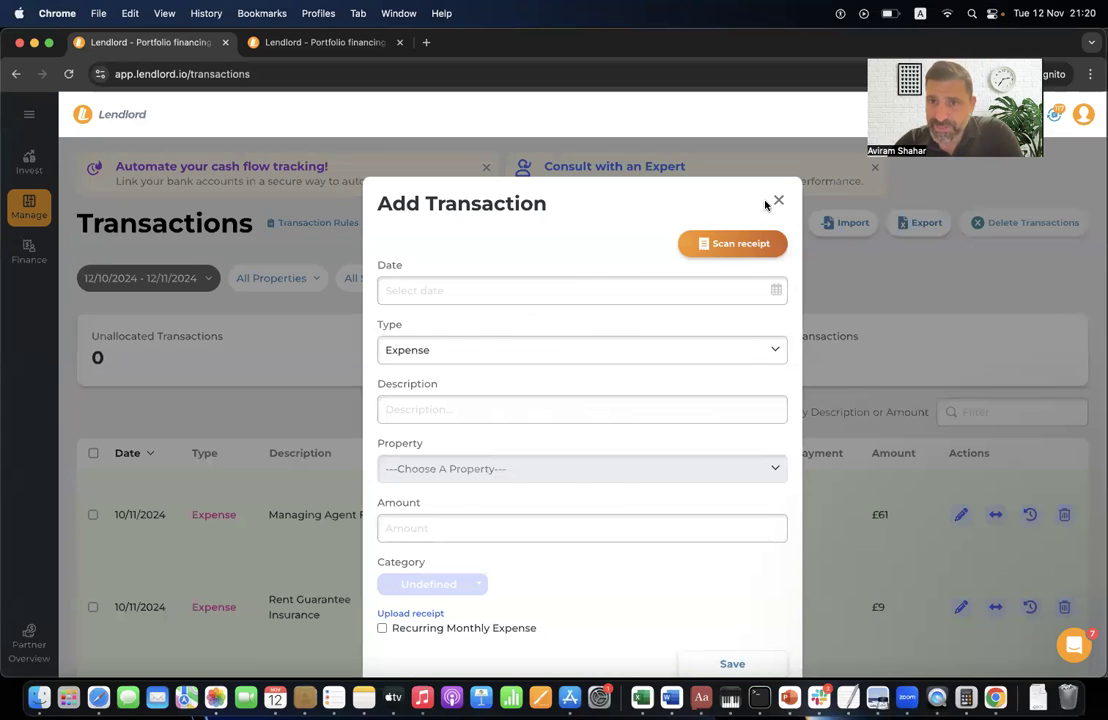
left_click(778, 201)
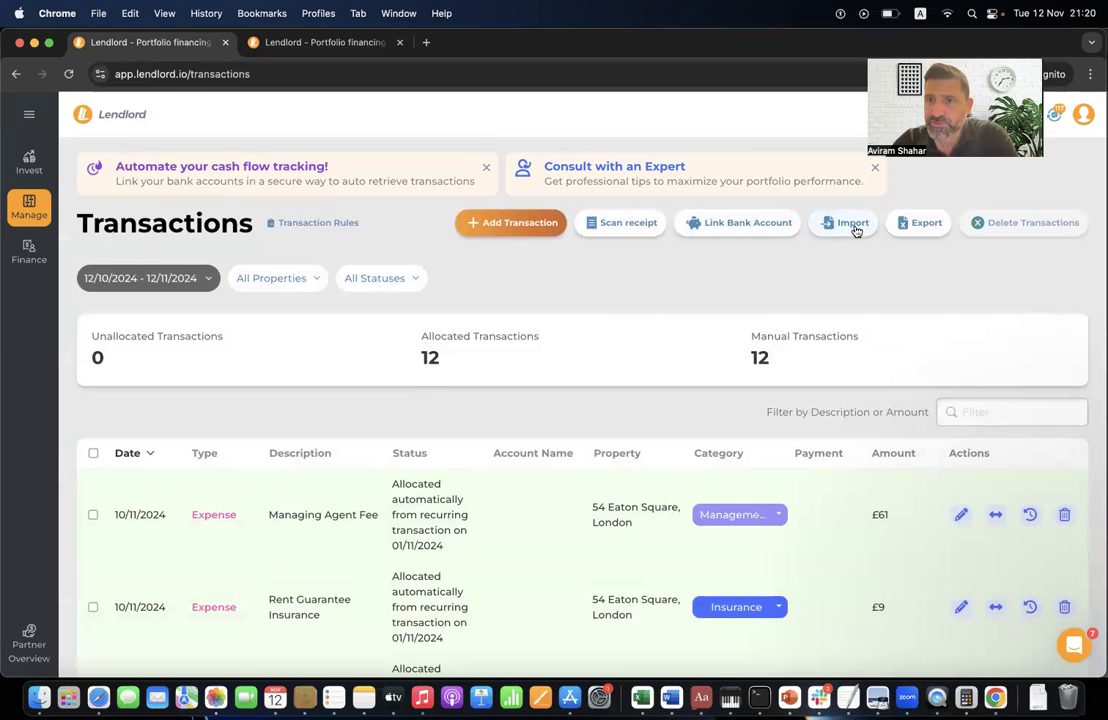
- Inspect the Managing Agent Fee edit form unsaved, then bring up the Link your Bank dialog
scroll(770, 352, "down", 2)
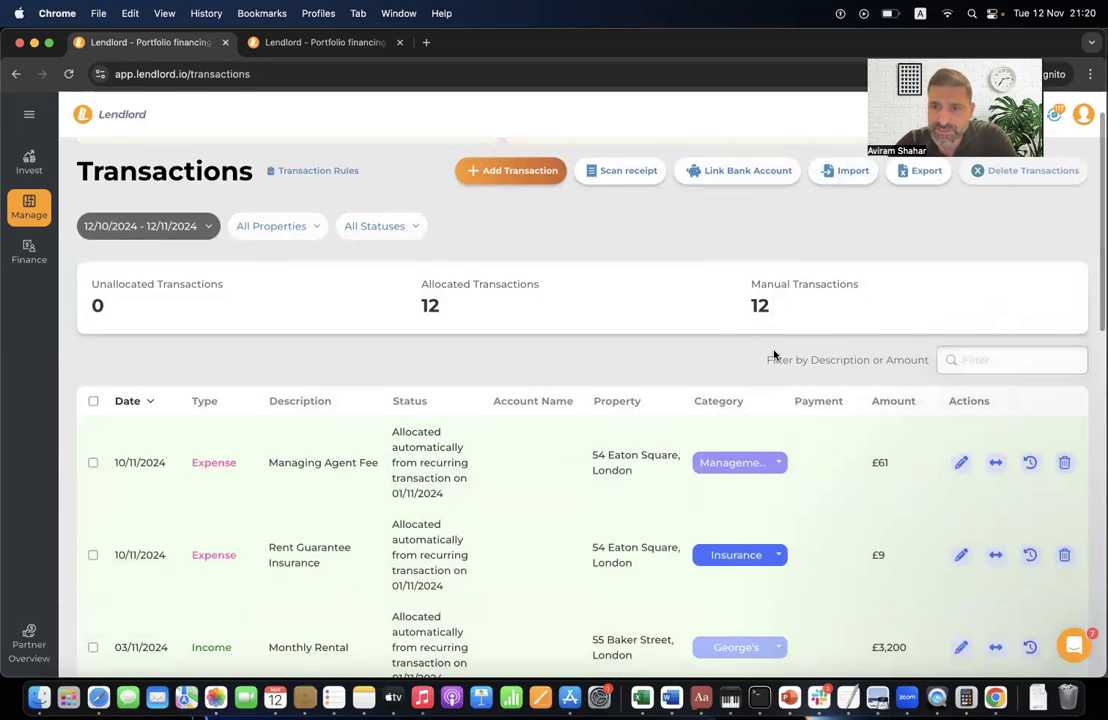
left_click(961, 462)
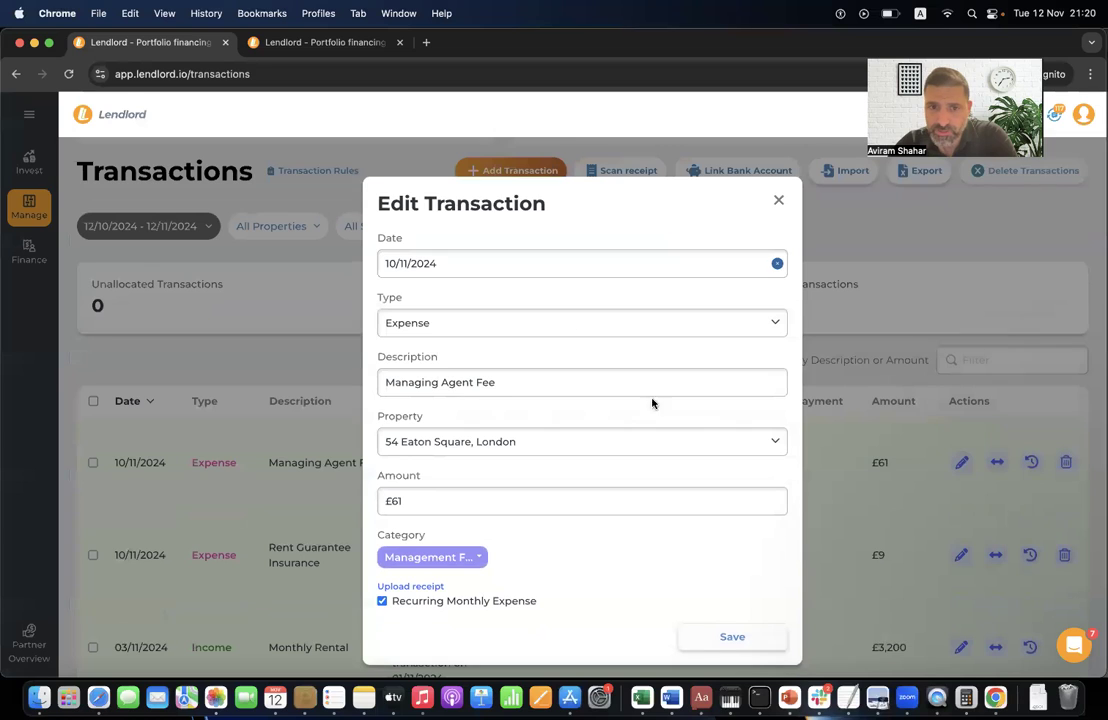
left_click(468, 445)
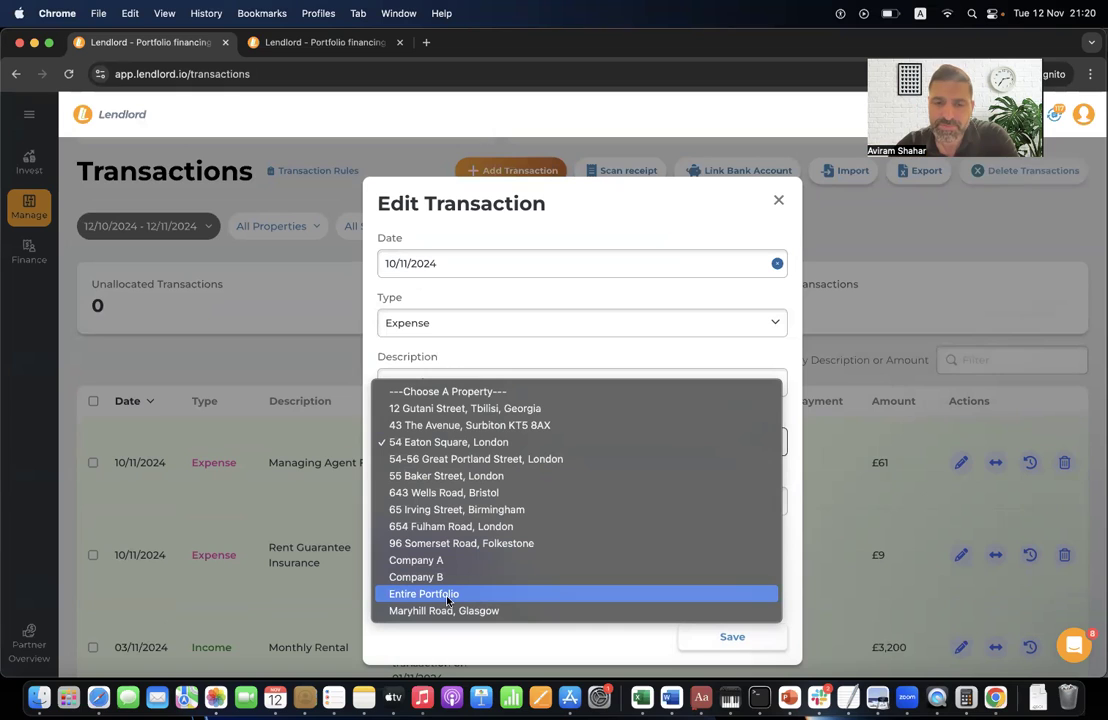
left_click(577, 222)
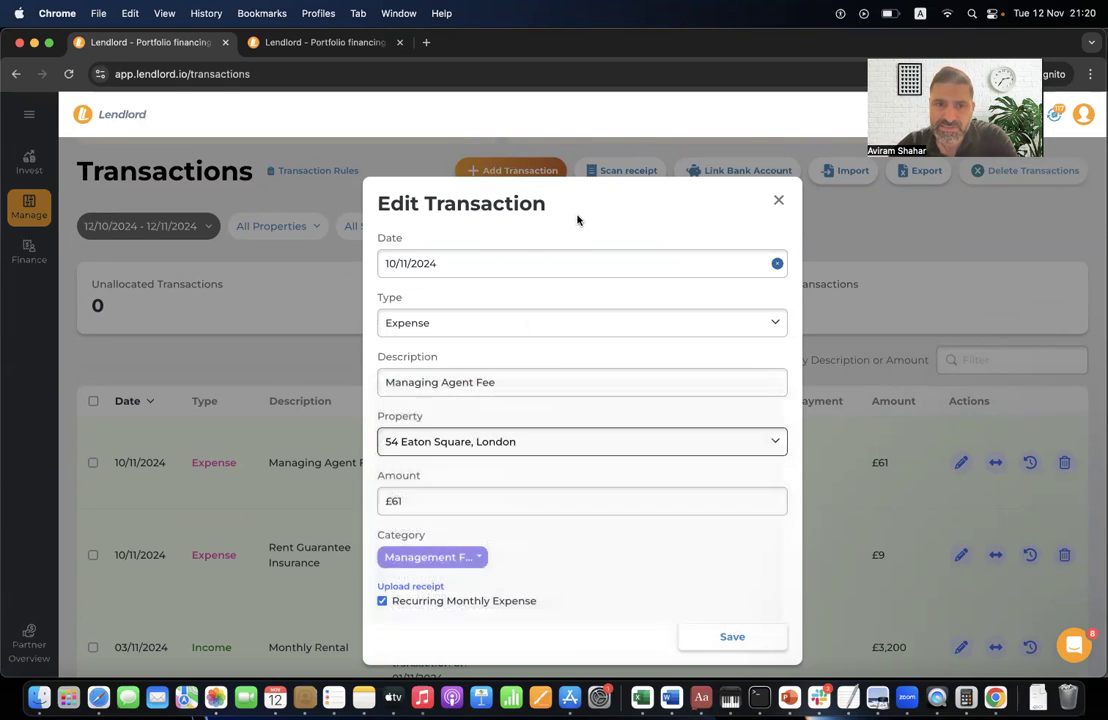
left_click(448, 560)
left_click(563, 556)
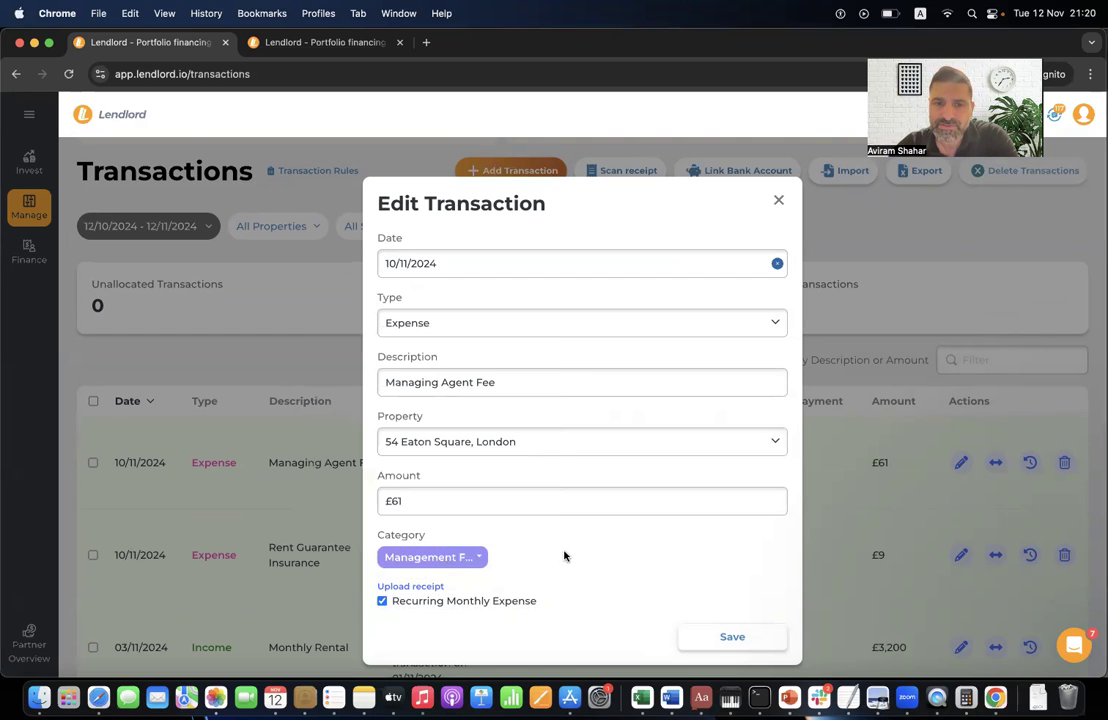
left_click(778, 201)
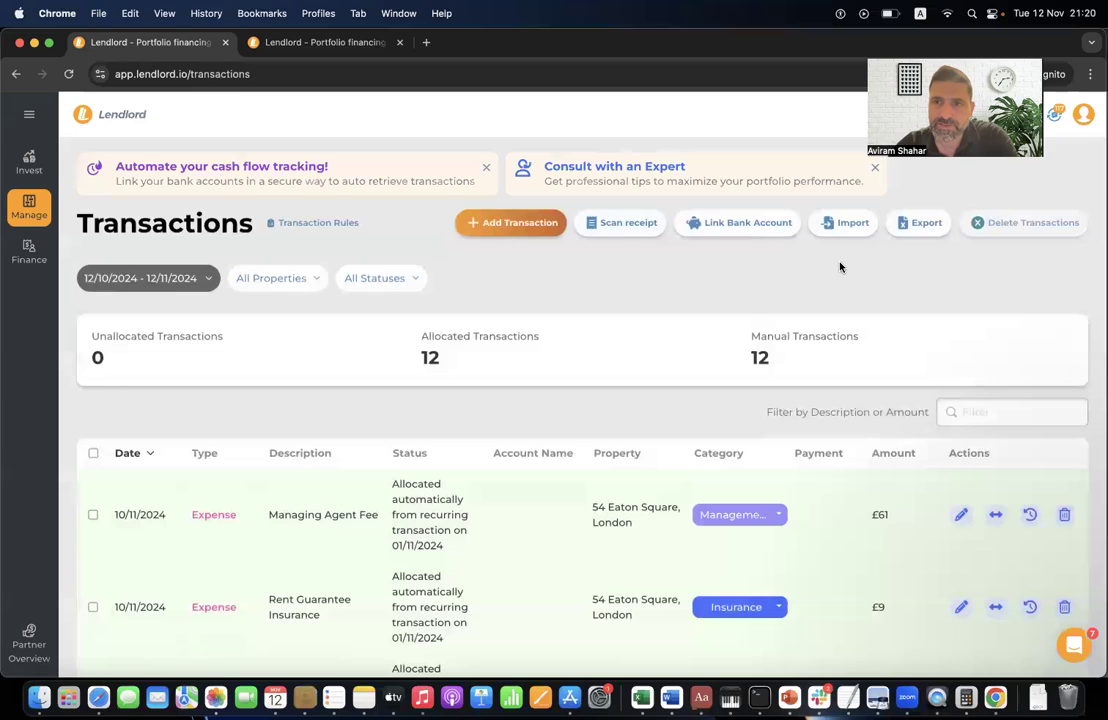
left_click(749, 224)
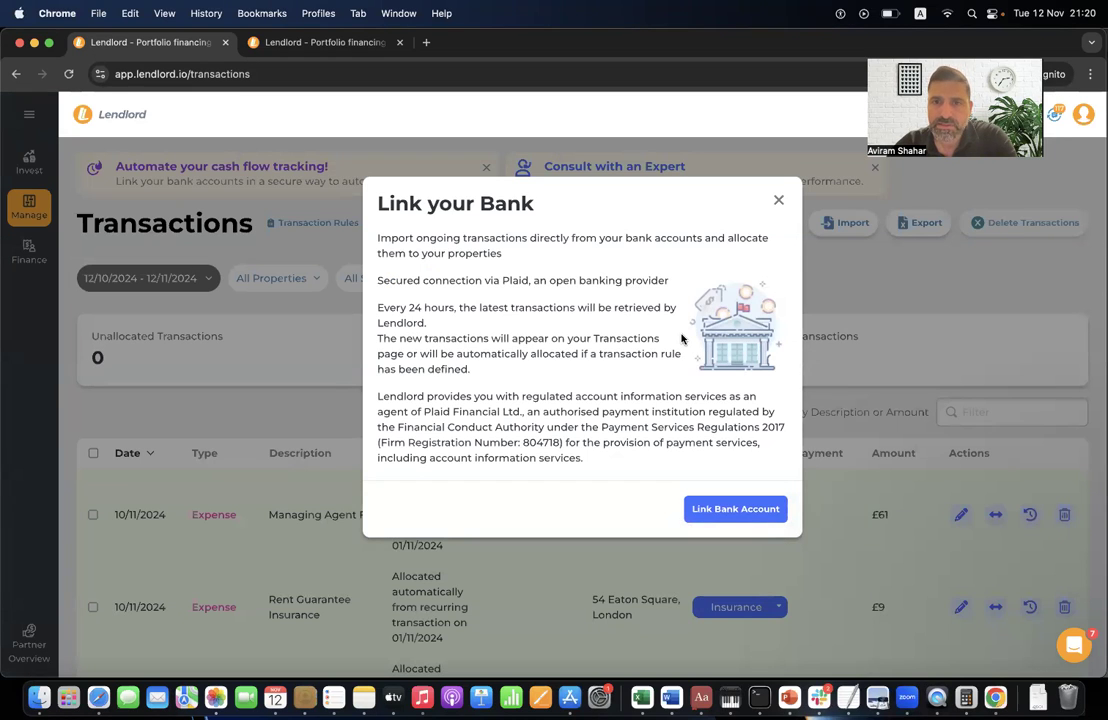
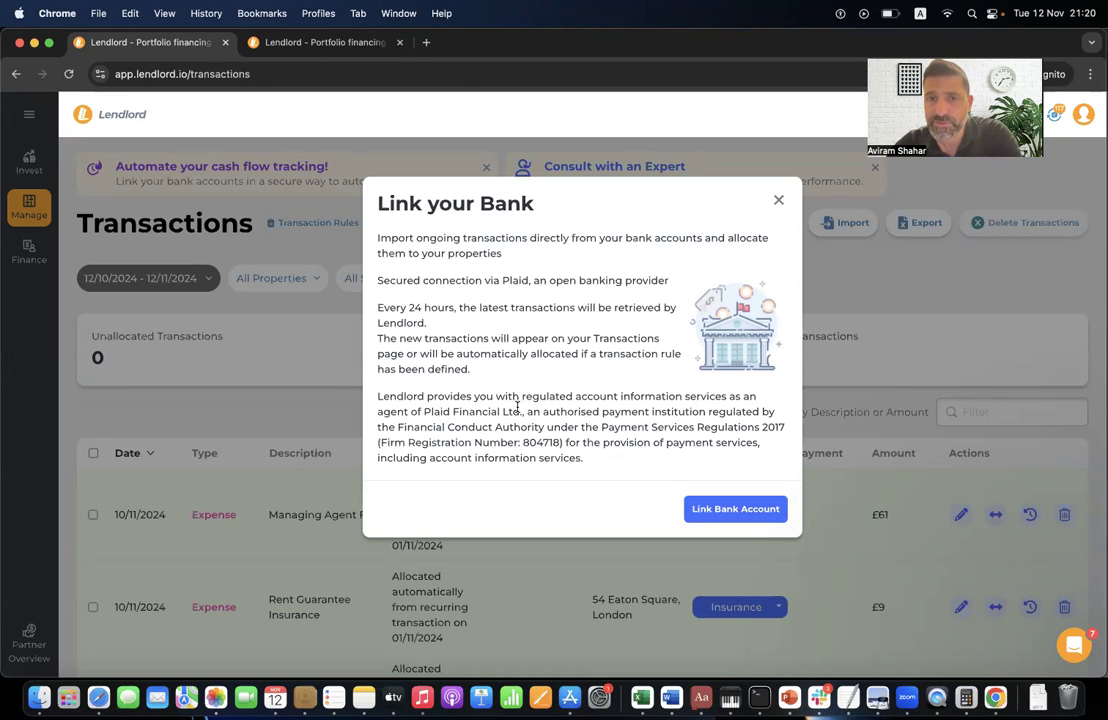
- Abandon the Plaid bank connection window and reload the Transactions page
left_click(758, 520)
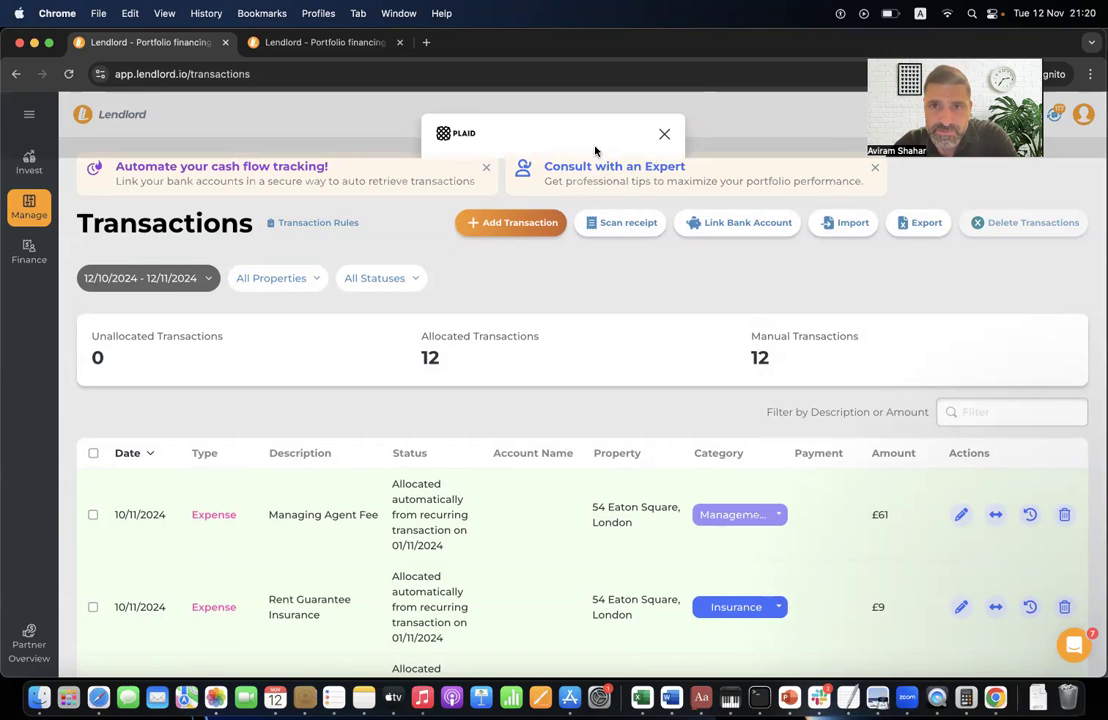
left_click(664, 134)
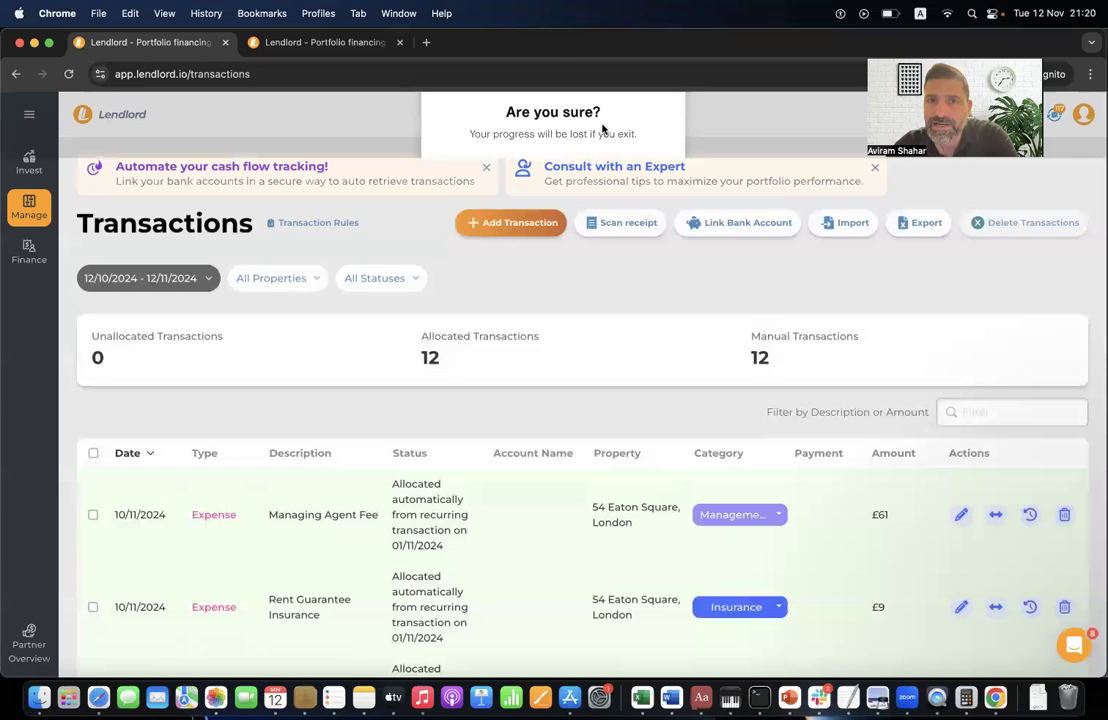
left_click(284, 75)
key("Return")
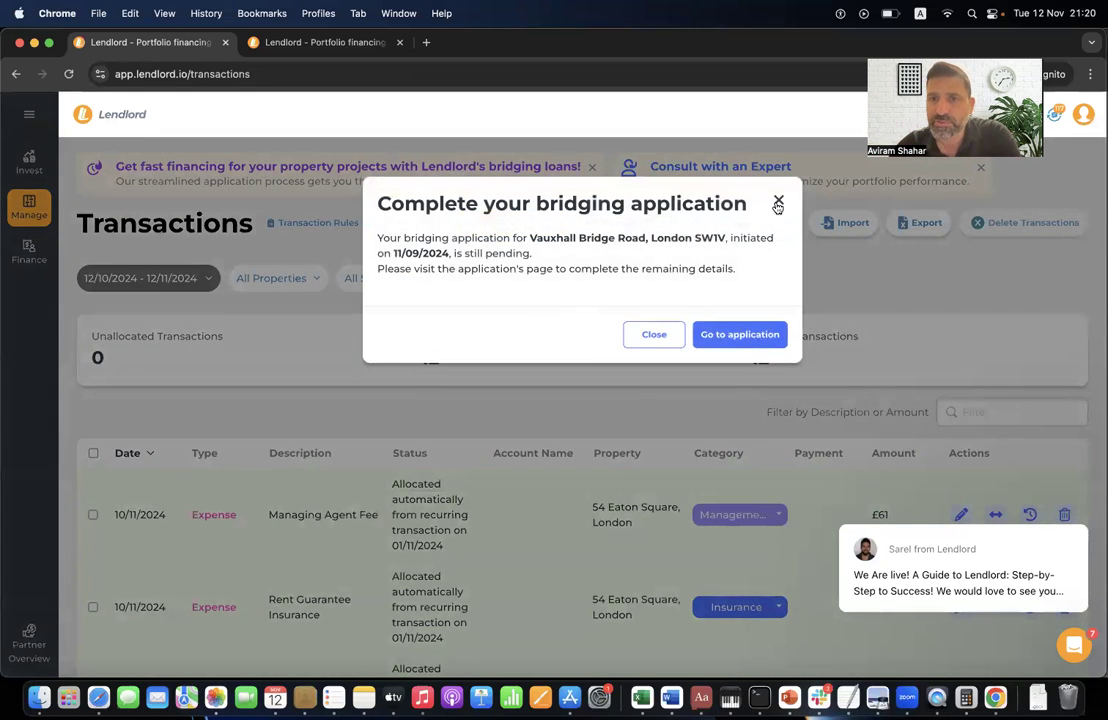
- Dismiss the bridging application reminder and check the 12 allocated transactions
left_click(778, 205)
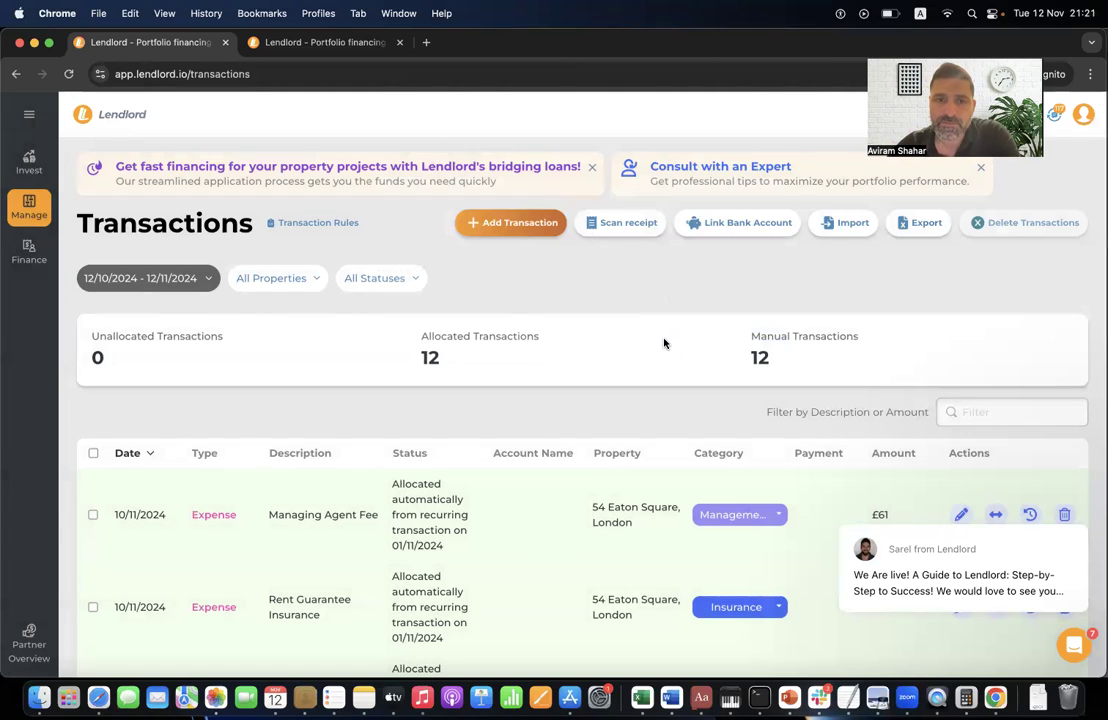
scroll(663, 344, "down", 15)
scroll(663, 344, "up", 15)
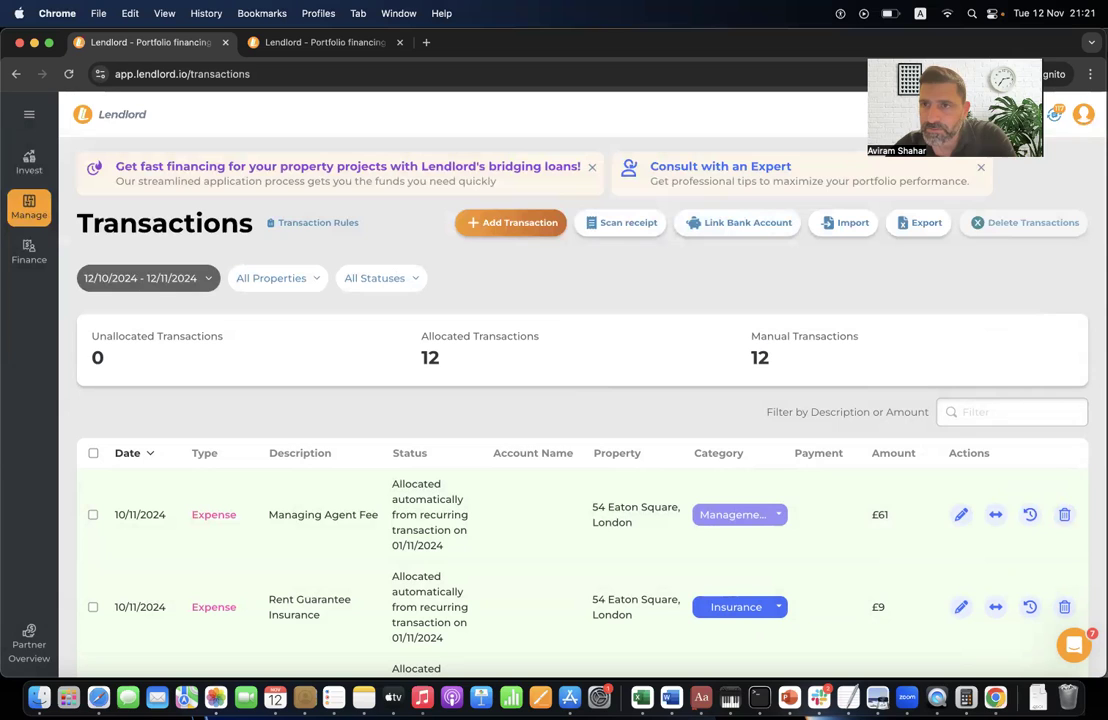
- Play and pause the 'How to link a bank account' video tutorial, then close the tutorials
left_click(991, 116)
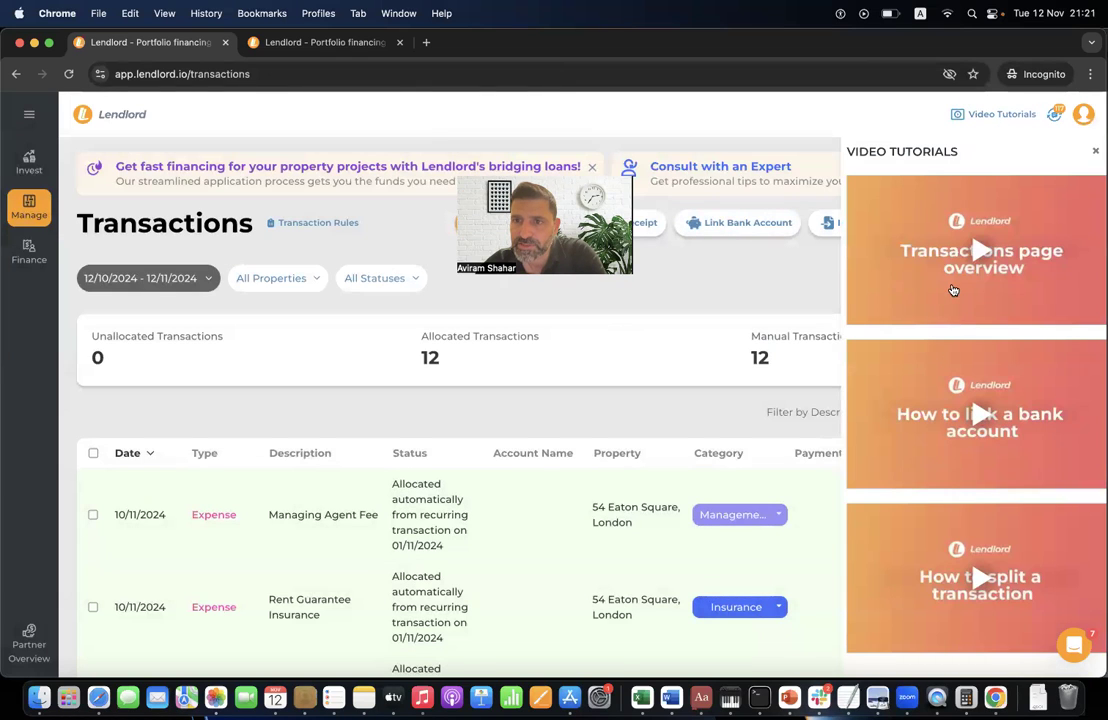
scroll(953, 295, "down", 2)
left_click(982, 423)
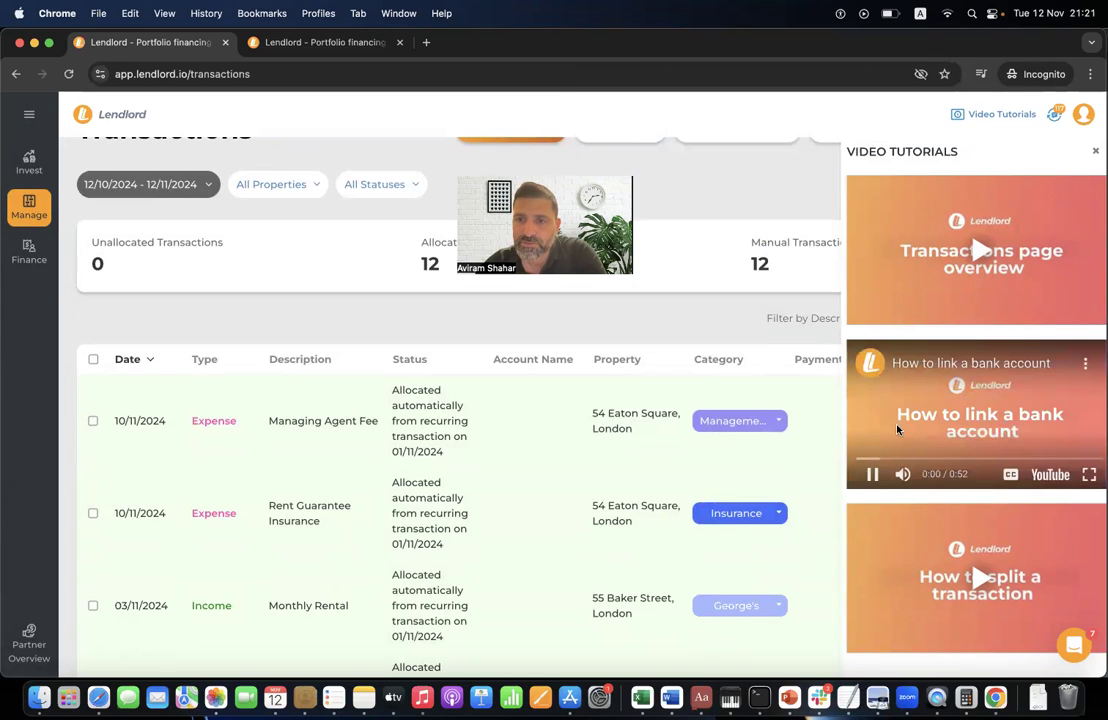
left_click(872, 475)
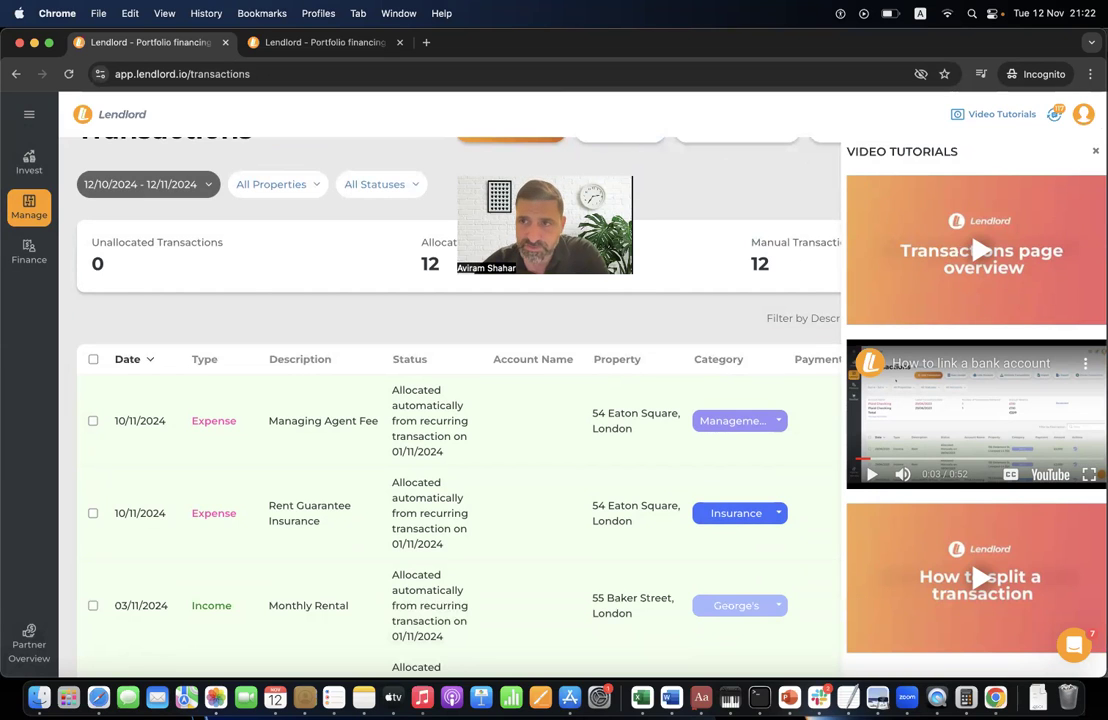
left_click(1094, 148)
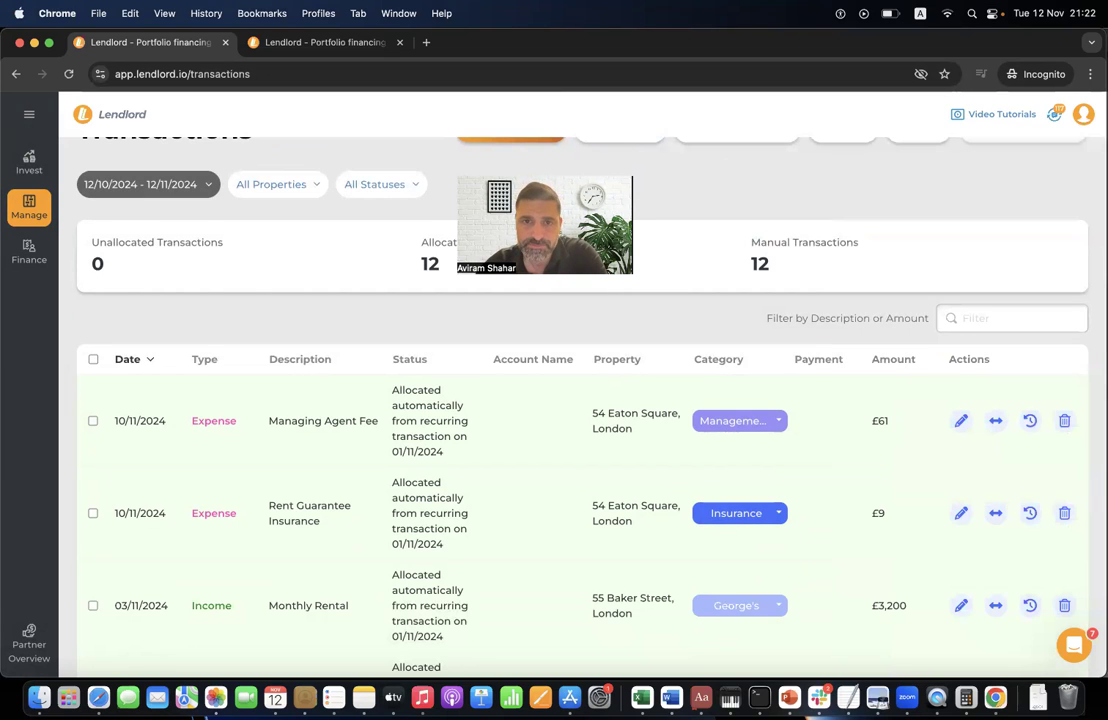
mouse_move(46, 208)
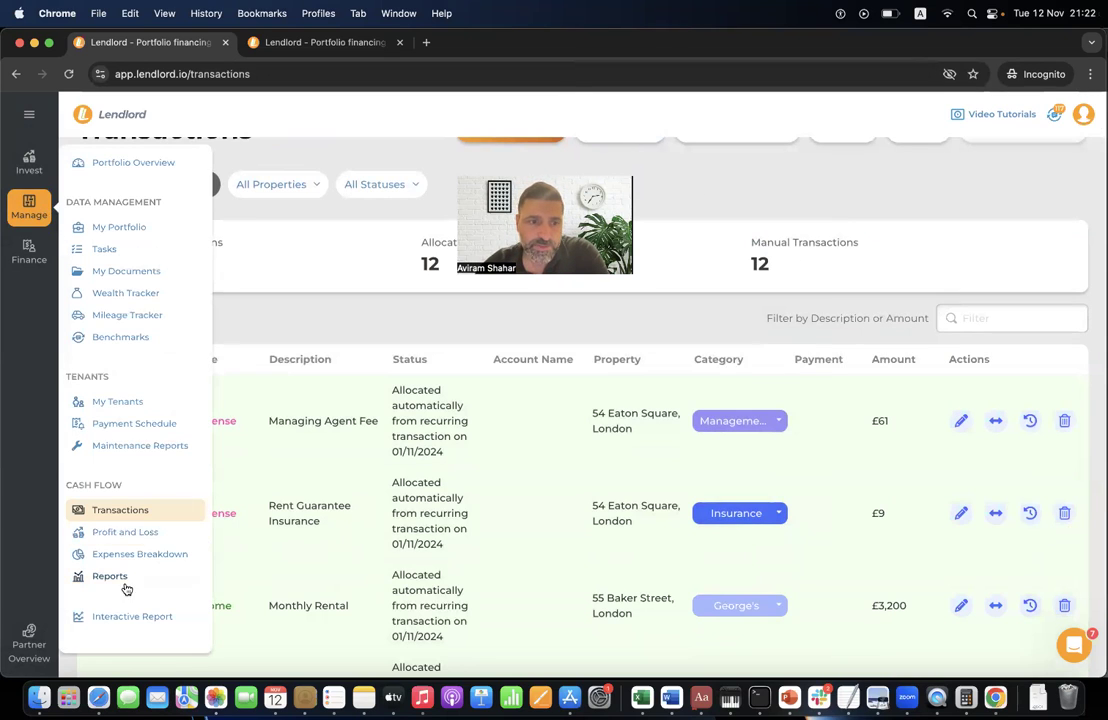
- Open Reports and highlight the Income, Expenses and Profit Before Tax headings in Property Breakdown P&L
left_click(113, 580)
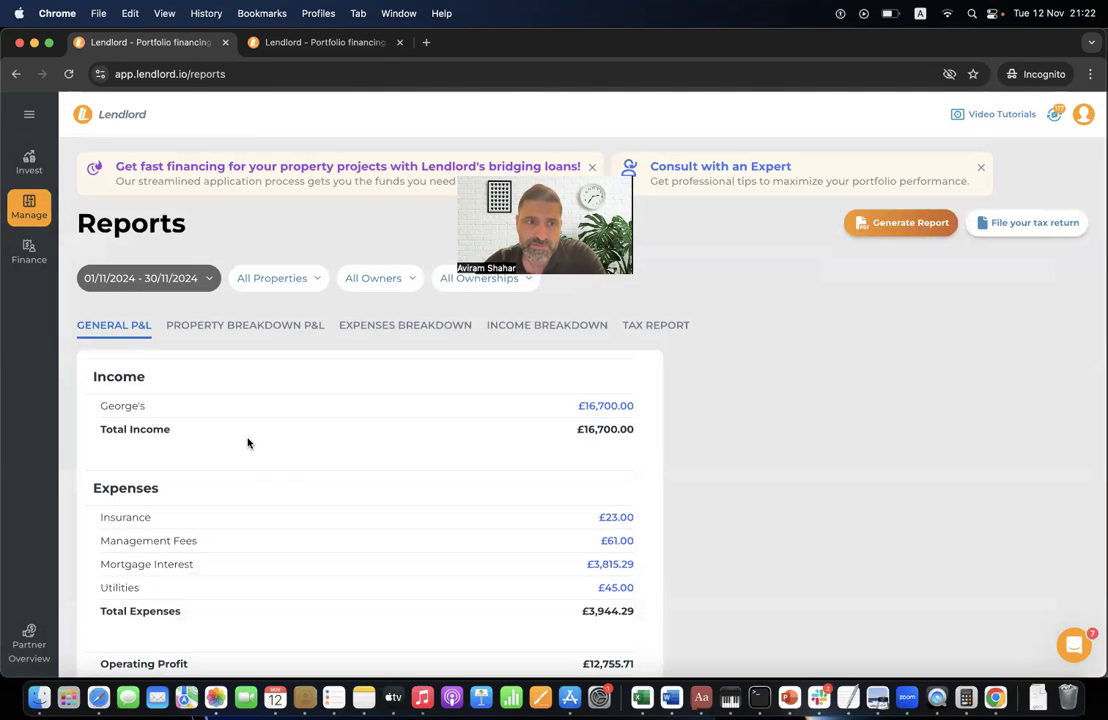
scroll(247, 440, "down", 2)
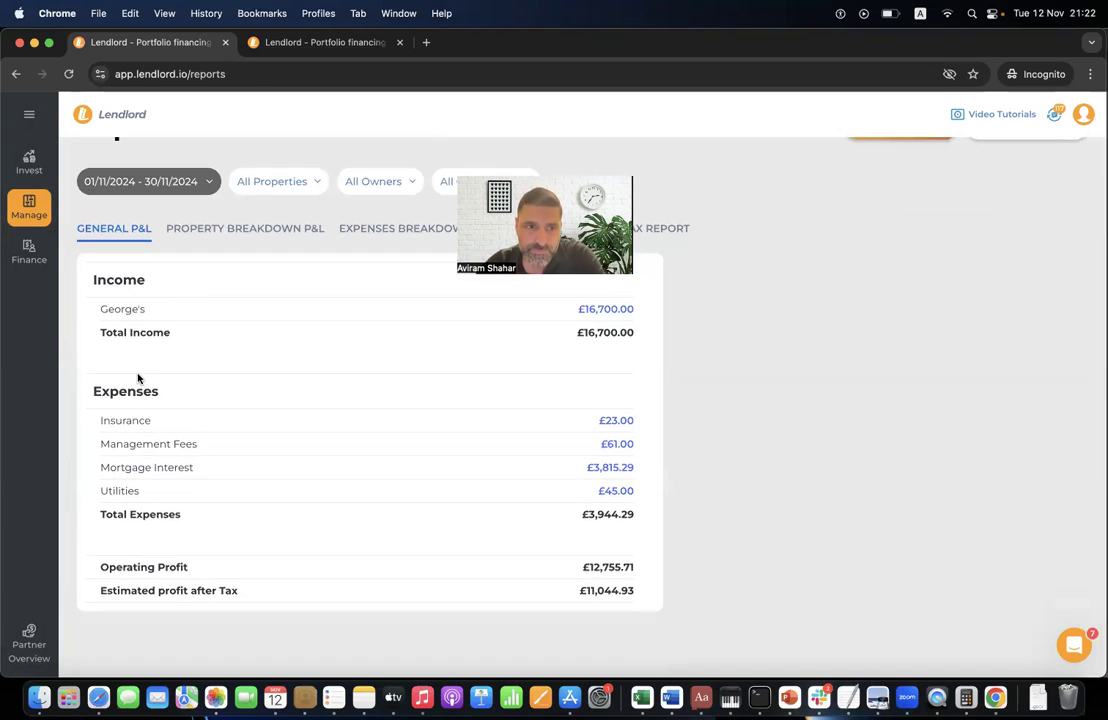
left_click(213, 229)
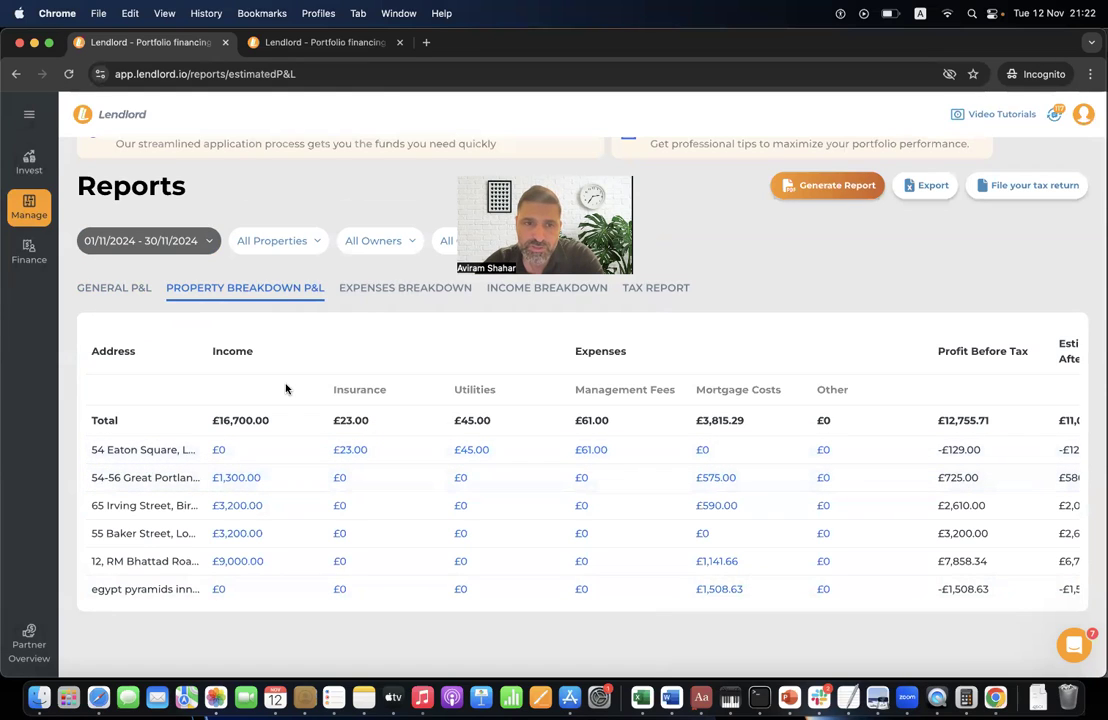
double_click(230, 350)
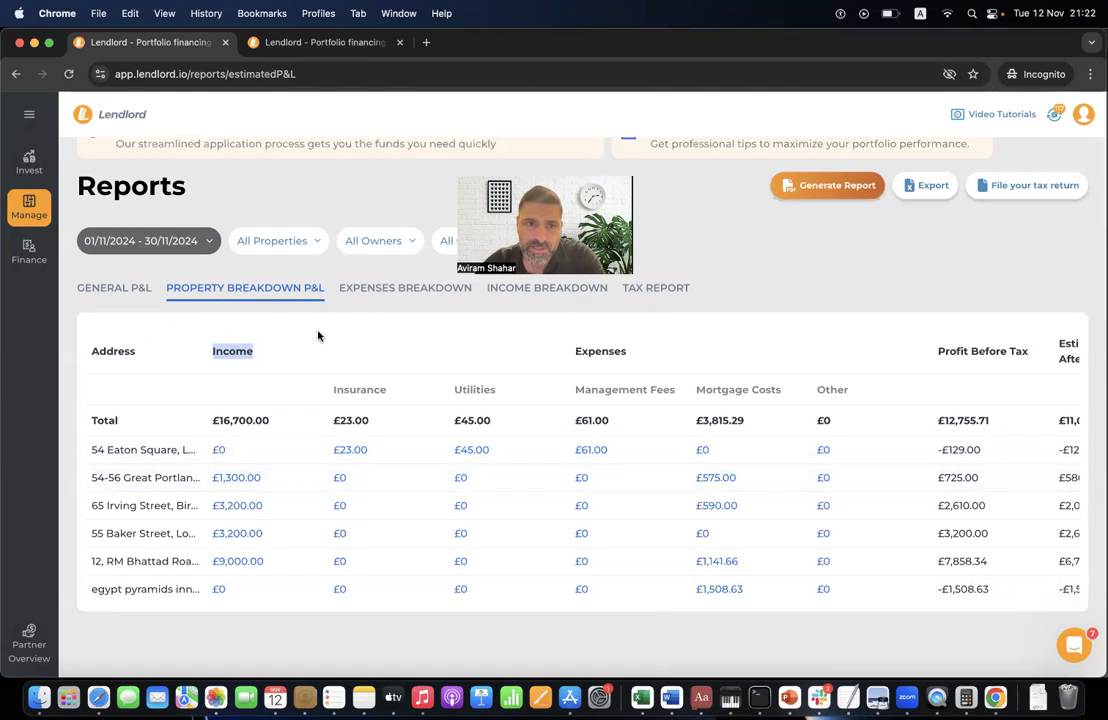
double_click(601, 350)
triple_click(985, 353)
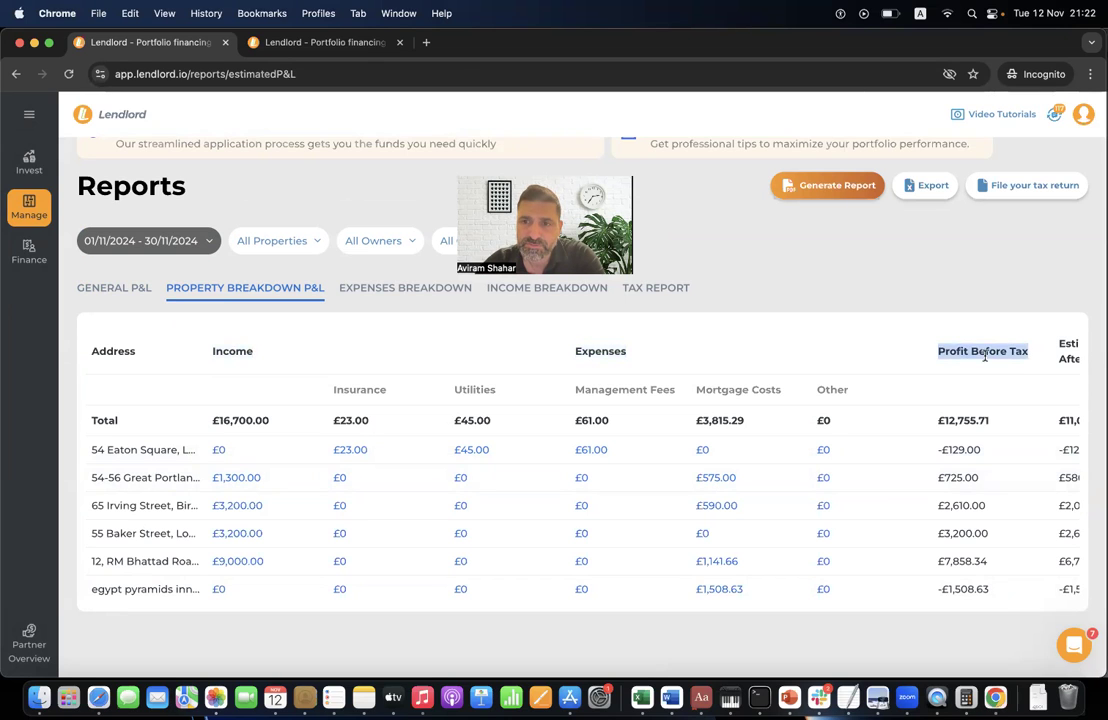
double_click(982, 351)
triple_click(965, 358)
left_click(965, 362)
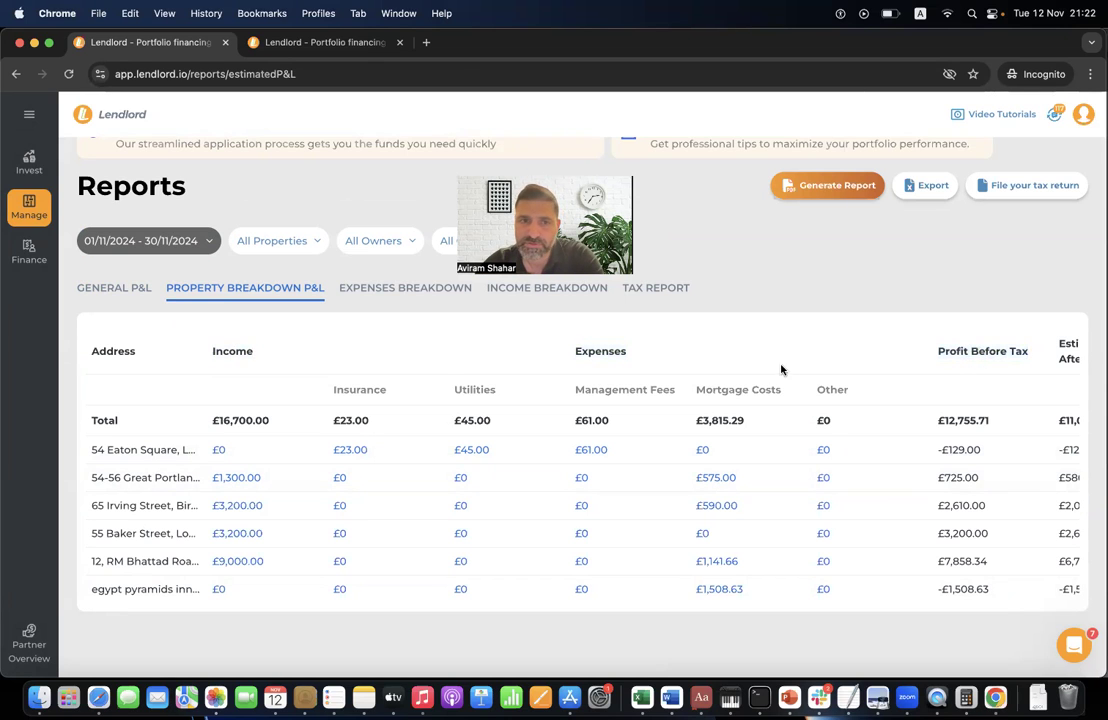
- Review the Expenses Breakdown, Income Breakdown and Tax Report, then return to General P&L
left_click(437, 302)
scroll(497, 507, "down", 3)
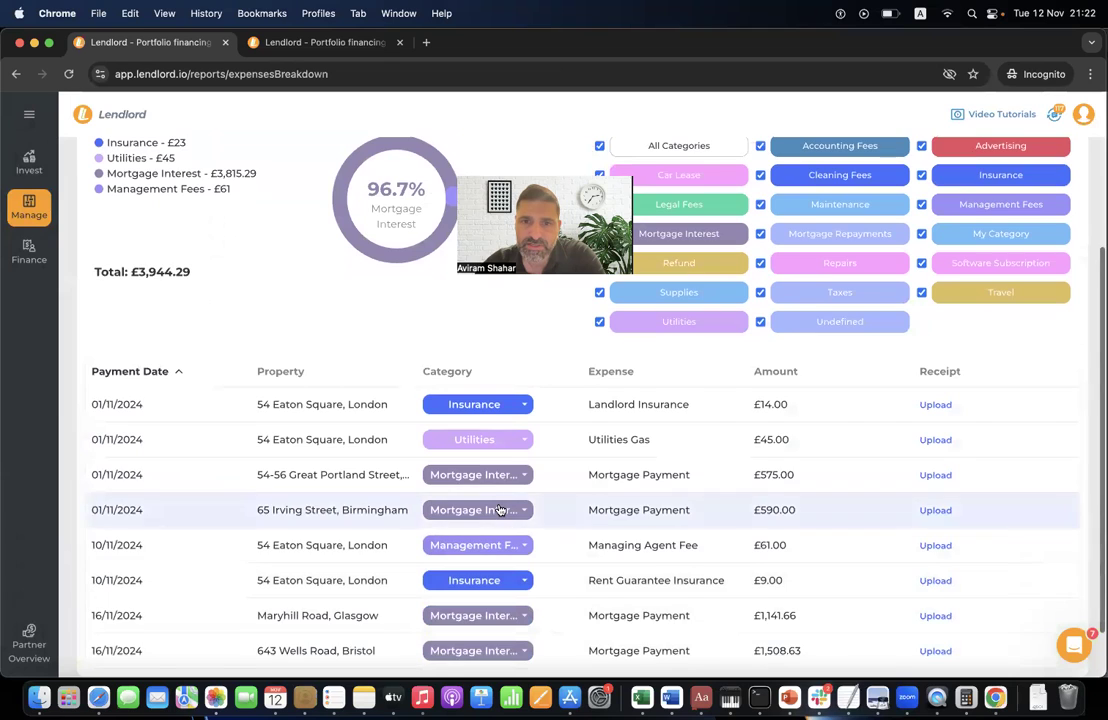
scroll(485, 461, "up", 3)
mouse_move(203, 330)
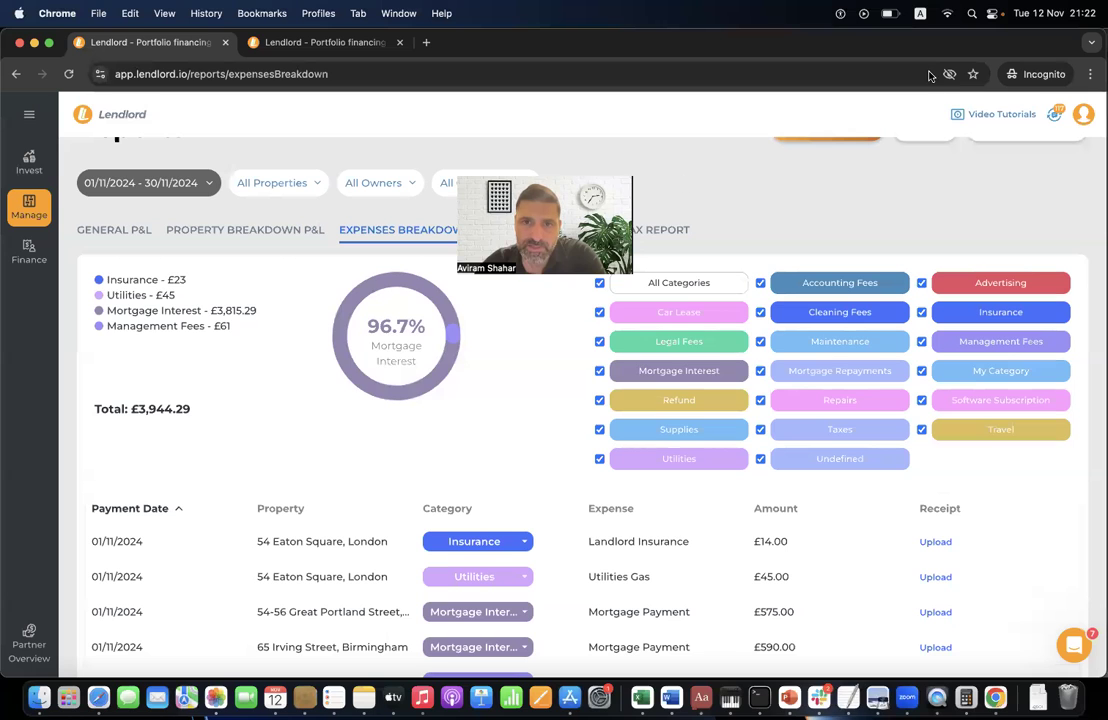
left_click(598, 231)
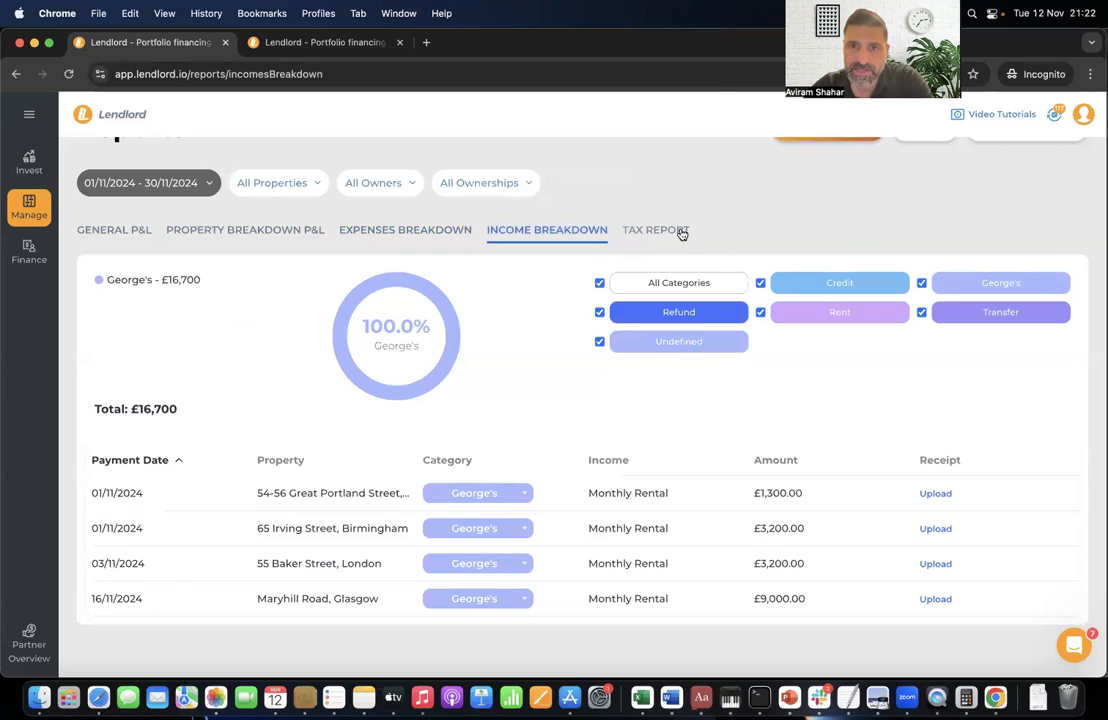
left_click(681, 233)
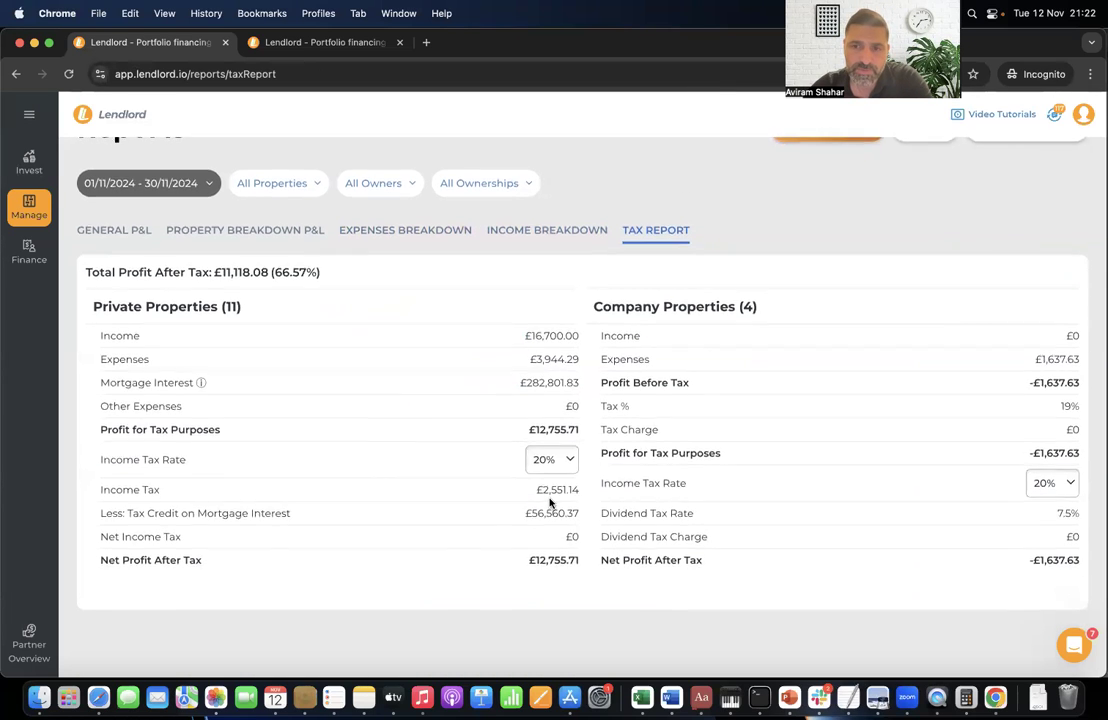
scroll(549, 503, "up", 3)
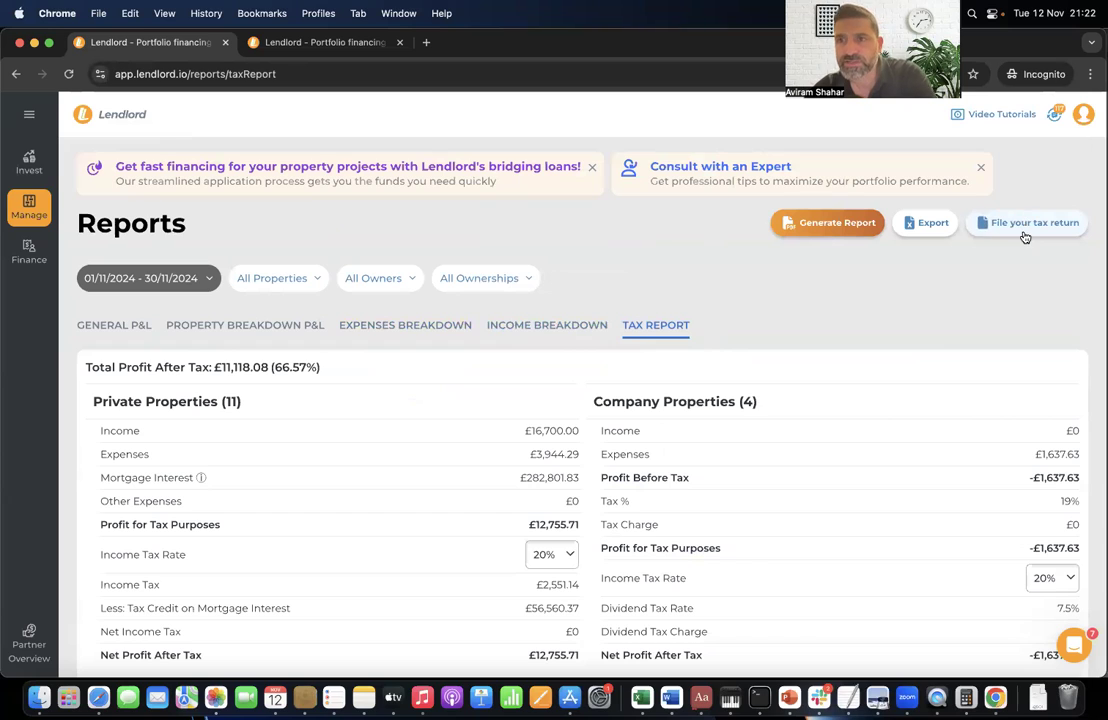
left_click_drag(958, 84, 627, 178)
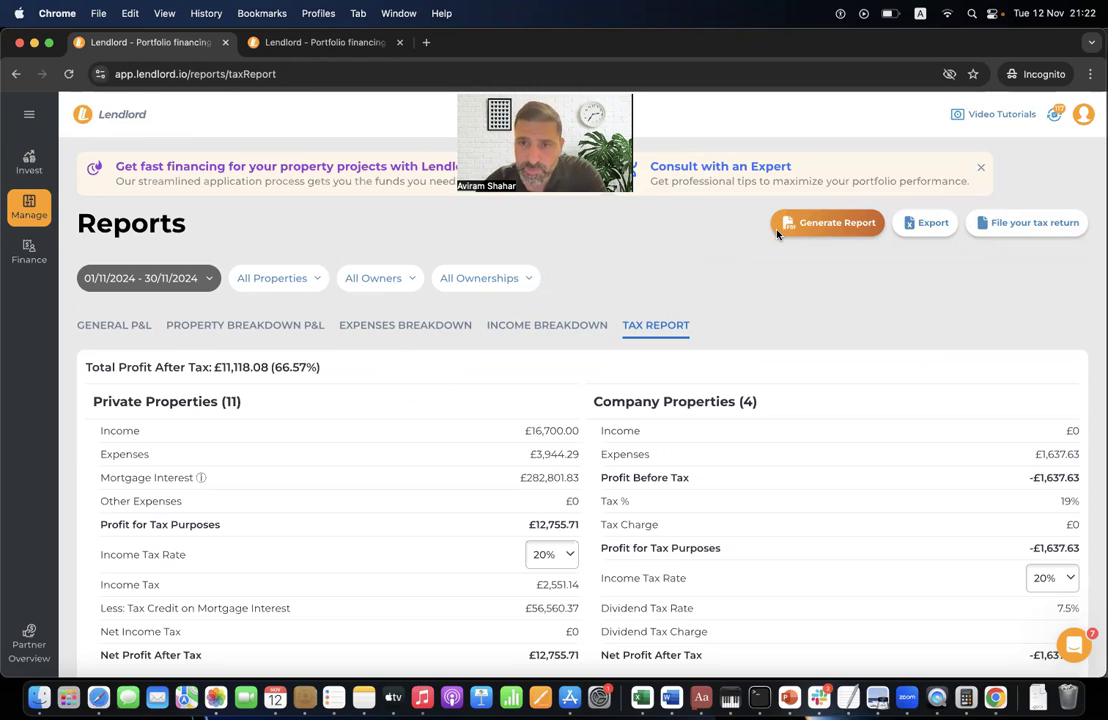
left_click(143, 334)
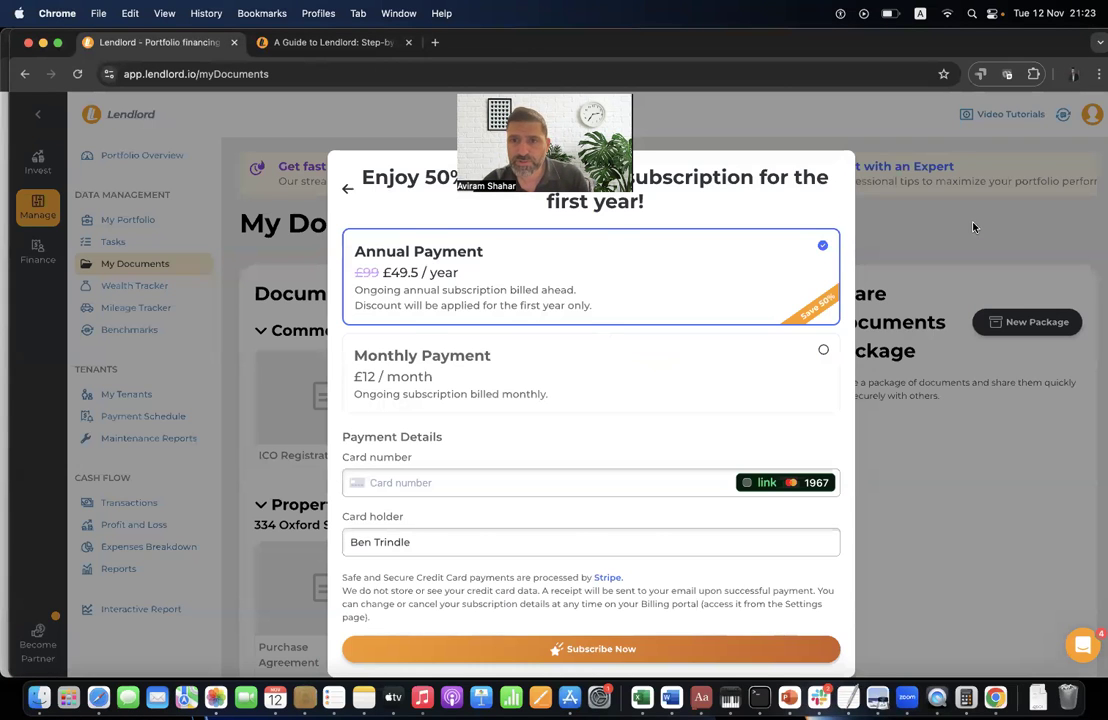
- Dismiss the premium offer, try linking a bank from Transactions, and close the free trial offer
left_click(973, 227)
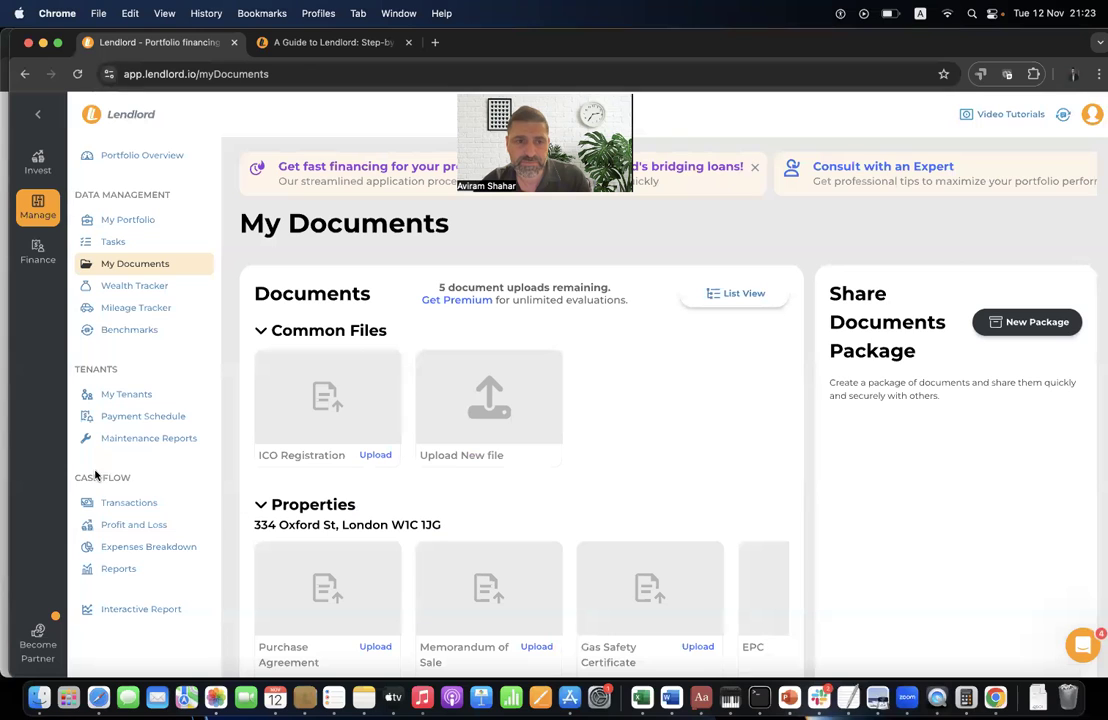
left_click(148, 503)
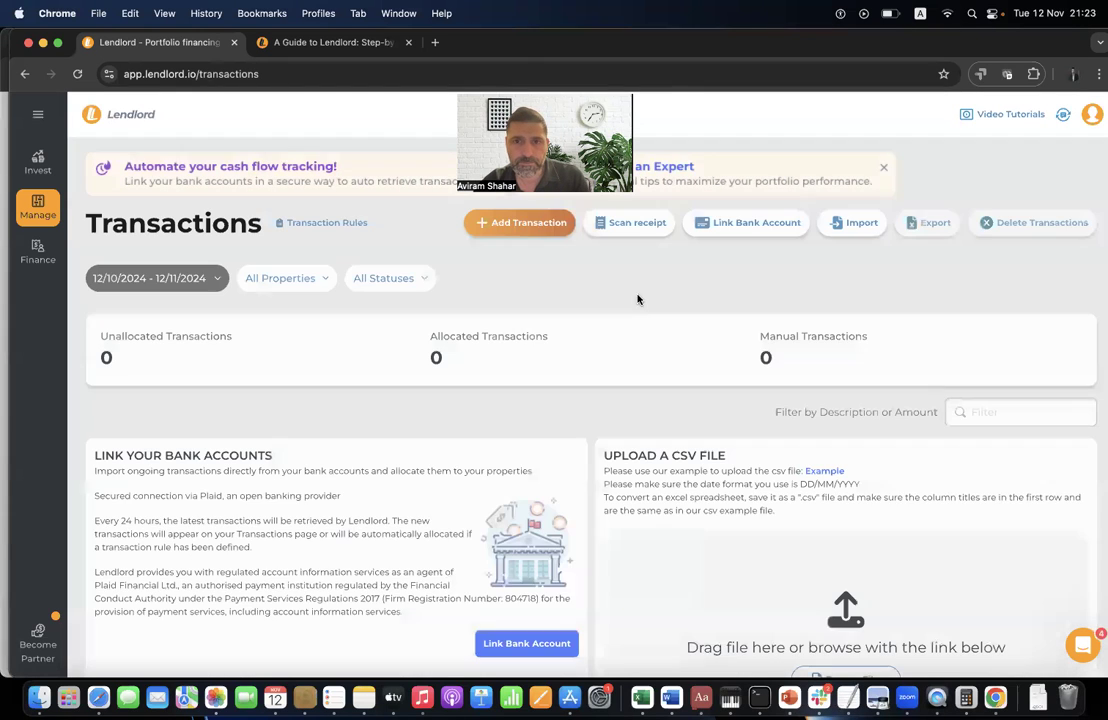
left_click(733, 238)
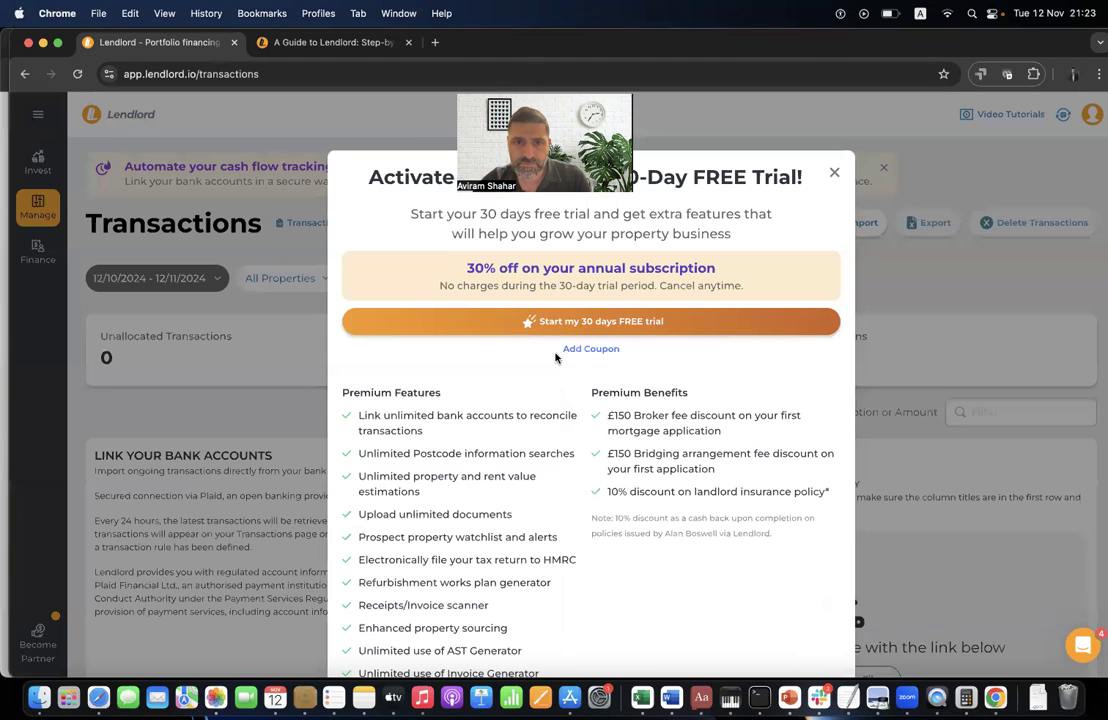
left_click(834, 172)
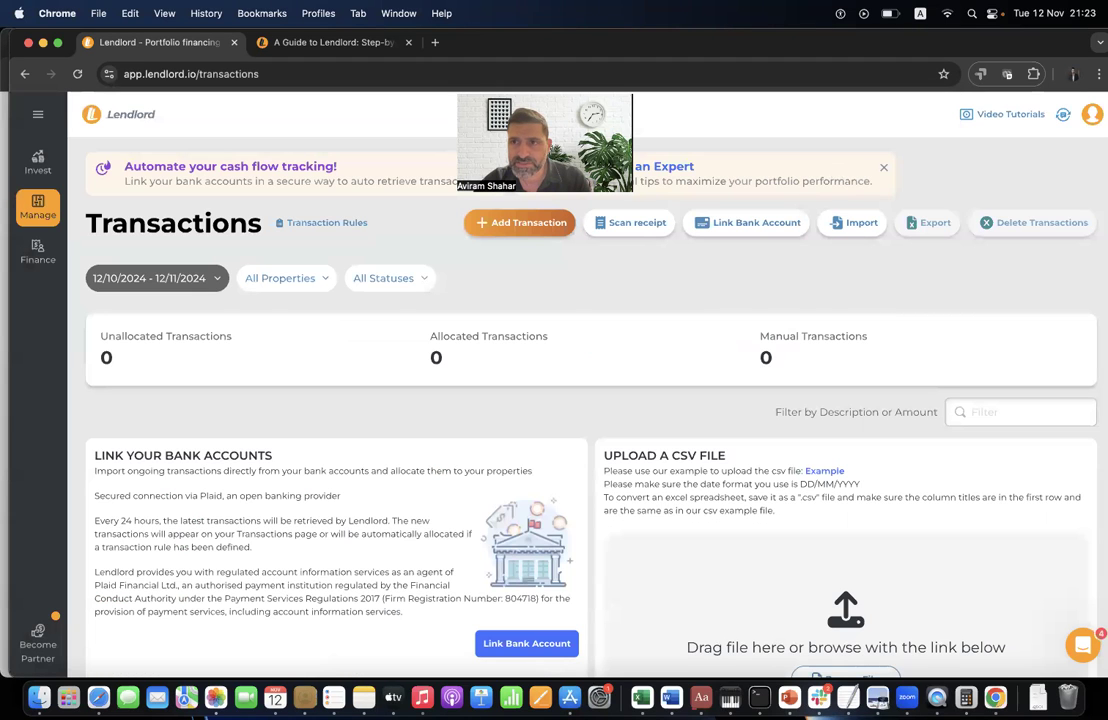
- From account settings, apply coupon 'webinar10' to the premium upgrade and choose annual billing
left_click(1092, 114)
left_click(988, 193)
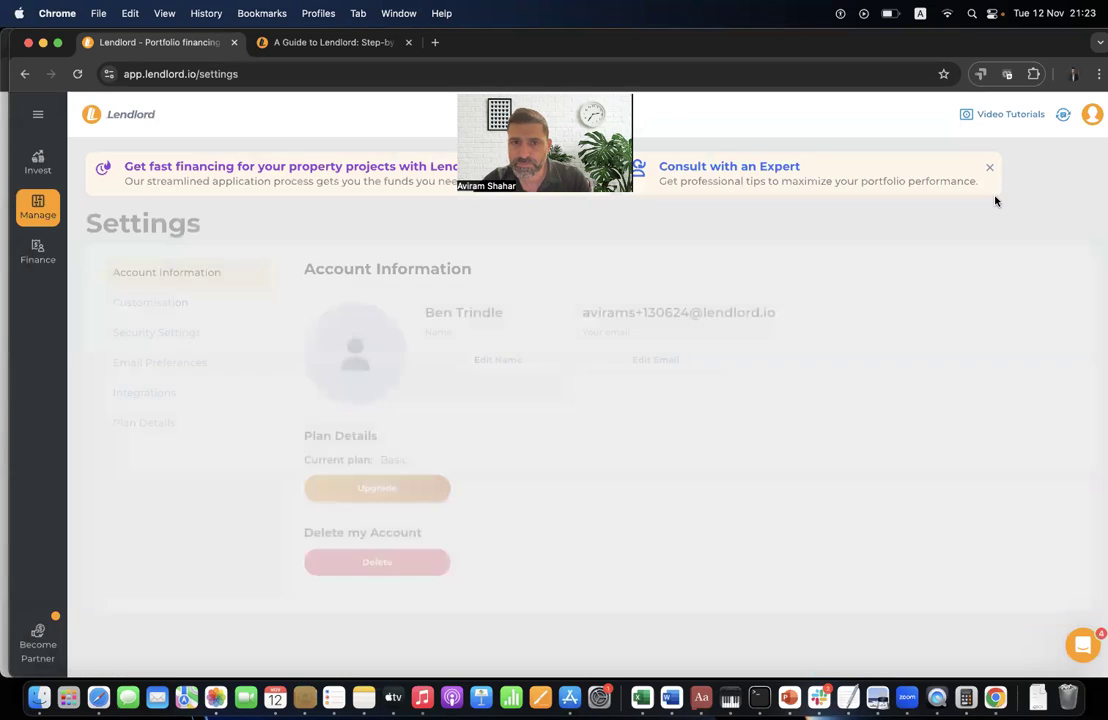
left_click(434, 487)
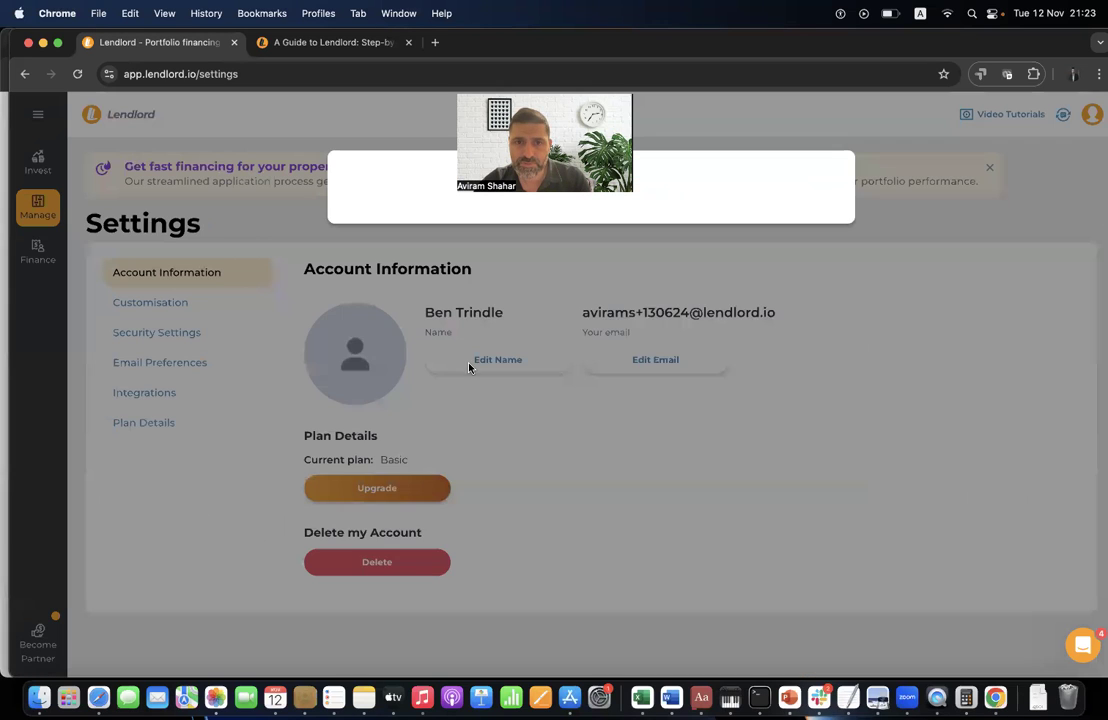
left_click(588, 346)
left_click(588, 350)
type("webinar10")
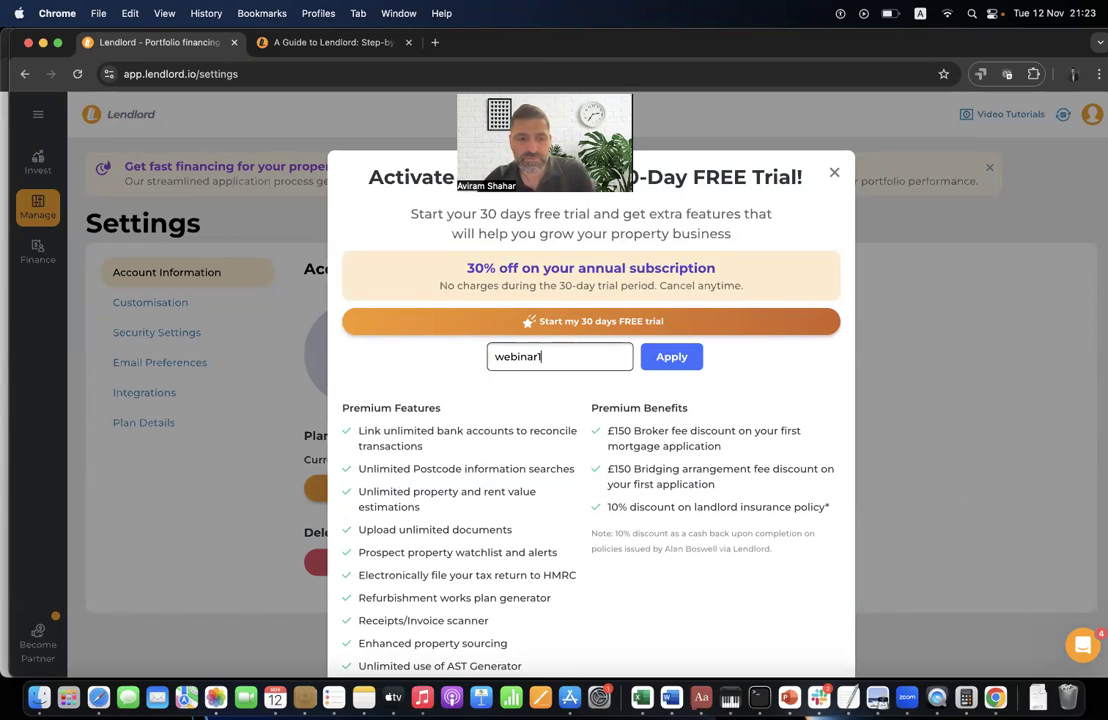
left_click(668, 358)
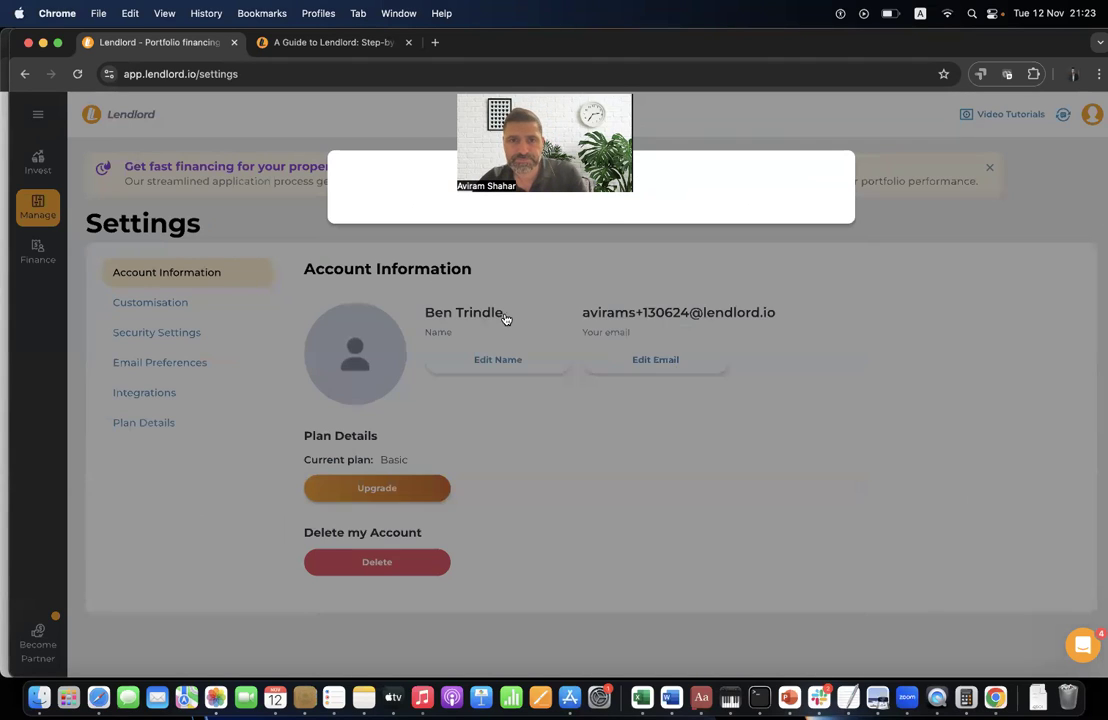
left_click(478, 306)
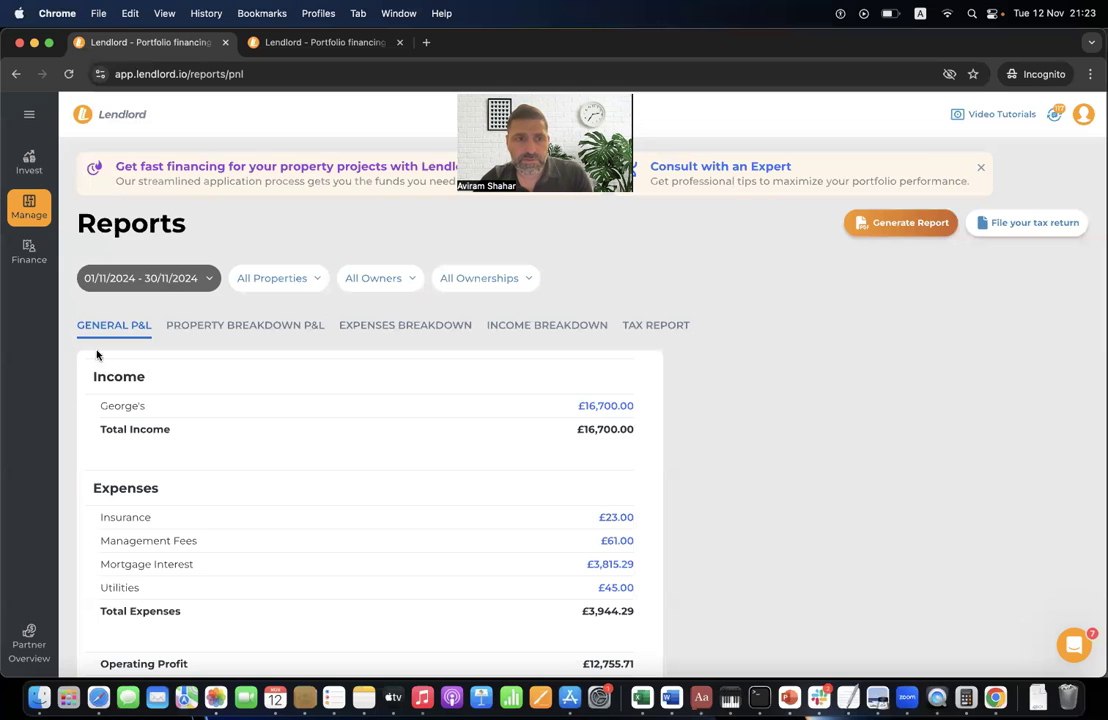
- Open the Interactive Report and highlight the £1,055,543 equity release and 70.00% target LTV
left_click(30, 221)
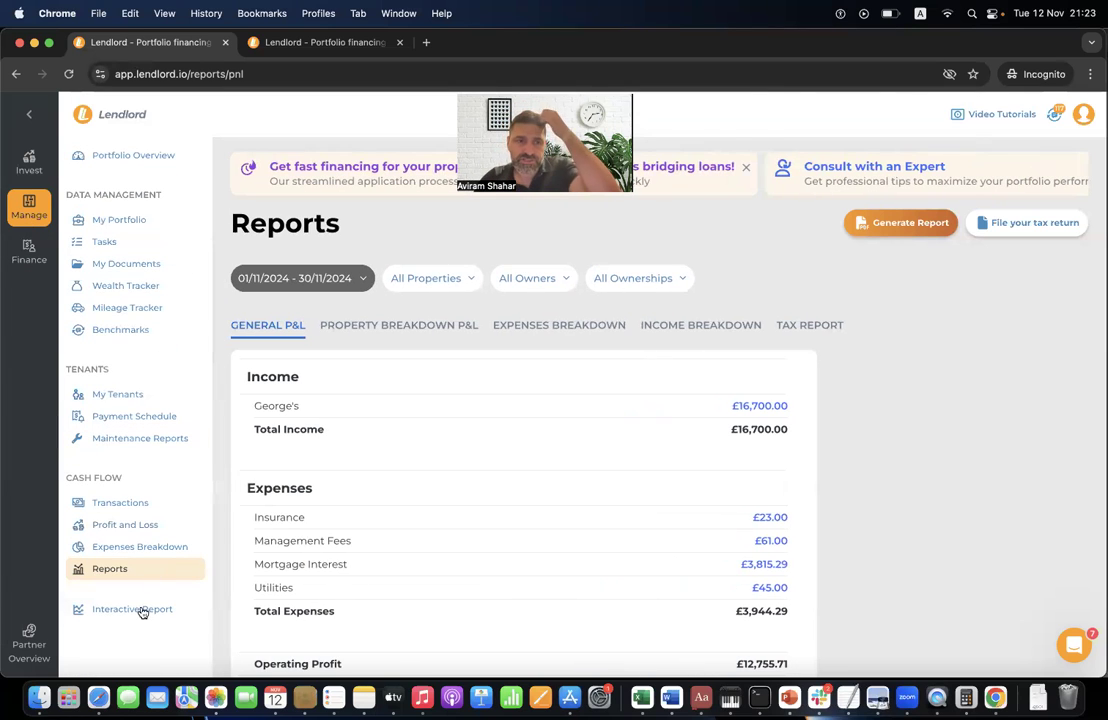
left_click(140, 610)
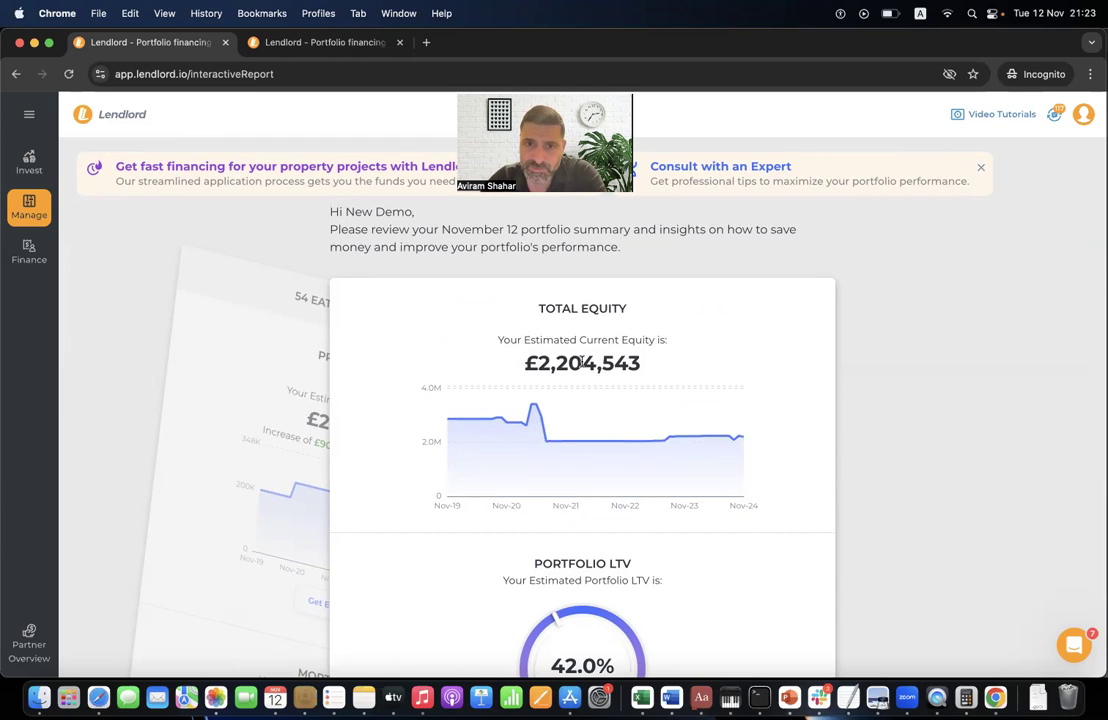
scroll(590, 372, "down", 5)
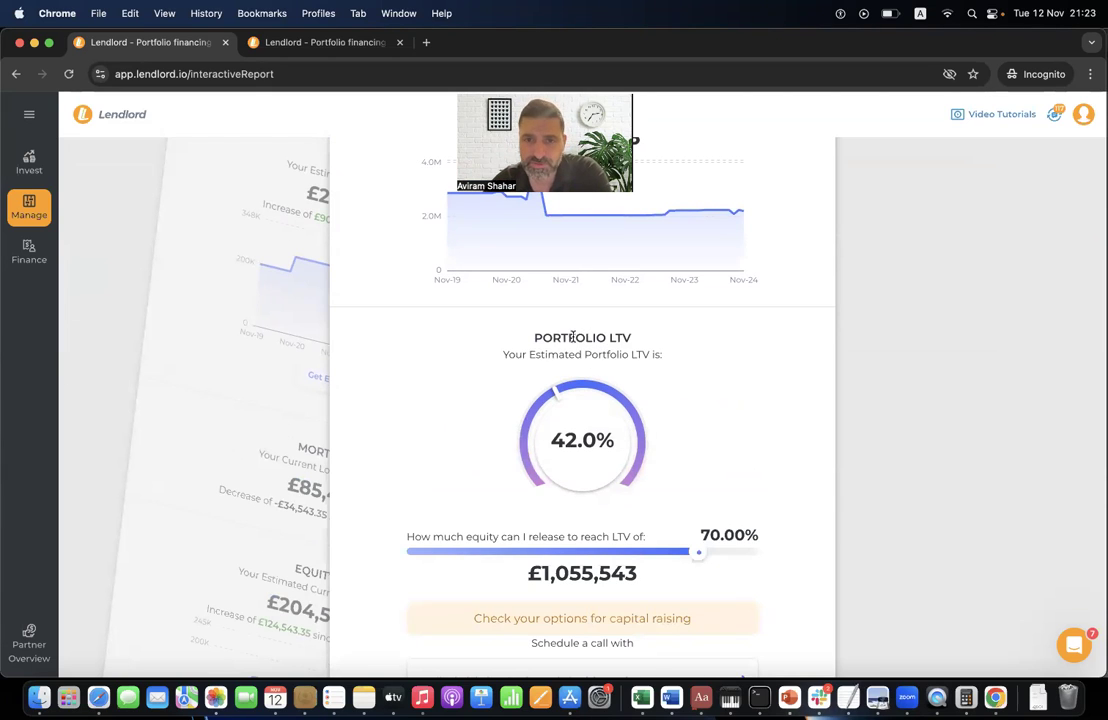
scroll(573, 337, "down", 1)
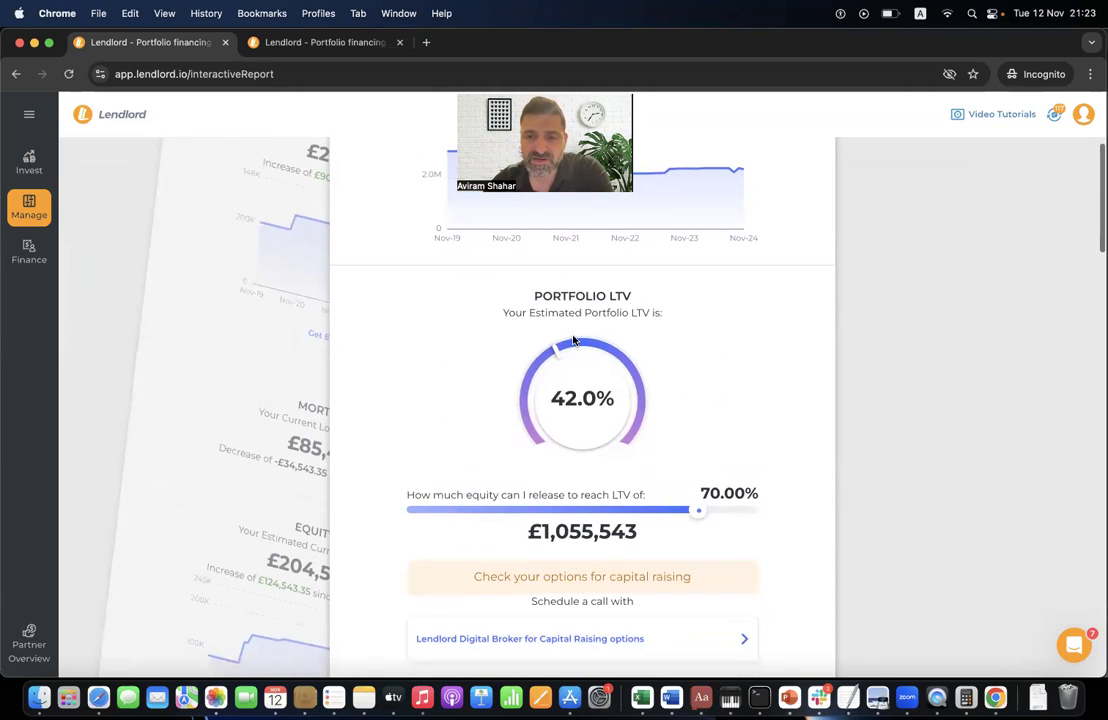
scroll(573, 340, "down", 3)
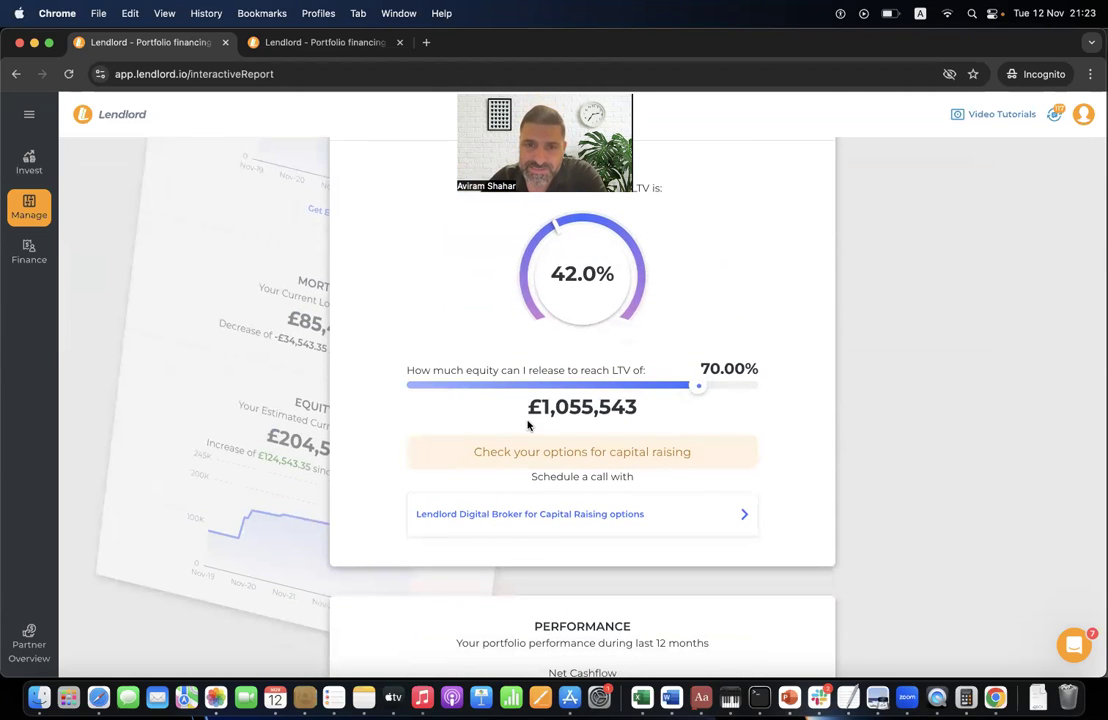
triple_click(563, 408)
left_click(563, 408)
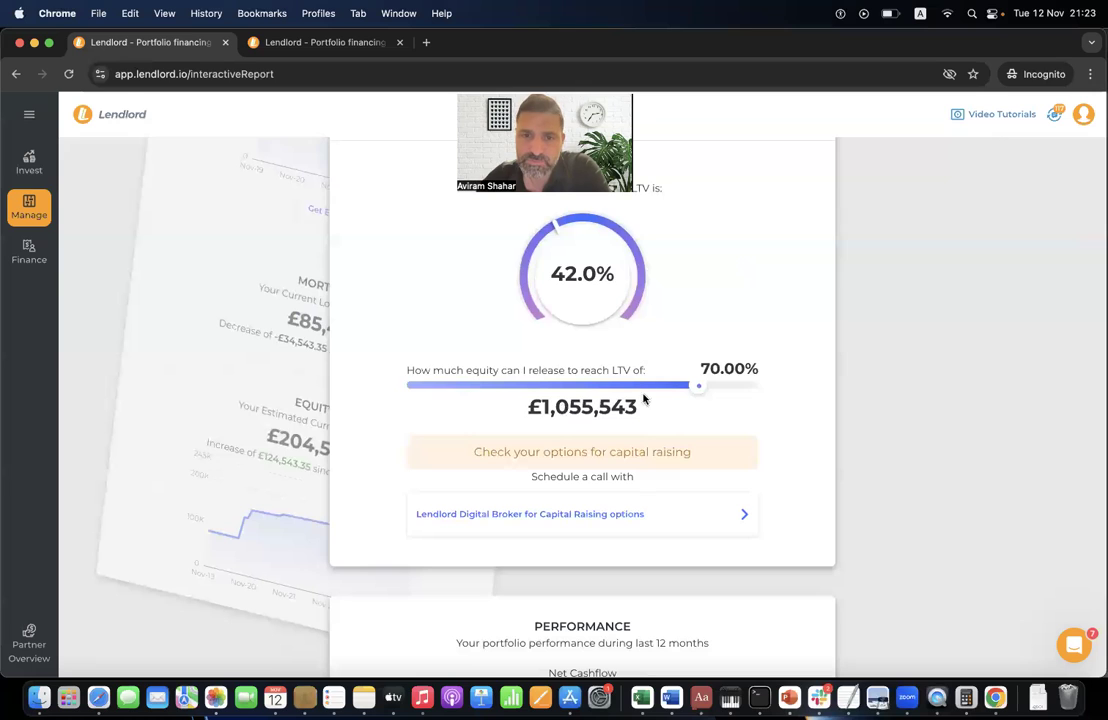
double_click(698, 388)
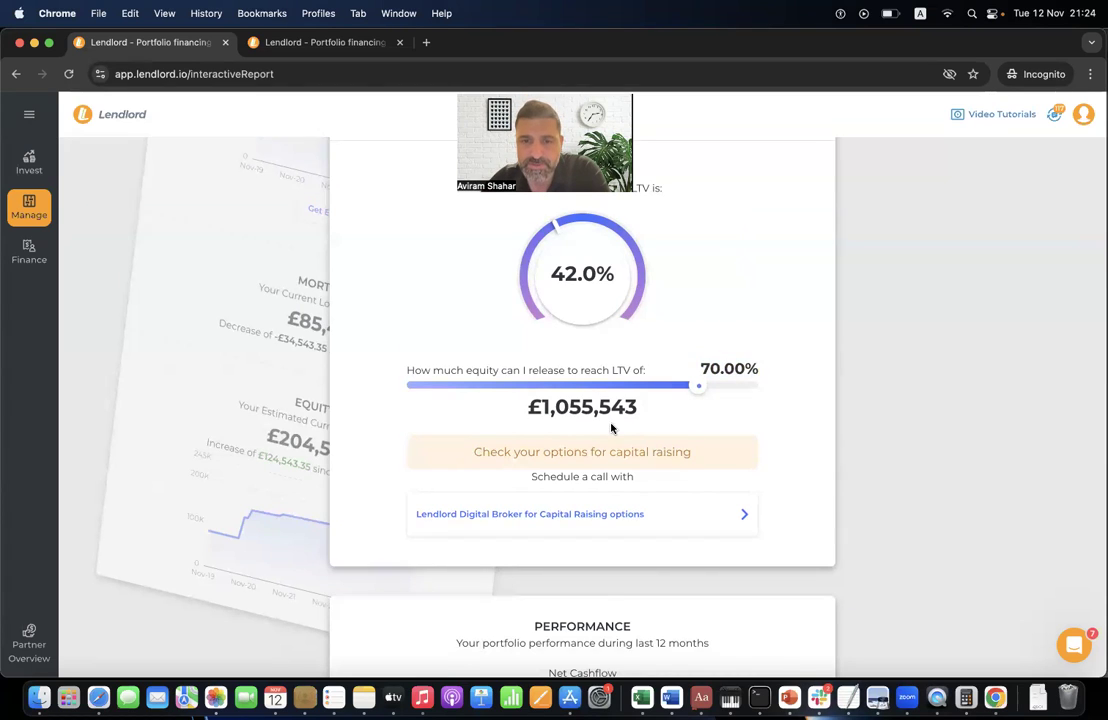
- Scroll down the report and highlight the £373,637 net cashflow figure
scroll(613, 425, "down", 5)
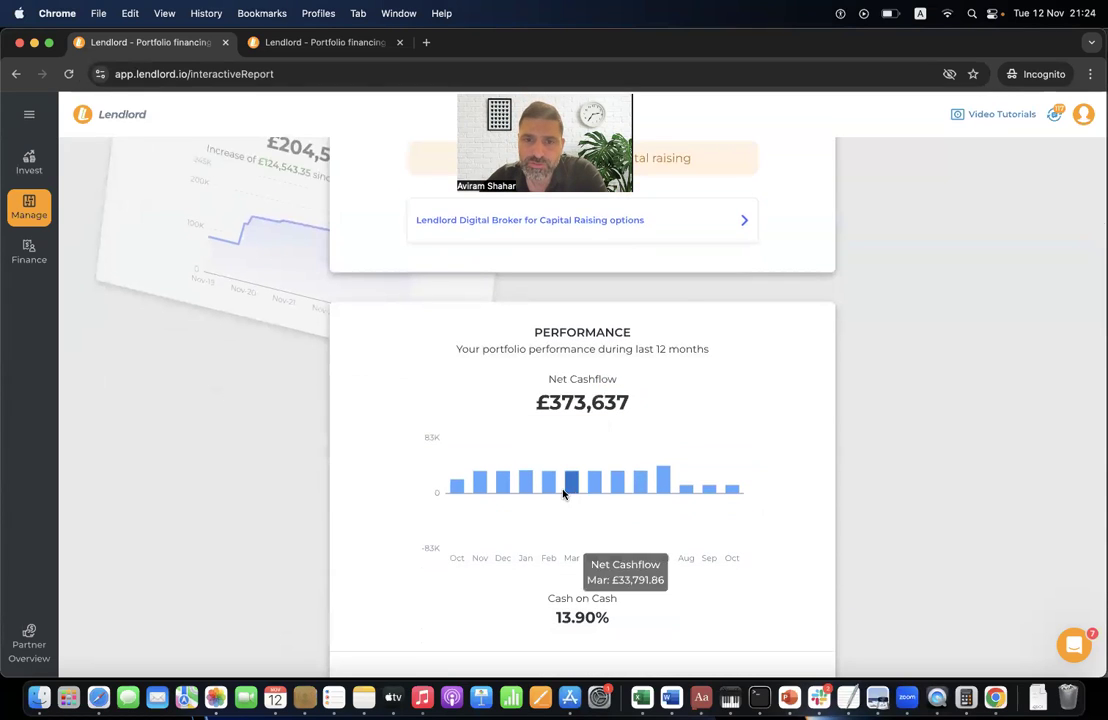
scroll(622, 486, "down", 1)
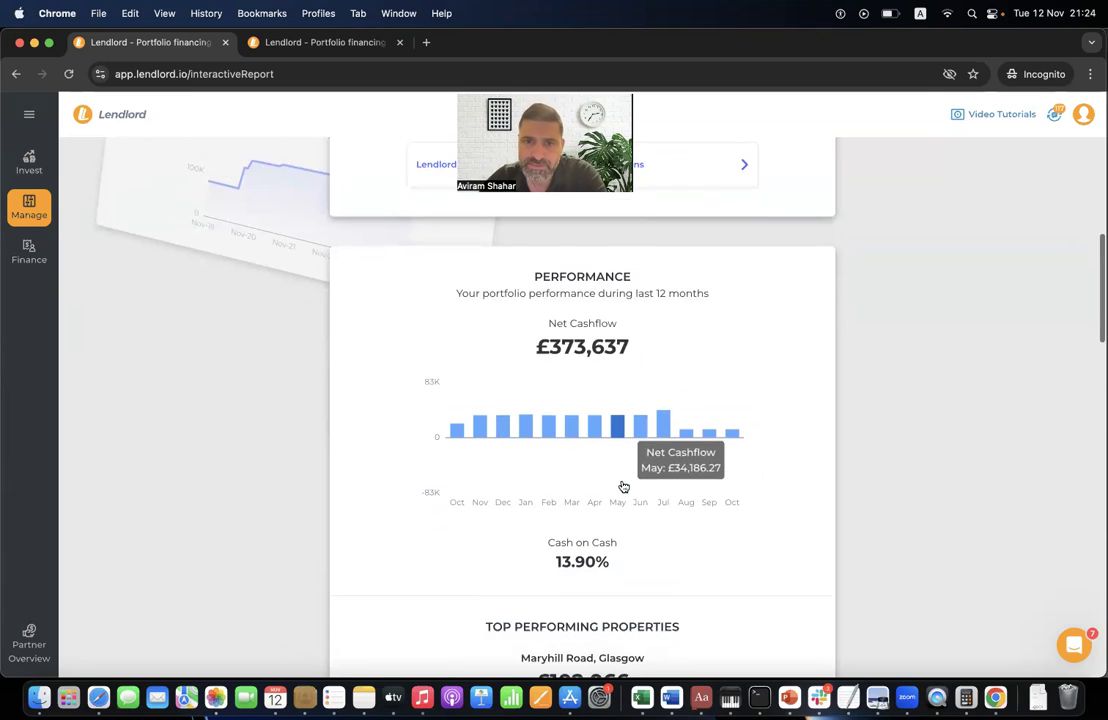
triple_click(580, 364)
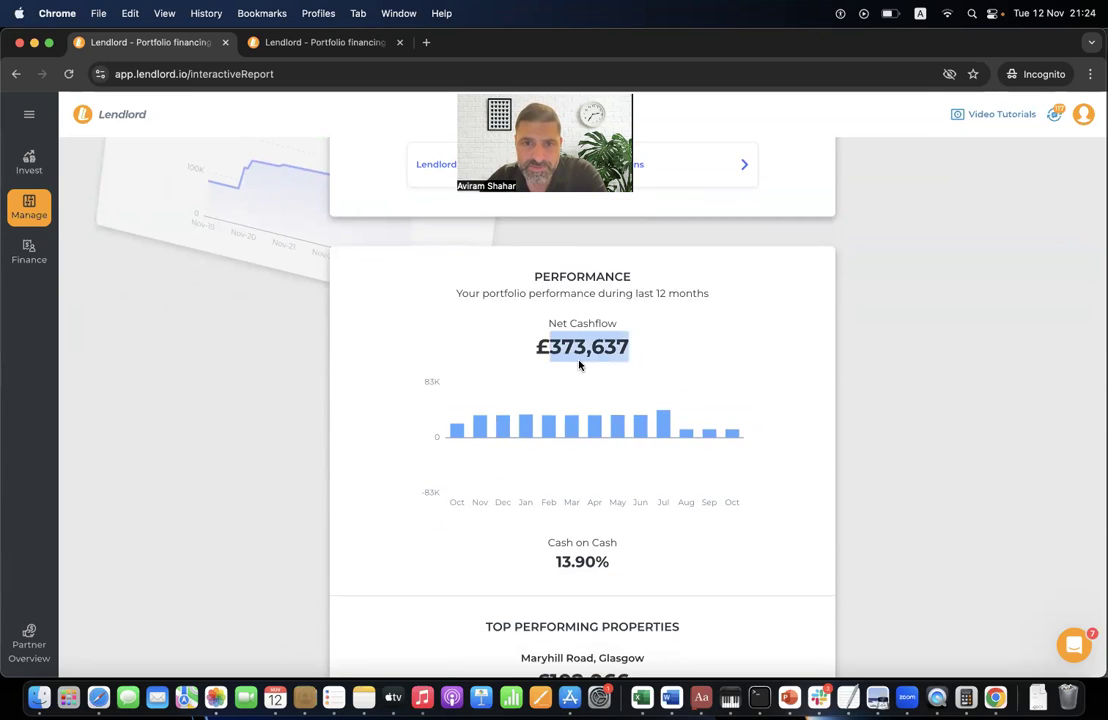
left_click(570, 368)
scroll(568, 370, "down", 3)
left_click_drag(553, 414, 565, 438)
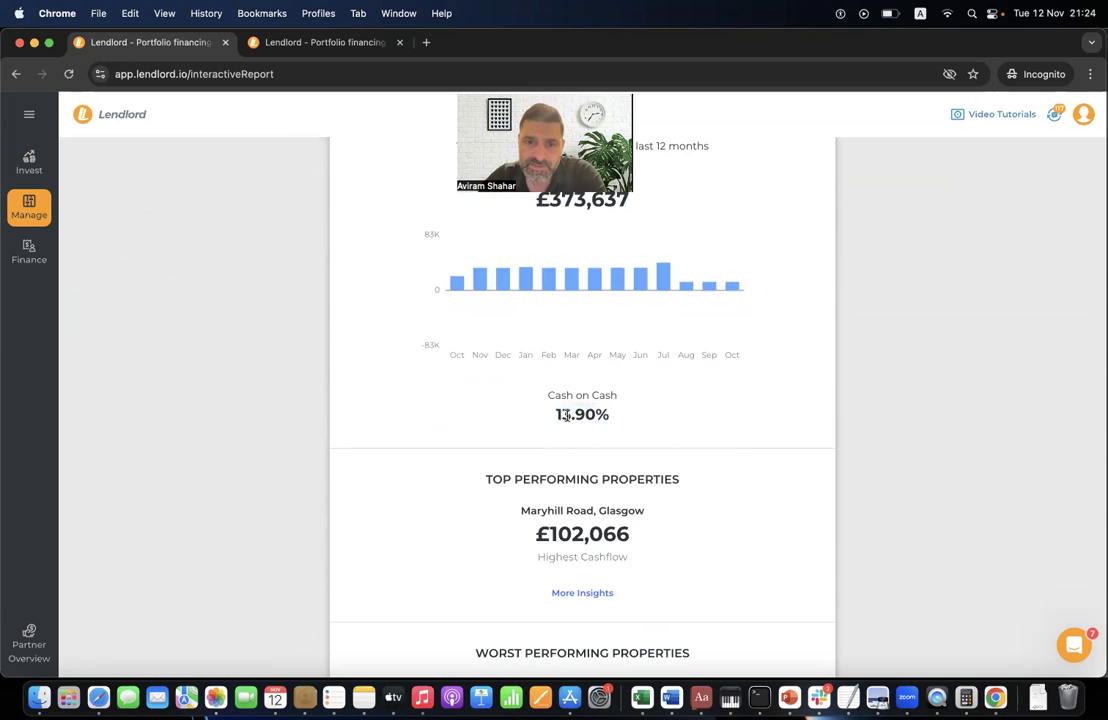
scroll(566, 430, "down", 5)
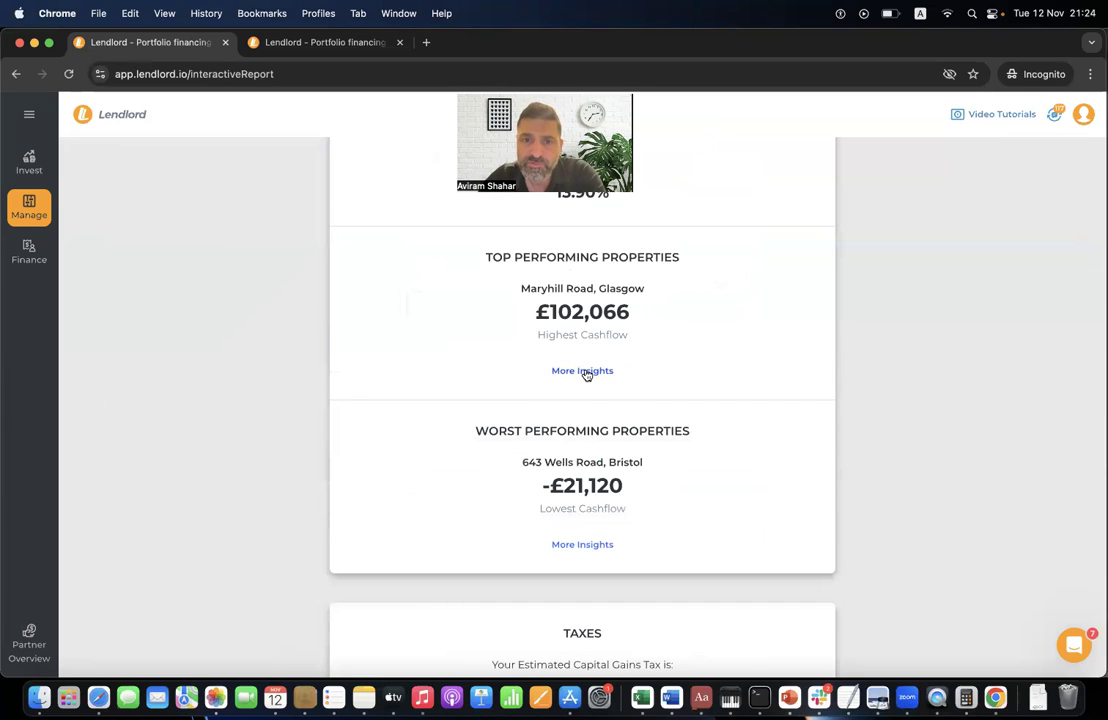
- Expand More Insights for the top and worst performing properties and scroll through them
left_click(584, 371)
scroll(587, 360, "down", 1)
scroll(588, 380, "down", 5)
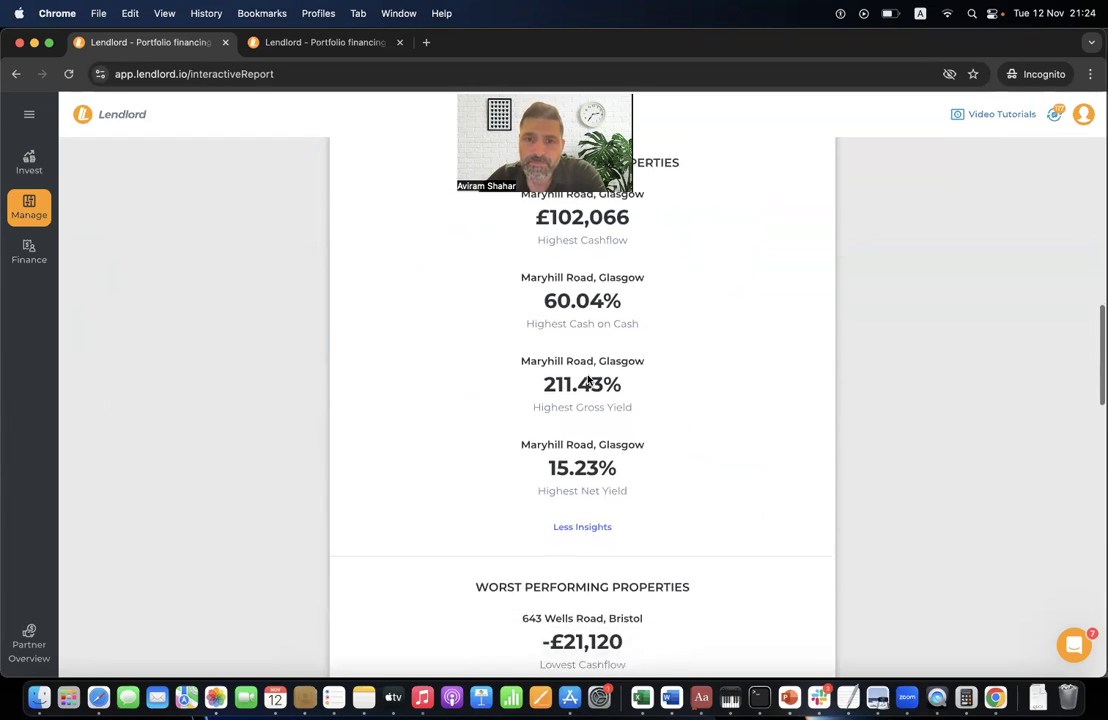
left_click(583, 503)
scroll(583, 479, "down", 5)
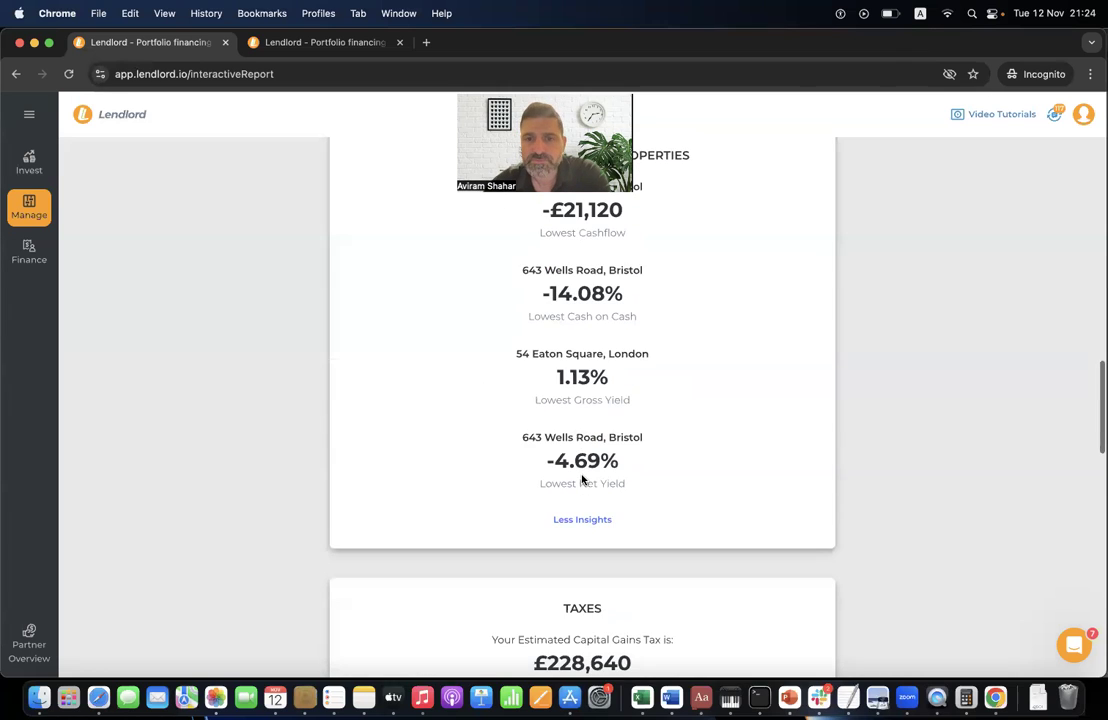
scroll(575, 420, "up", 3)
scroll(565, 340, "up", 4)
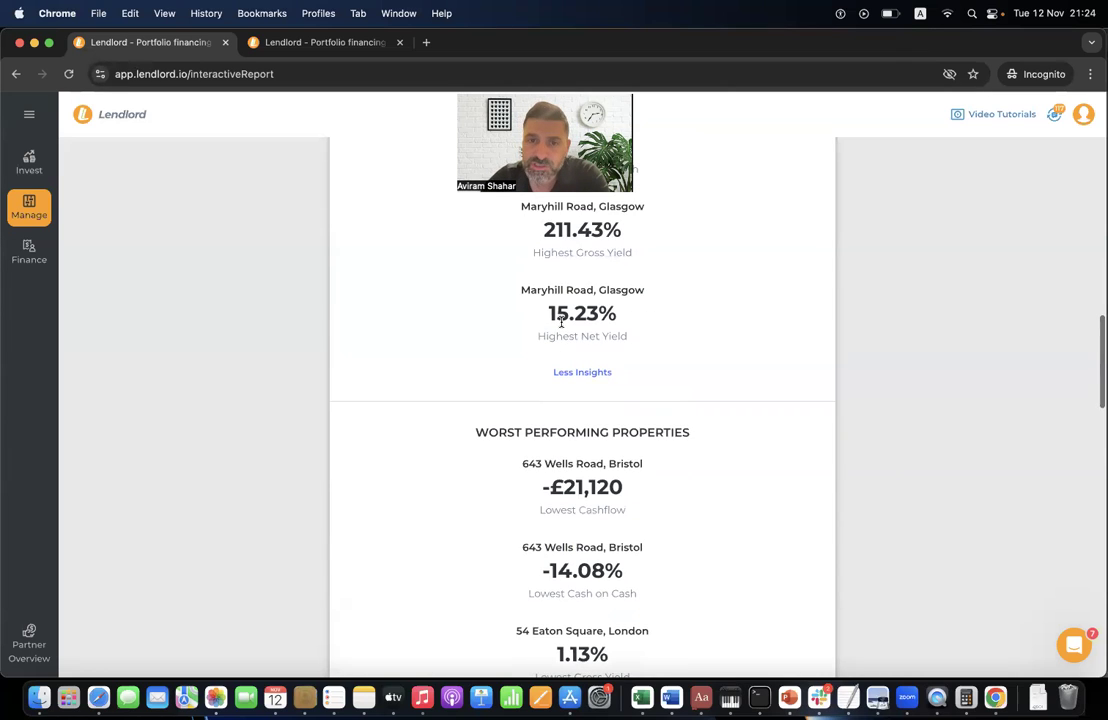
scroll(561, 323, "down", 5)
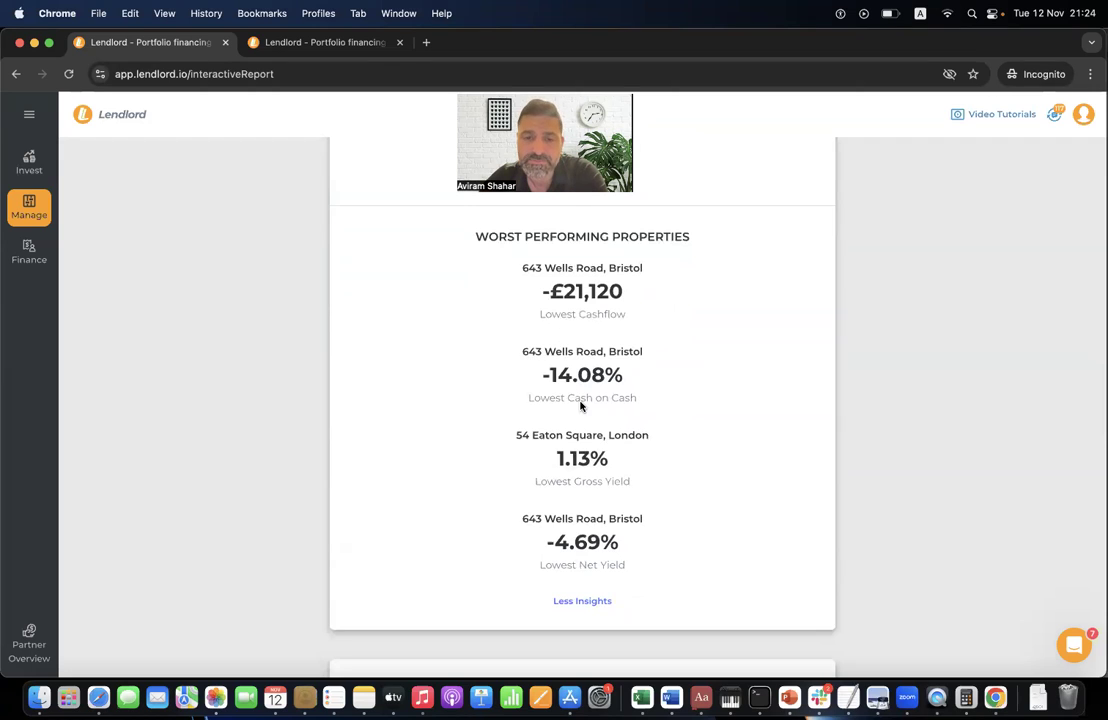
scroll(580, 405, "down", 1)
scroll(574, 277, "up", 2)
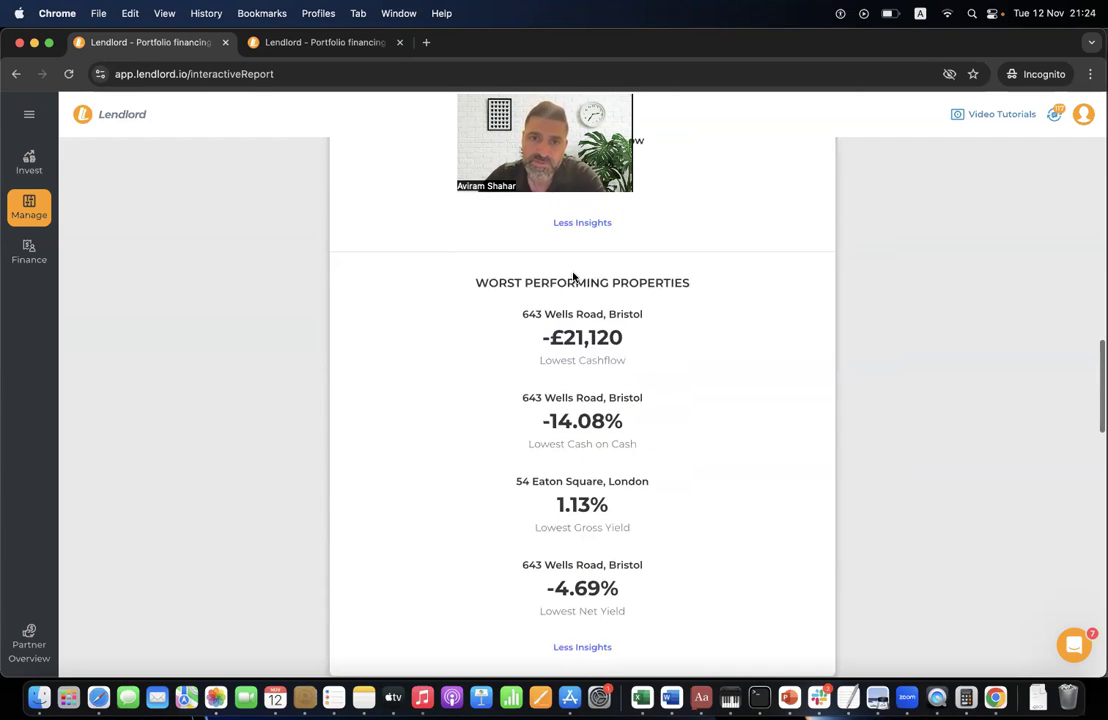
scroll(557, 384, "down", 5)
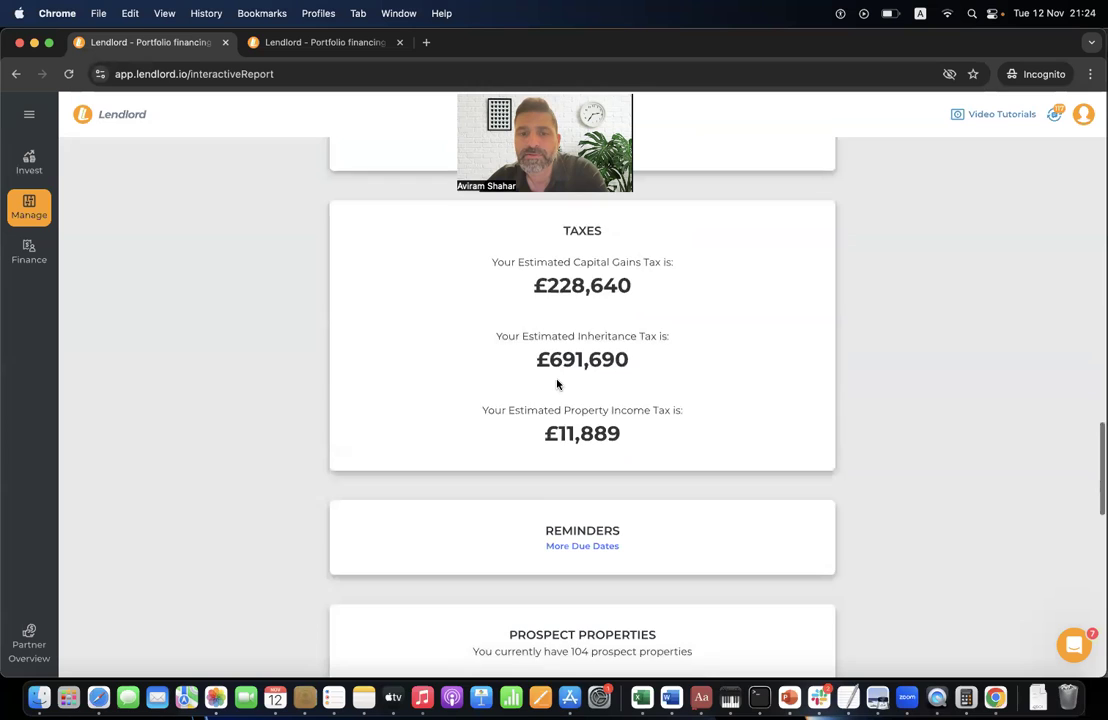
scroll(557, 384, "up", 2)
scroll(557, 384, "down", 3)
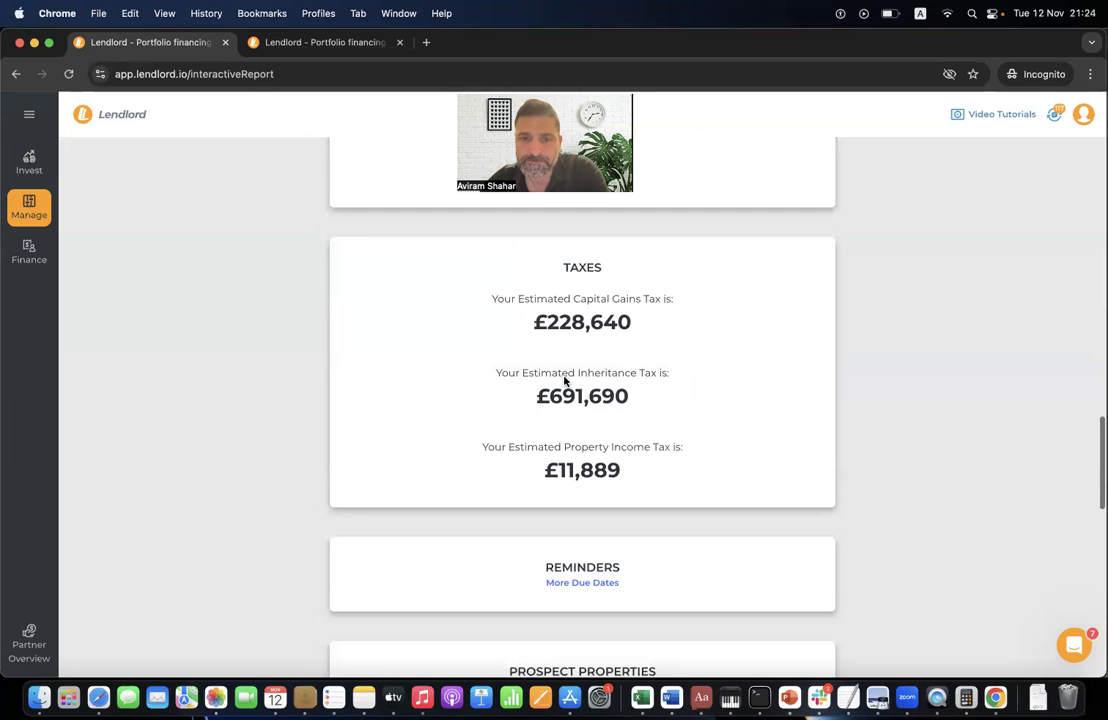
scroll(539, 346, "up", 5)
scroll(538, 345, "down", 10)
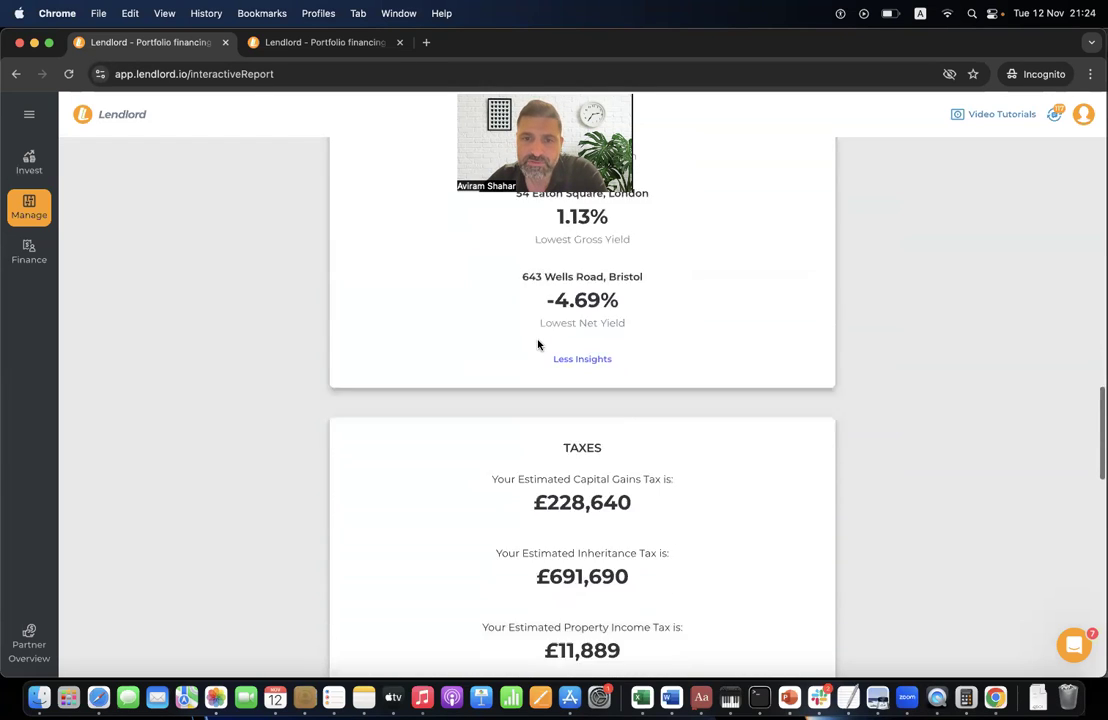
scroll(538, 345, "up", 4)
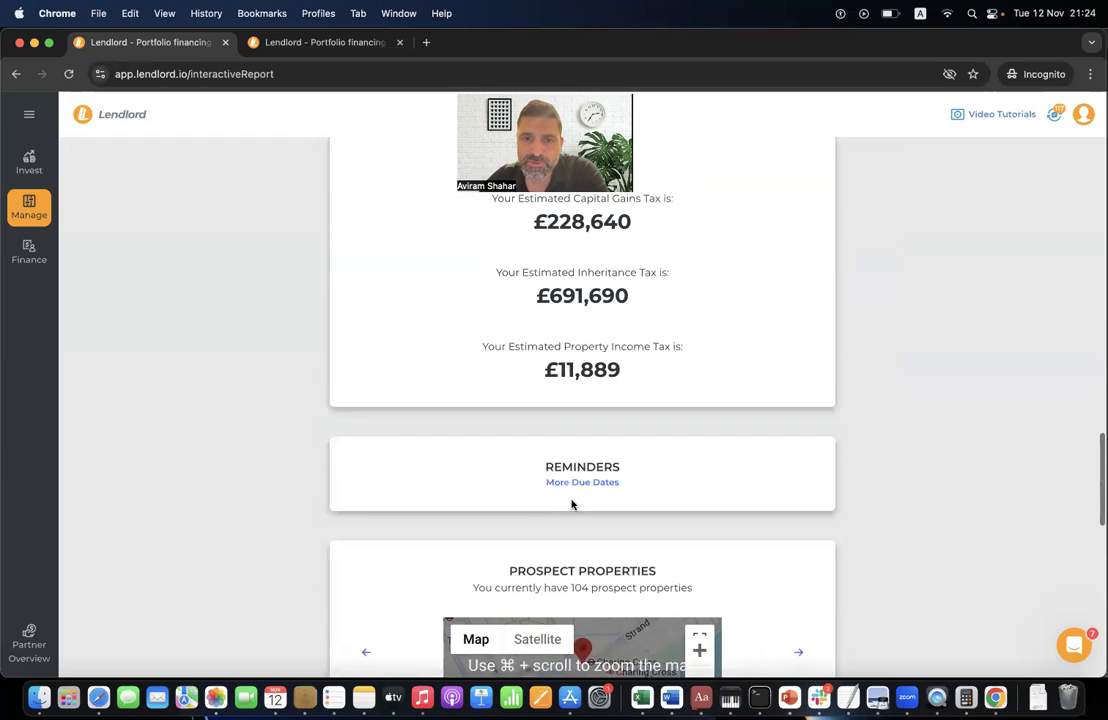
scroll(571, 505, "down", 5)
scroll(571, 505, "down", 1)
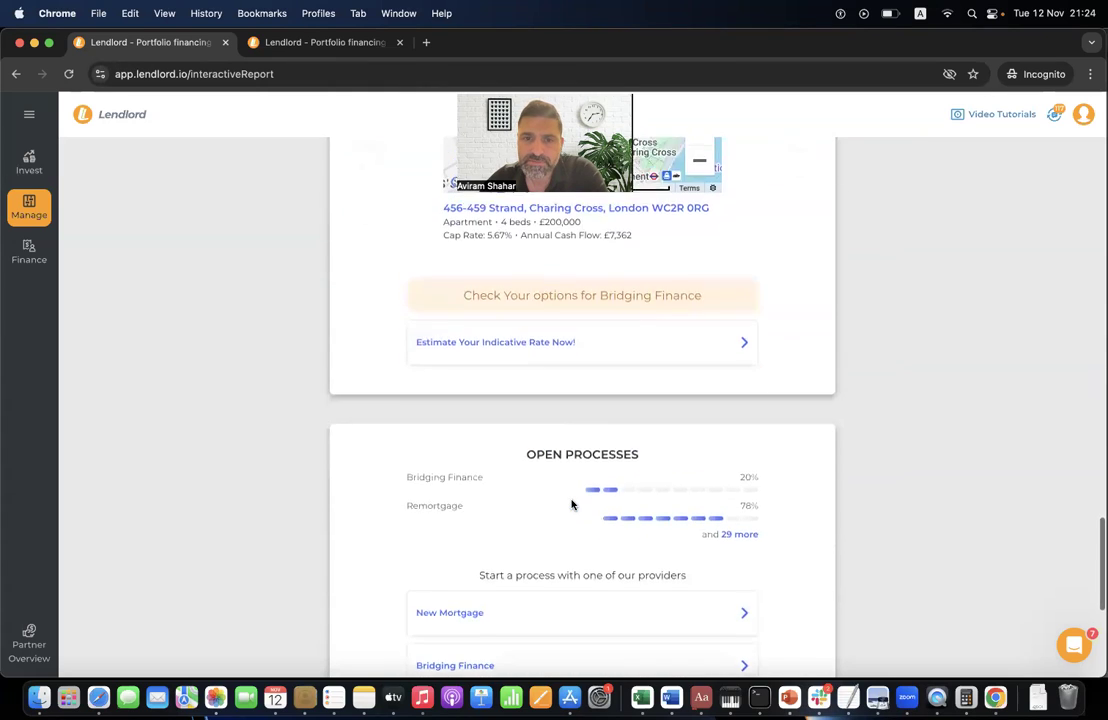
scroll(571, 505, "up", 4)
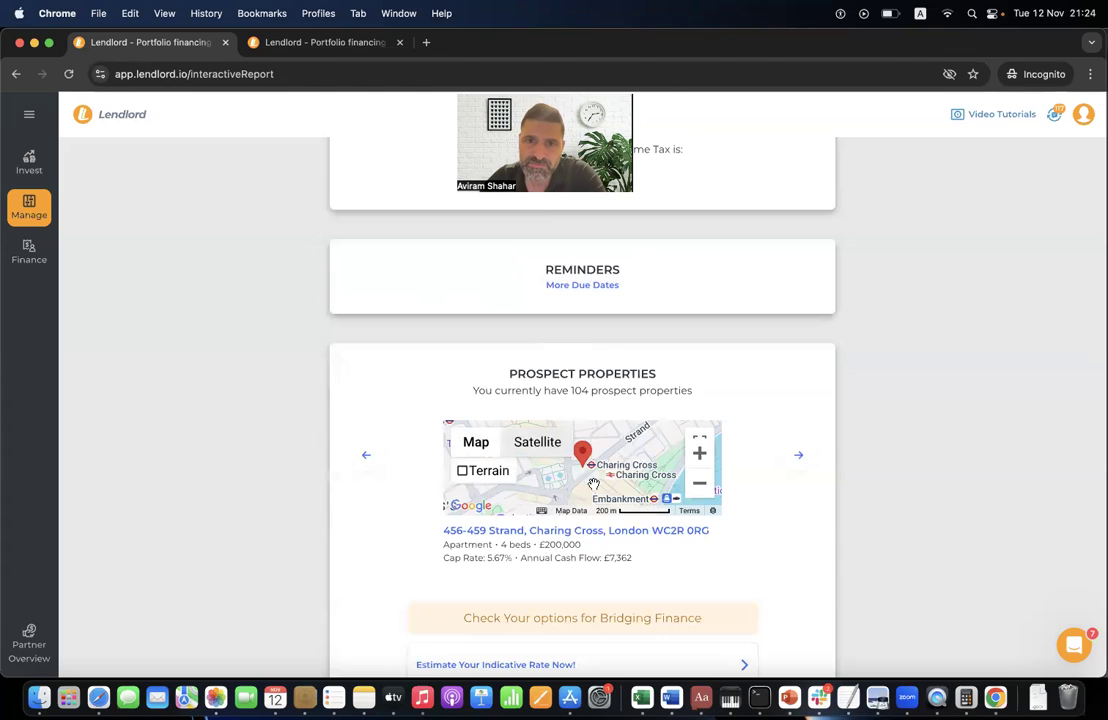
scroll(586, 354, "up", 4)
scroll(586, 354, "up", 7)
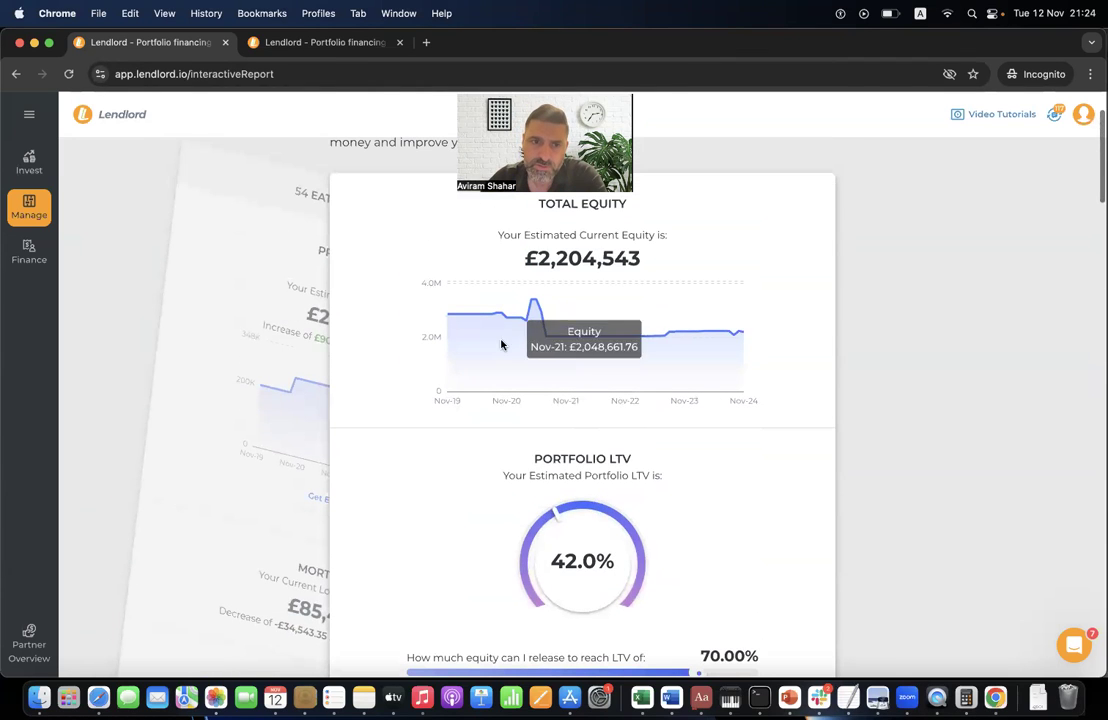
- Select the Maryhill Road, Glasgow card and change its estimated value from £850,000 to £855,000
left_click(228, 314)
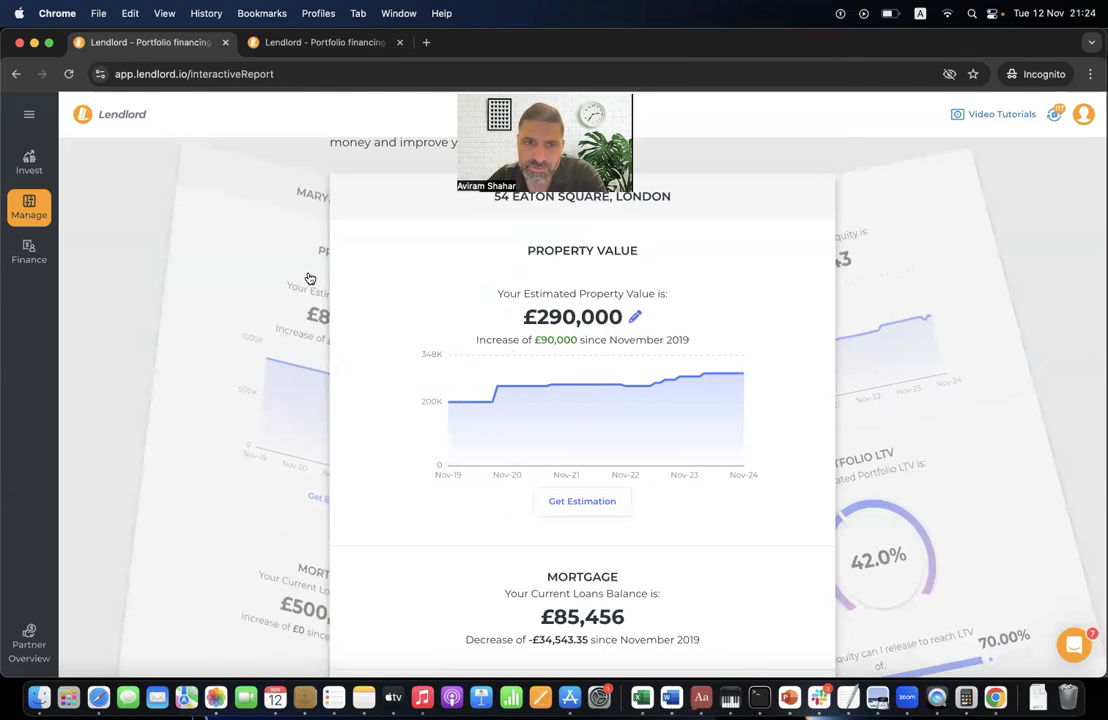
left_click(284, 321)
scroll(566, 339, "down", 3)
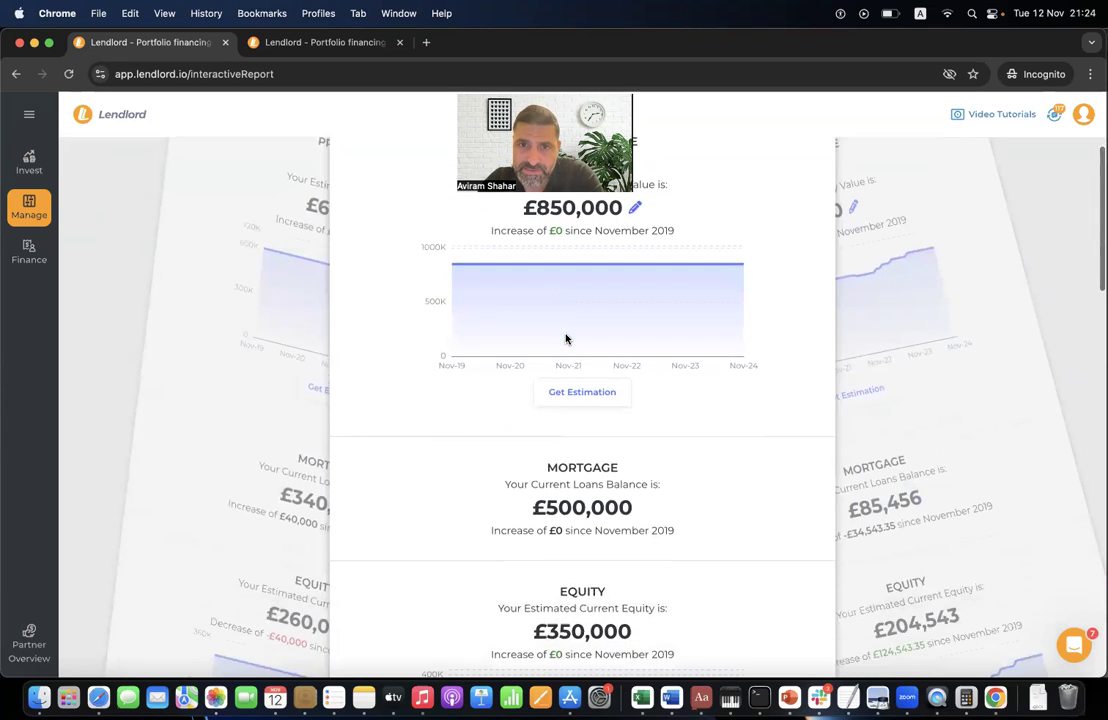
scroll(566, 339, "up", 4)
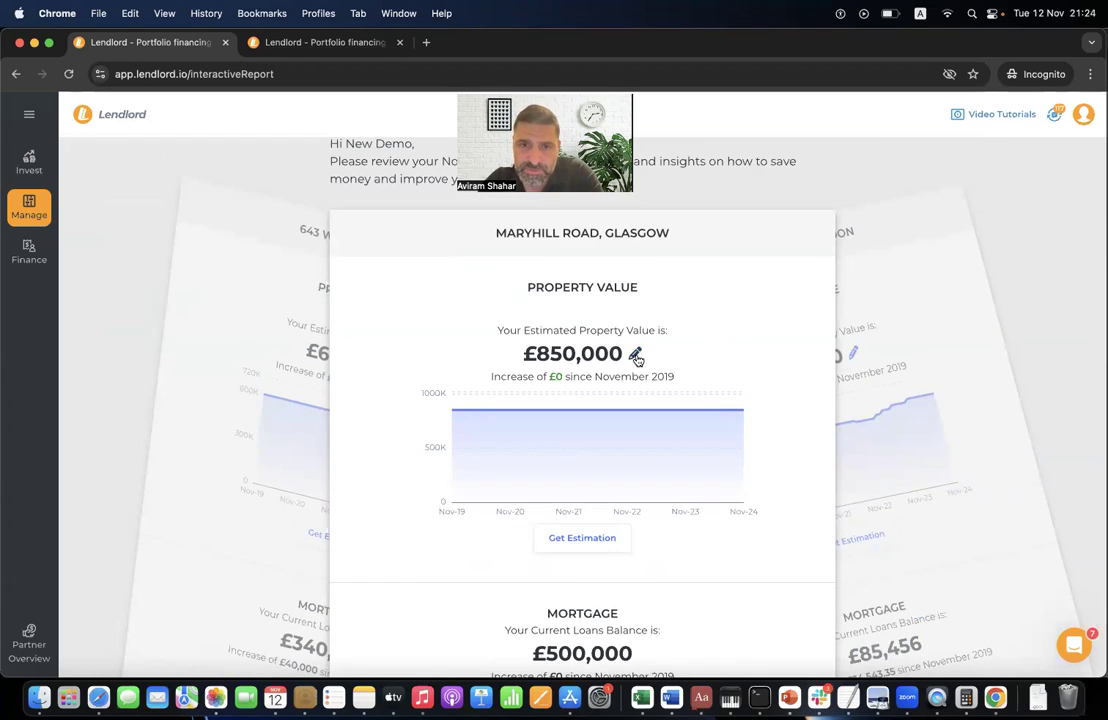
left_click(636, 357)
left_click(559, 352)
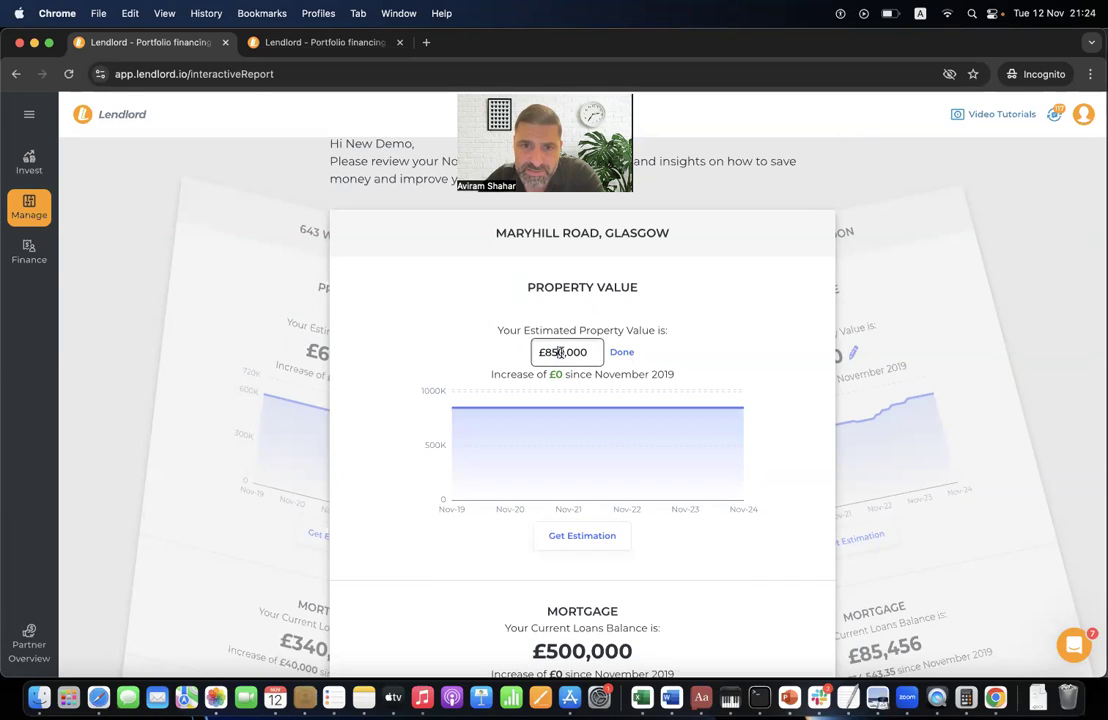
key("BackSpace")
type("5")
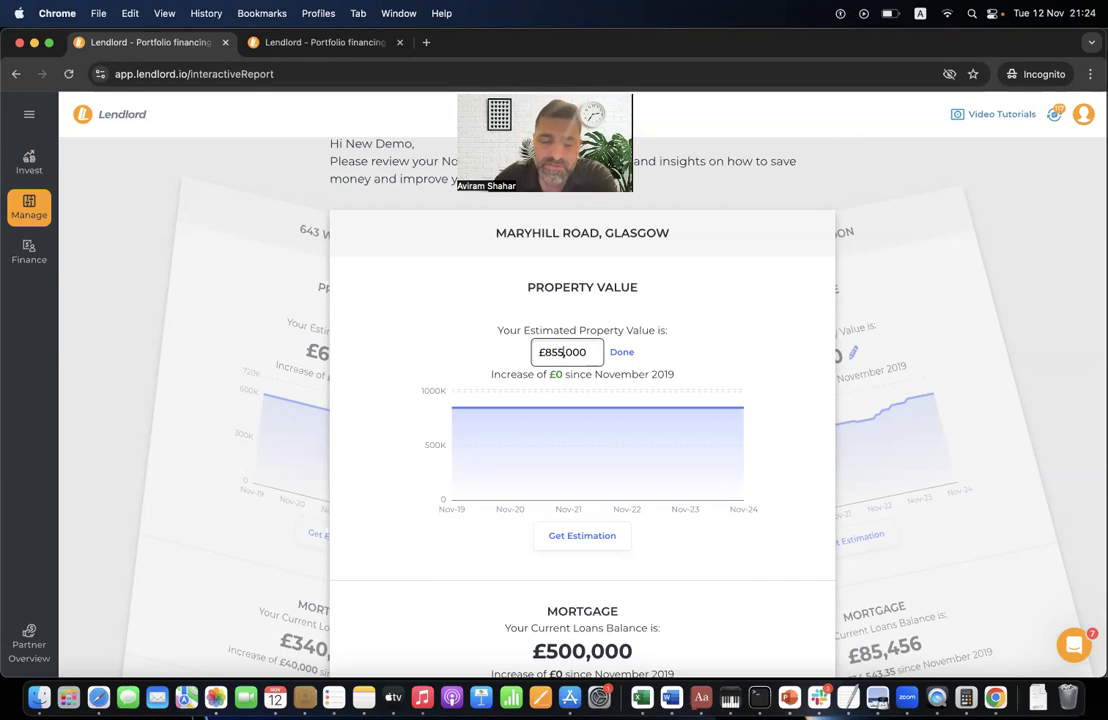
left_click(626, 352)
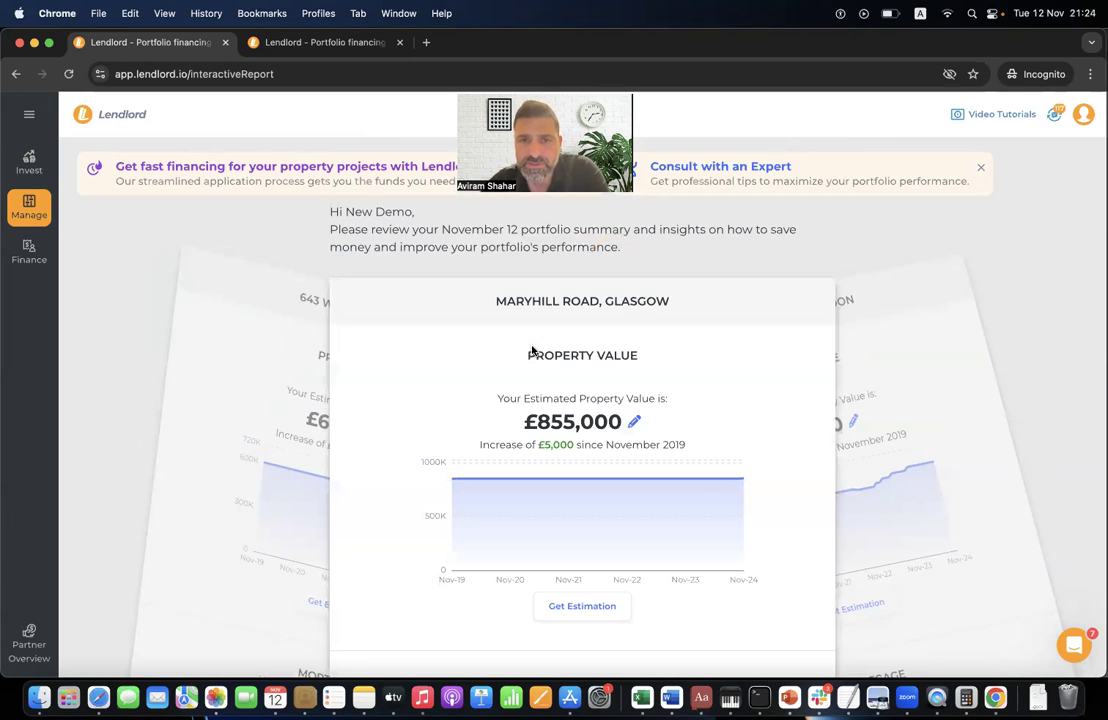
- Highlight the £355,000 equity and drag the target LTV to 71.06%, releasing £107,559
mouse_move(626, 487)
mouse_move(742, 488)
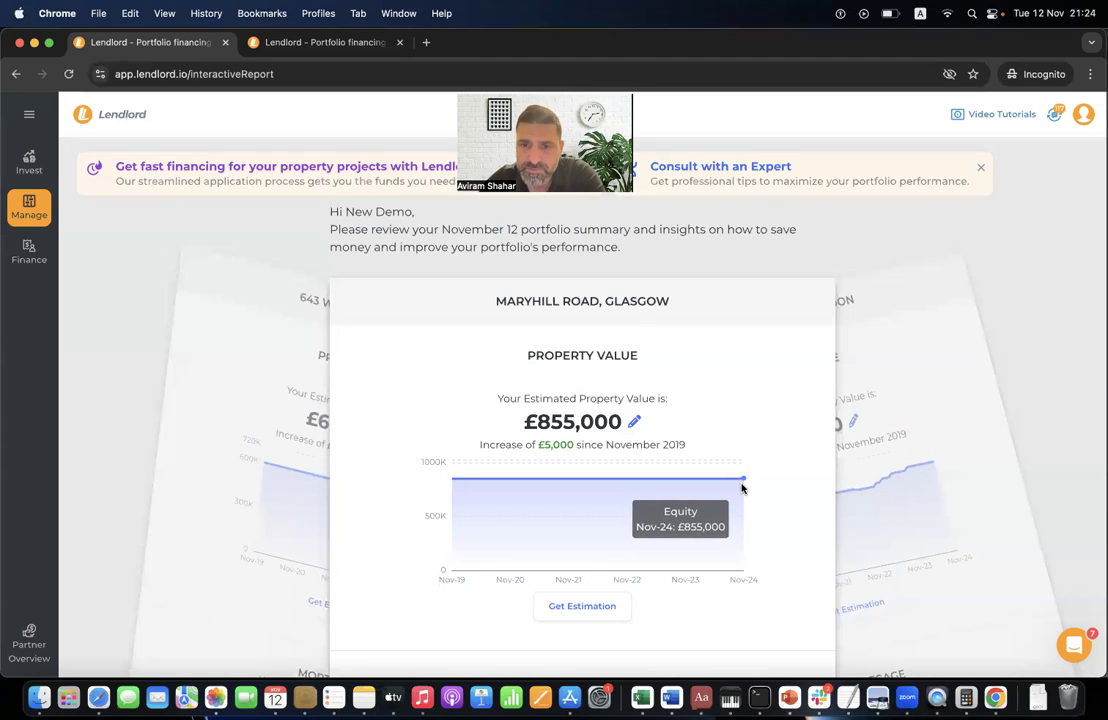
scroll(742, 488, "down", 5)
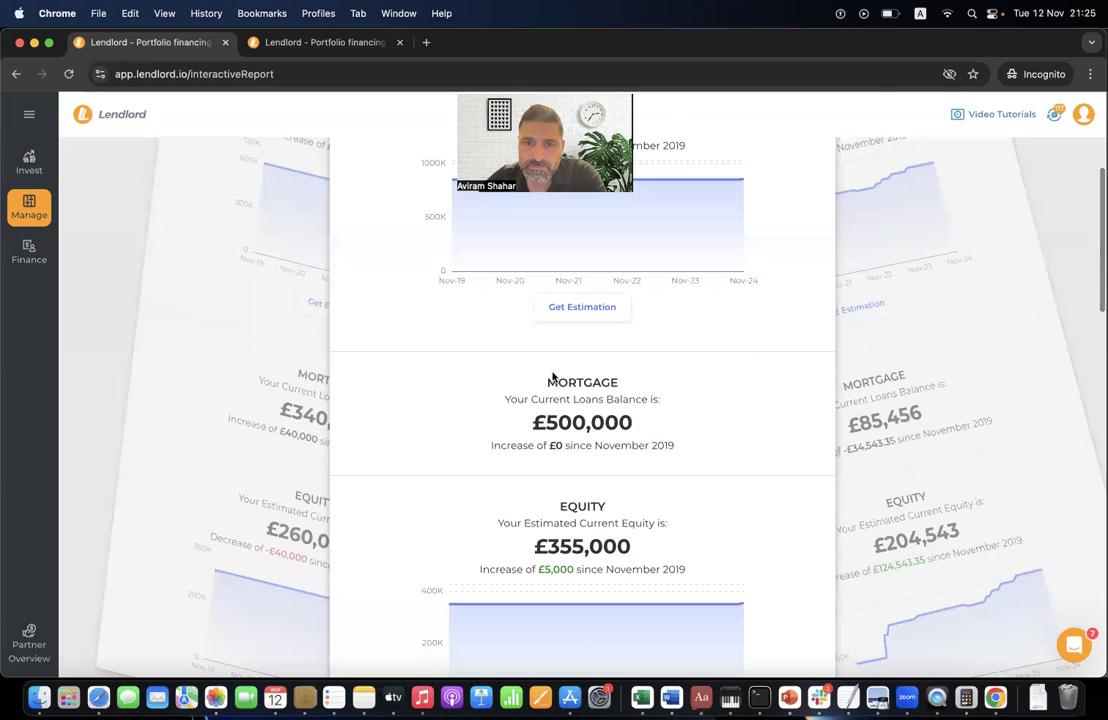
scroll(566, 432, "down", 5)
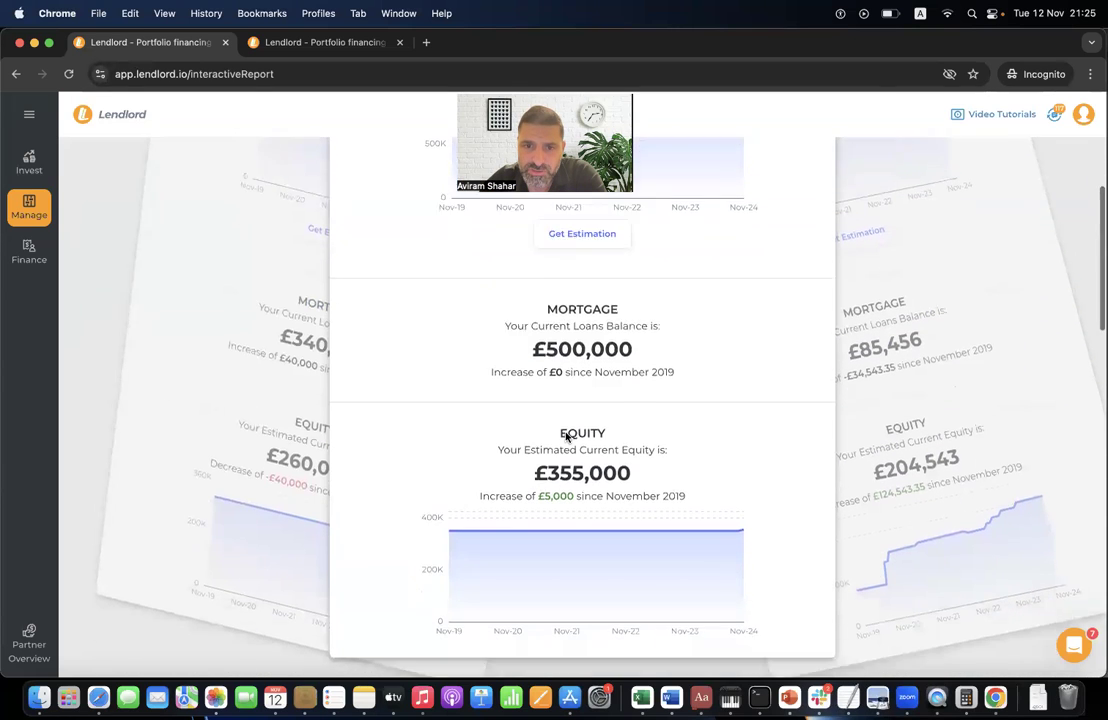
double_click(586, 302)
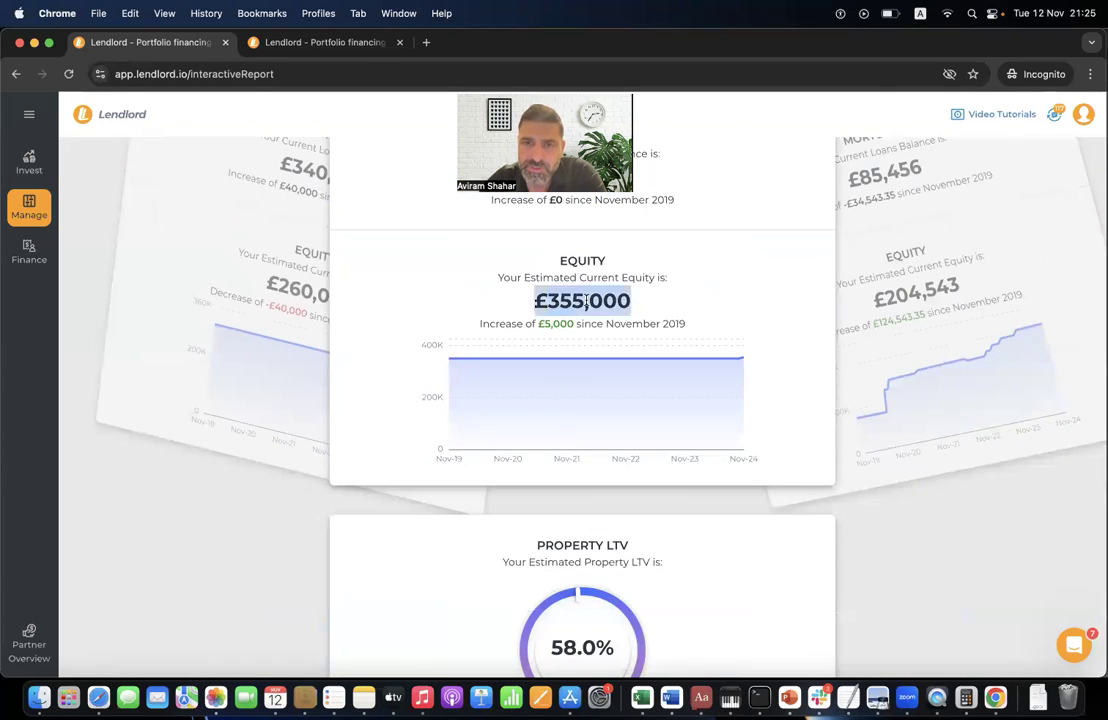
scroll(586, 302, "down", 7)
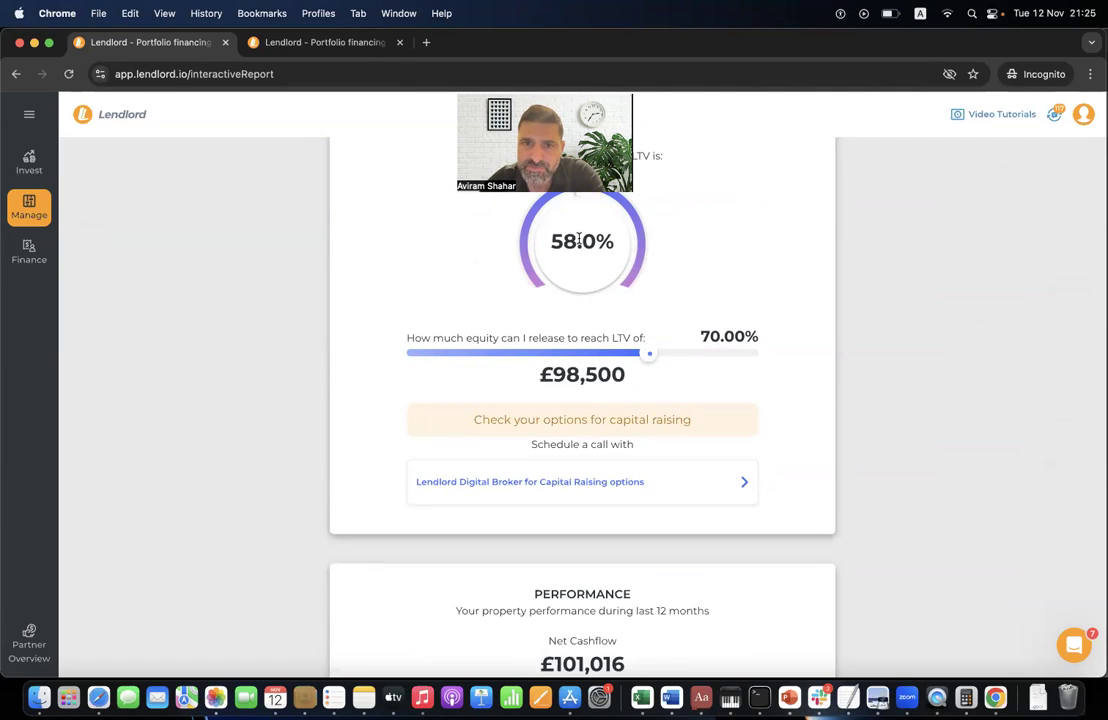
mouse_move(651, 352)
left_mouse_down()
mouse_move(702, 351)
mouse_move(584, 355)
mouse_move(668, 362)
left_mouse_up()
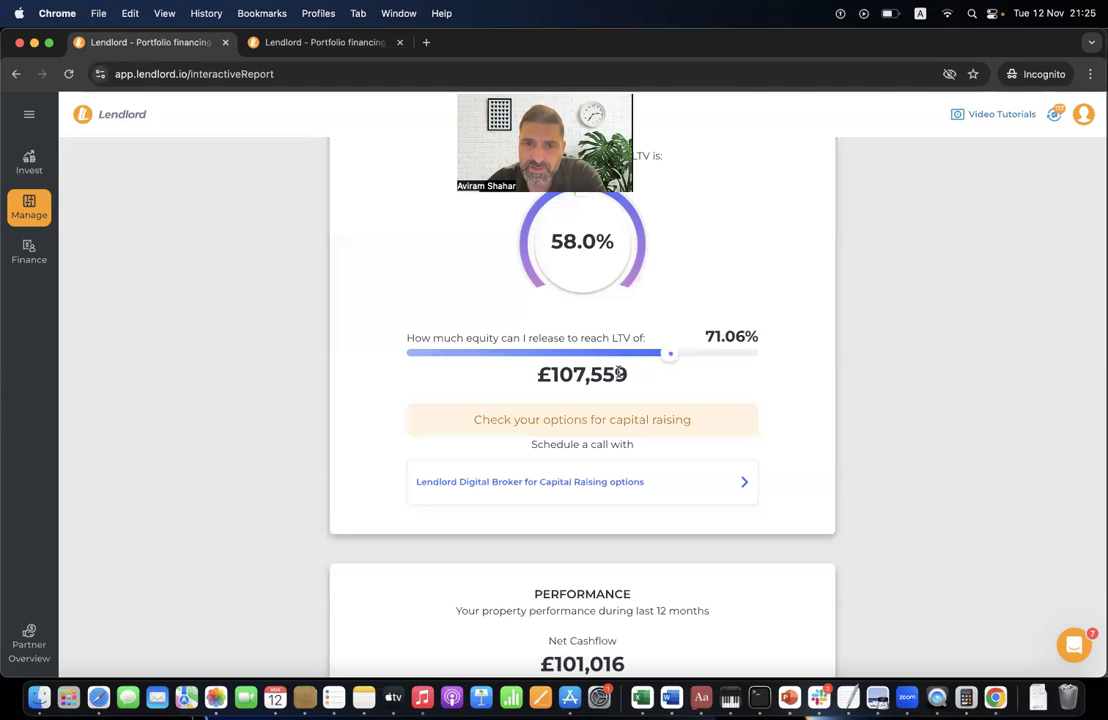
left_click_drag(538, 376, 636, 378)
left_click(636, 378)
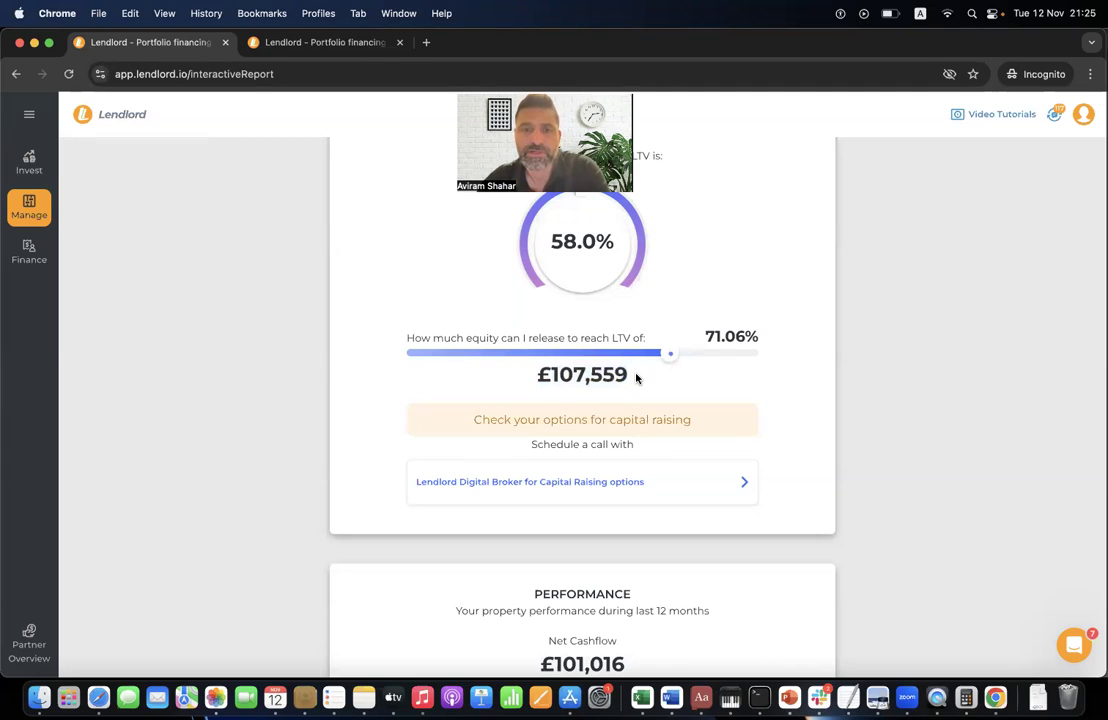
- Highlight the 'Ranked 1 out of 7' and Gross Yield rankings, then scroll through monthly figures and taxes
scroll(636, 378, "down", 3)
triple_click(556, 355)
left_click(606, 363)
triple_click(582, 362)
left_click(590, 359)
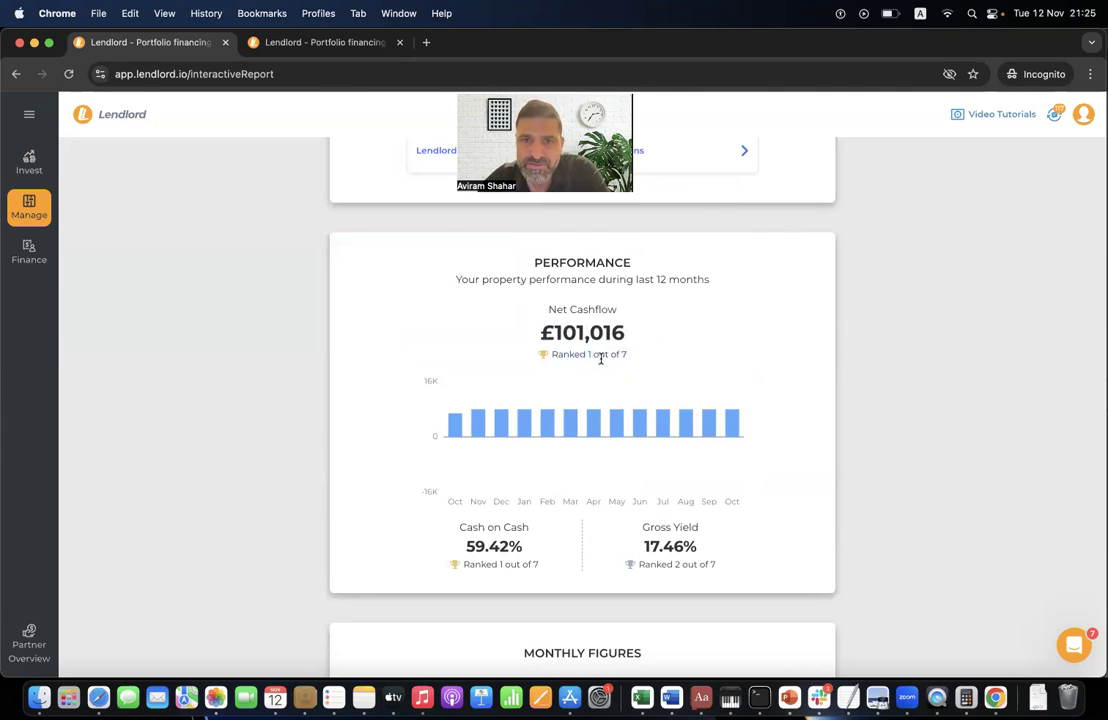
triple_click(652, 562)
left_click(645, 540)
scroll(645, 538, "down", 5)
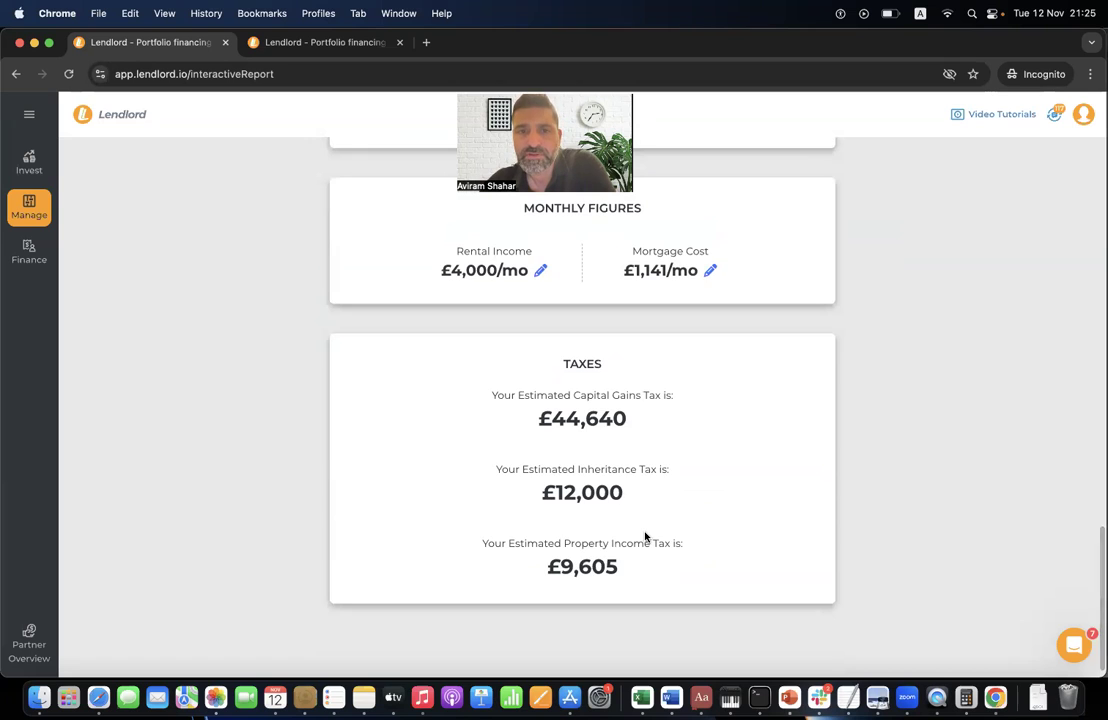
scroll(645, 538, "up", 2)
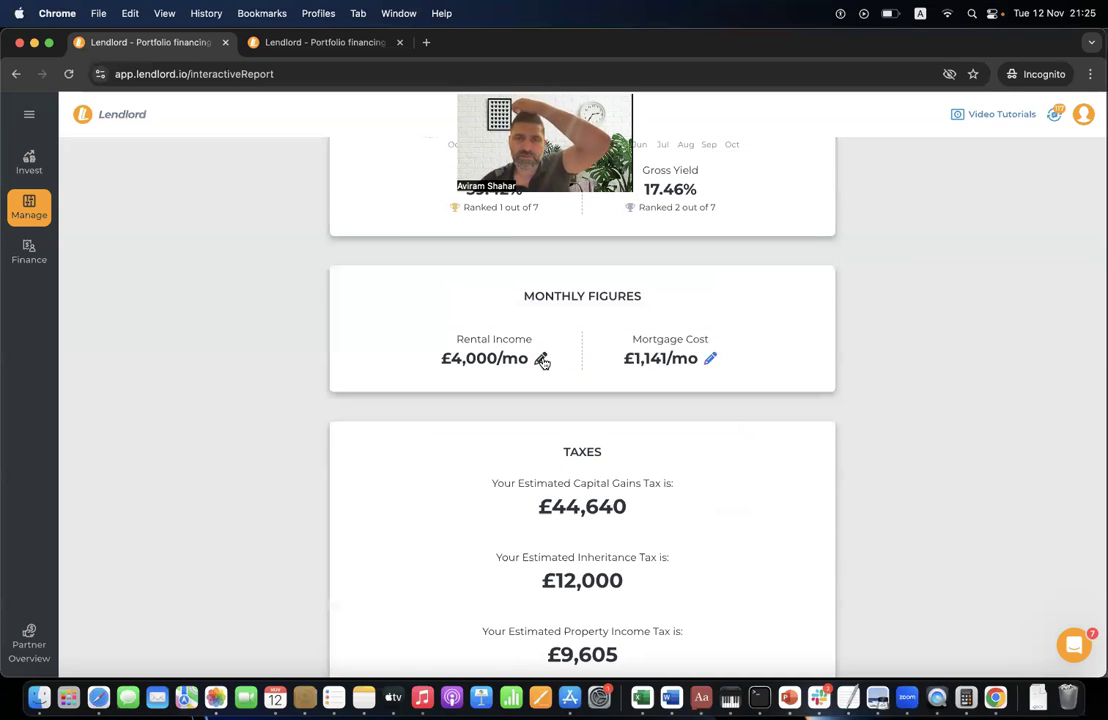
scroll(542, 445, "up", 15)
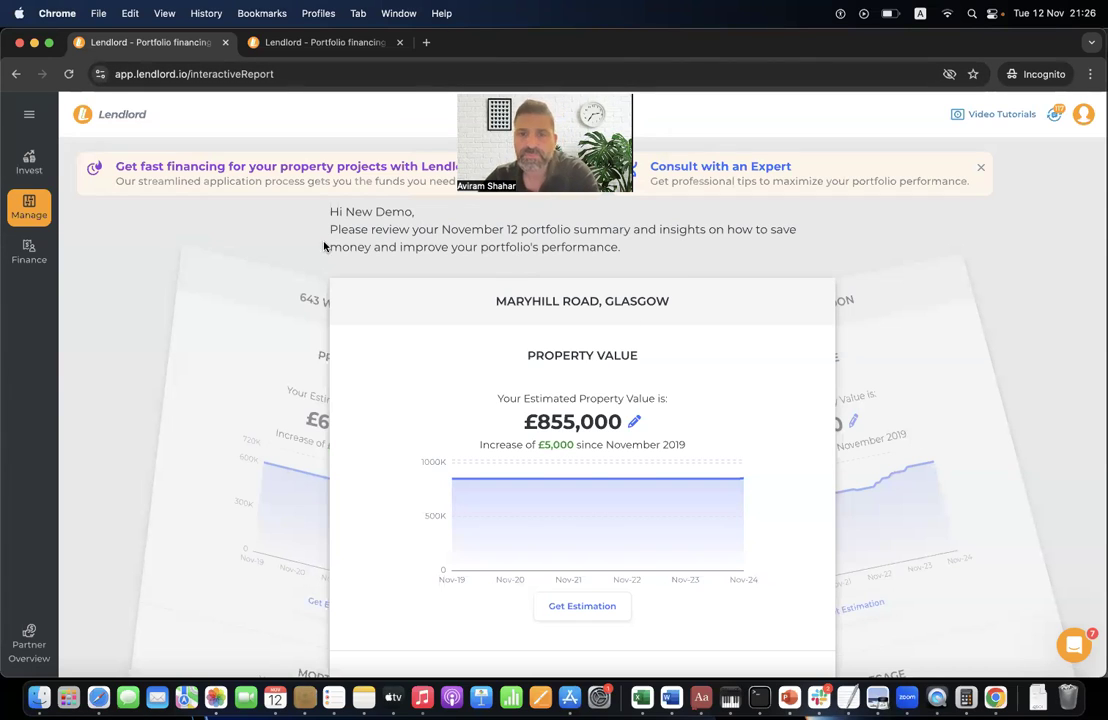
mouse_move(28, 172)
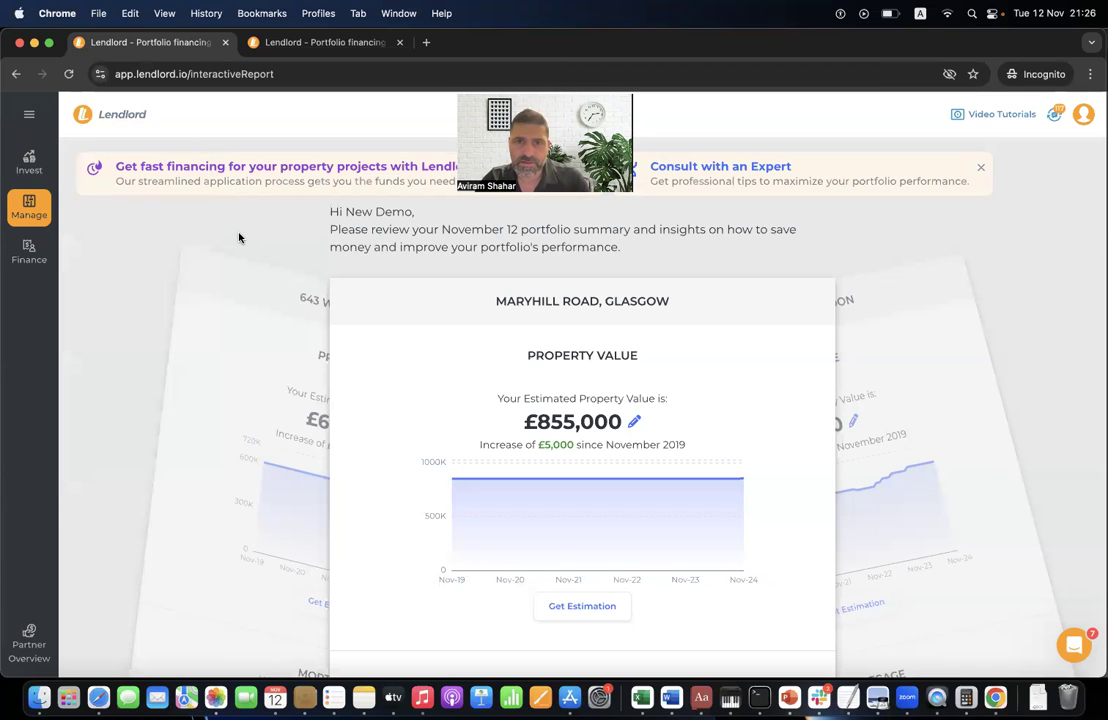
- Open My Watch List and browse the 4 saved deals, including The Water Gardens (£350,000) and Vauxhall Bridge Road (£430,000)
left_click(29, 160)
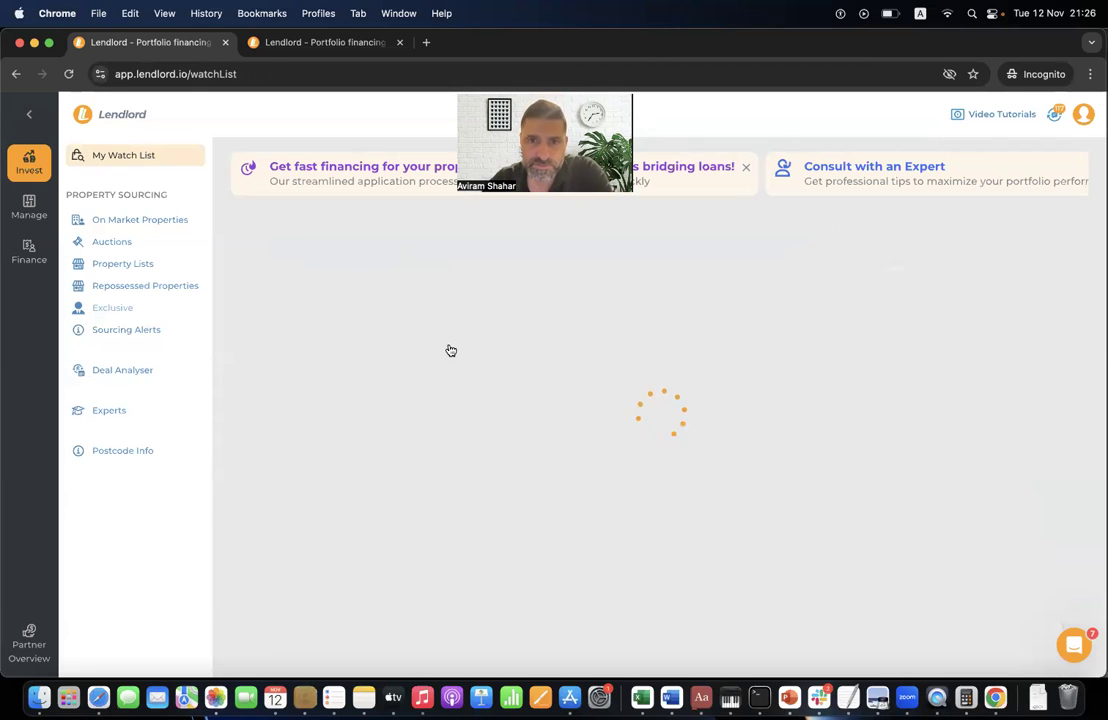
scroll(436, 388, "down", 5)
scroll(436, 388, "down", 10)
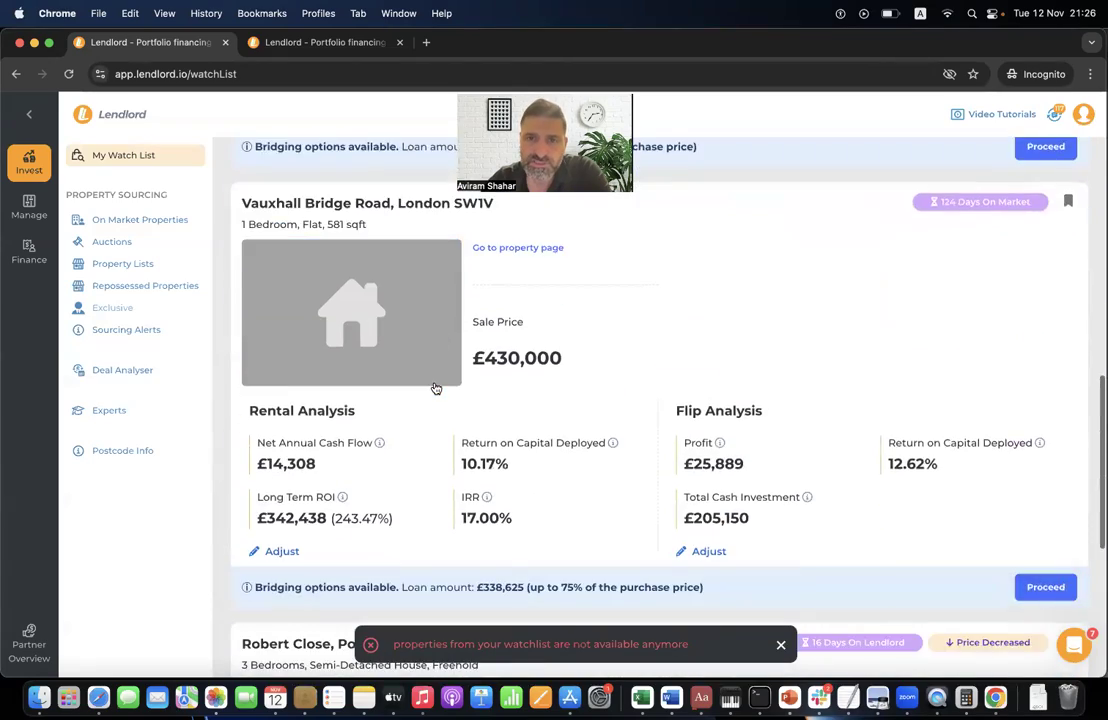
scroll(436, 388, "up", 4)
scroll(436, 388, "up", 10)
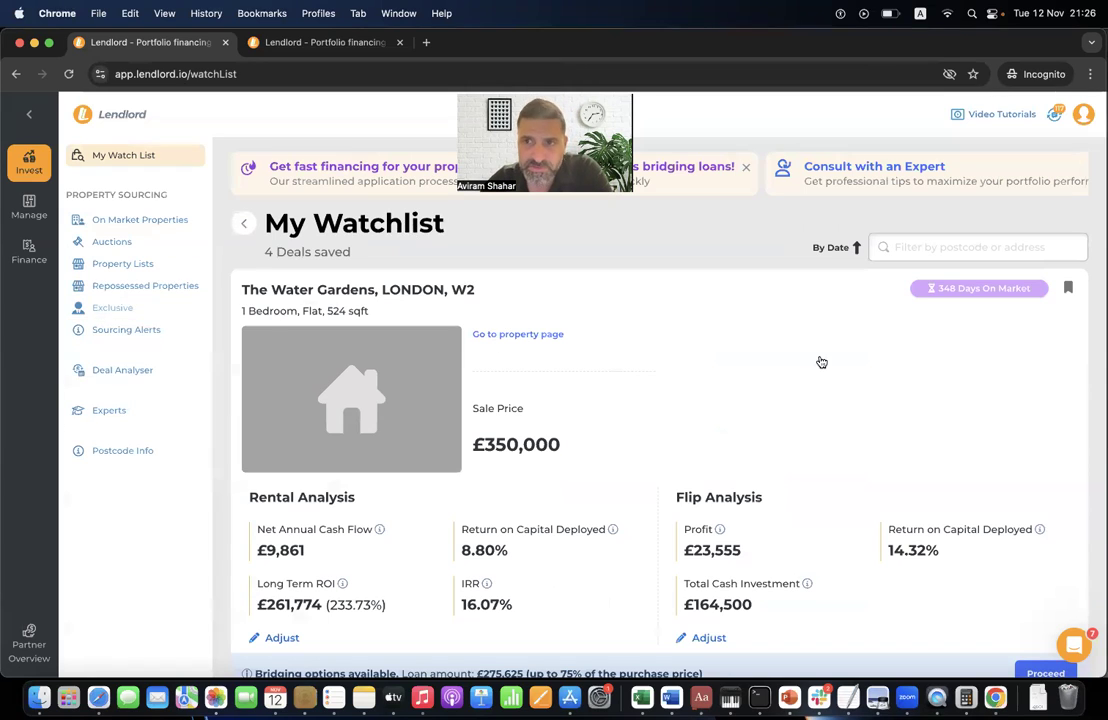
scroll(584, 391, "down", 3)
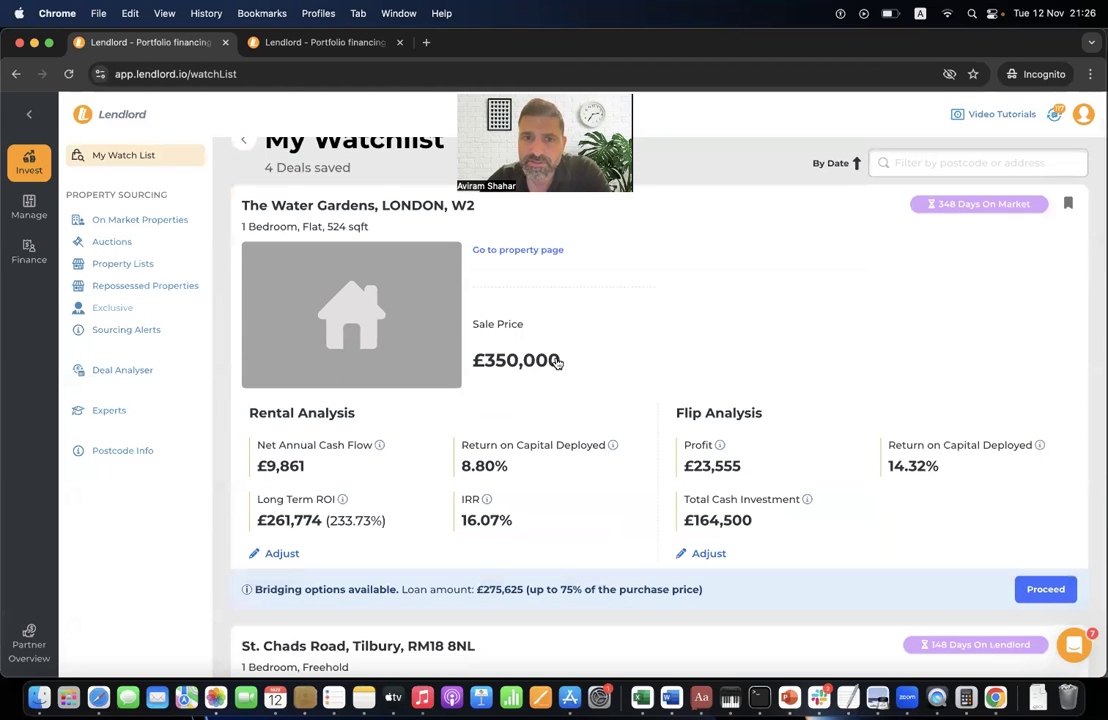
scroll(545, 364, "down", 5)
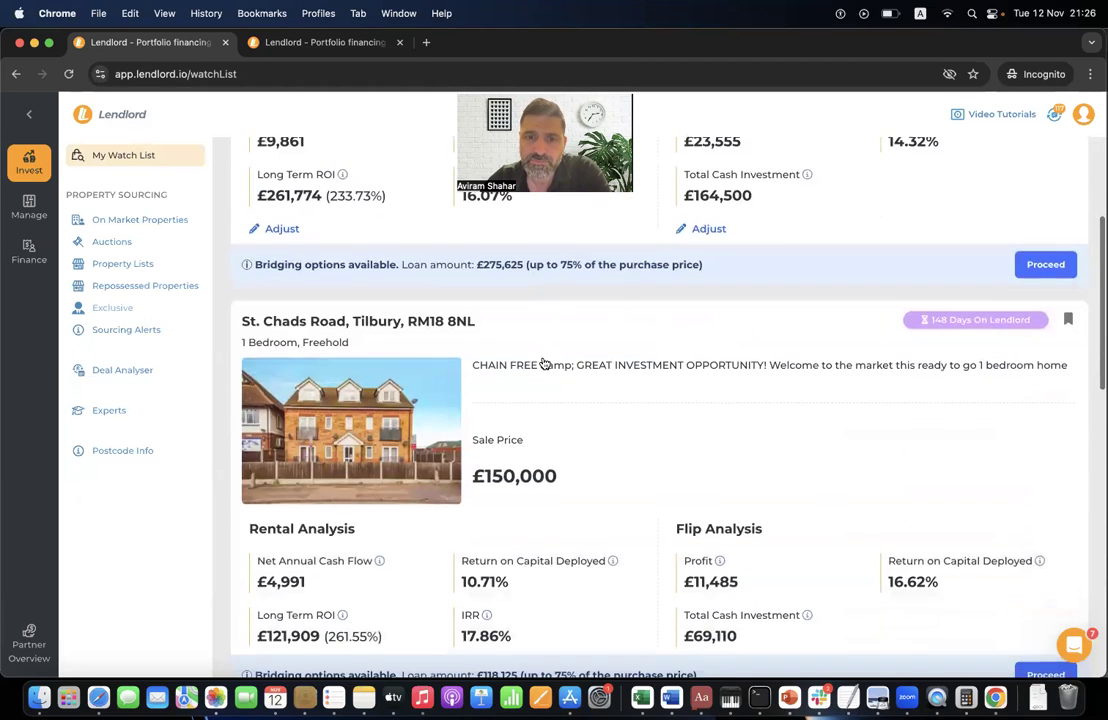
scroll(544, 482, "down", 6)
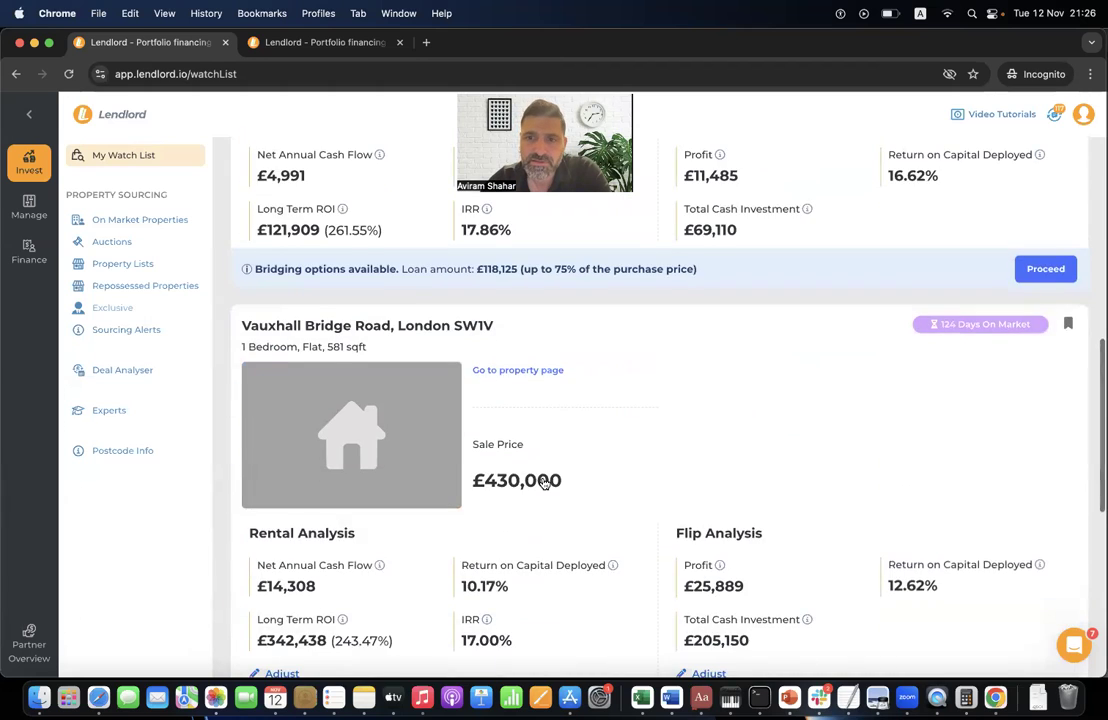
scroll(544, 482, "down", 5)
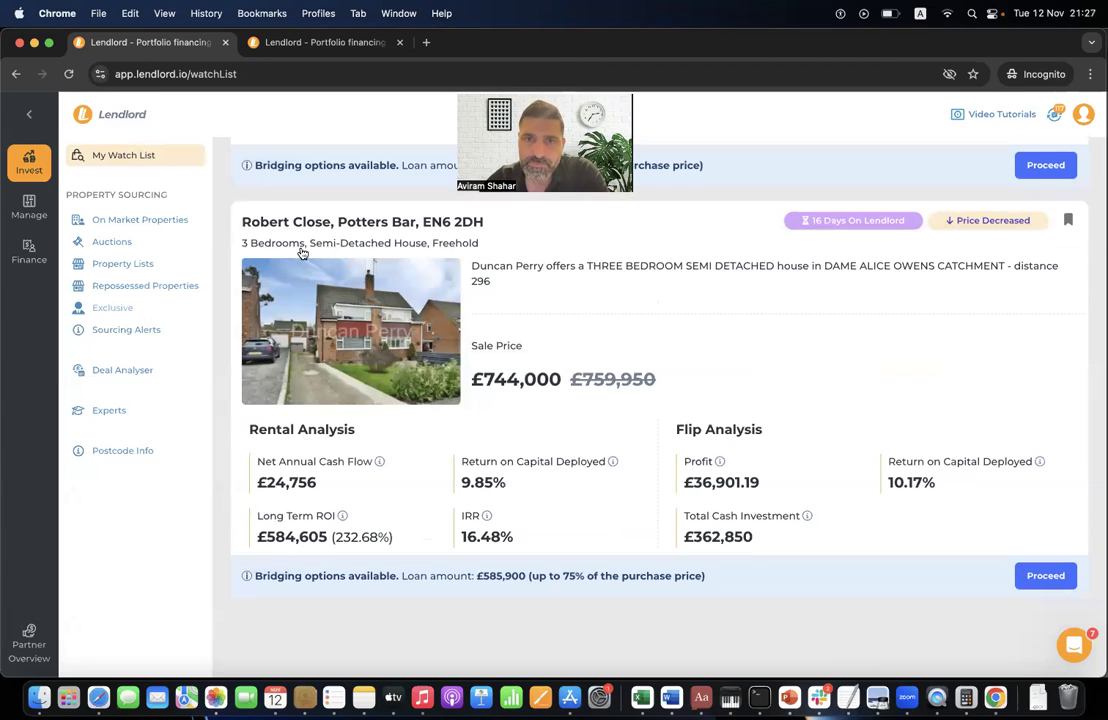
- Open the open market listings and search around 125 London Wall, London
left_click(139, 222)
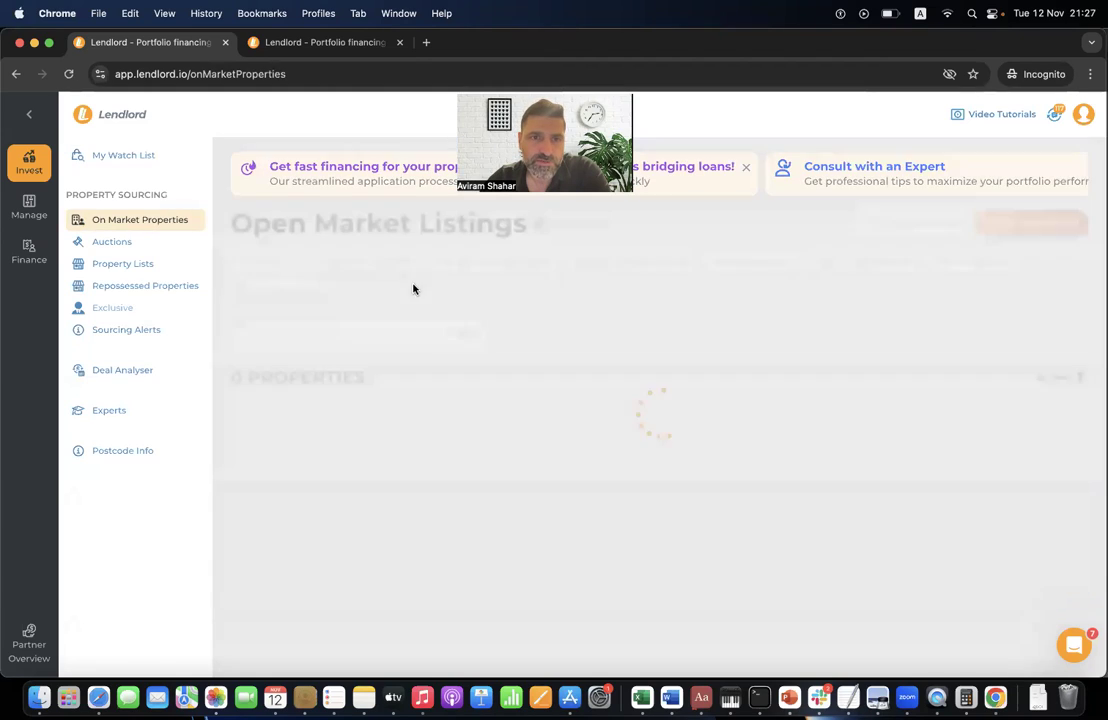
scroll(413, 403, "down", 6)
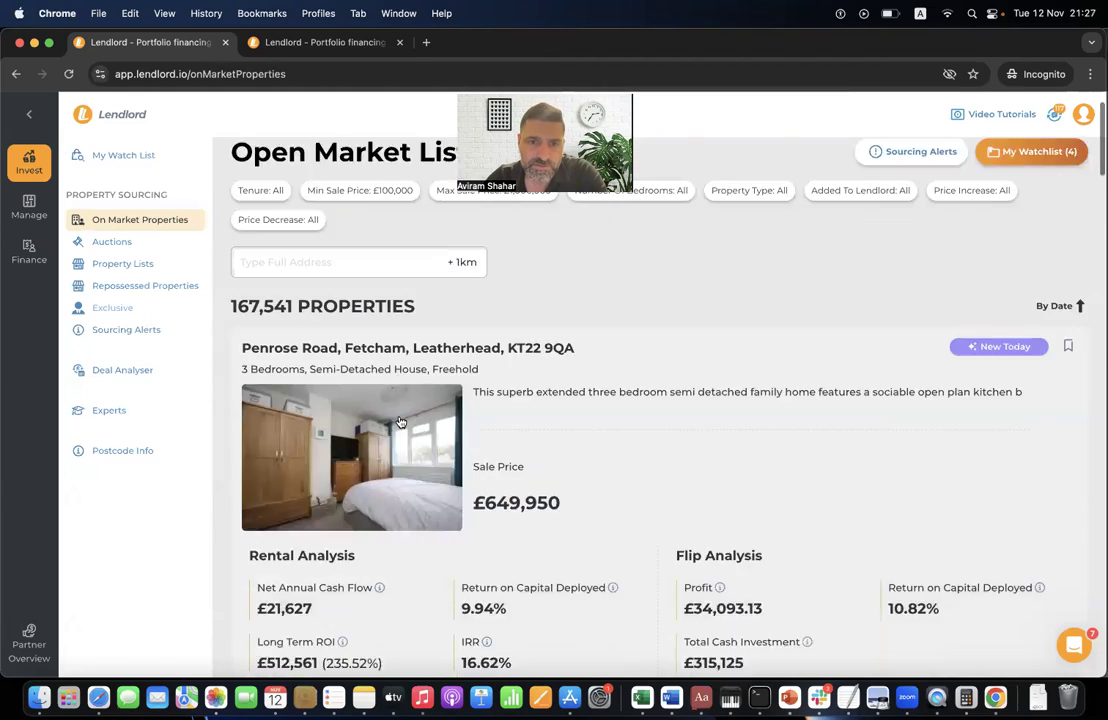
scroll(400, 422, "down", 10)
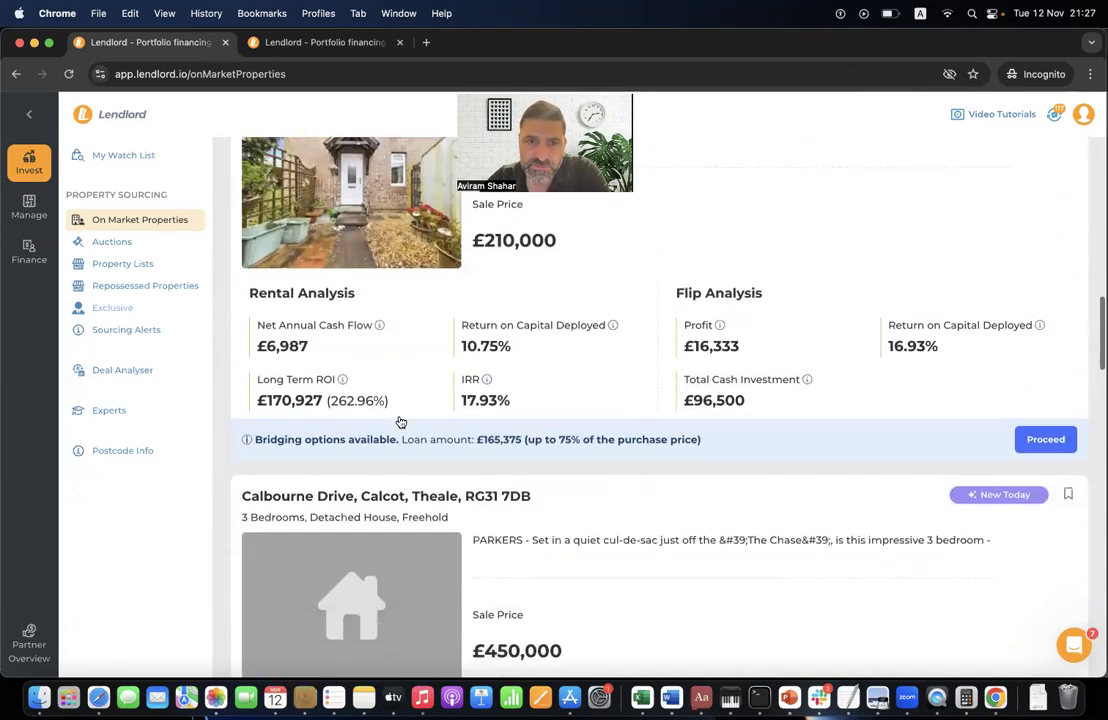
scroll(400, 422, "up", 8)
scroll(400, 422, "up", 15)
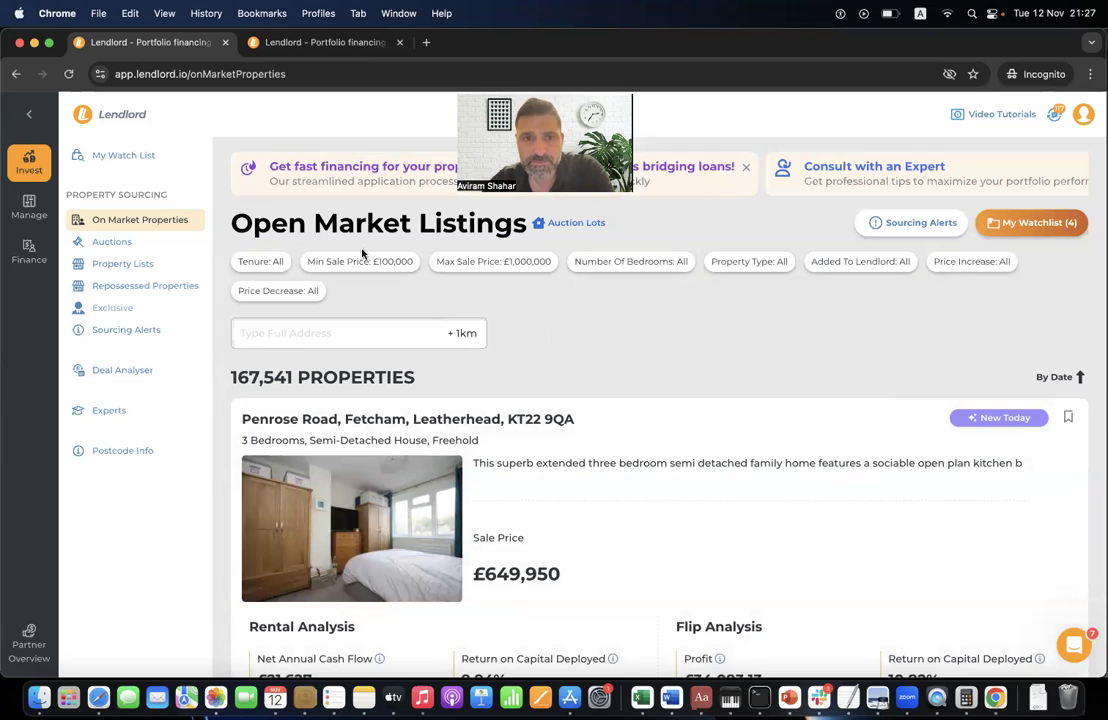
left_click(396, 266)
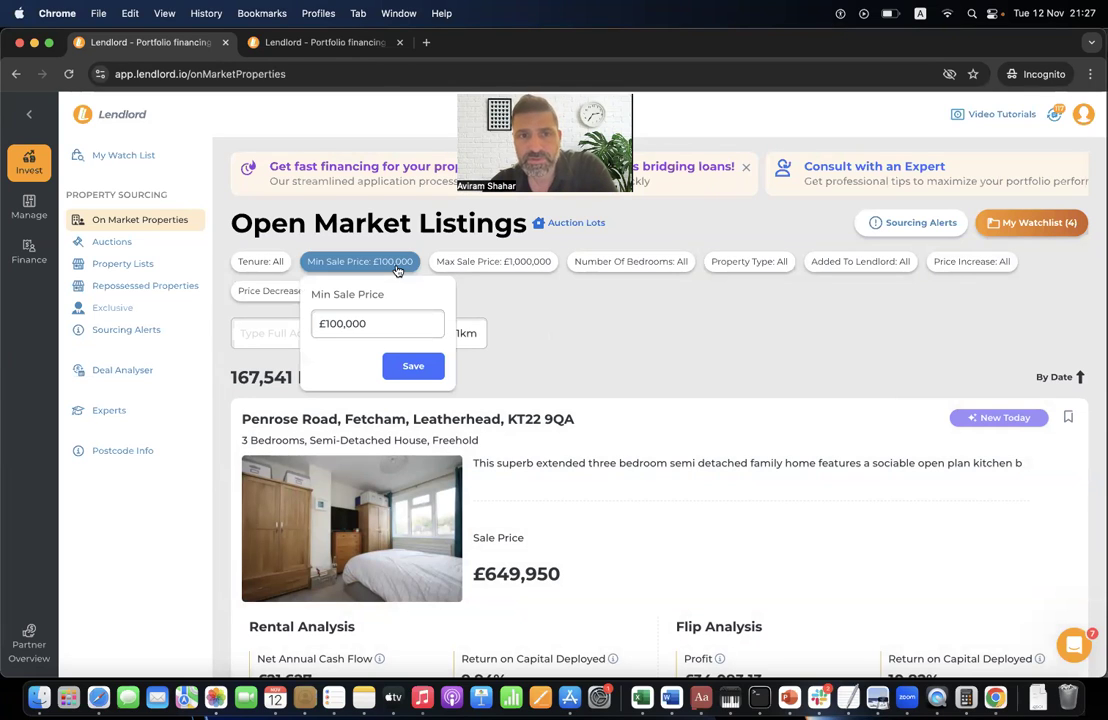
left_click(490, 262)
left_click(645, 263)
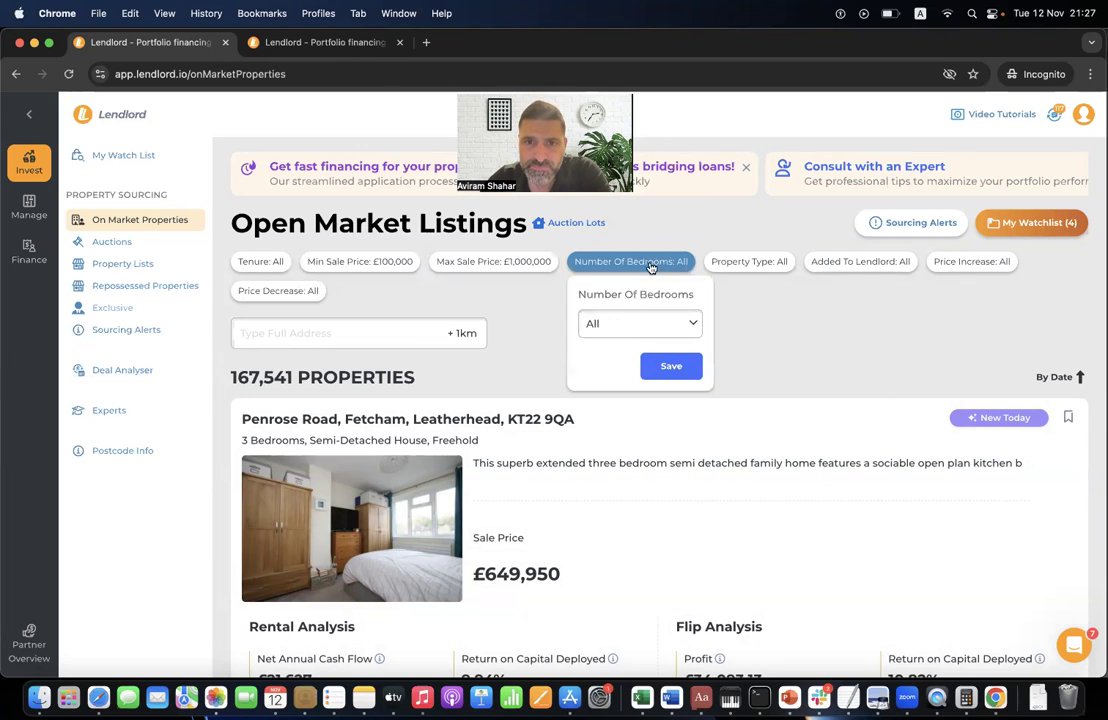
left_click(414, 332)
type("125")
left_click(410, 355)
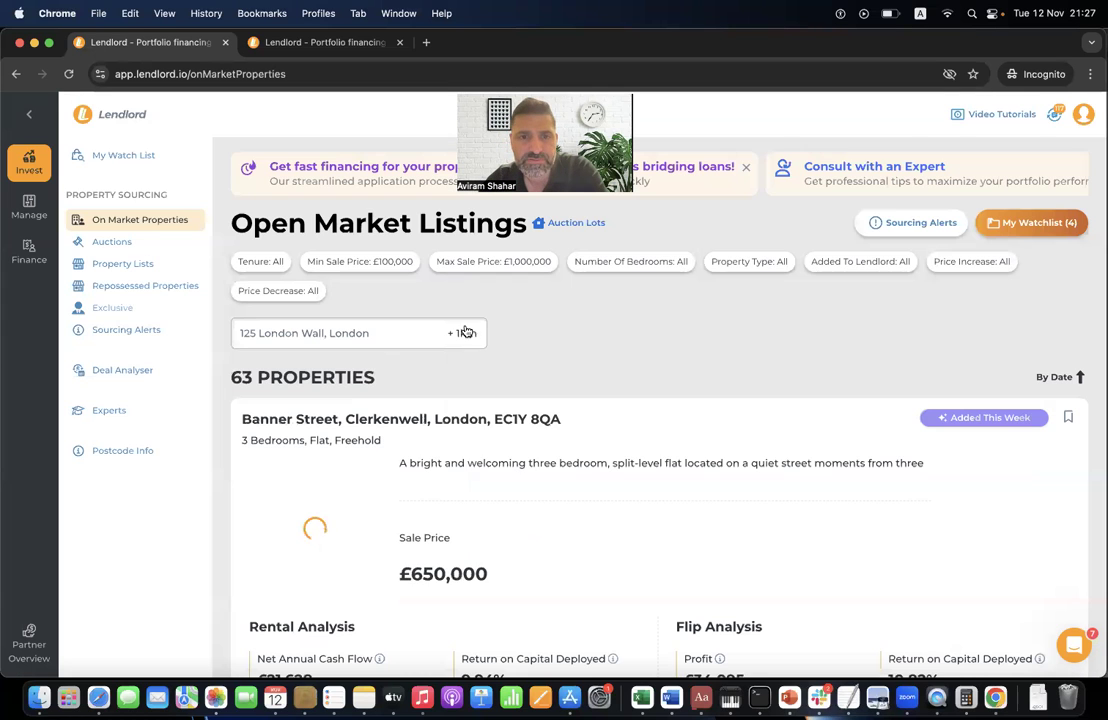
- Limit the listings to a 5 km radius and the Flat property type
left_click(462, 333)
left_click(475, 398)
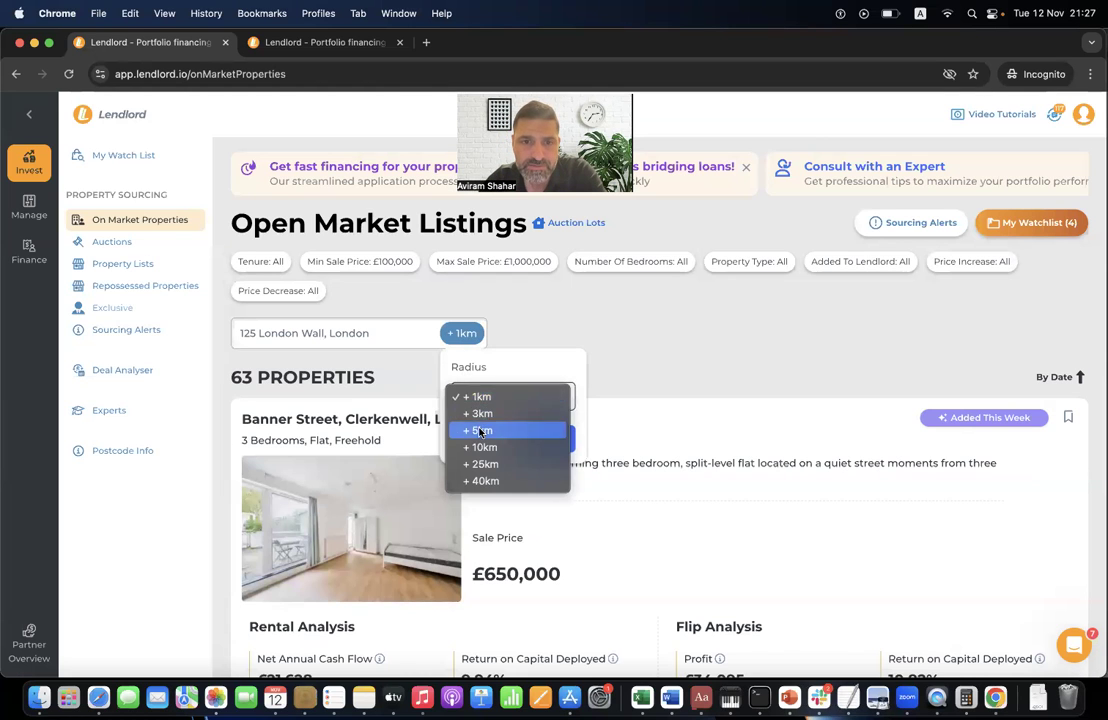
left_click(480, 431)
left_click(548, 441)
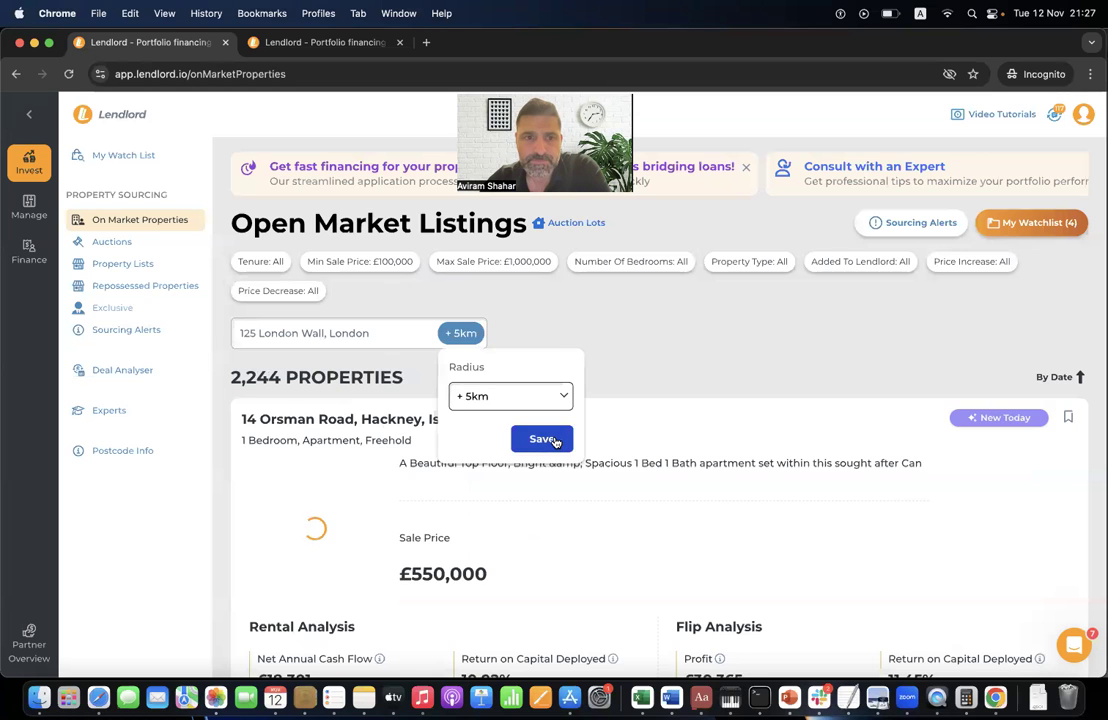
left_click(757, 261)
left_click(742, 321)
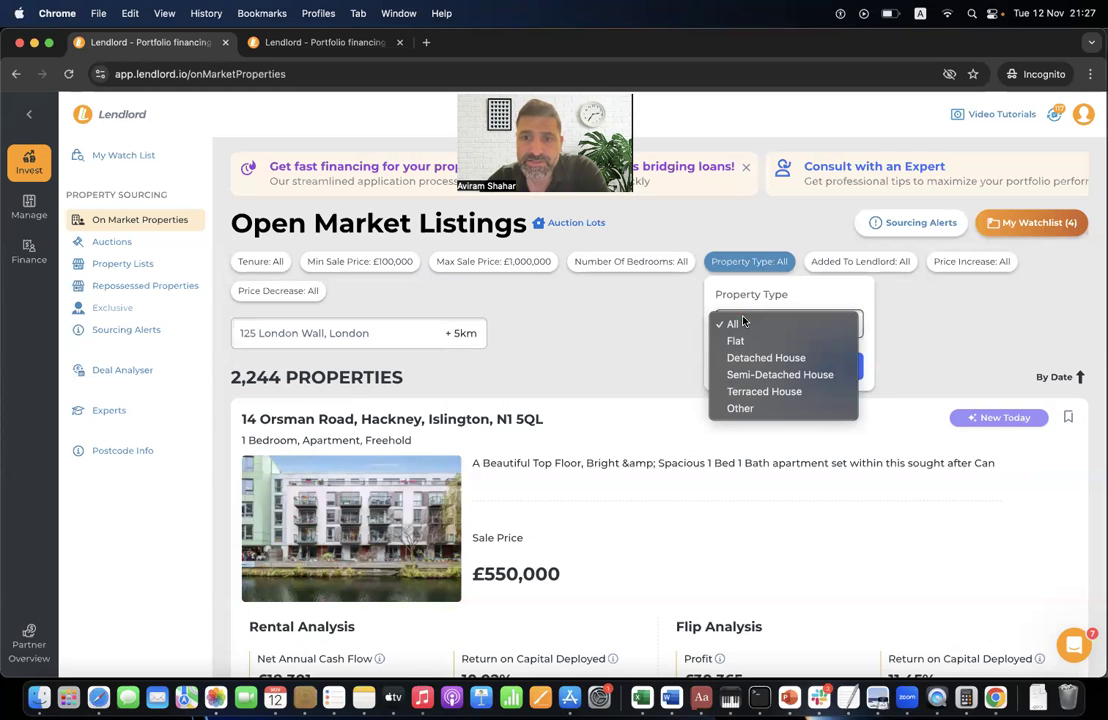
left_click(735, 341)
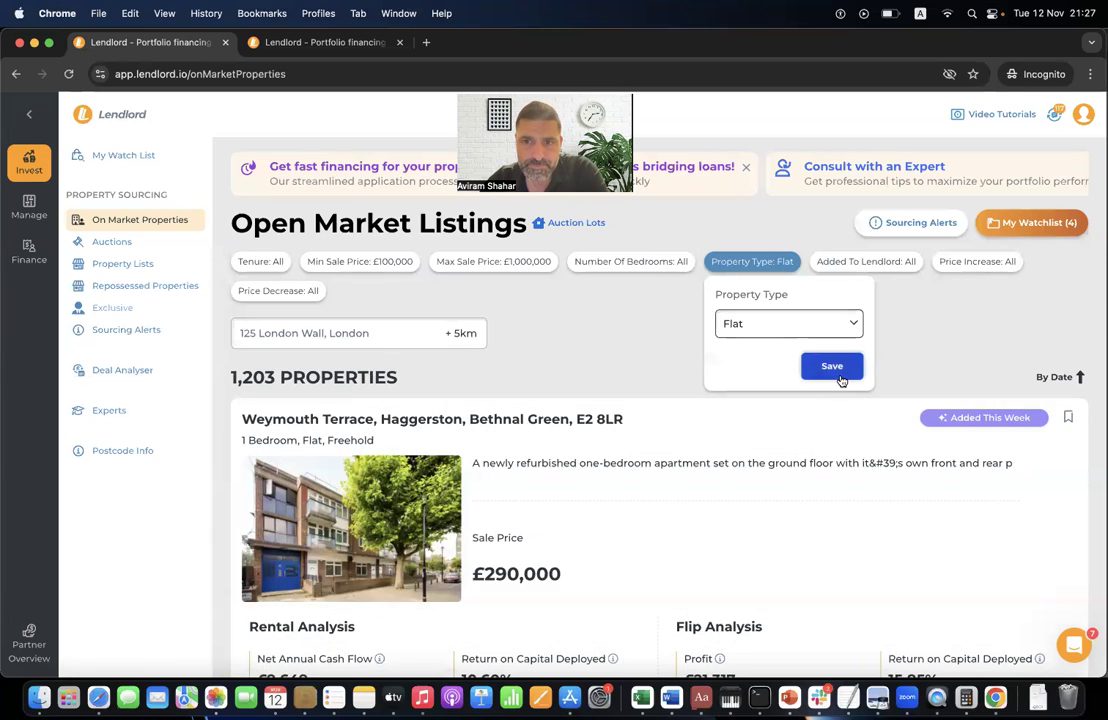
left_click(835, 367)
scroll(680, 455, "down", 2)
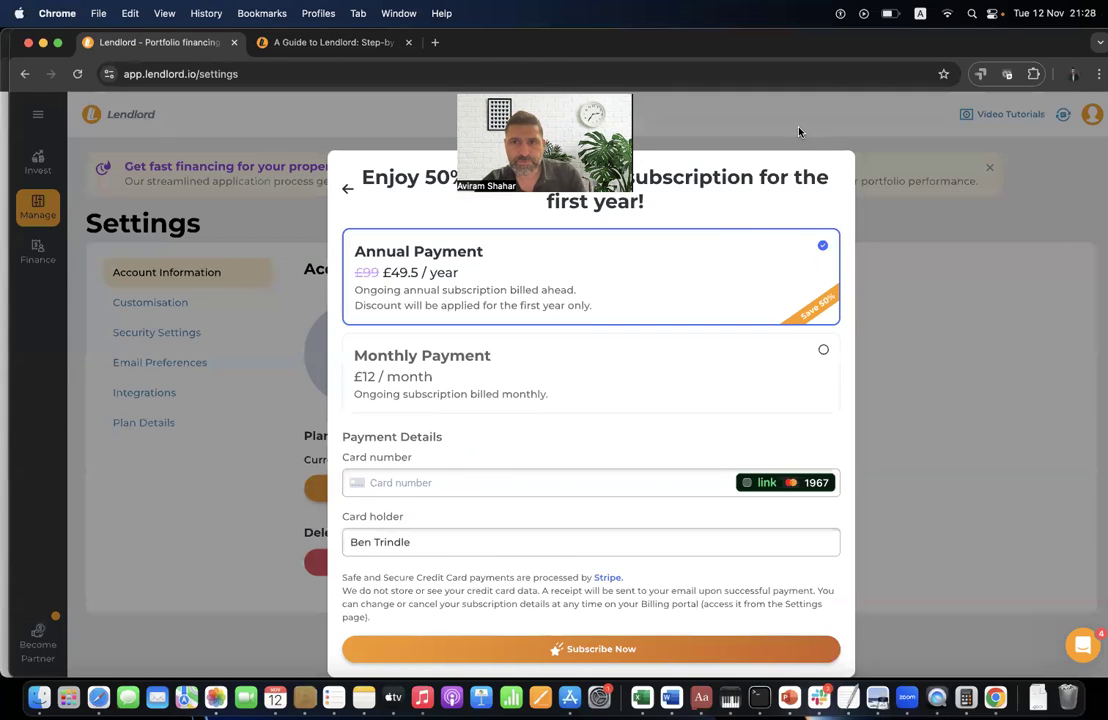
- Close the subscription offer and go to the On Market property listings
left_click(798, 131)
mouse_move(32, 160)
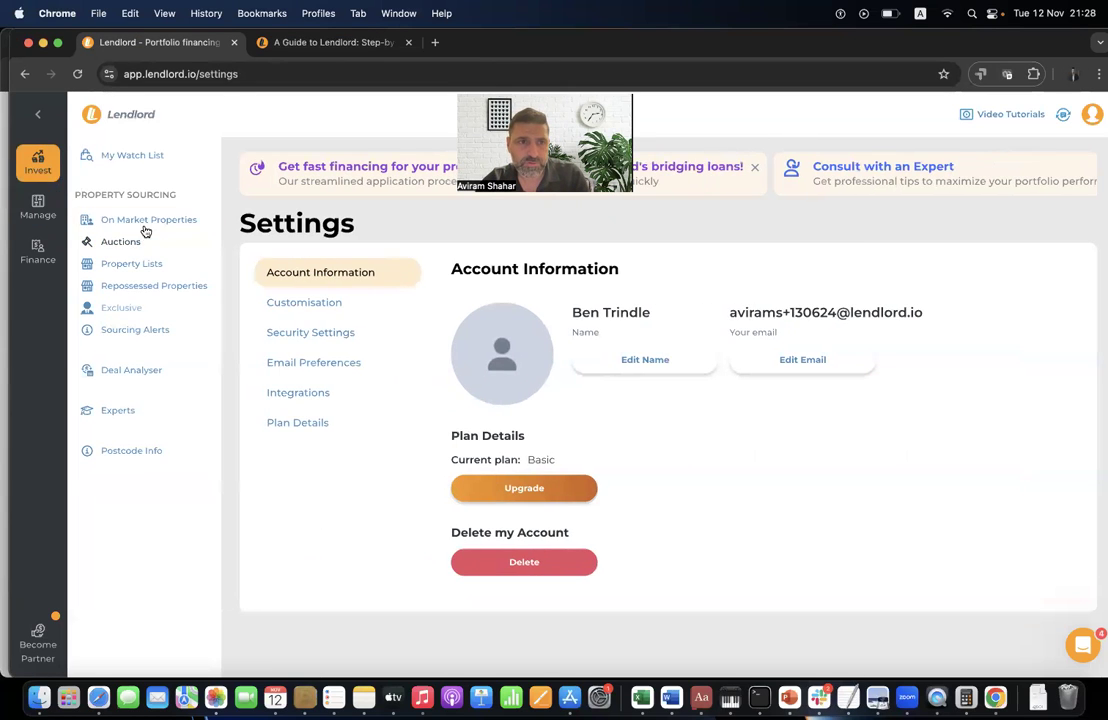
left_click(145, 220)
left_click_drag(7, 270, 3, 285)
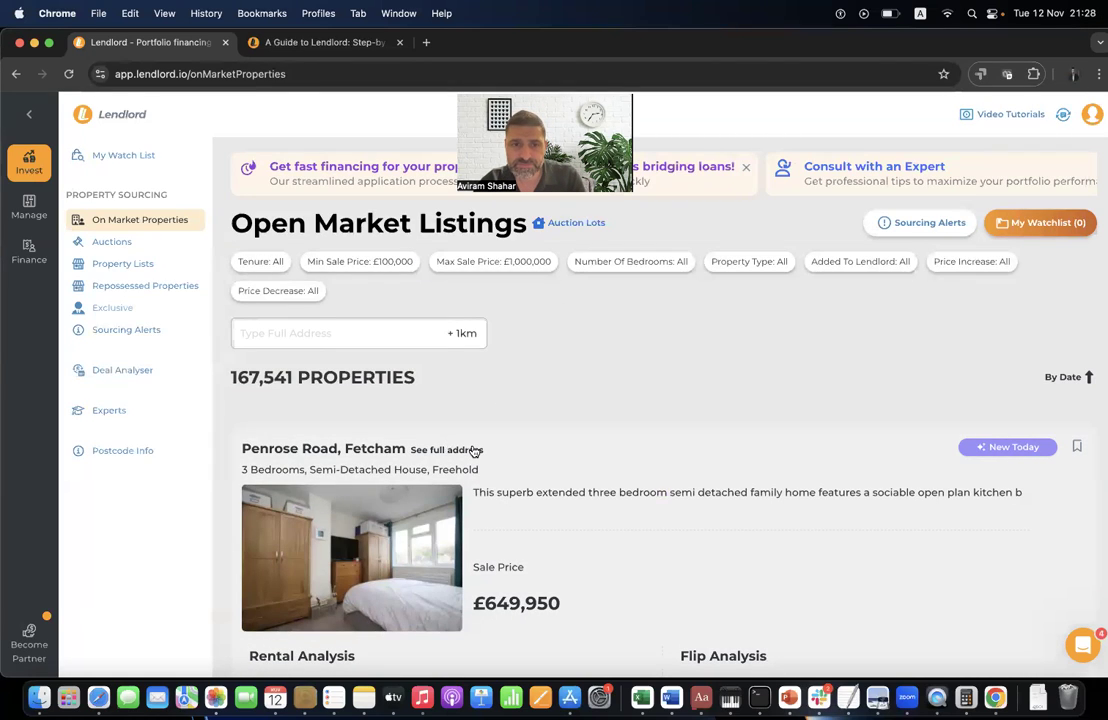
- Apply the 'web' coupon to the annual plan for 50% off, then dismiss the offer
left_click(474, 451)
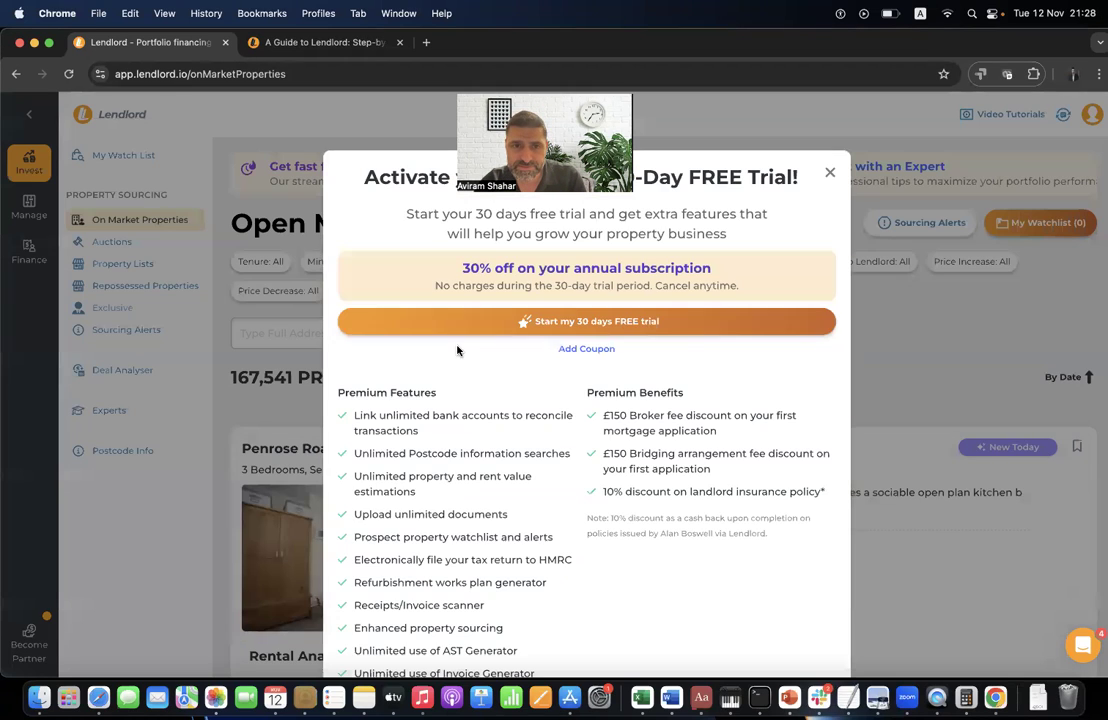
left_click(606, 352)
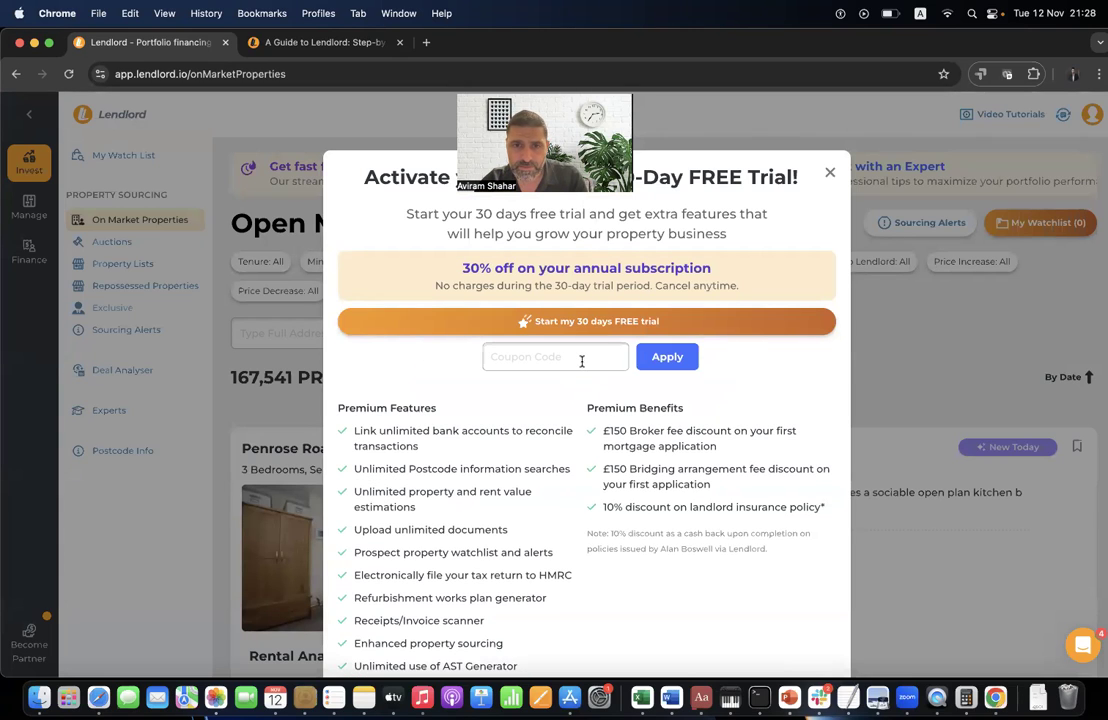
type("webinar1211")
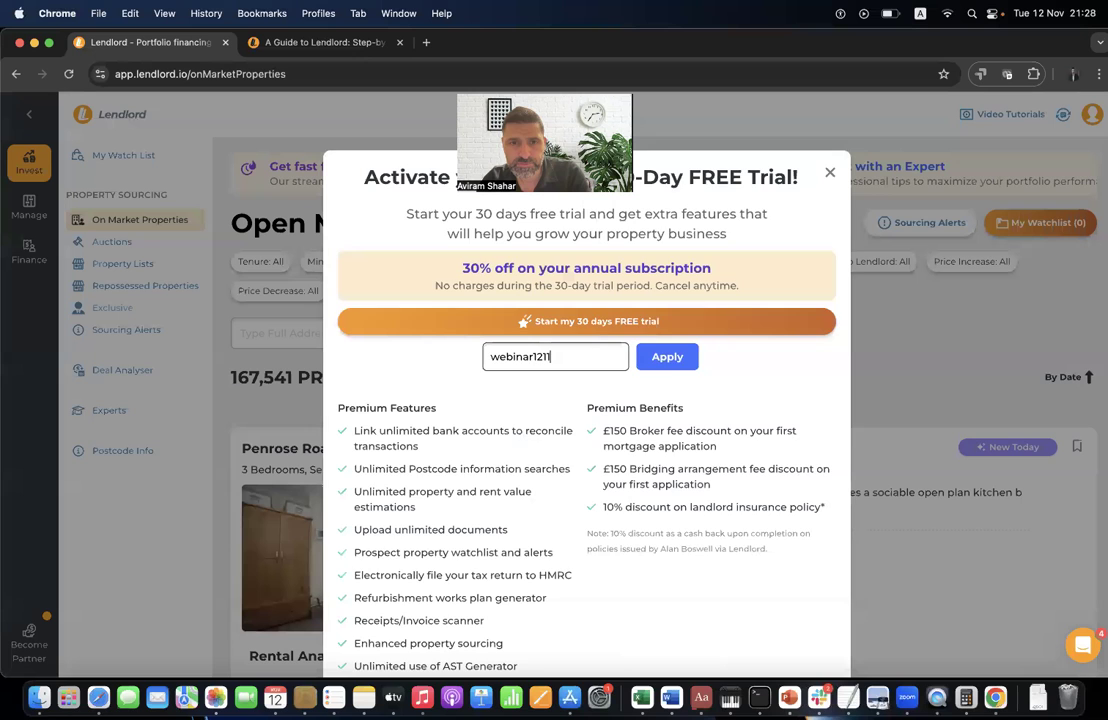
left_click(667, 356)
left_click(705, 267)
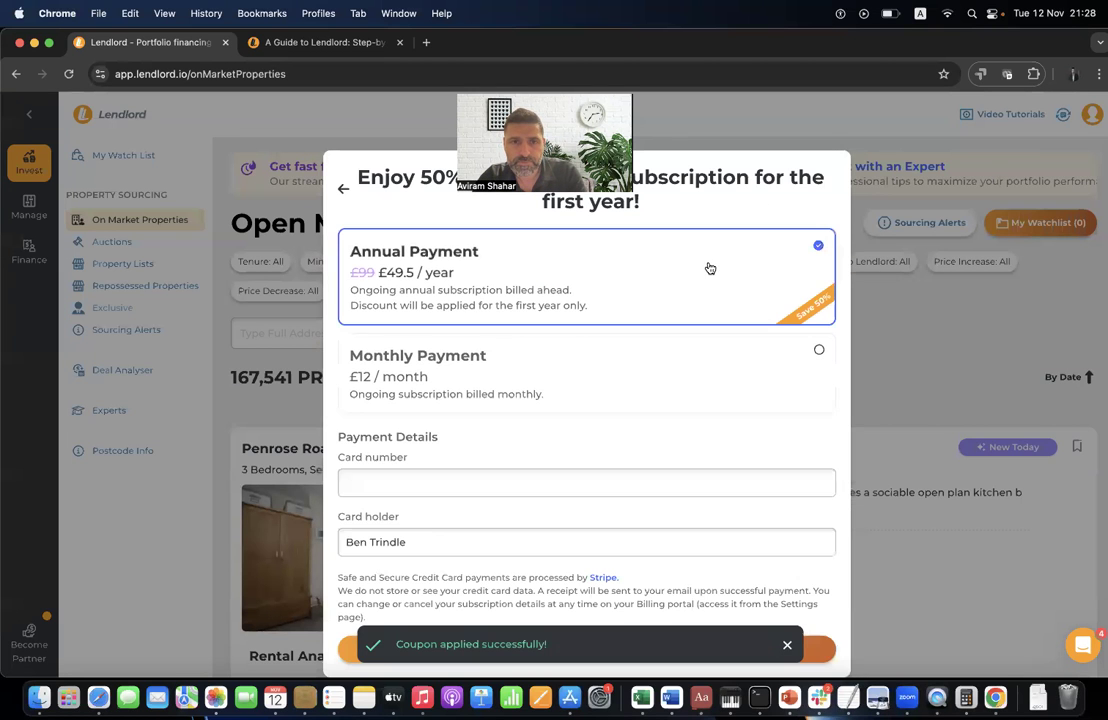
key("Escape")
scroll(691, 421, "down", 4)
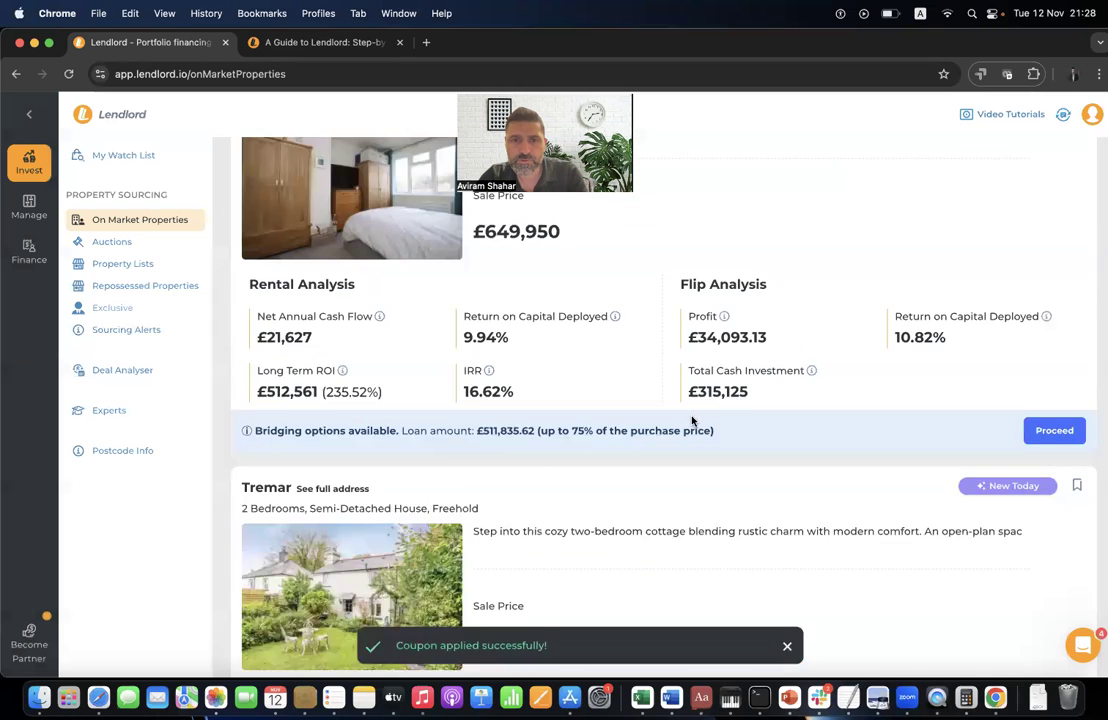
- Open the Penrose Road, Fetcham listing, look over its features, then try the locked location map
scroll(690, 270, "up", 2)
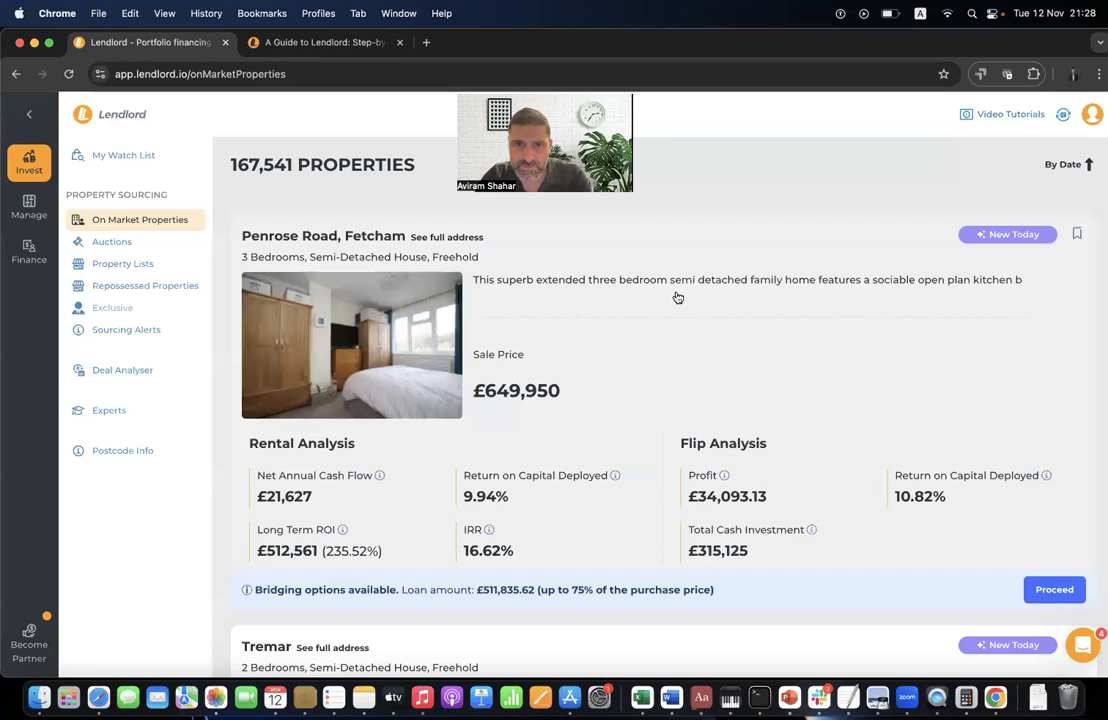
left_click(675, 294)
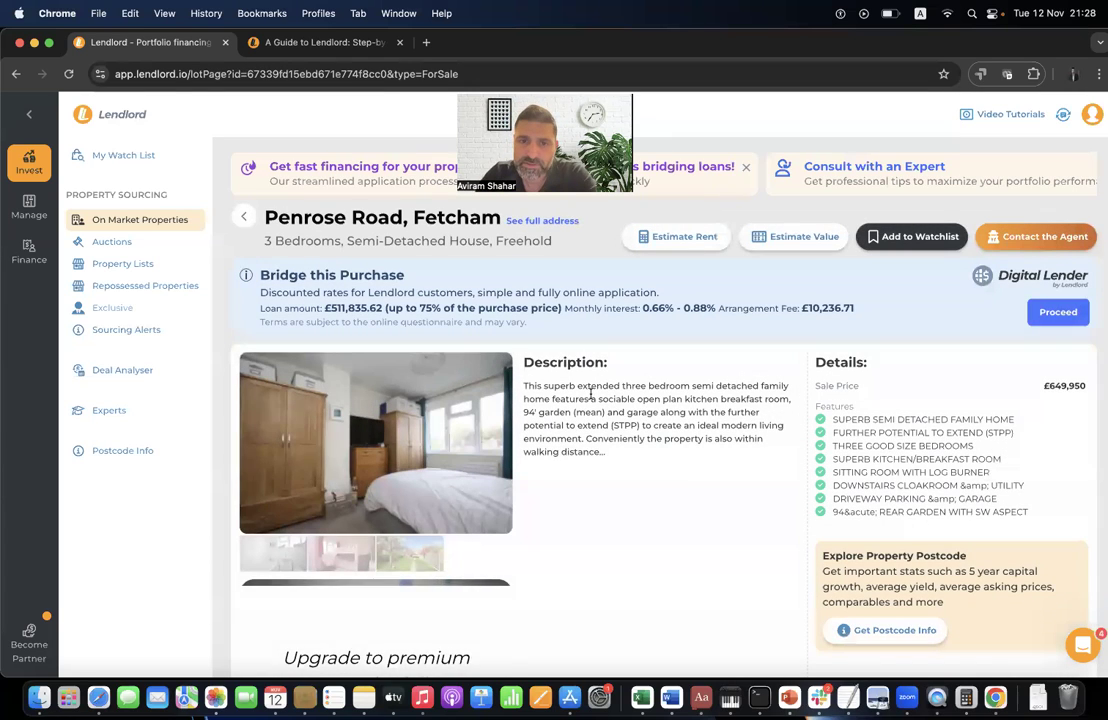
scroll(826, 376, "down", 1)
left_click_drag(840, 381, 853, 420)
left_click(893, 391)
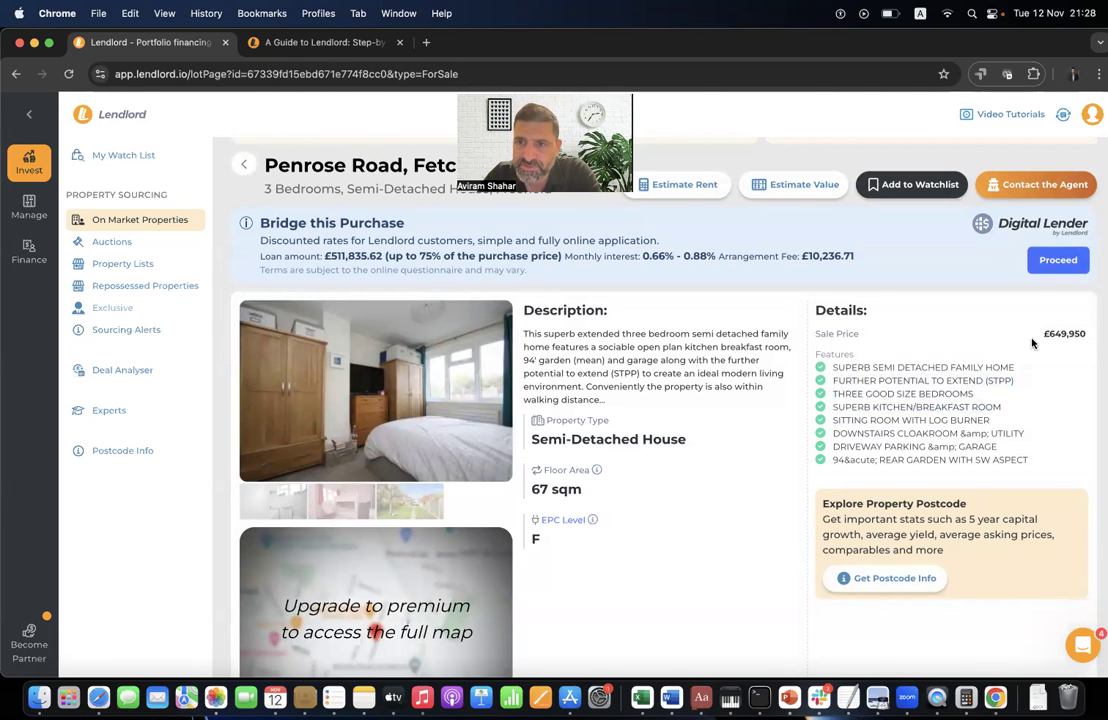
scroll(857, 400, "down", 3)
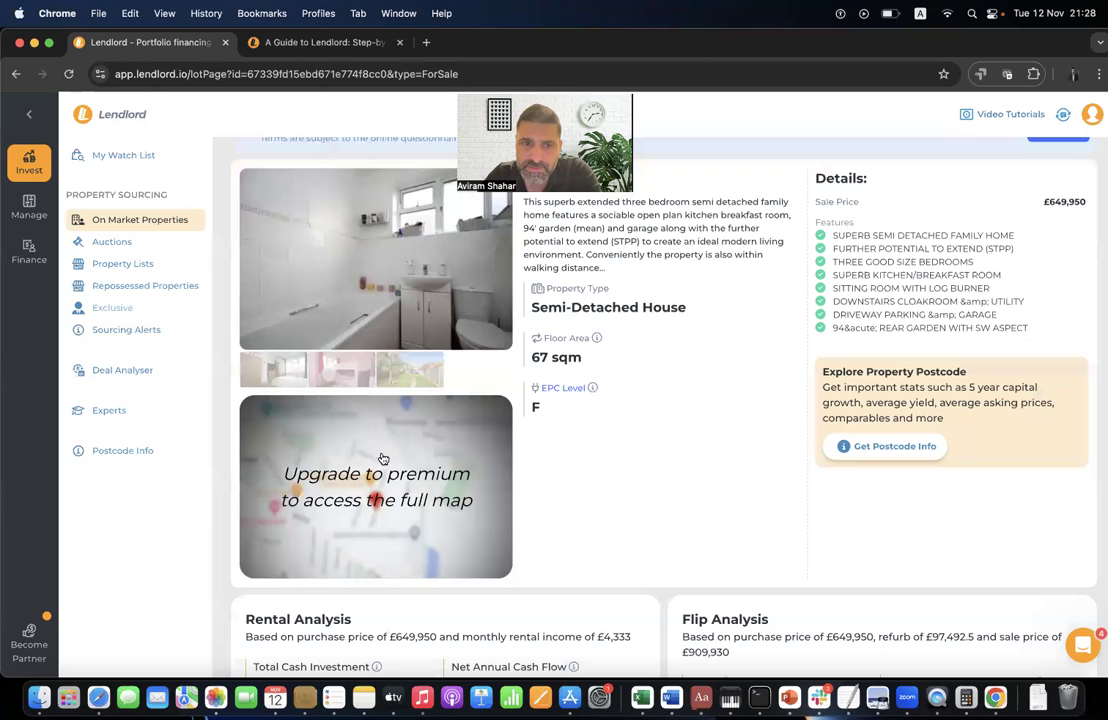
scroll(393, 471, "up", 1)
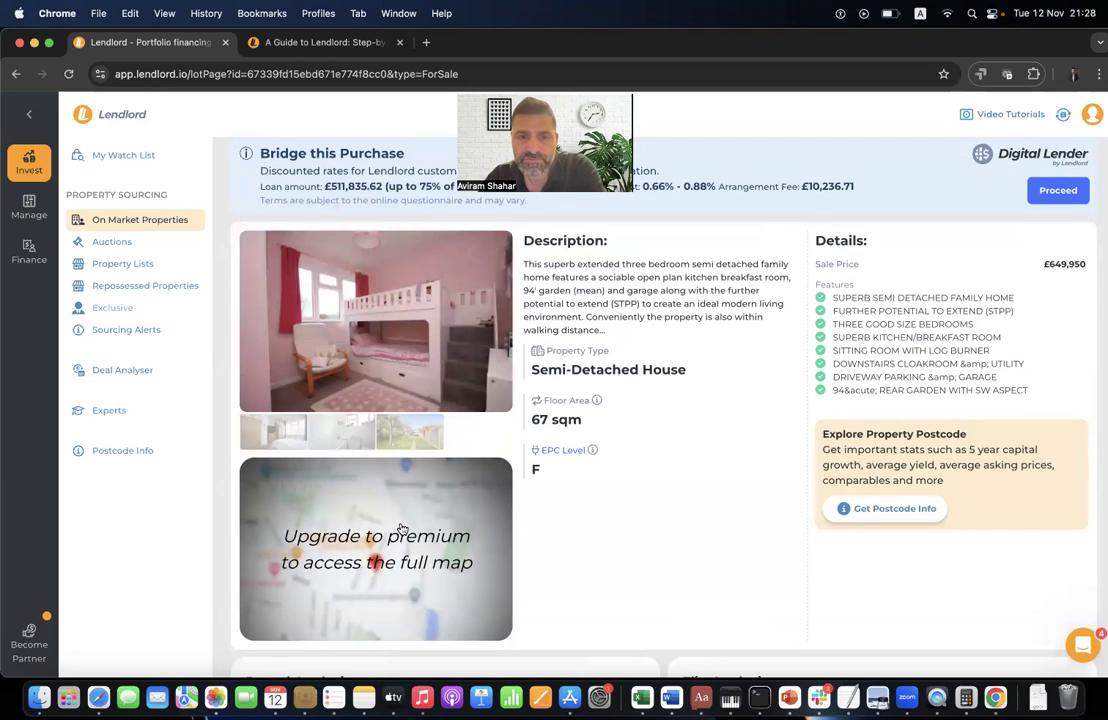
left_click(401, 528)
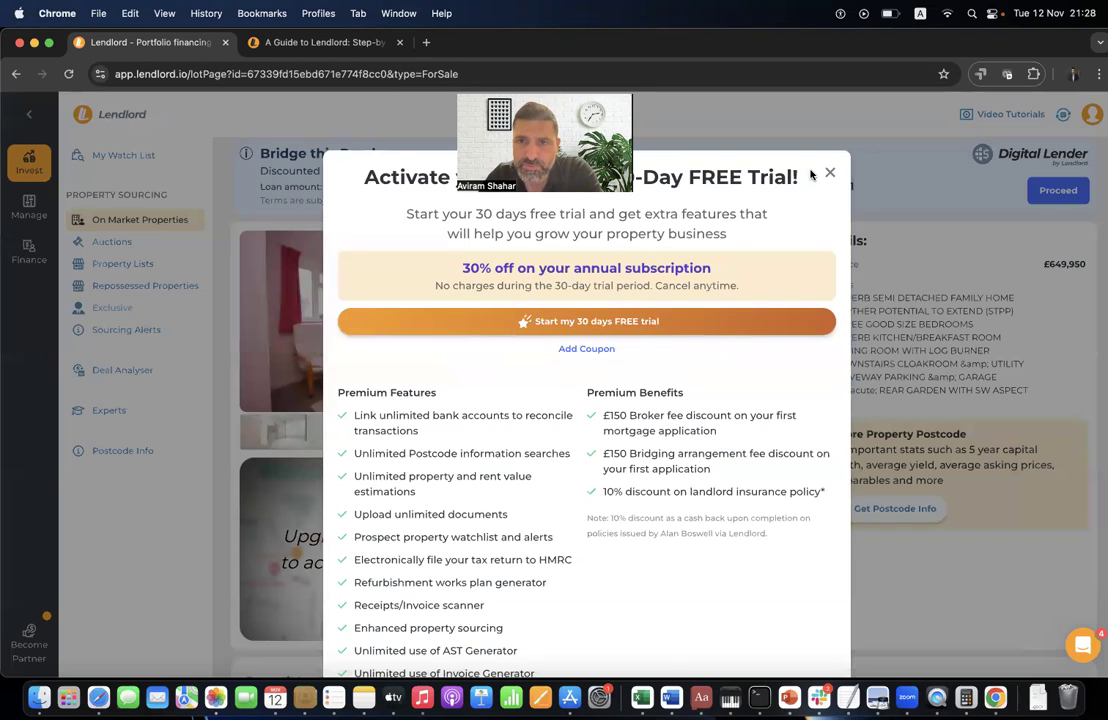
- Try Add to Watchlist, Contact Agent and Estimate Value on Penrose Road, closing each premium prompt
left_click(829, 172)
scroll(824, 250, "up", 2)
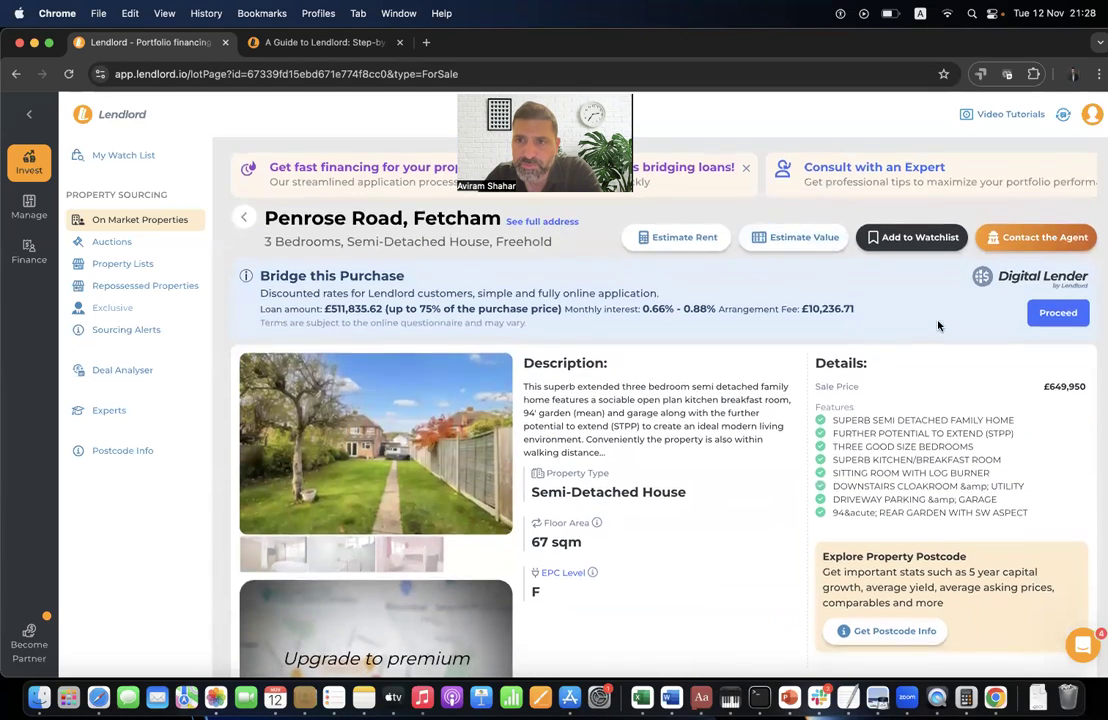
left_click(872, 237)
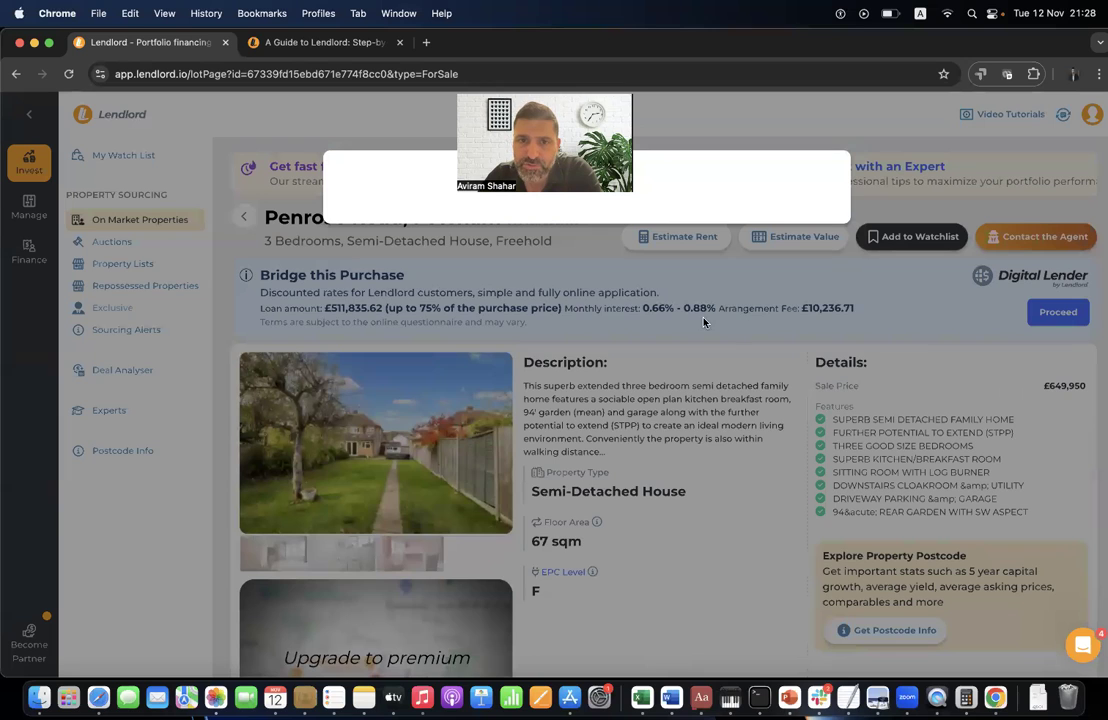
left_click(830, 173)
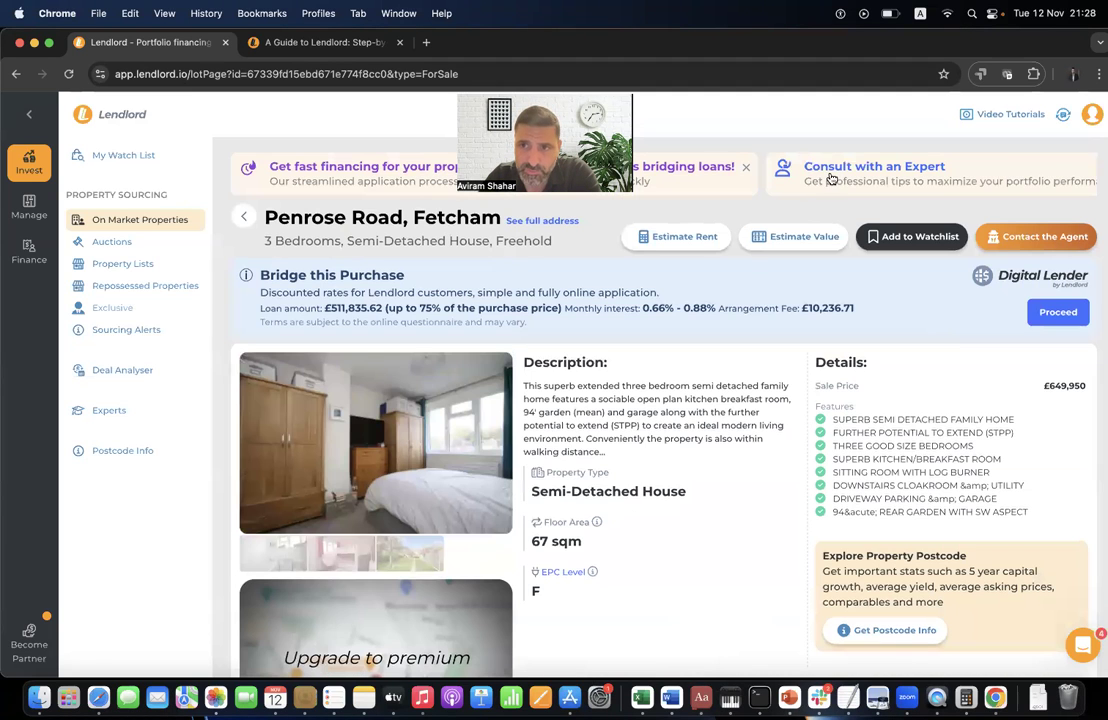
left_click(1024, 249)
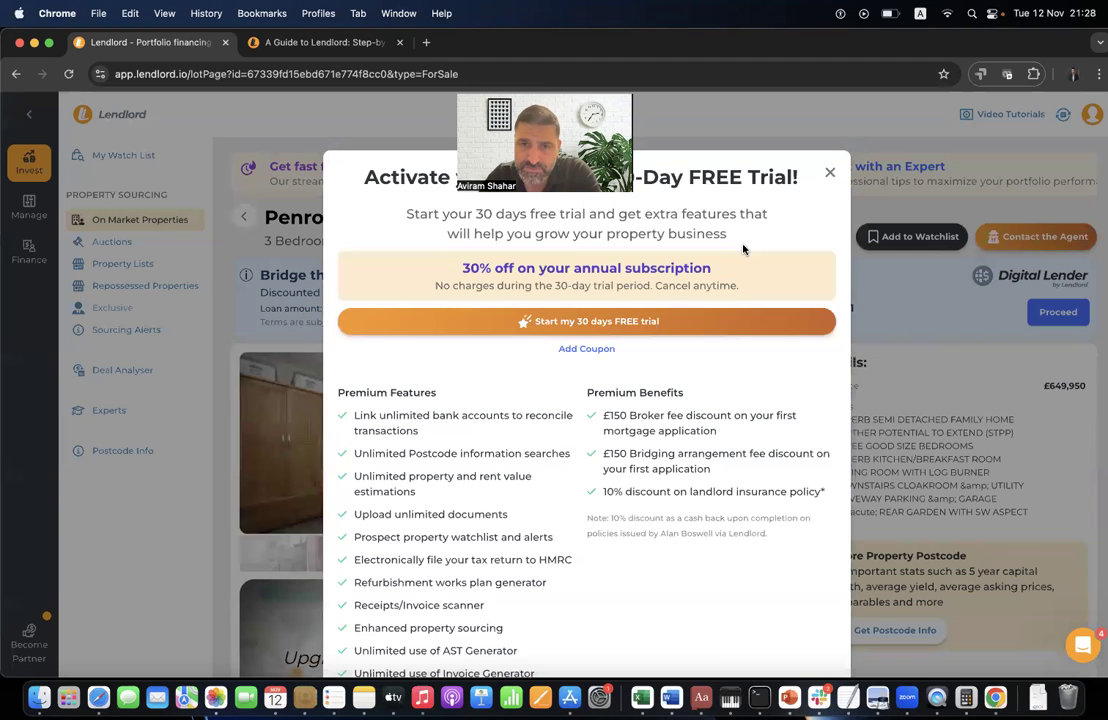
left_click(829, 174)
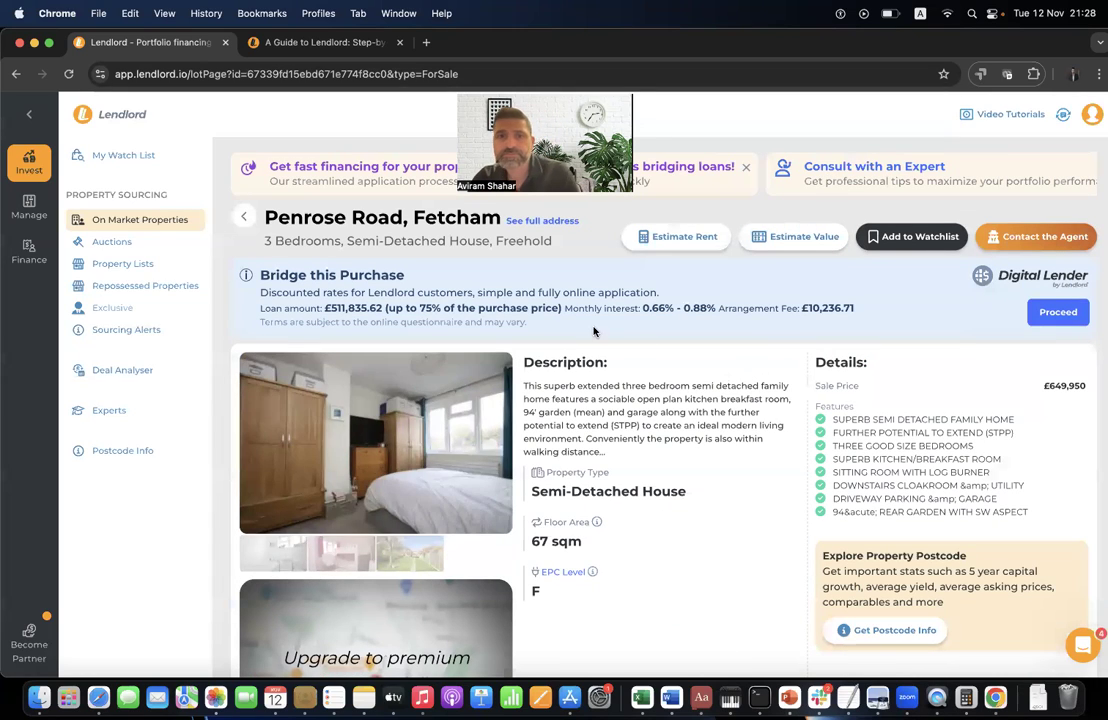
left_click(786, 238)
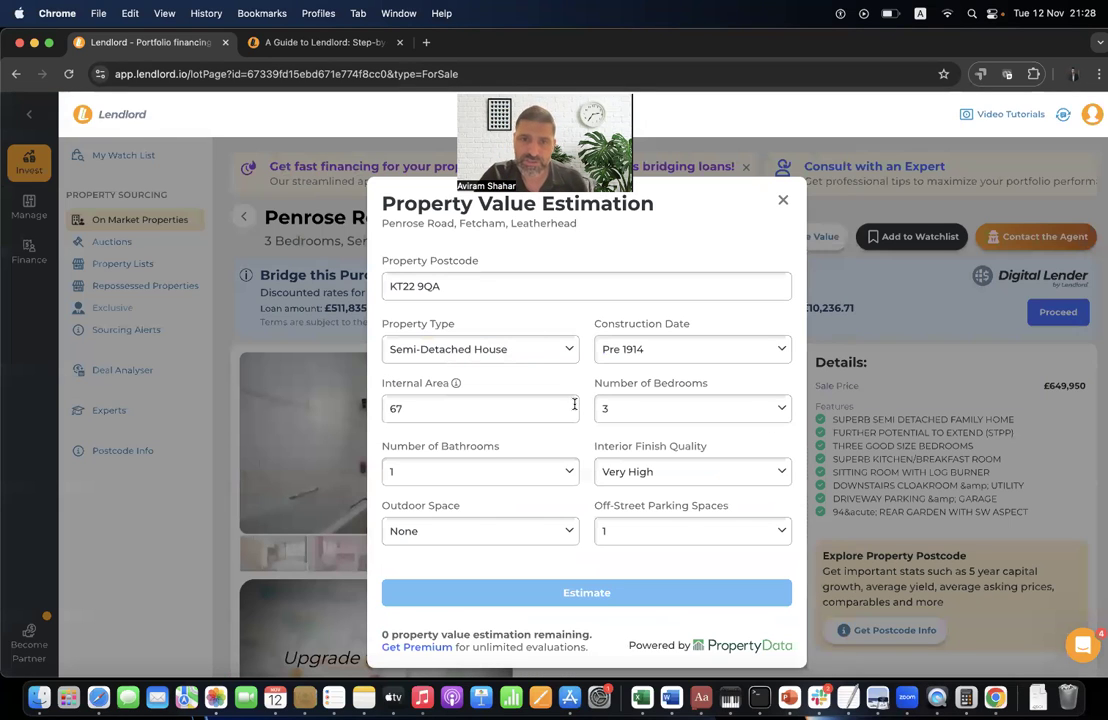
left_click(783, 200)
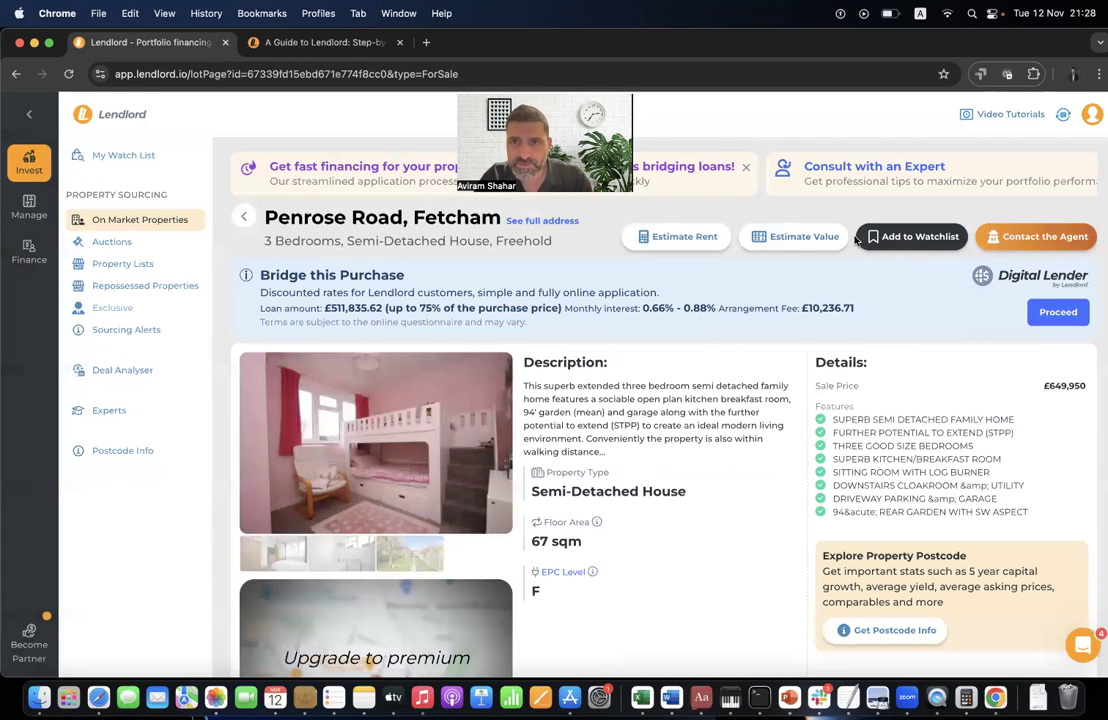
left_click(784, 230)
- From Get Premium, apply the webinar coupon so the annual plan drops from £99 to £49.5/year
left_click(420, 649)
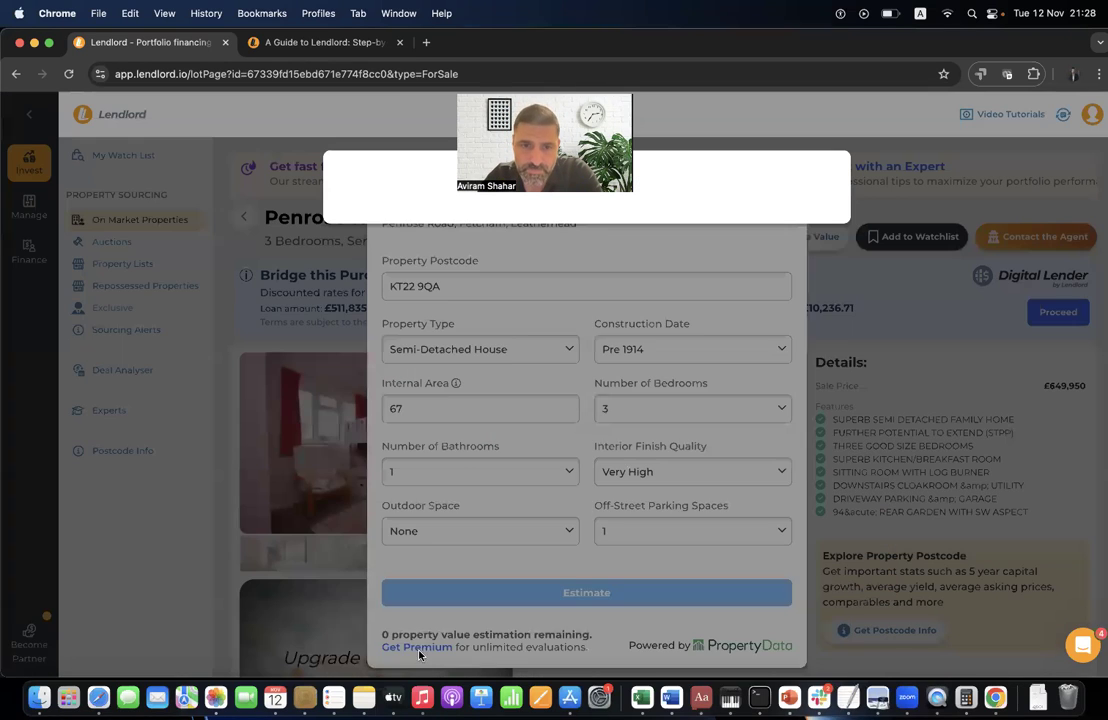
left_click(586, 348)
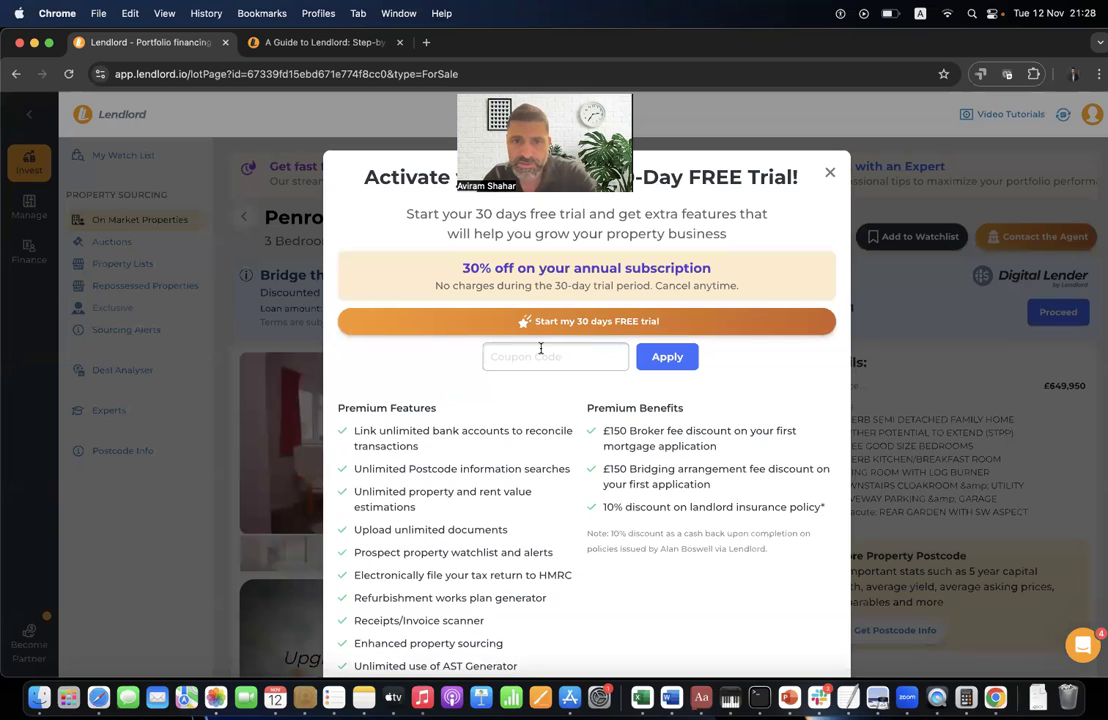
left_click(542, 350)
type("webinar1211")
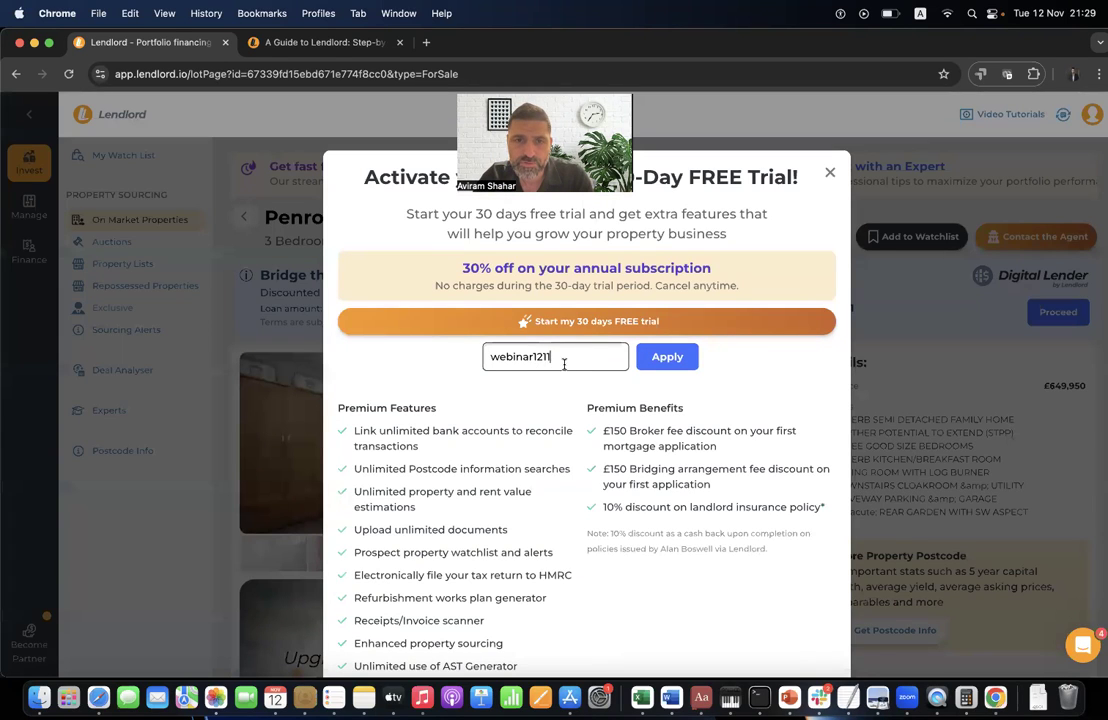
left_click(660, 368)
left_click(477, 304)
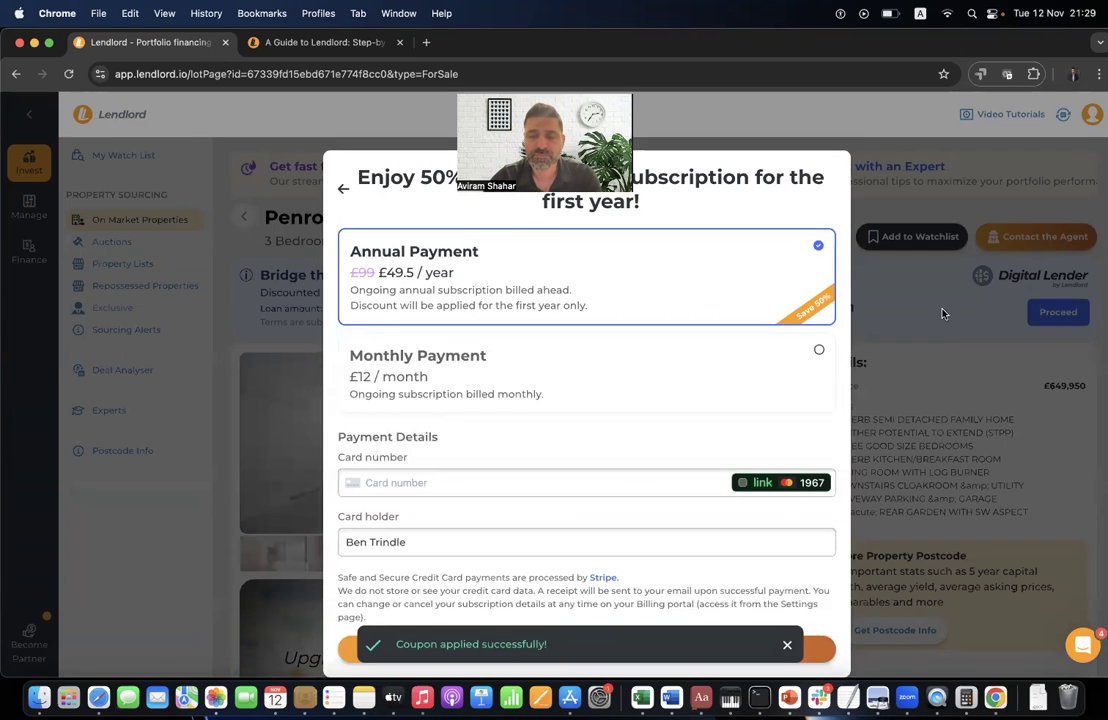
left_click(815, 267)
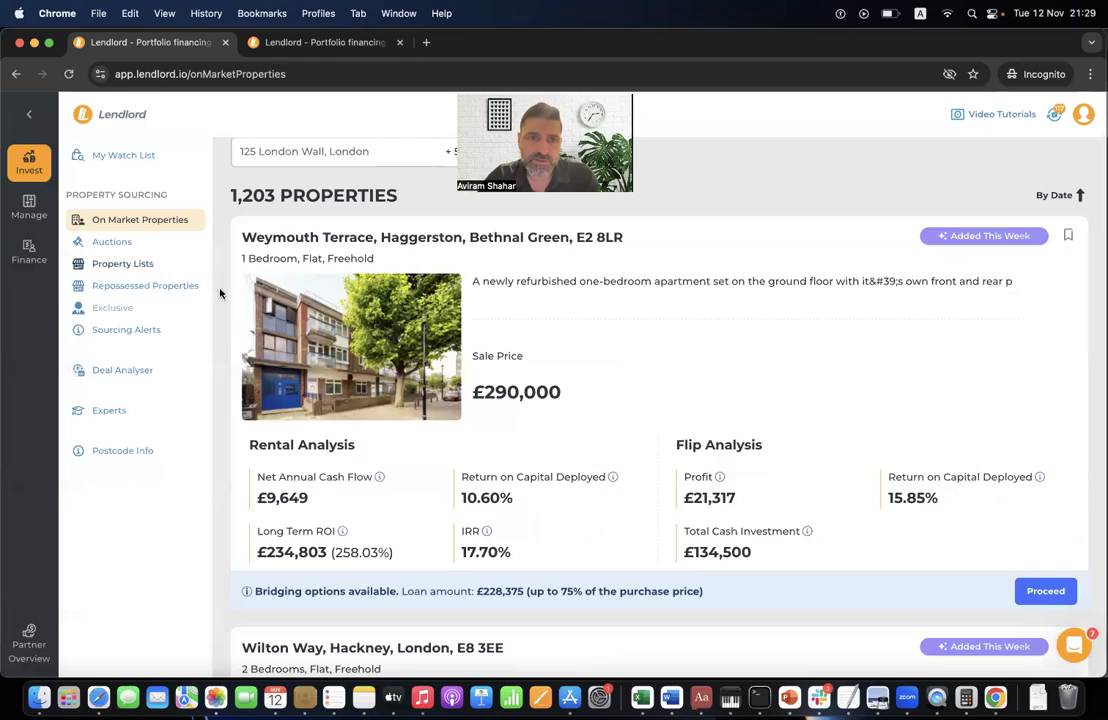
- Open the Dean Street property and add it to the watchlist, closing the agent contact popup
scroll(495, 398, "up", 2)
scroll(497, 400, "down", 10)
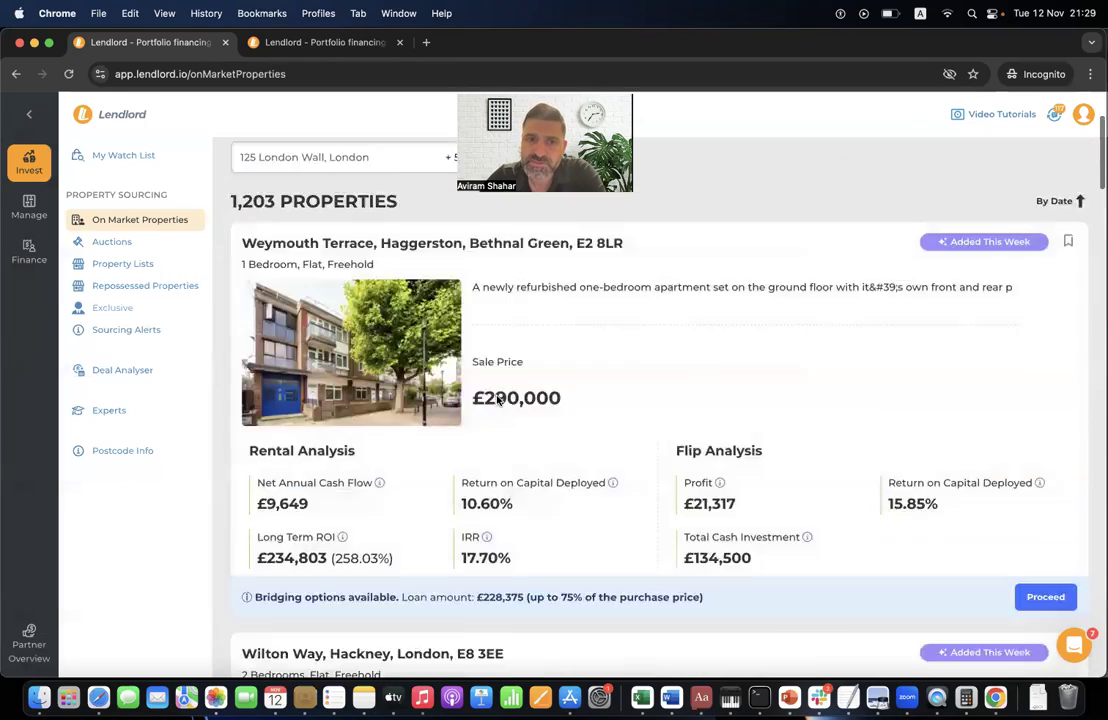
scroll(499, 401, "down", 15)
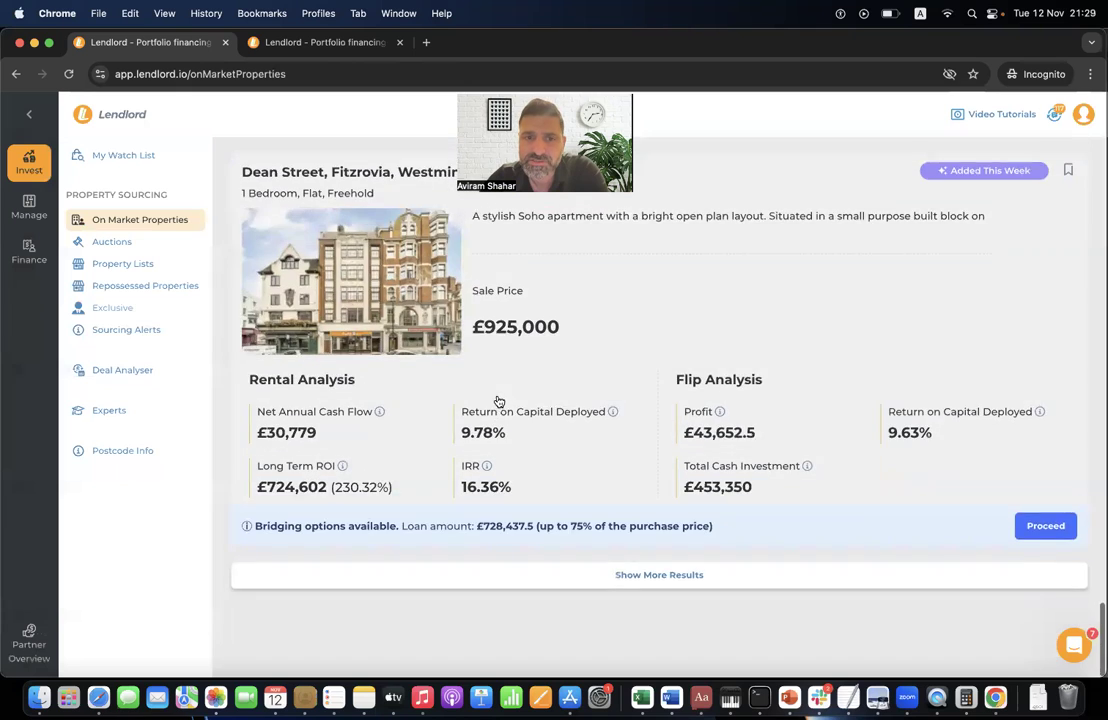
scroll(499, 401, "up", 2)
left_click(838, 324)
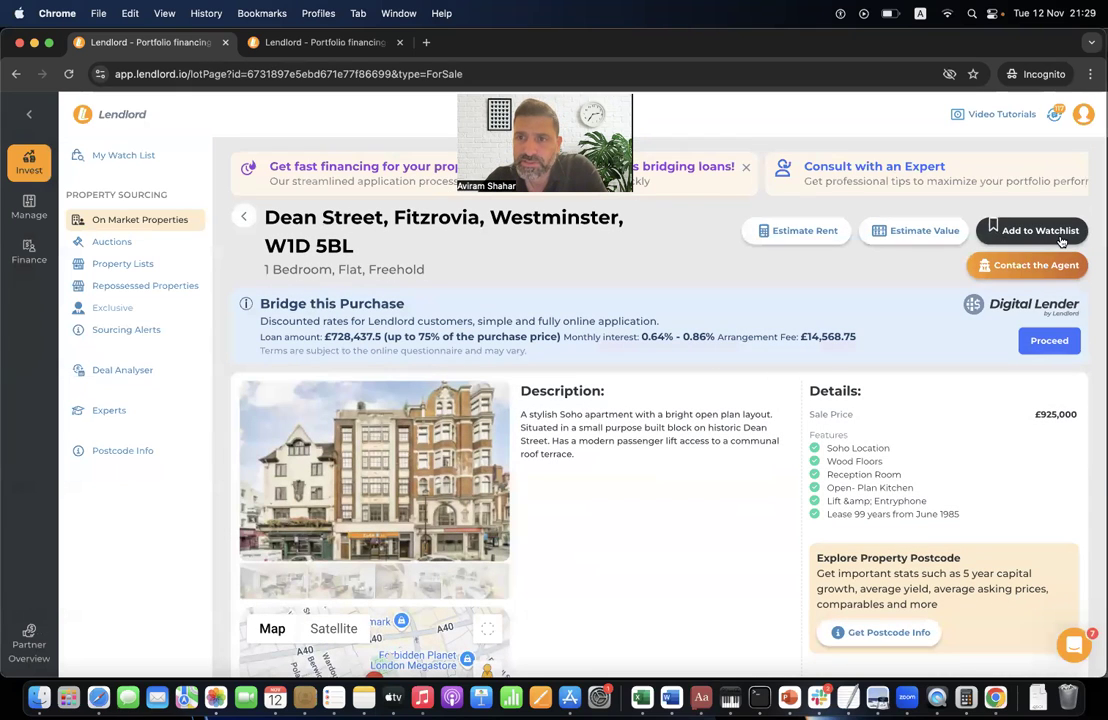
left_click(1058, 232)
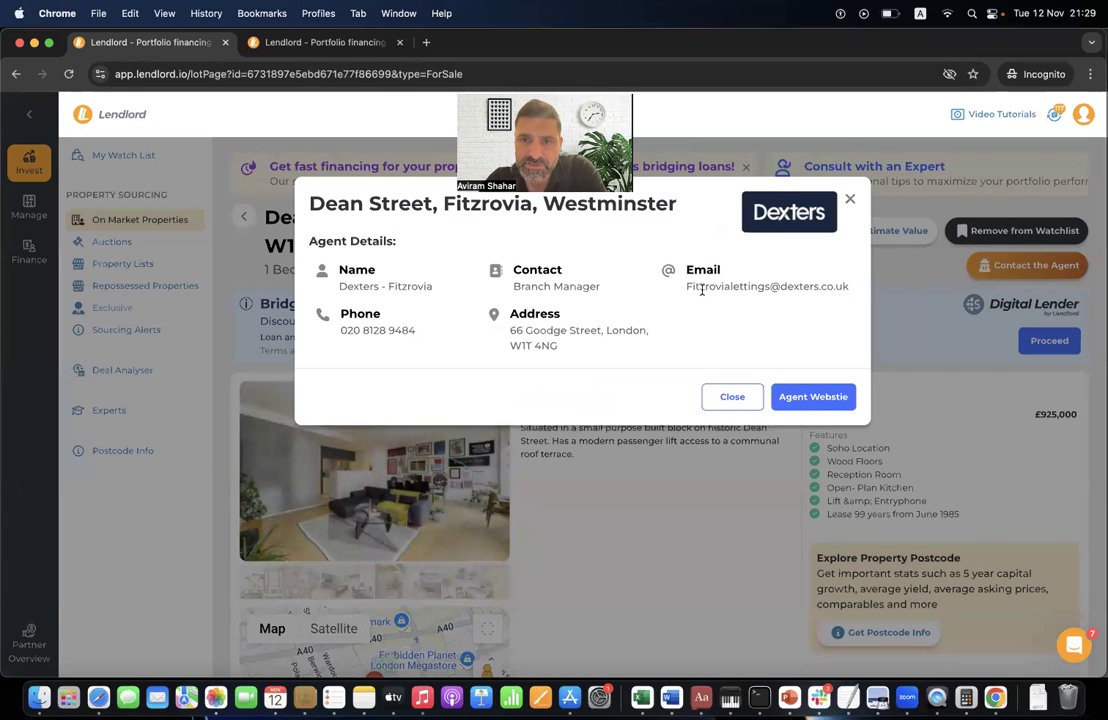
left_click(849, 199)
- Run a value estimate for Dean Street with an internal area of 89
left_click(885, 233)
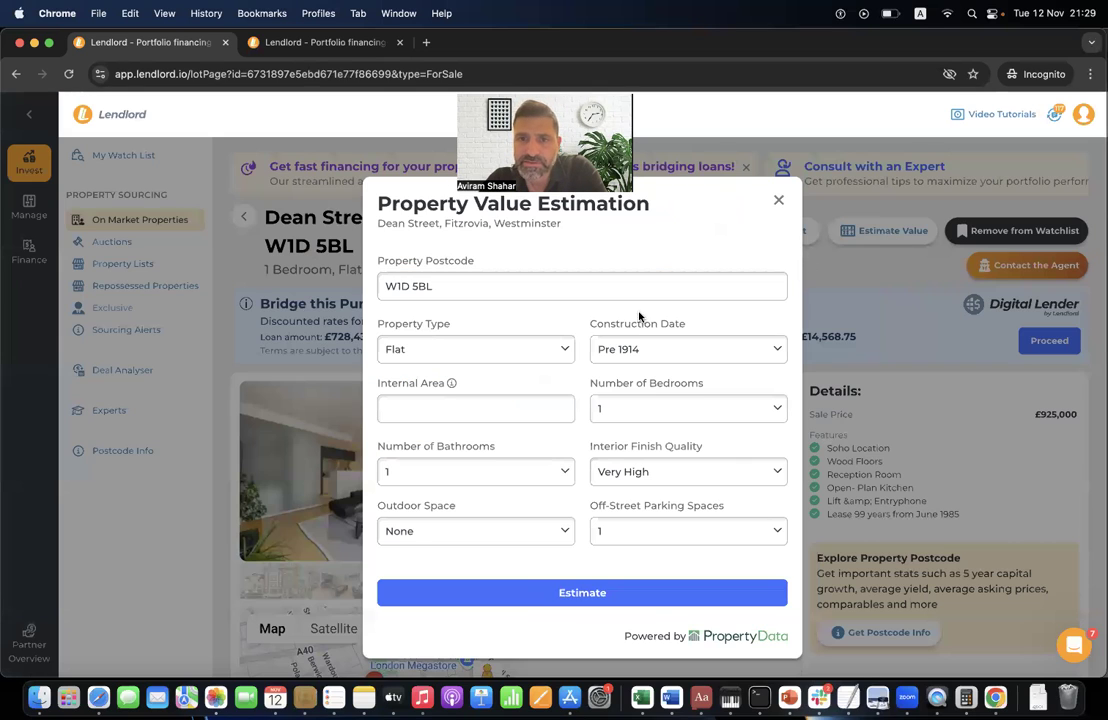
left_click(477, 408)
key("Down")
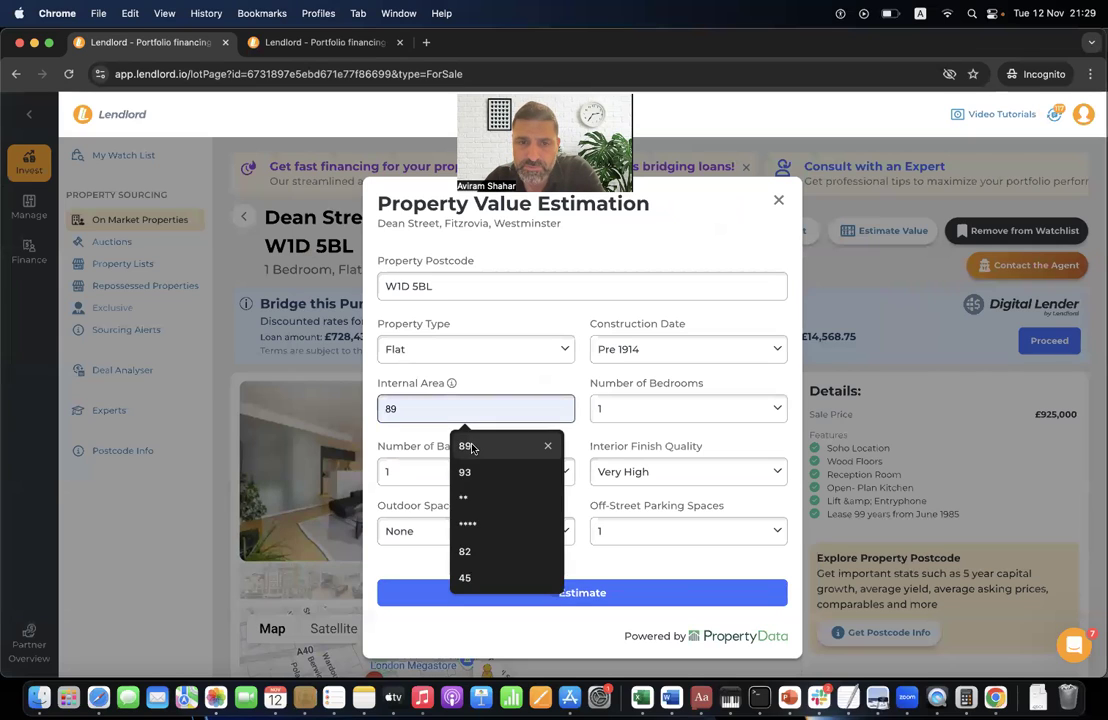
key("Return")
left_click(475, 594)
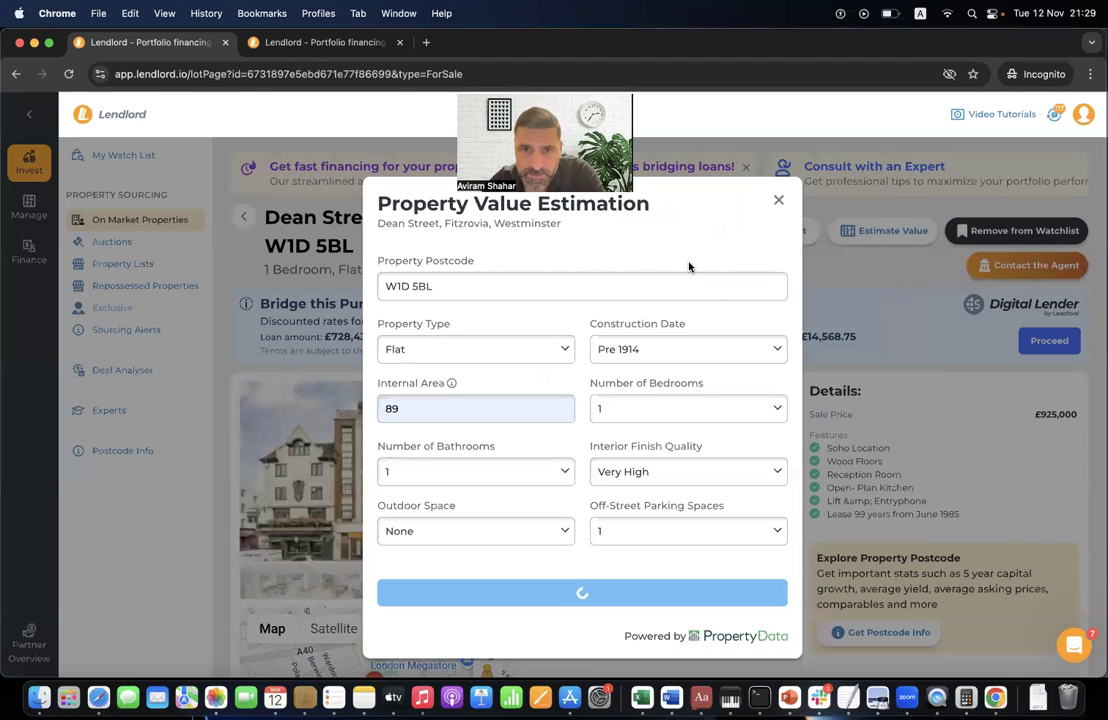
left_click(777, 201)
scroll(559, 566, "down", 5)
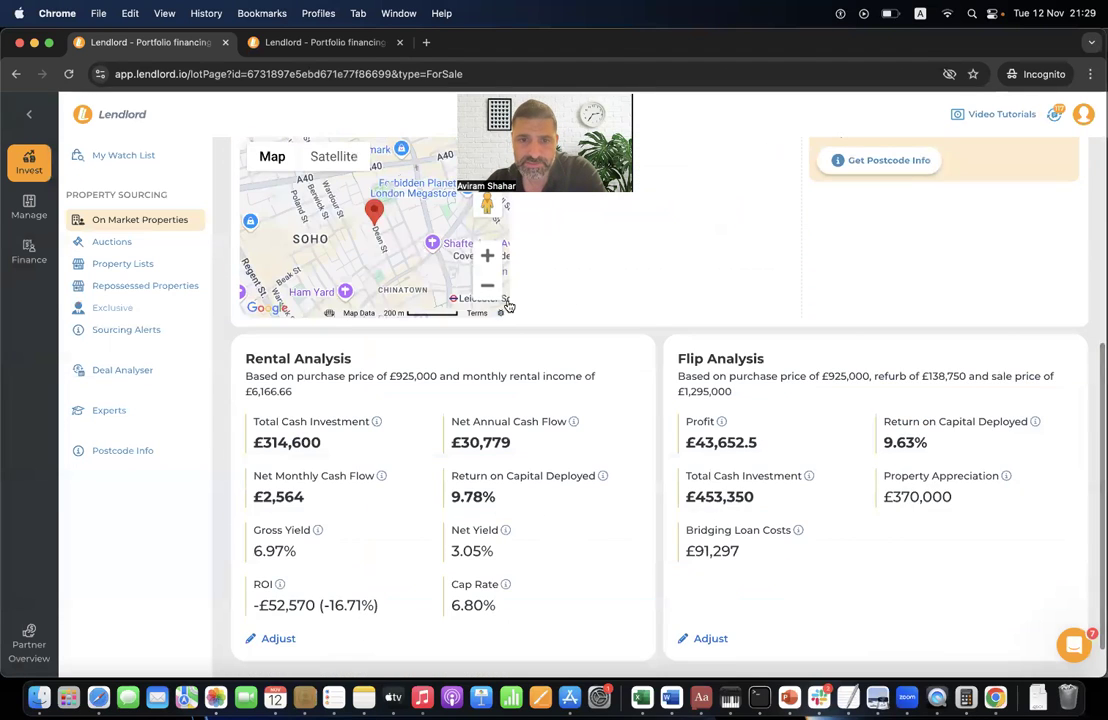
- Review the Rental Analysis and Flip Analysis sections for Dean Street
scroll(350, 250, "down", 1)
triple_click(278, 316)
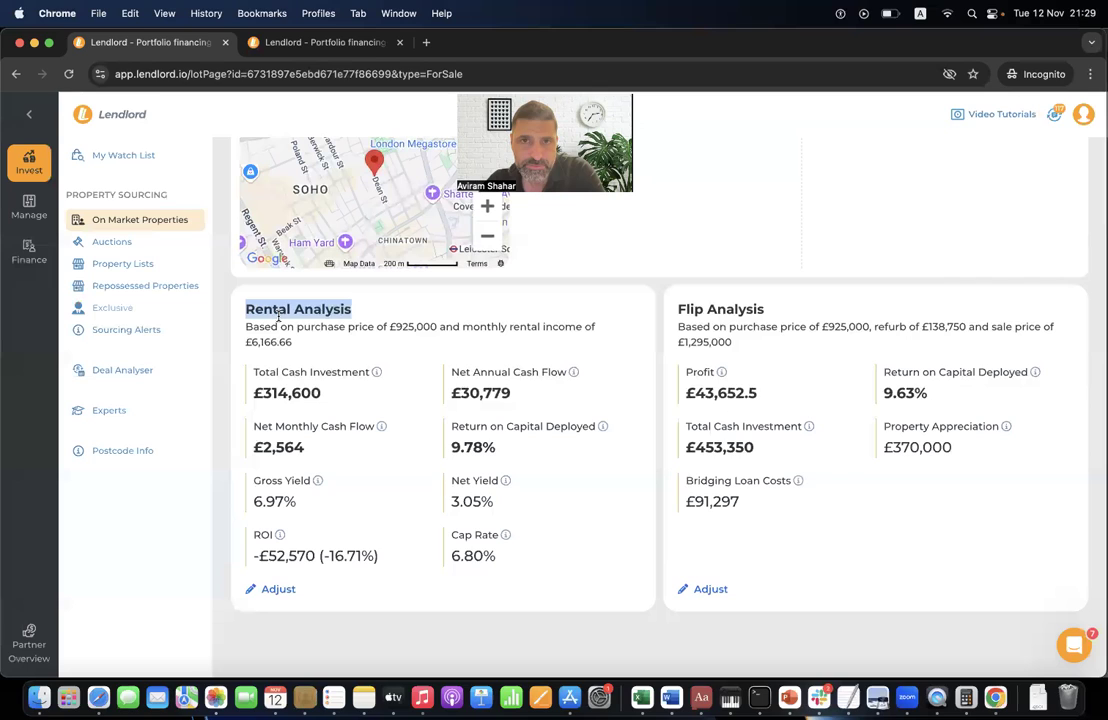
triple_click(718, 308)
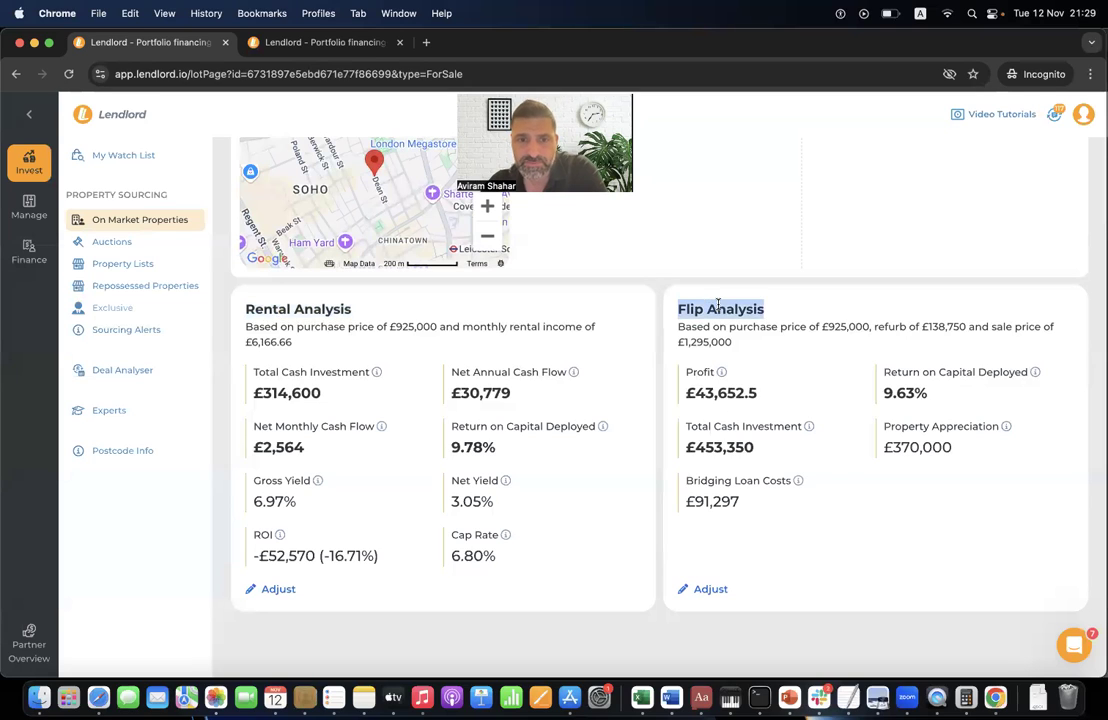
left_click(645, 325)
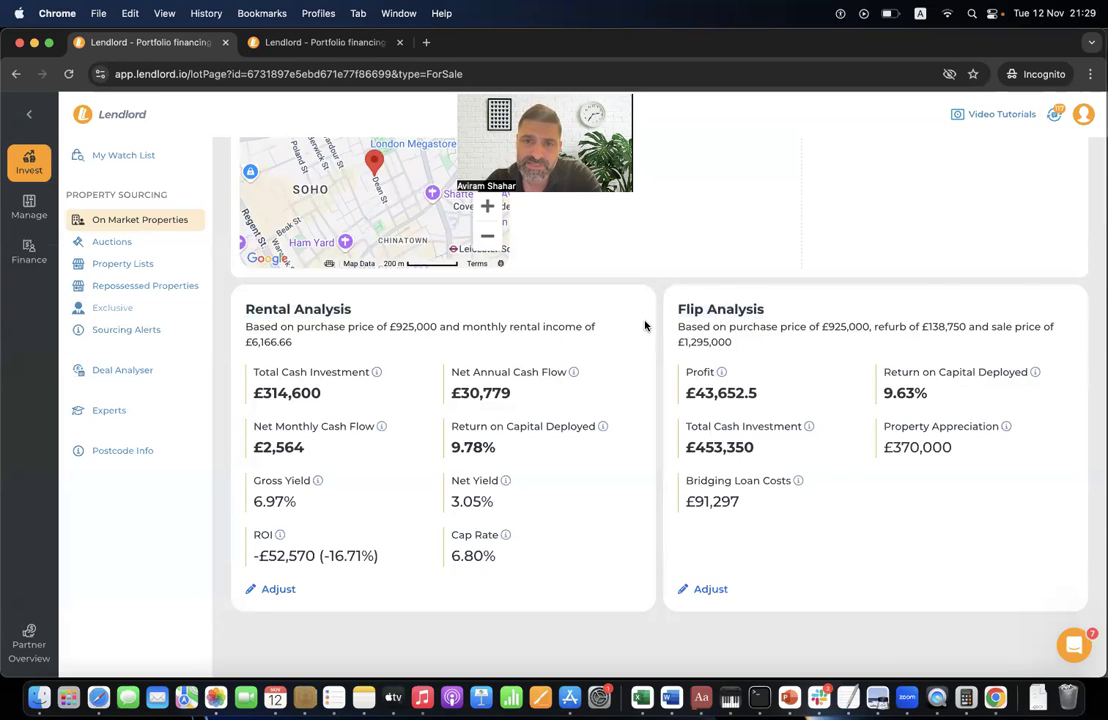
- Open the rental figures in the buy-to-let analysis, review purchase and loan details, then go to Auctions
left_click(278, 589)
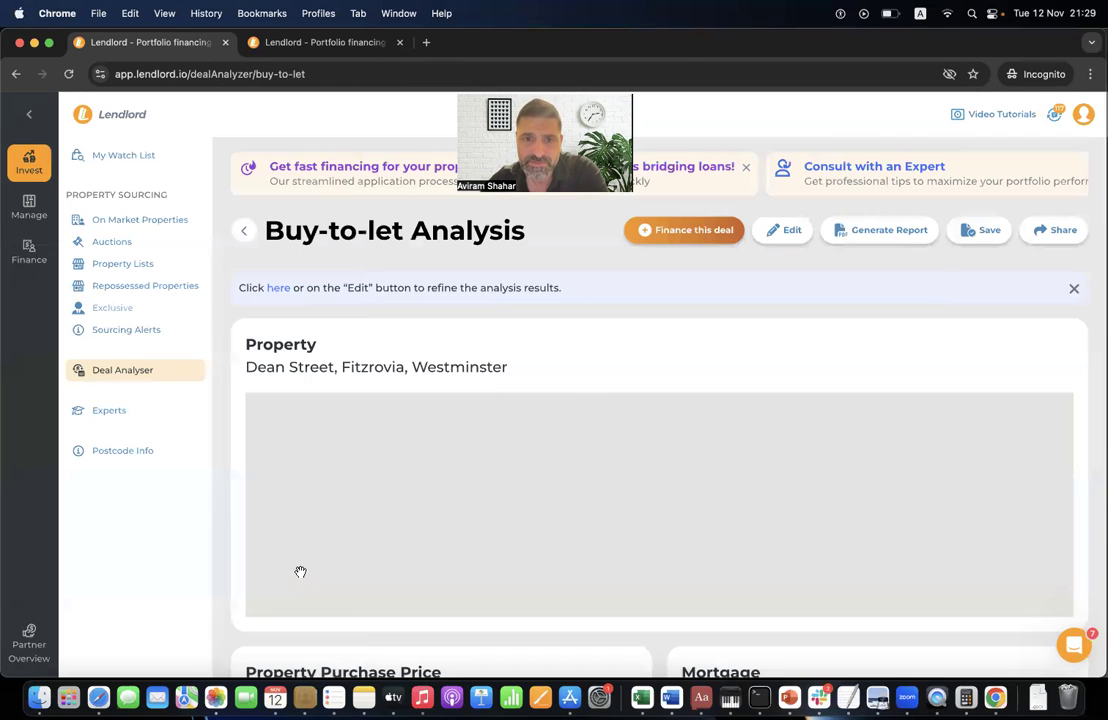
left_click(778, 230)
scroll(551, 359, "down", 4)
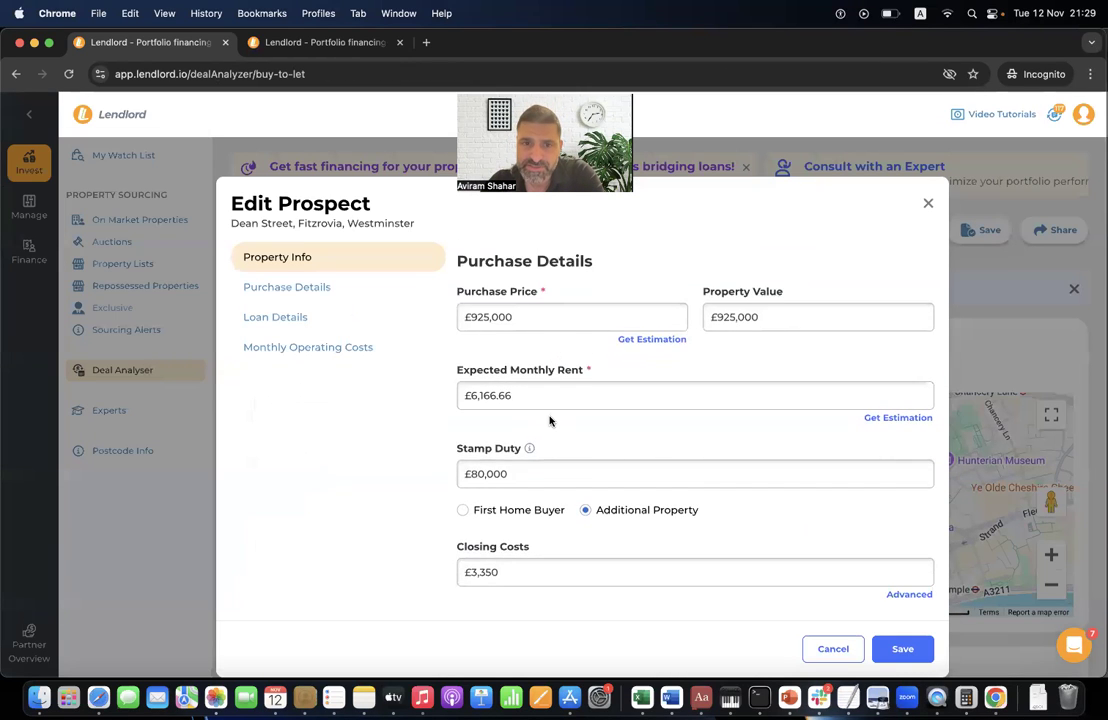
scroll(549, 421, "down", 10)
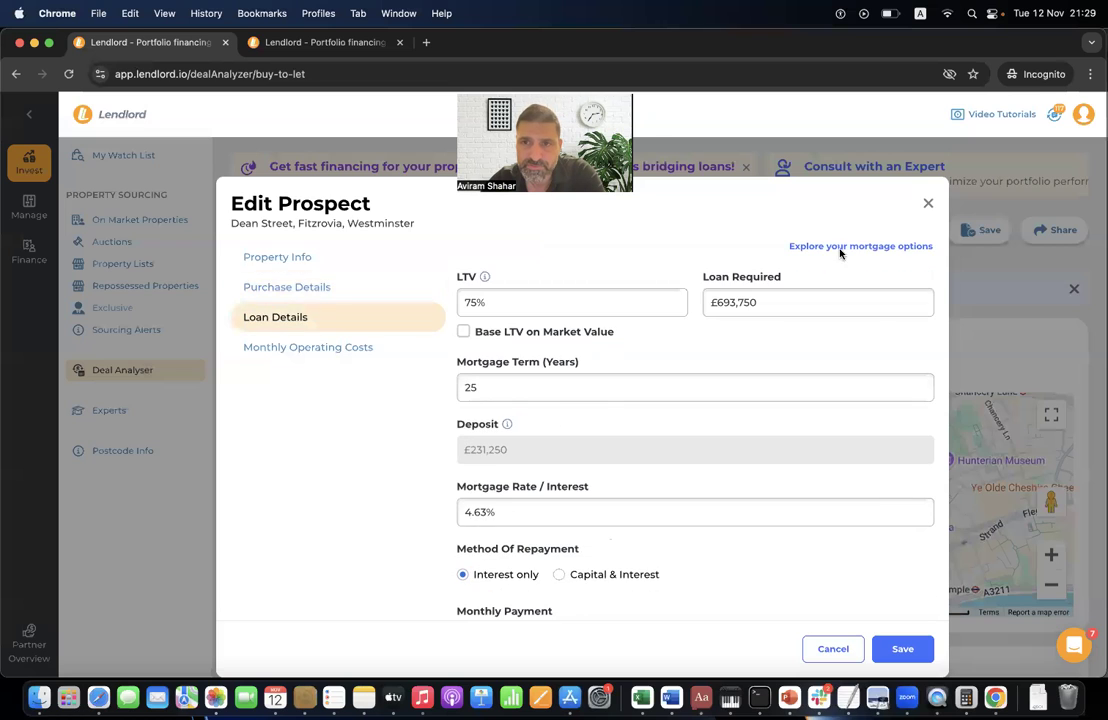
left_click(928, 204)
scroll(794, 438, "down", 5)
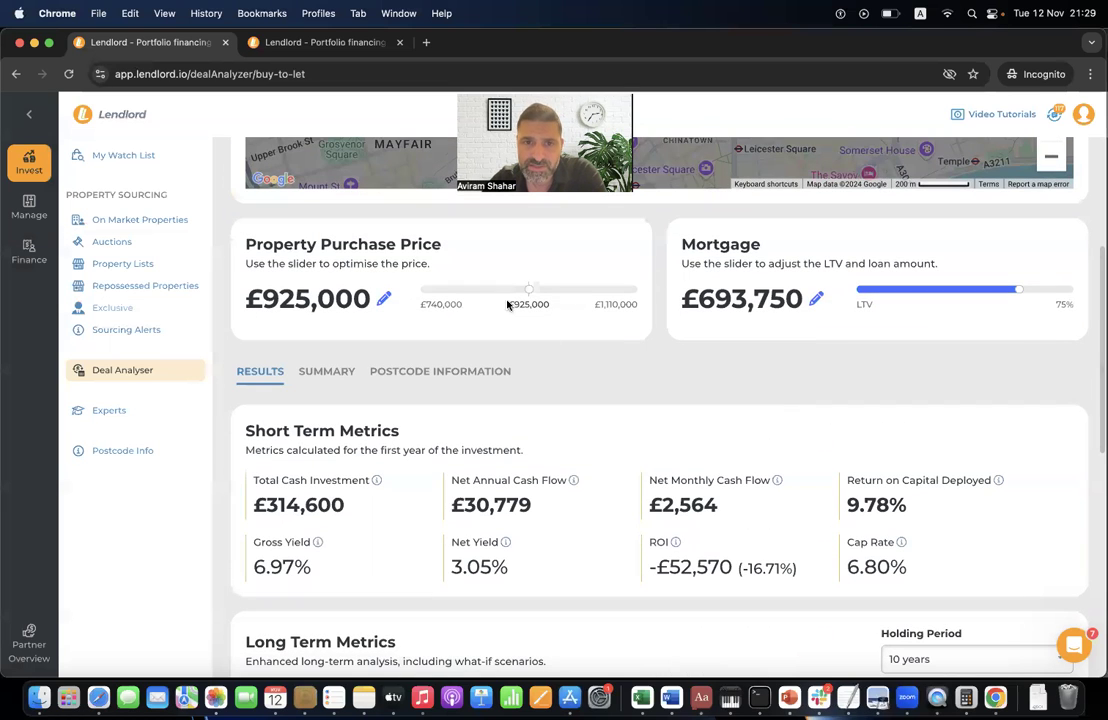
scroll(680, 385, "up", 1)
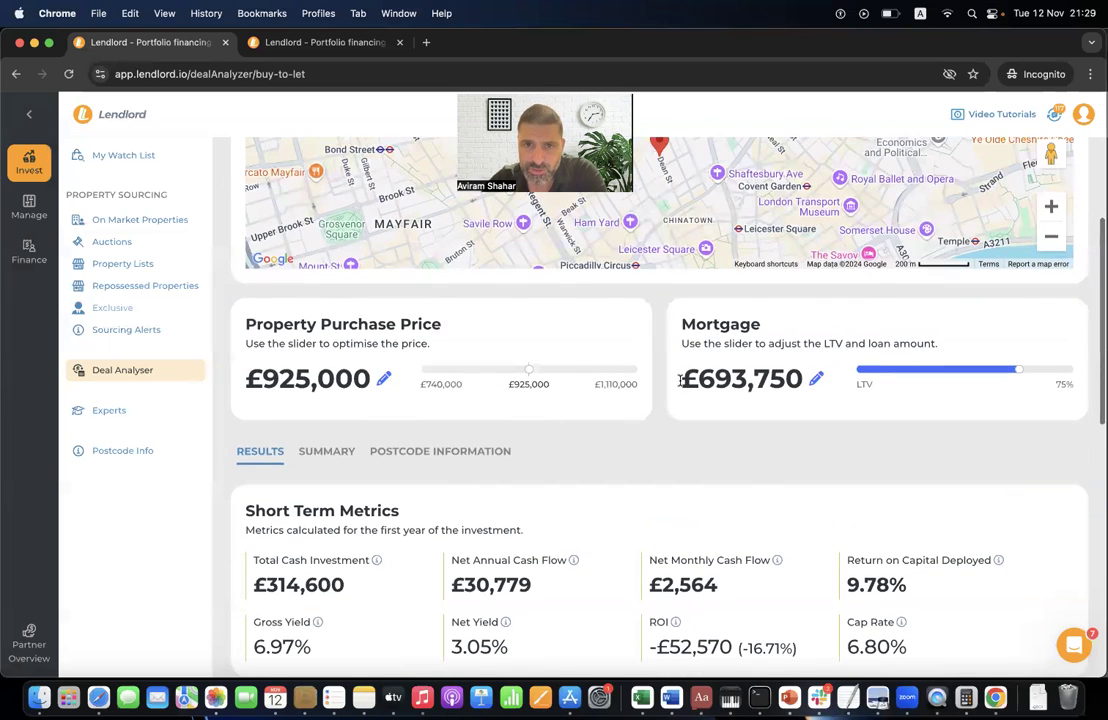
scroll(560, 360, "up", 6)
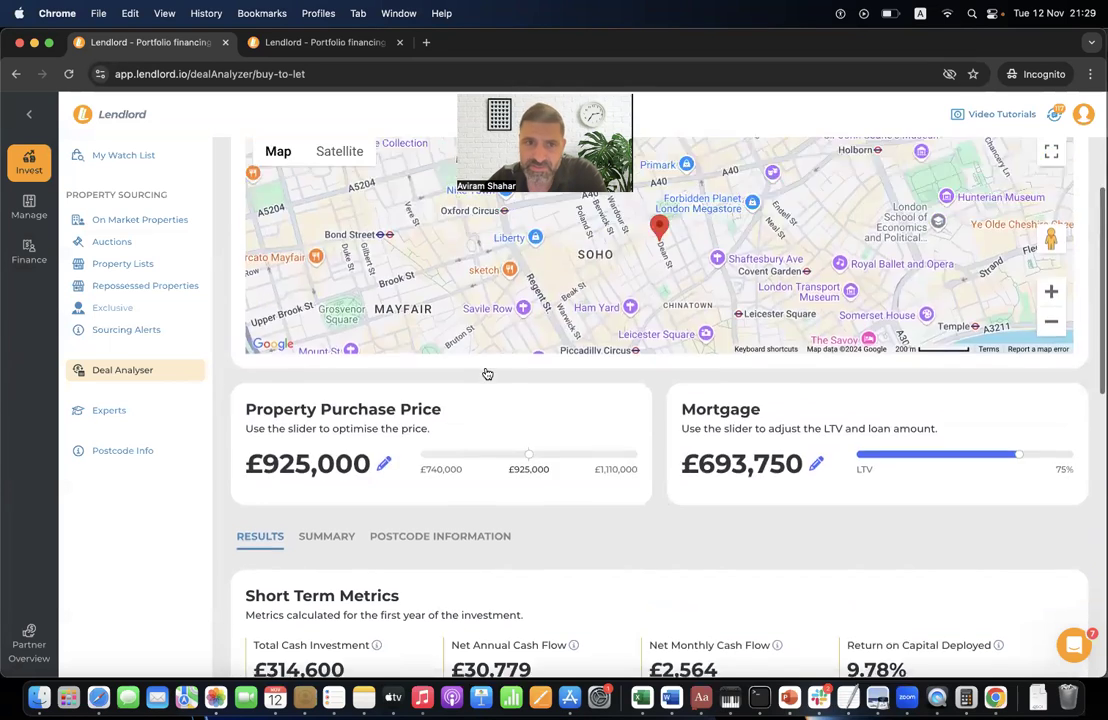
left_click(149, 244)
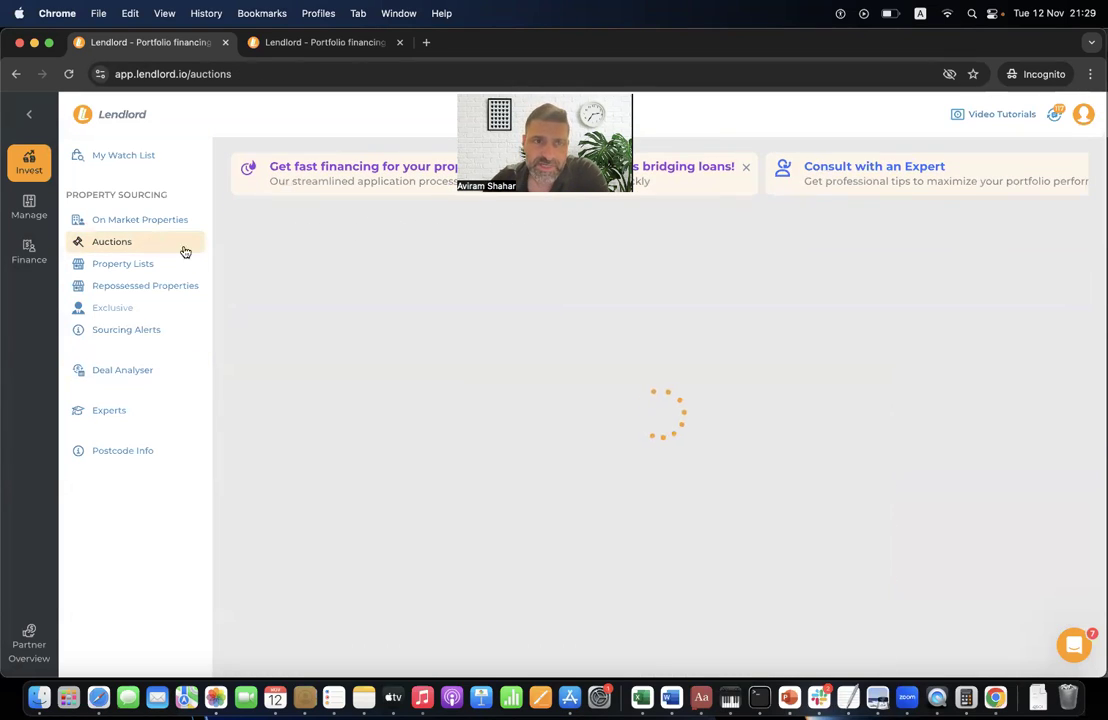
- Open the Butneys, Basildon auction lot and scroll through its details
scroll(535, 525, "down", 10)
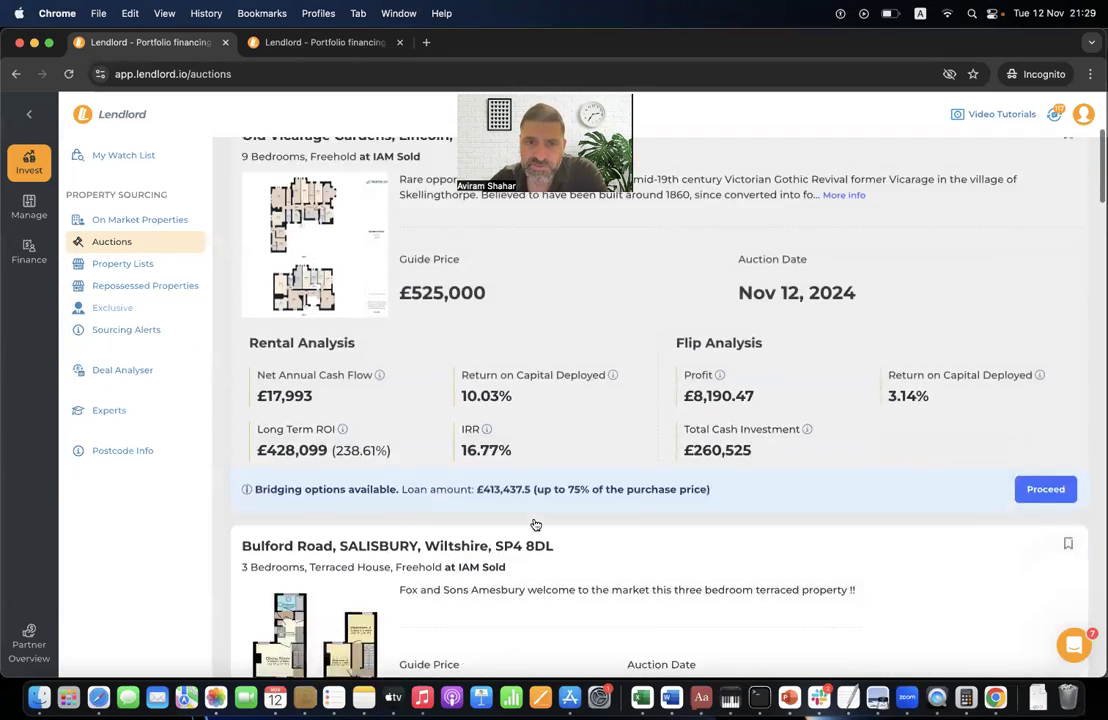
scroll(535, 523, "down", 3)
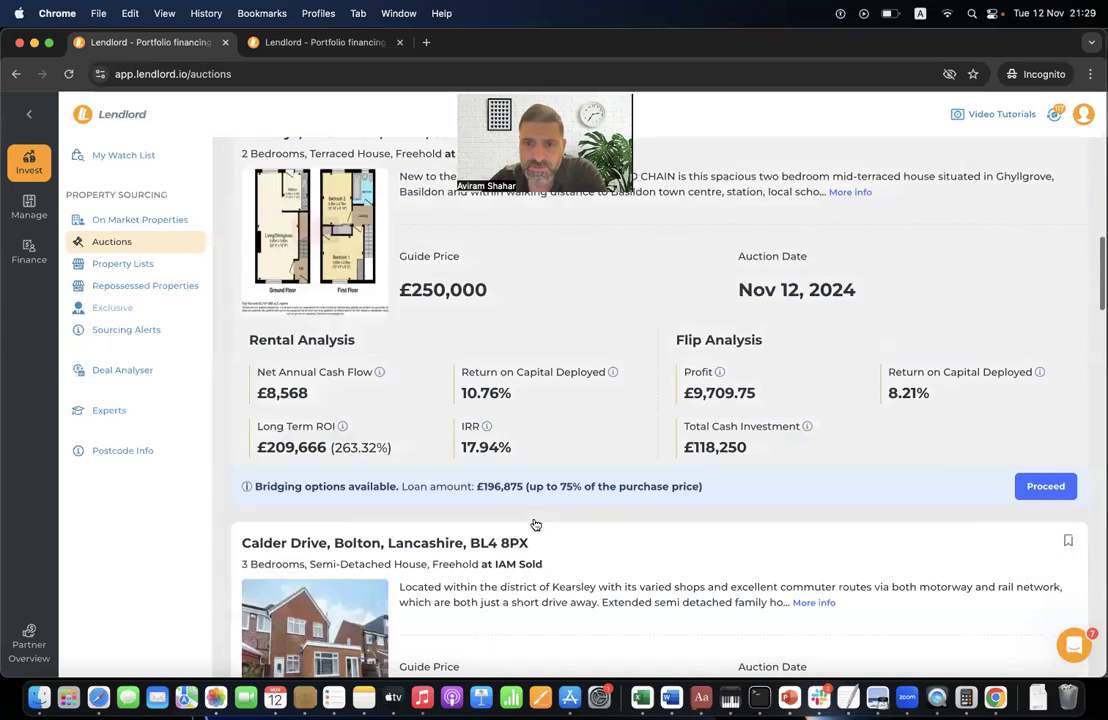
left_click(773, 289)
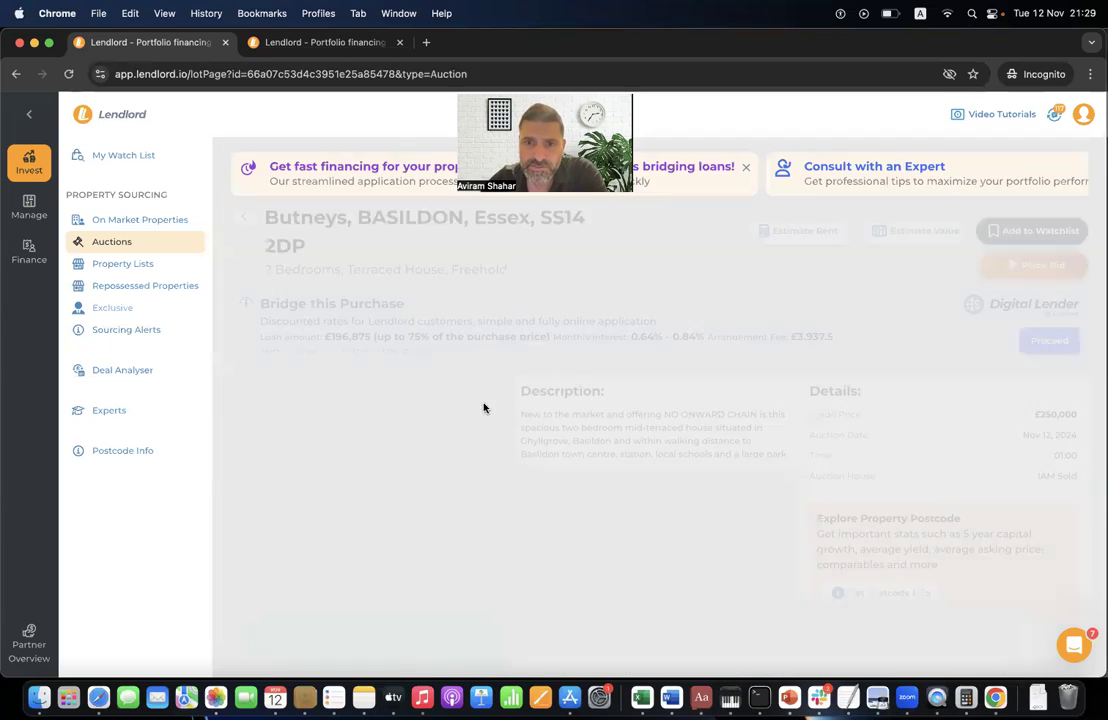
scroll(898, 394, "down", 1)
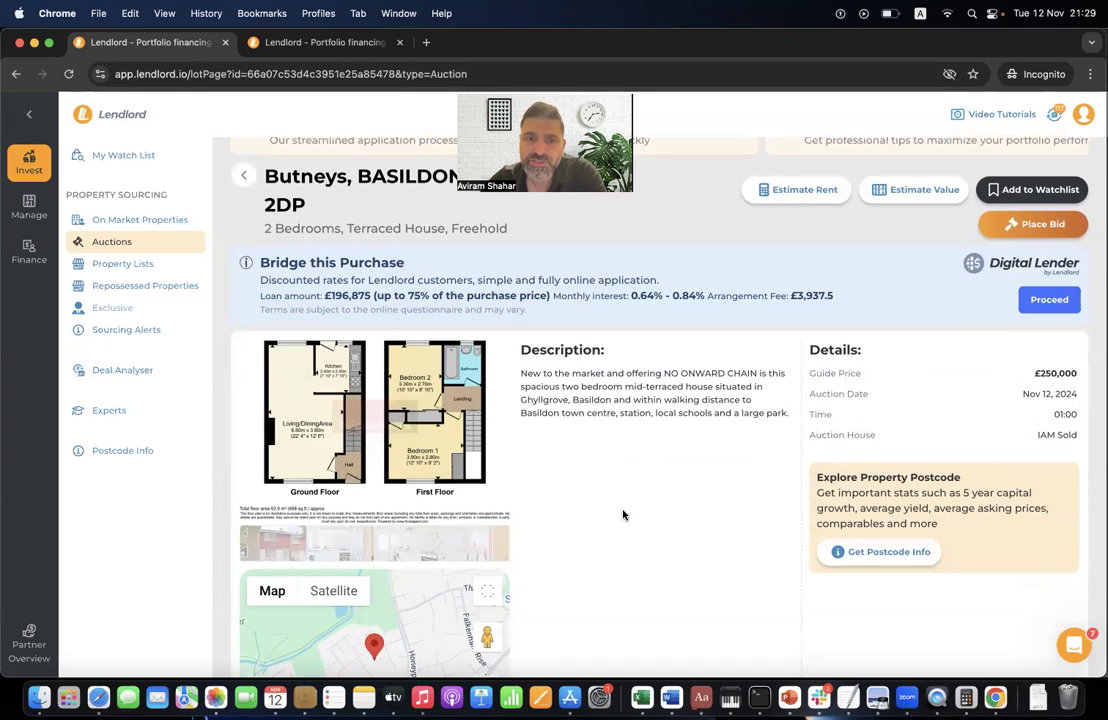
scroll(622, 515, "down", 5)
scroll(591, 403, "up", 6)
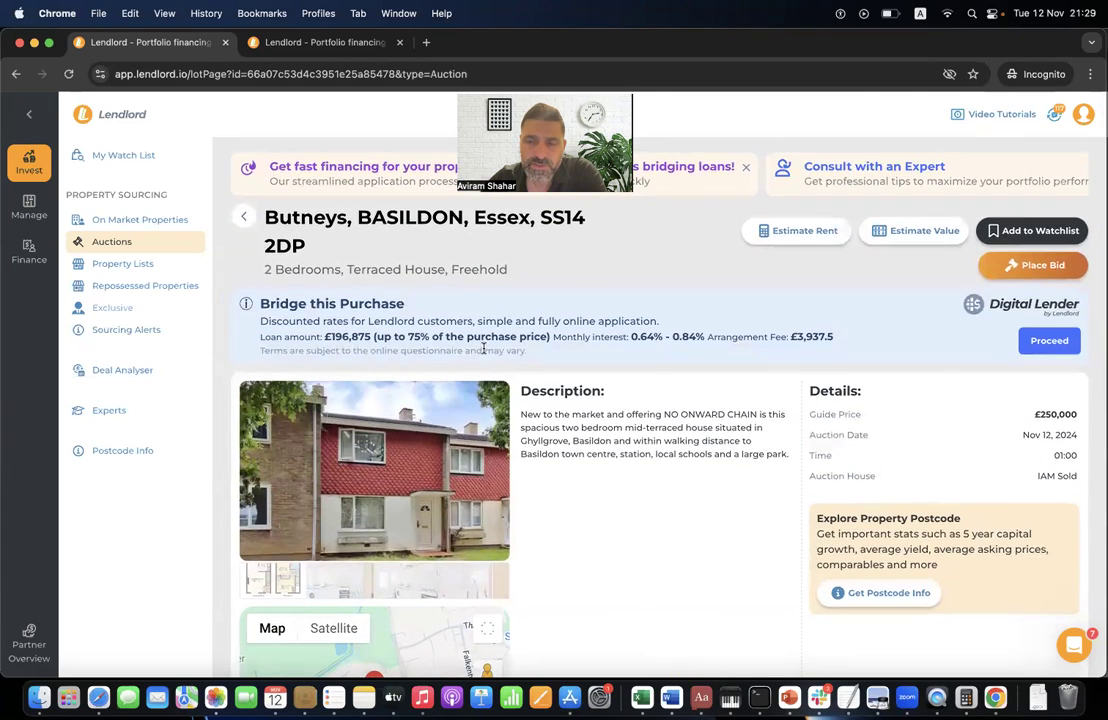
- View the lot's bidding page on iamsold, then return to the Auction Lots list in Lendlord
left_click(1044, 272)
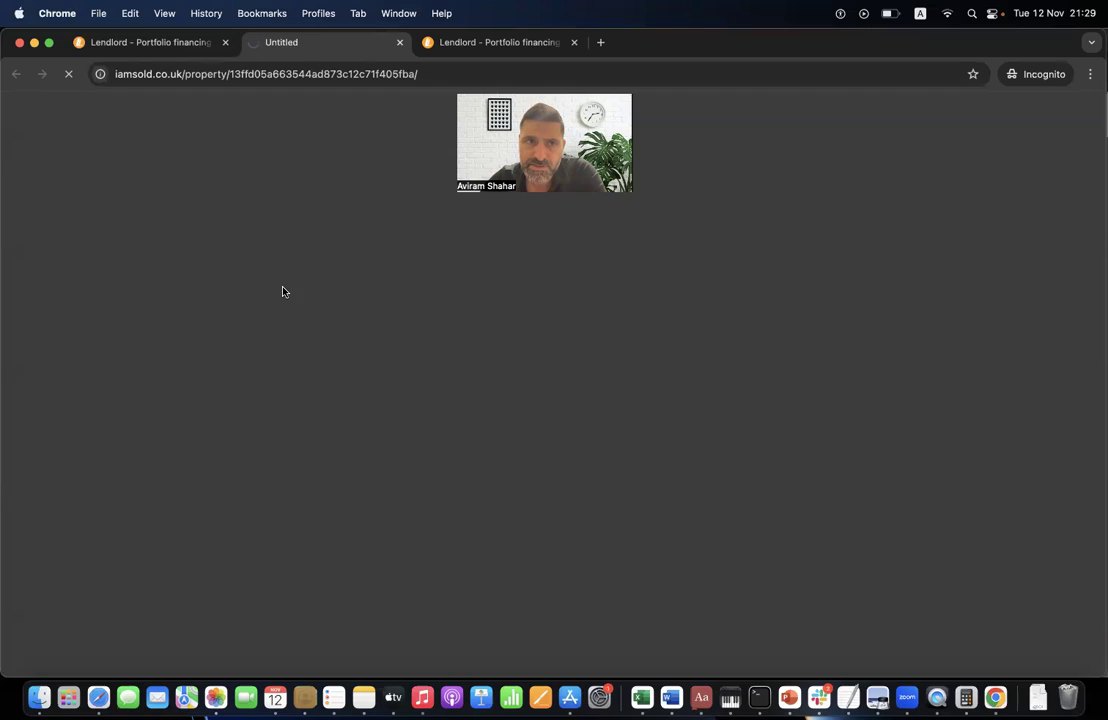
scroll(627, 519, "down", 3)
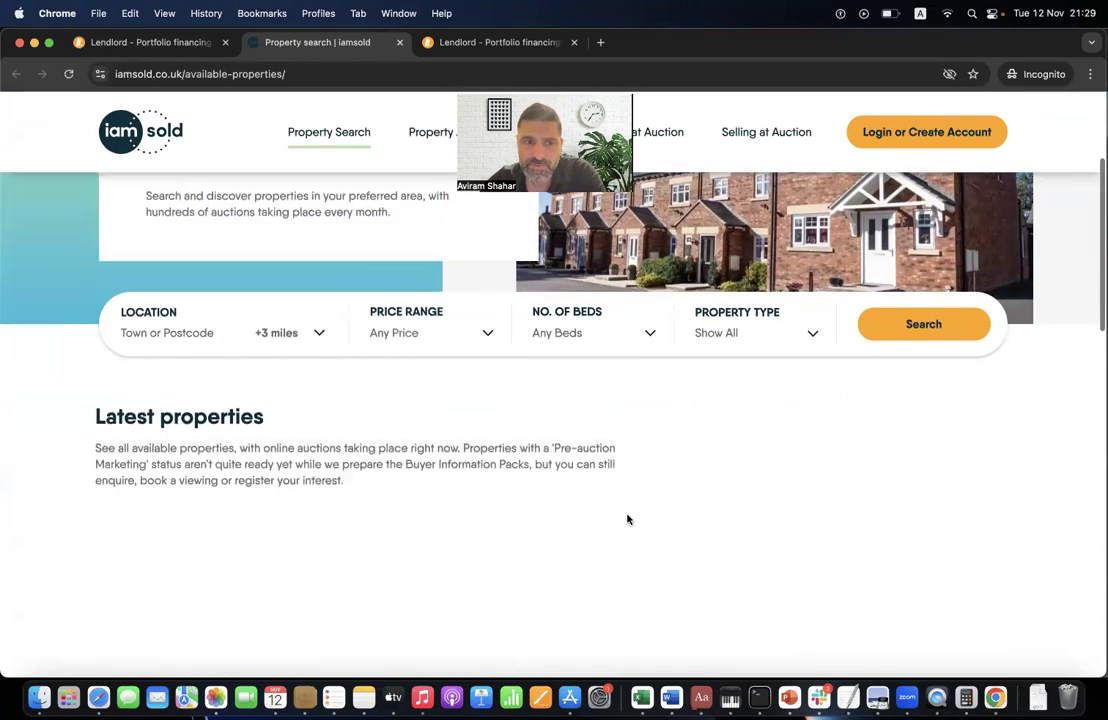
scroll(627, 519, "down", 2)
scroll(626, 520, "up", 5)
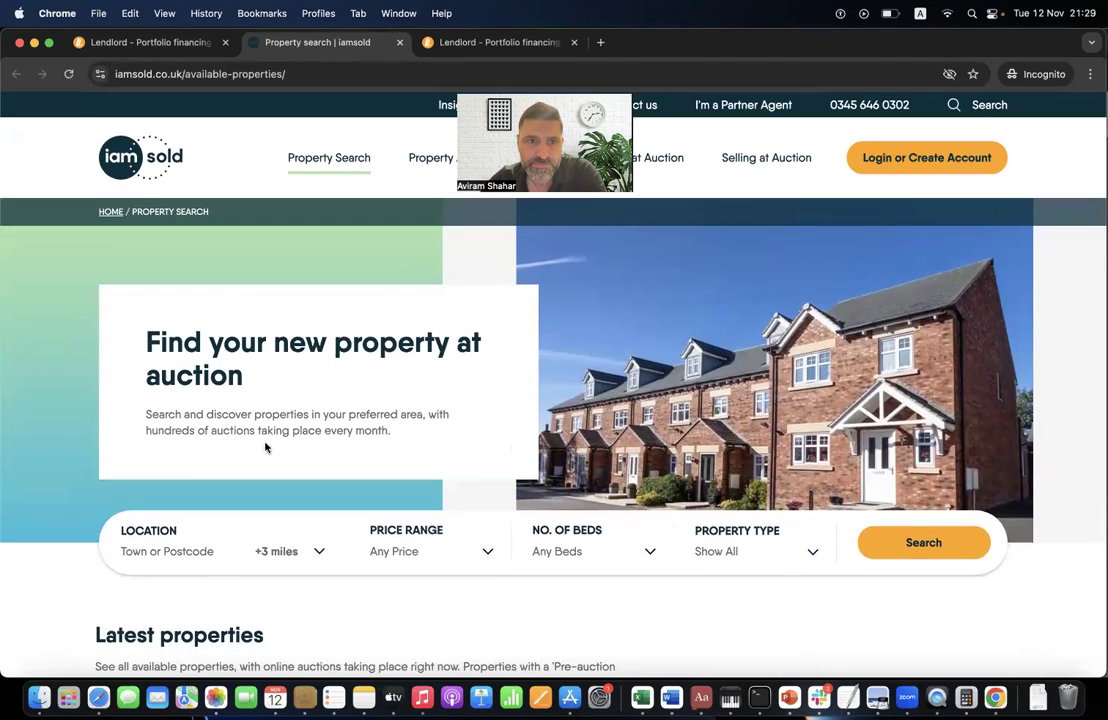
left_click(115, 42)
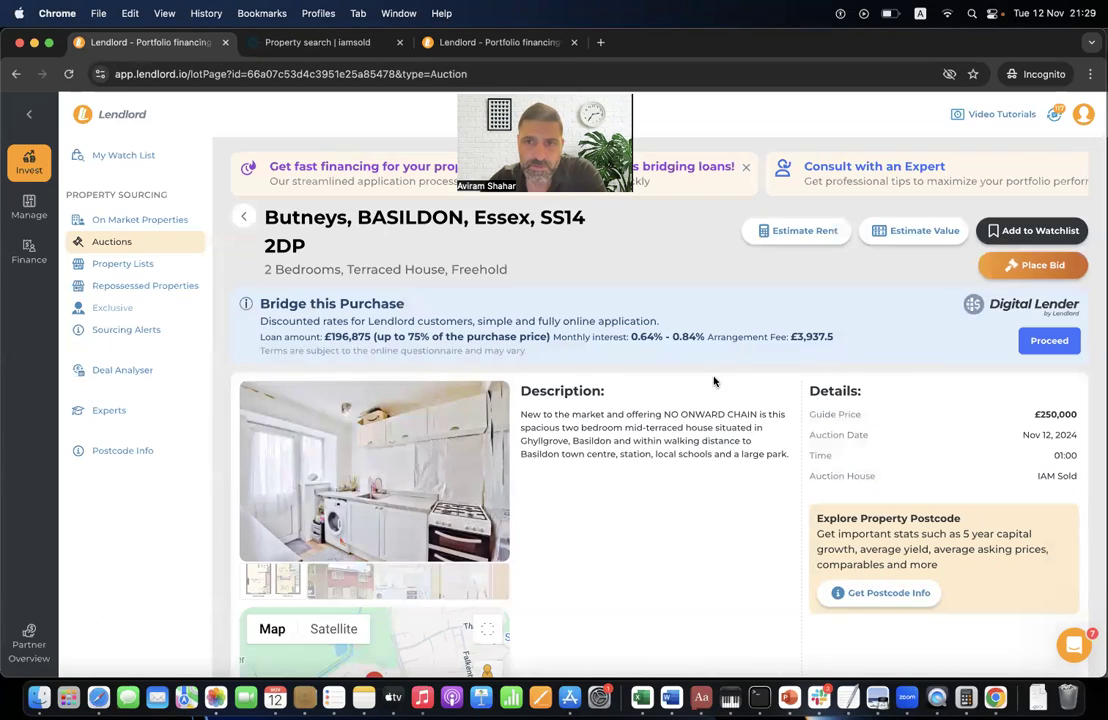
scroll(513, 437, "down", 5)
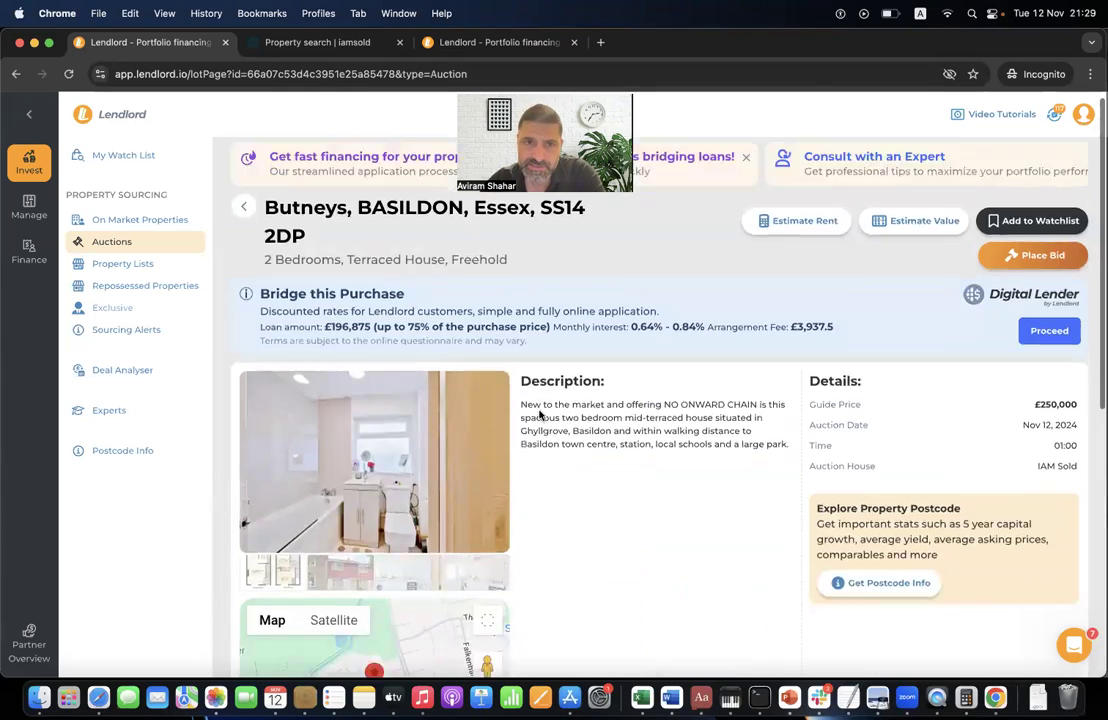
scroll(540, 420, "up", 5)
left_click(244, 216)
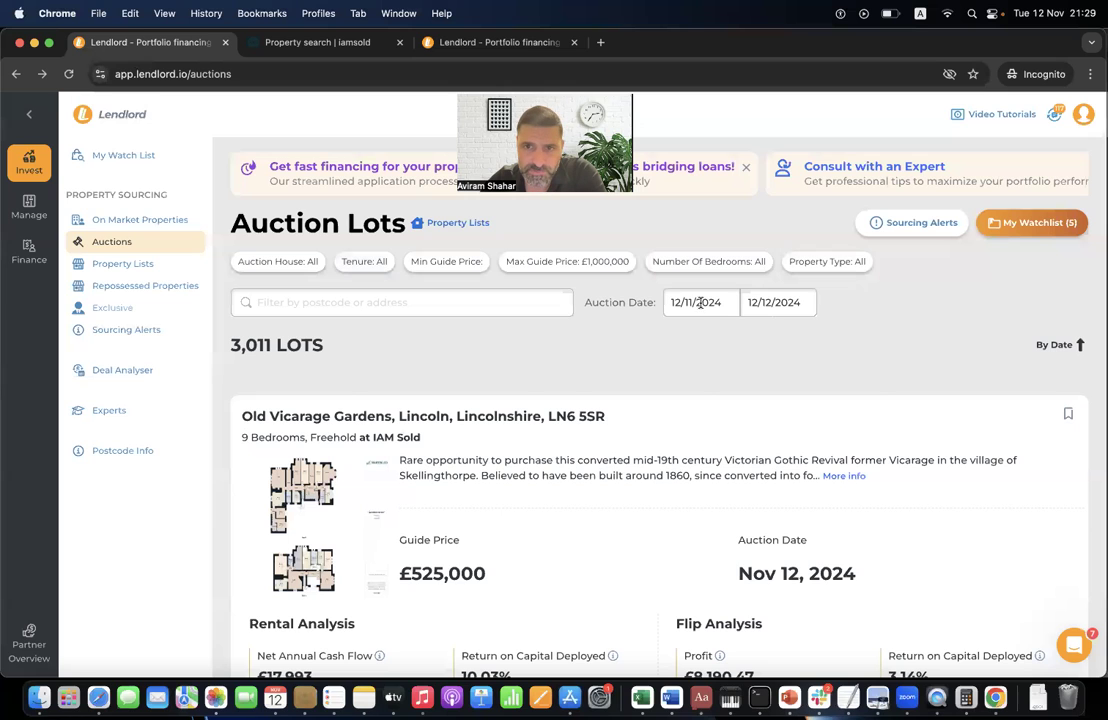
- Set the auction date range to start on 13 November
left_click(690, 298)
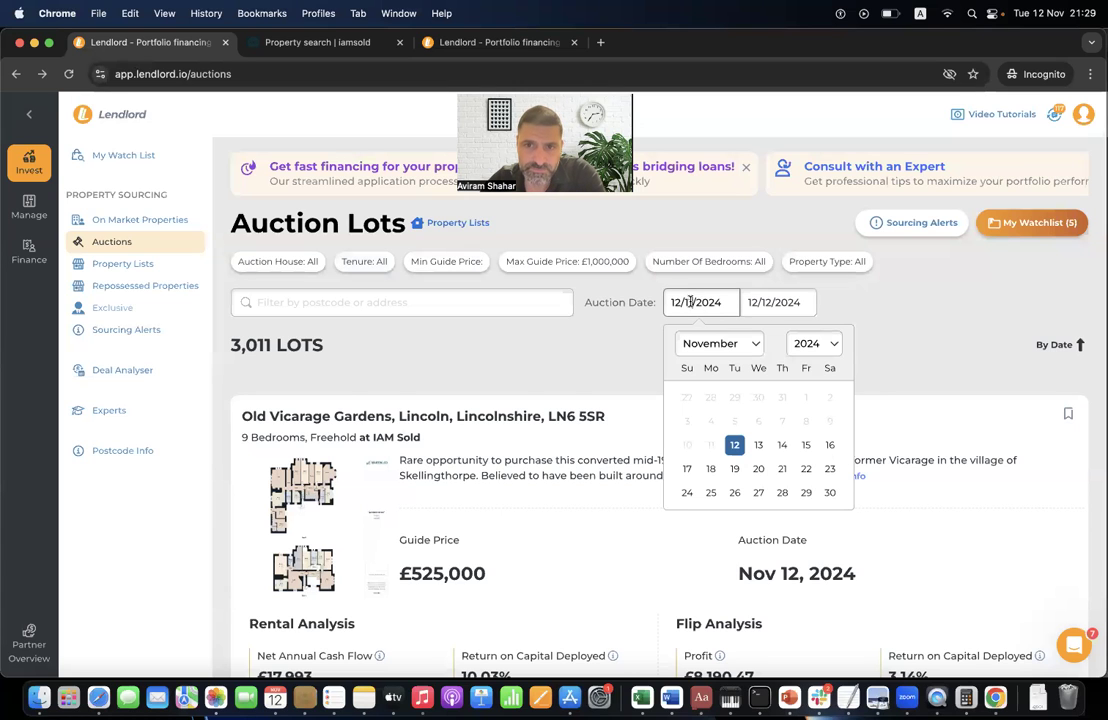
left_click(756, 447)
scroll(688, 614, "down", 20)
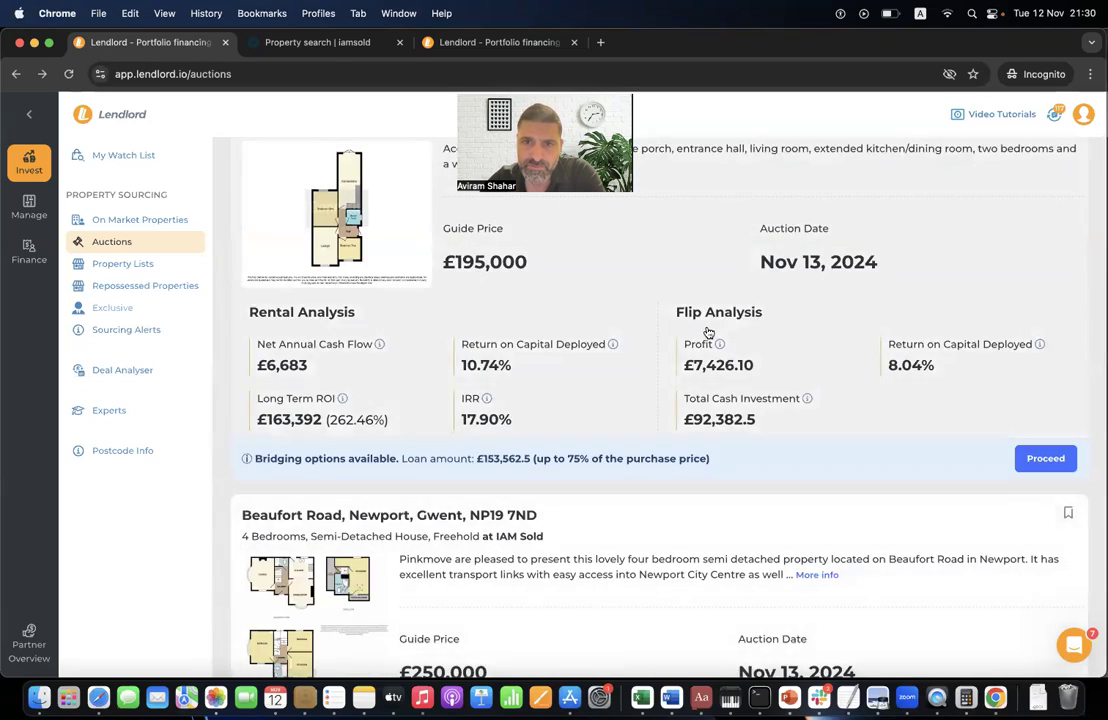
- Open the Lorraine Drive lot, view its iamsold bidding listing, then return to Lendlord
left_click(708, 332)
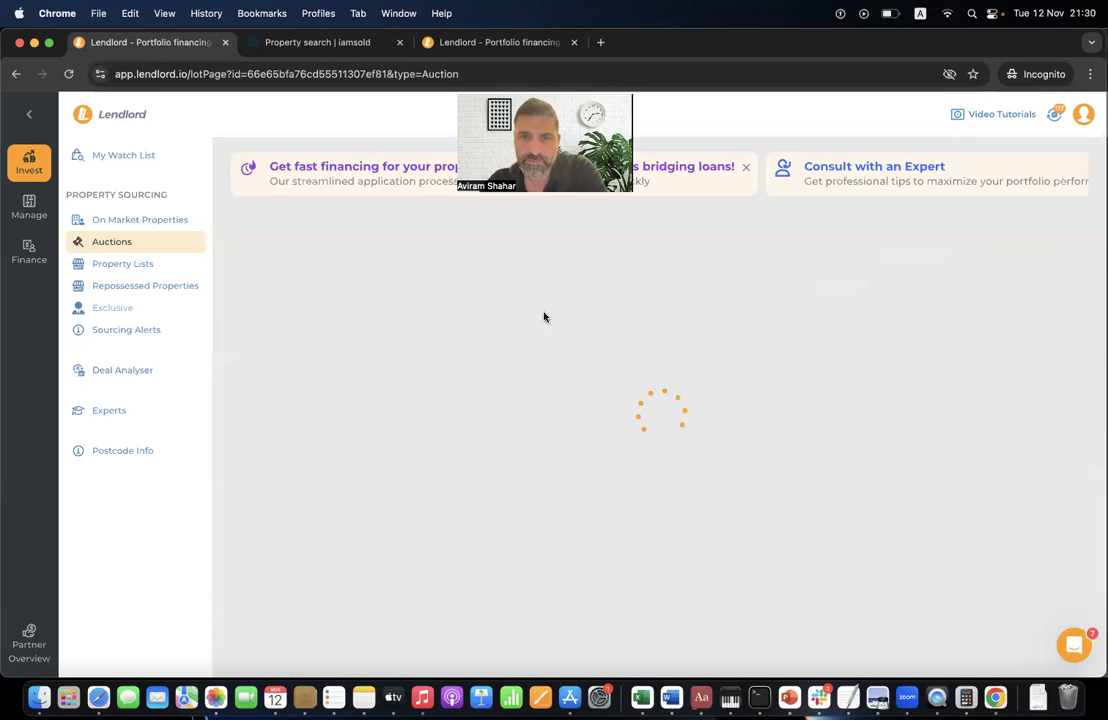
scroll(545, 532, "down", 5)
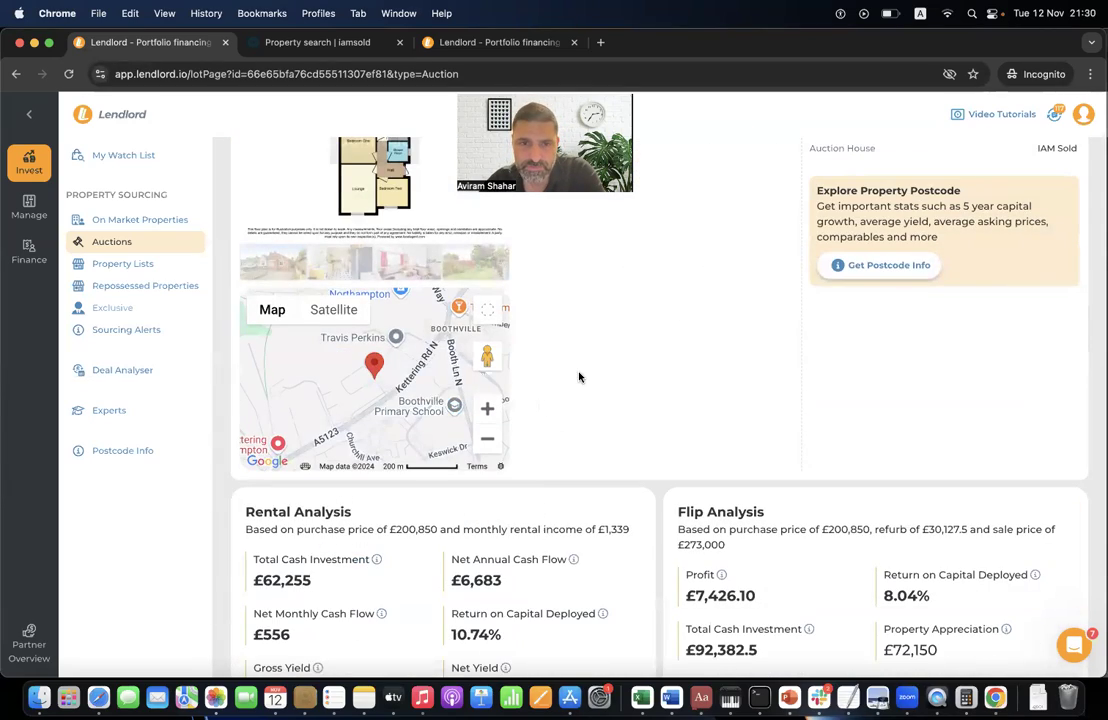
scroll(579, 376, "up", 5)
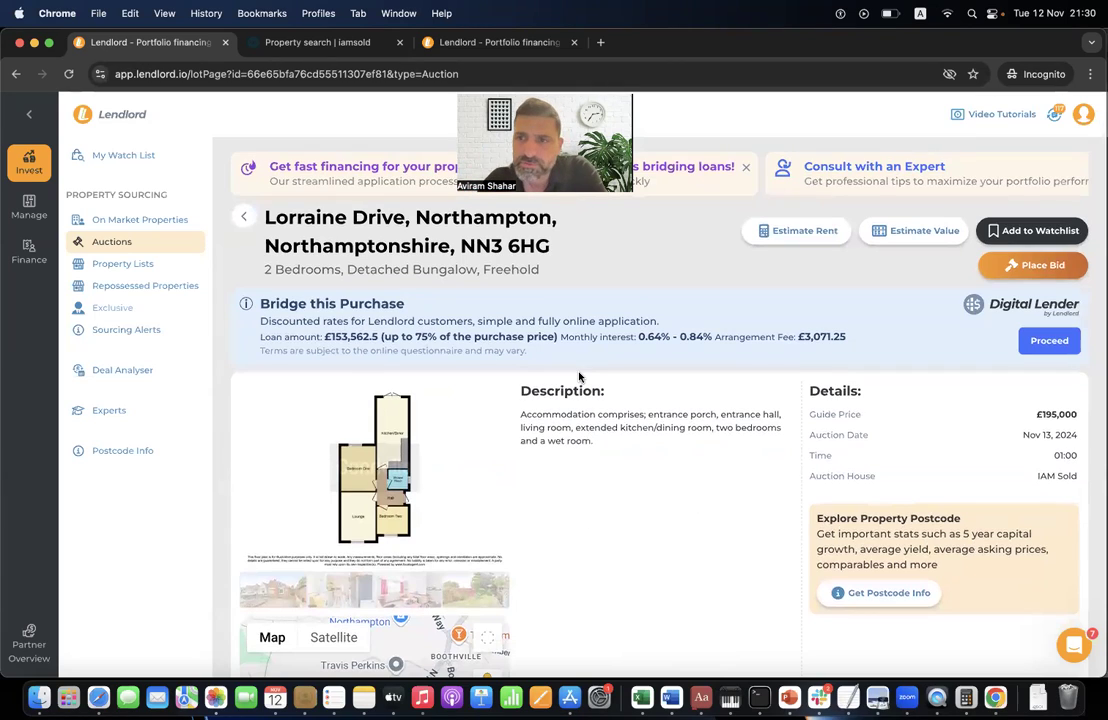
left_click(1040, 265)
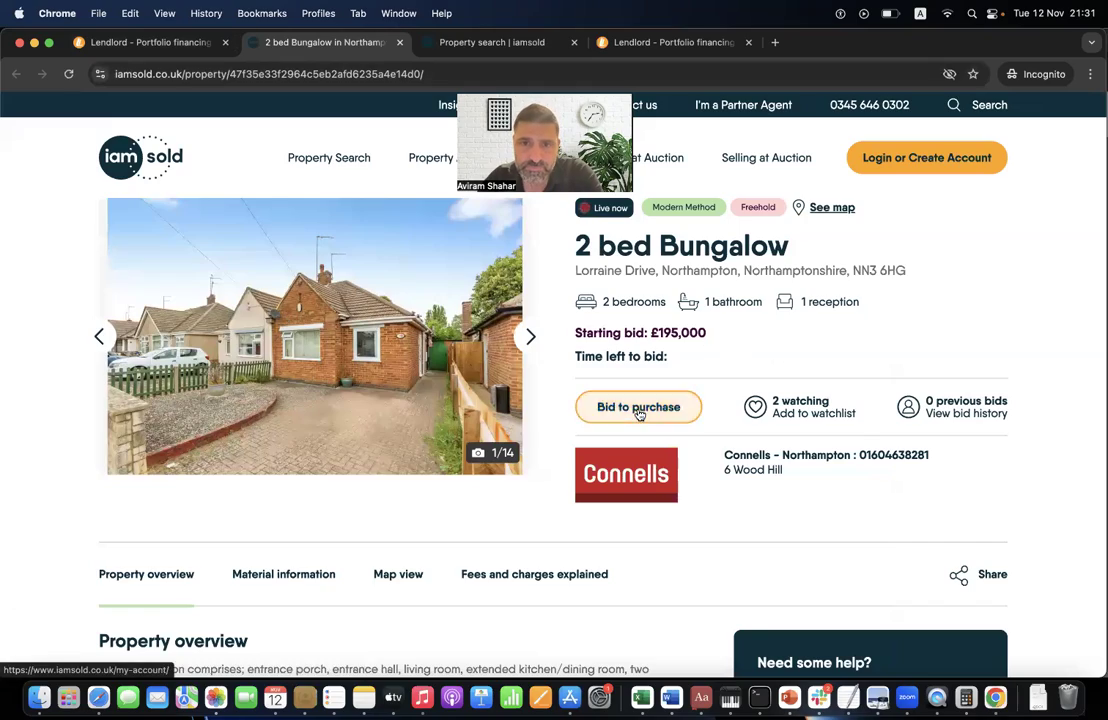
scroll(639, 410, "down", 3)
scroll(639, 414, "up", 4)
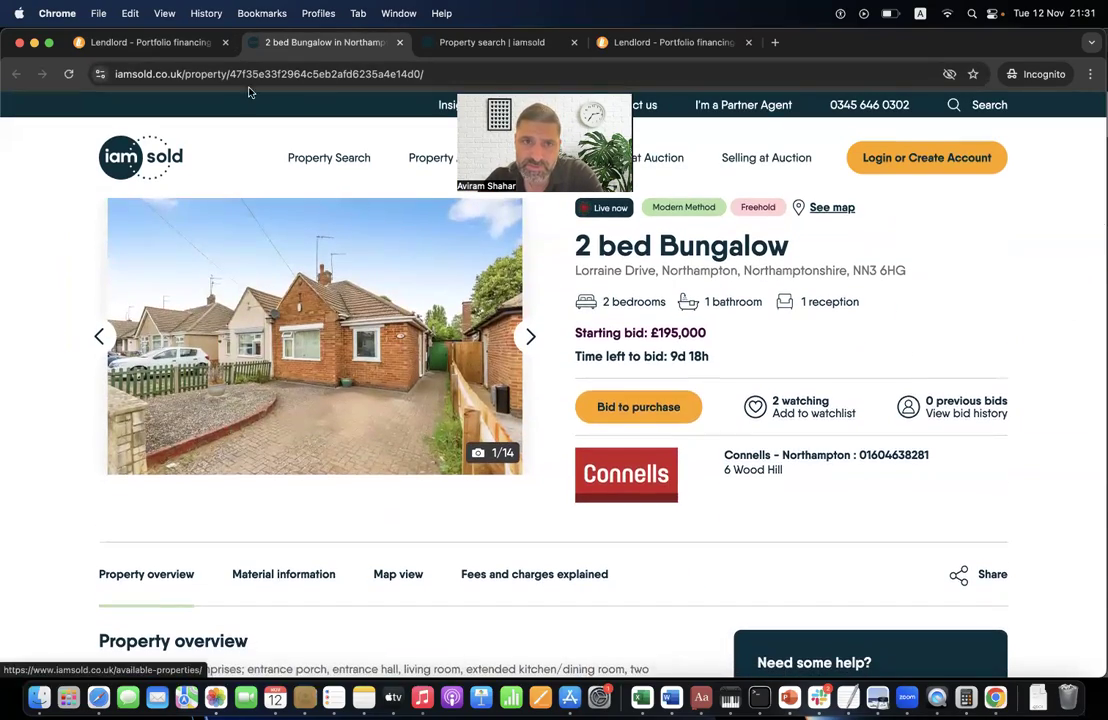
scroll(452, 381, "down", 10)
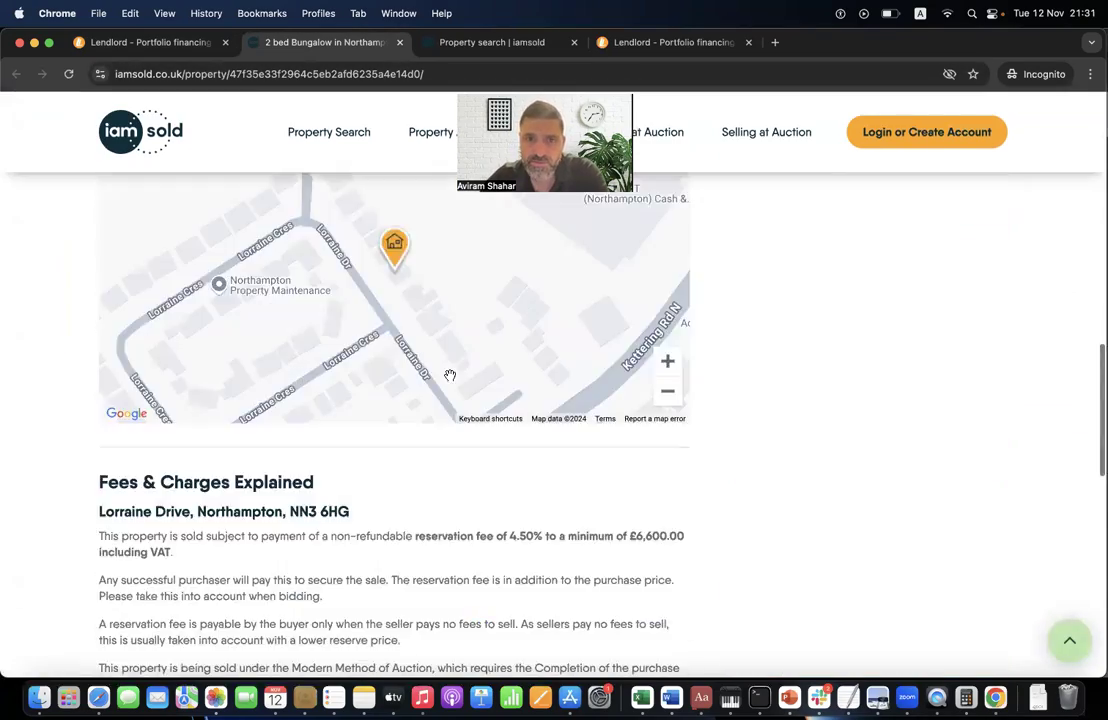
scroll(450, 375, "up", 10)
left_click(150, 42)
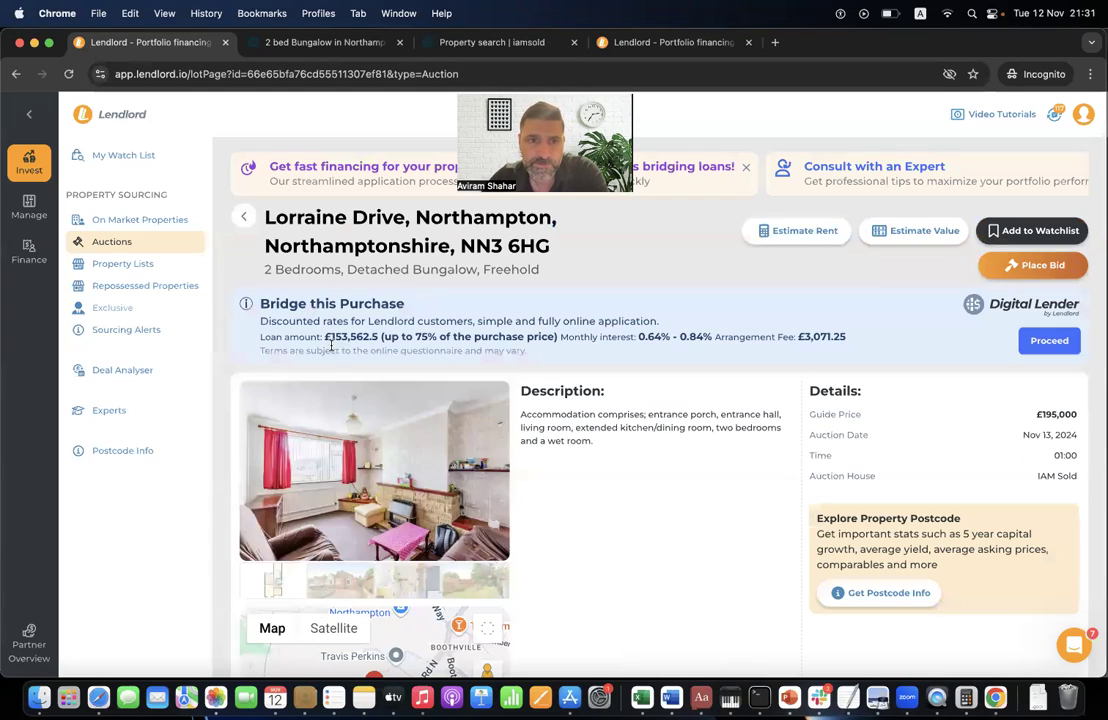
- Search the Back on market list within +100mi of 120 Fenchurch Street, London
left_click(160, 265)
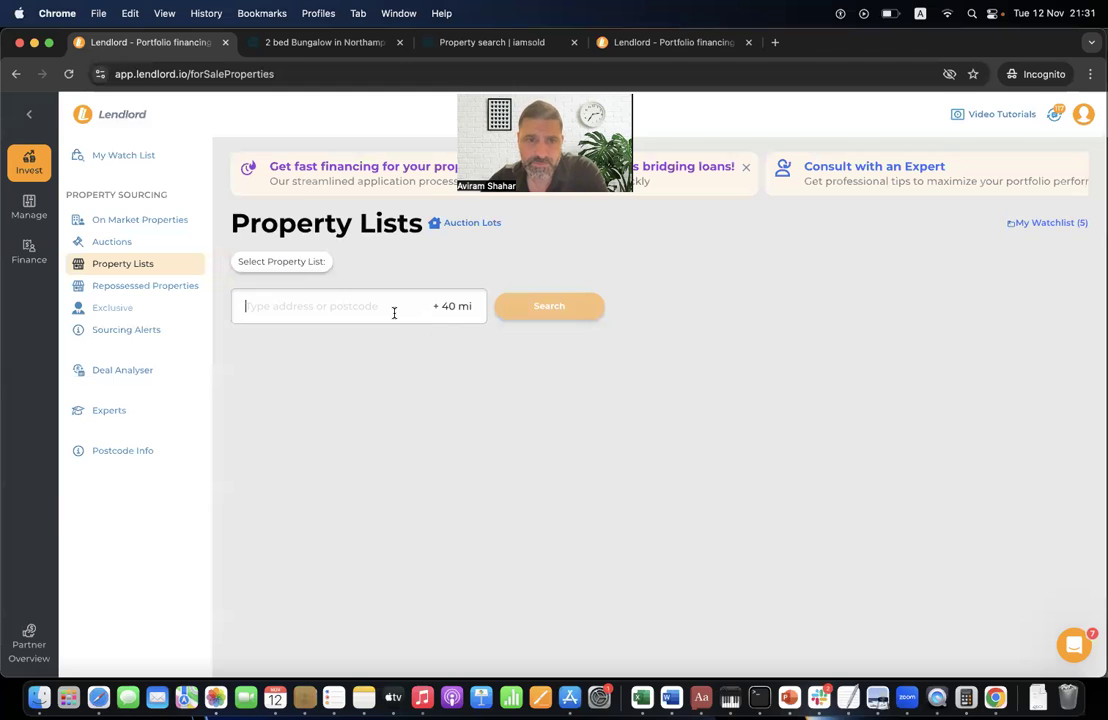
type("12")
left_click(388, 356)
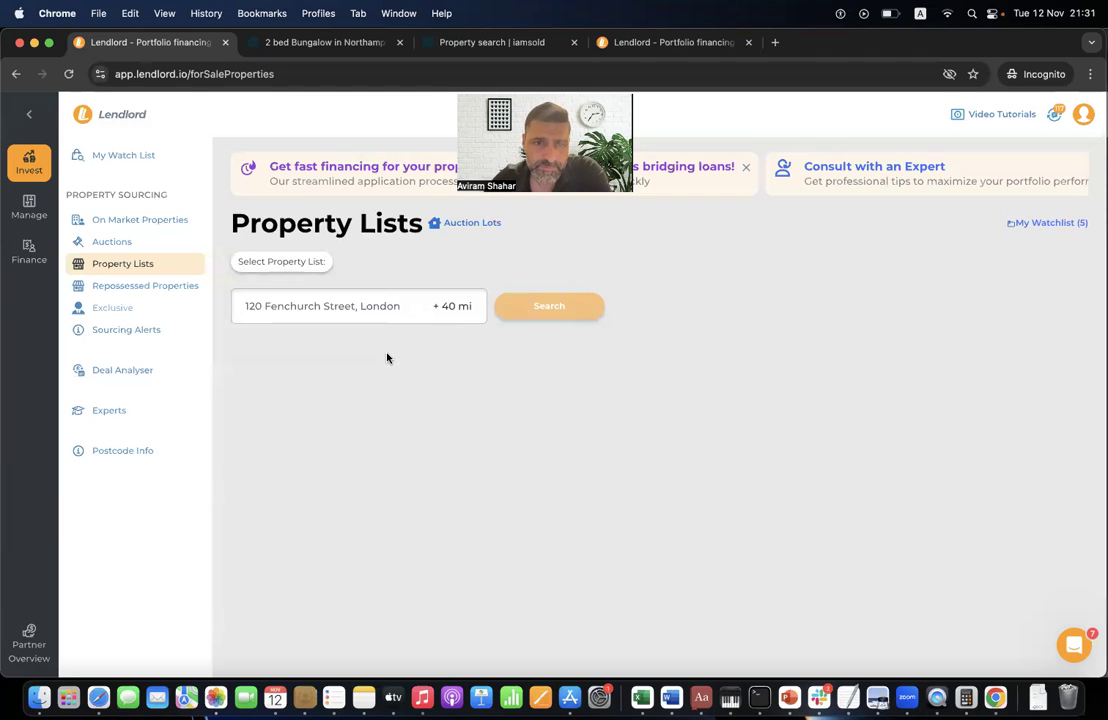
left_click(322, 263)
left_click(318, 322)
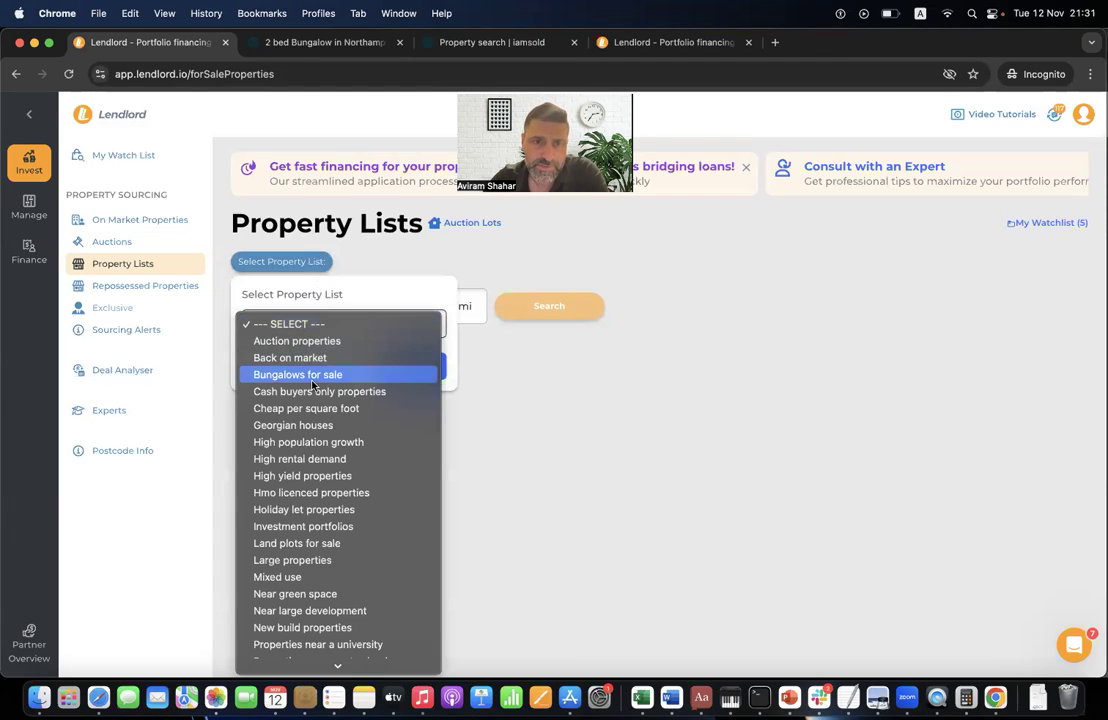
left_click(358, 358)
left_click(425, 370)
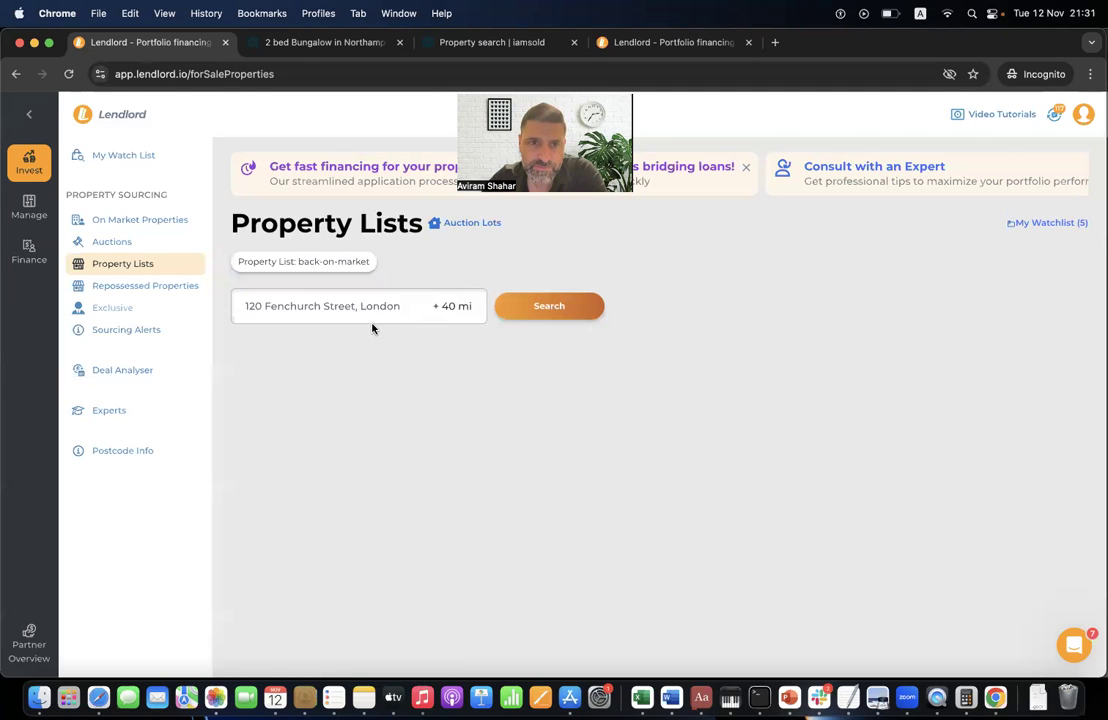
left_click(438, 309)
left_click(462, 368)
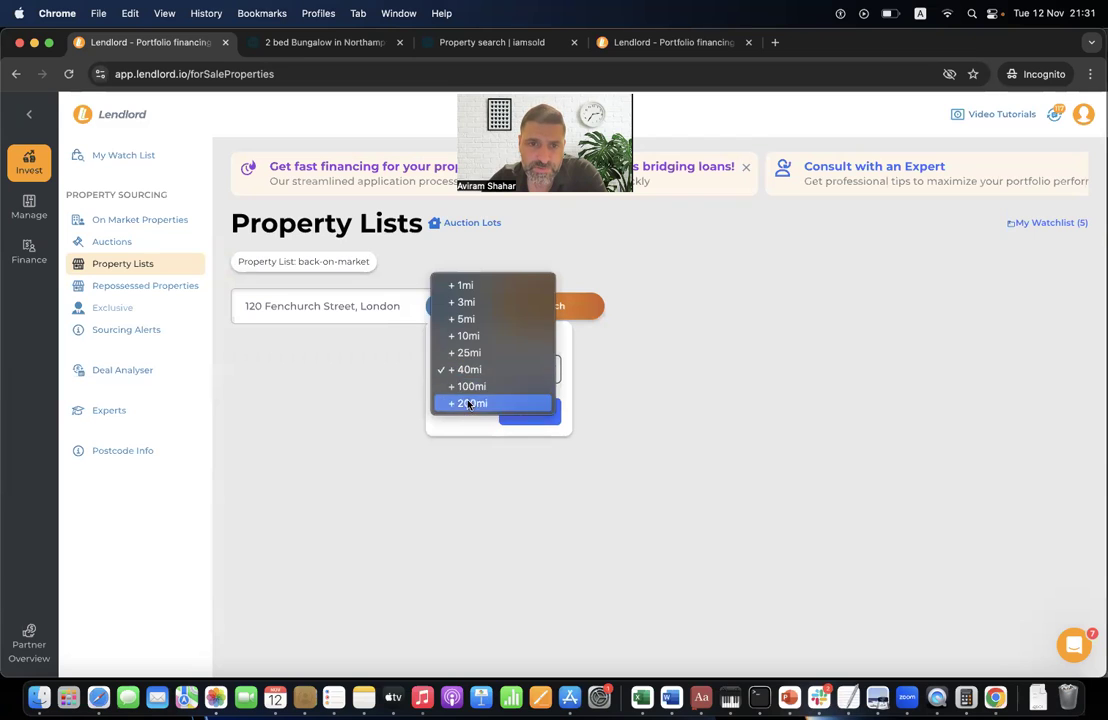
left_click(470, 386)
left_click(528, 414)
left_click(558, 310)
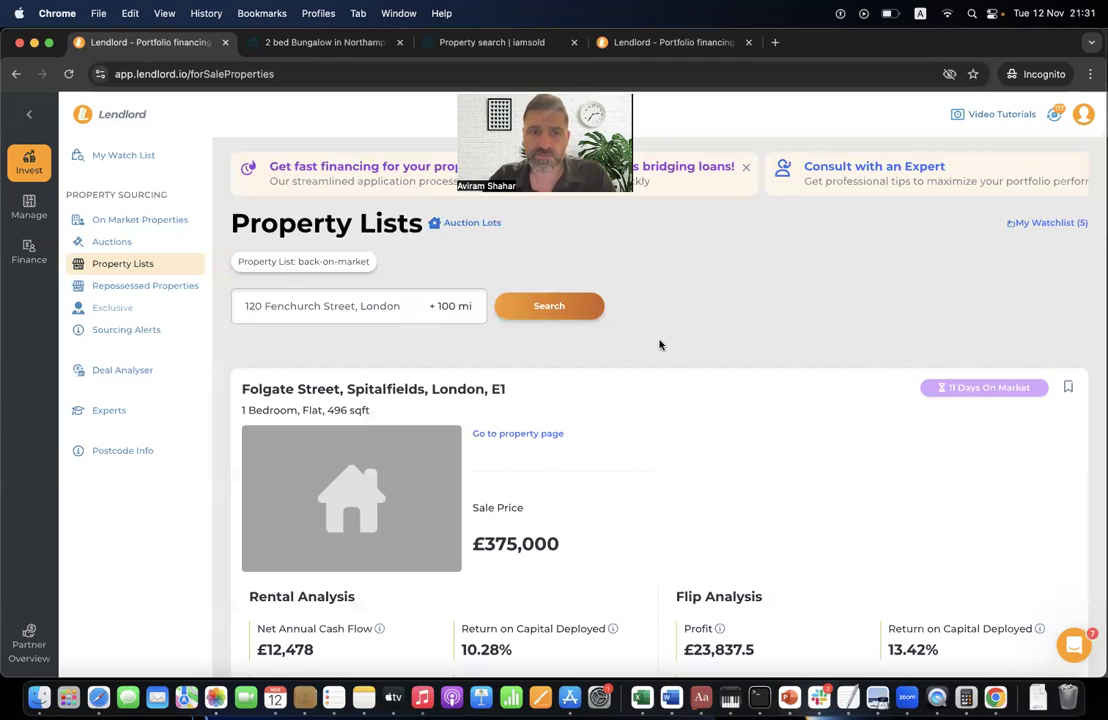
- Look over the Folgate Street property page, then return and switch to Repossessed Properties
scroll(586, 424, "down", 3)
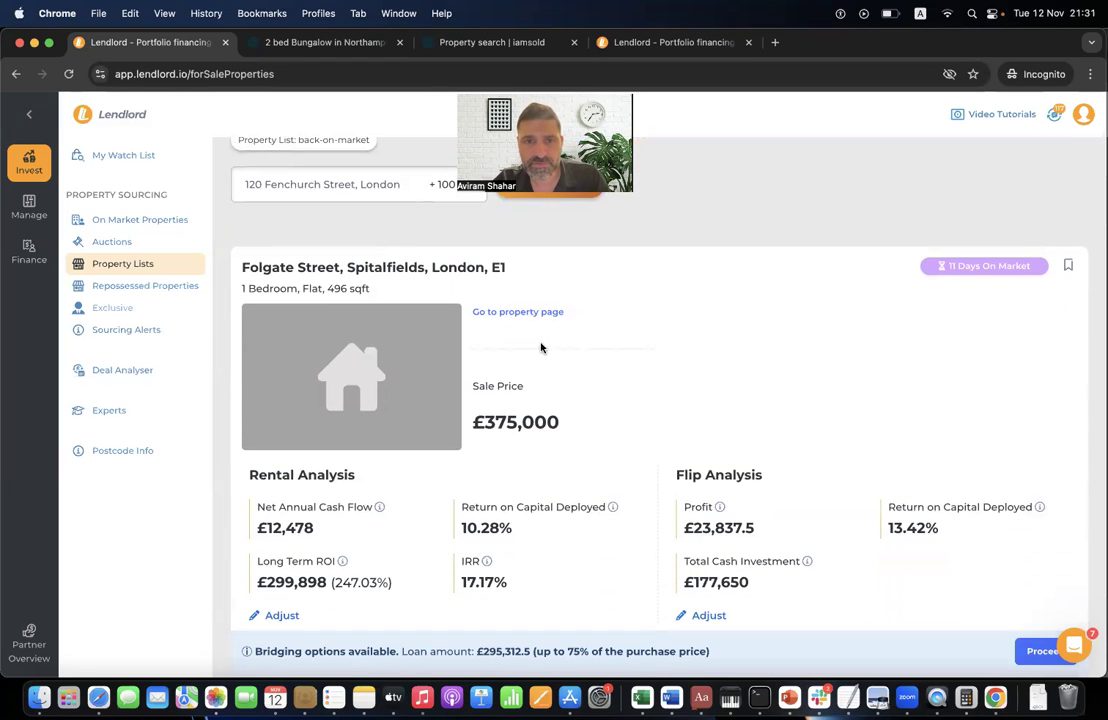
scroll(539, 330, "down", 1)
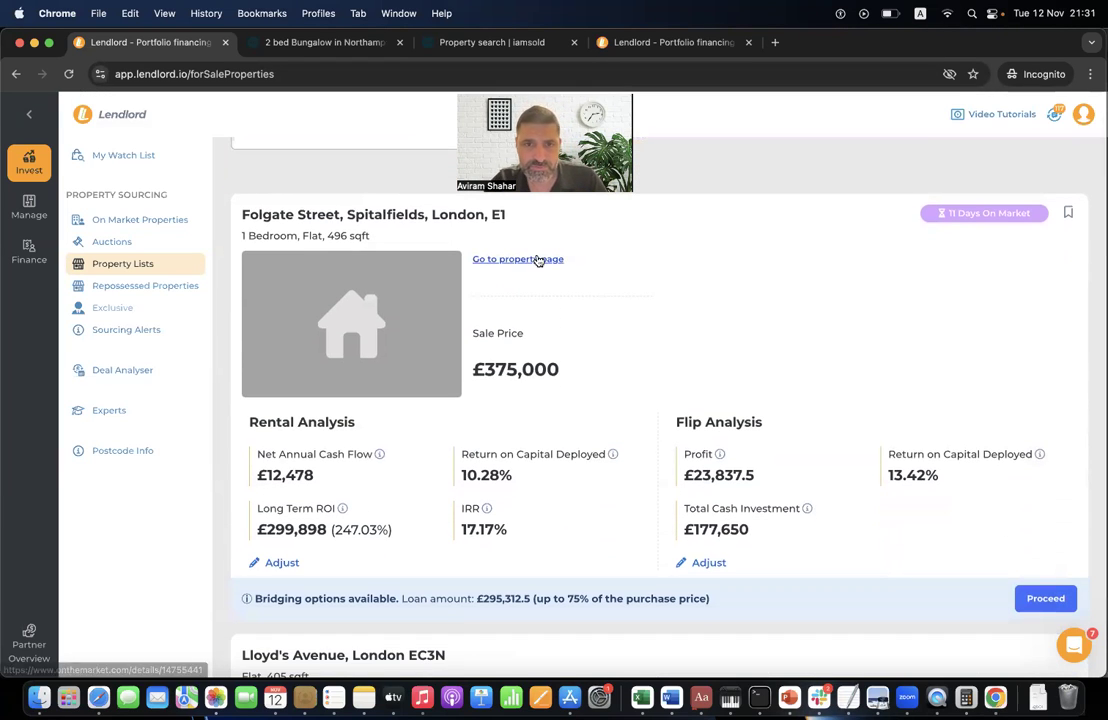
left_click(533, 259)
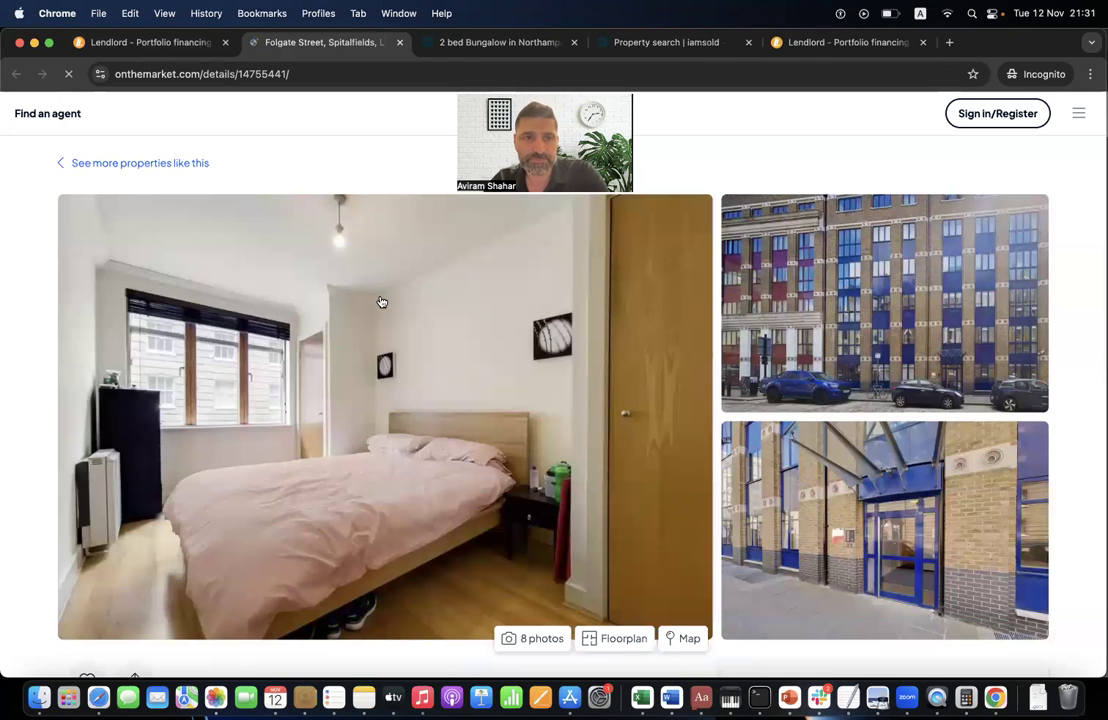
left_click(188, 43)
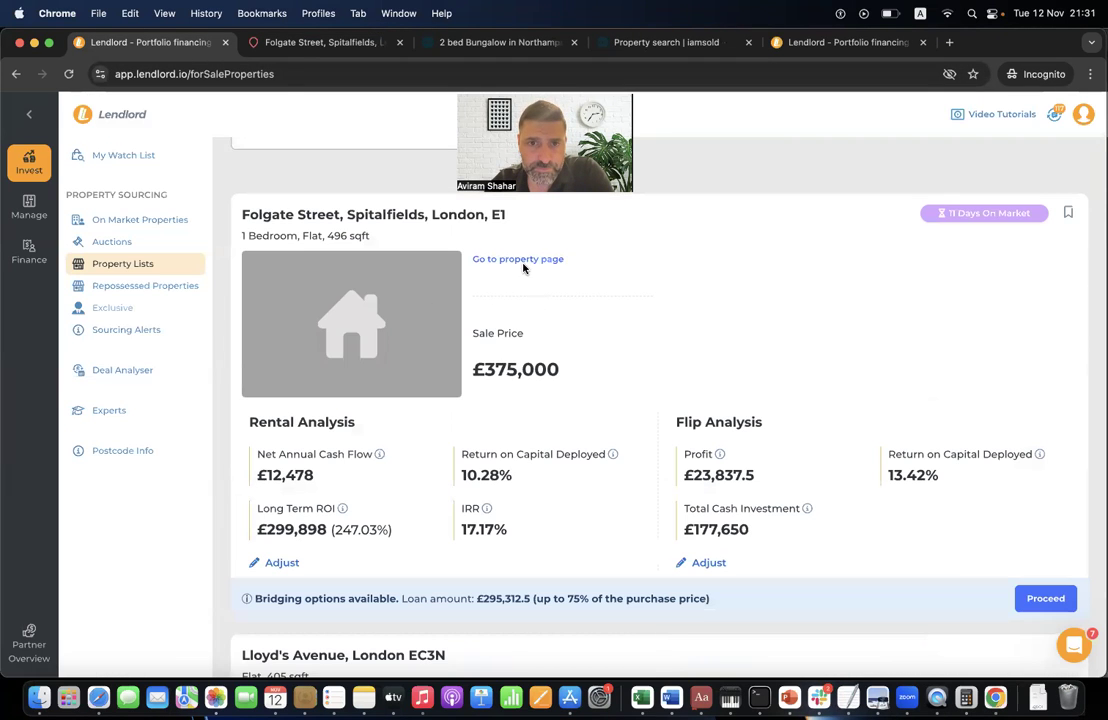
left_click(290, 43)
scroll(243, 301, "down", 1)
scroll(243, 301, "down", 10)
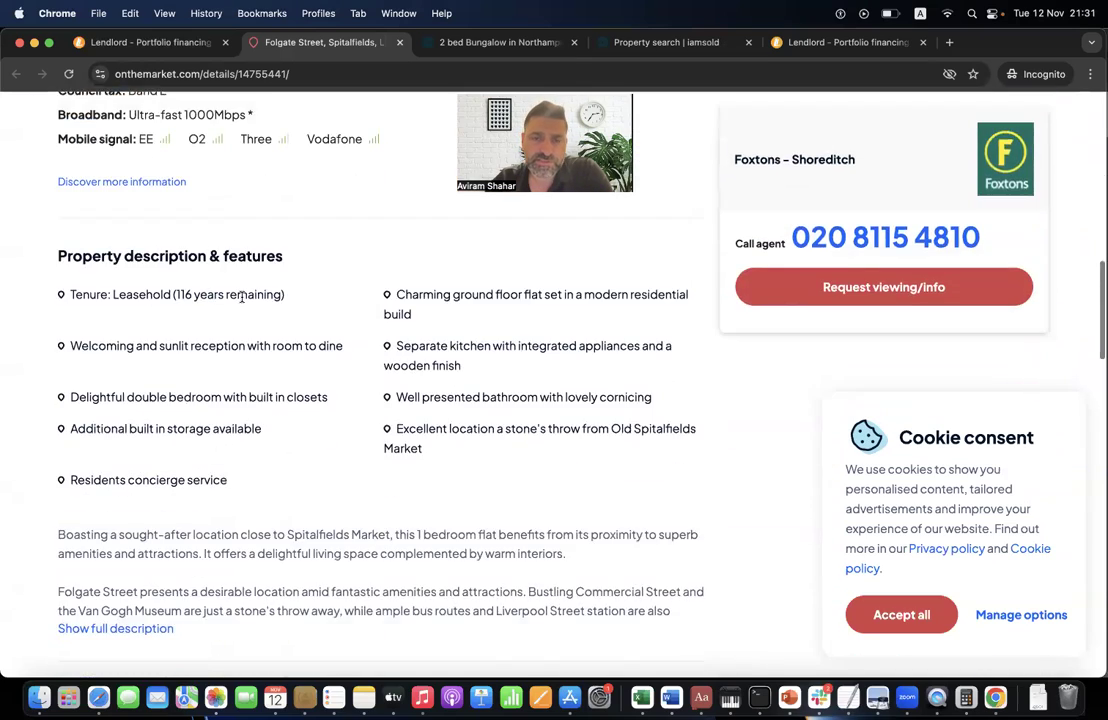
scroll(243, 301, "up", 10)
left_click(141, 42)
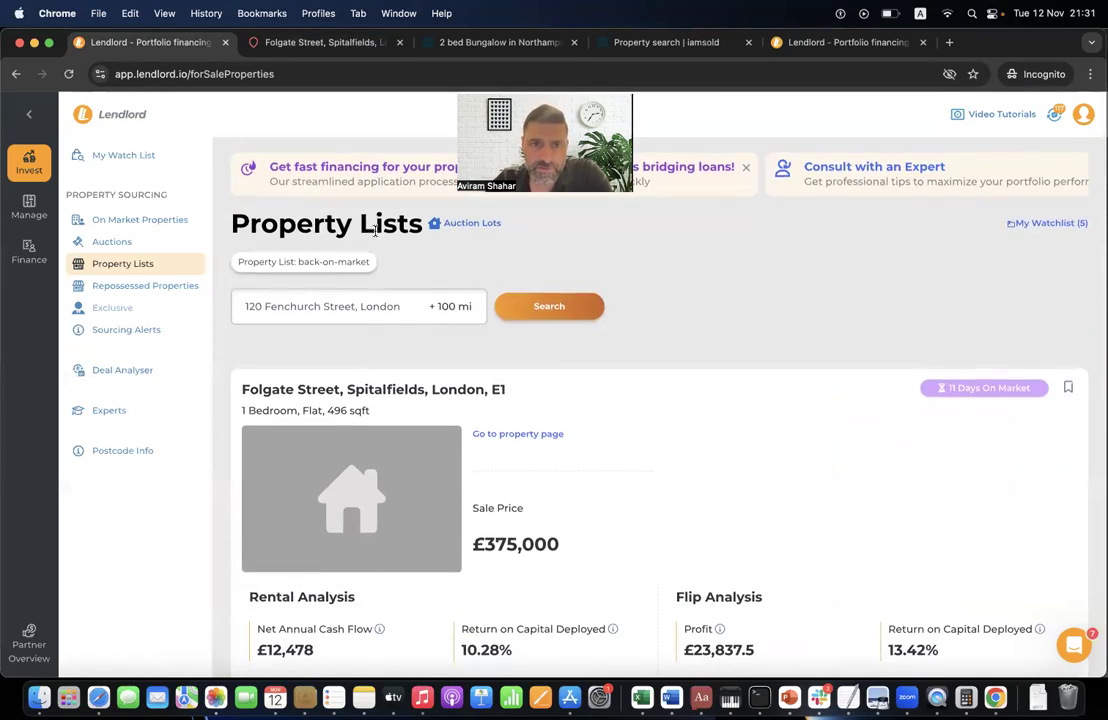
left_click(130, 288)
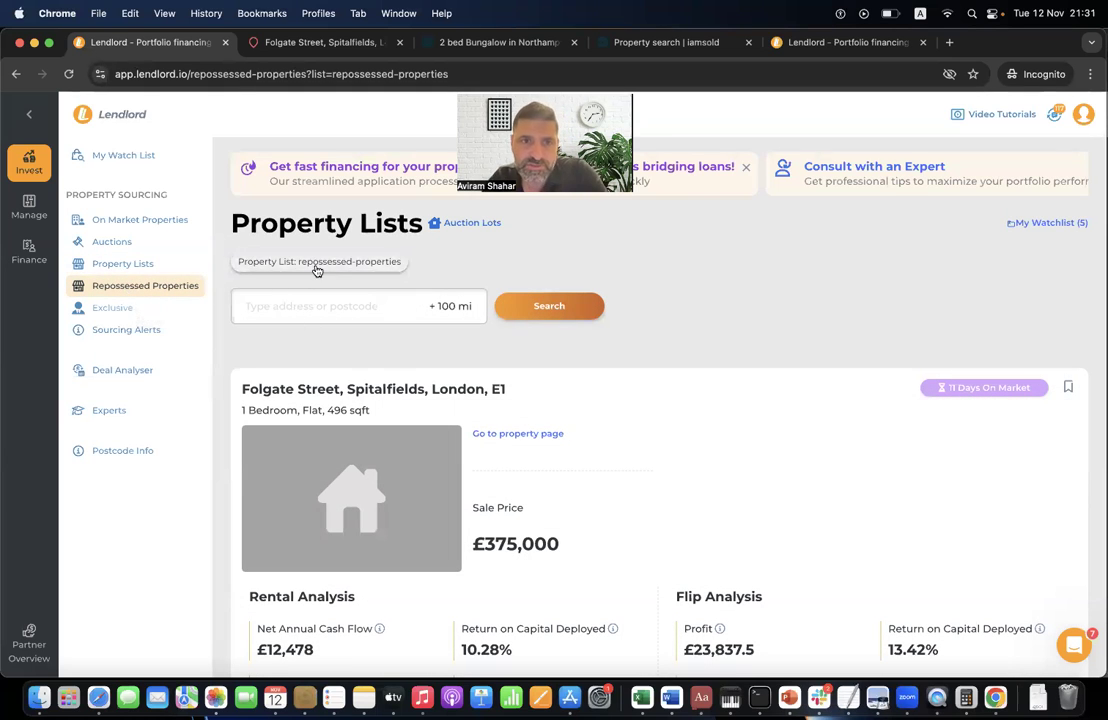
left_click(308, 305)
type("543")
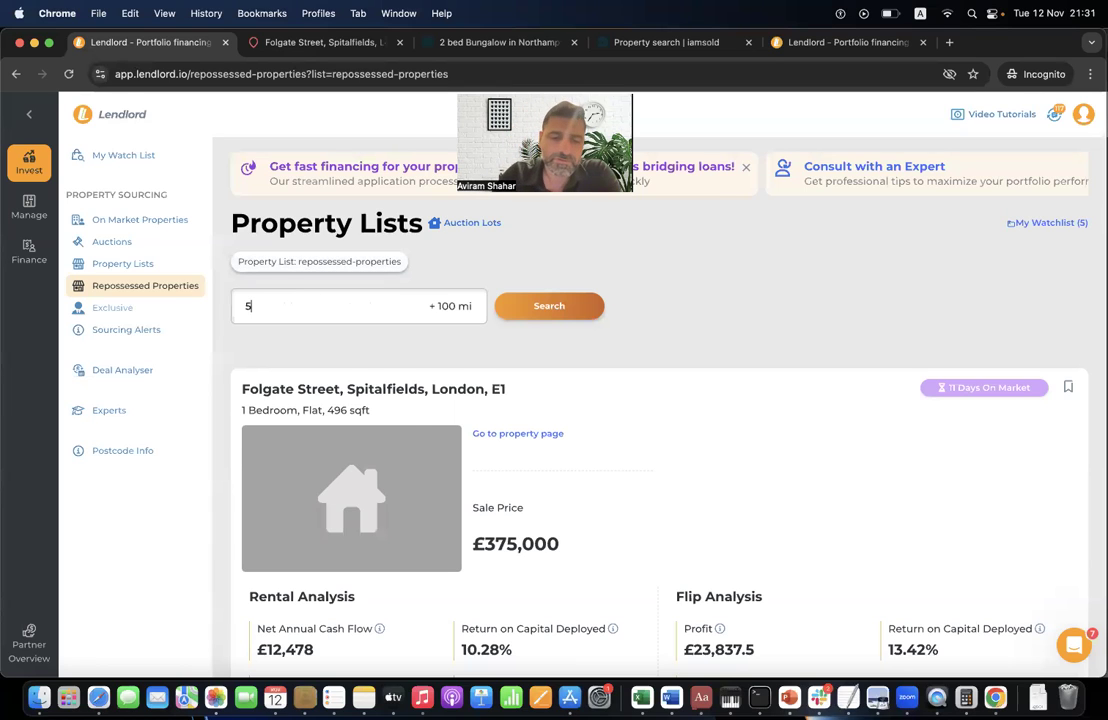
left_click(393, 357)
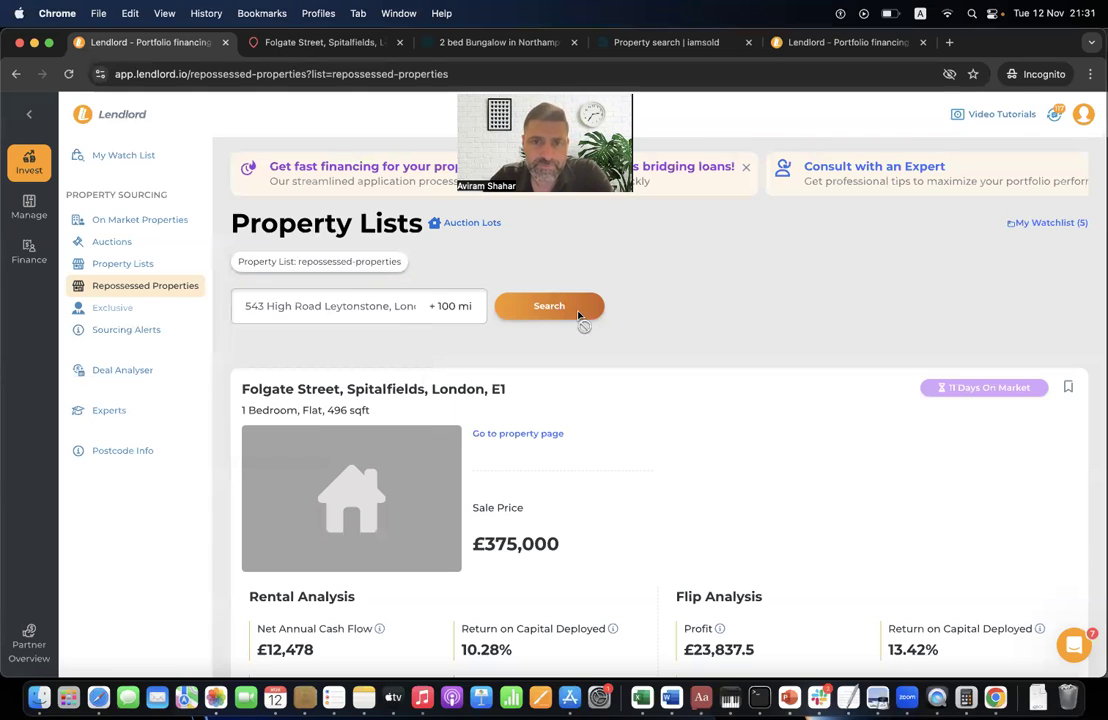
left_click(578, 313)
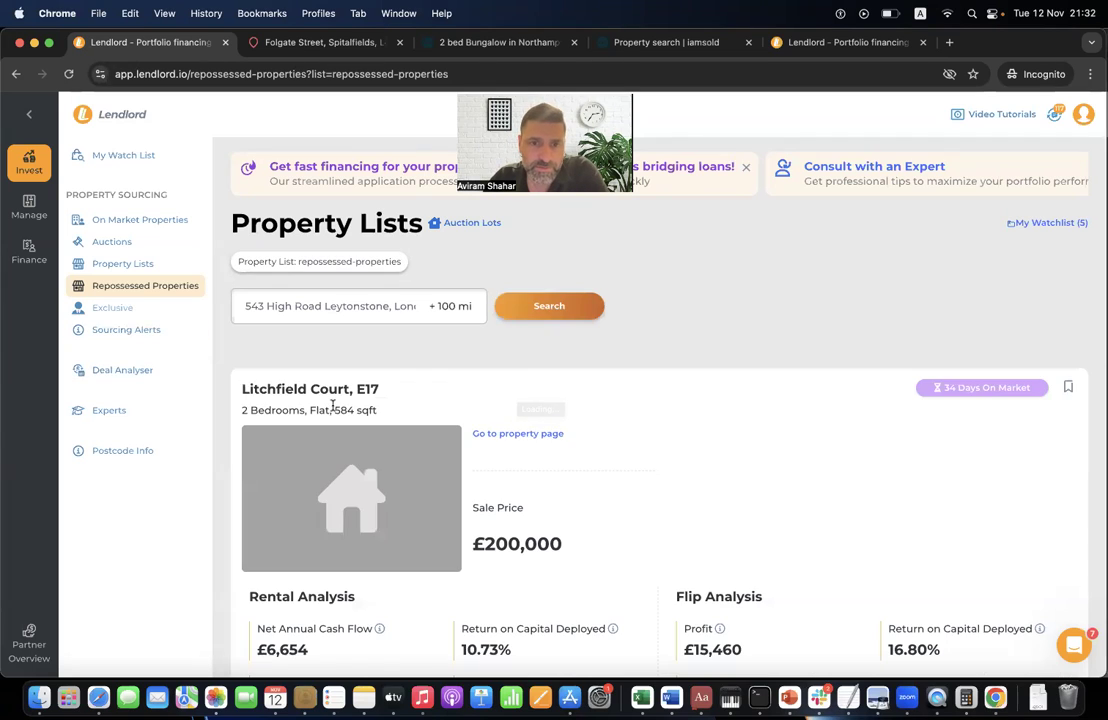
scroll(333, 409, "down", 5)
scroll(333, 409, "down", 4)
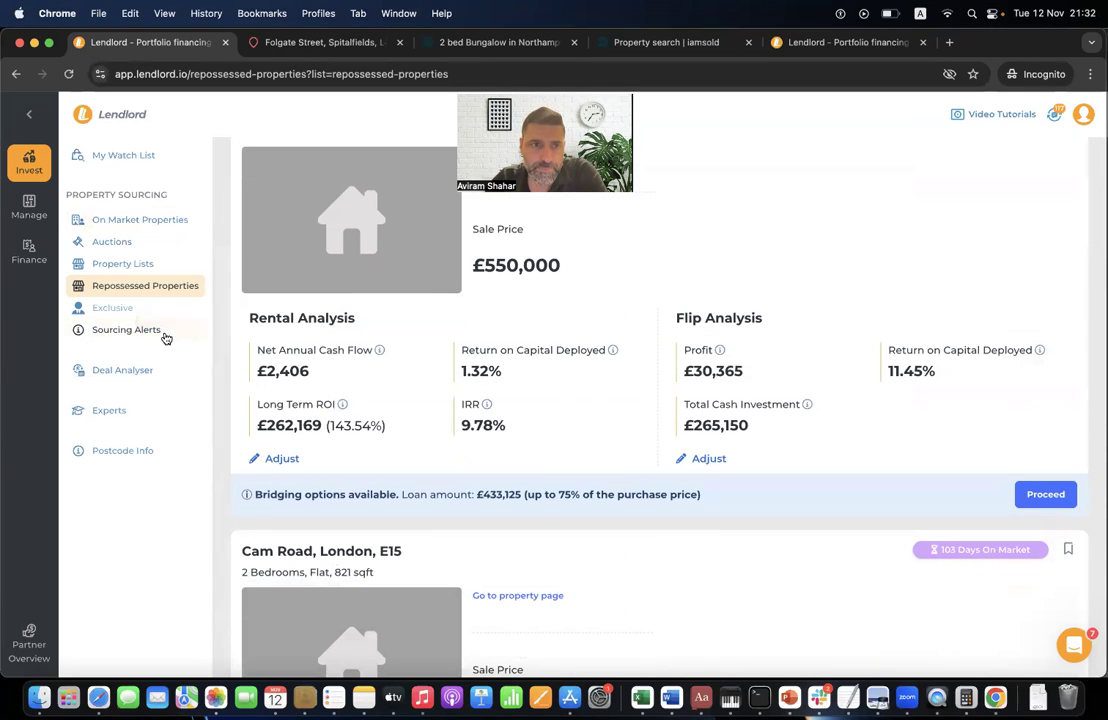
- Review Sourcing Alerts' notification options and criteria table, then add a new criterion
left_click(155, 333)
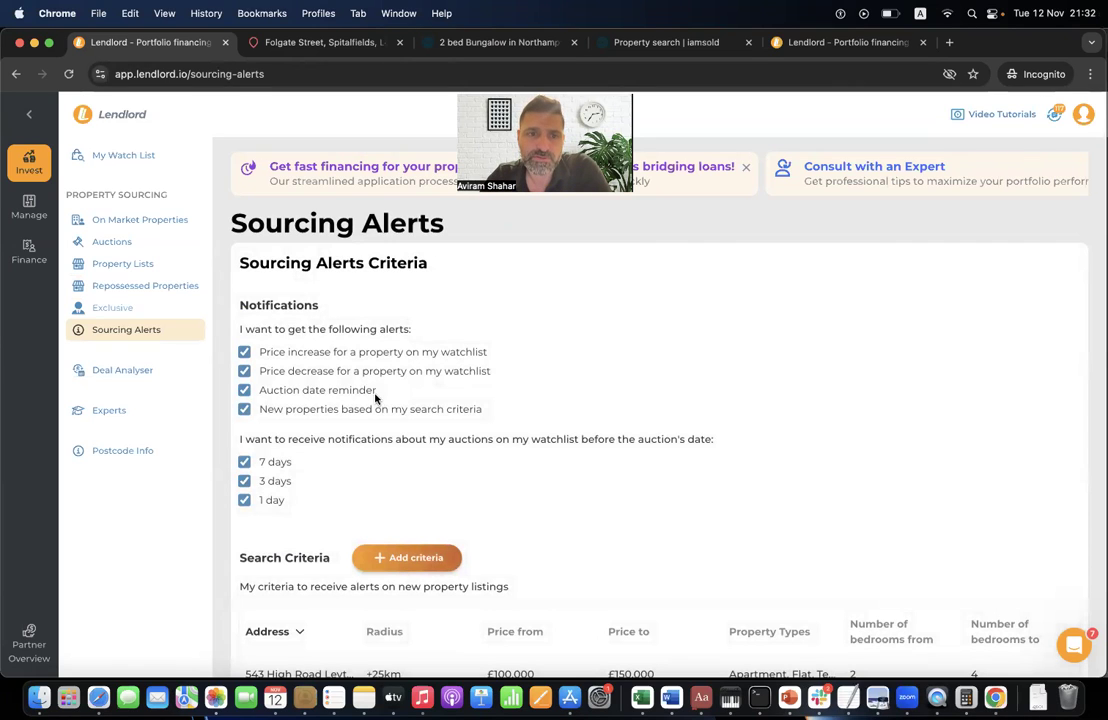
scroll(310, 350, "down", 1)
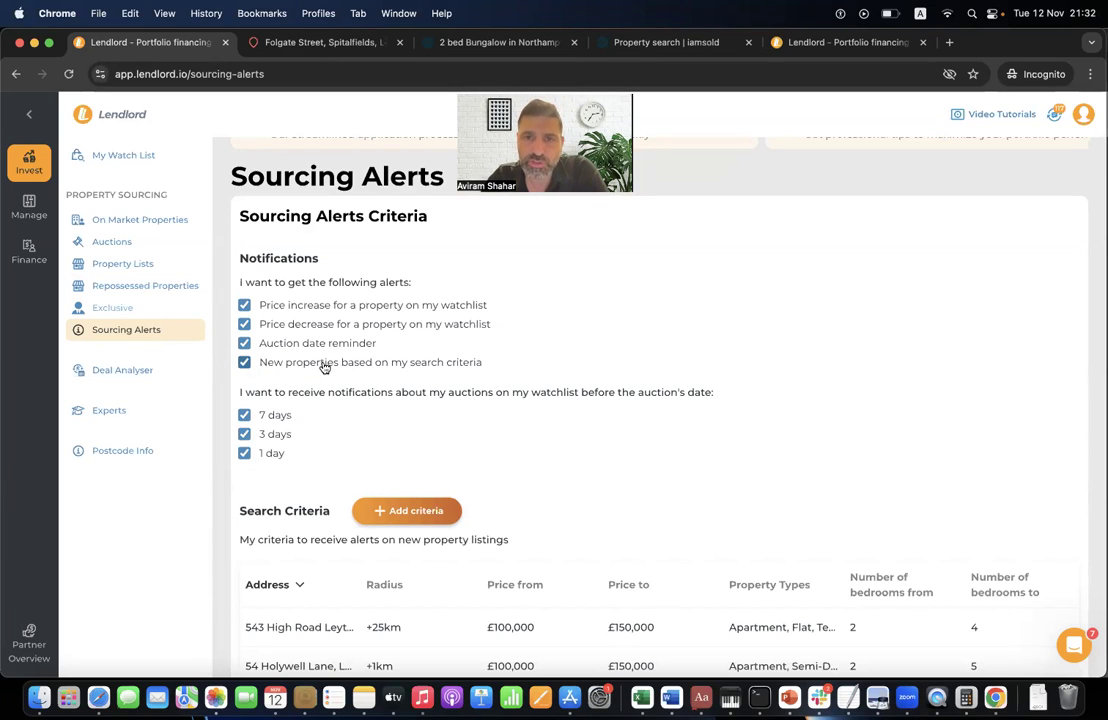
scroll(330, 500, "down", 4)
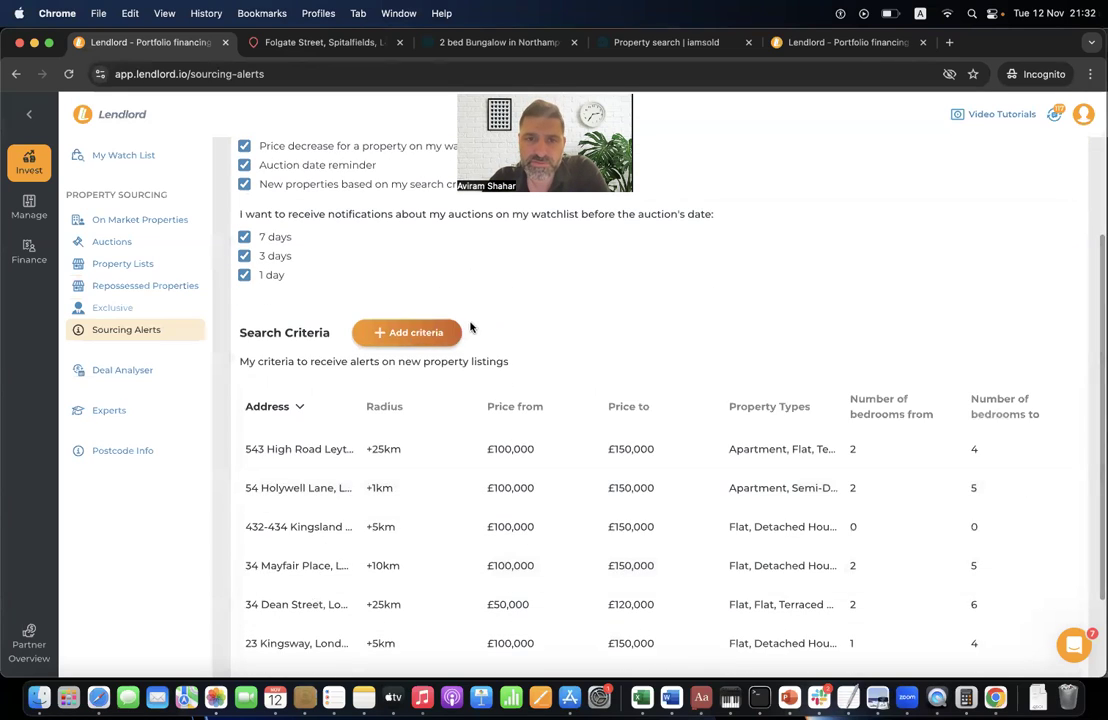
scroll(479, 332, "up", 2)
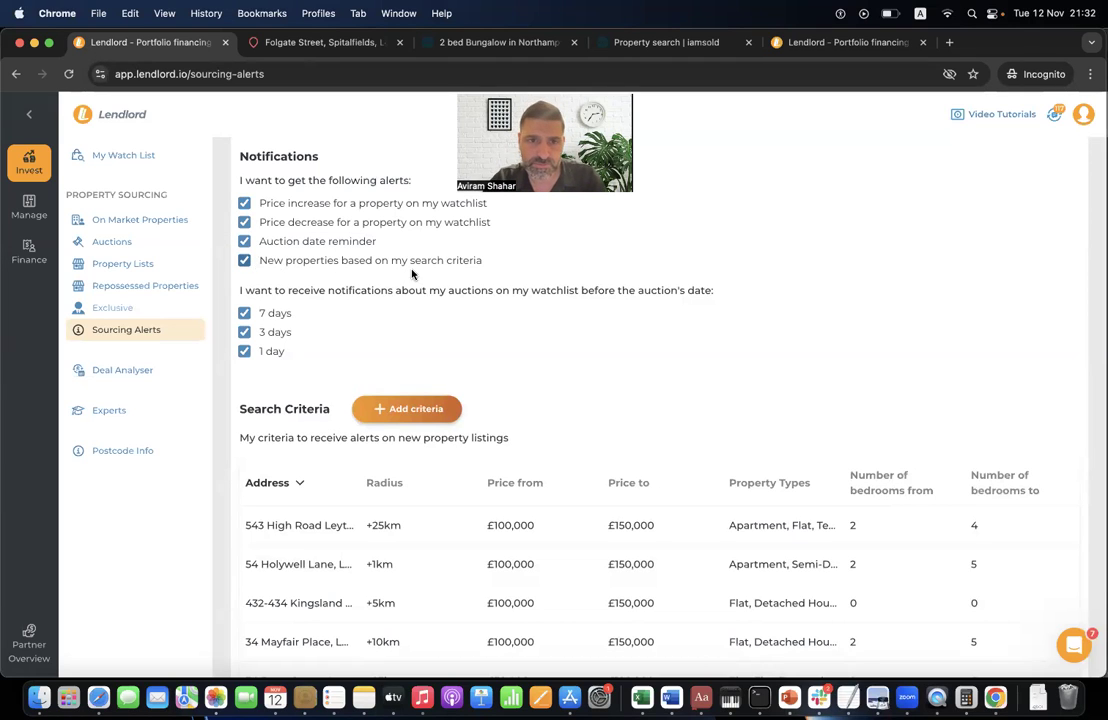
left_click(430, 412)
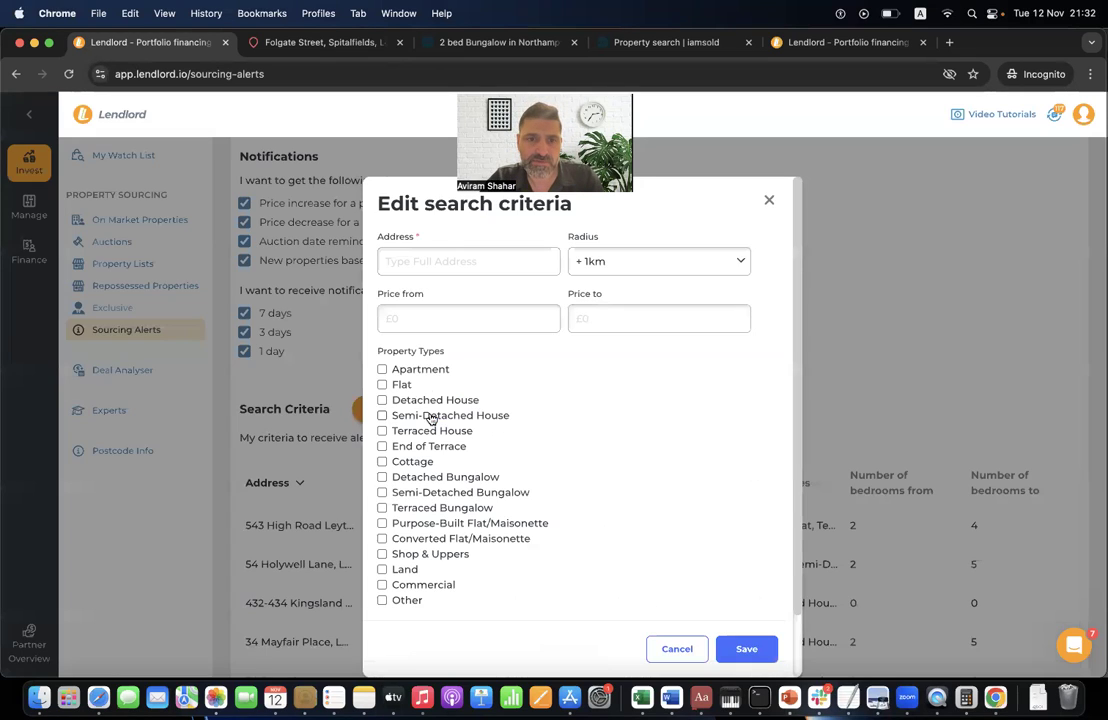
left_click(435, 258)
type("32")
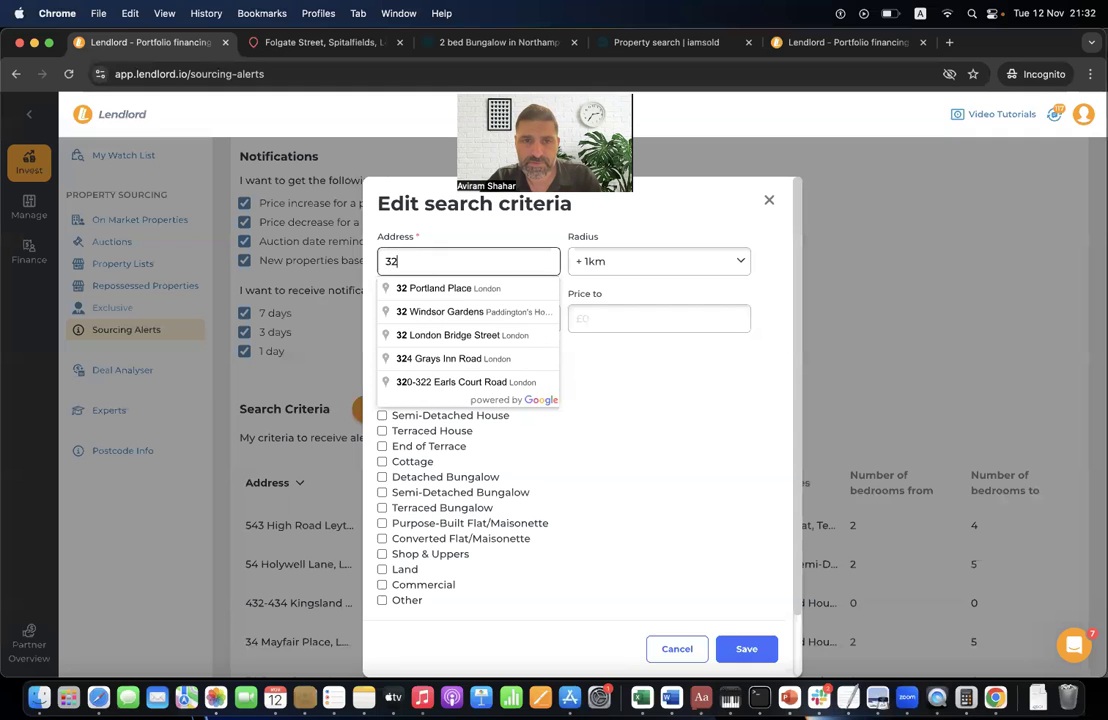
left_click(472, 290)
left_click(610, 263)
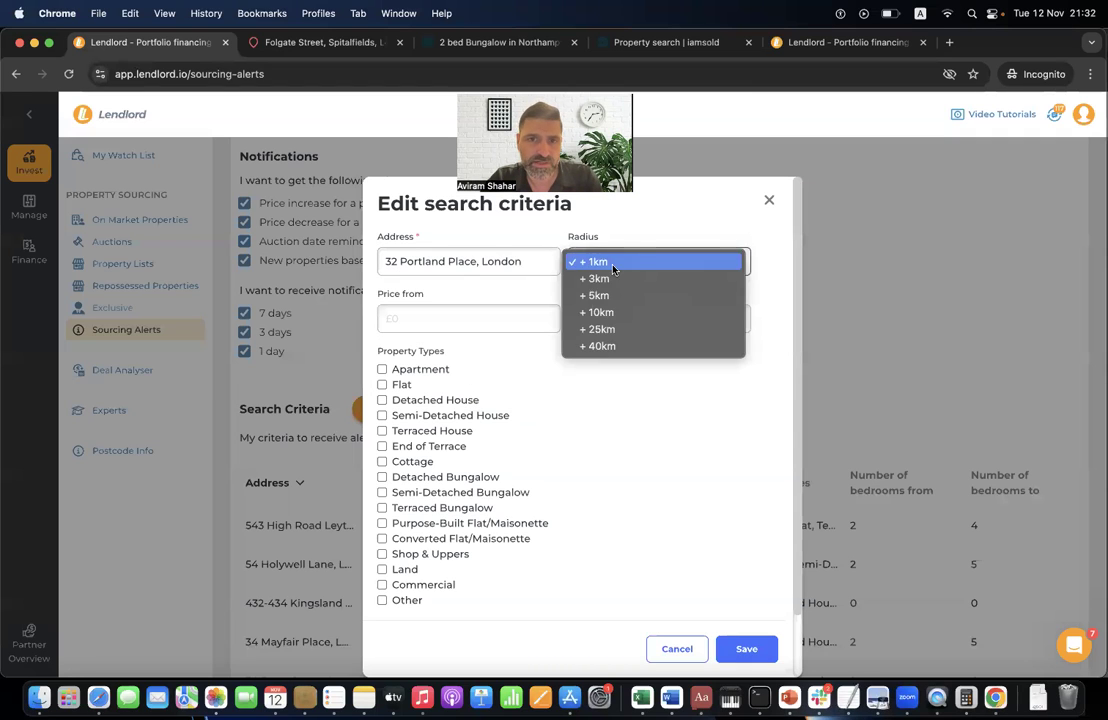
left_click(612, 311)
- Set the price range to £100,000 minimum and £150,000 maximum
left_click(509, 320)
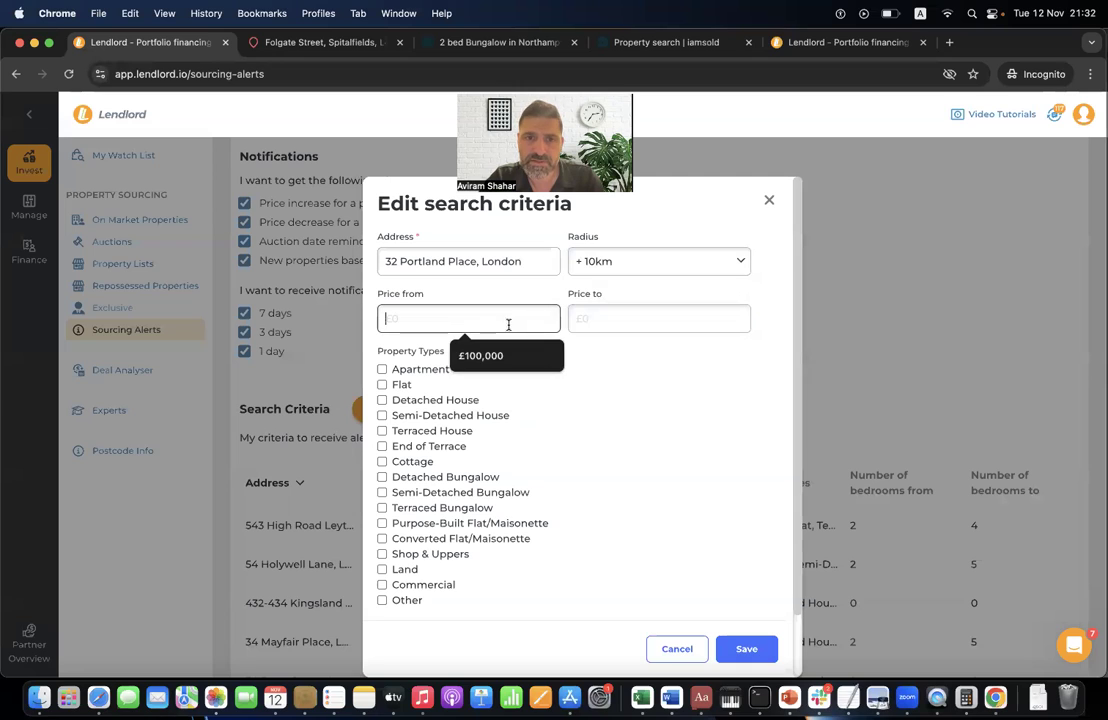
left_click(509, 354)
left_click(613, 316)
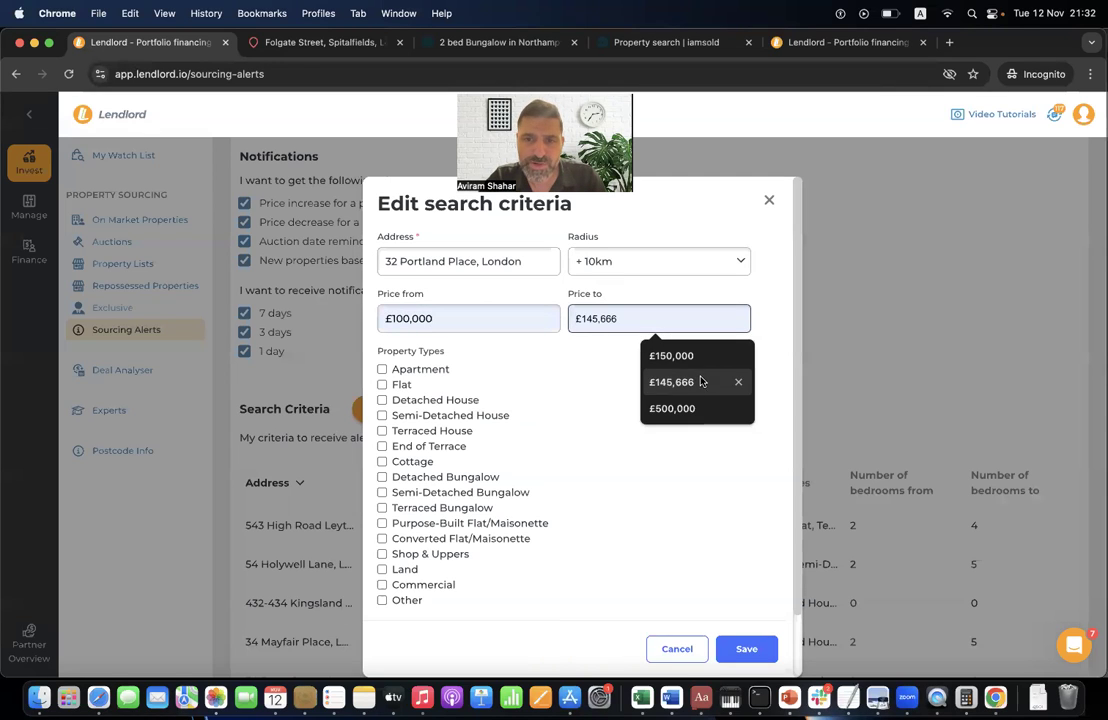
left_click(671, 357)
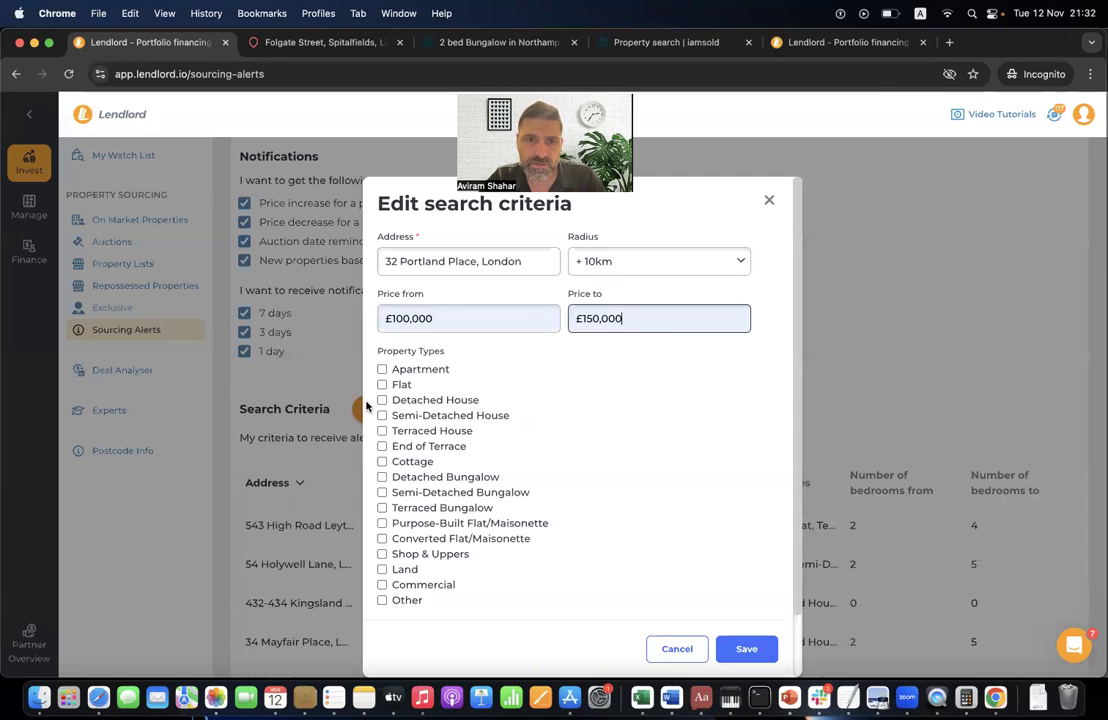
- Include flats, set bedrooms from 1 to 3, and save the search criteria
left_click(404, 386)
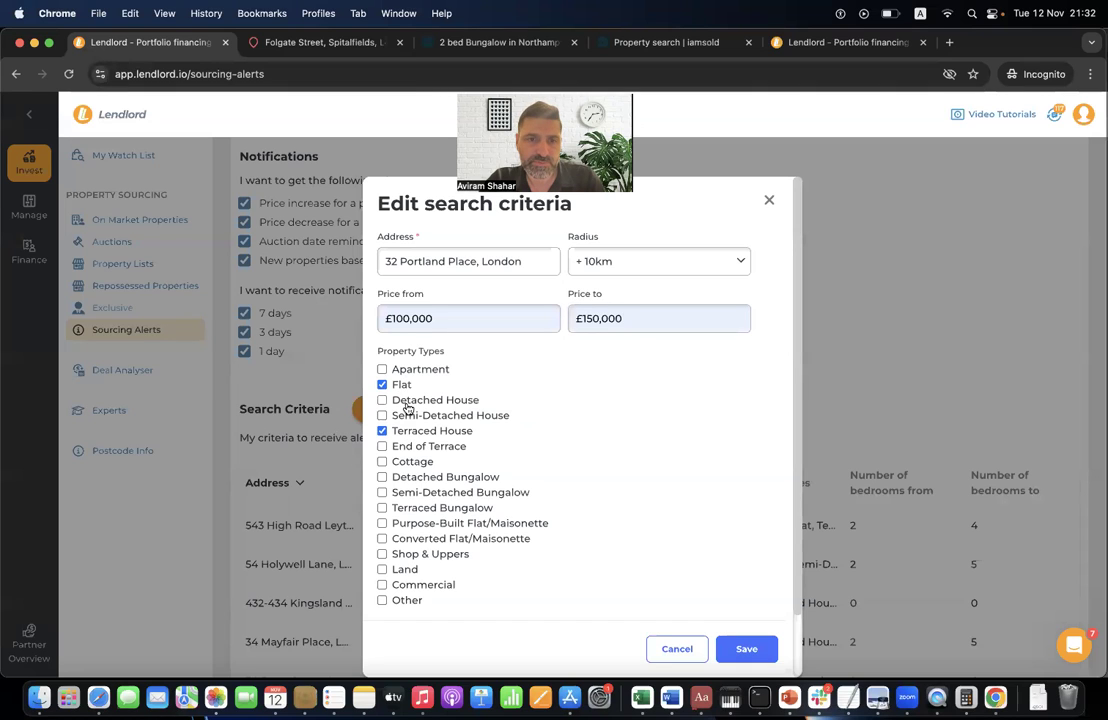
scroll(549, 470, "down", 3)
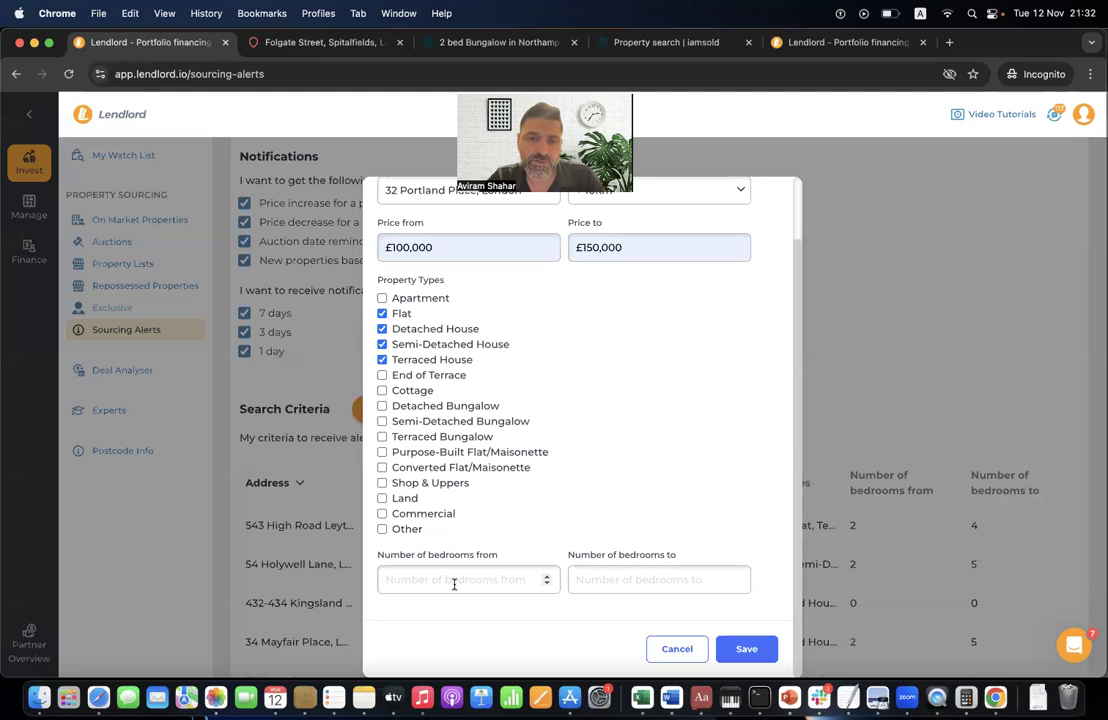
left_click(454, 584)
type("1")
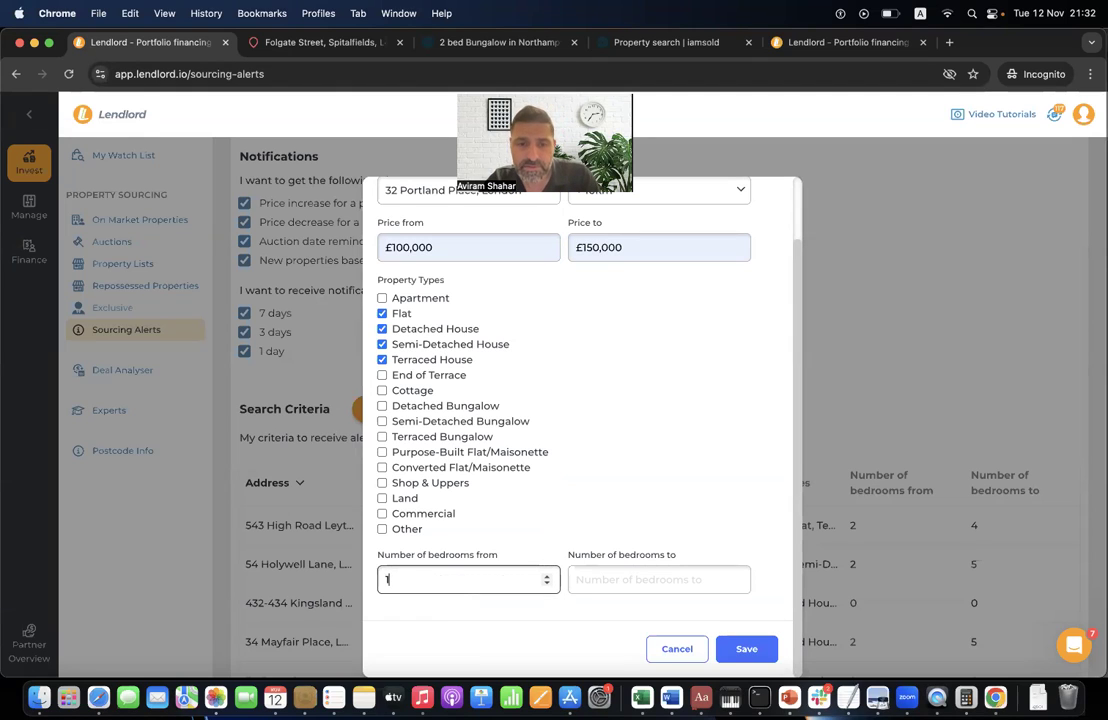
left_click(662, 580)
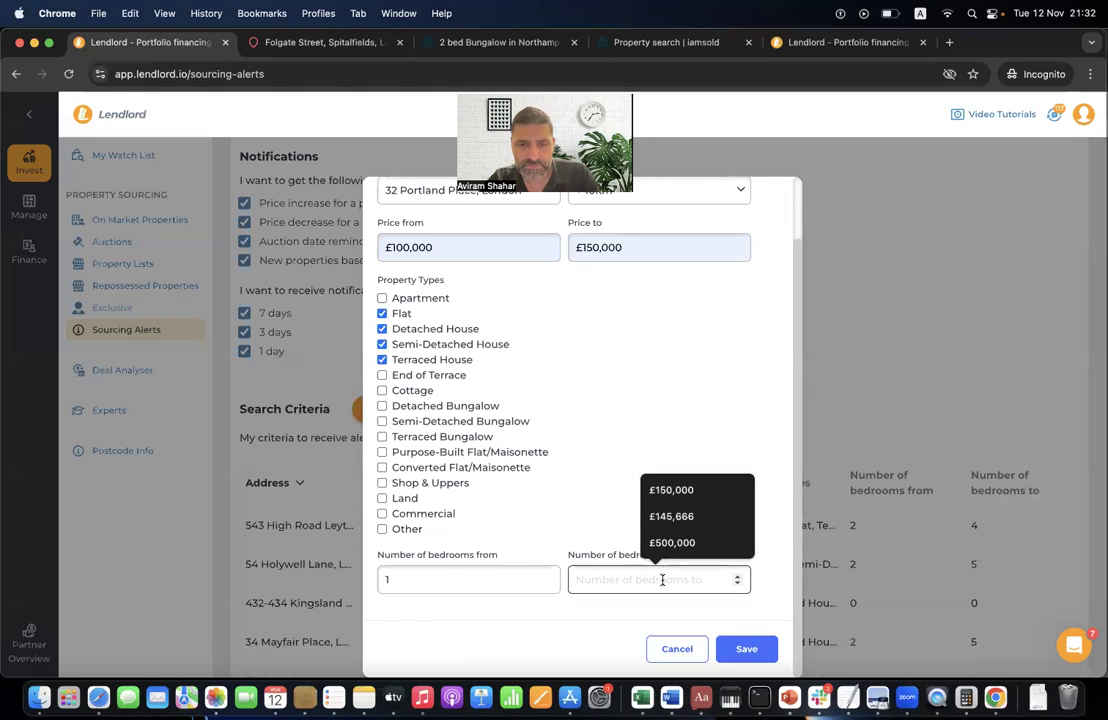
type("3")
left_click(746, 649)
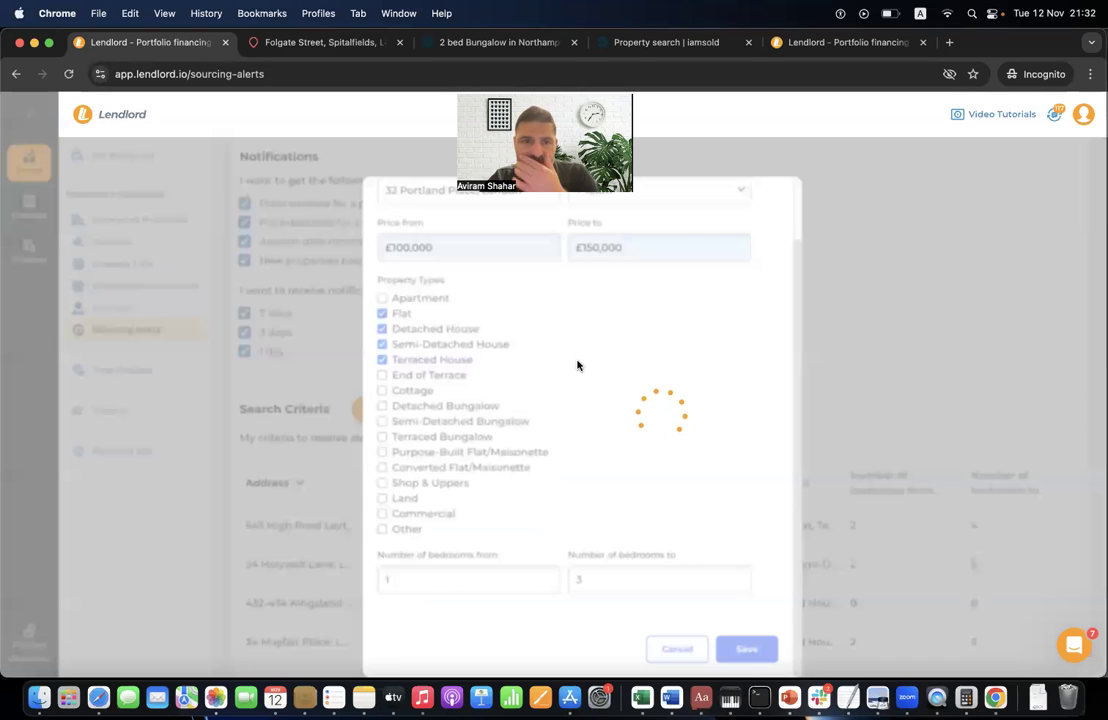
scroll(577, 365, "down", 5)
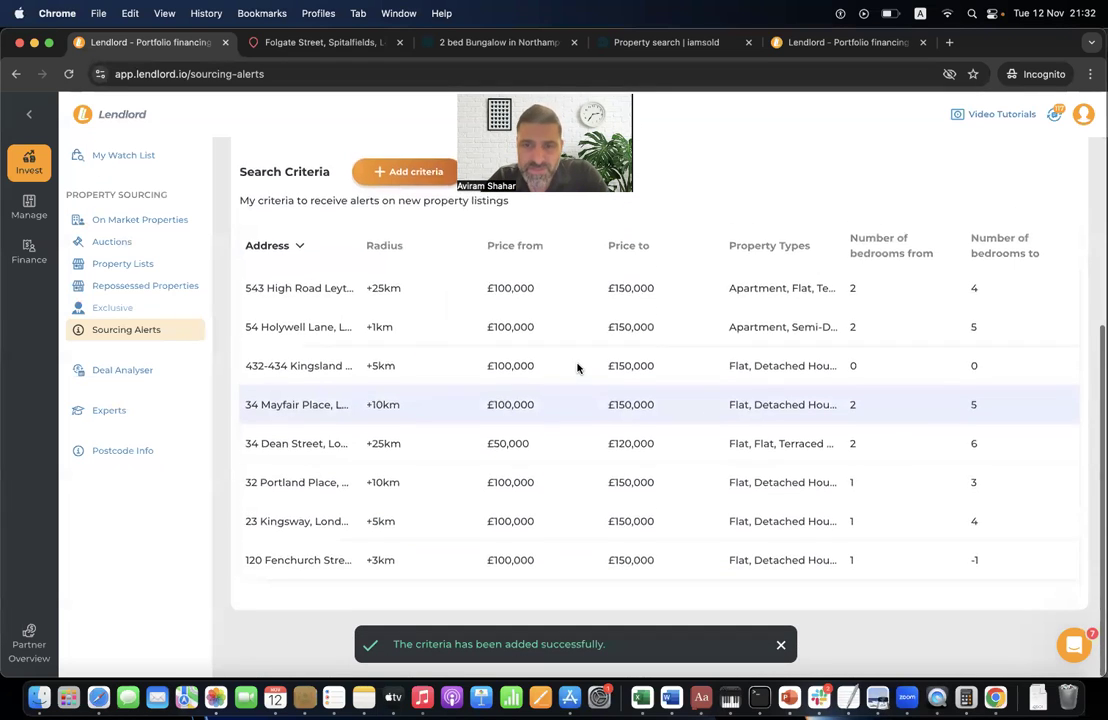
scroll(519, 321, "up", 3)
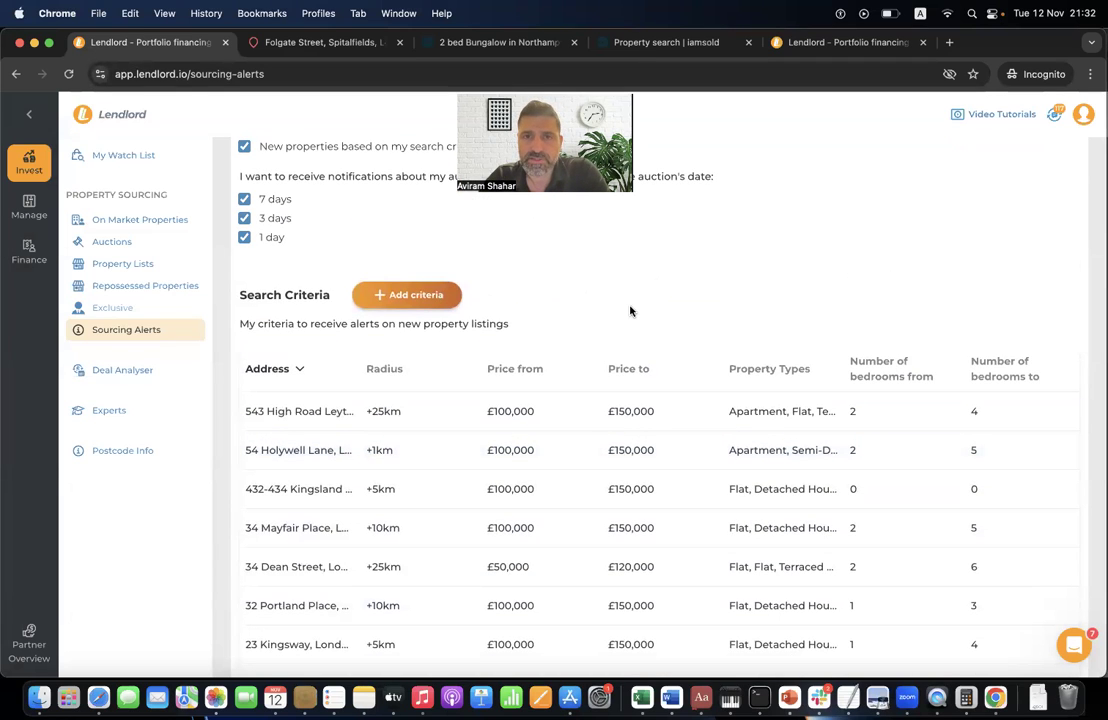
scroll(548, 580, "down", 3)
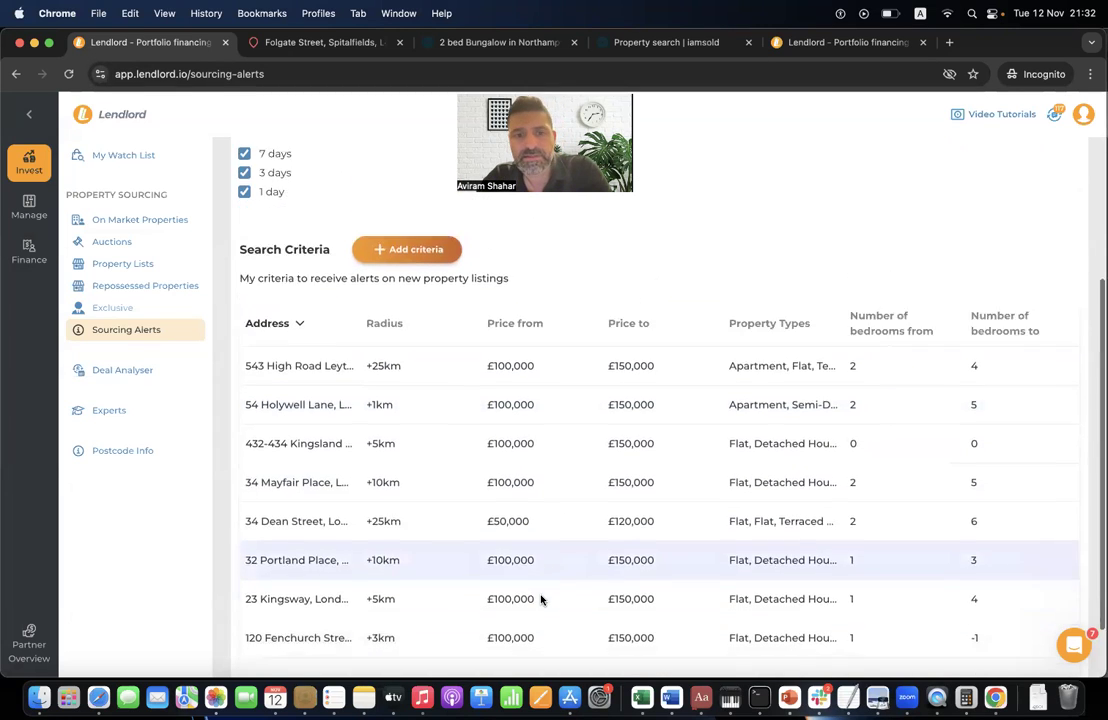
scroll(636, 408, "up", 4)
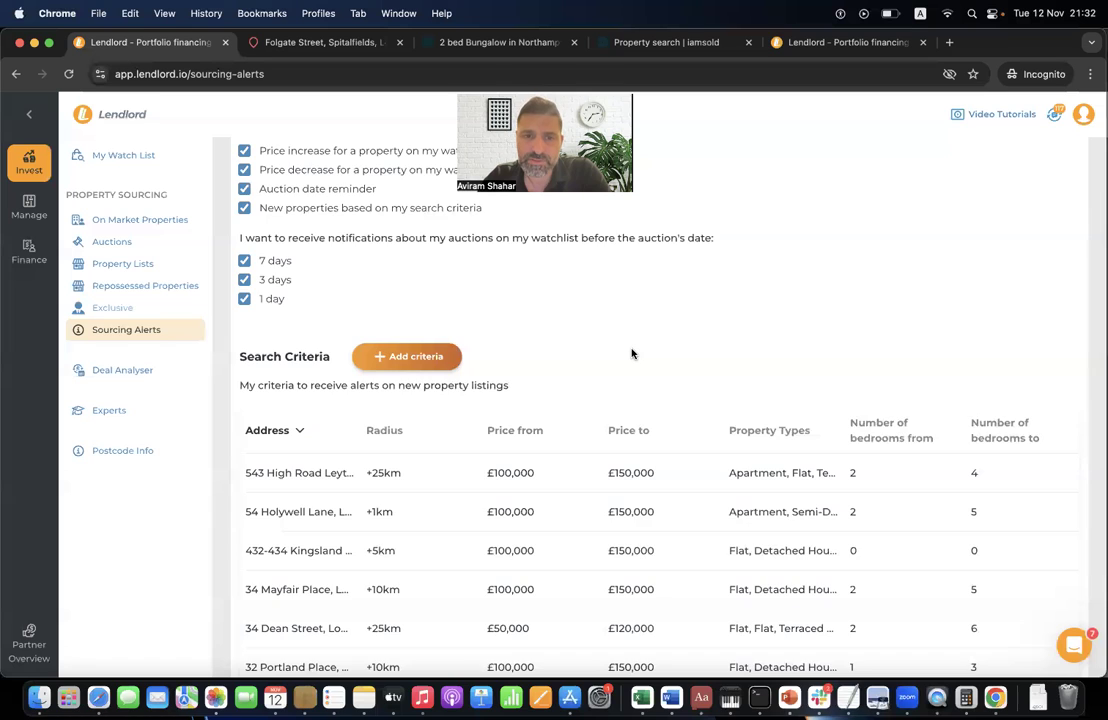
scroll(632, 353, "up", 4)
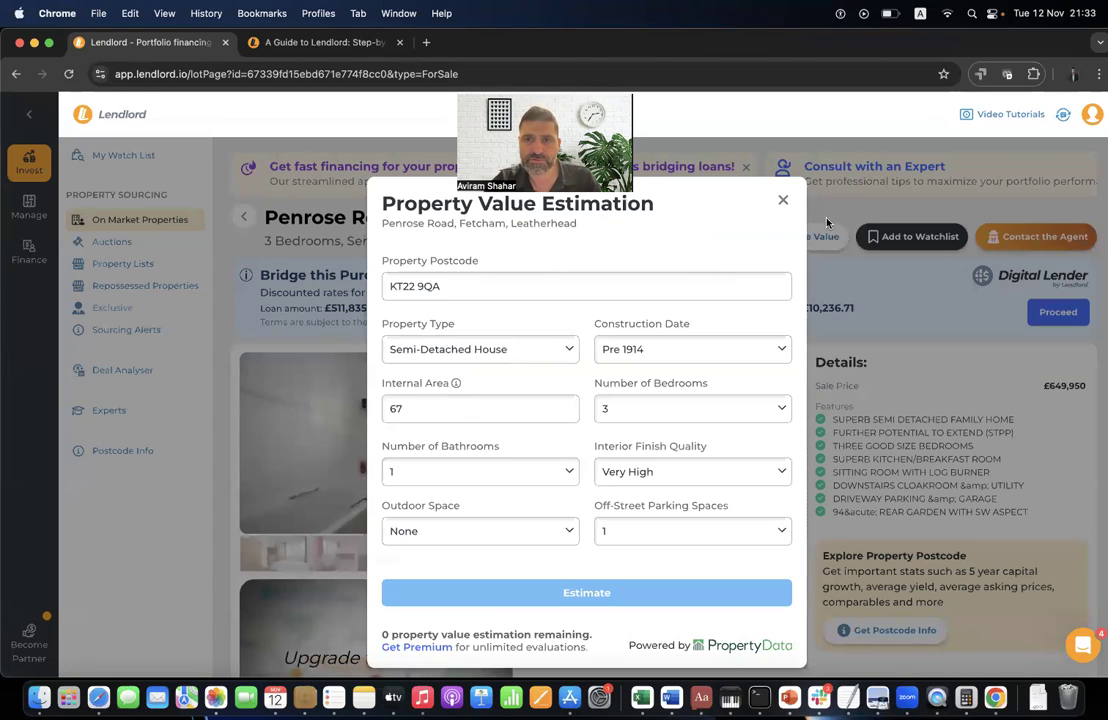
- Close the value estimation and turn on alerts for a Sourcing Alerts criterion
left_click(783, 203)
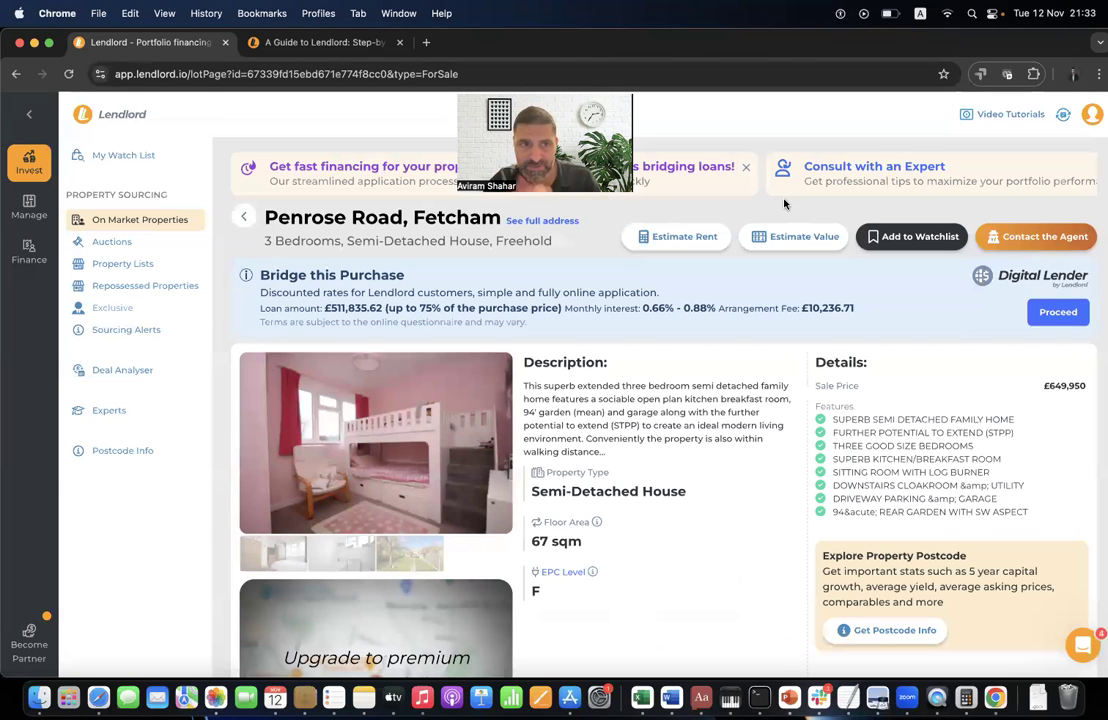
left_click(140, 330)
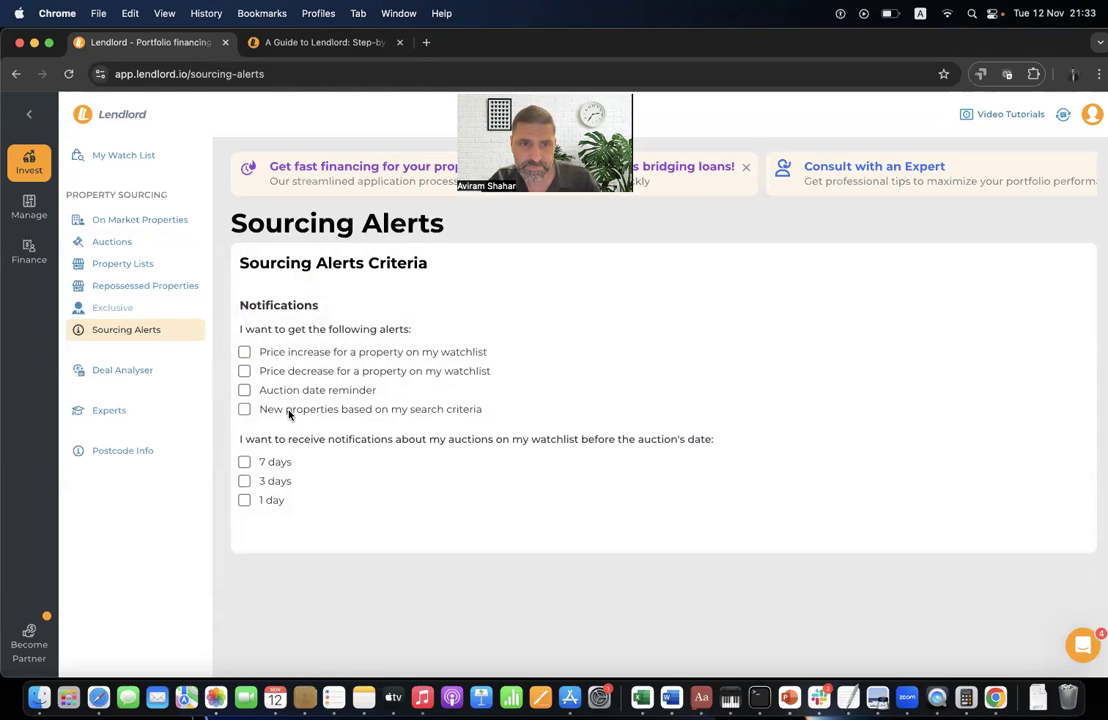
left_click(289, 414)
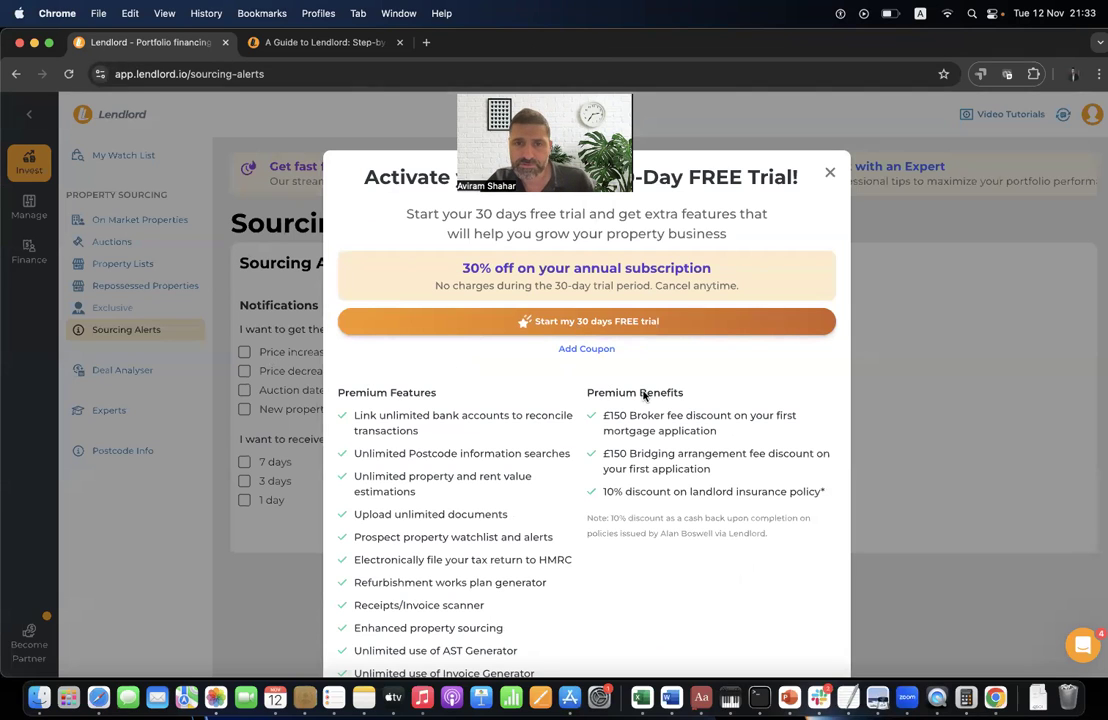
- Apply the webinar coupon code to the premium trial and choose the annual plan
left_click(603, 355)
left_click(512, 360)
type("w")
type("ina")
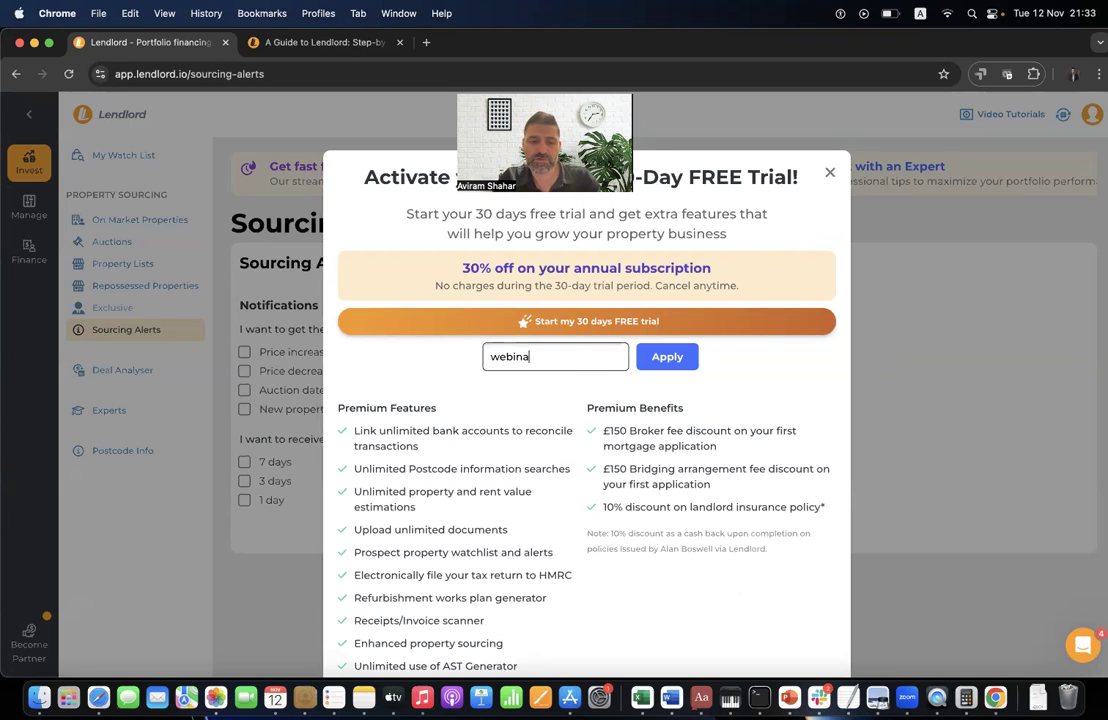
type("r1211")
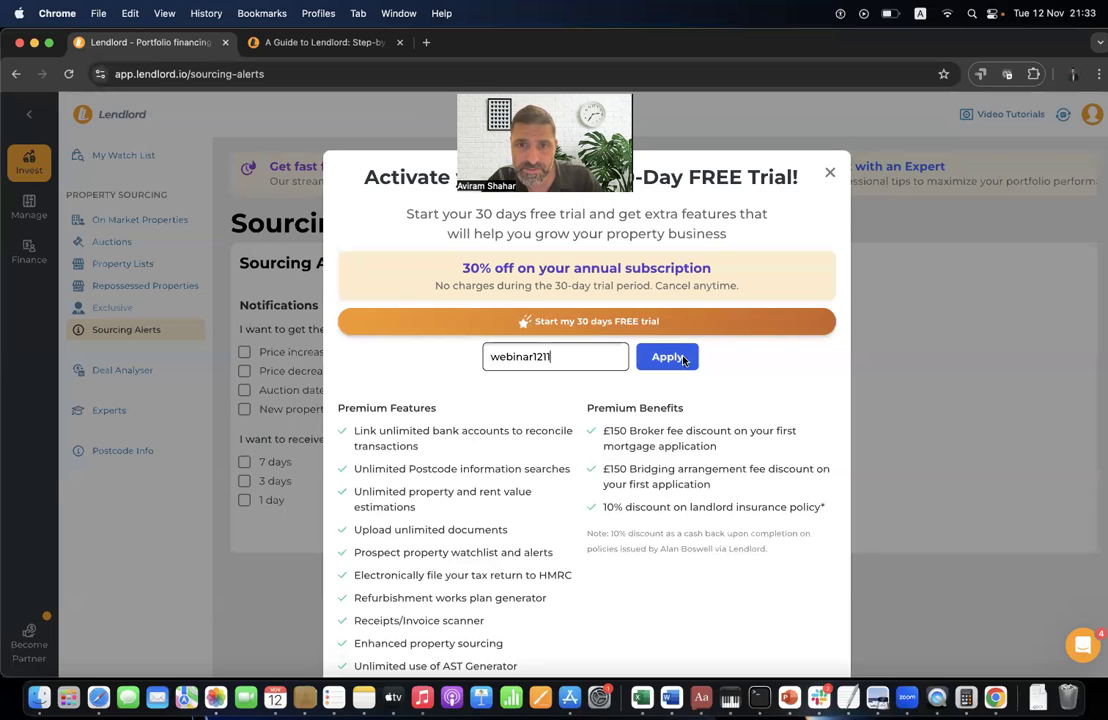
left_click(648, 357)
left_click(534, 292)
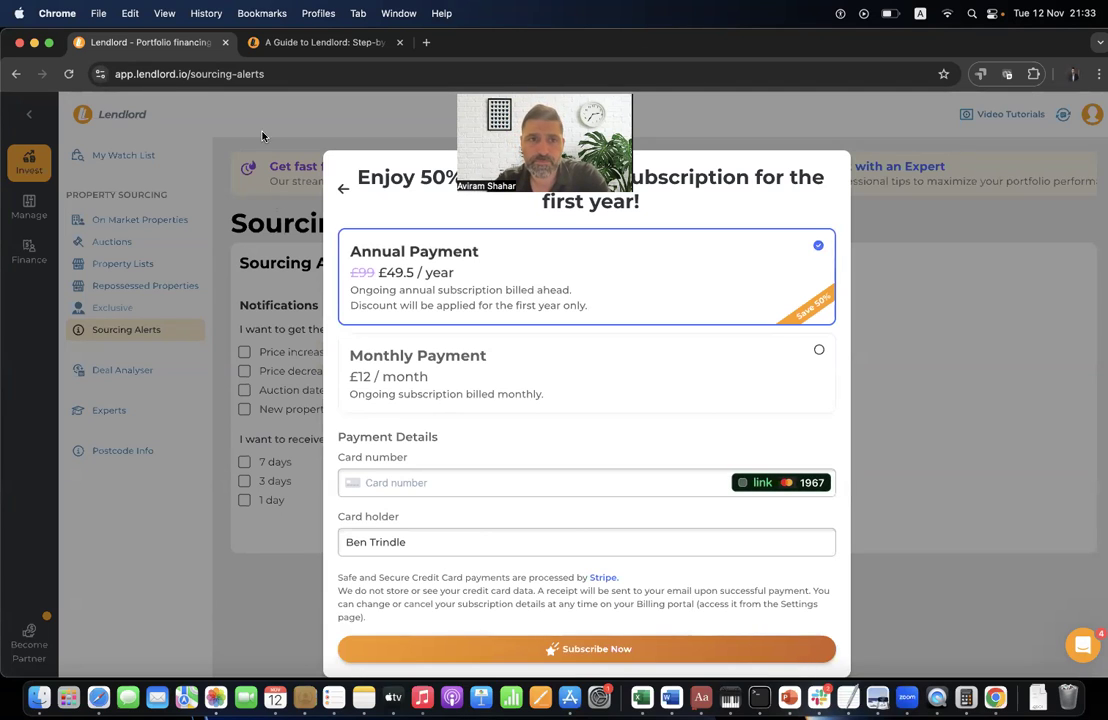
- Dismiss the subscription offer and bring up a blank Deal Analyser form
left_click(225, 93)
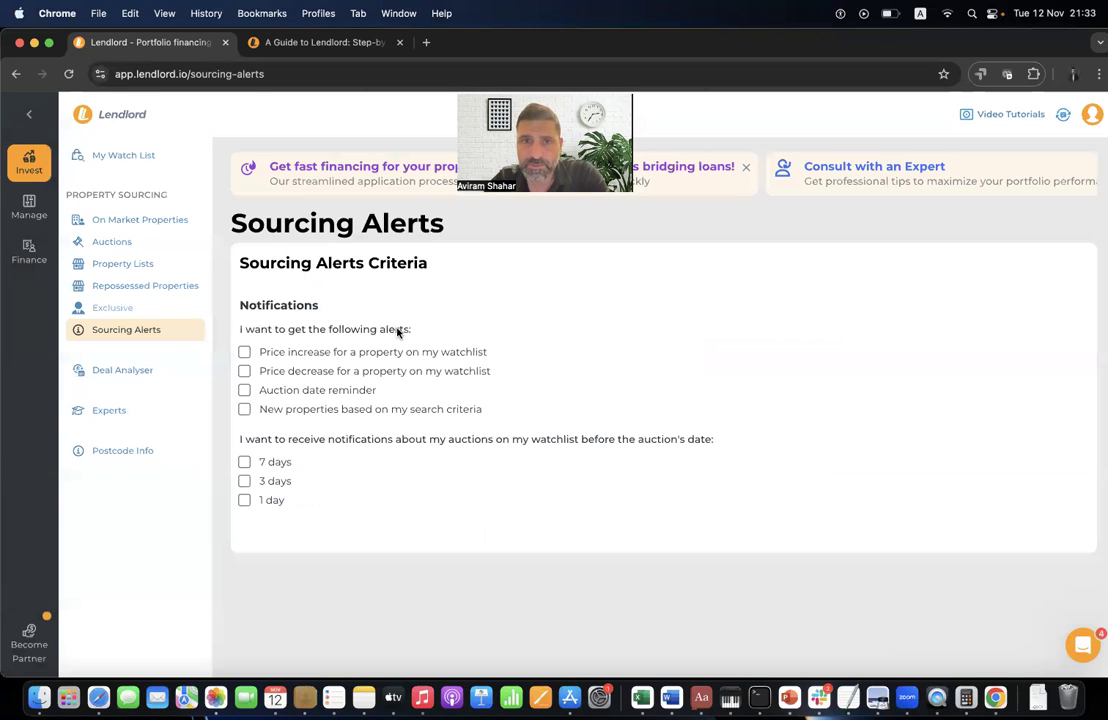
left_click(151, 371)
left_click(243, 232)
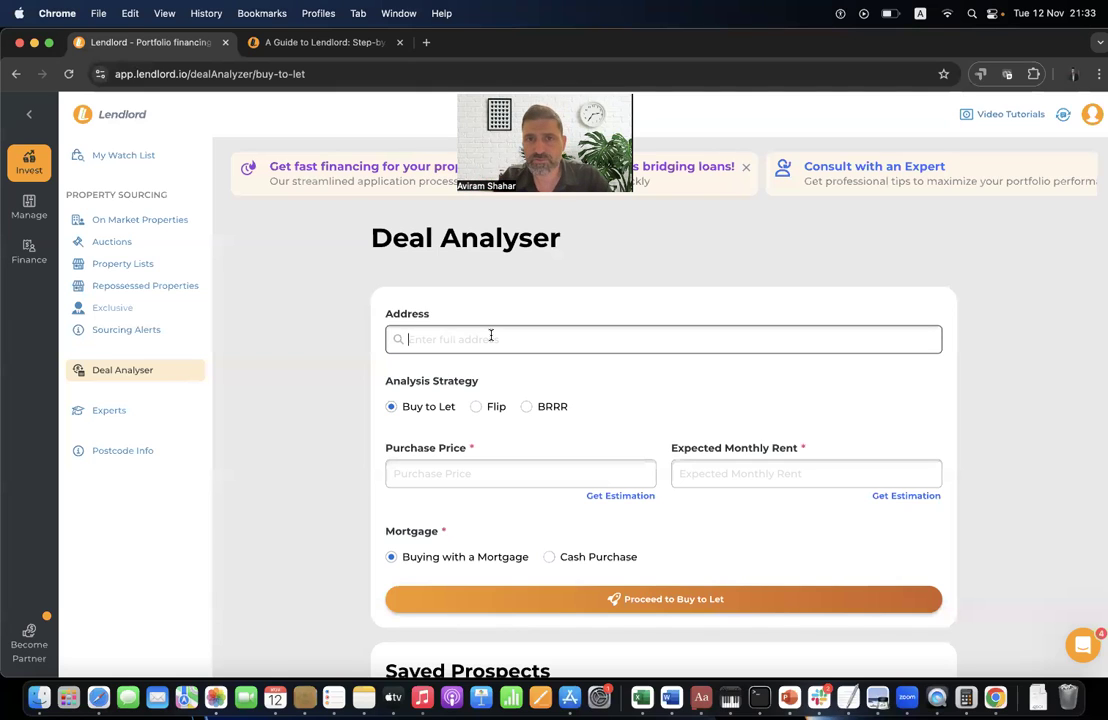
- Browse on-market listings and send the Penrose Road property to the deal analyser
left_click(186, 219)
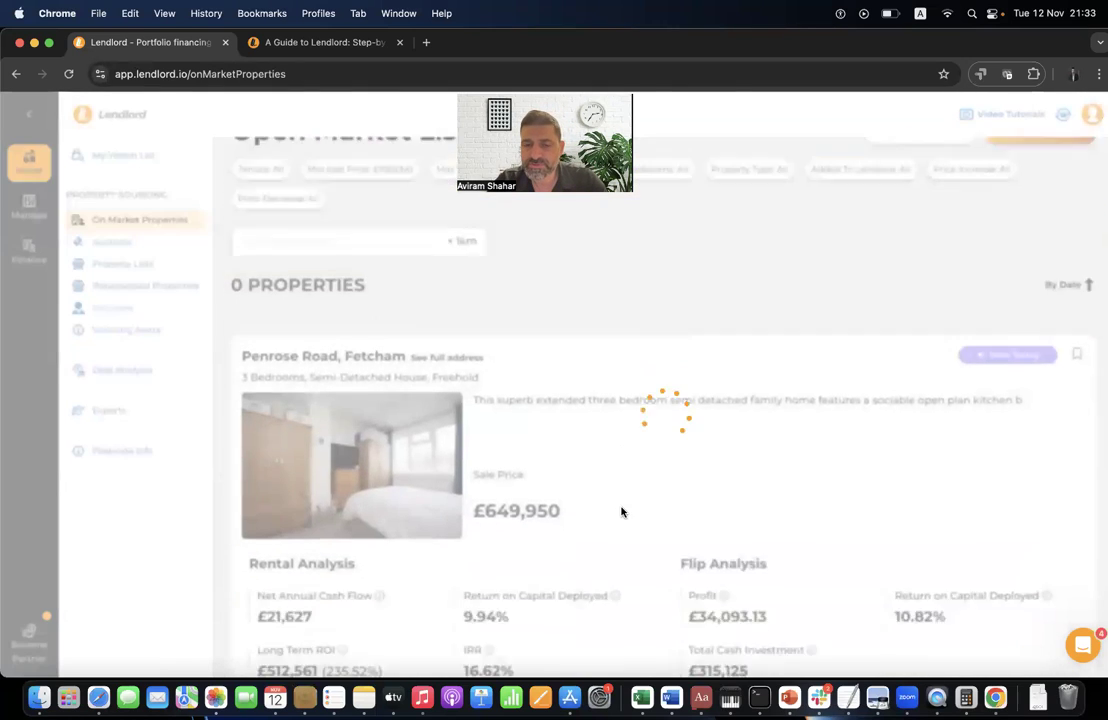
scroll(628, 317, "down", 5)
left_click(628, 340)
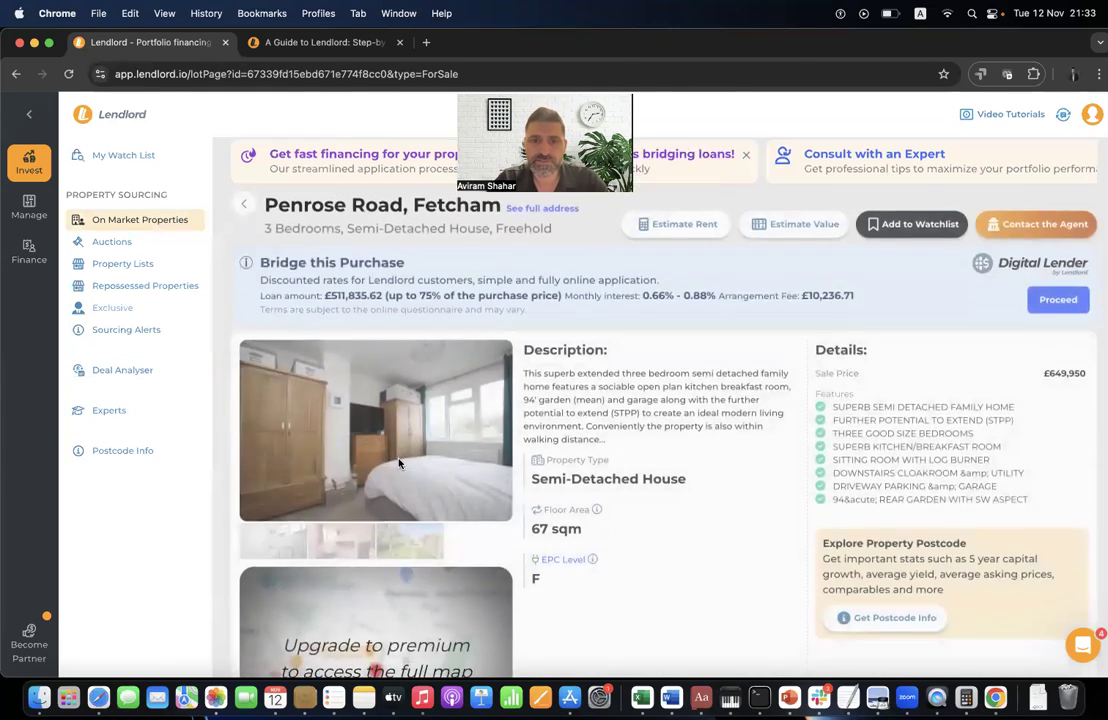
scroll(400, 460, "down", 5)
left_click(292, 589)
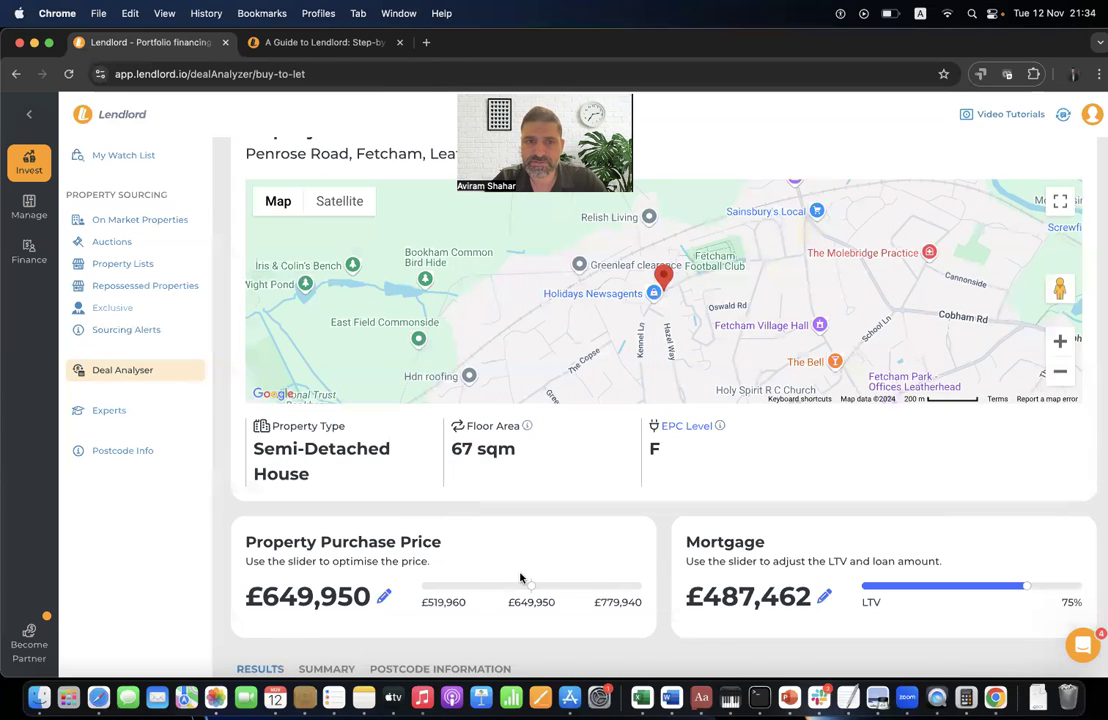
scroll(519, 574, "up", 4)
left_click(140, 372)
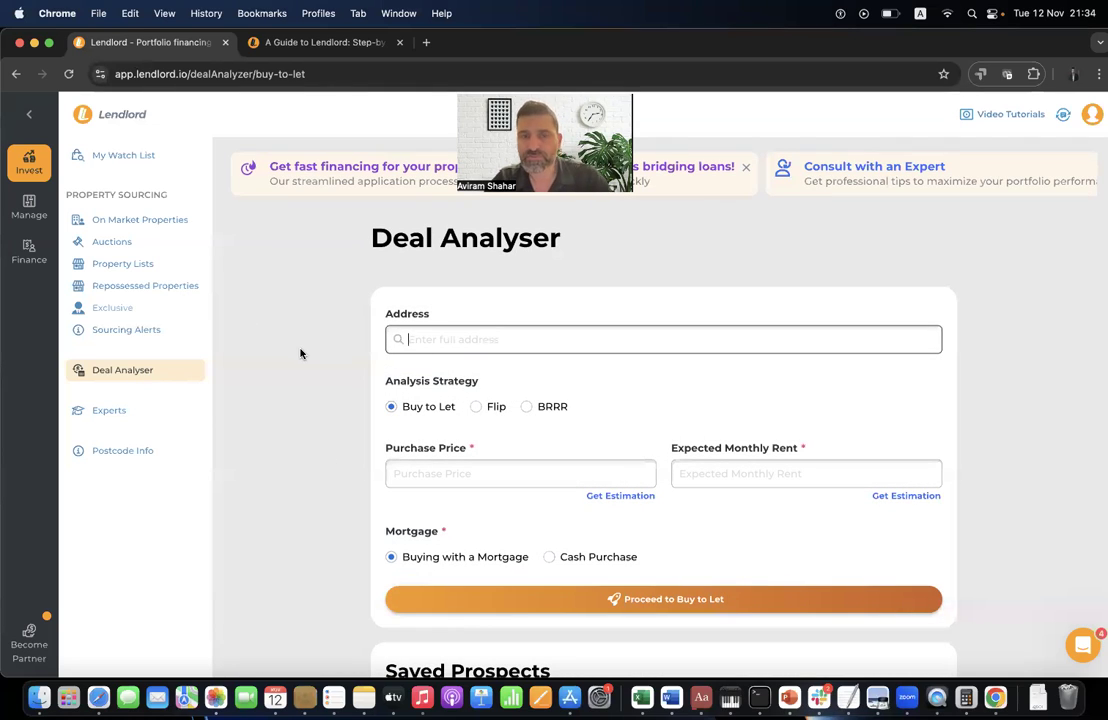
key("super+r")
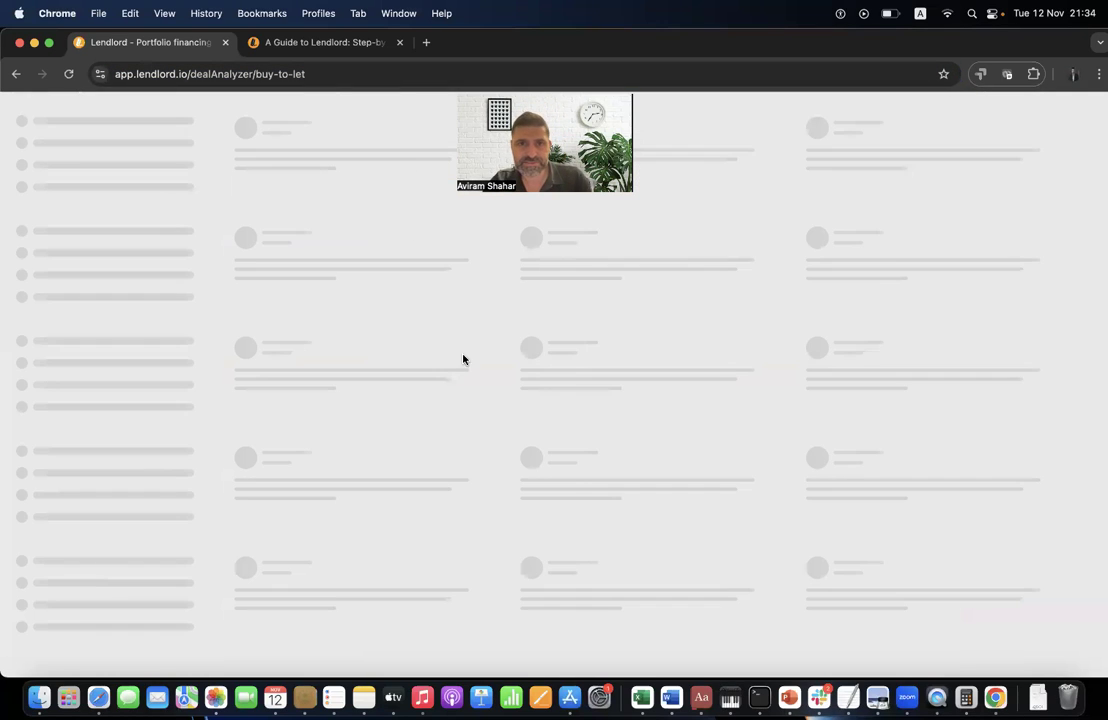
type("12")
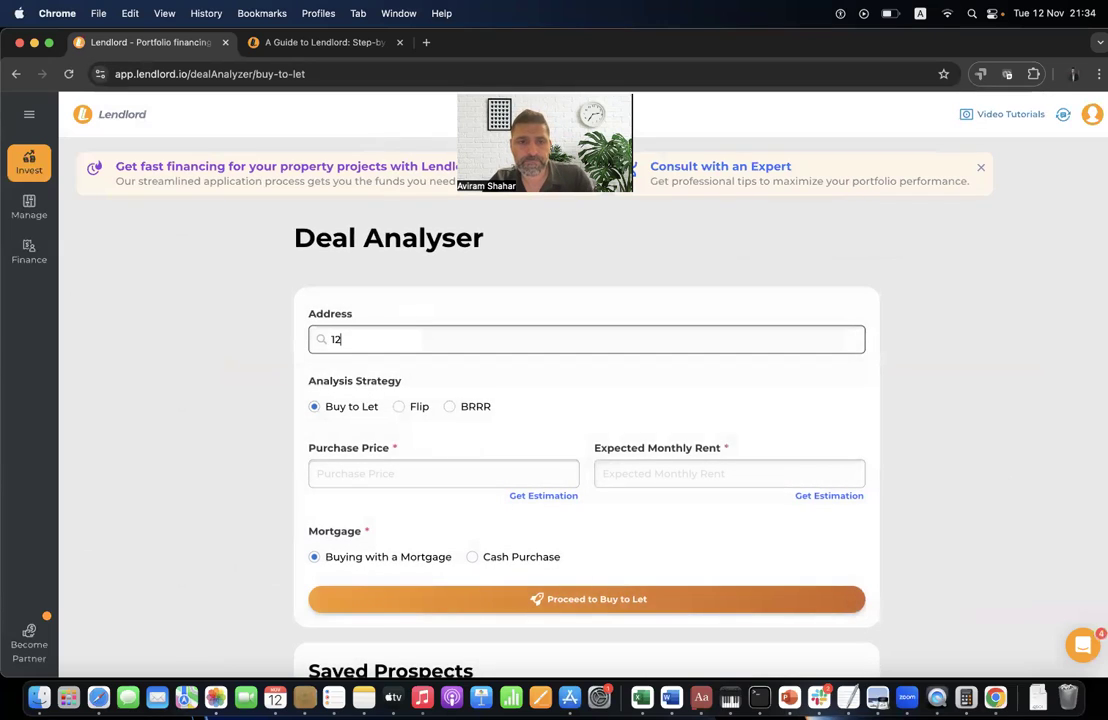
type("34 p")
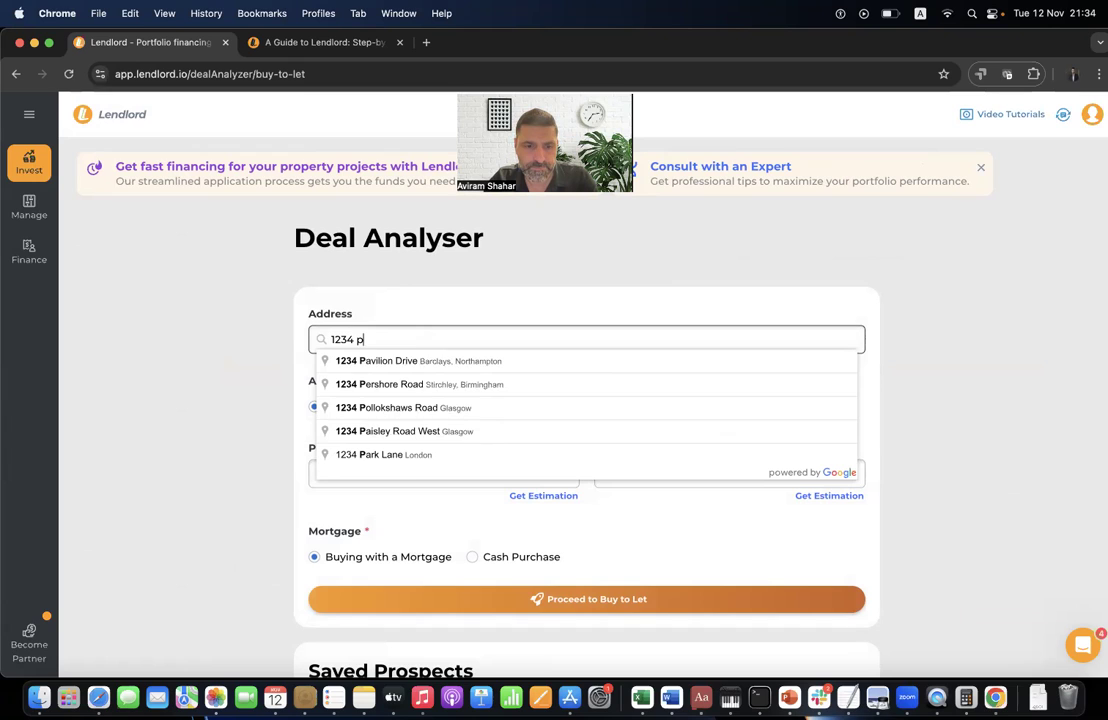
left_click(410, 384)
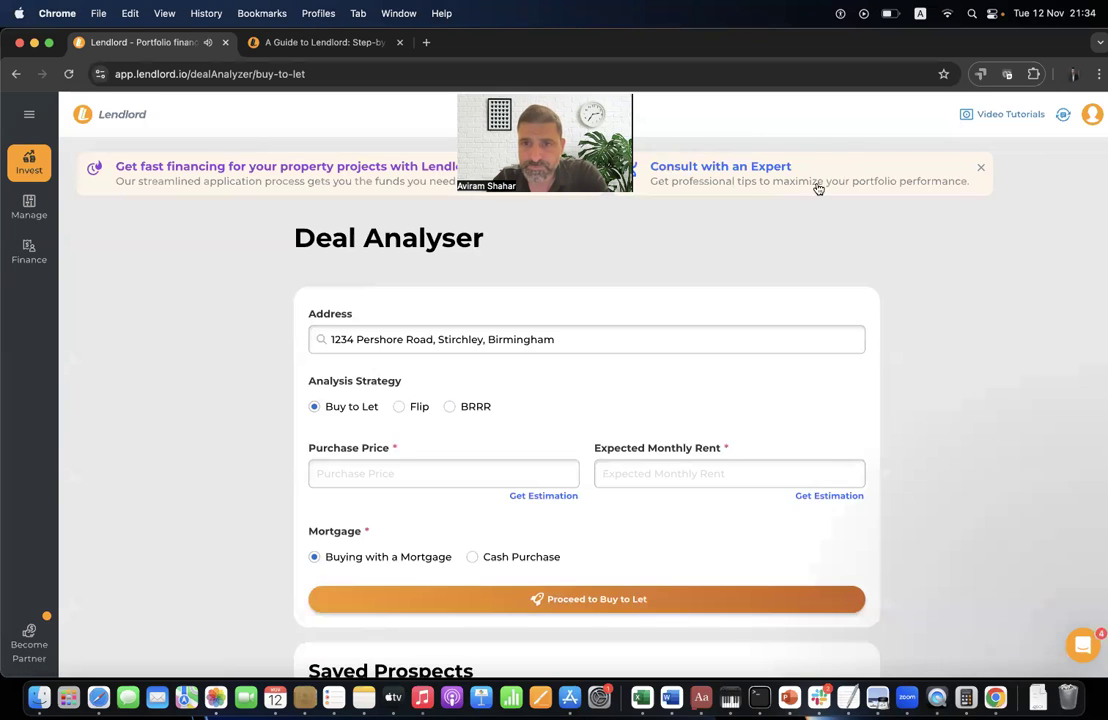
left_click(823, 148)
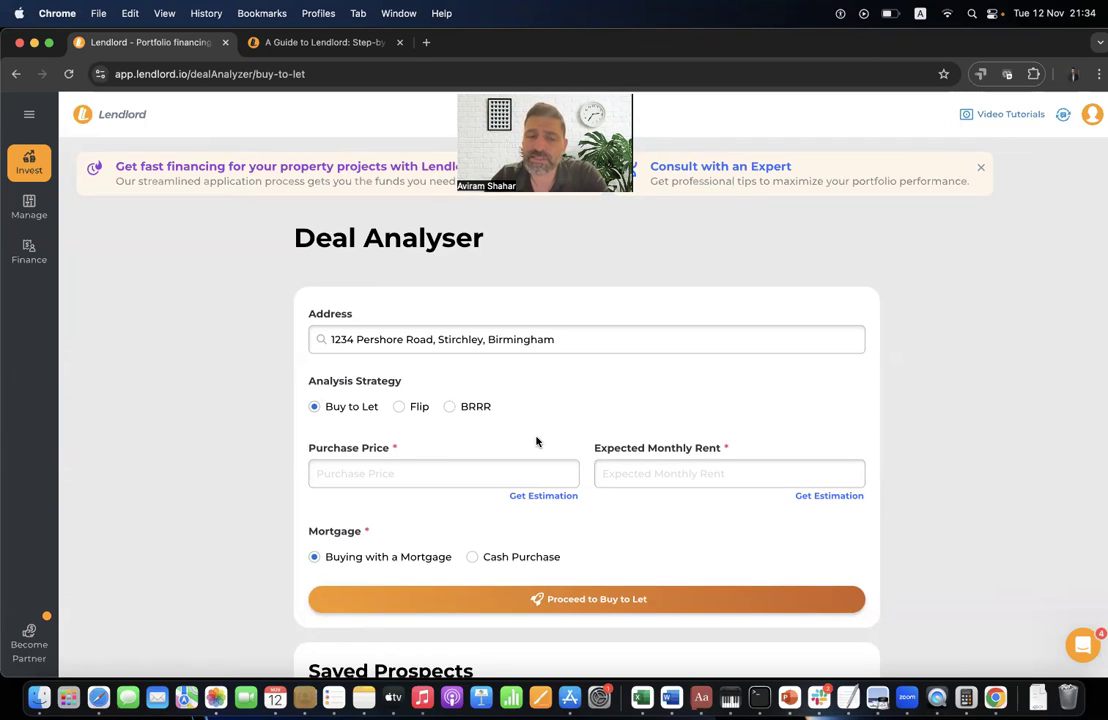
left_click(417, 408)
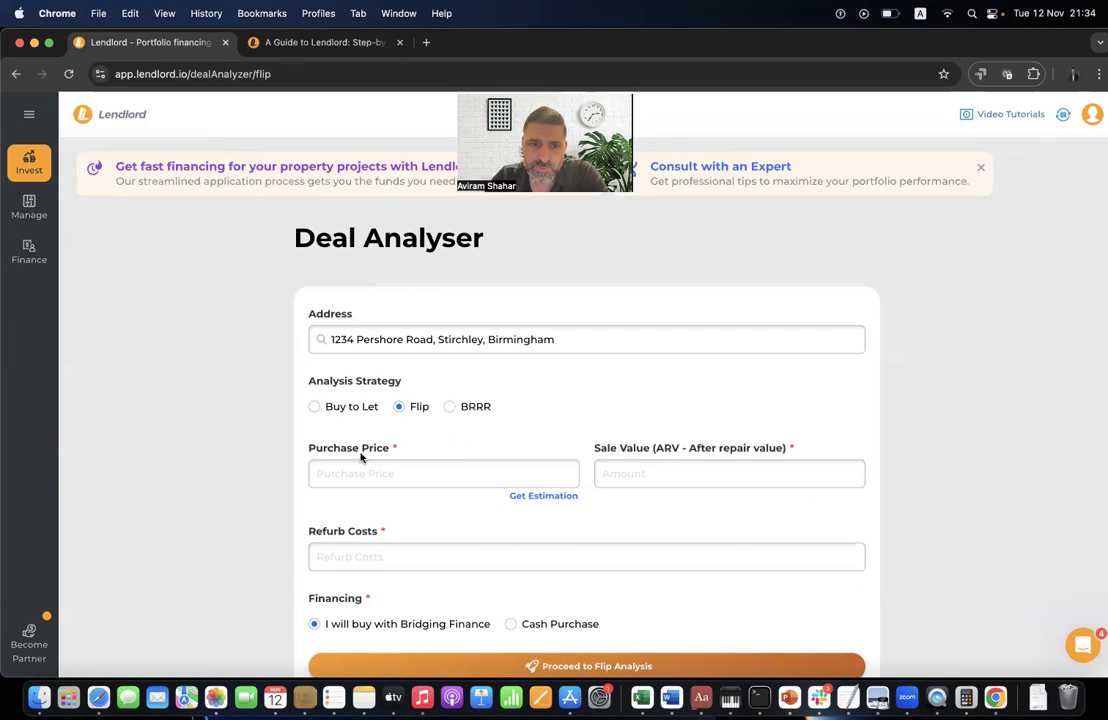
triple_click(346, 528)
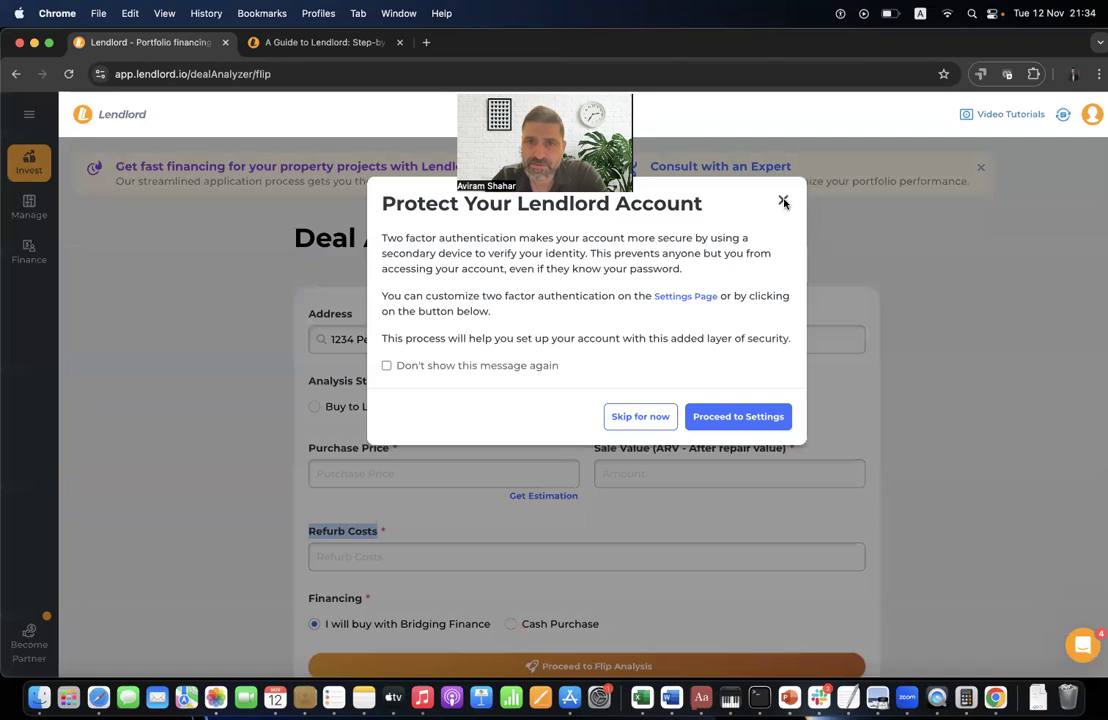
left_click(784, 202)
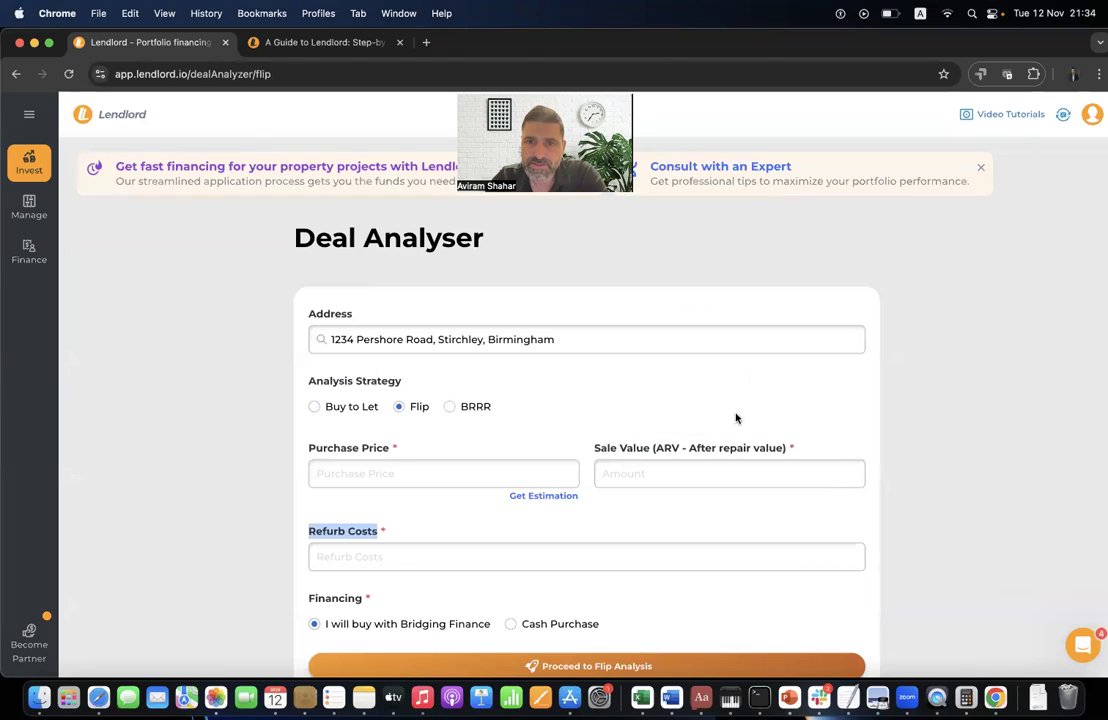
left_click(474, 406)
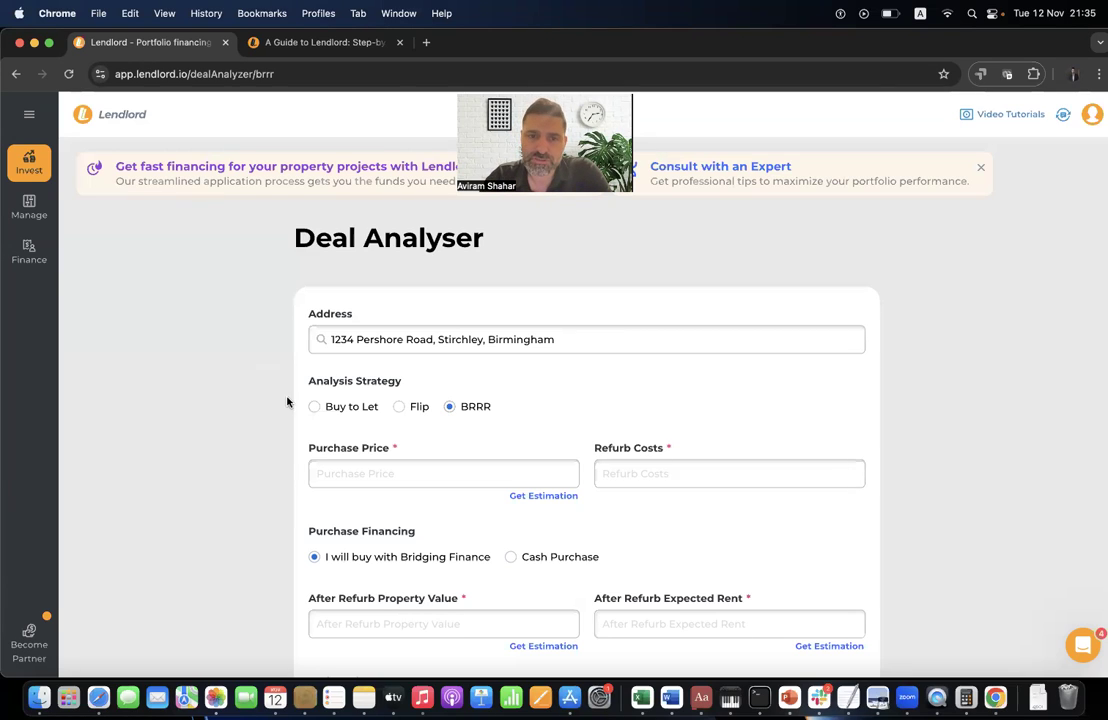
scroll(480, 440, "down", 2)
scroll(468, 435, "up", 2)
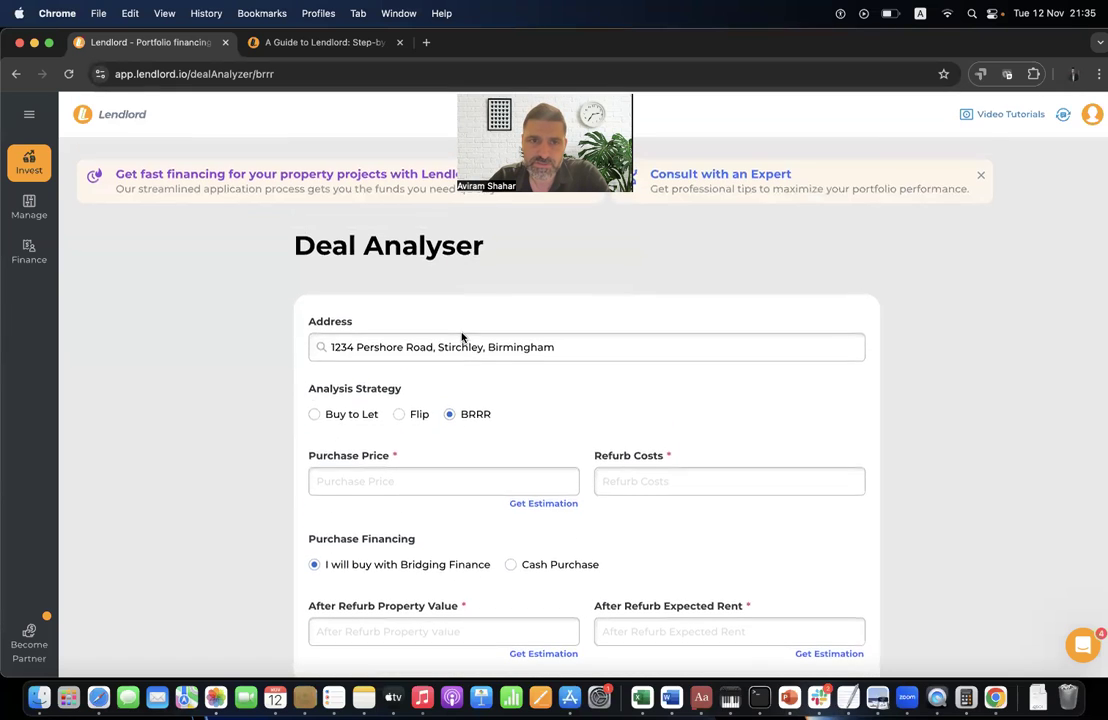
left_click(346, 407)
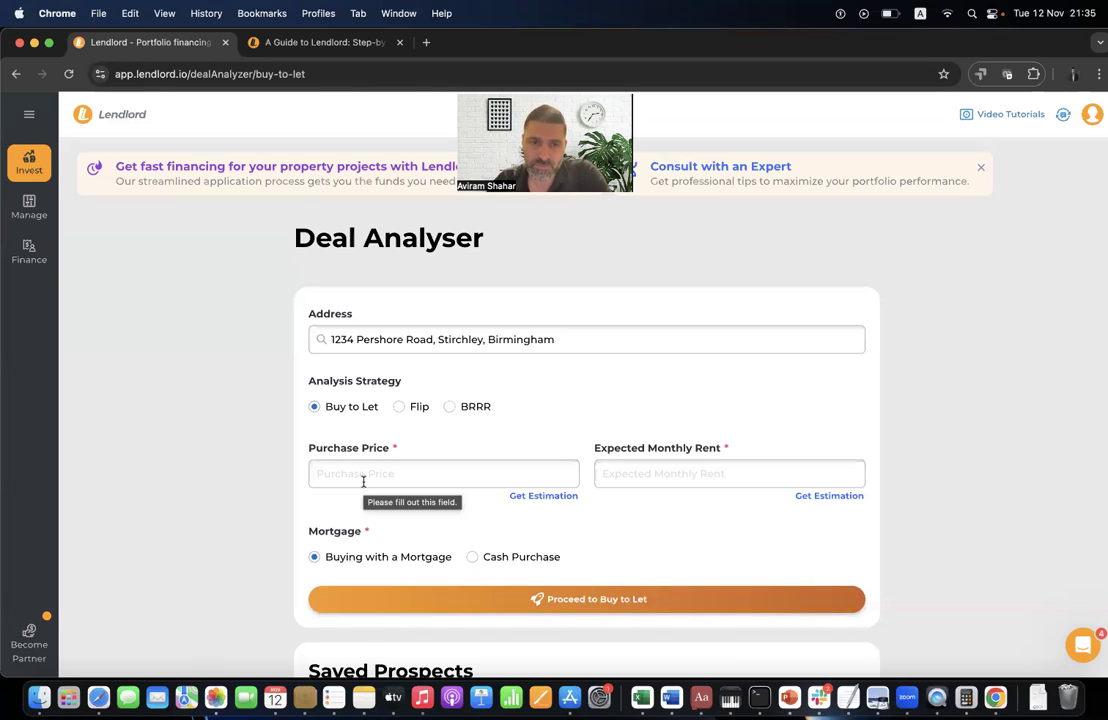
- Autofill the purchase price with £100,000 and expected monthly rent with £795
left_click(355, 477)
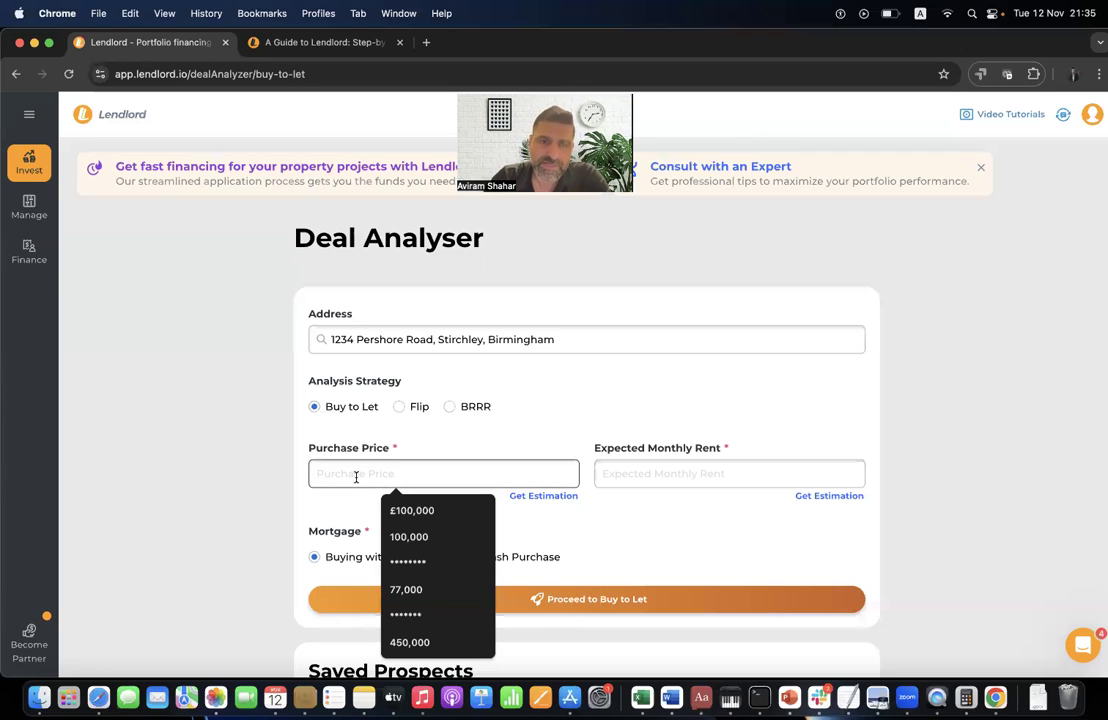
left_click(405, 507)
left_click(660, 476)
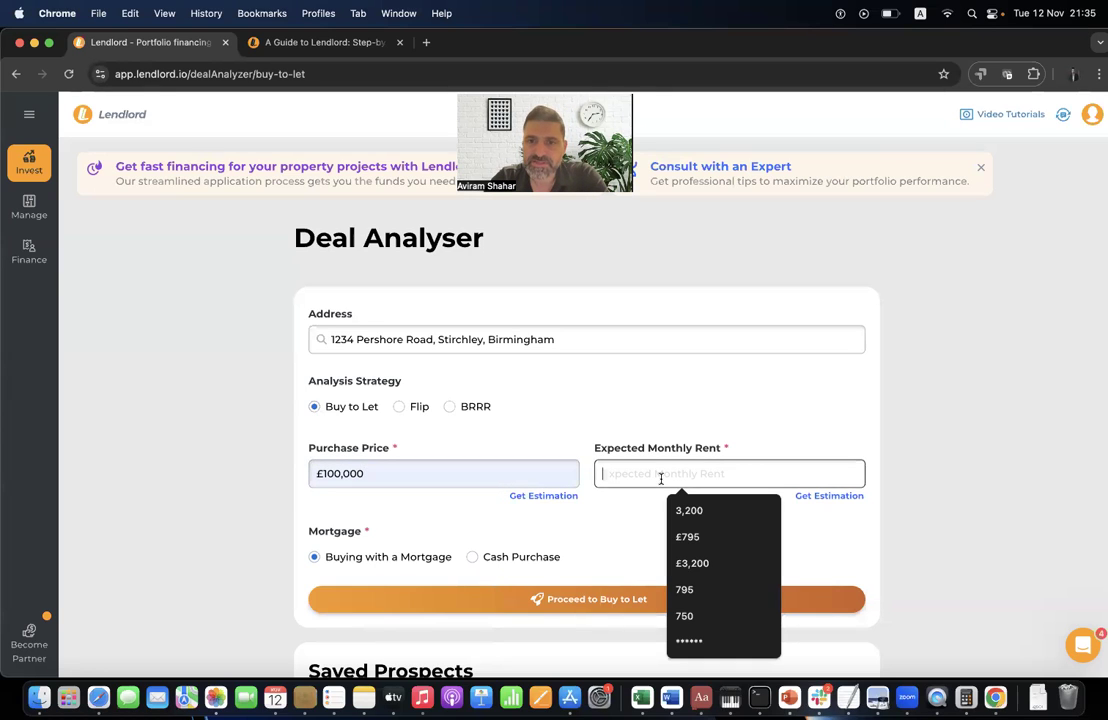
left_click(690, 590)
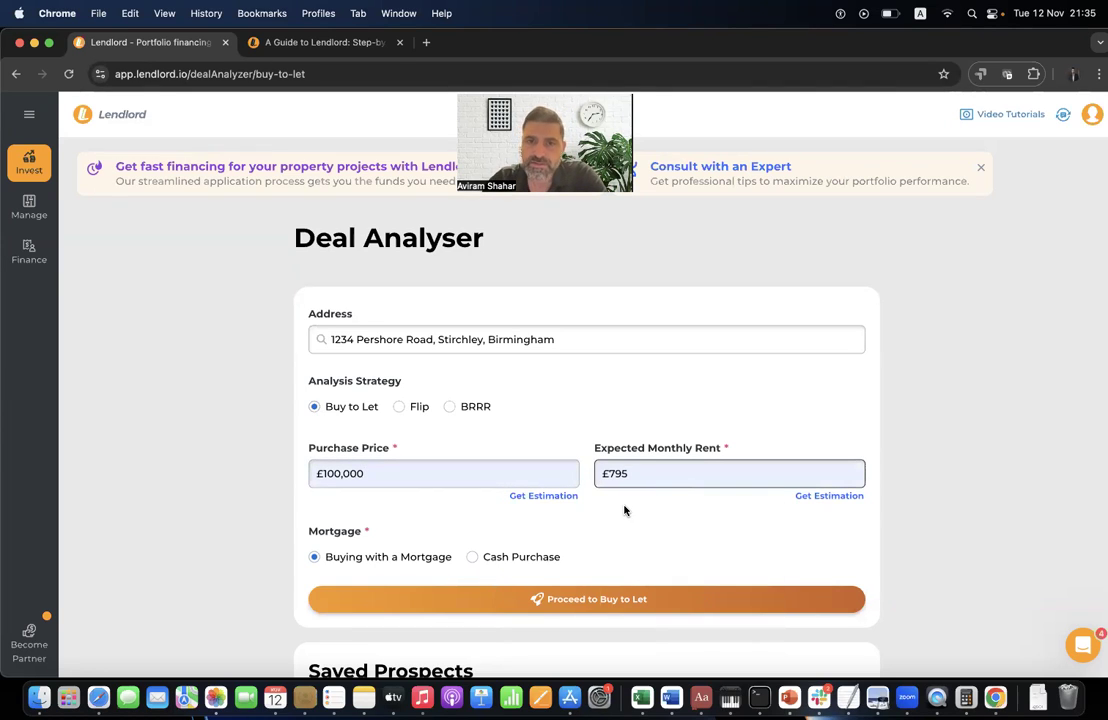
left_click(566, 404)
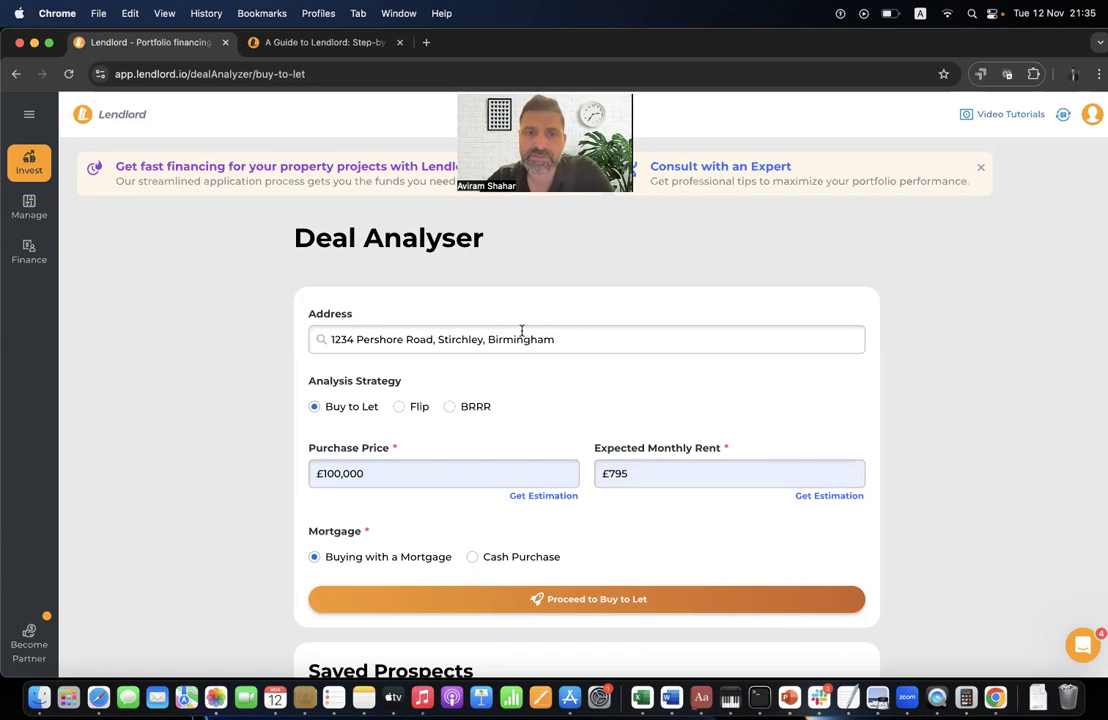
- Open the property value estimation, then dismiss the free trial offer and close it
left_click(540, 497)
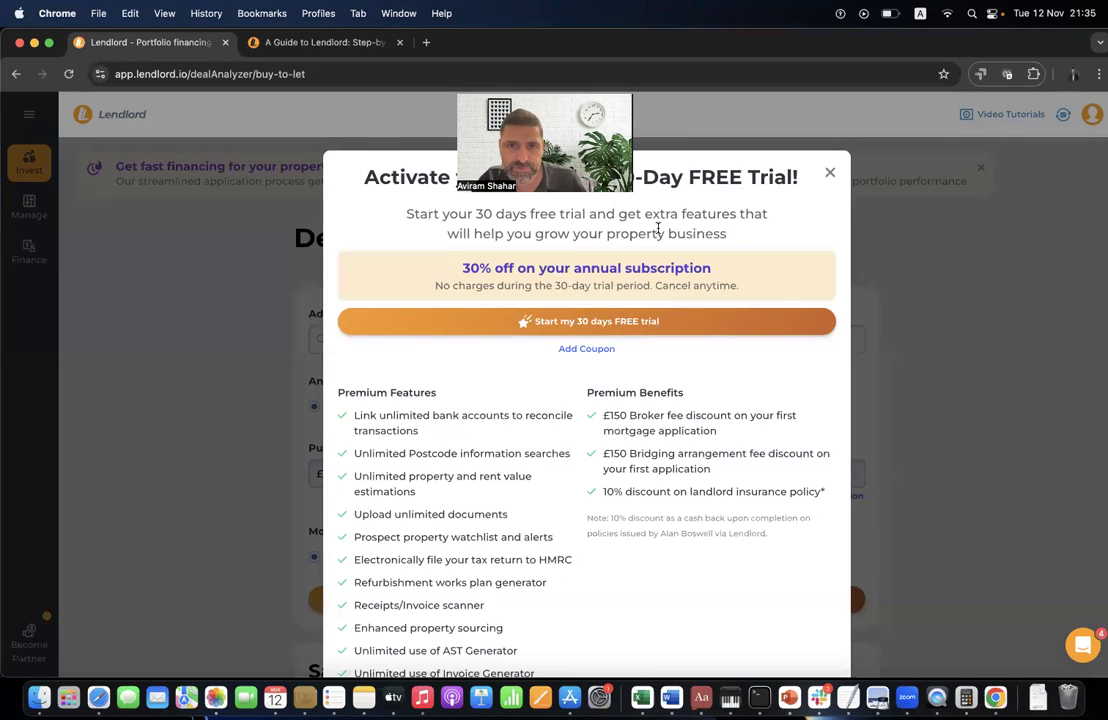
left_click(828, 171)
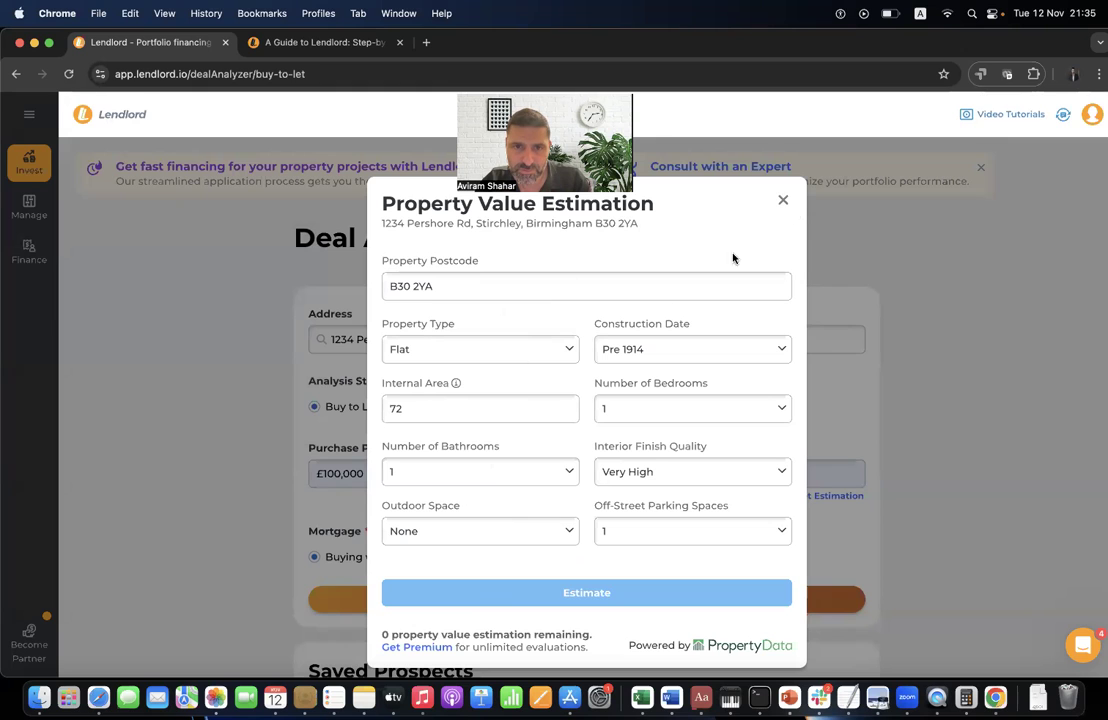
left_click(783, 200)
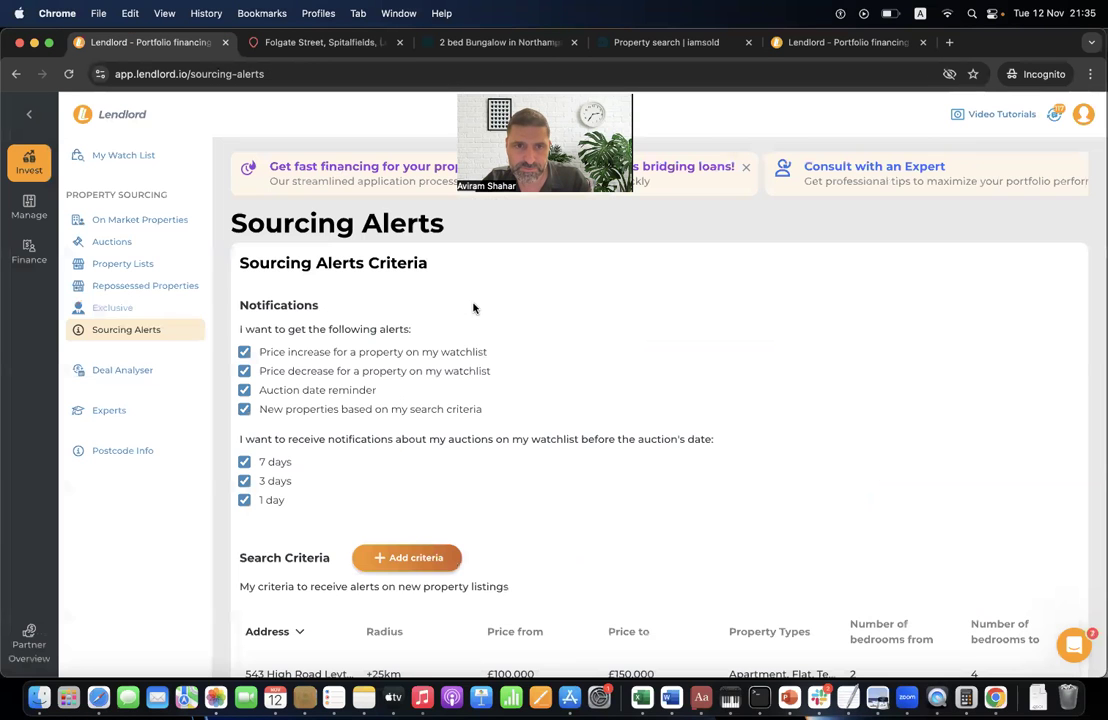
left_click(118, 372)
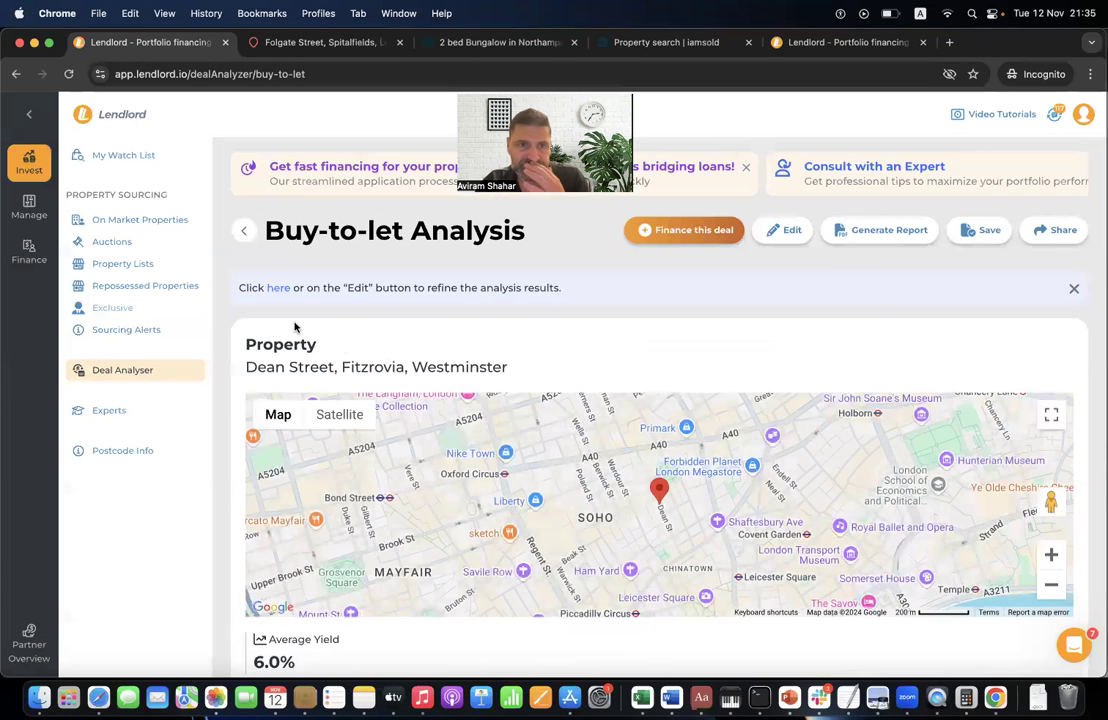
left_click(428, 341)
type("12")
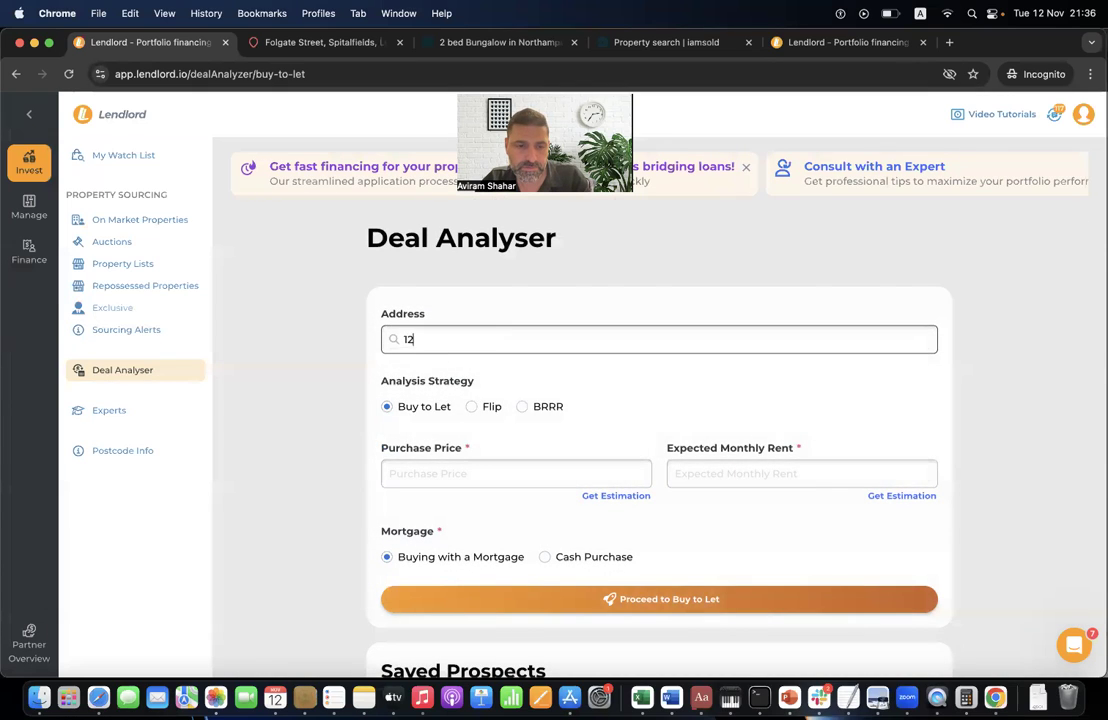
type("34 pr")
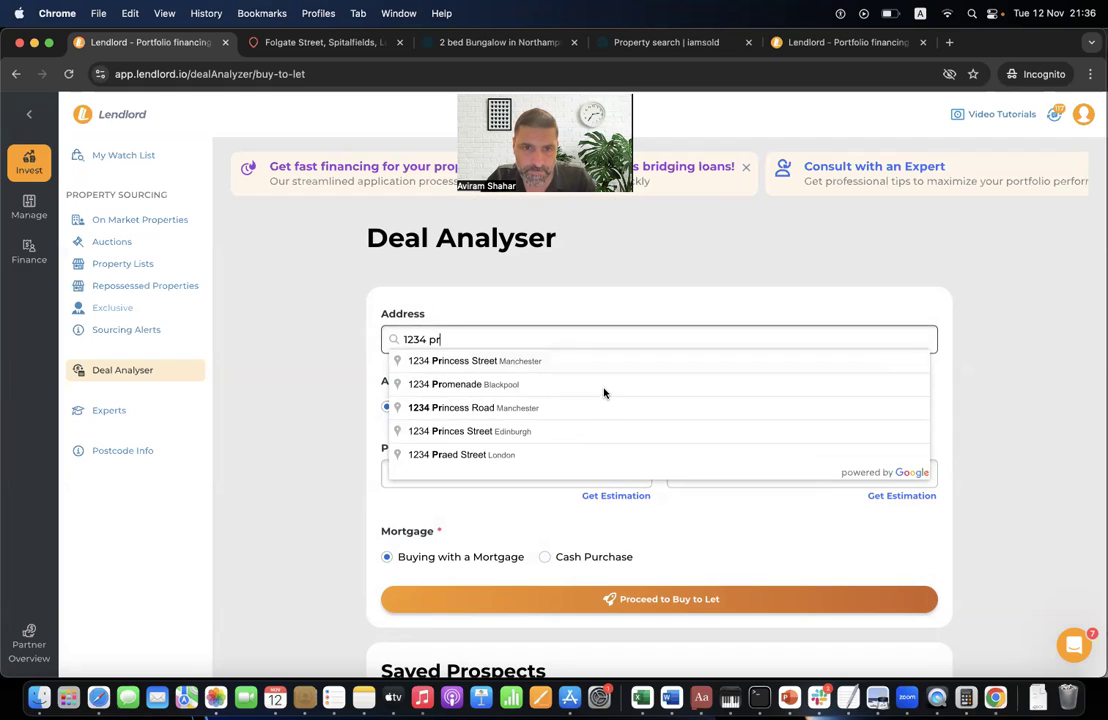
type("e")
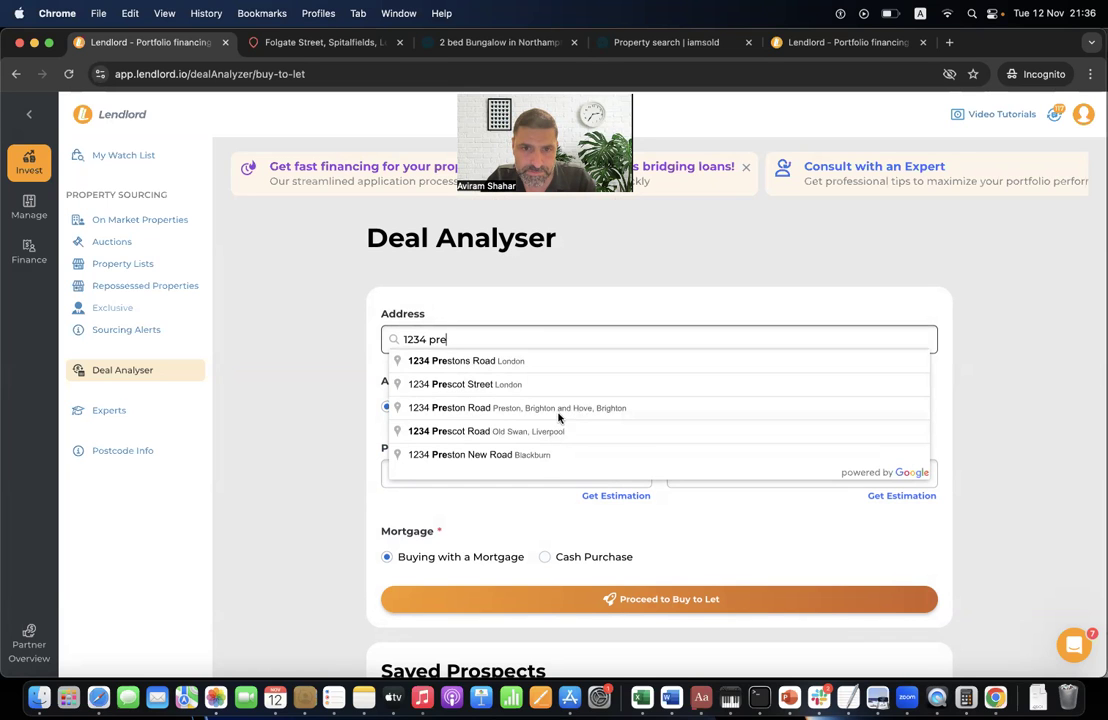
left_click(297, 304)
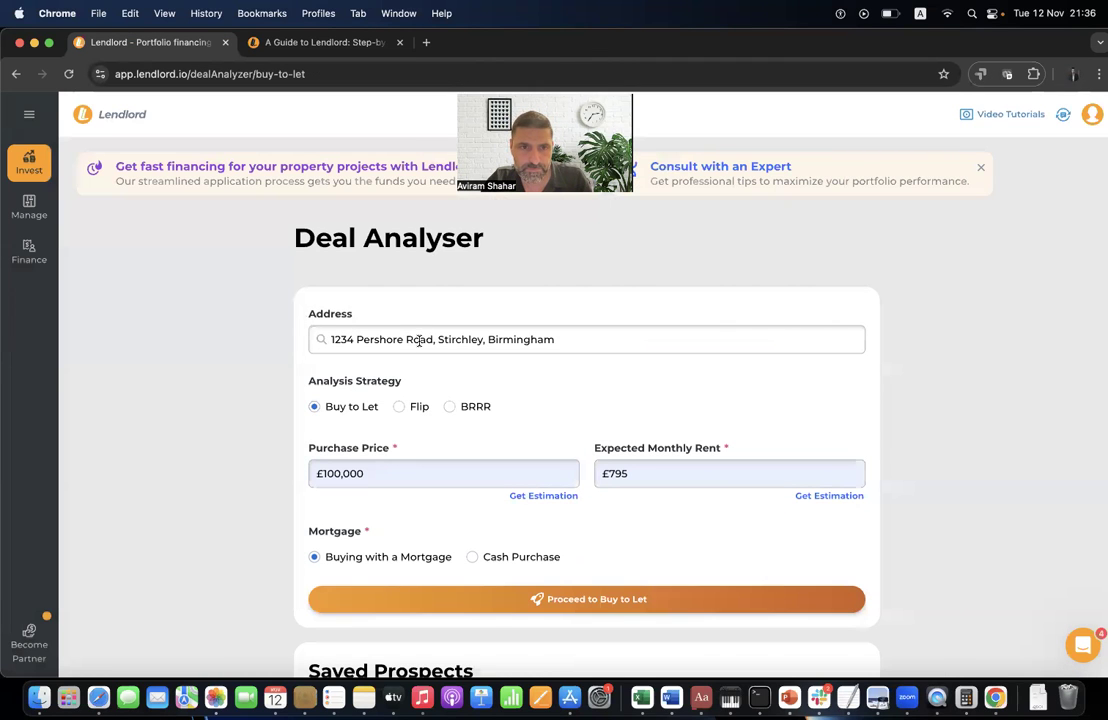
triple_click(419, 340)
key("super+c")
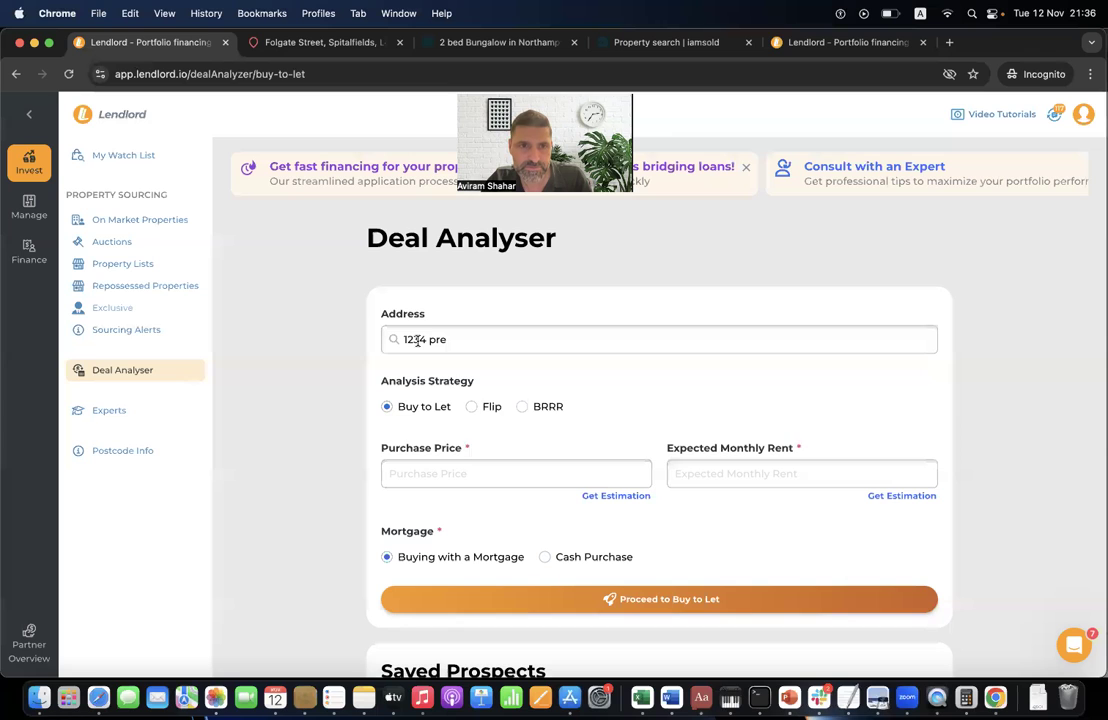
triple_click(419, 340)
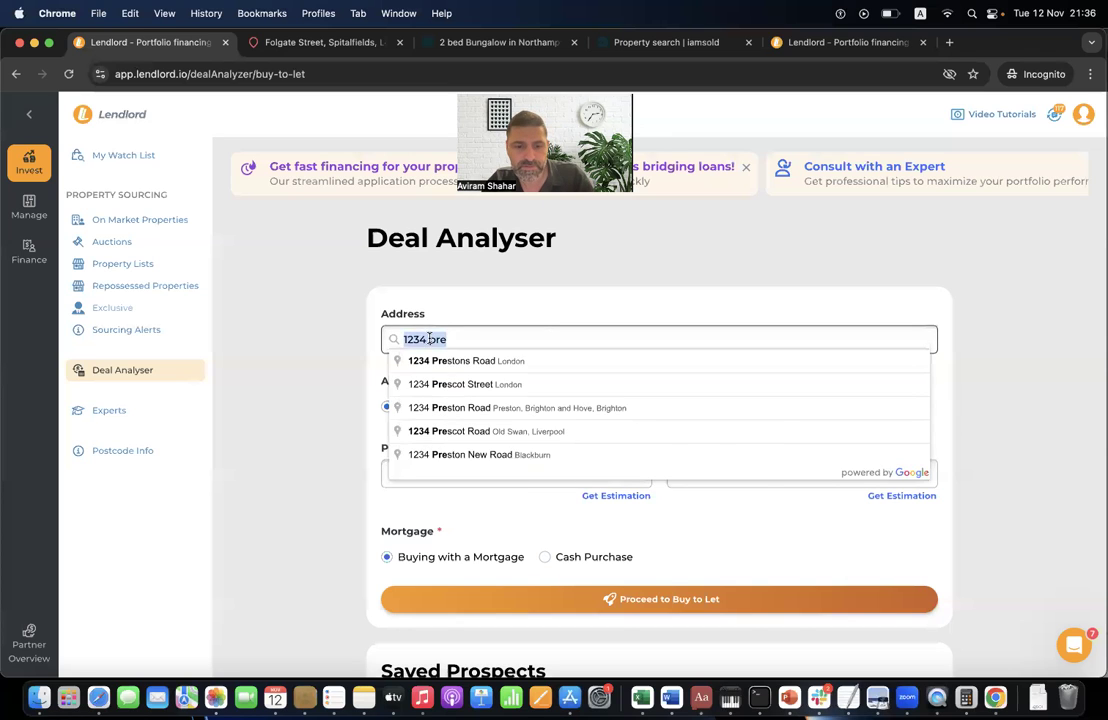
key("super+v")
left_click(556, 366)
- Autofill £100,000 price and £795 monthly rent, then run the property value estimate
left_click(403, 474)
left_click(482, 514)
left_click(747, 474)
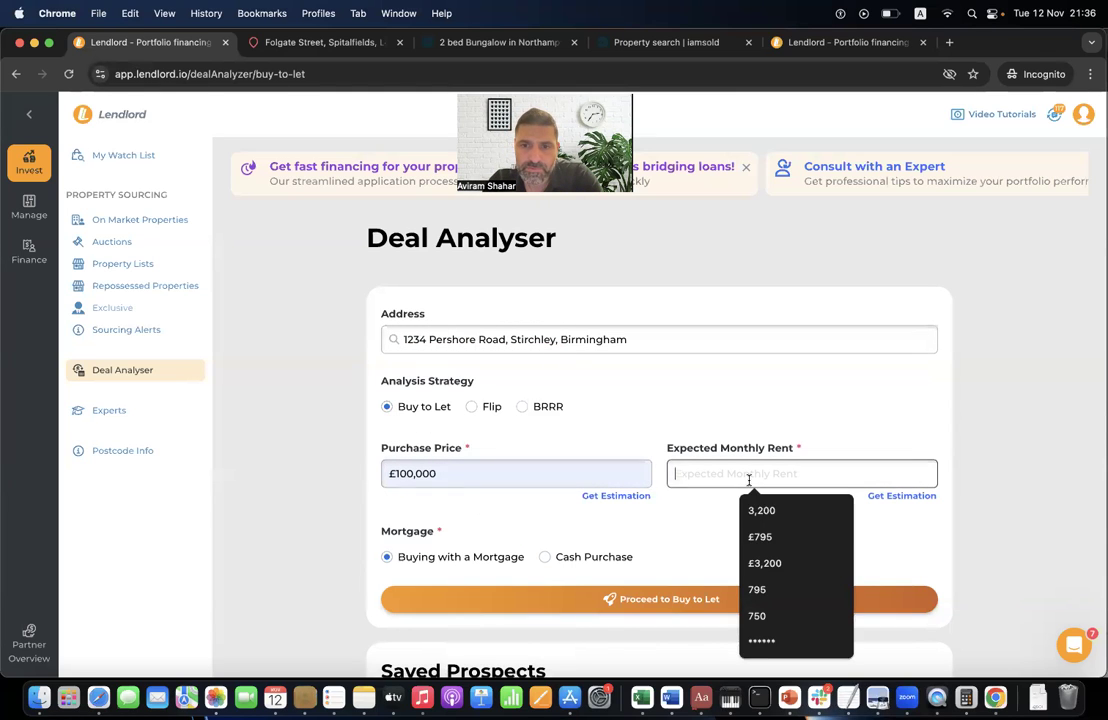
left_click(771, 535)
left_click(640, 496)
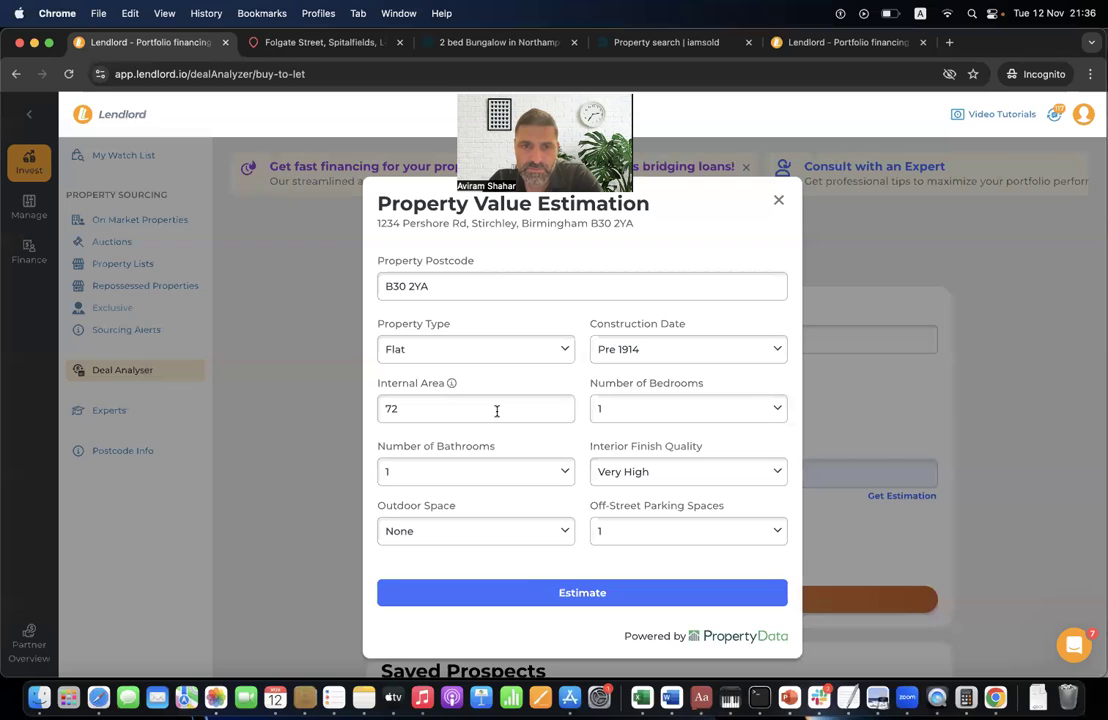
left_click(525, 597)
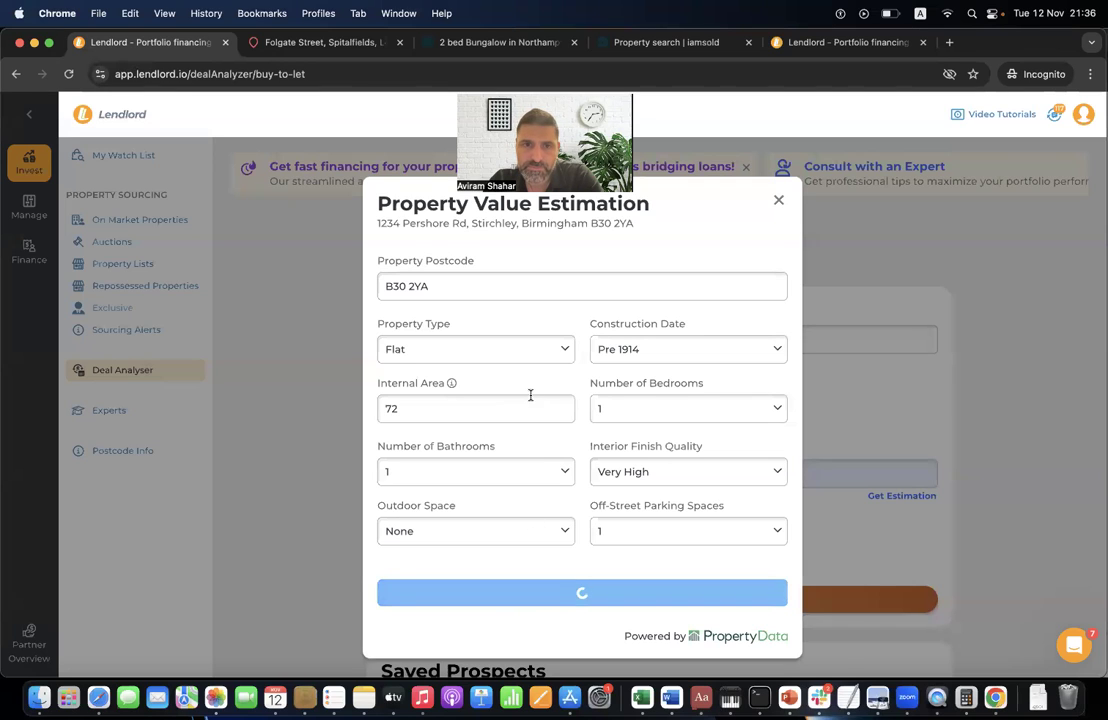
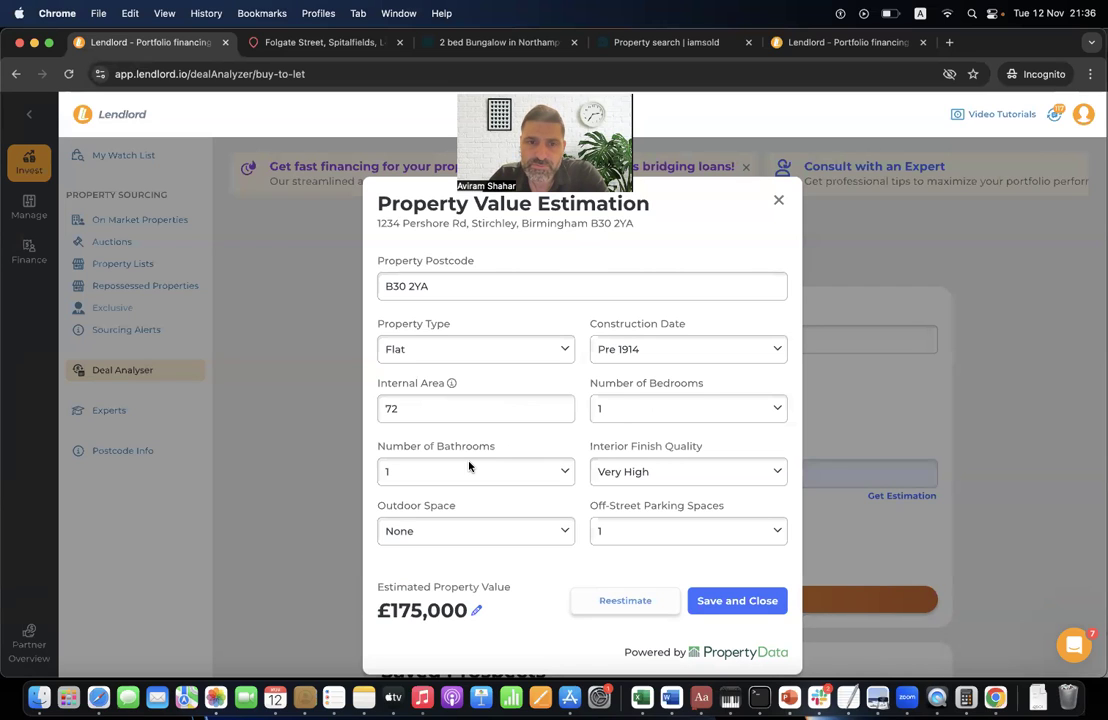
- Set Interior Finish Quality to High, leaving the construction date unchanged
left_click(643, 352)
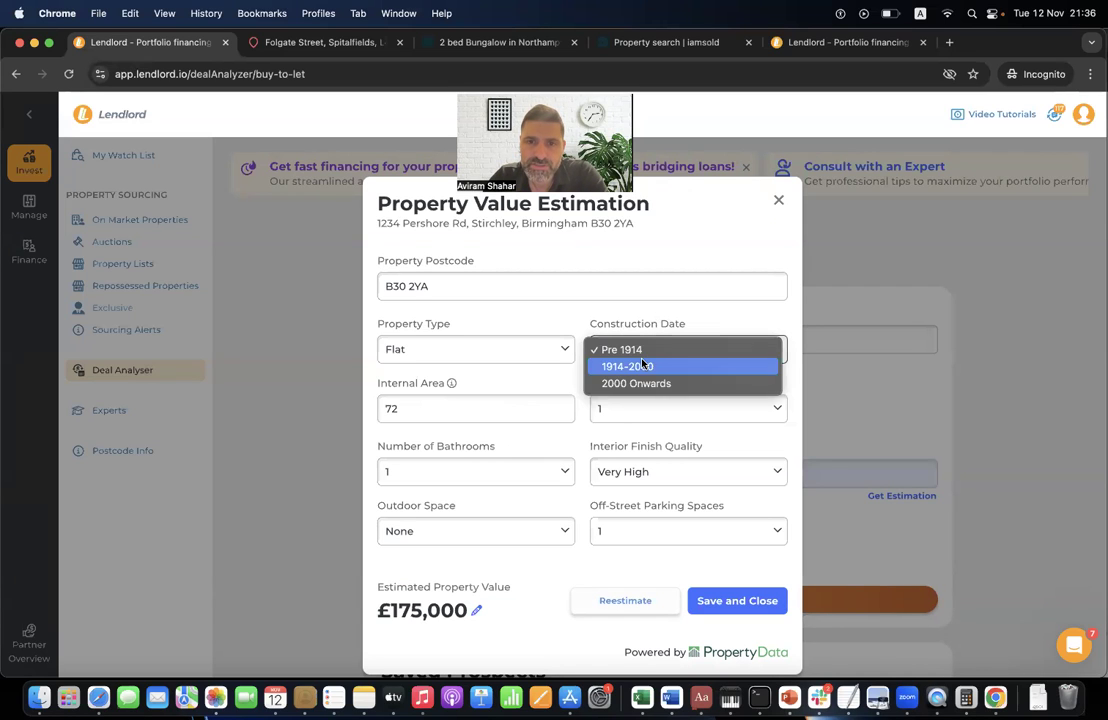
left_click(484, 388)
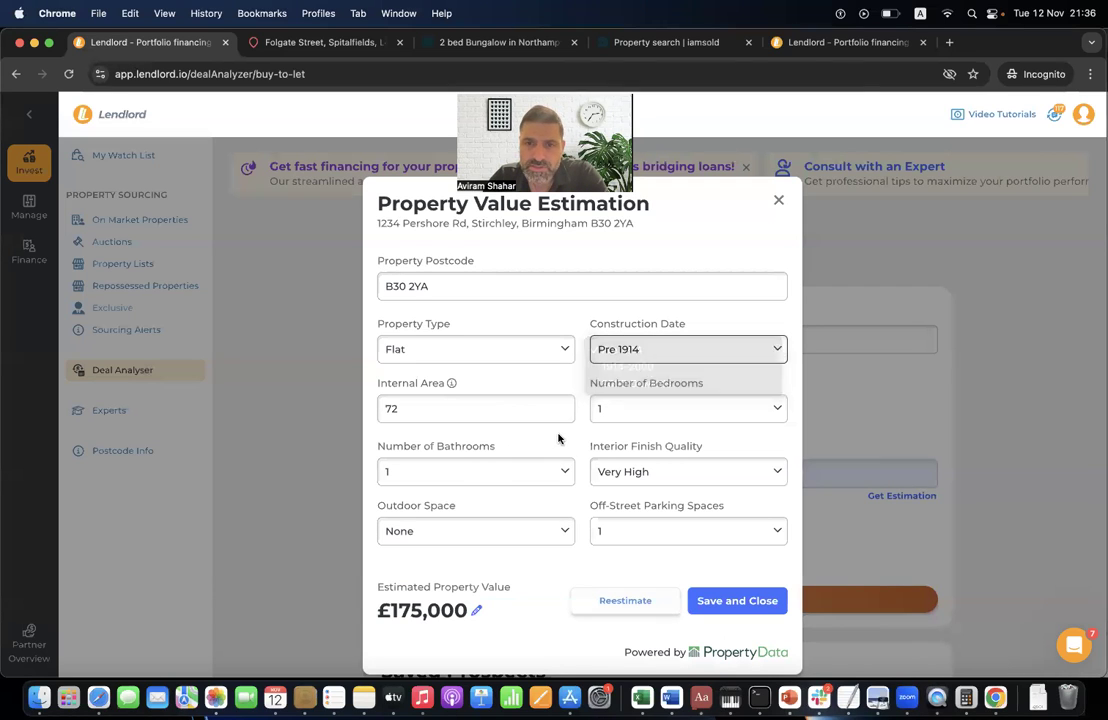
left_click(659, 482)
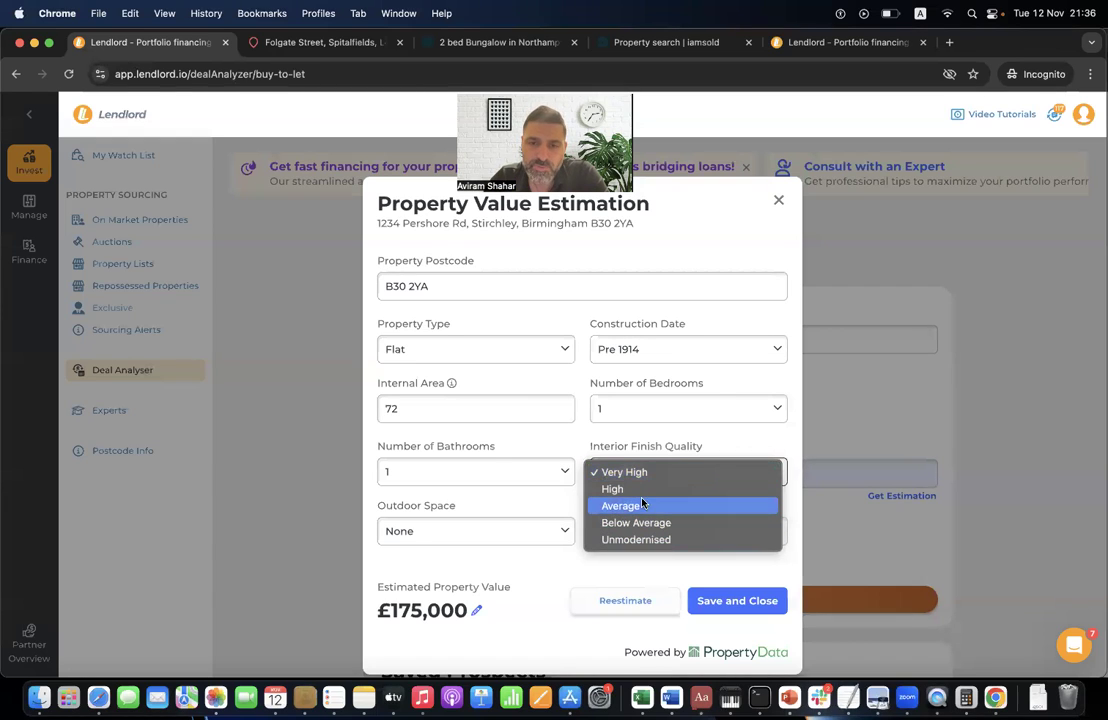
left_click(654, 510)
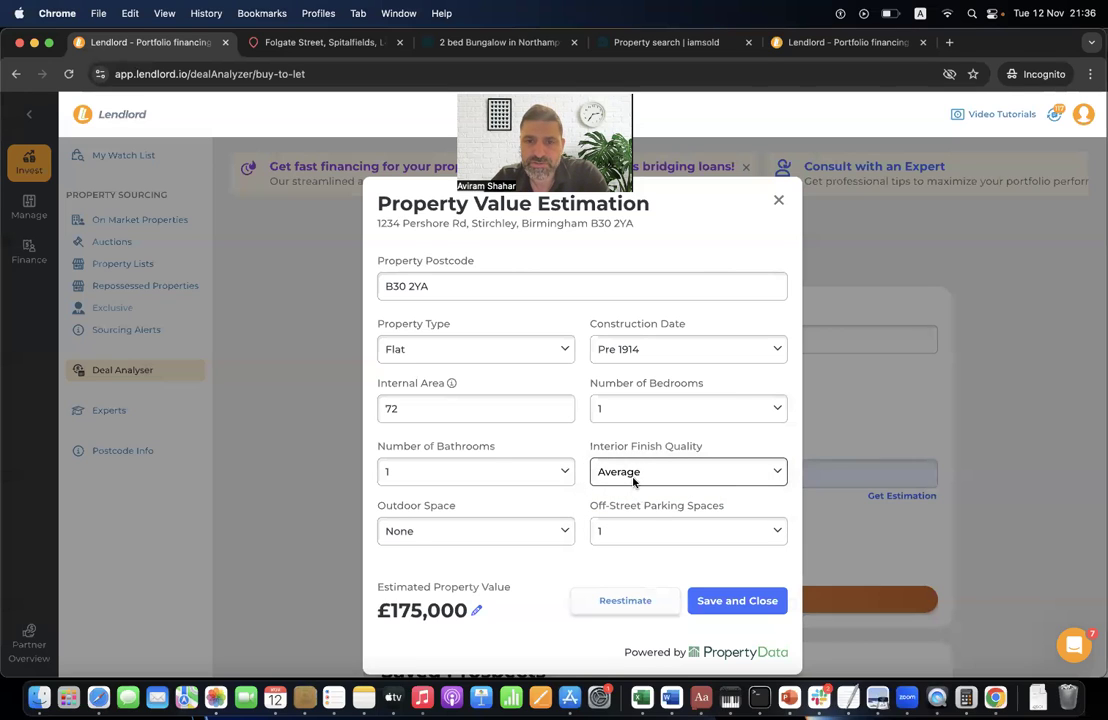
left_click(655, 479)
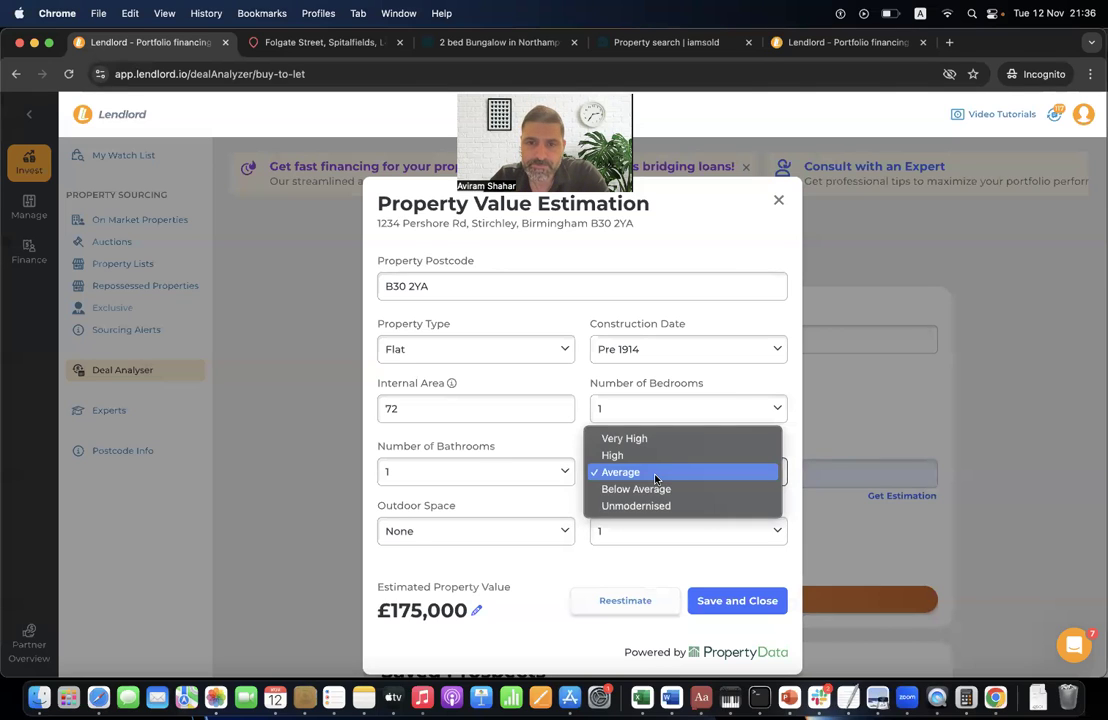
left_click(645, 489)
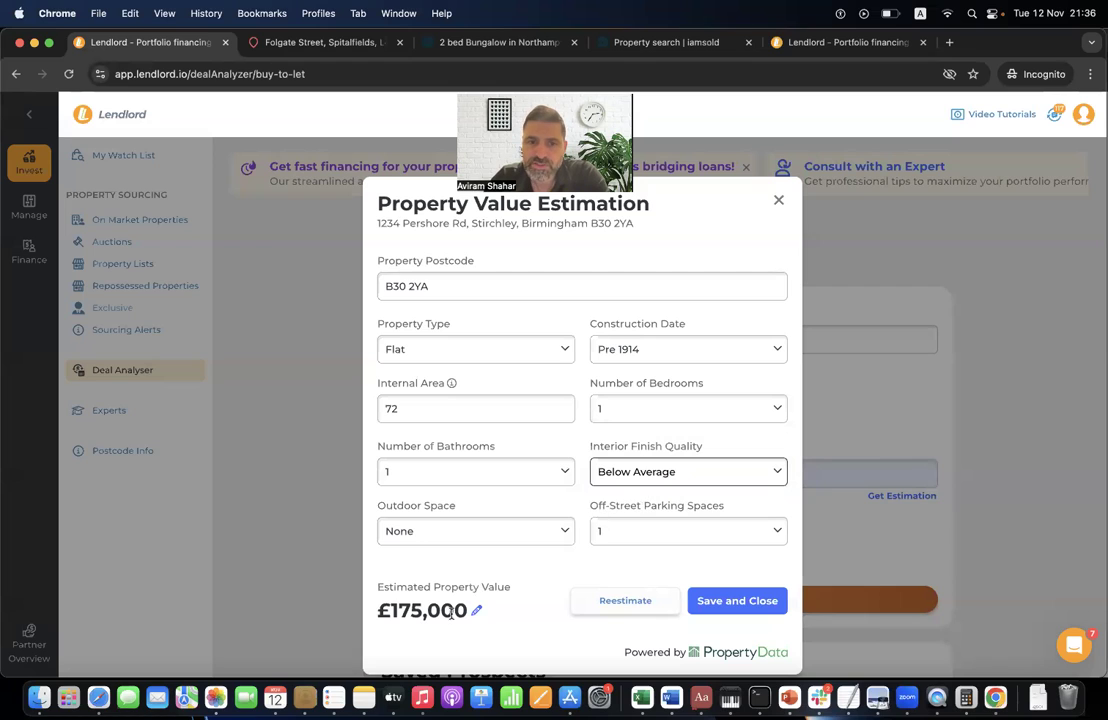
left_click(628, 462)
left_click(632, 440)
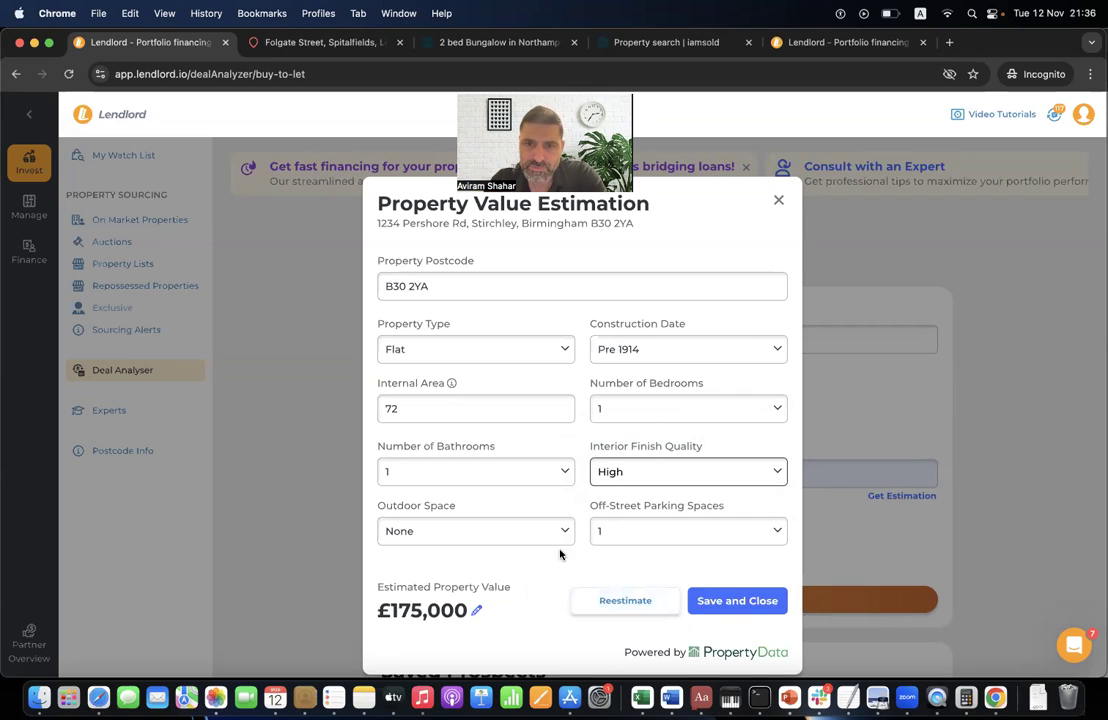
- Set bedrooms to 2, keep the 72 sqm internal area, and save the valuation
left_click(624, 410)
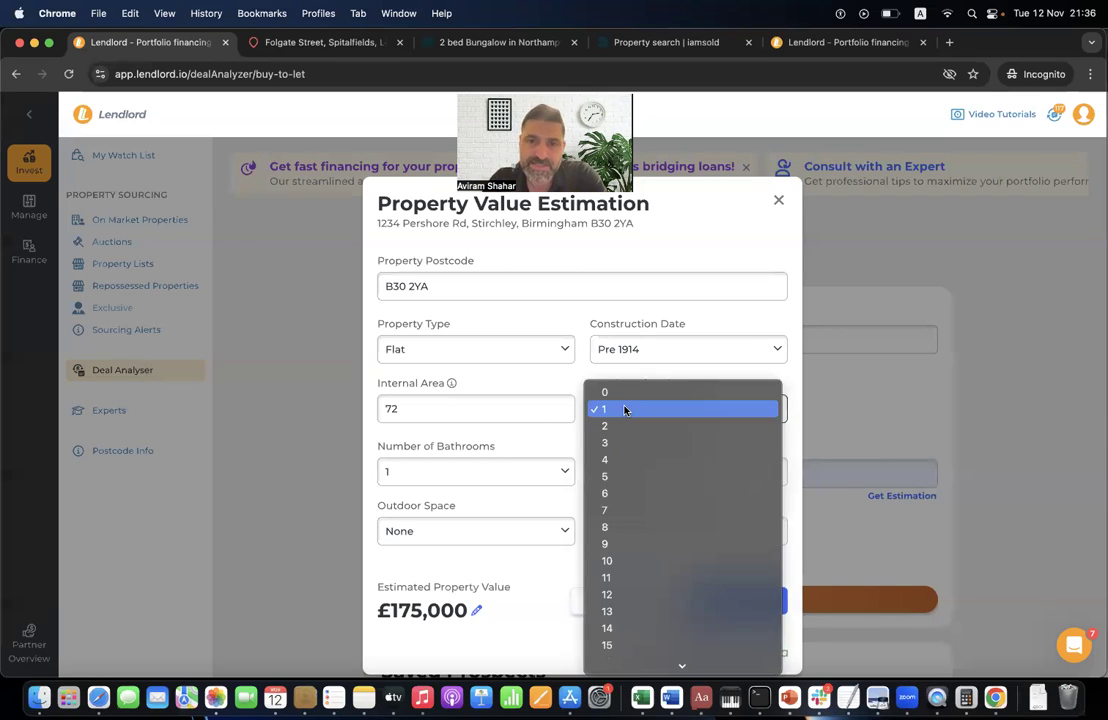
left_click(620, 424)
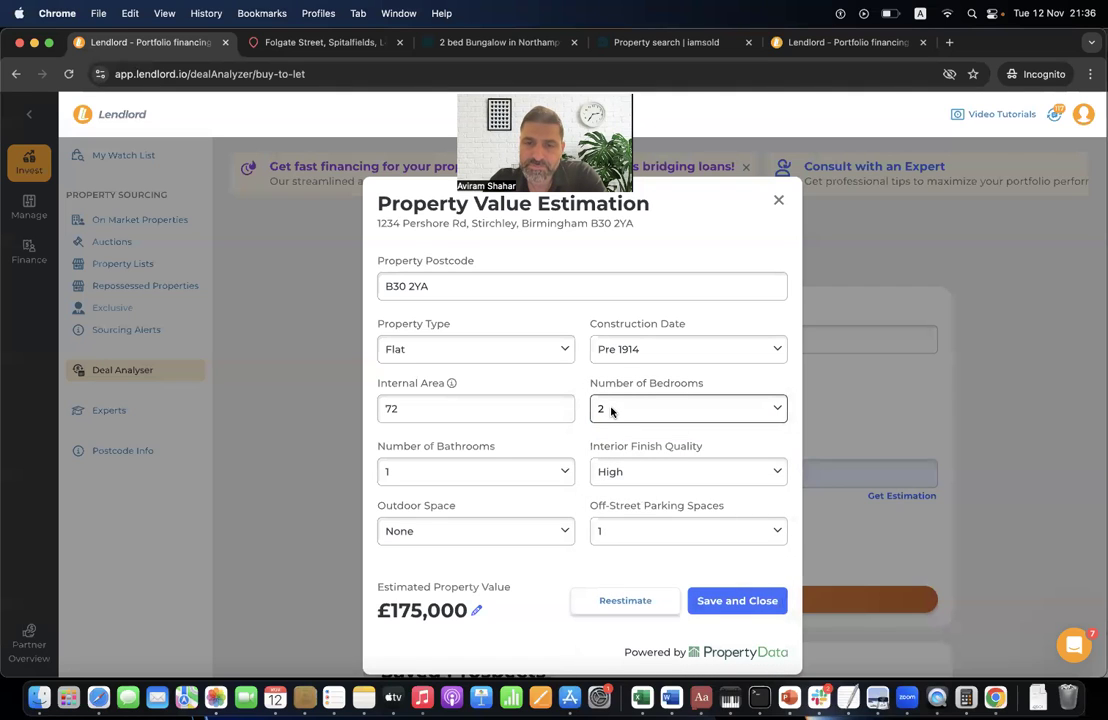
double_click(457, 415)
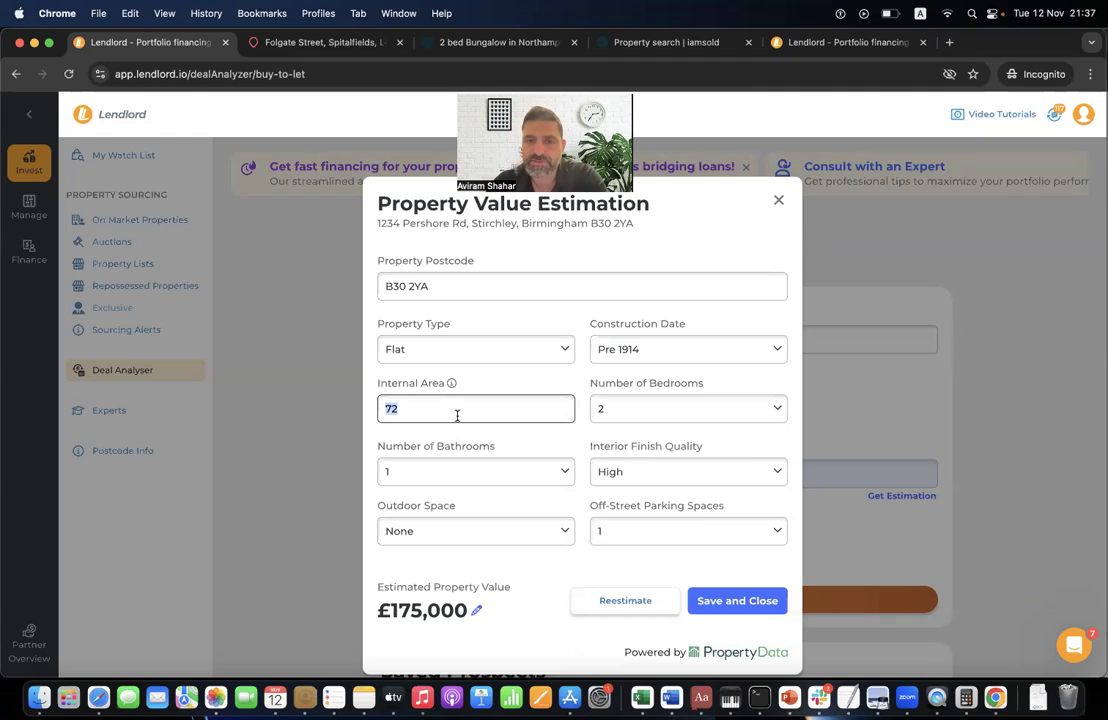
left_click(485, 560)
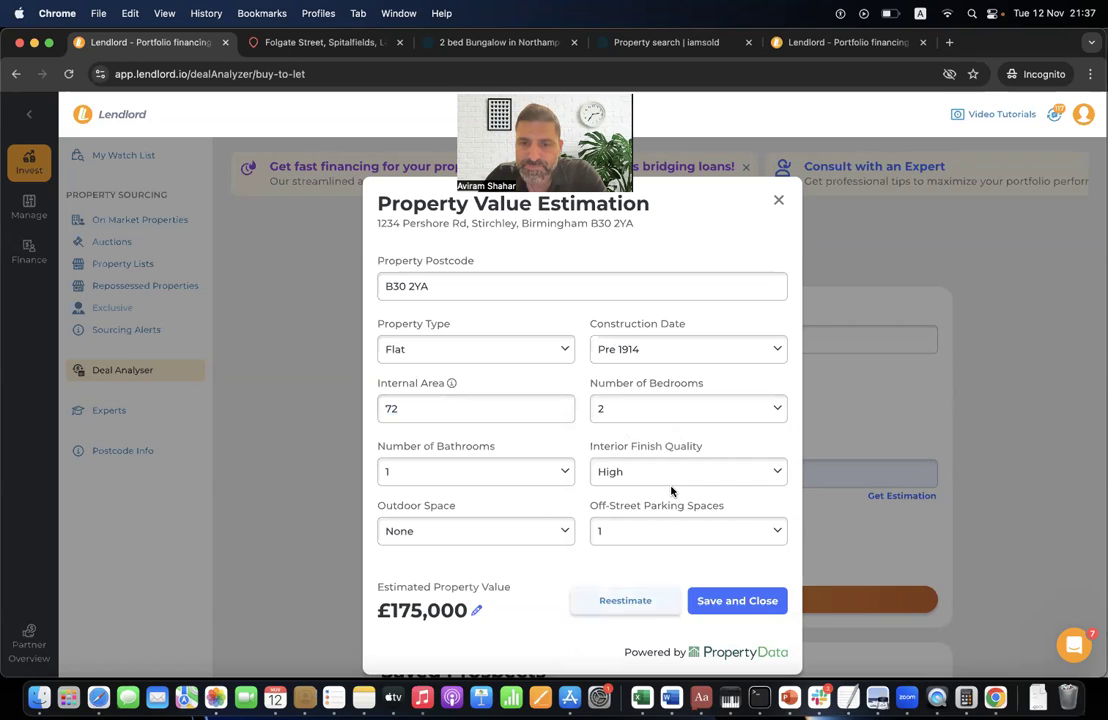
left_click(753, 598)
left_click(495, 475)
- Enter 100000 as the purchase price, keep the £795 monthly rent, and run the analysis
key("shift+Left")
key("shift+Left")
key("shift+Left")
key("shift+Left")
key("shift+Left")
key("shift+Left")
key("shift+Left")
key("shift+Left")
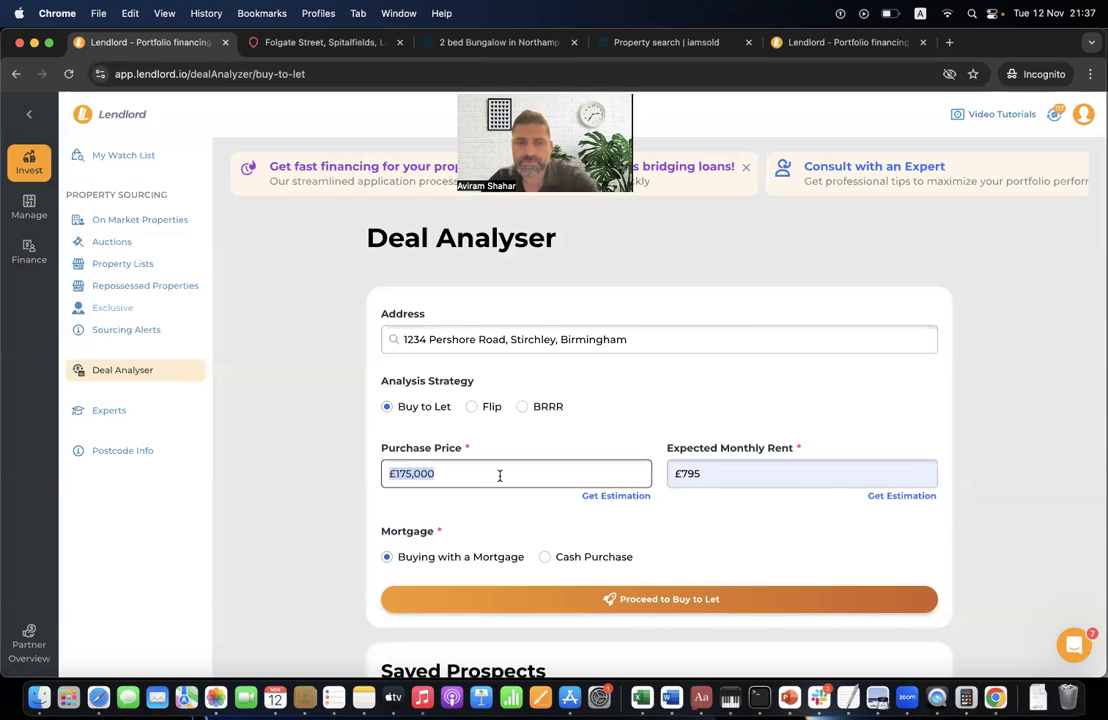
type("100000")
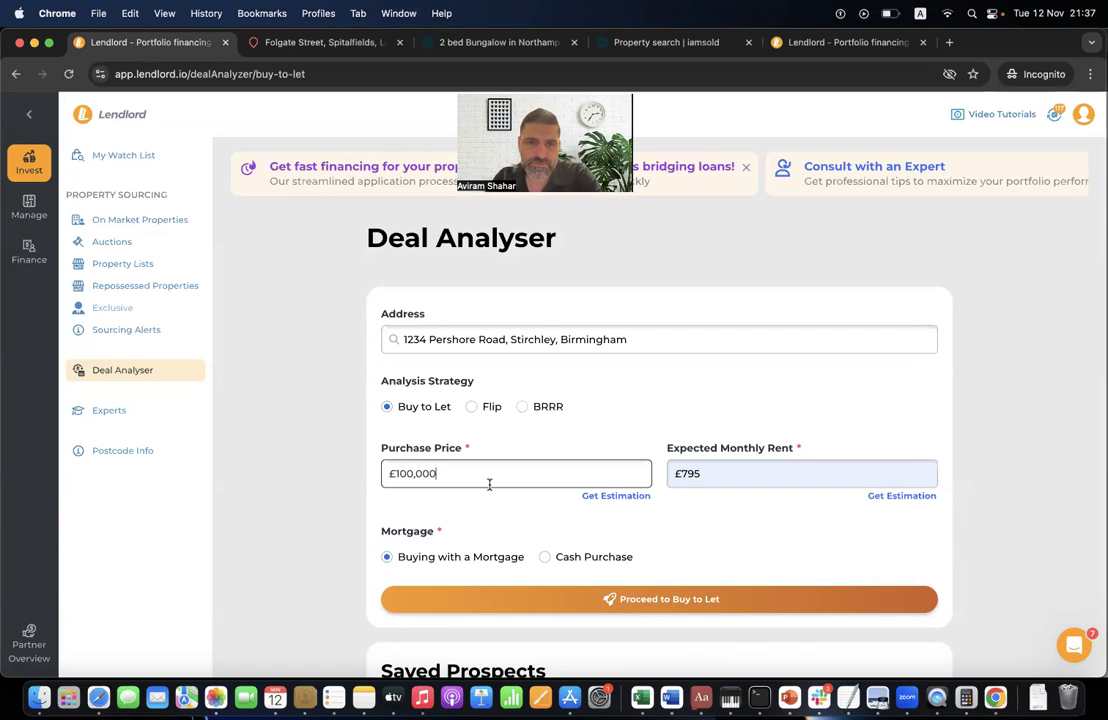
left_click(880, 496)
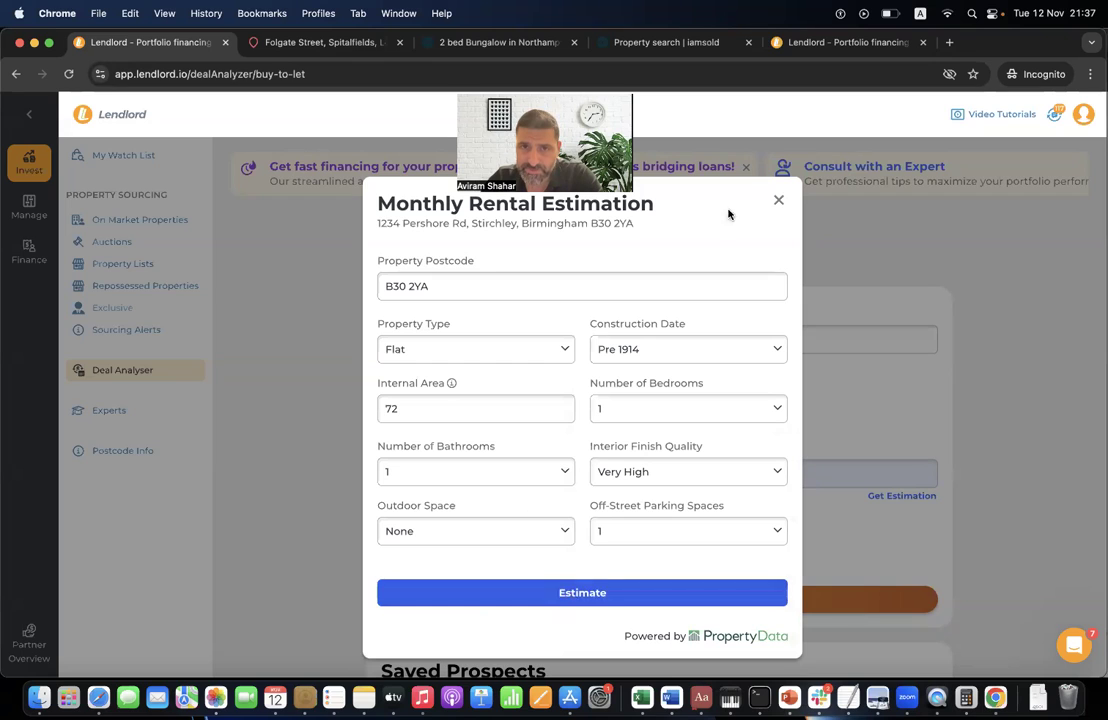
left_click(778, 206)
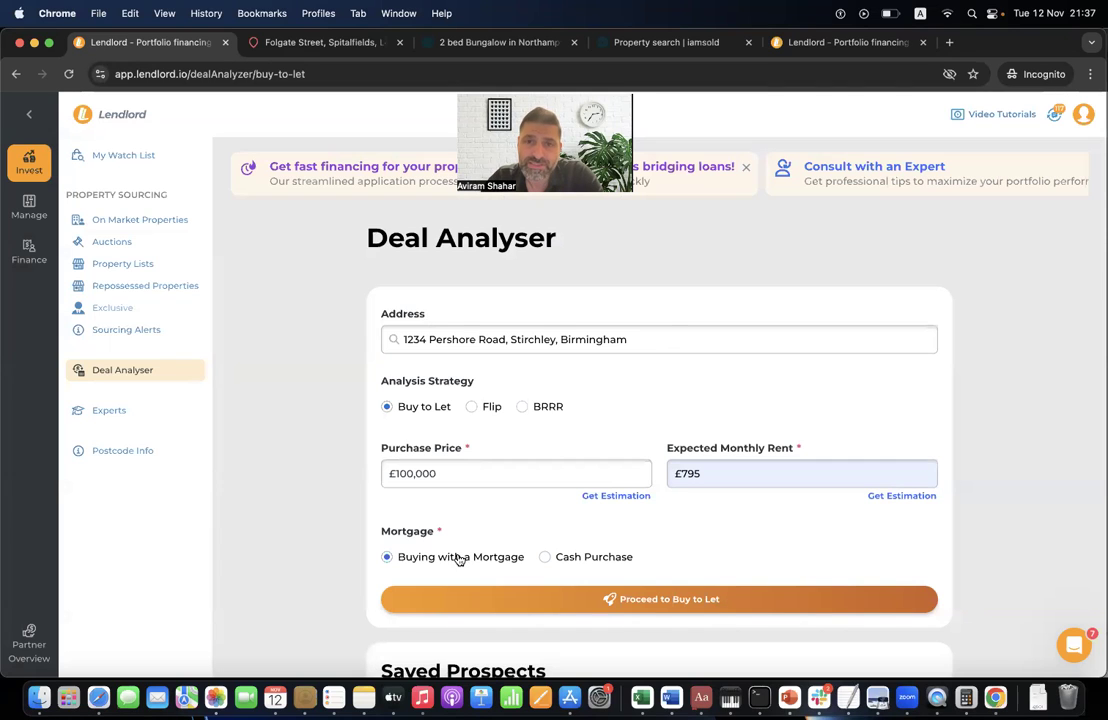
left_click(671, 608)
- Collapse the sidebar and review the Terraced House, 72 sqm property results
scroll(500, 342, "down", 3)
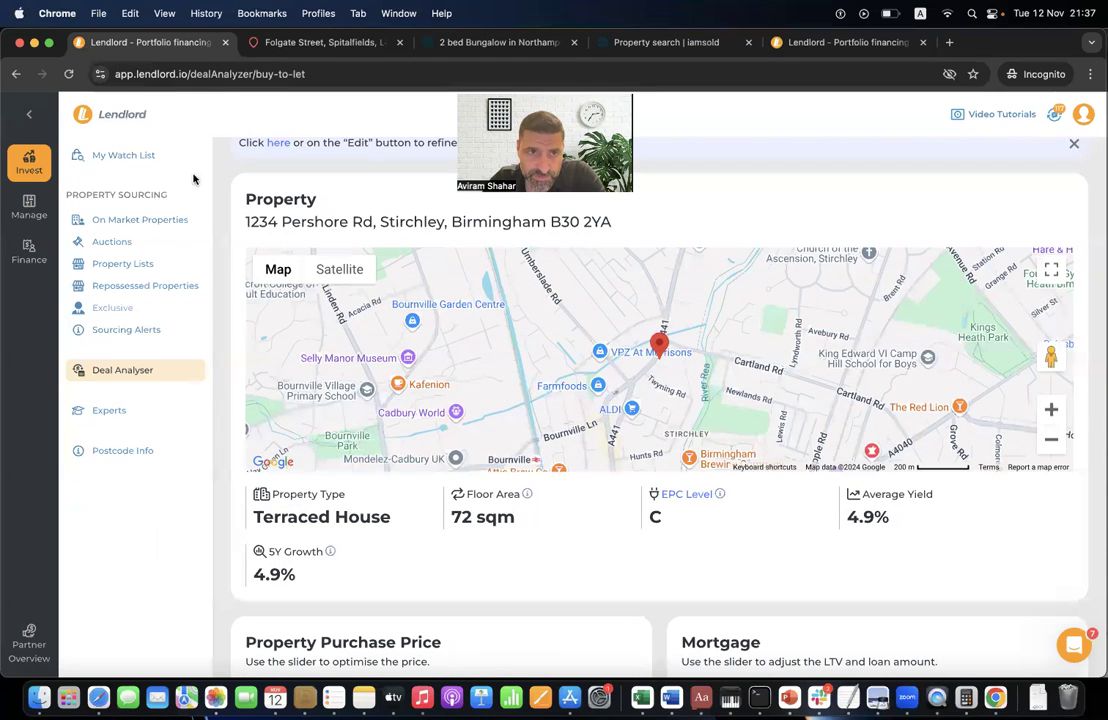
left_click(29, 114)
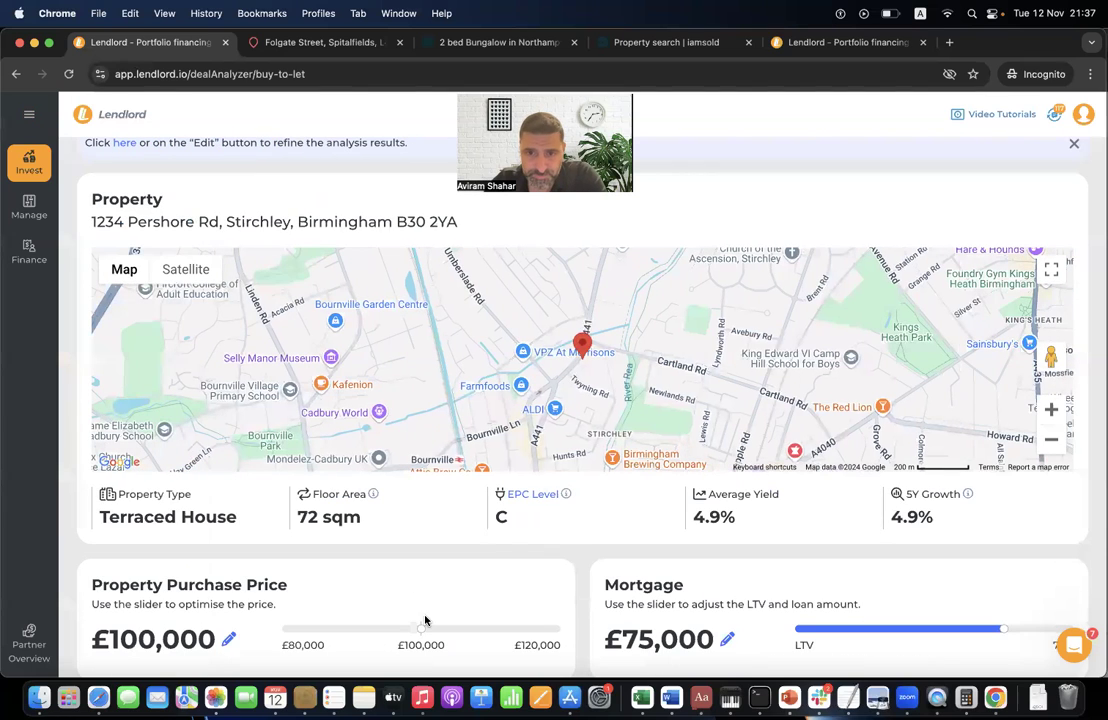
triple_click(193, 511)
triple_click(358, 515)
left_click(446, 527)
scroll(540, 400, "up", 3)
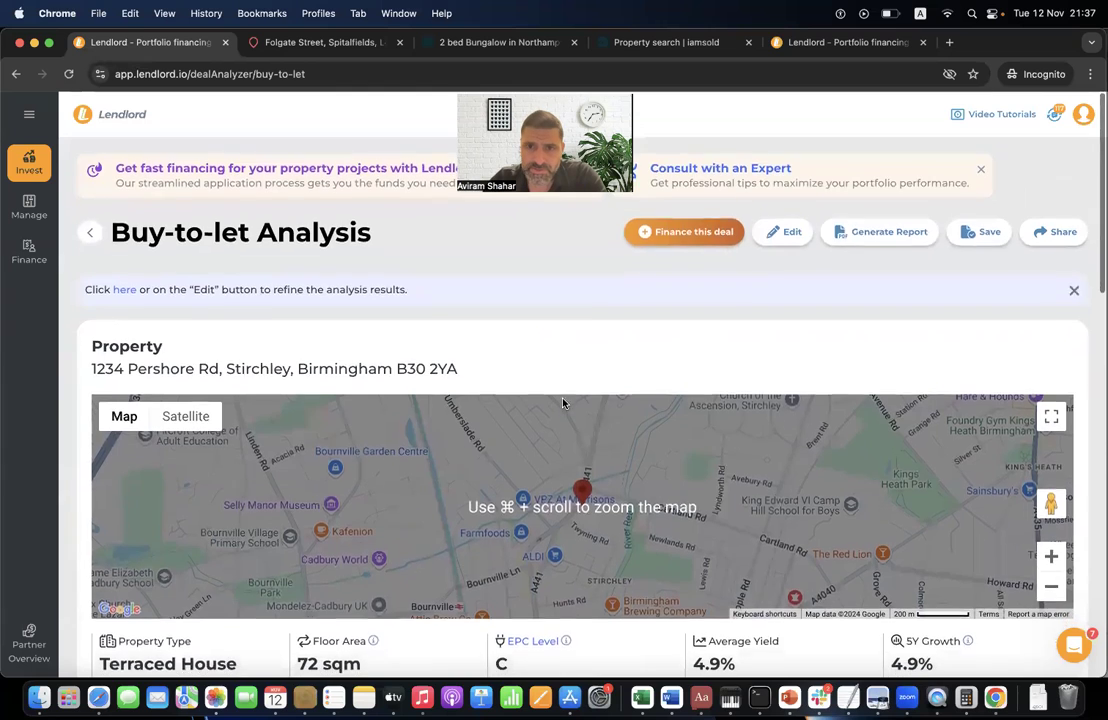
scroll(588, 440, "down", 5)
scroll(588, 440, "down", 4)
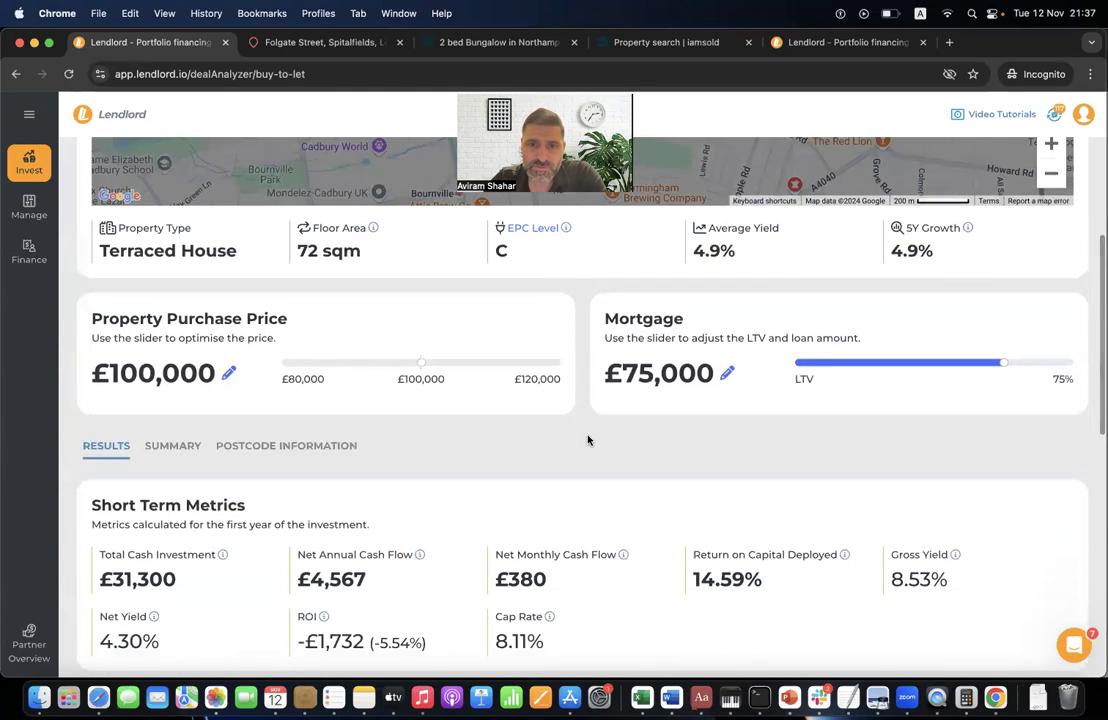
scroll(588, 440, "down", 1)
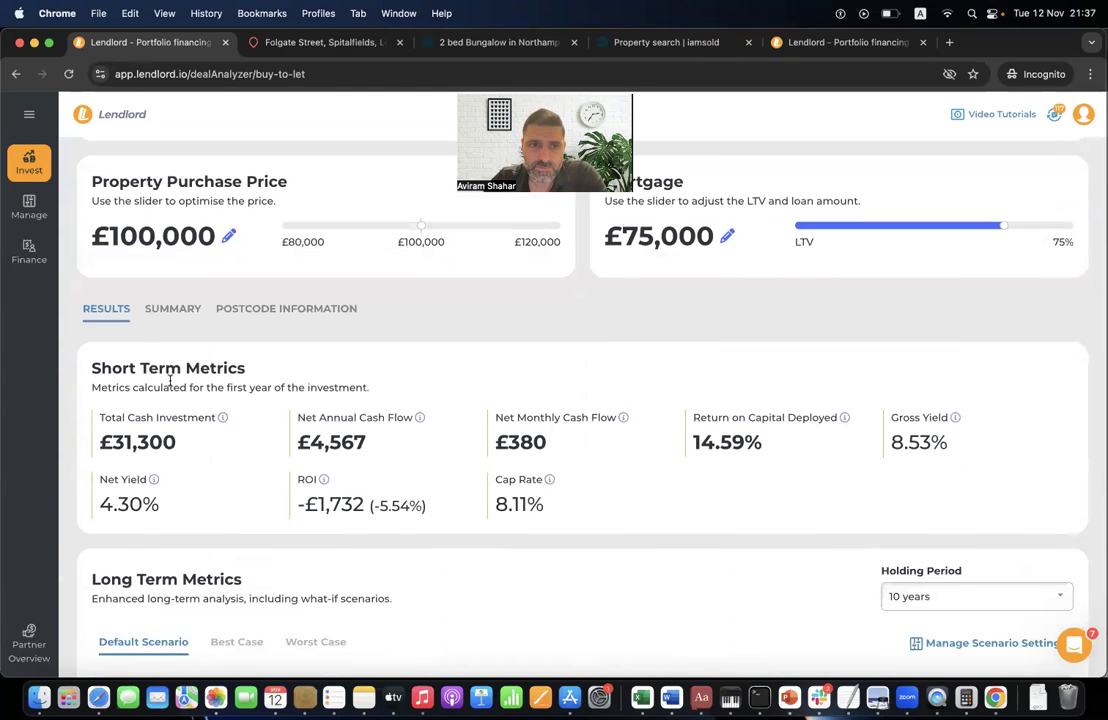
scroll(166, 346, "down", 2)
scroll(166, 340, "up", 2)
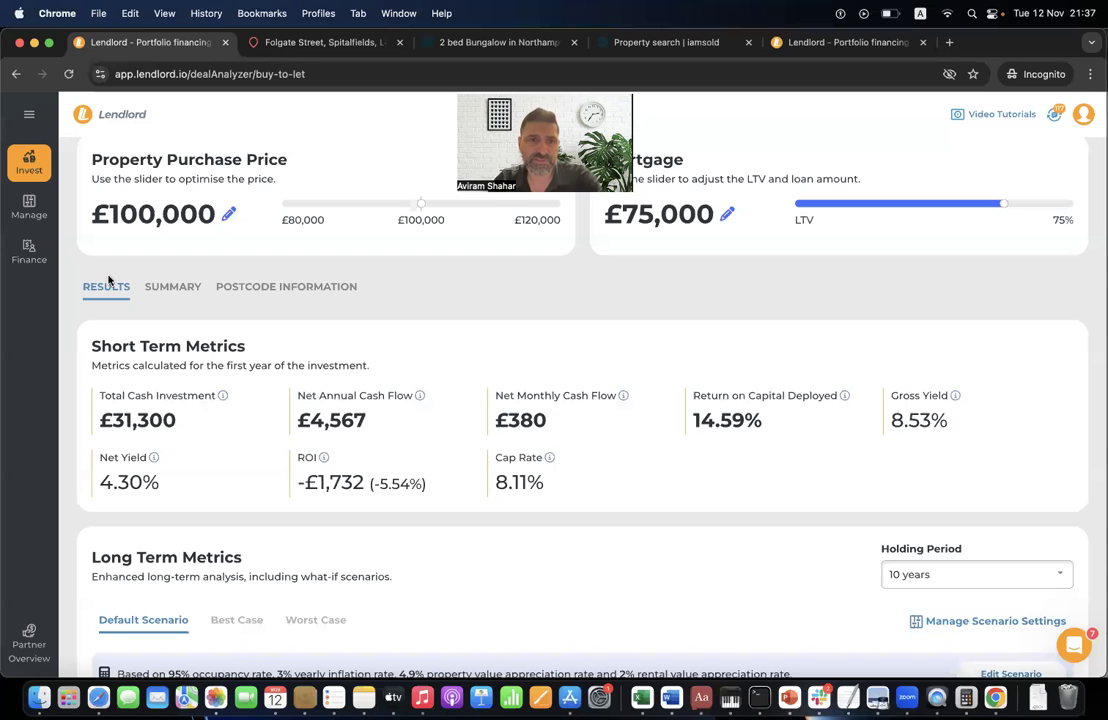
- Check the SUMMARY and POSTCODE INFORMATION tabs, then return to the RESULTS metrics
left_click(183, 287)
left_click(258, 289)
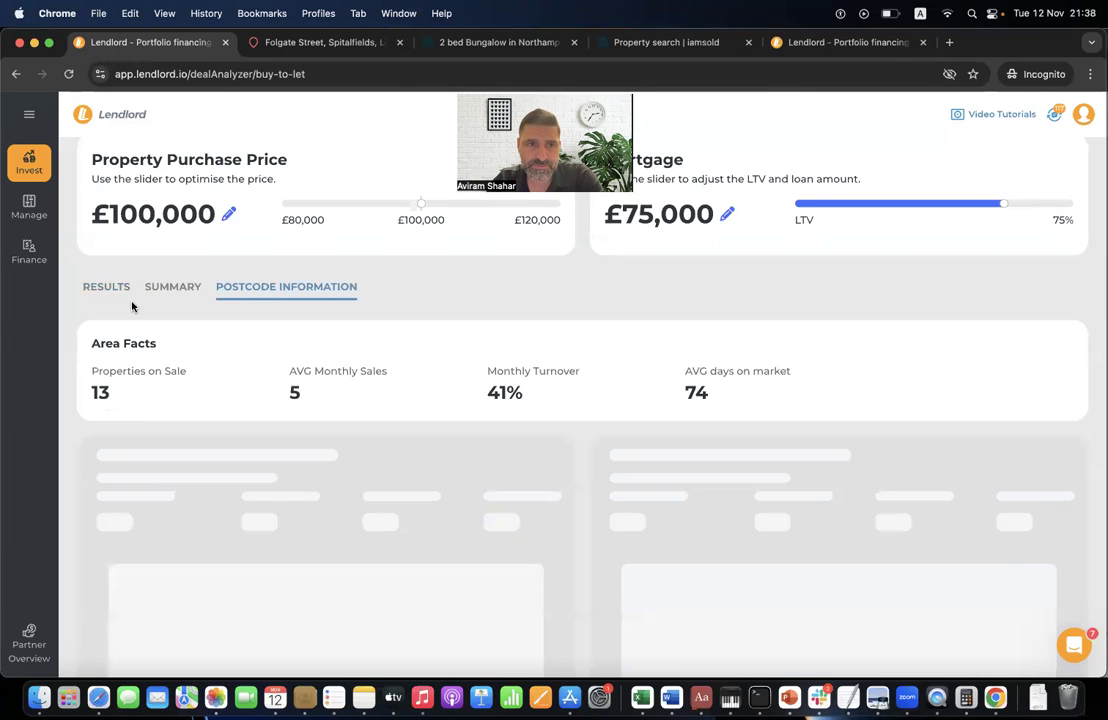
left_click(106, 289)
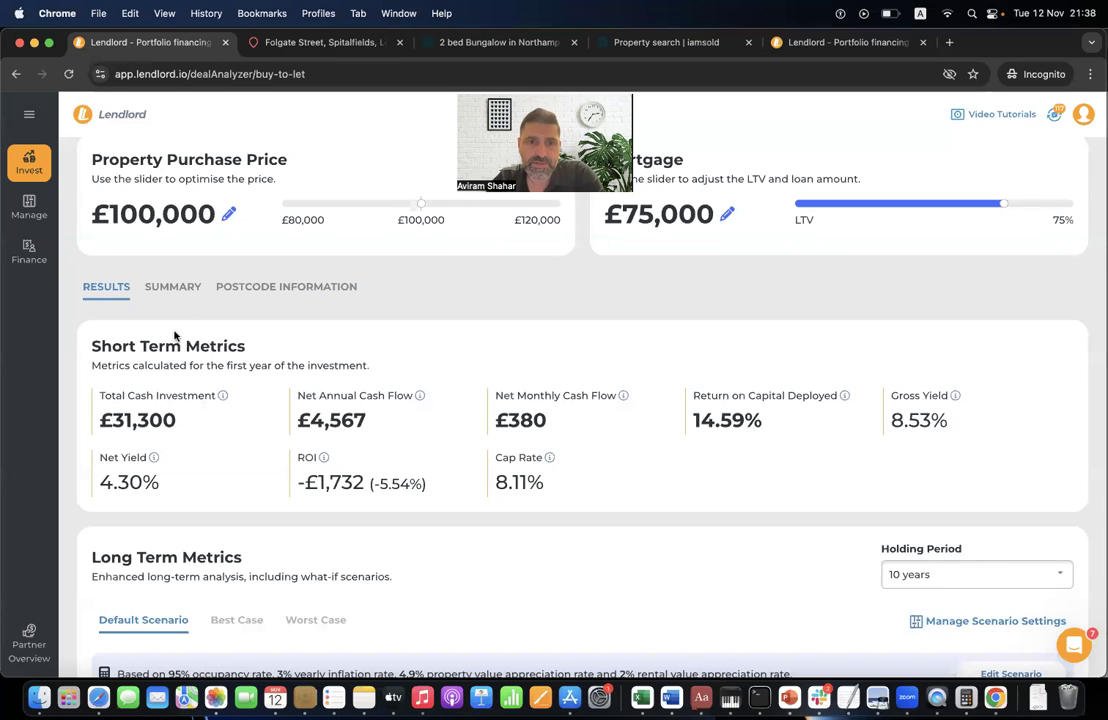
scroll(376, 376, "up", 2)
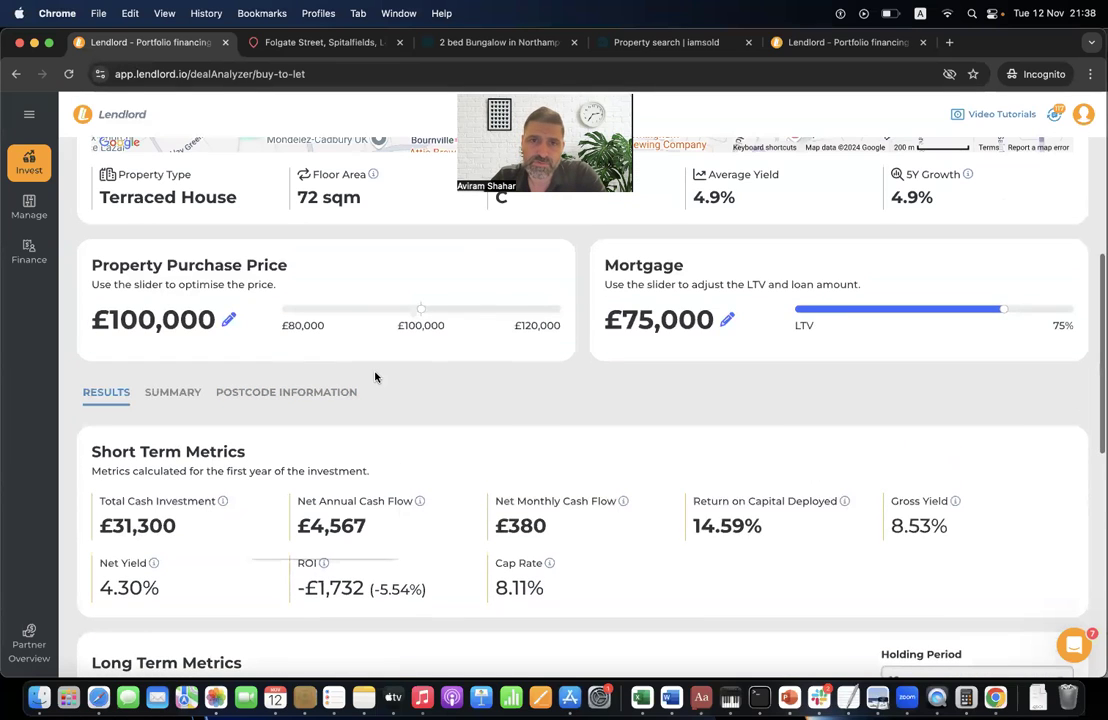
scroll(376, 377, "up", 5)
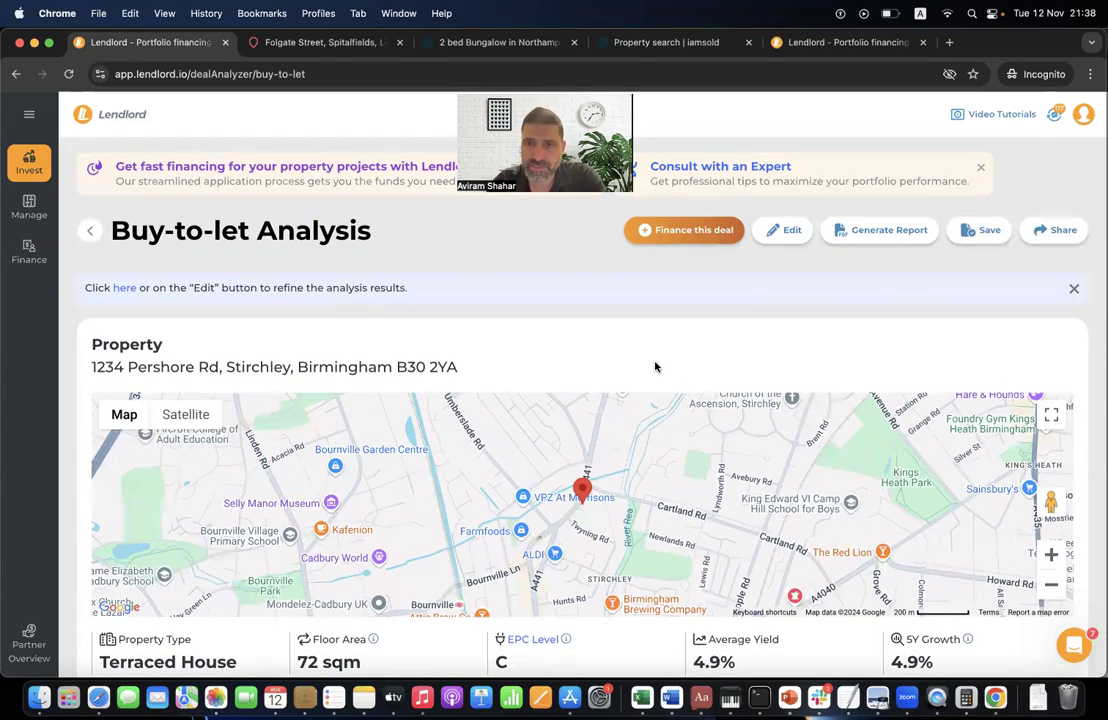
scroll(579, 373, "down", 5)
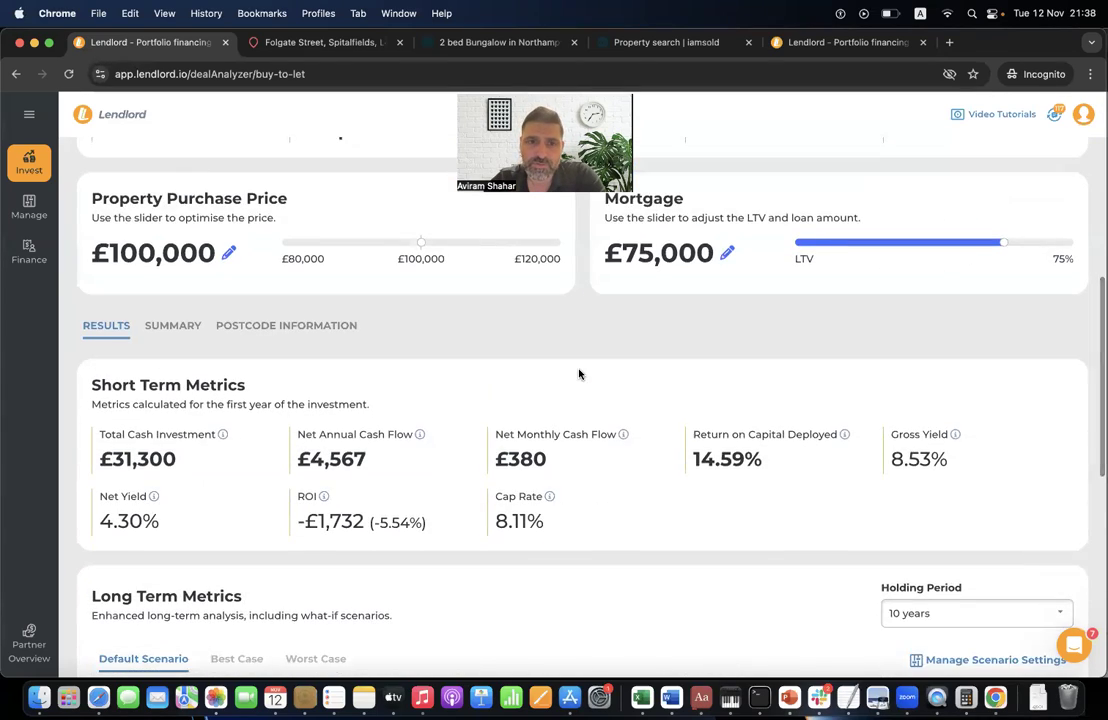
scroll(579, 372, "down", 2)
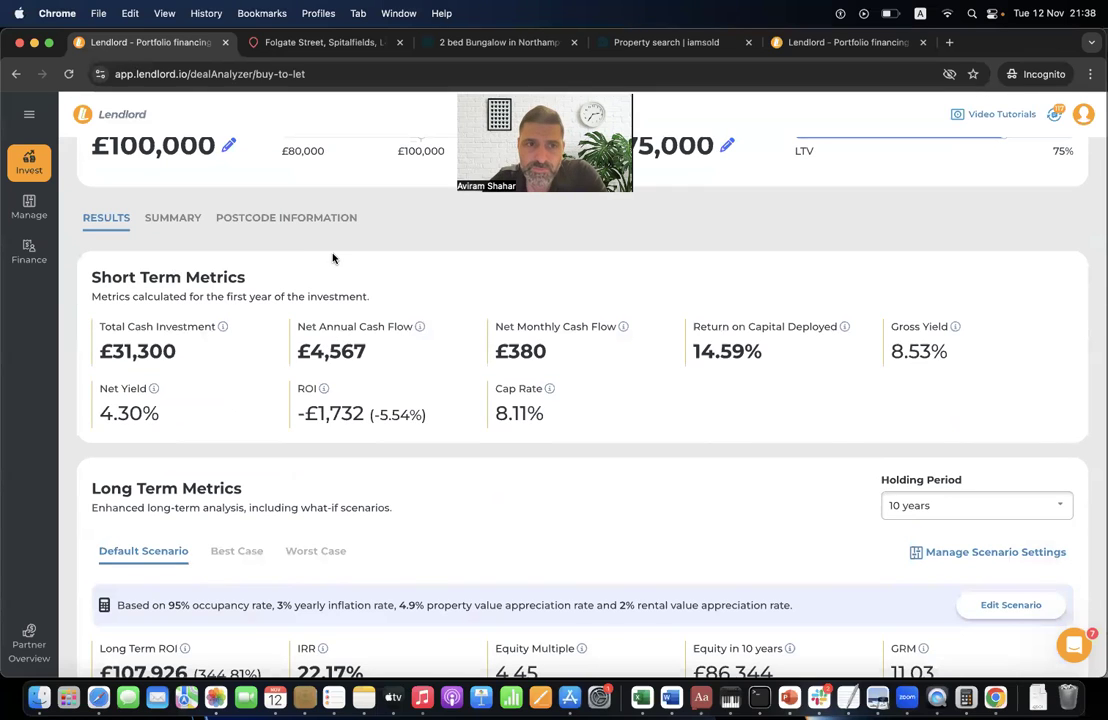
left_click(179, 218)
scroll(277, 413, "down", 2)
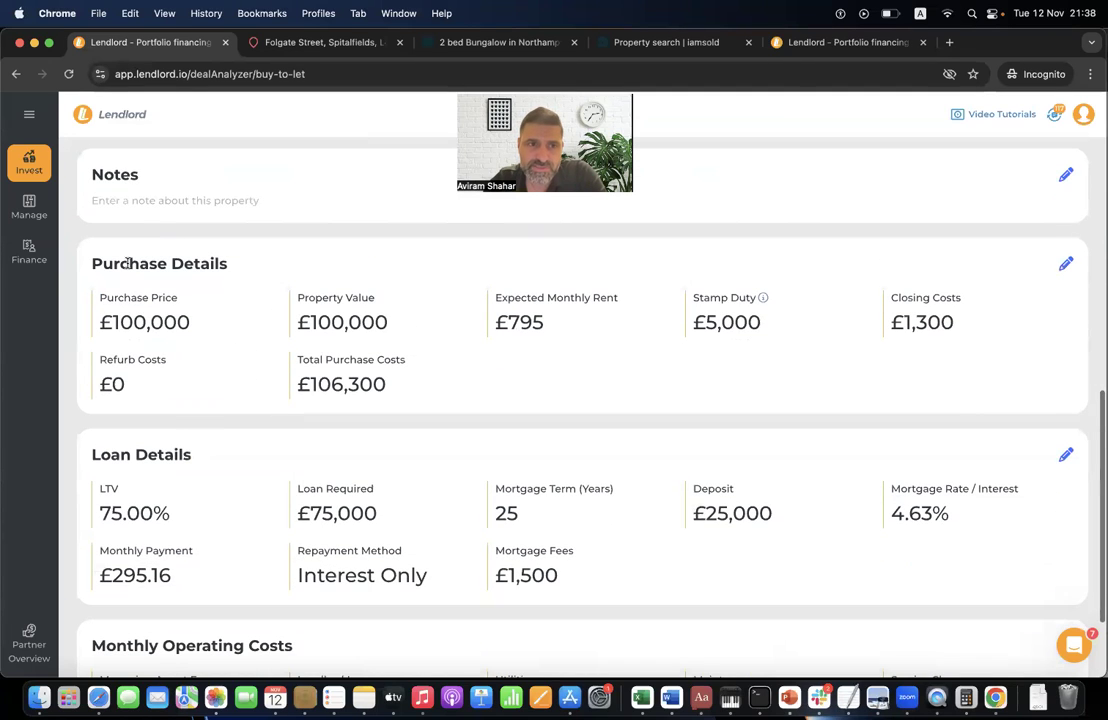
triple_click(140, 322)
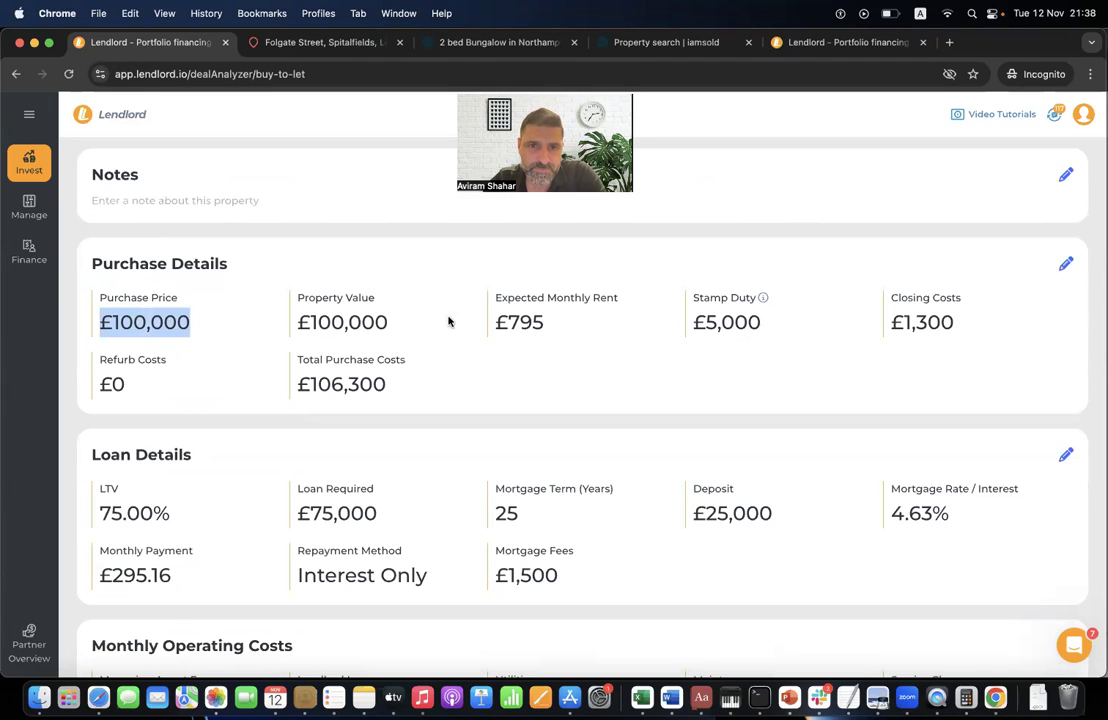
triple_click(520, 330)
left_click(545, 325)
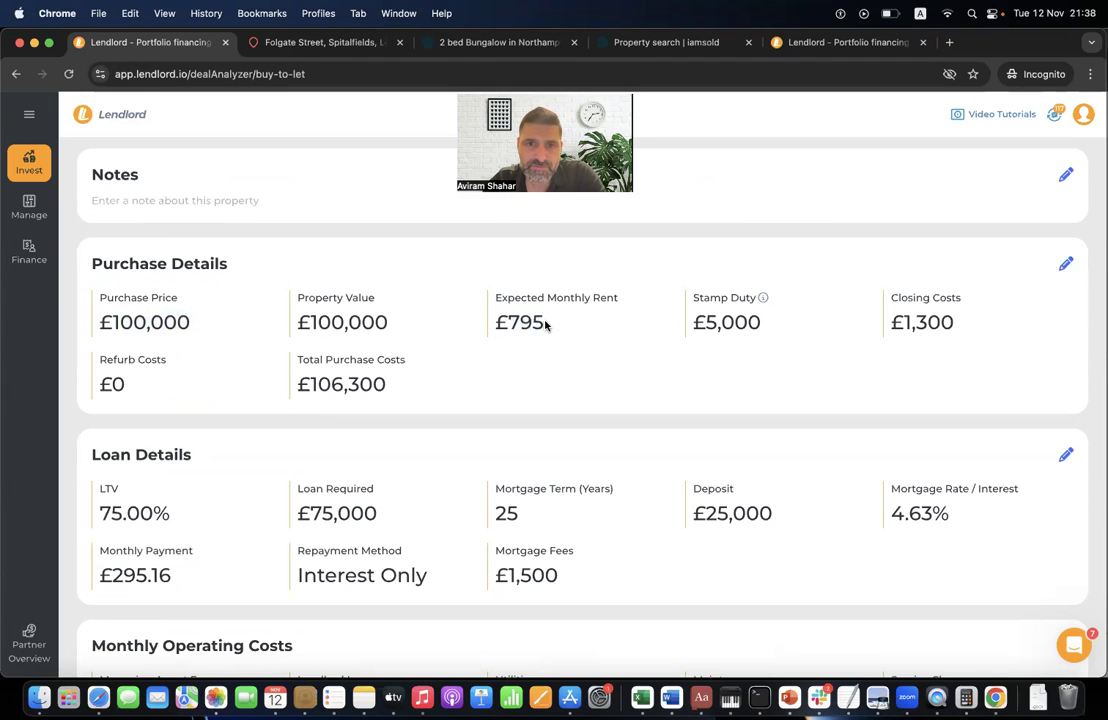
triple_click(712, 325)
left_click(712, 333)
triple_click(712, 325)
left_click(712, 331)
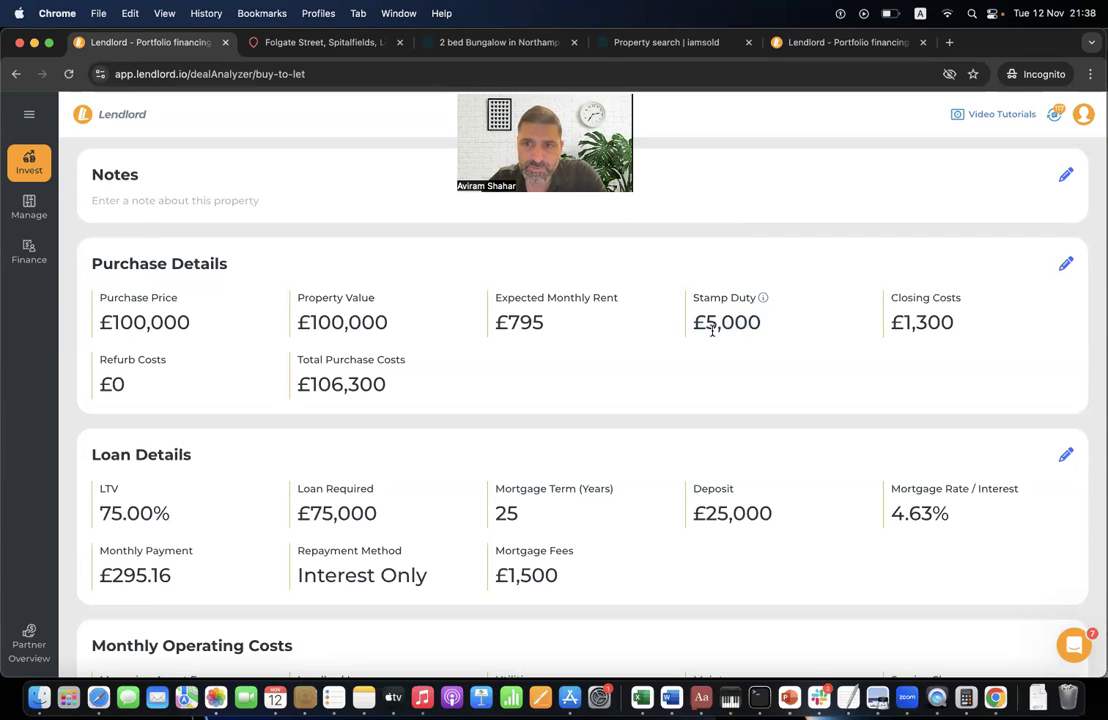
triple_click(906, 331)
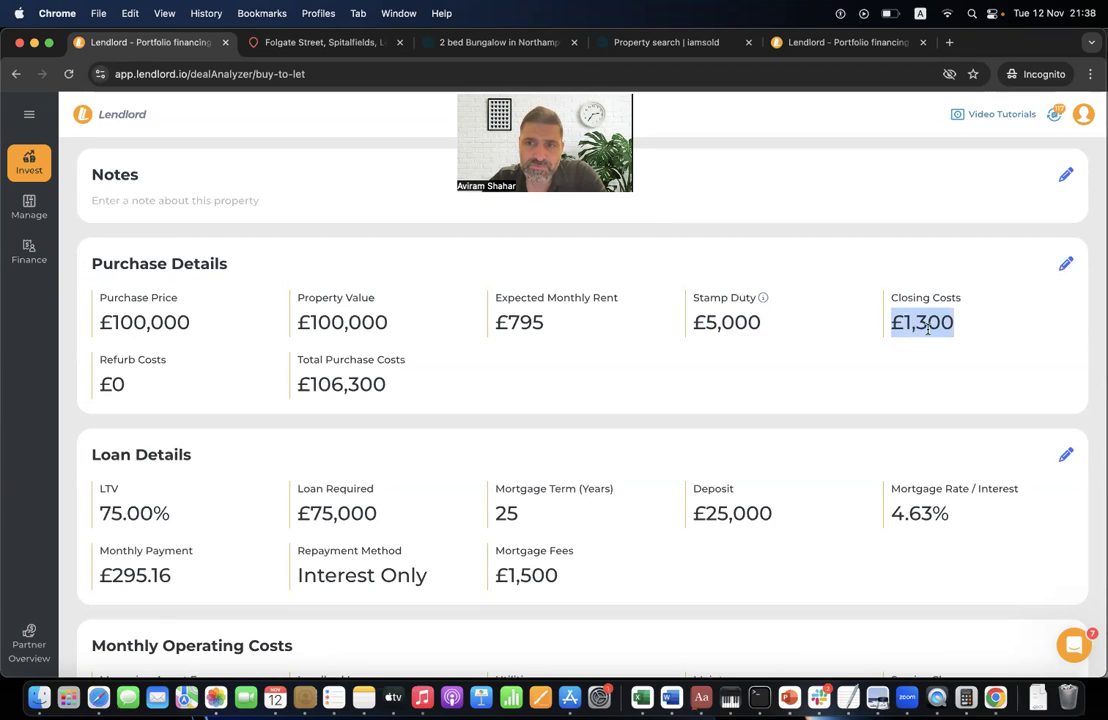
triple_click(119, 387)
left_click(177, 398)
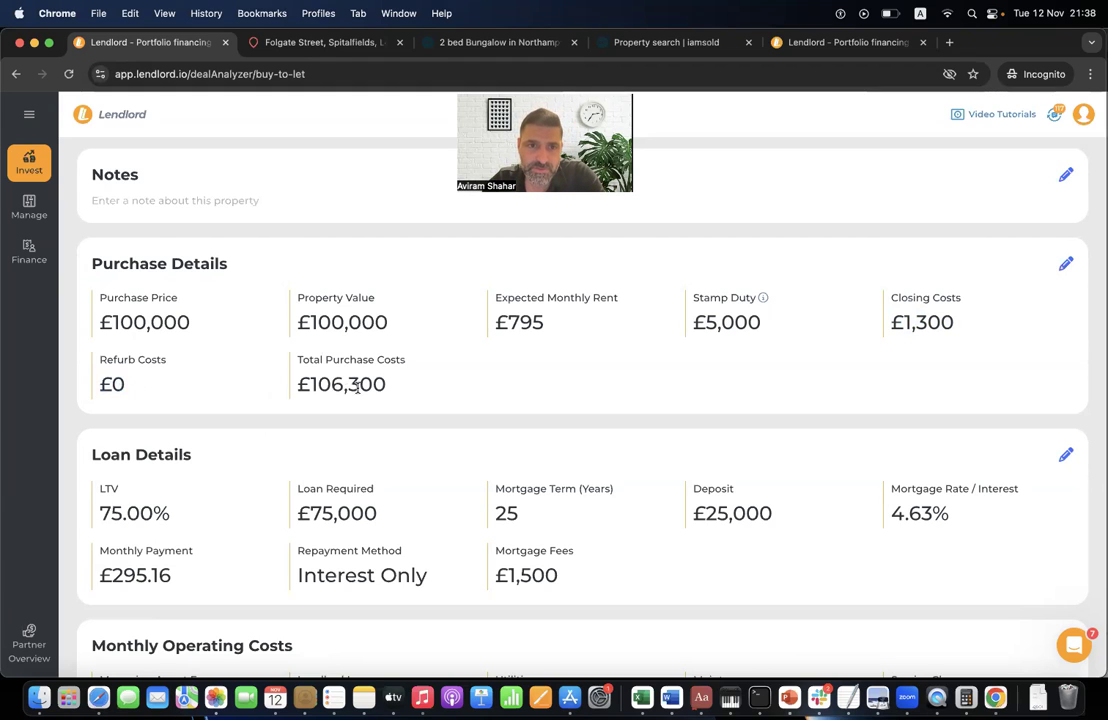
triple_click(400, 397)
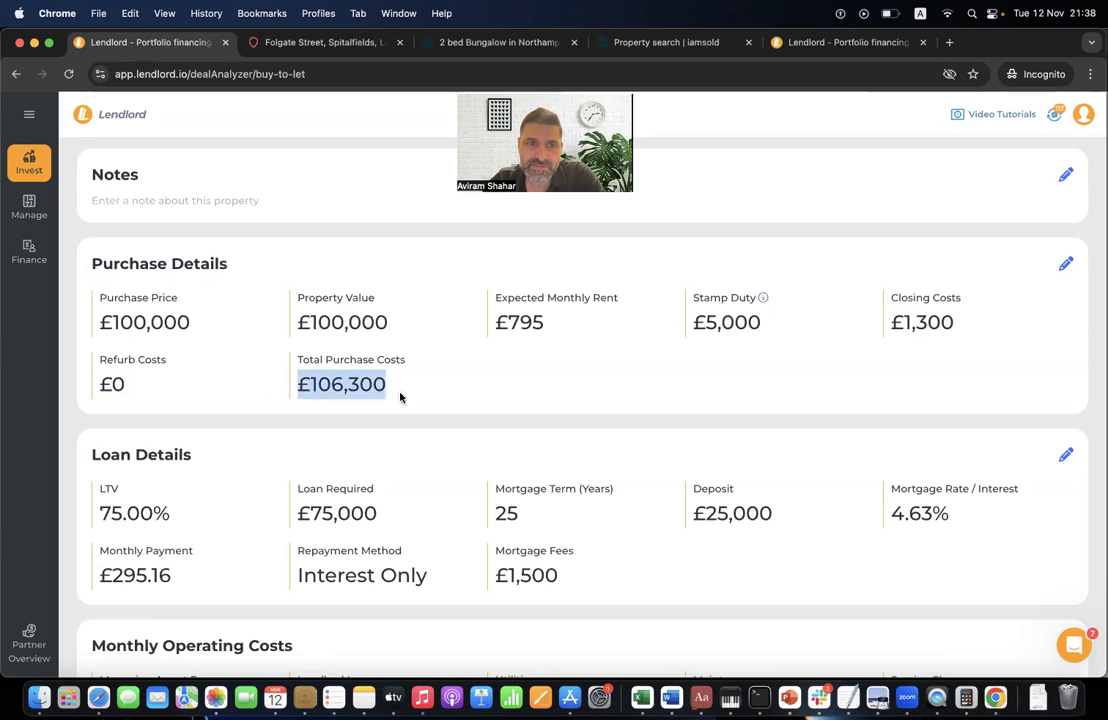
left_click(363, 360)
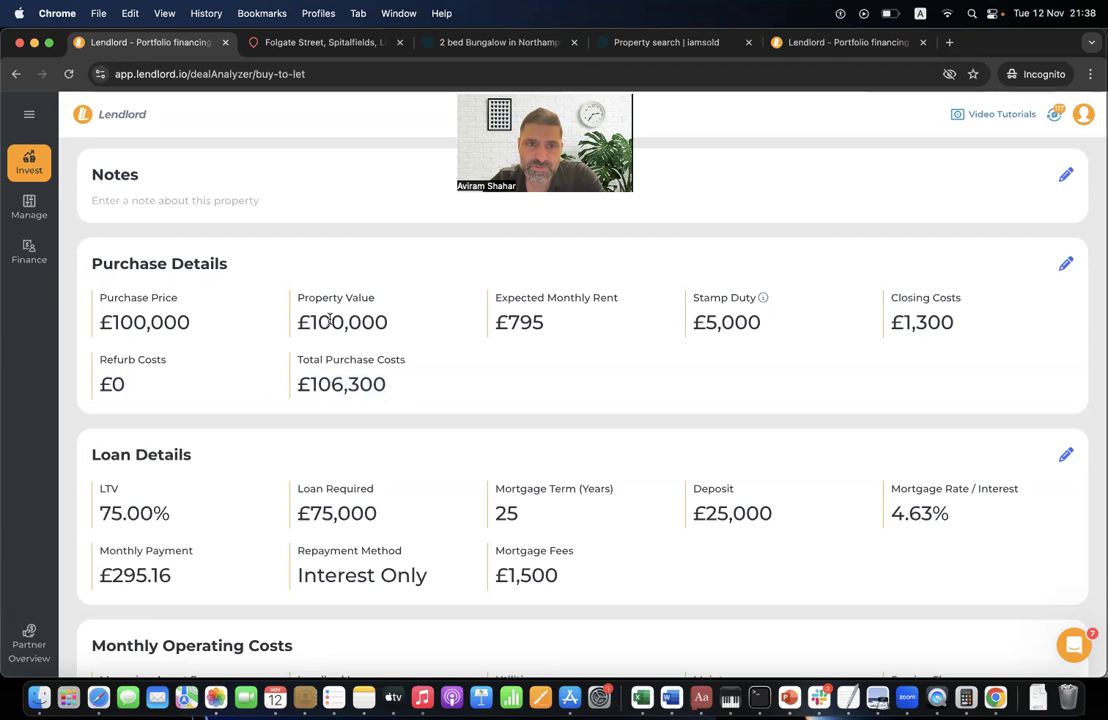
triple_click(330, 320)
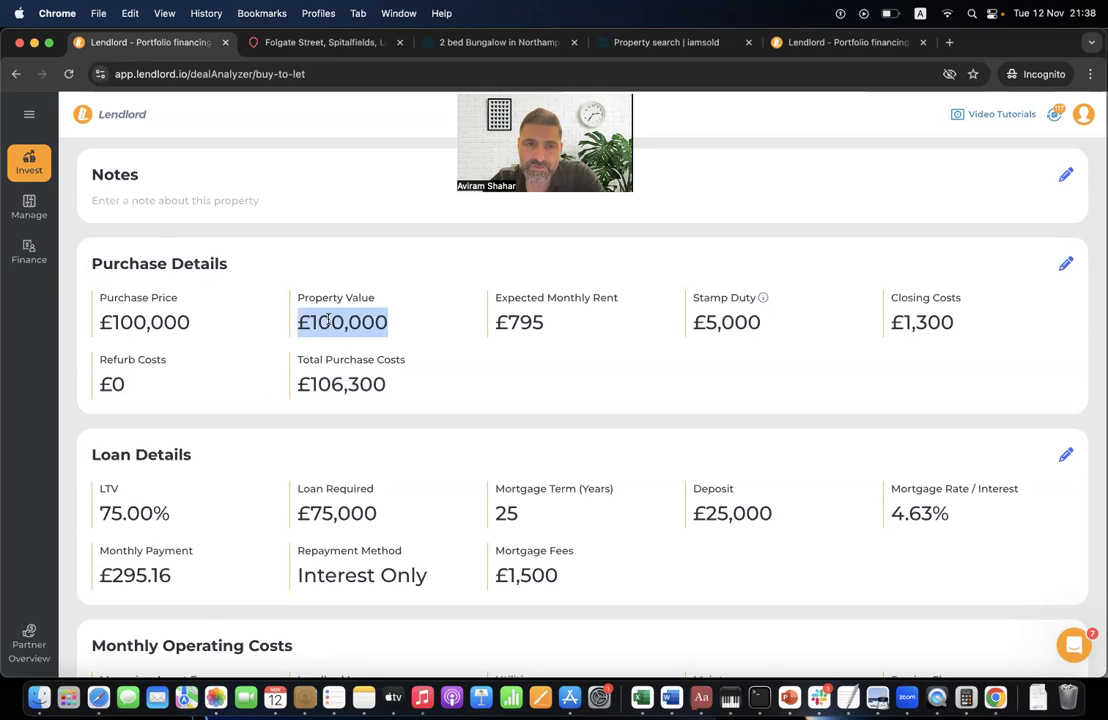
left_click(328, 320)
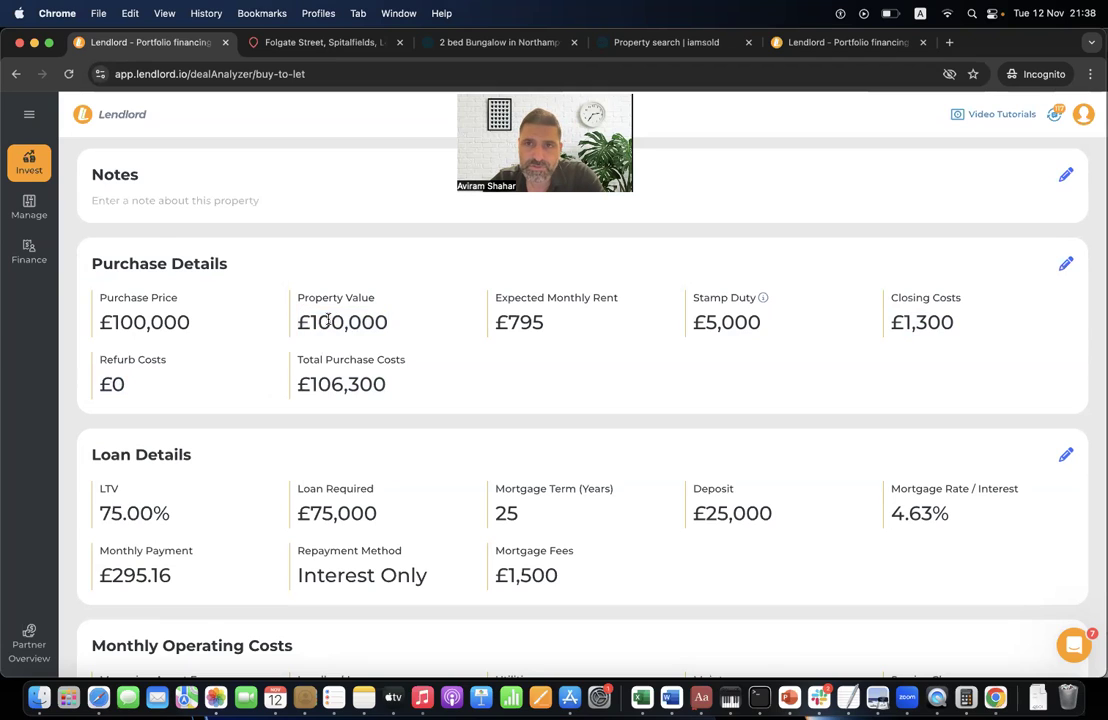
triple_click(199, 321)
triple_click(353, 322)
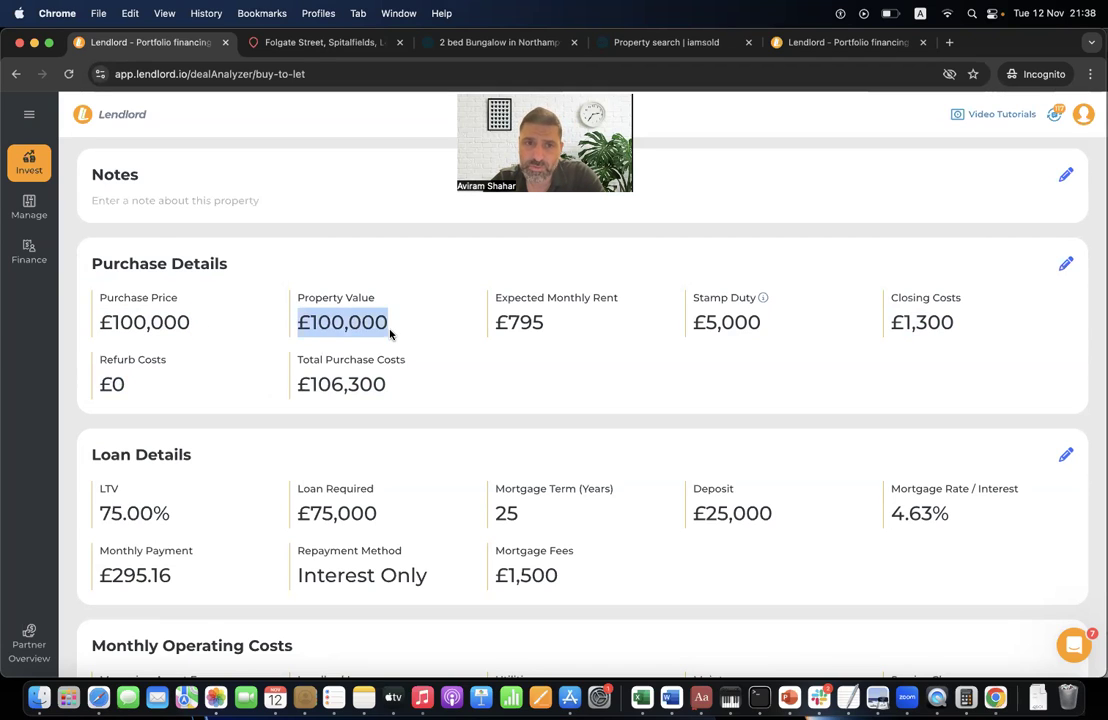
left_click(390, 334)
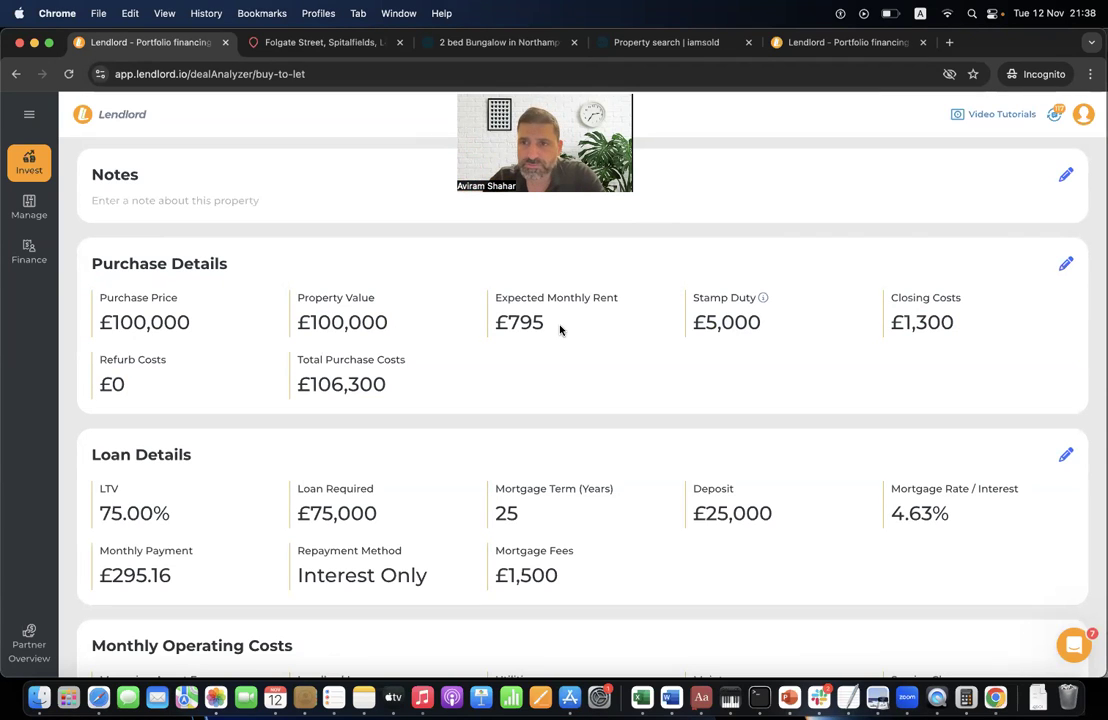
- Edit the purchase details, changing Property Value from £100,000 to £110,000
left_click(1065, 266)
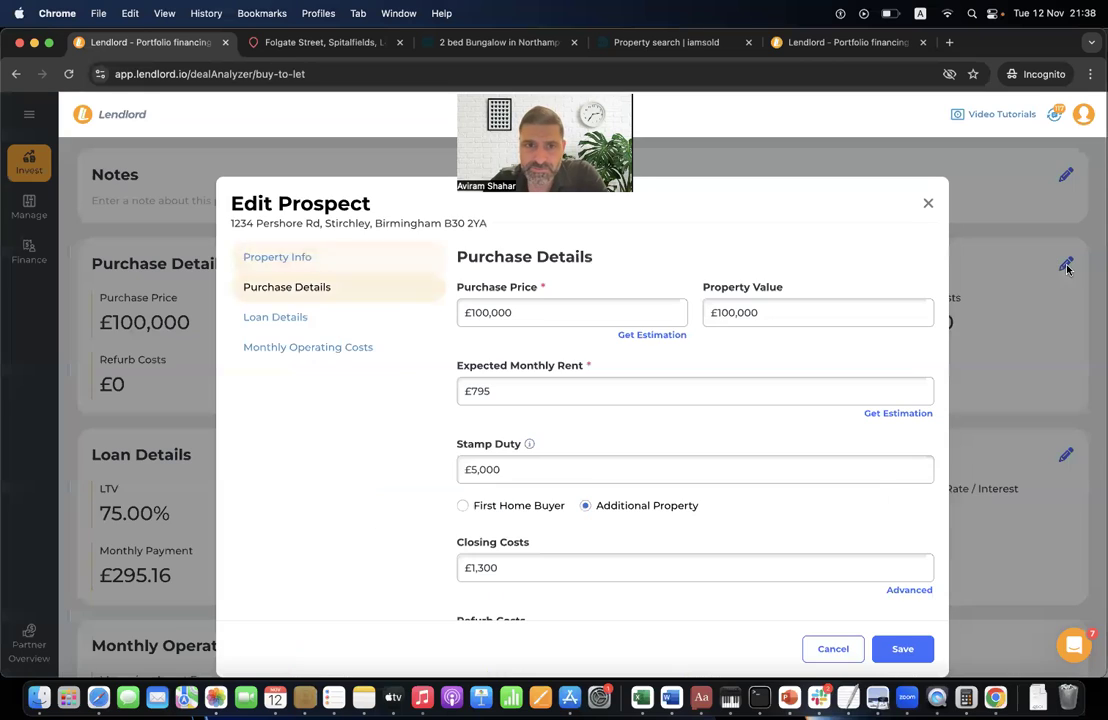
left_click(721, 313)
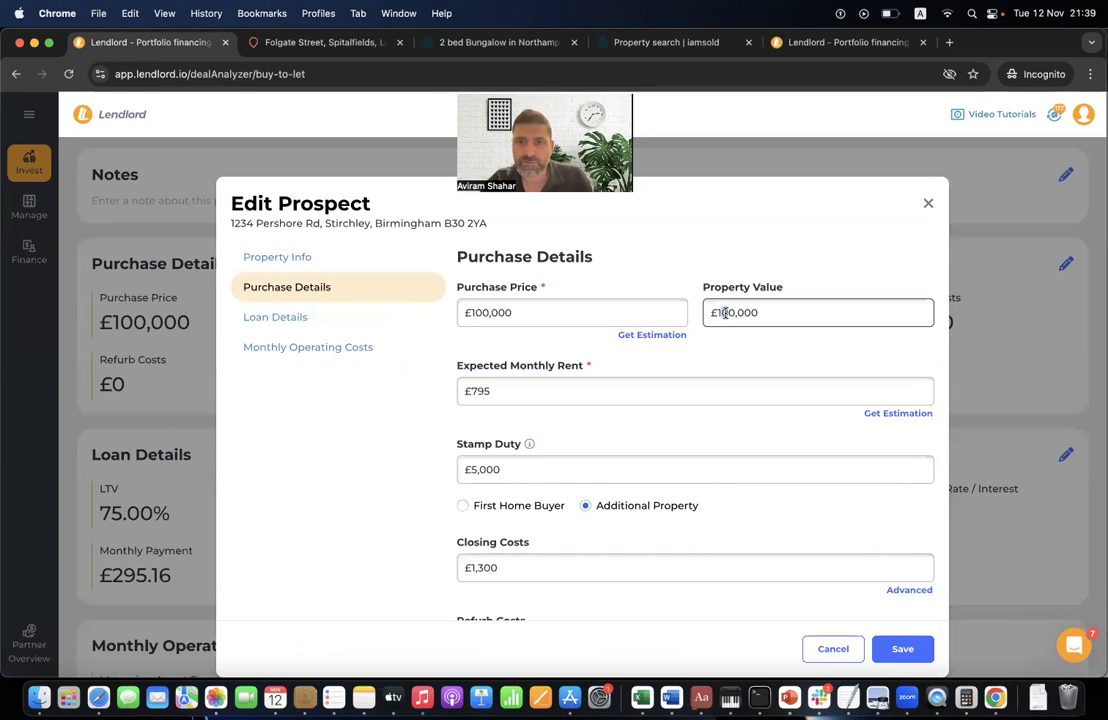
type("1")
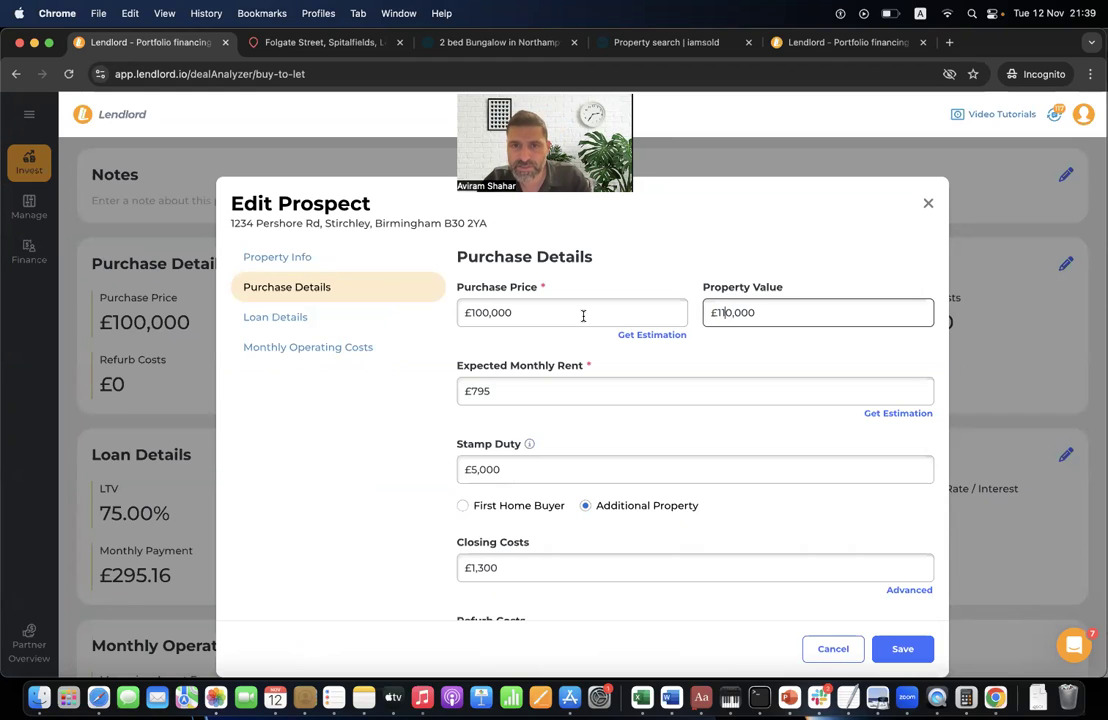
left_click(583, 316)
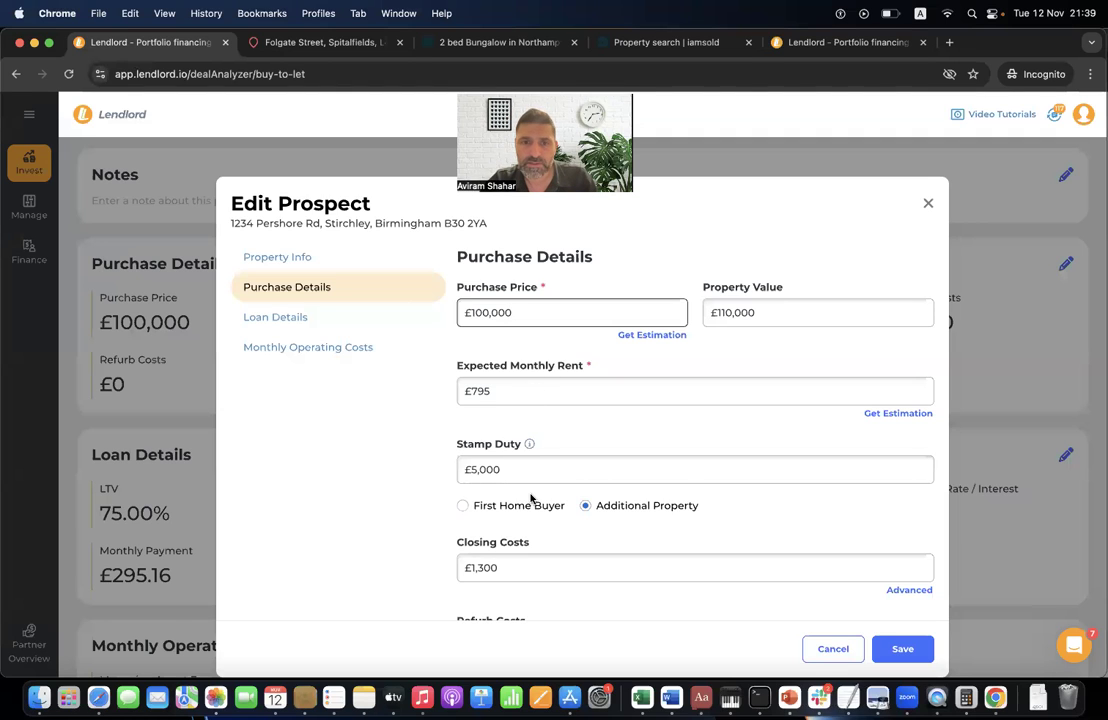
scroll(531, 497, "down", 2)
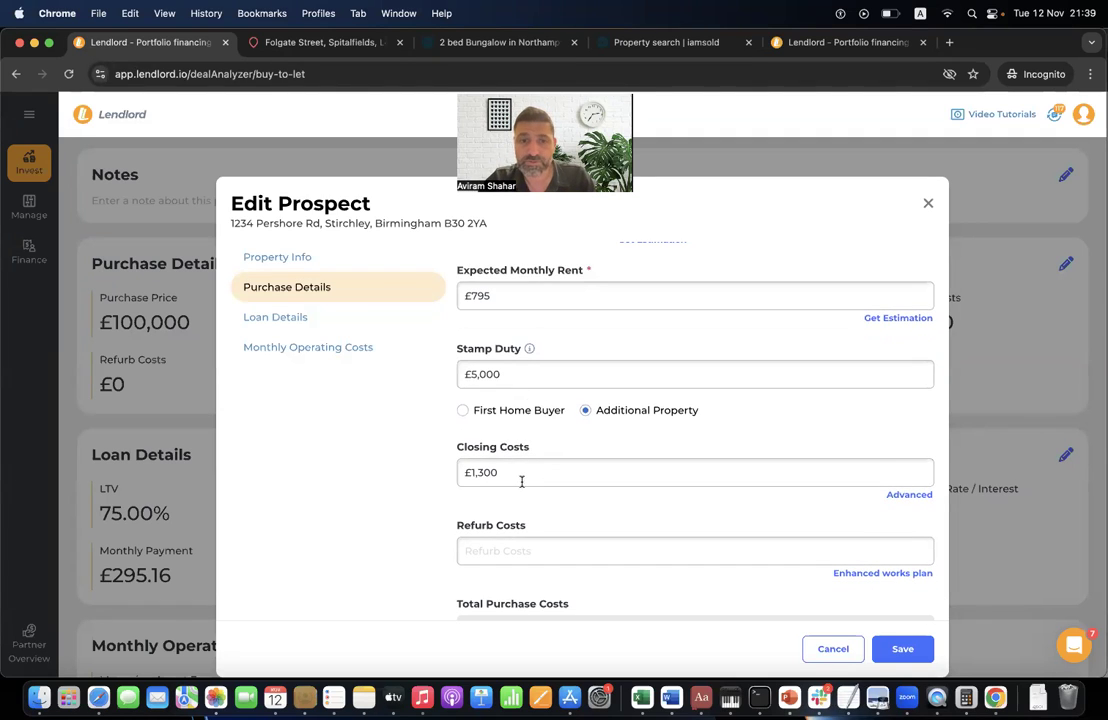
- In the Advanced closing costs breakdown, enter Legal Fees 1200 and Agent Fee 1,000, then save
left_click(909, 495)
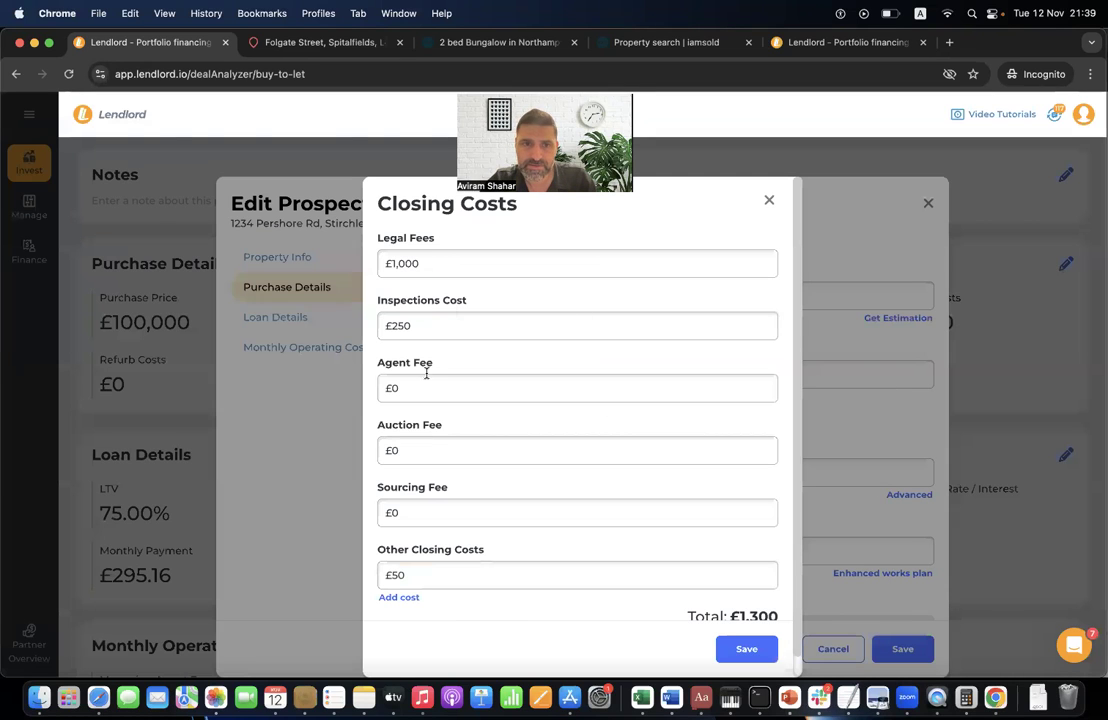
left_click(435, 265)
double_click(435, 265)
type("1200")
left_click(428, 388)
double_click(428, 388)
type("1,000")
left_click(409, 450)
scroll(391, 539, "down", 1)
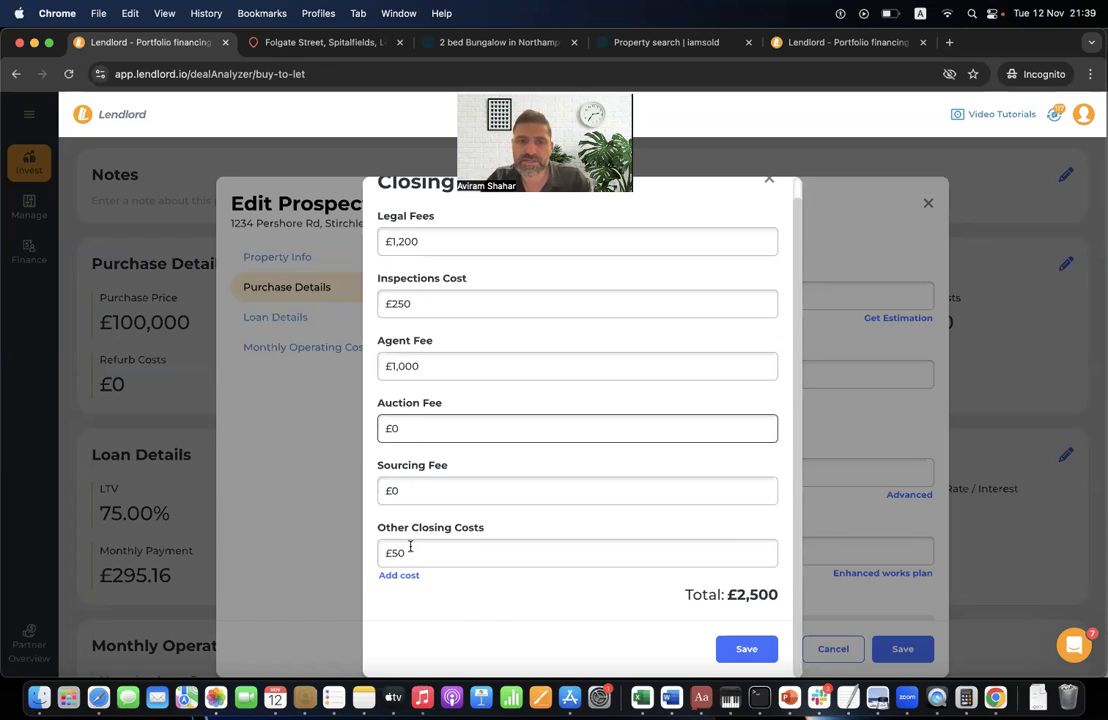
scroll(590, 410, "up", 1)
scroll(603, 462, "down", 1)
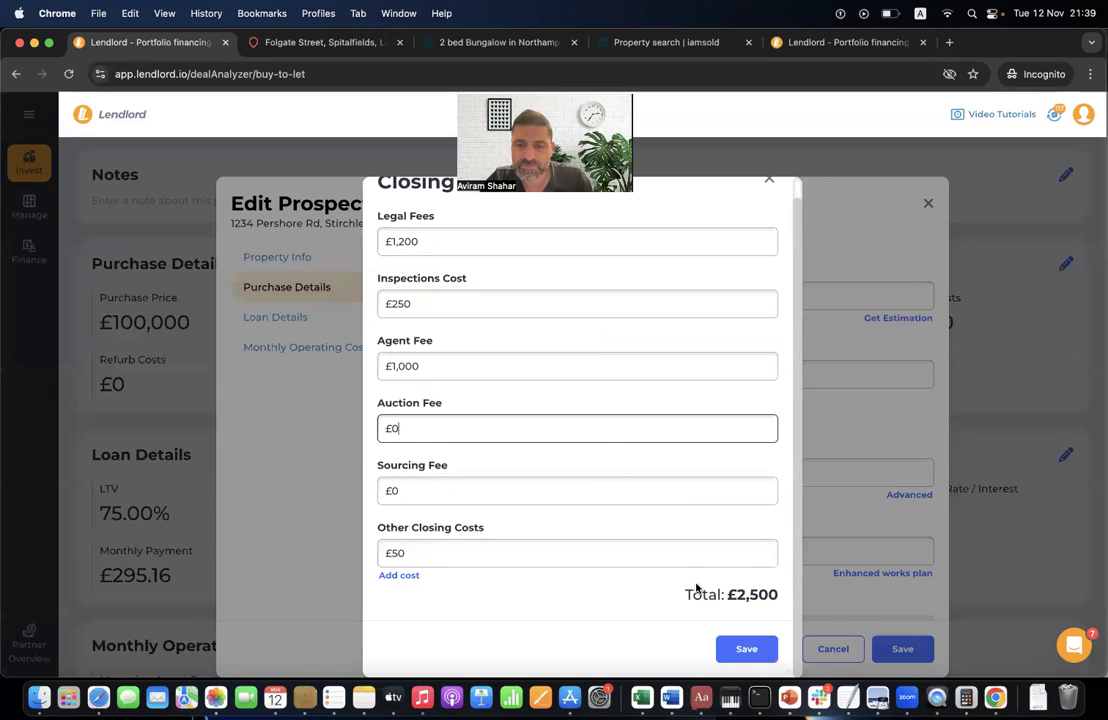
left_click(747, 650)
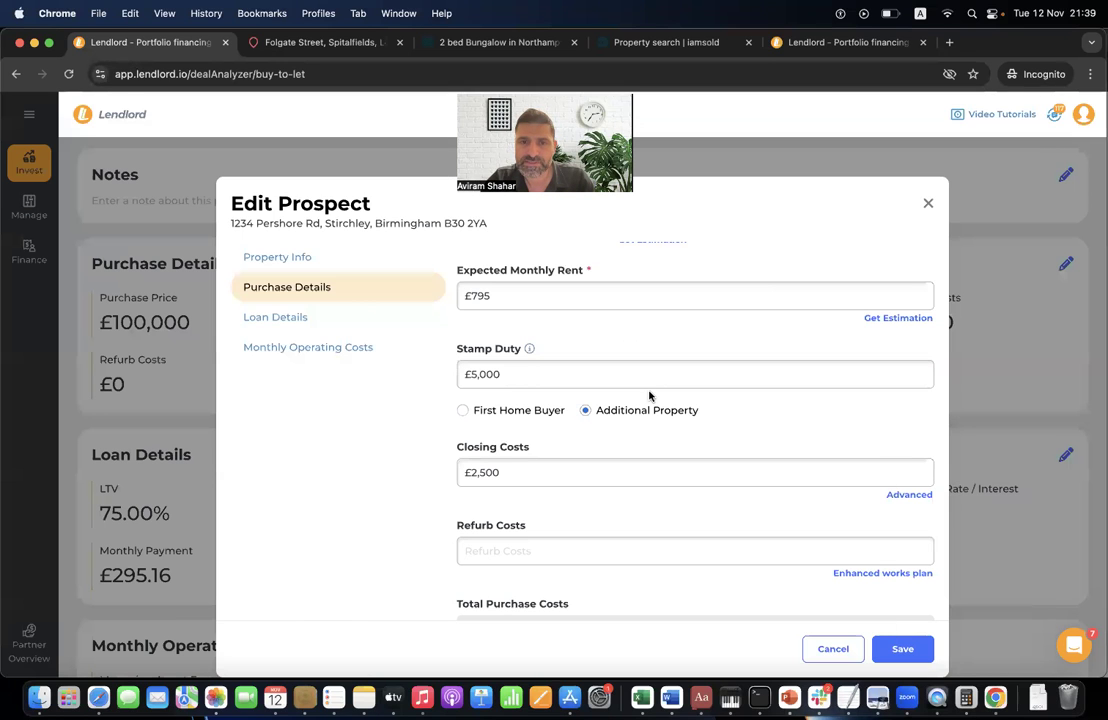
- Save the prospect and review the Purchase and Loan Details and 4.63% mortgage rate
left_click(903, 649)
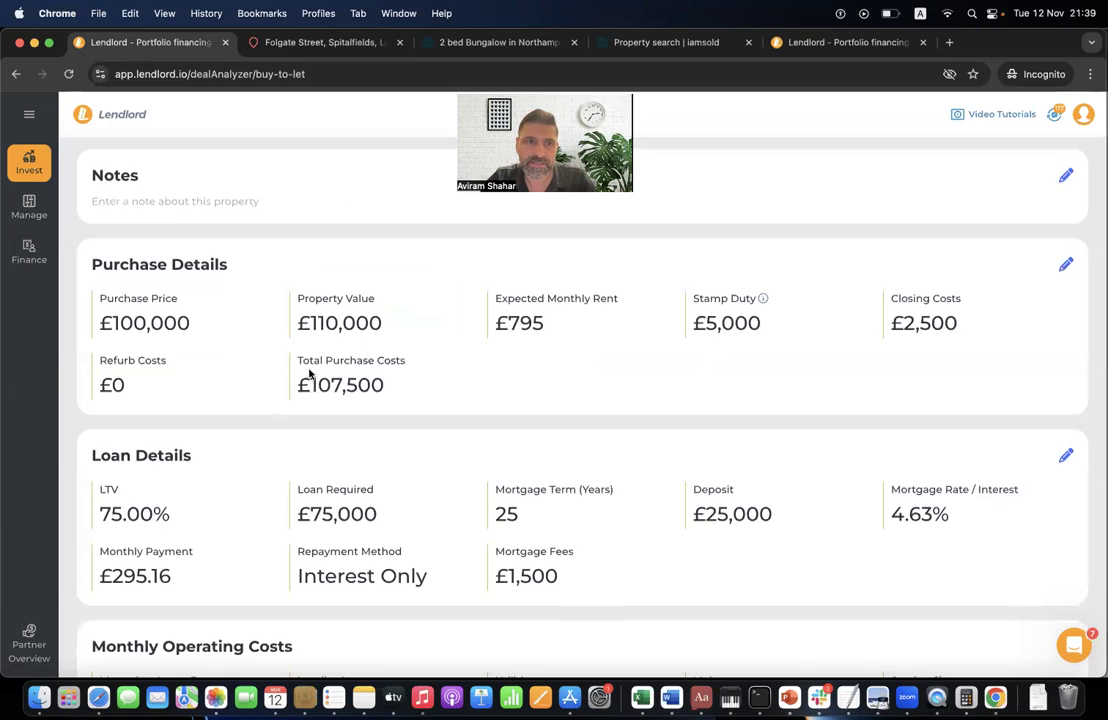
scroll(310, 378, "up", 5)
scroll(293, 491, "down", 4)
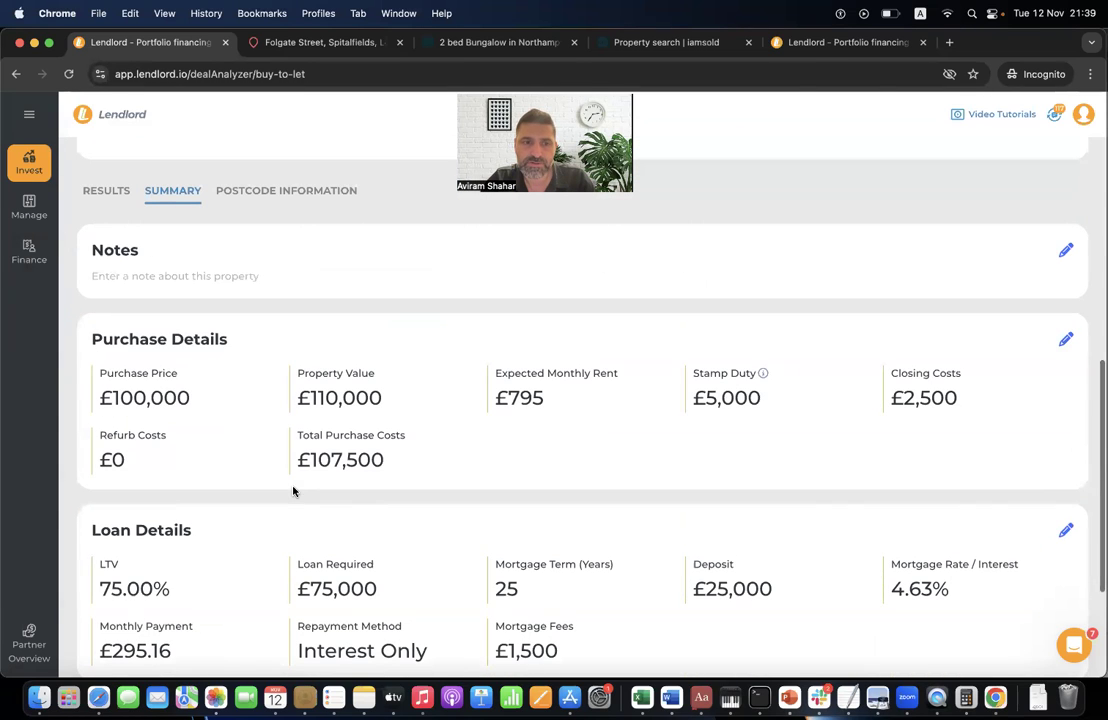
triple_click(196, 340)
double_click(165, 530)
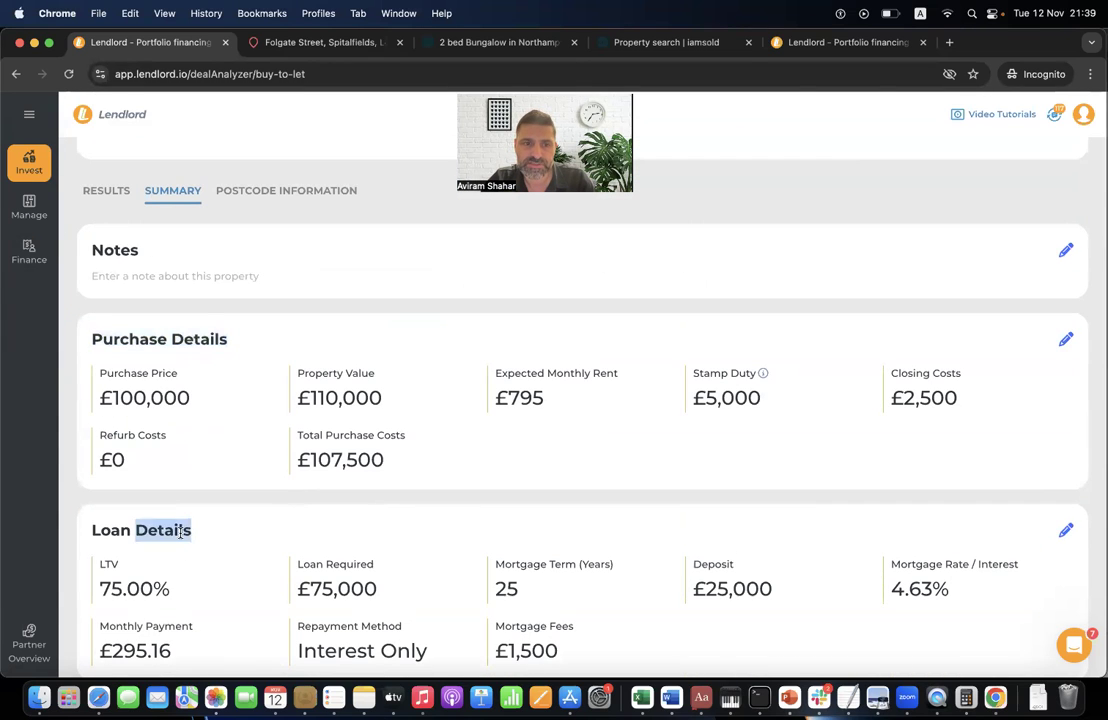
scroll(290, 527, "down", 3)
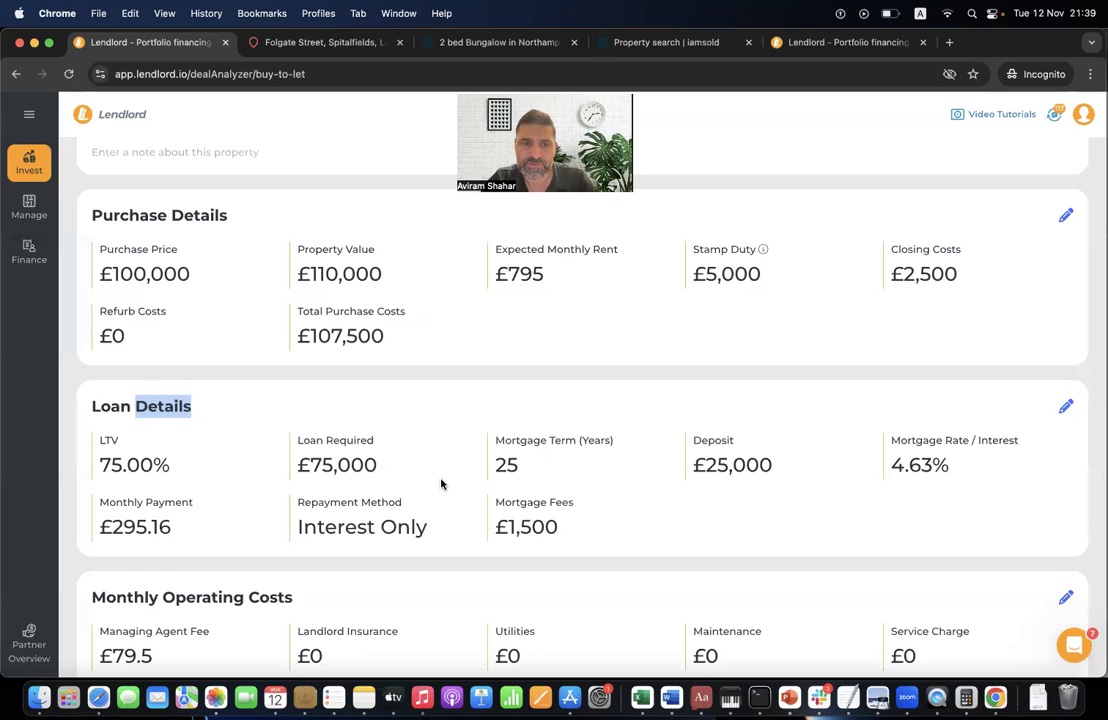
triple_click(914, 472)
left_click(932, 470)
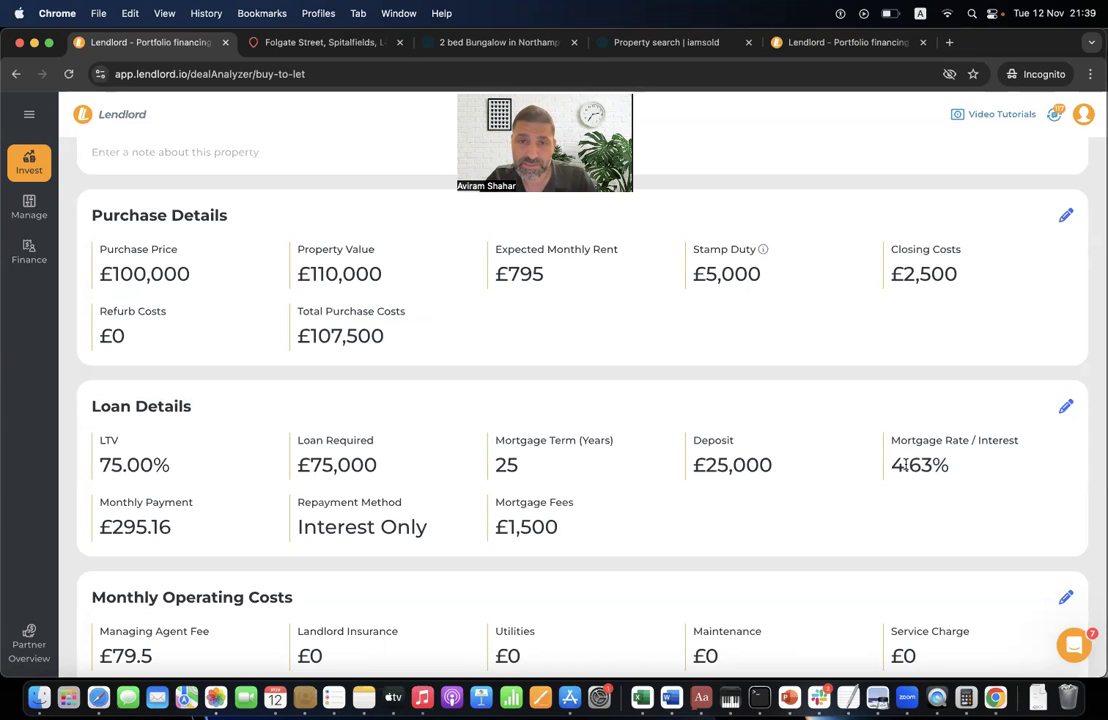
scroll(870, 502, "up", 2)
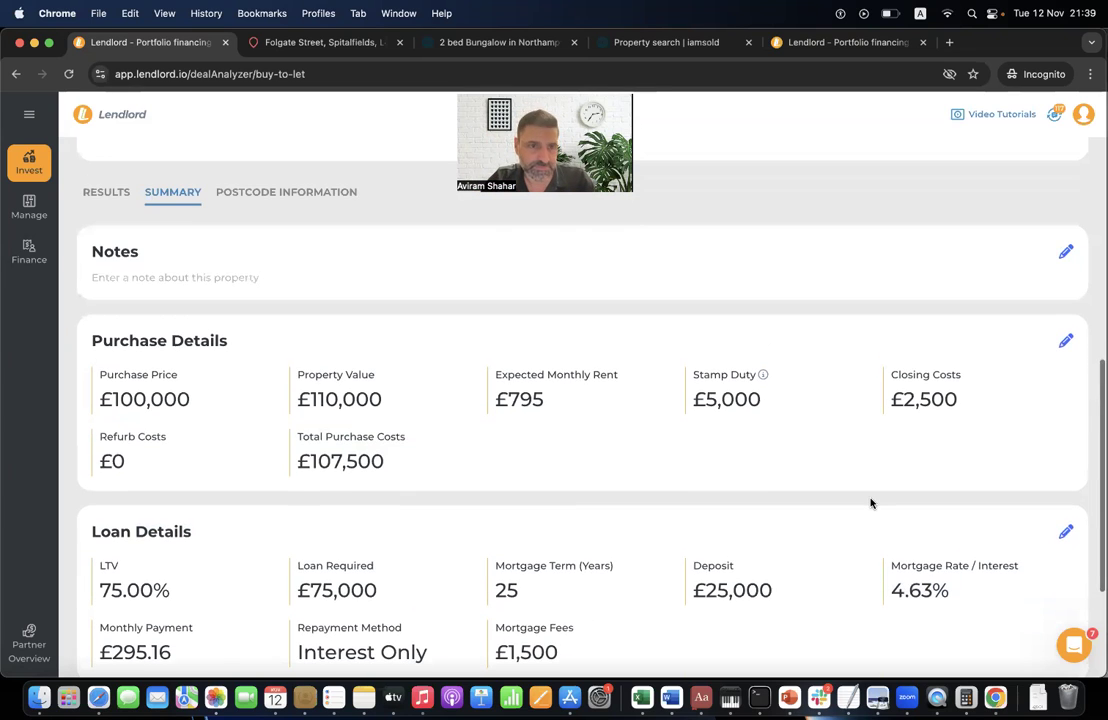
scroll(870, 502, "down", 3)
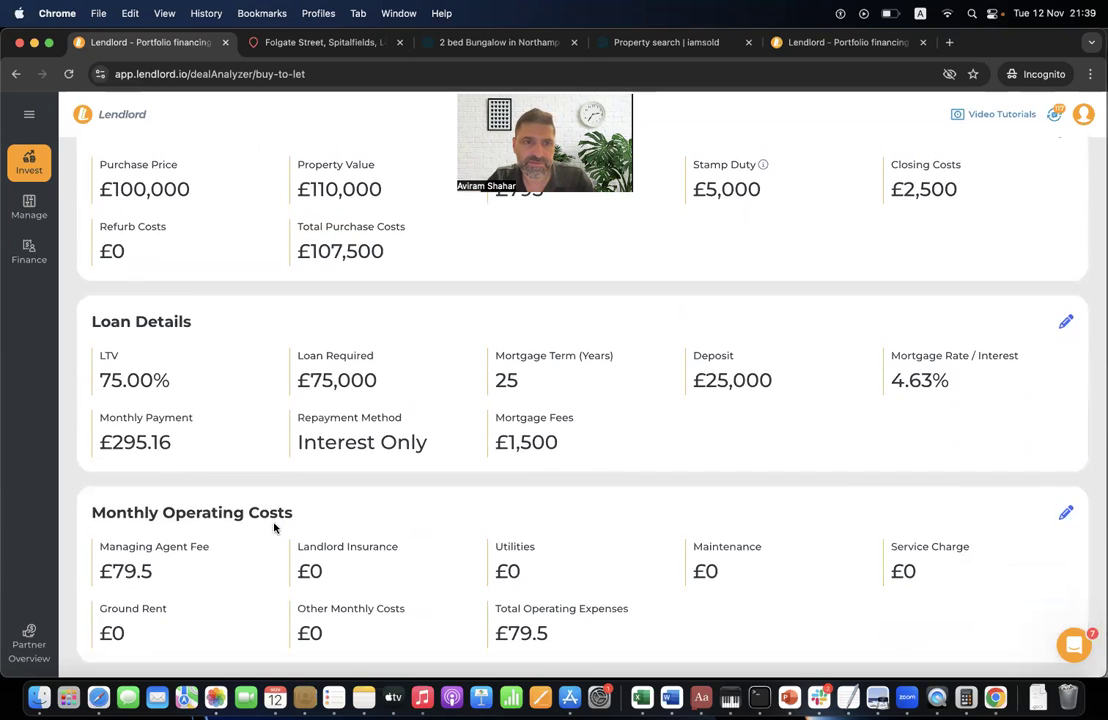
scroll(294, 524, "up", 5)
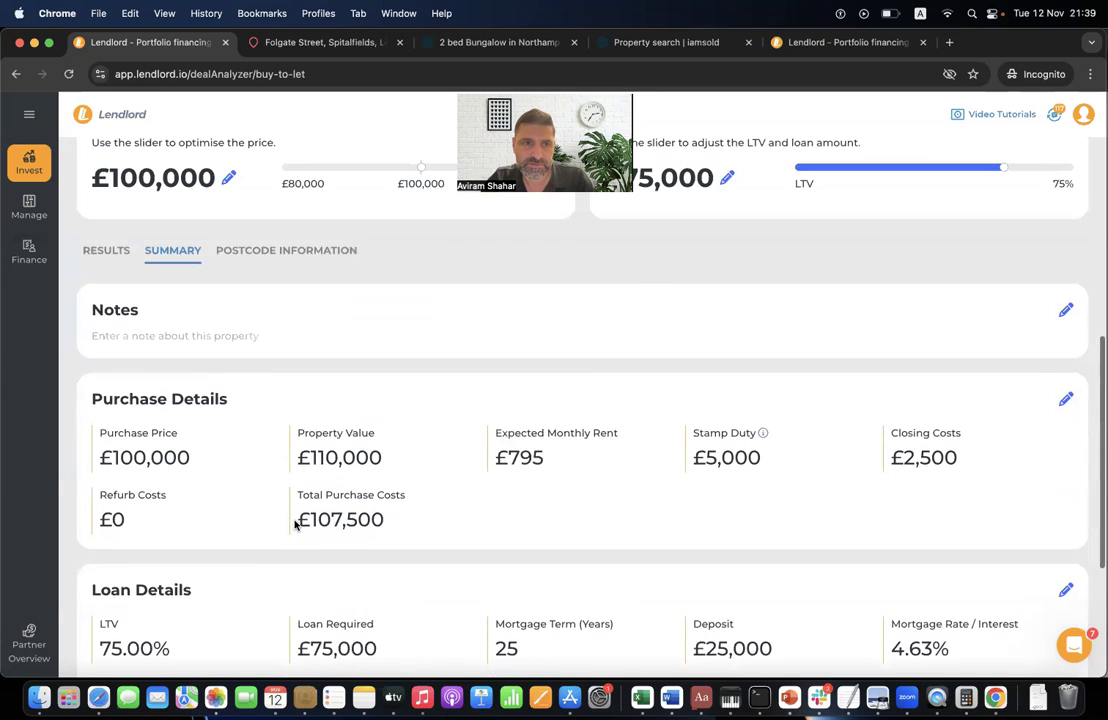
left_click(108, 370)
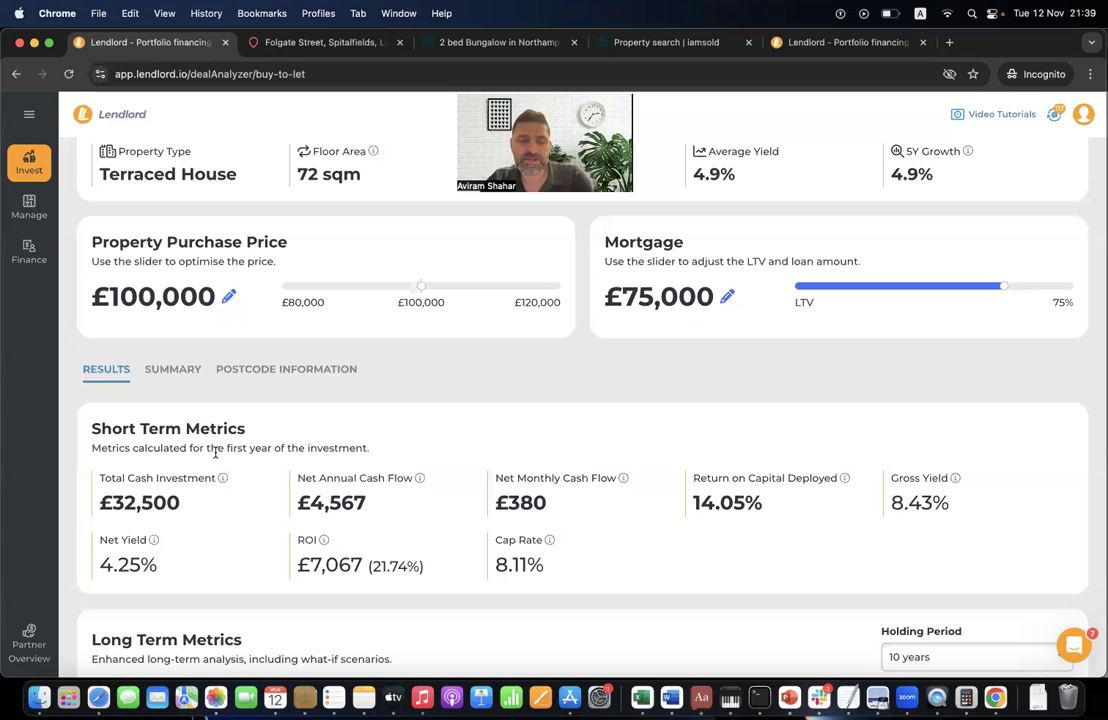
scroll(215, 452, "down", 1)
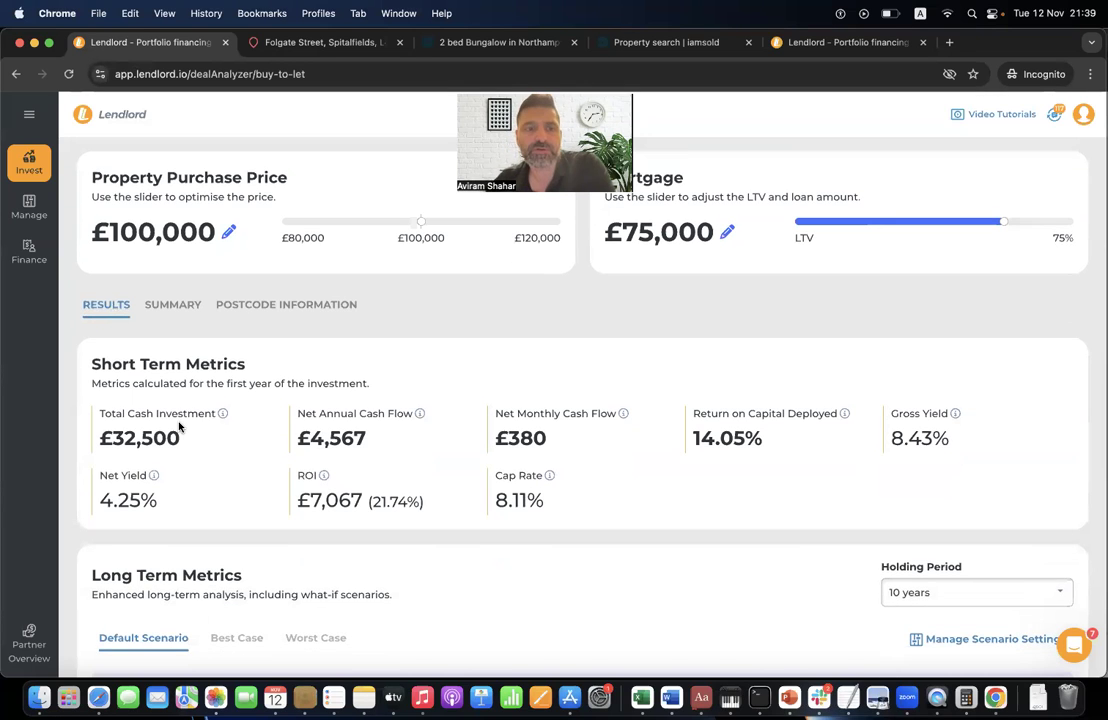
mouse_move(224, 416)
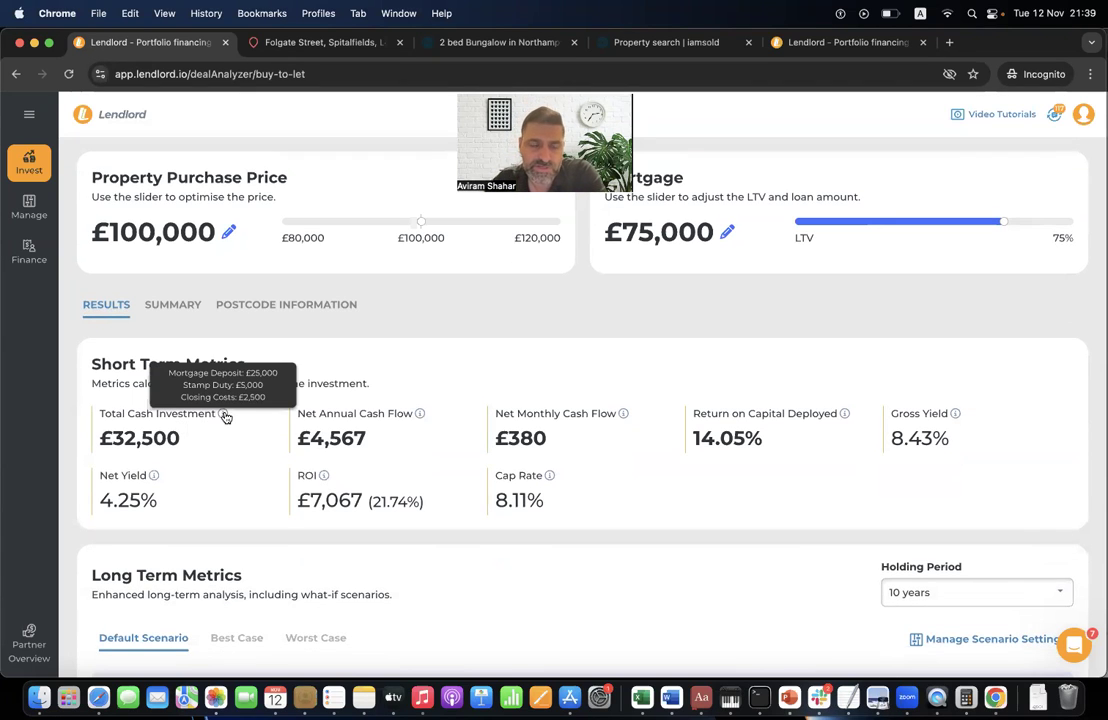
triple_click(370, 416)
left_click(370, 446)
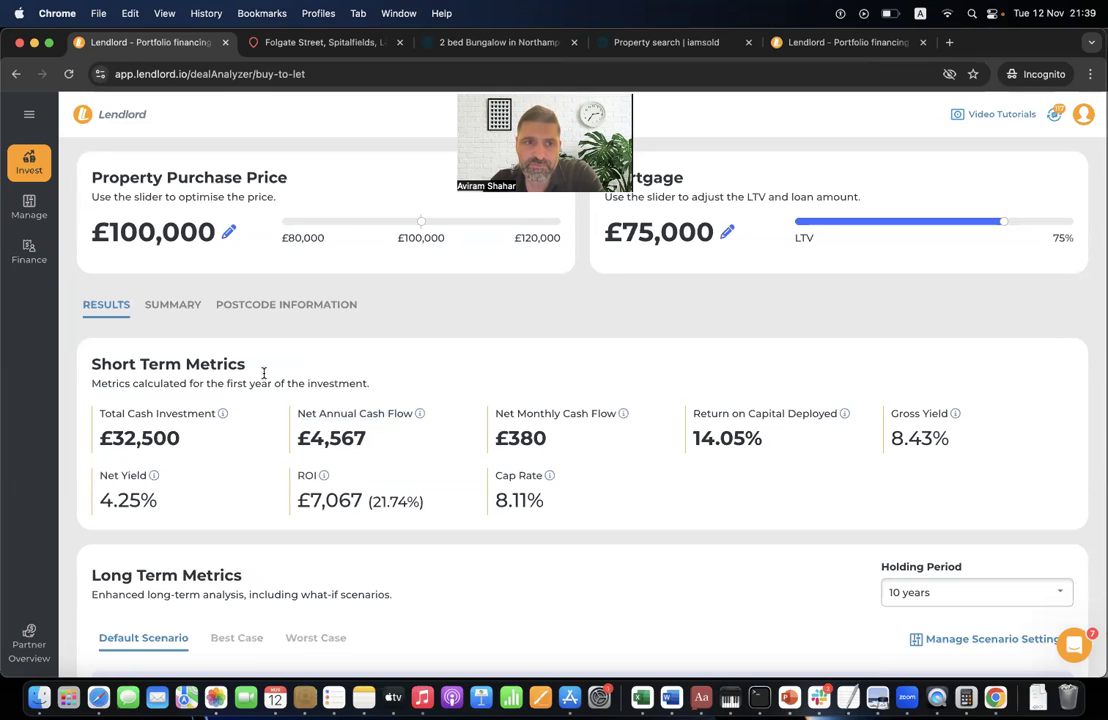
scroll(196, 350, "down", 2)
triple_click(192, 296)
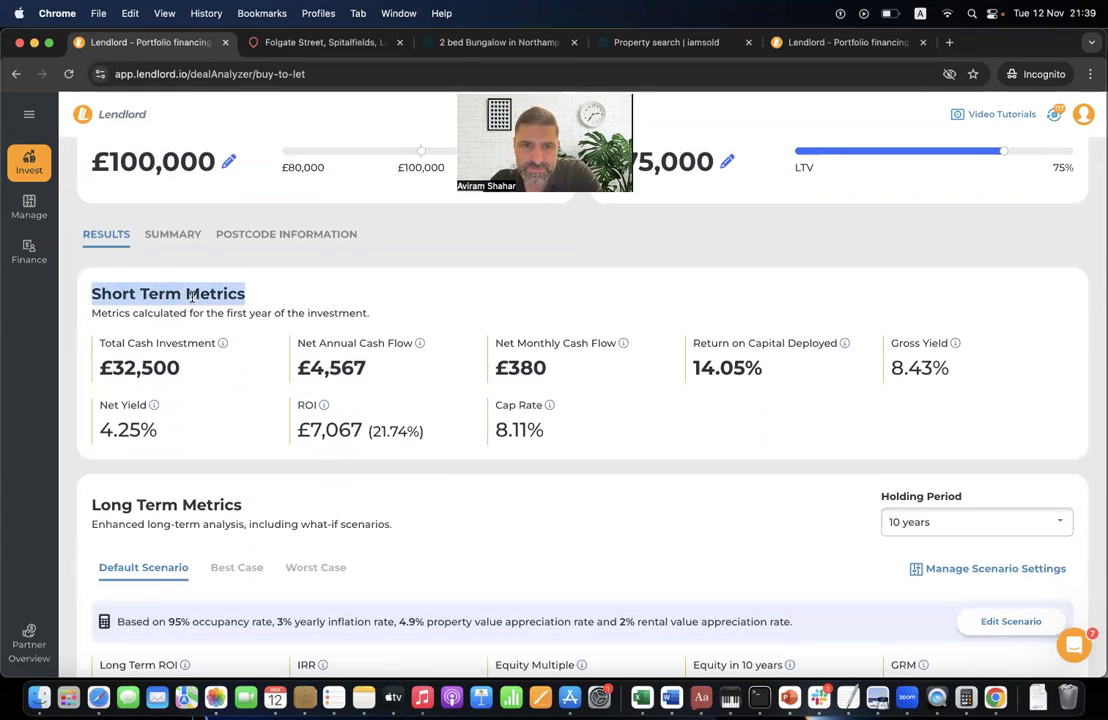
left_click(422, 302)
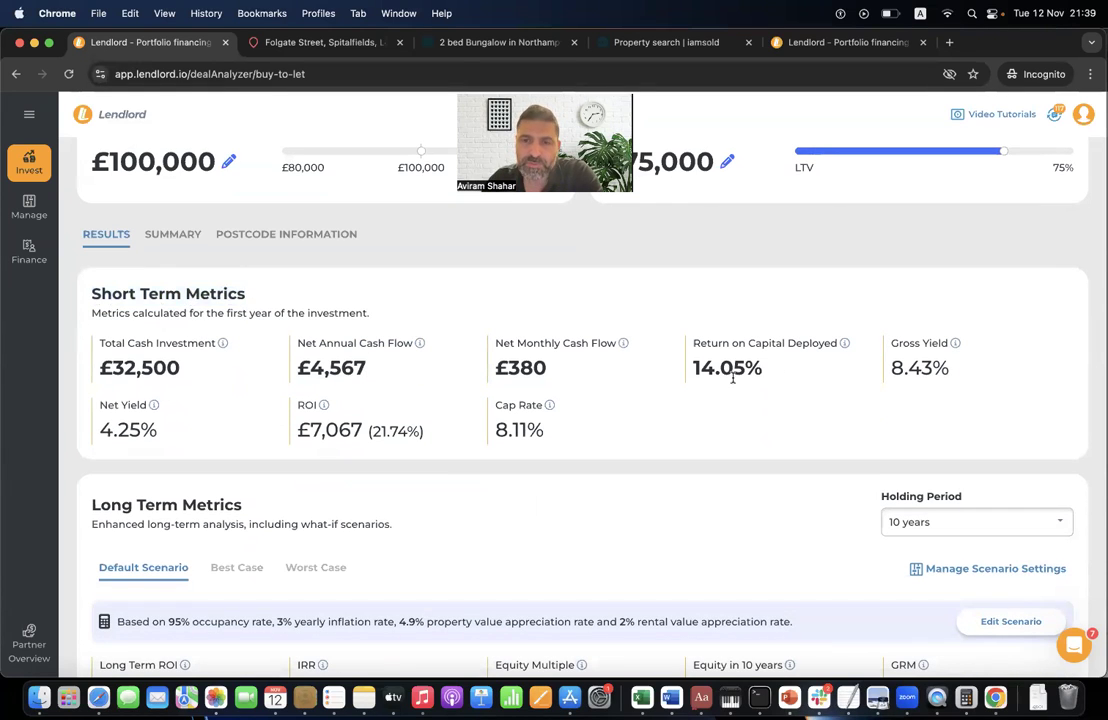
mouse_move(845, 349)
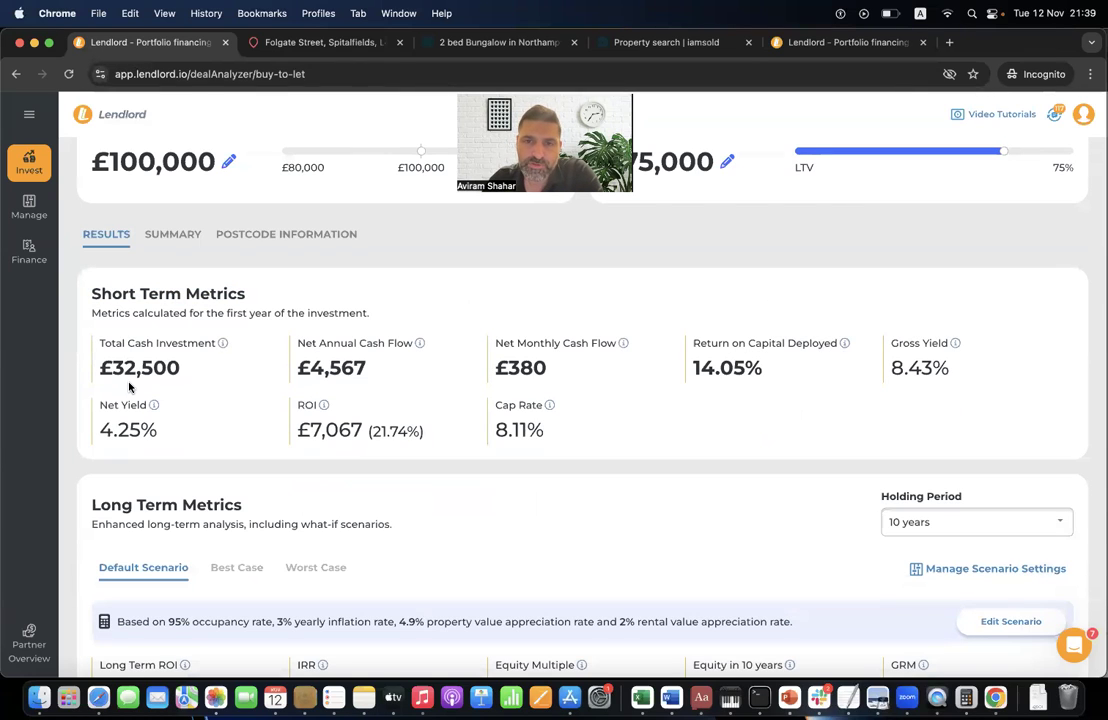
double_click(720, 374)
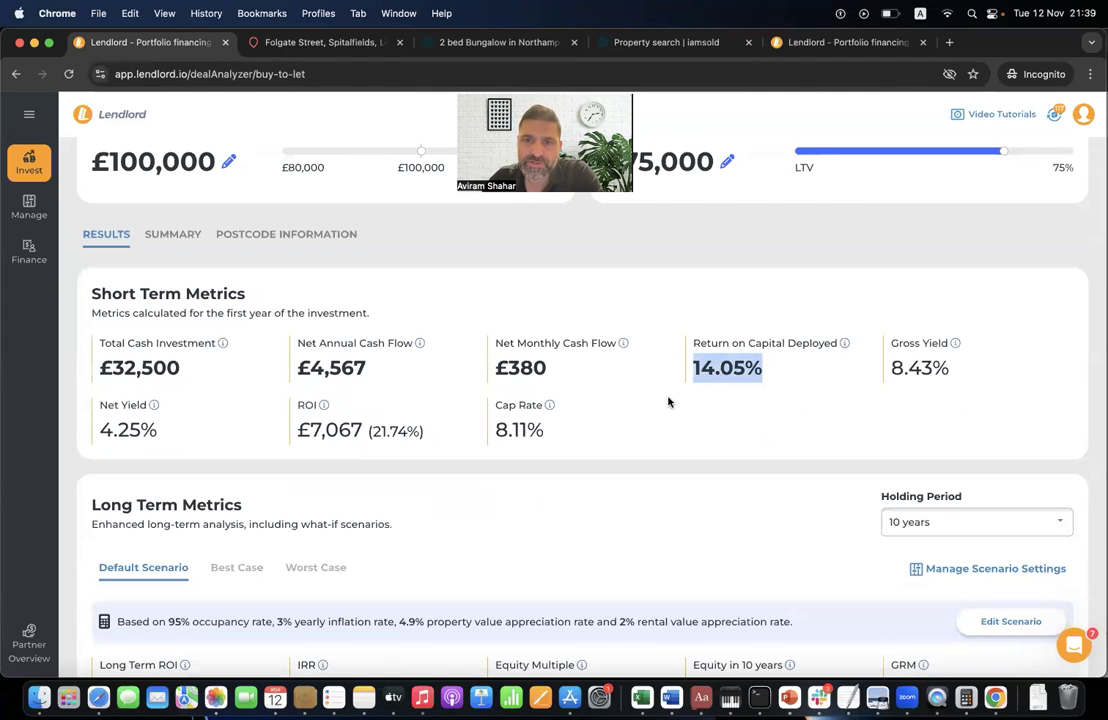
left_click(724, 367)
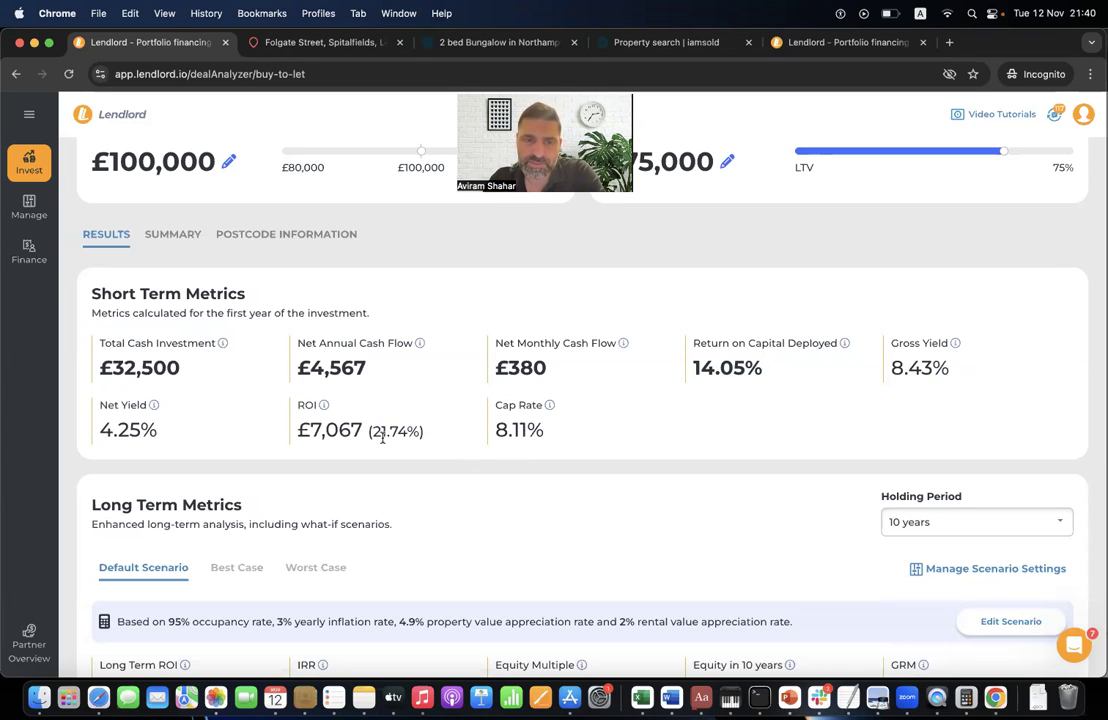
scroll(382, 437, "down", 5)
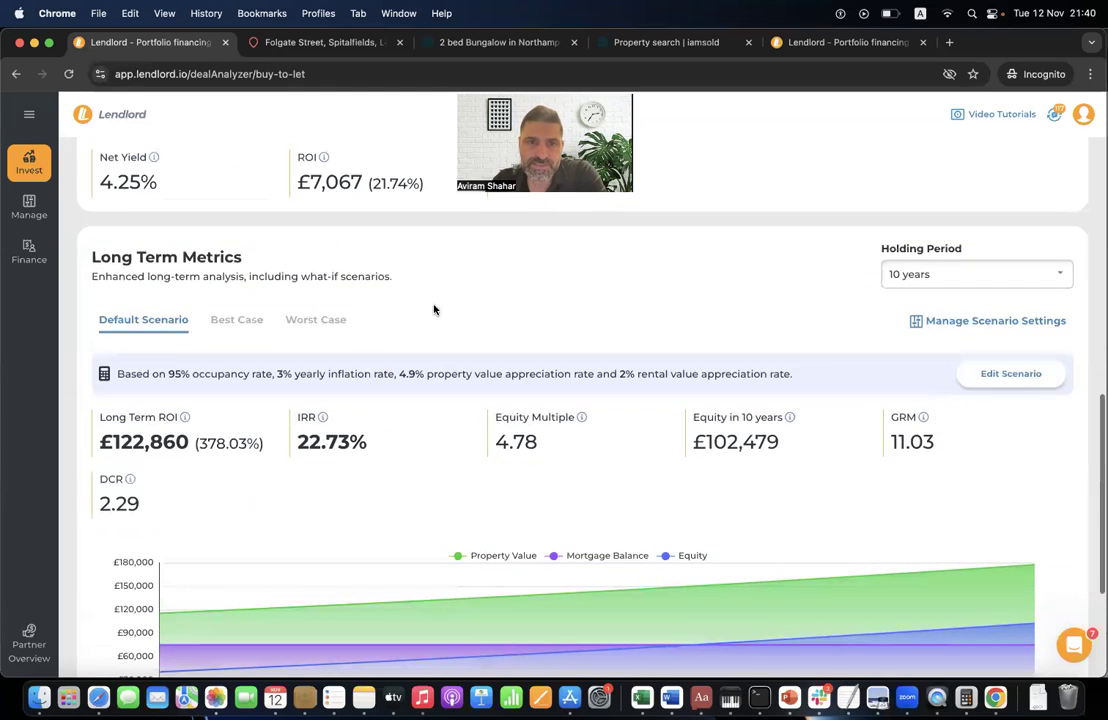
left_click(948, 275)
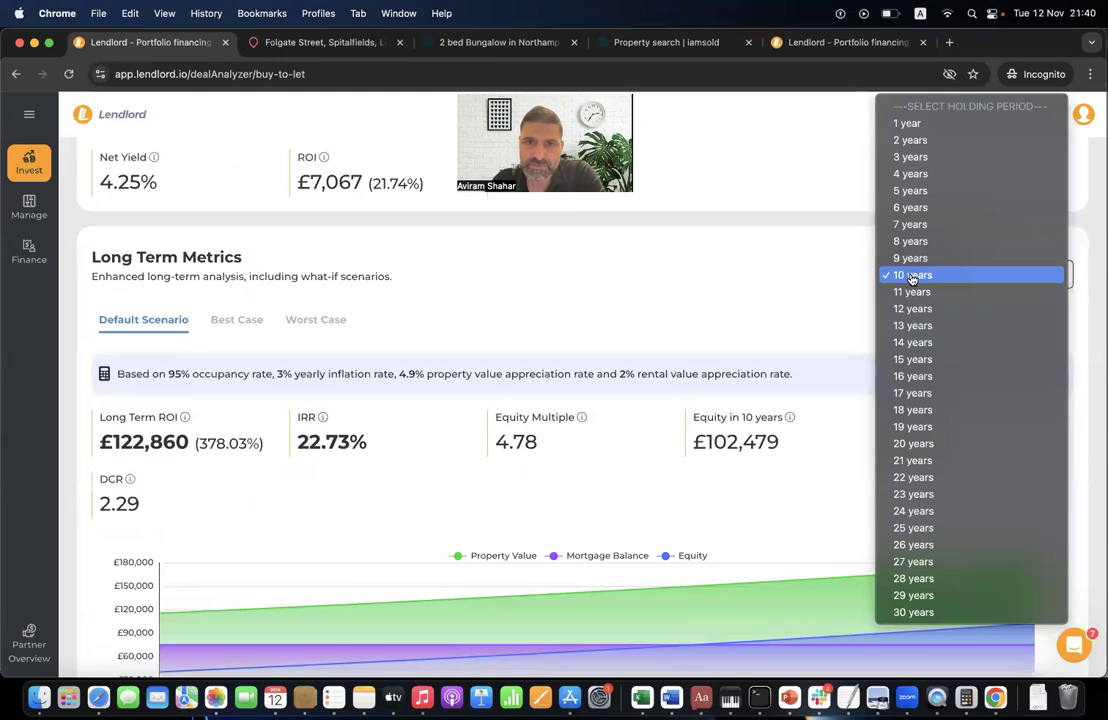
left_click(905, 359)
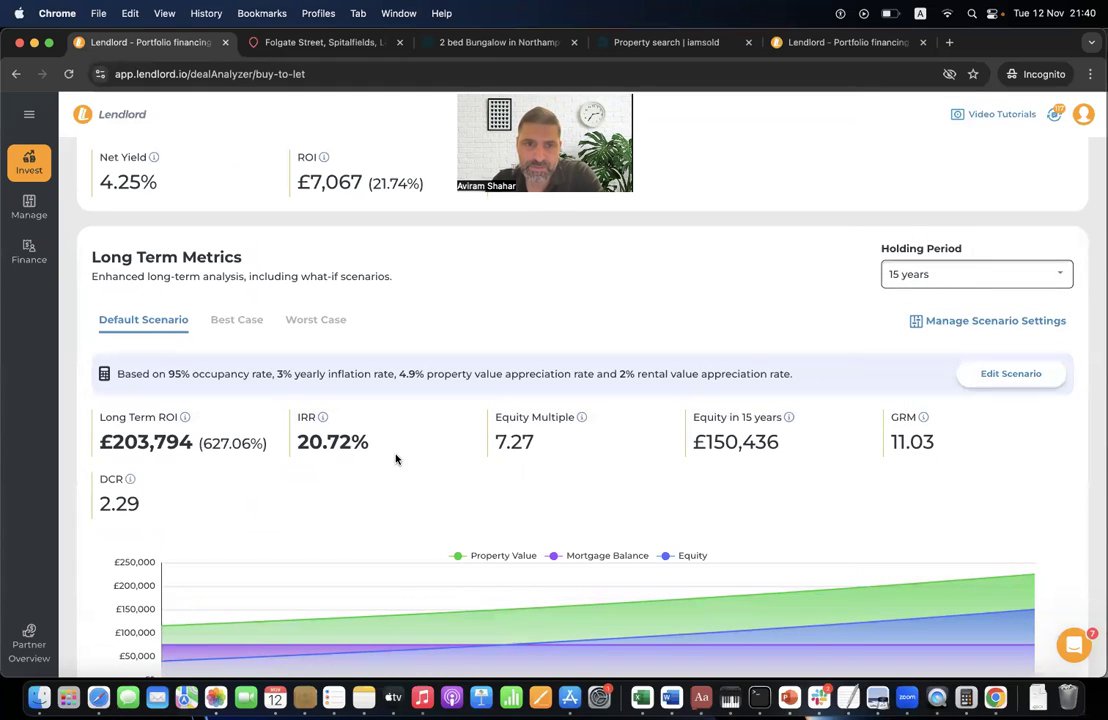
left_click(938, 278)
left_click(911, 192)
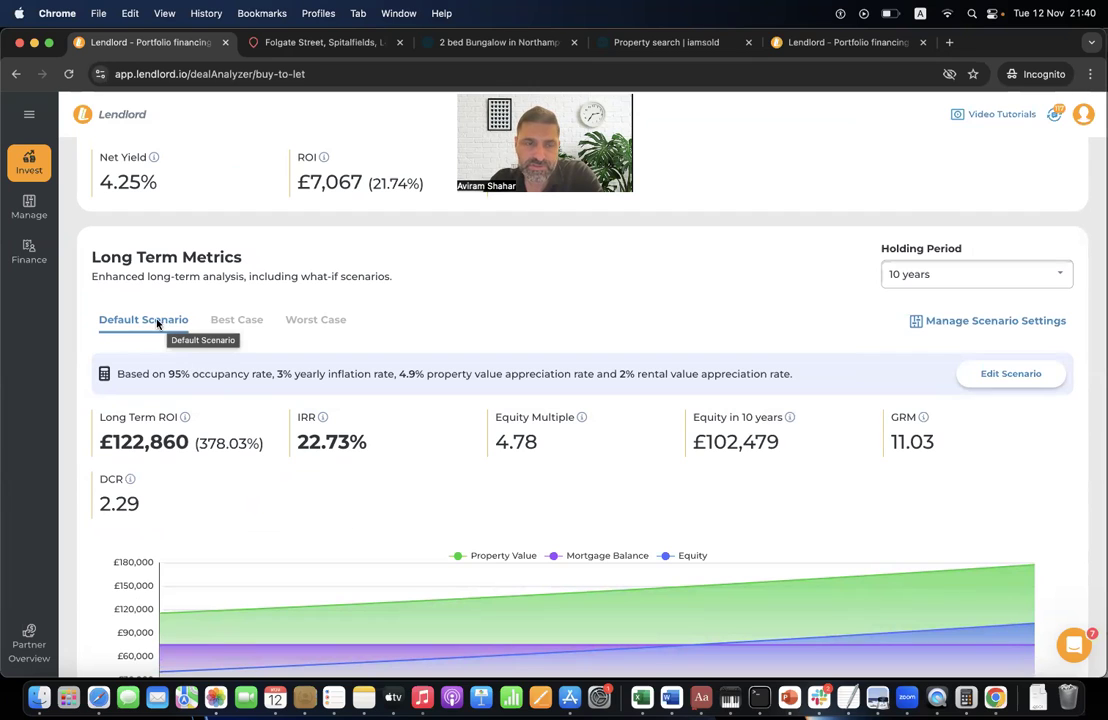
left_click(237, 321)
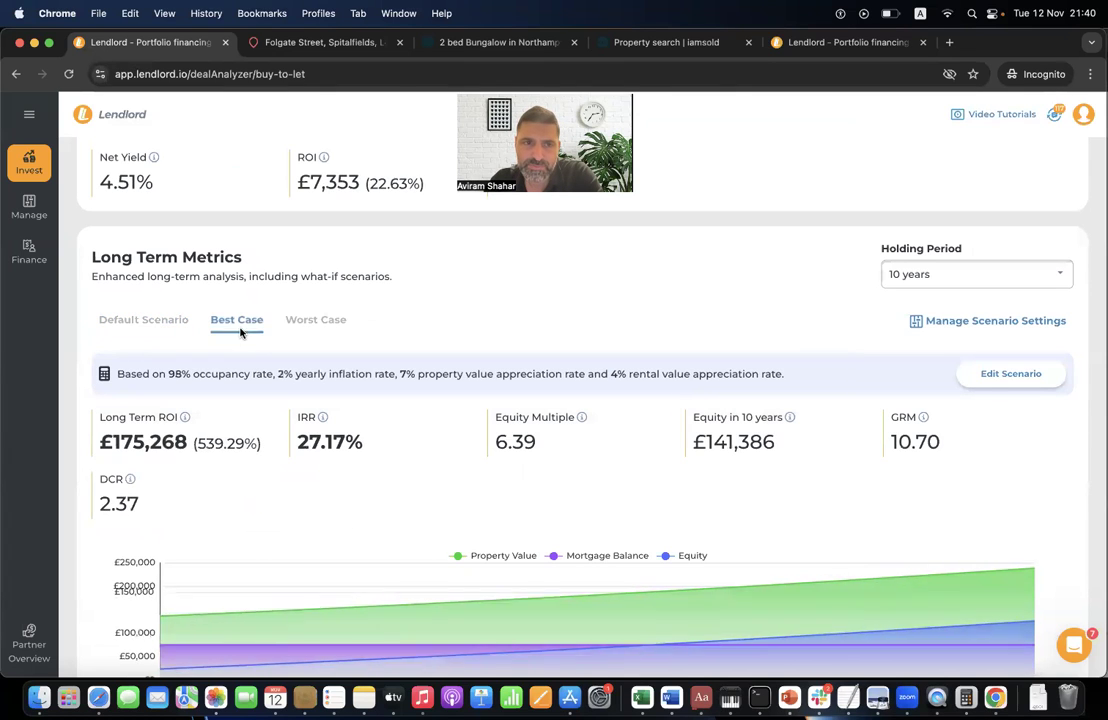
left_click(318, 321)
left_click(168, 326)
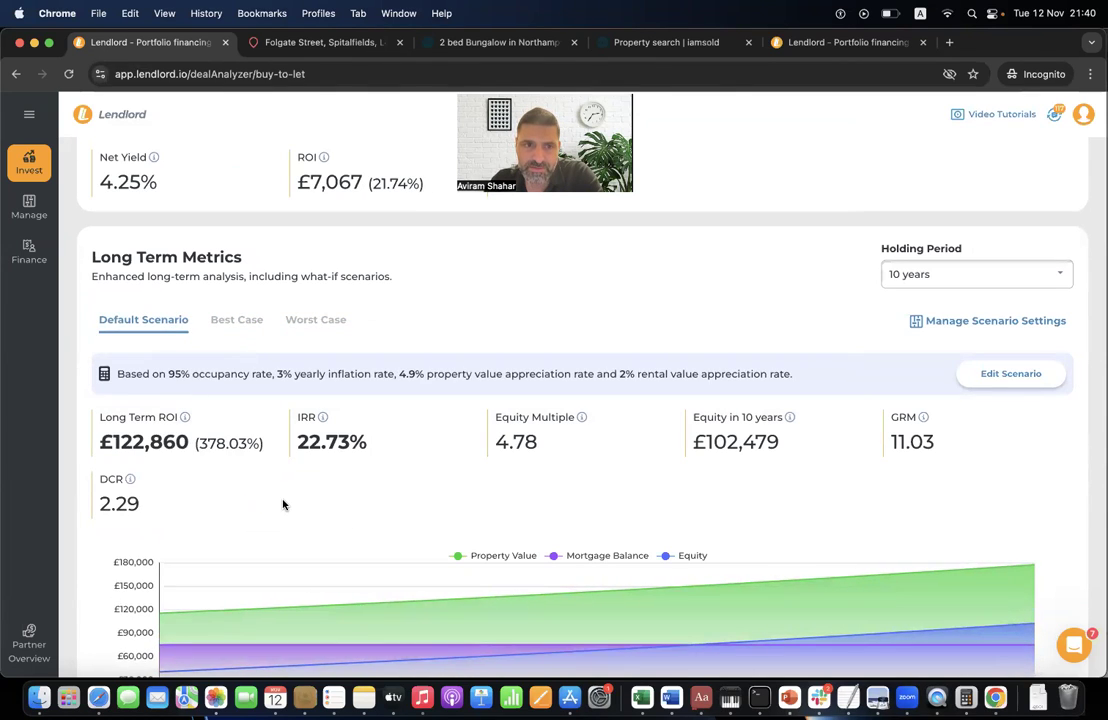
- Review the Default Scenario's 95% occupancy, 4.9% and 2% appreciation, 3% inflation, then save
left_click(1000, 373)
left_click(427, 333)
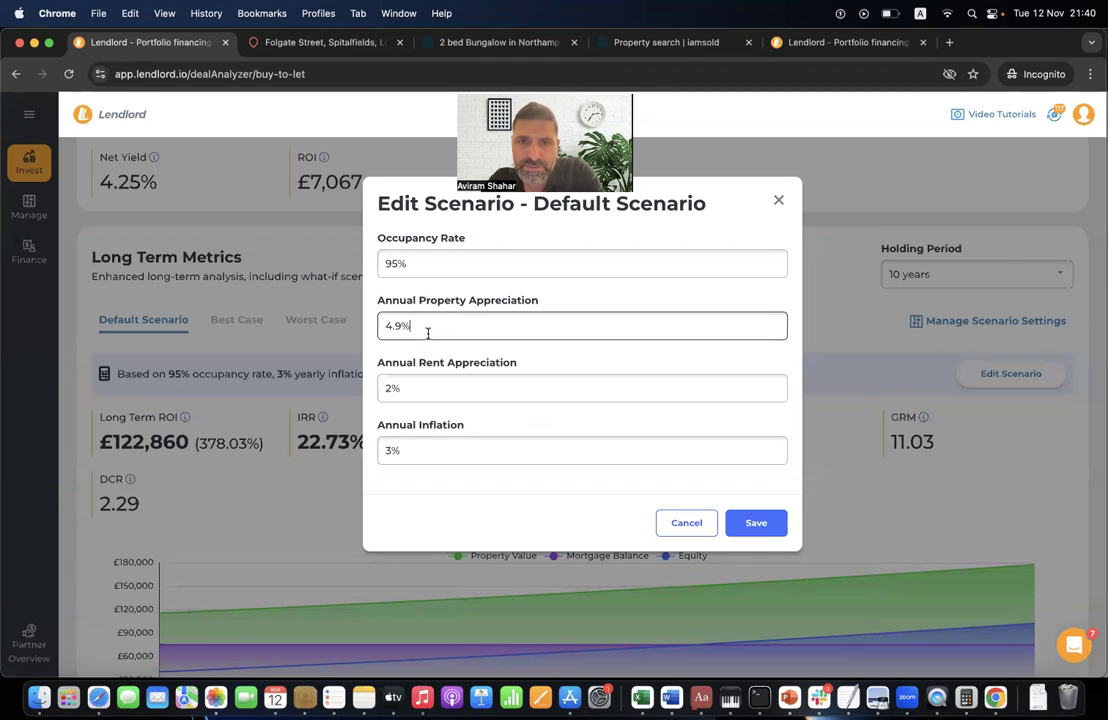
left_click(529, 267)
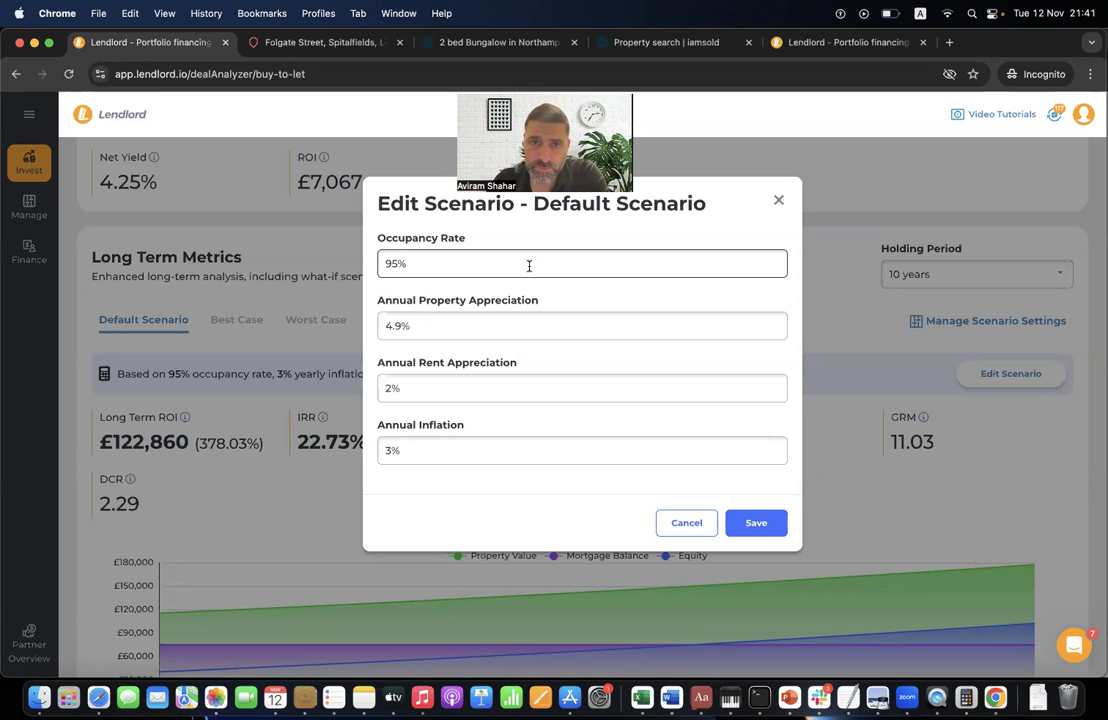
left_click(440, 387)
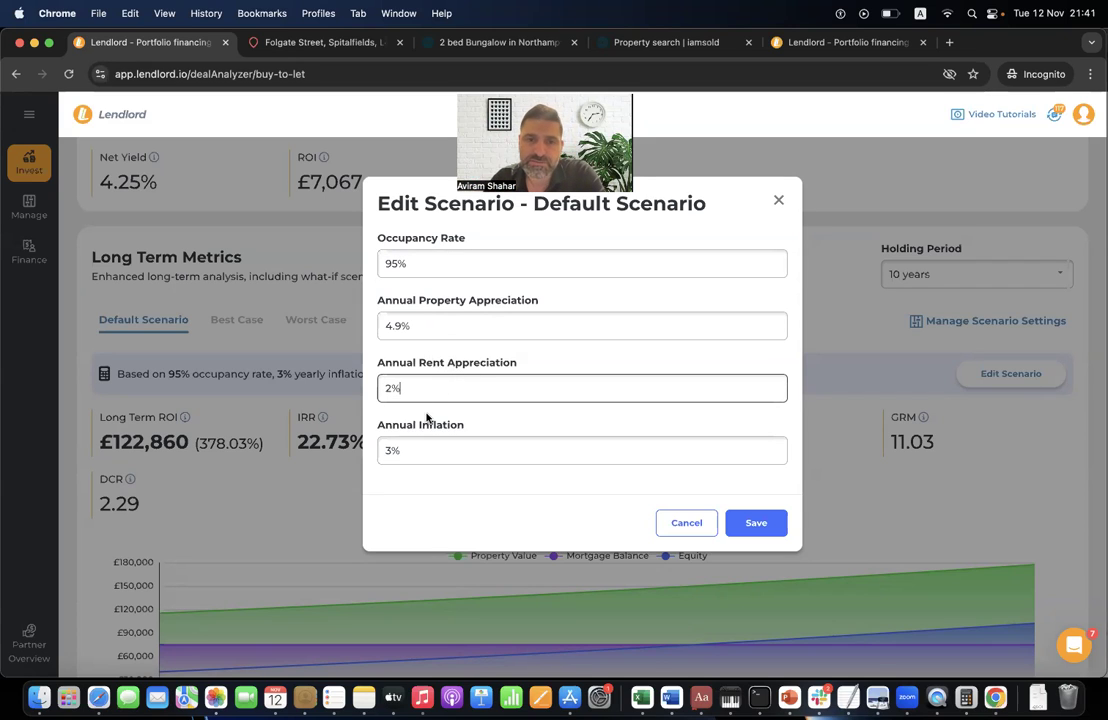
left_click(442, 441)
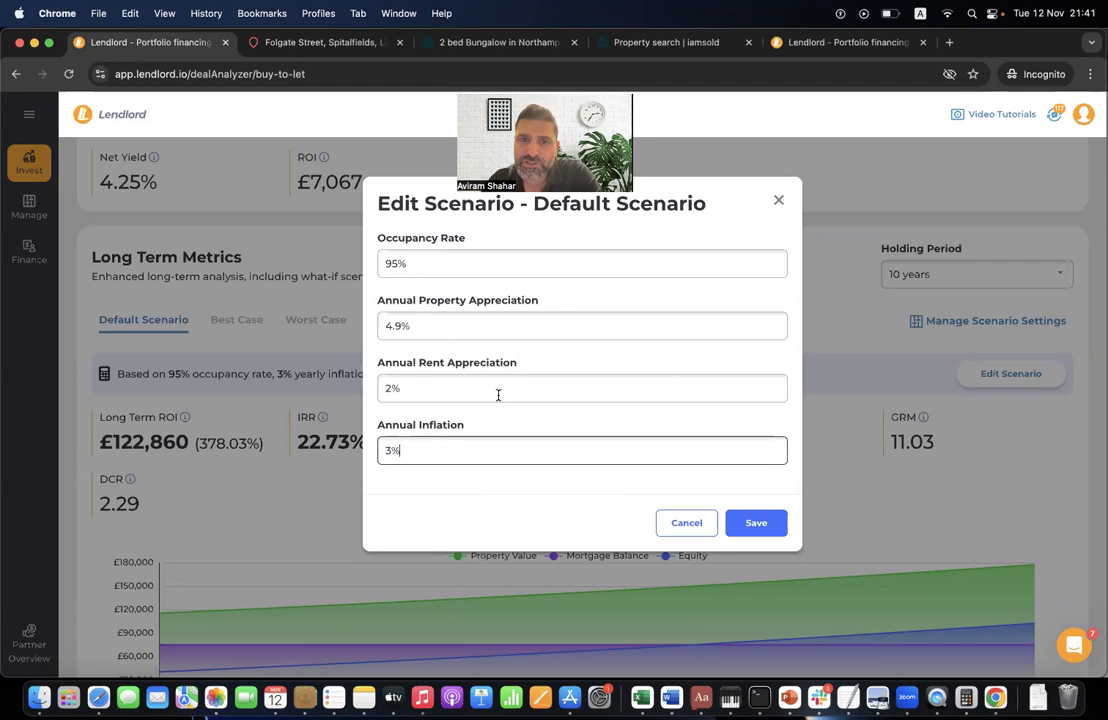
left_click(750, 522)
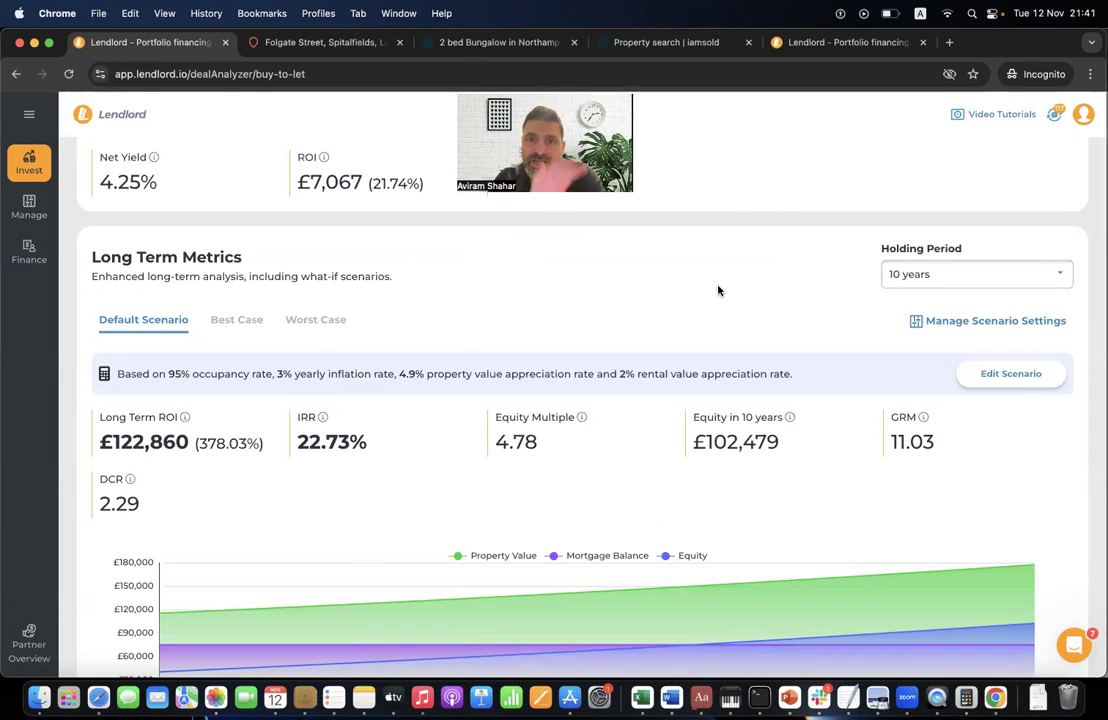
- View scenario defaults in Settings, dismiss the bridging prompt, and return to the deal tab
left_click(1012, 326)
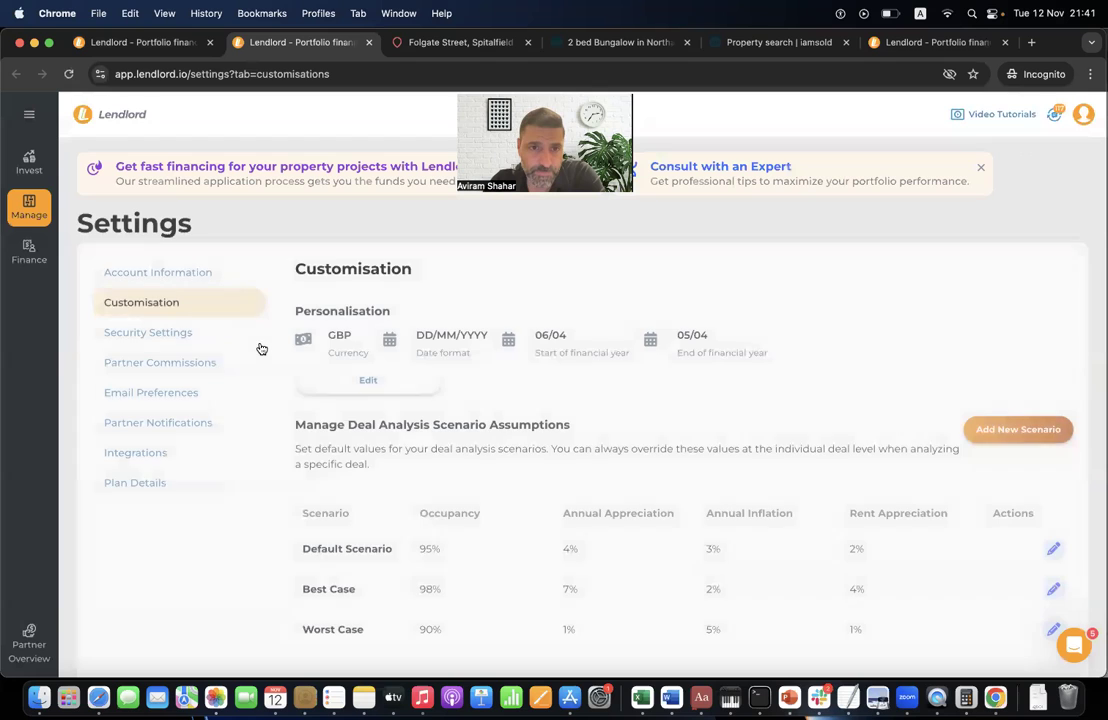
scroll(393, 478, "down", 2)
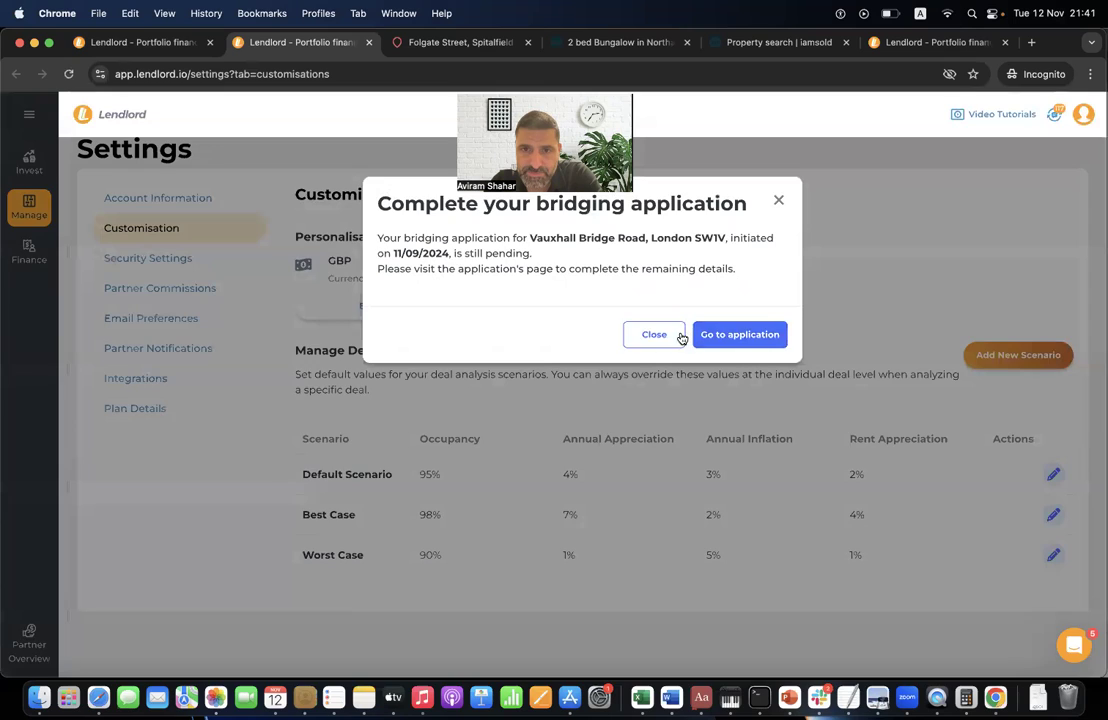
left_click(660, 333)
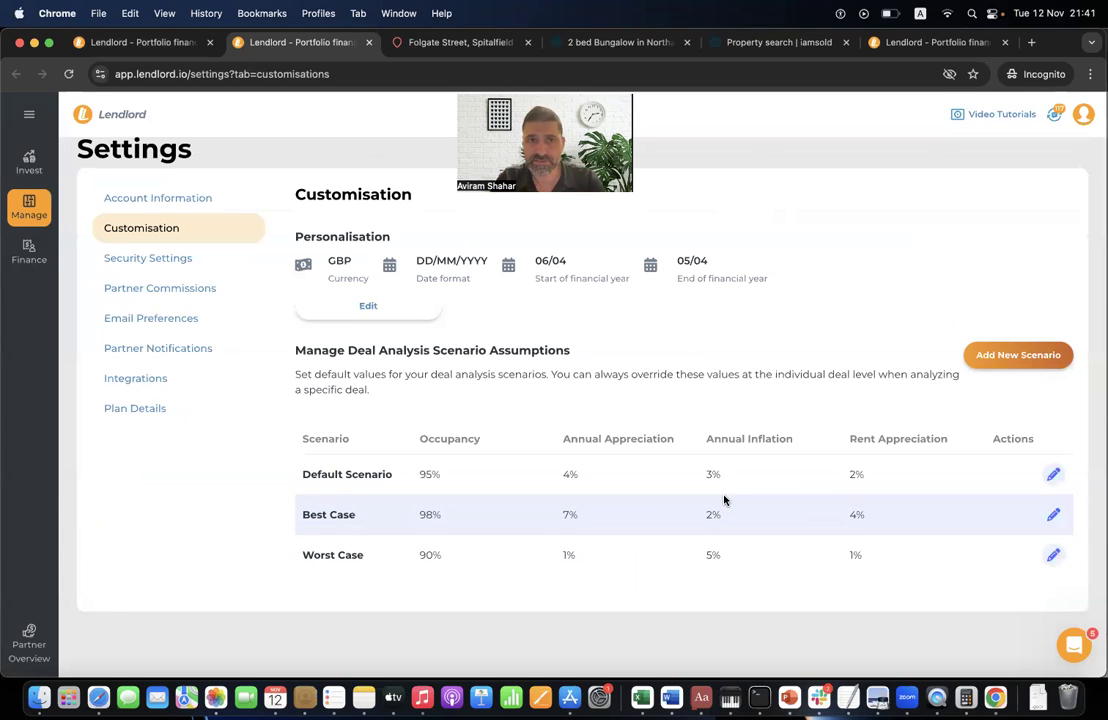
left_click(127, 40)
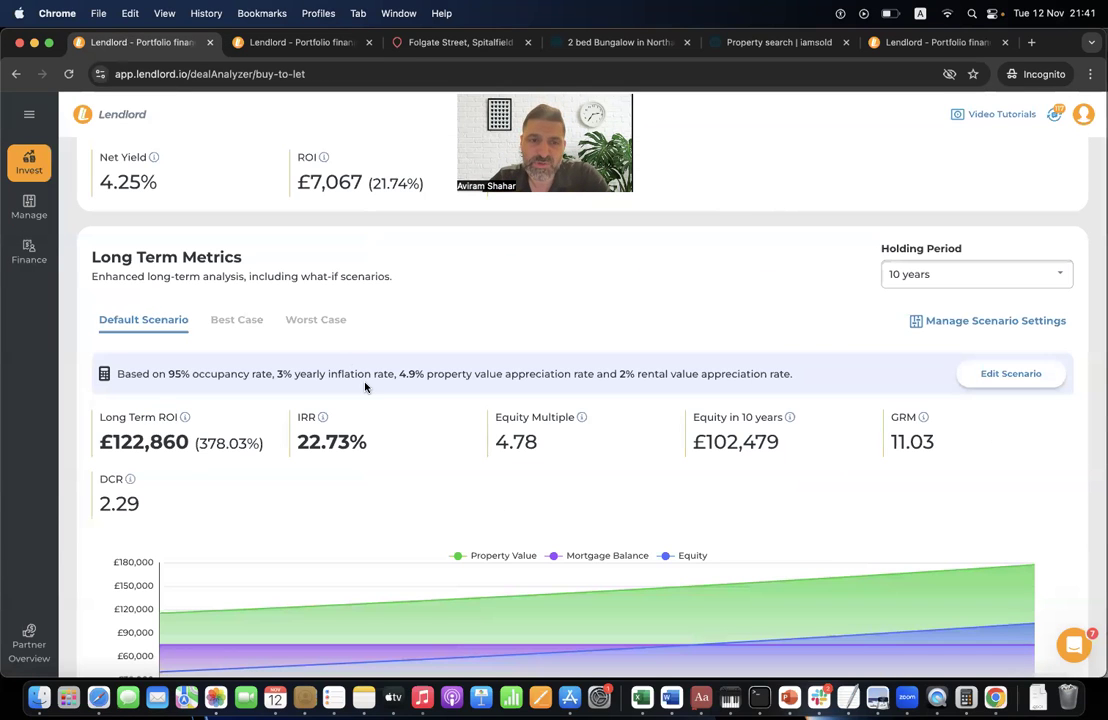
left_click(237, 320)
left_click(975, 377)
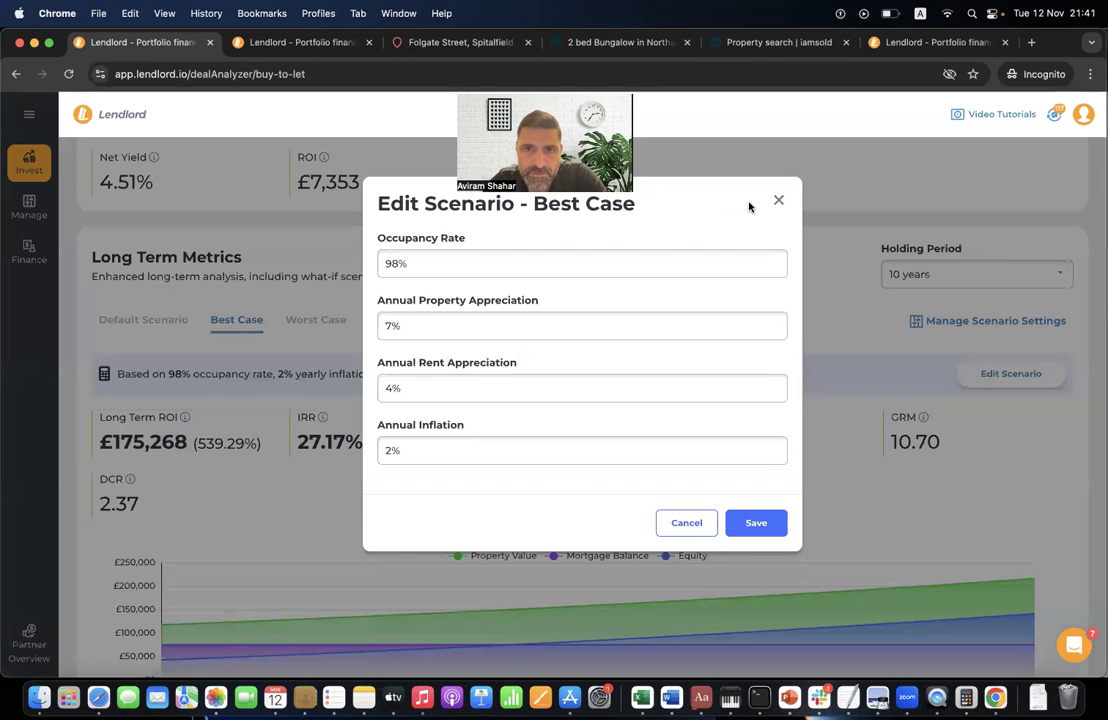
left_click(779, 199)
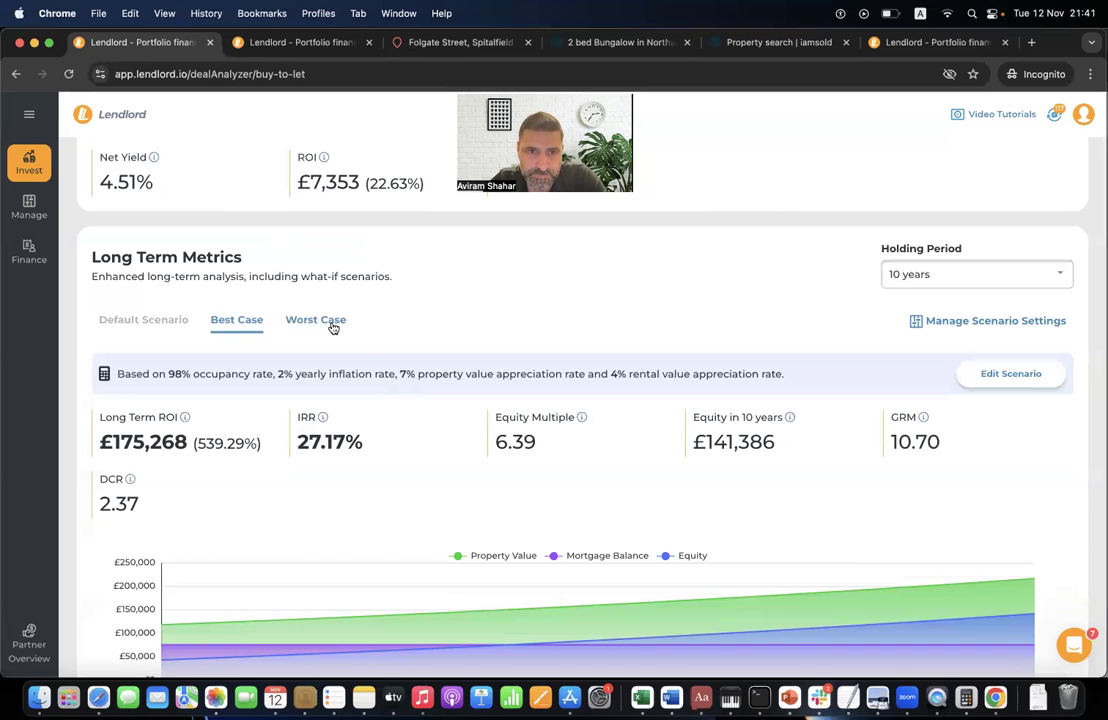
left_click(330, 322)
scroll(780, 370, "down", 5)
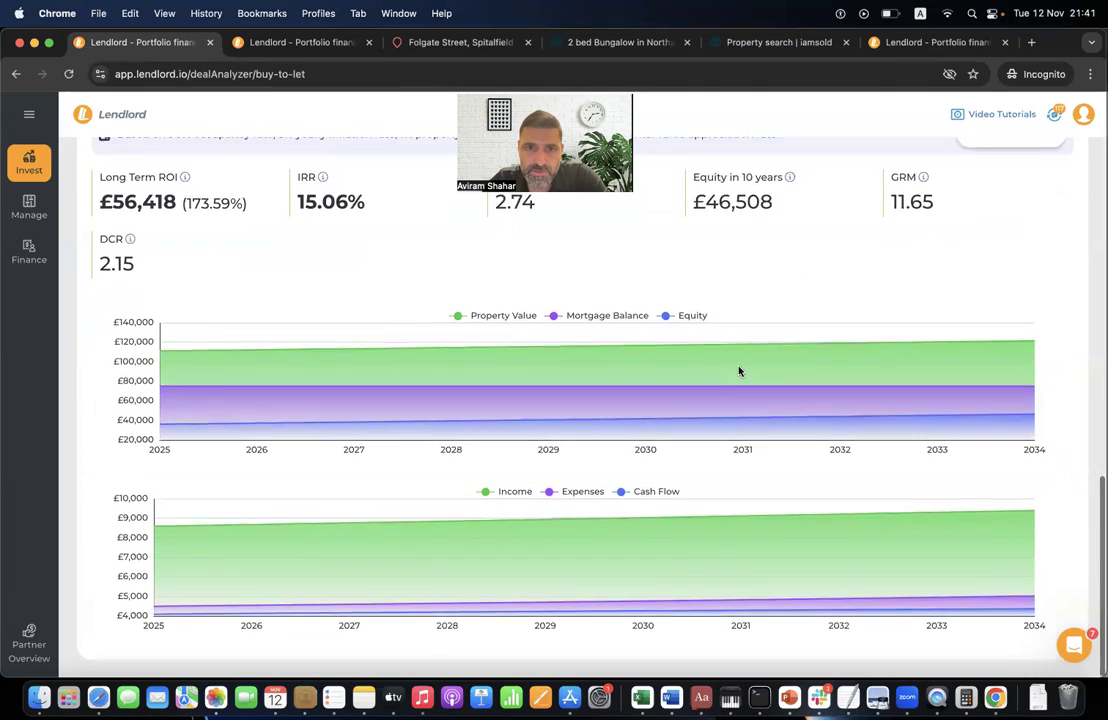
scroll(631, 266, "up", 5)
scroll(351, 465, "up", 2)
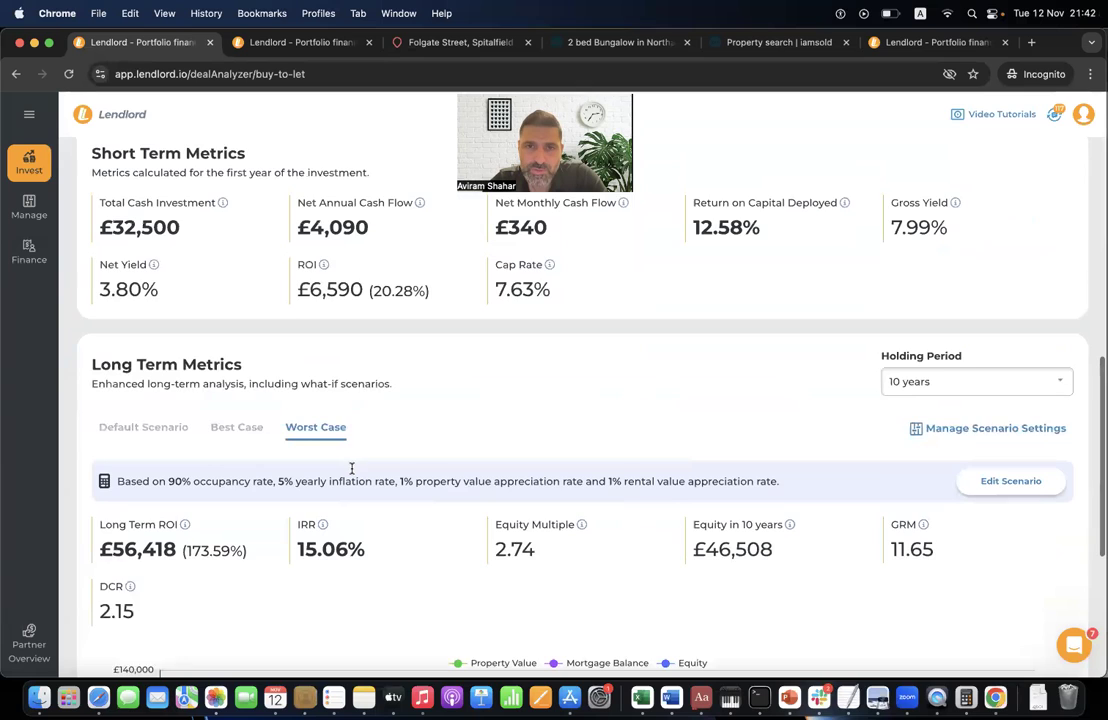
scroll(485, 475, "down", 3)
scroll(490, 320, "up", 8)
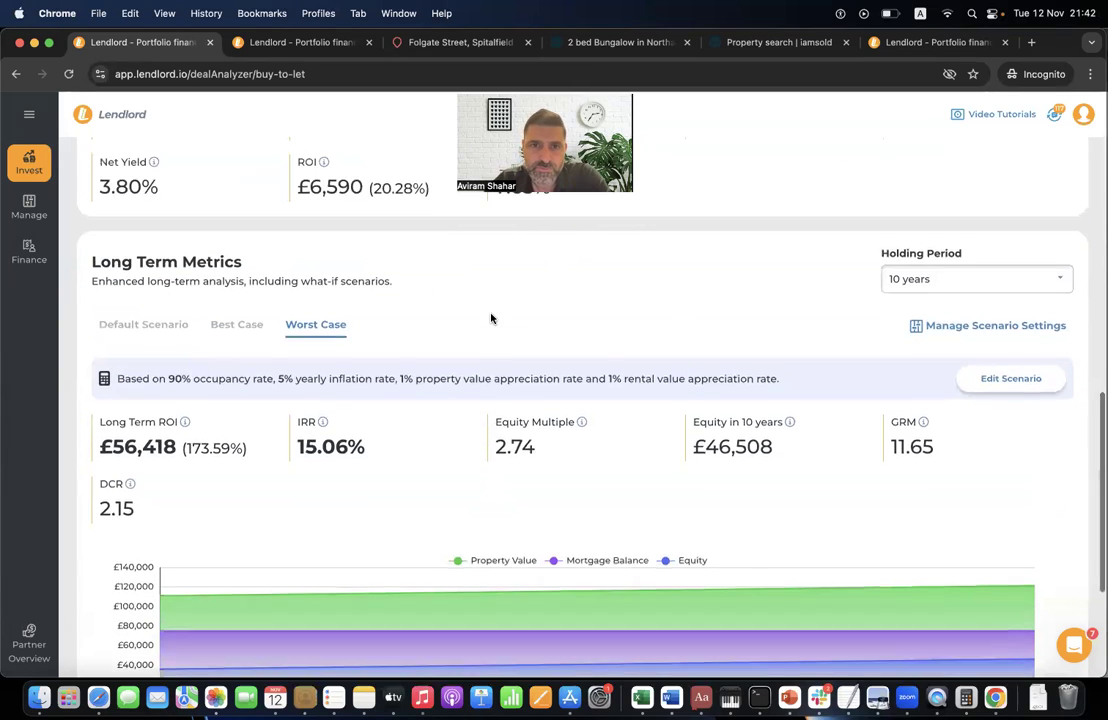
scroll(339, 505, "down", 3)
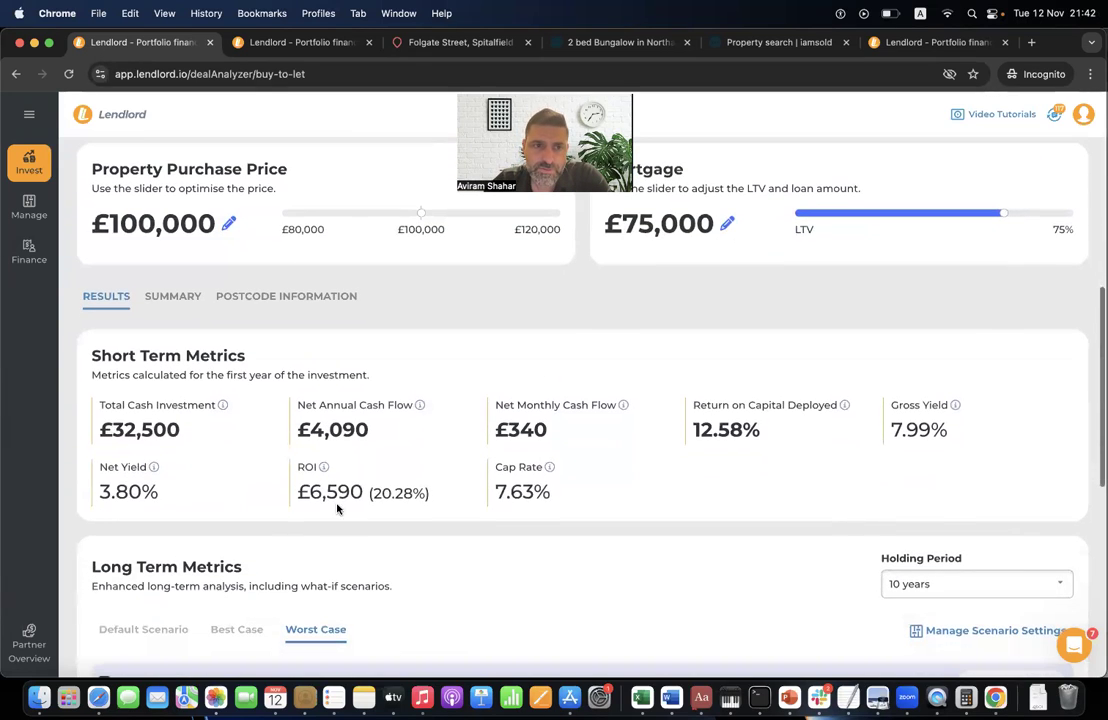
scroll(373, 425, "up", 4)
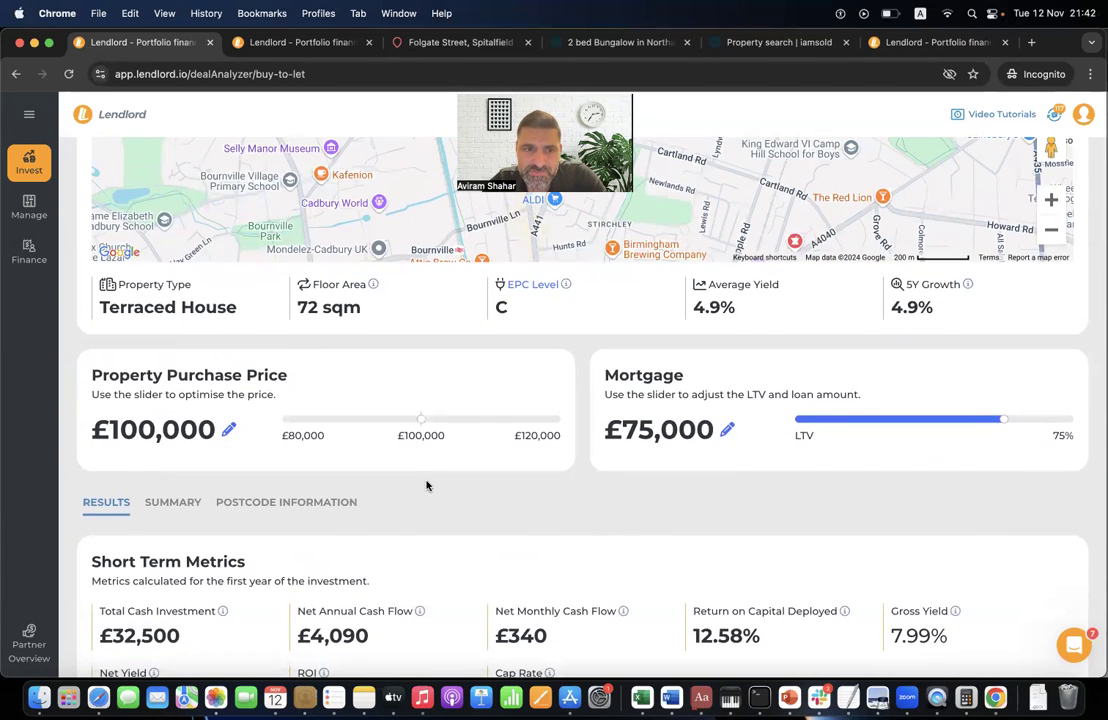
scroll(425, 482, "down", 2)
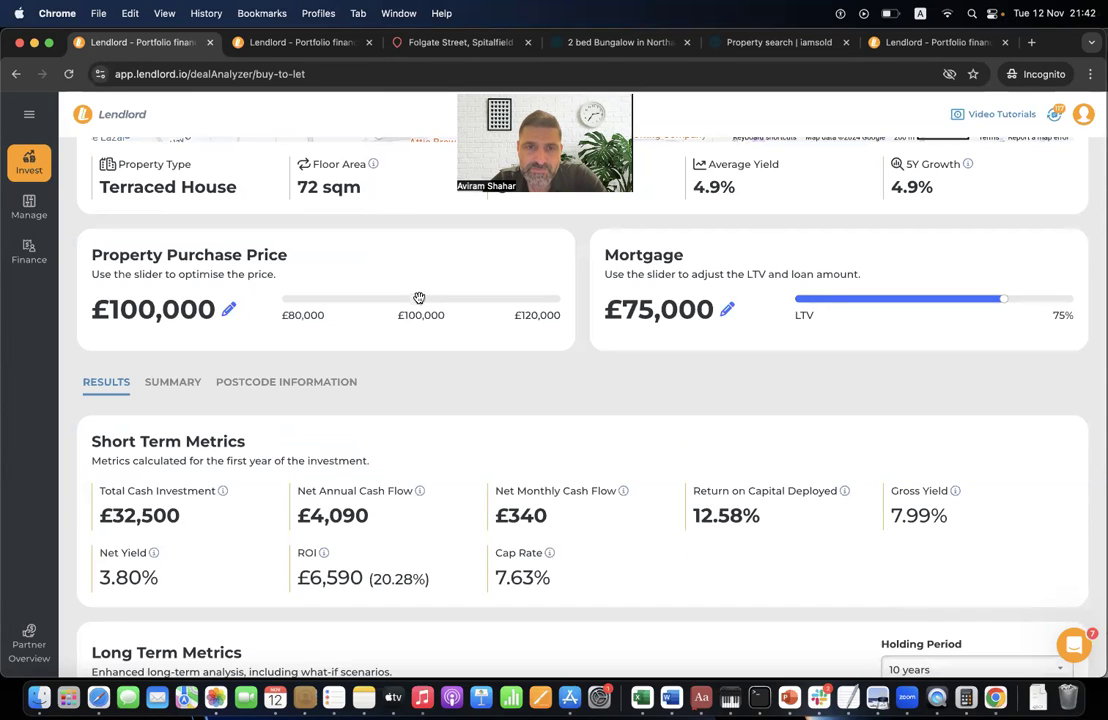
left_click_drag(419, 299, 456, 298)
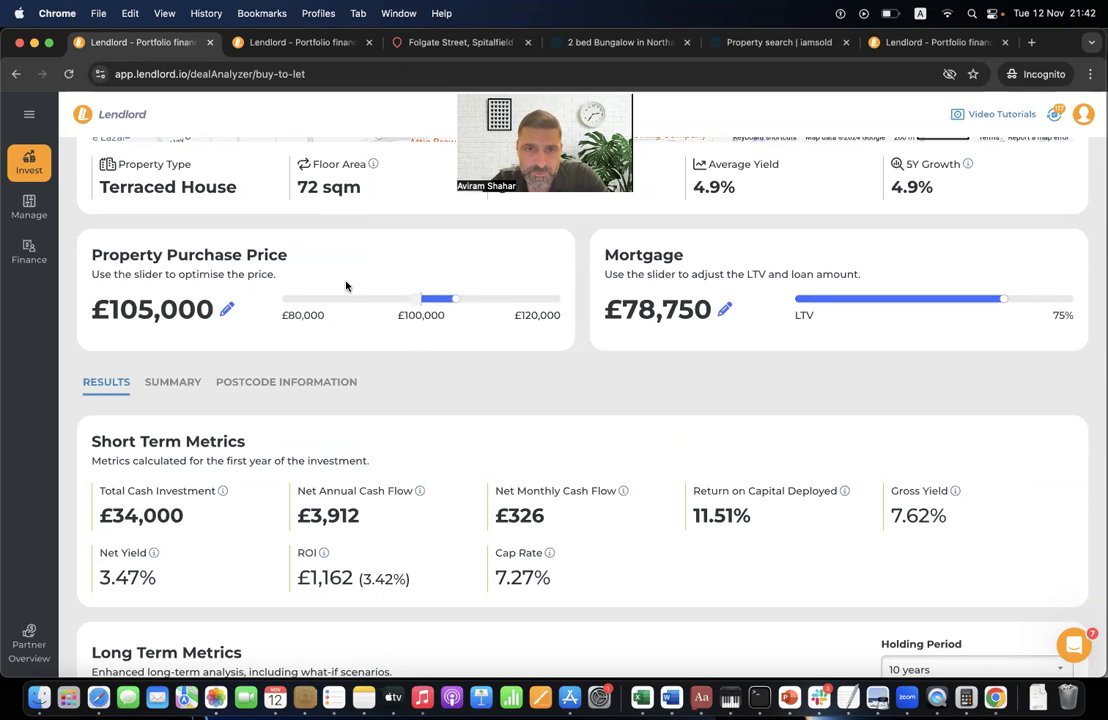
double_click(127, 515)
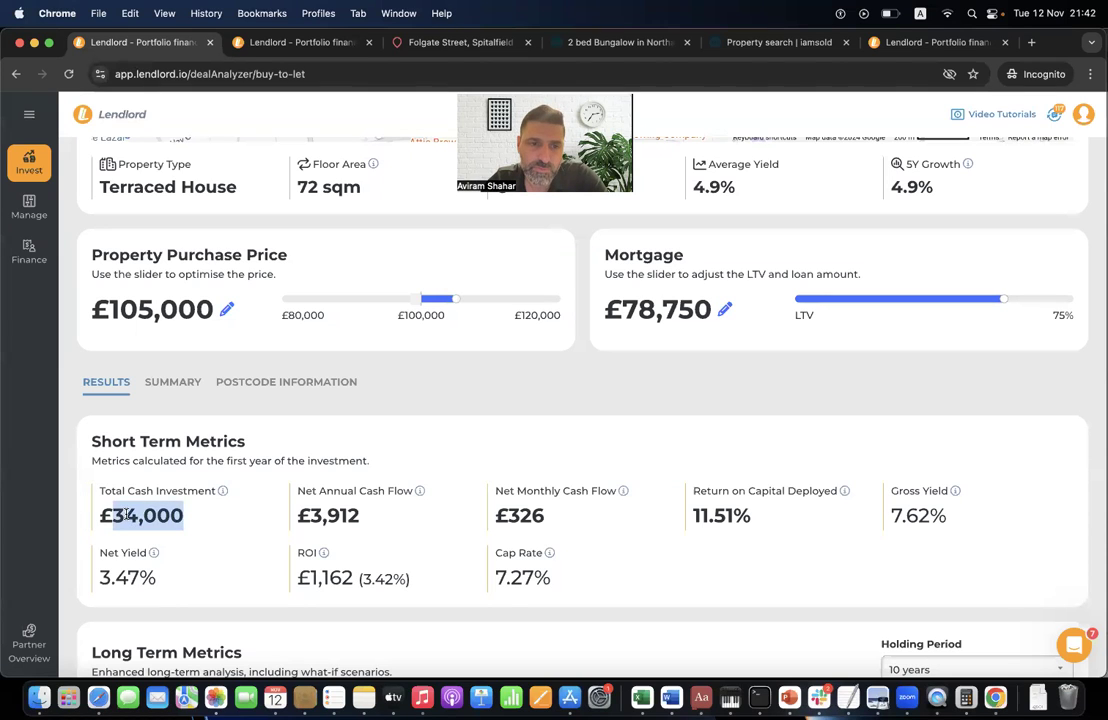
left_click(172, 514)
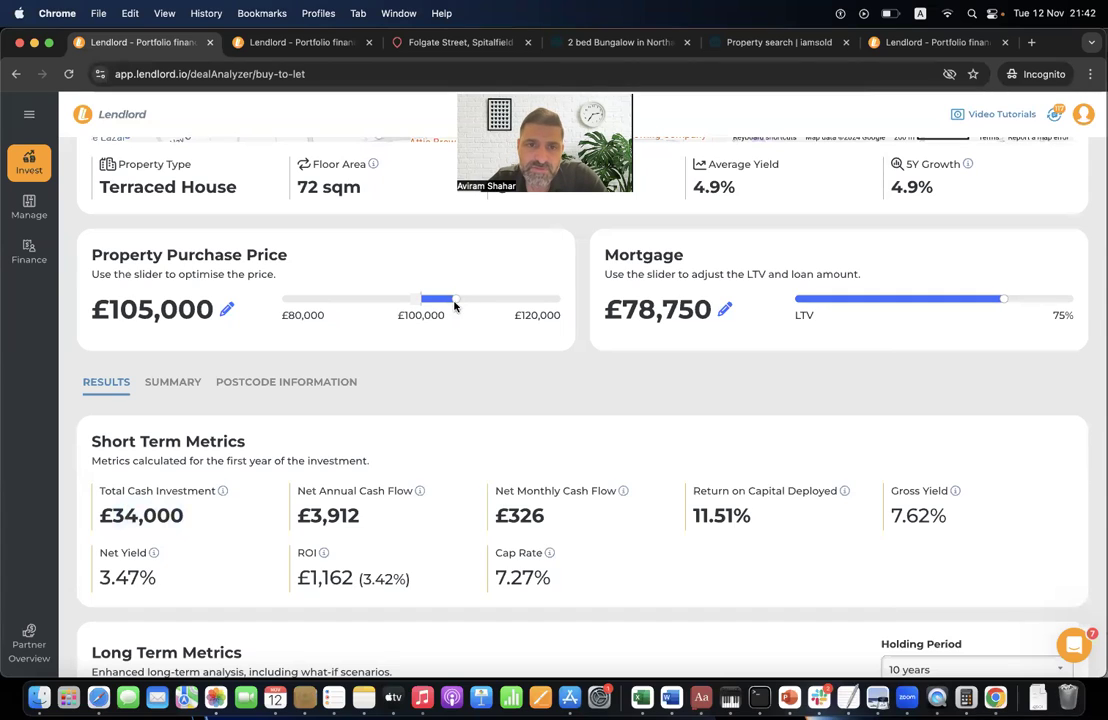
left_click_drag(457, 297, 398, 297)
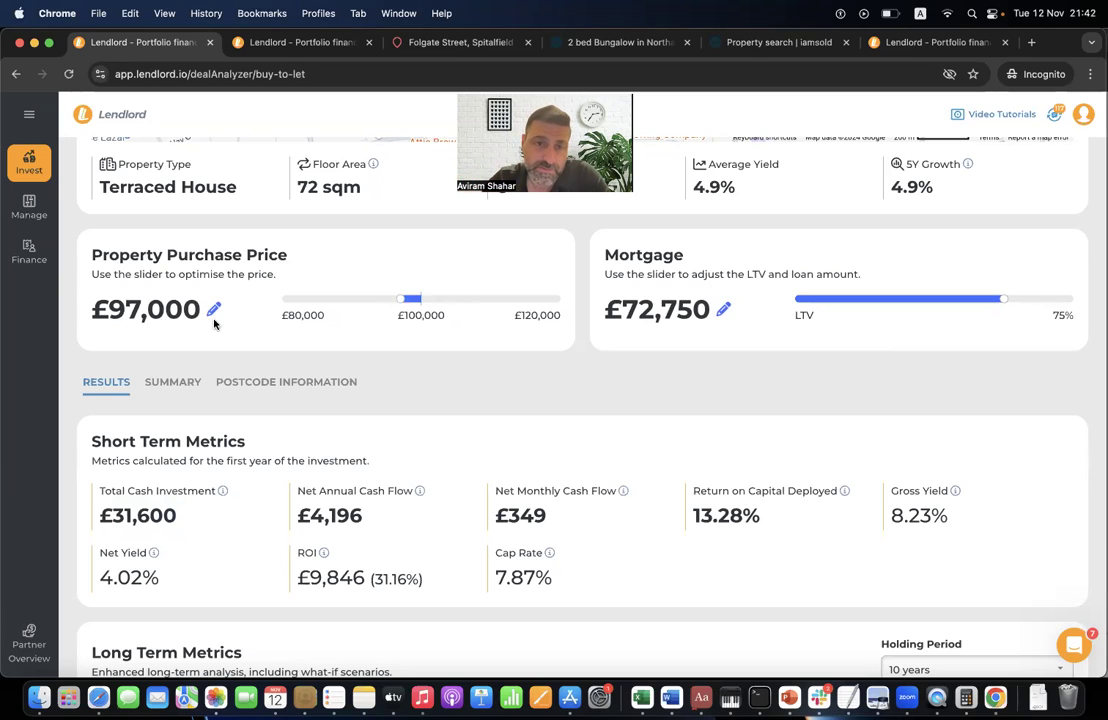
left_click_drag(400, 297, 419, 297)
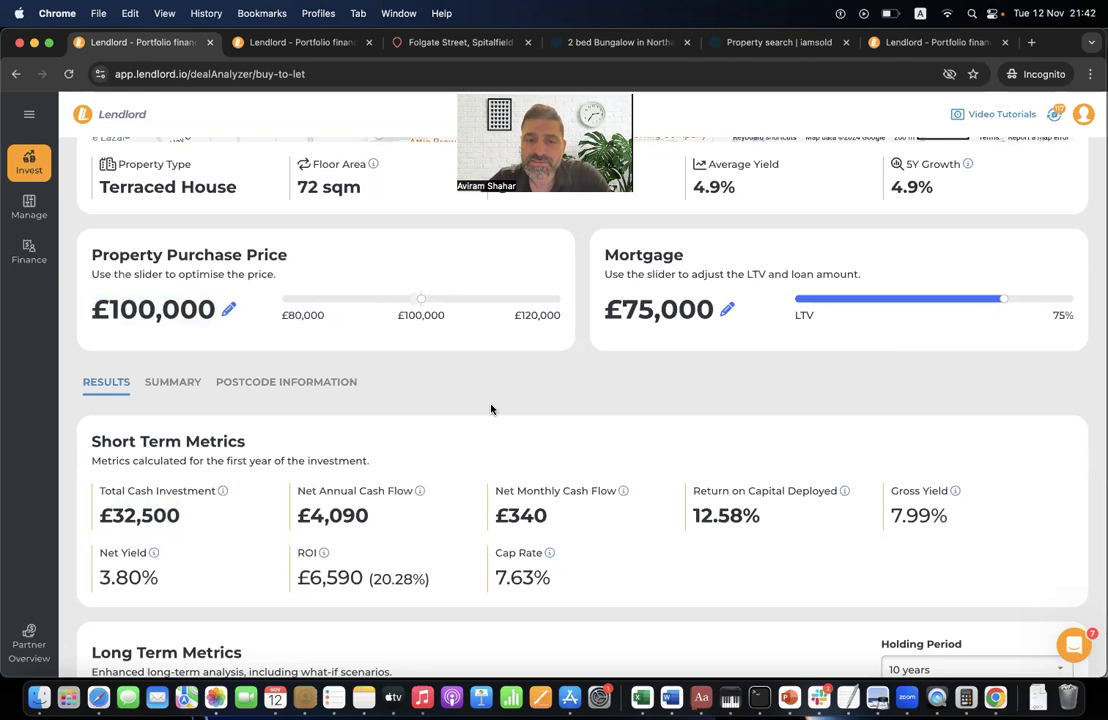
key("XF86MonBrightnessUp")
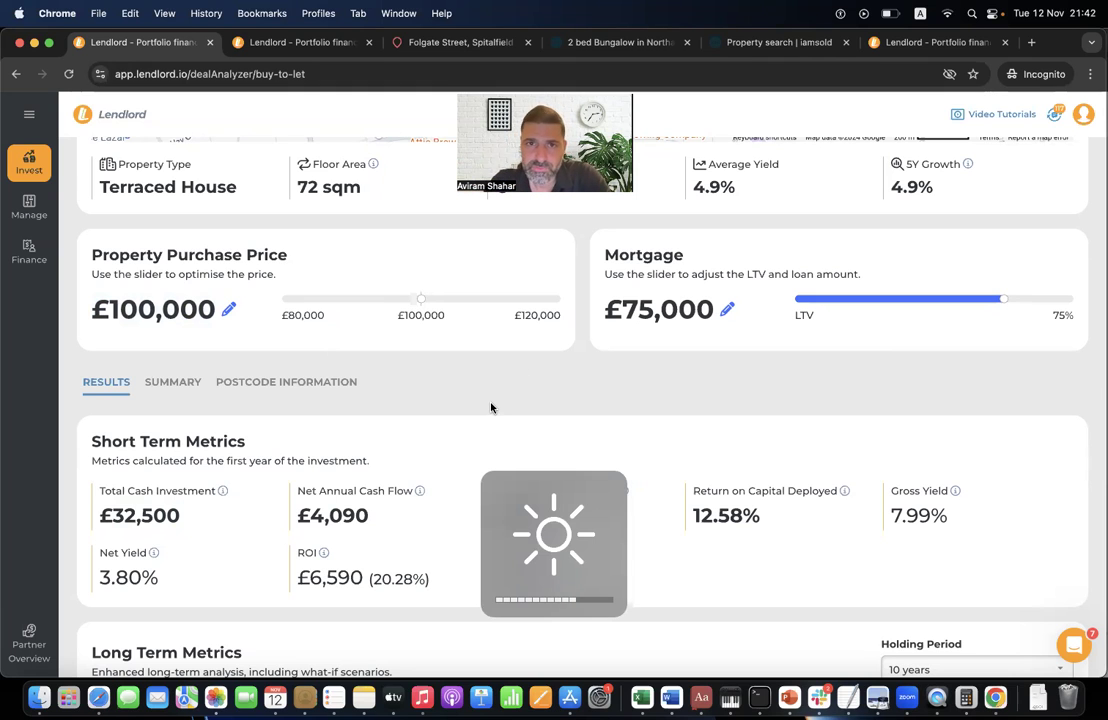
key("XF86MonBrightnessUp")
key("XF86MonBrightnessUp")
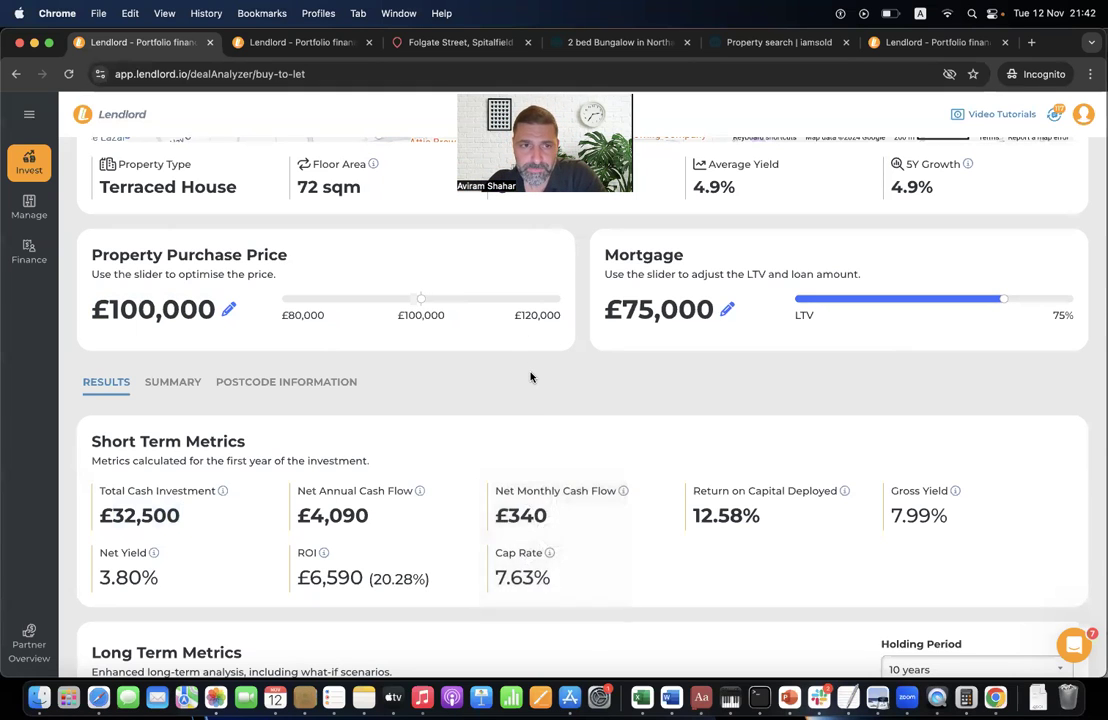
scroll(529, 376, "up", 2)
scroll(531, 377, "up", 5)
scroll(531, 377, "down", 10)
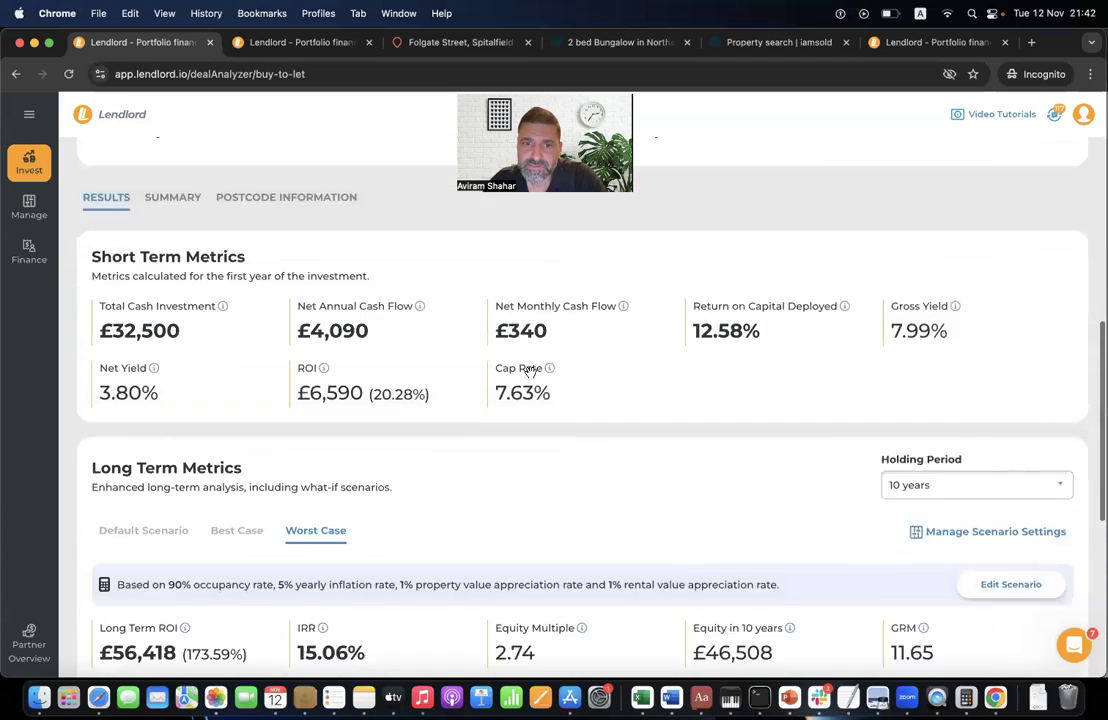
scroll(531, 376, "up", 2)
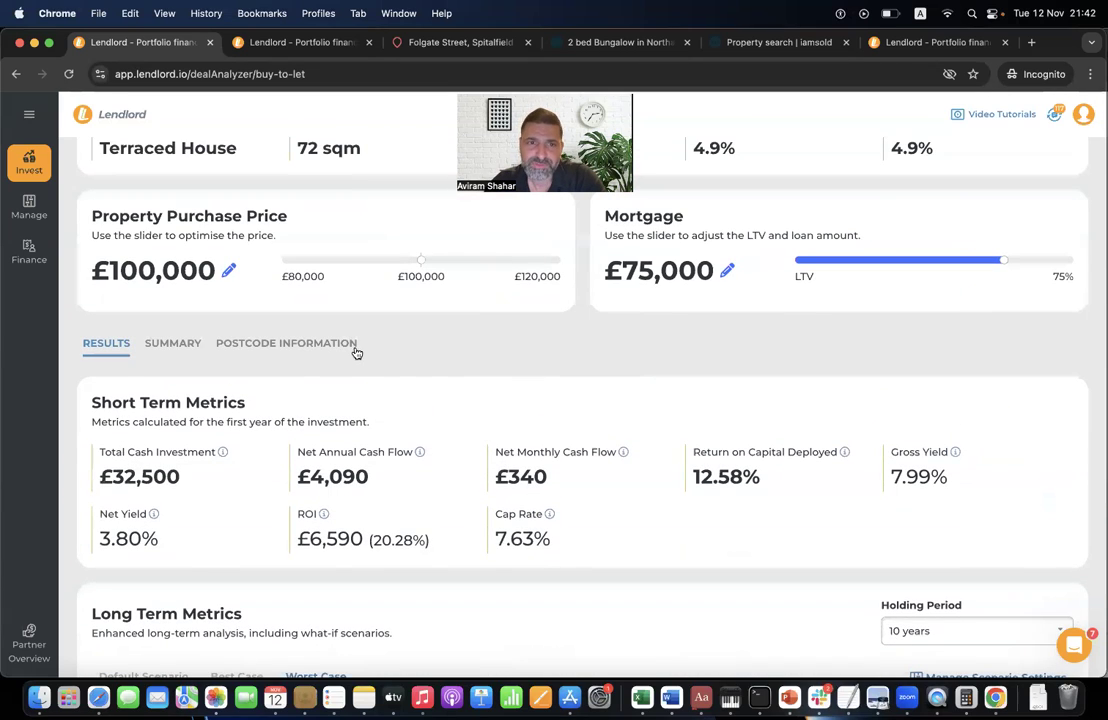
- Show the property's postcode information and scroll to the Rental Stats (2022-23) section
left_click(303, 343)
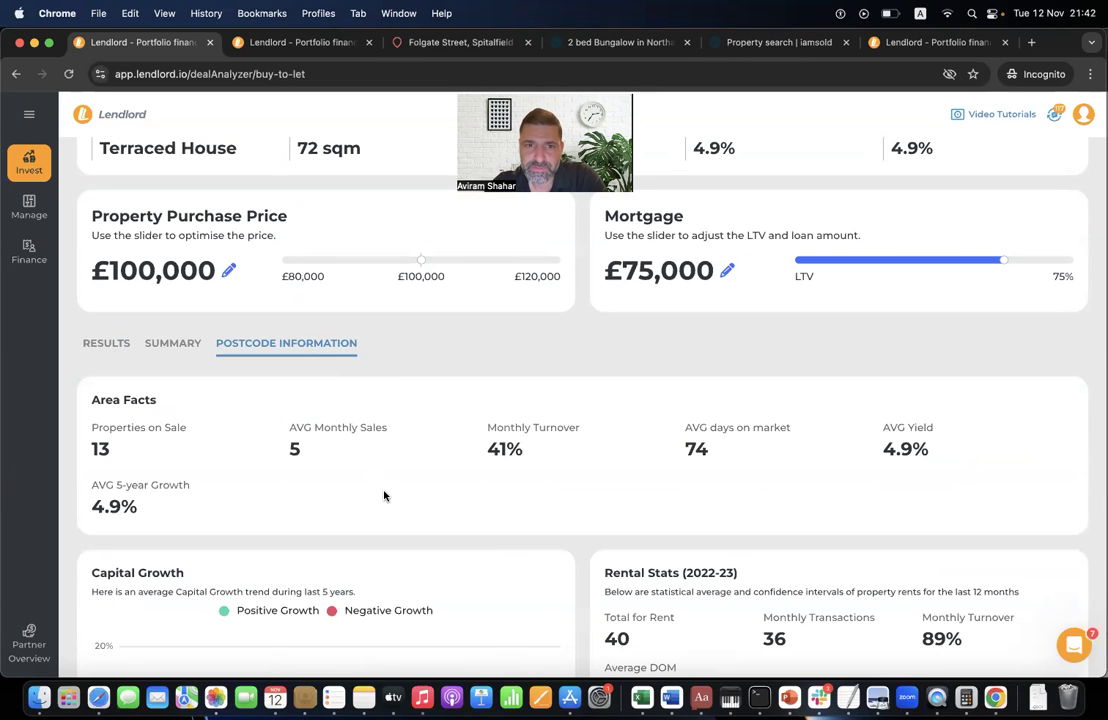
scroll(383, 496, "down", 4)
mouse_move(381, 431)
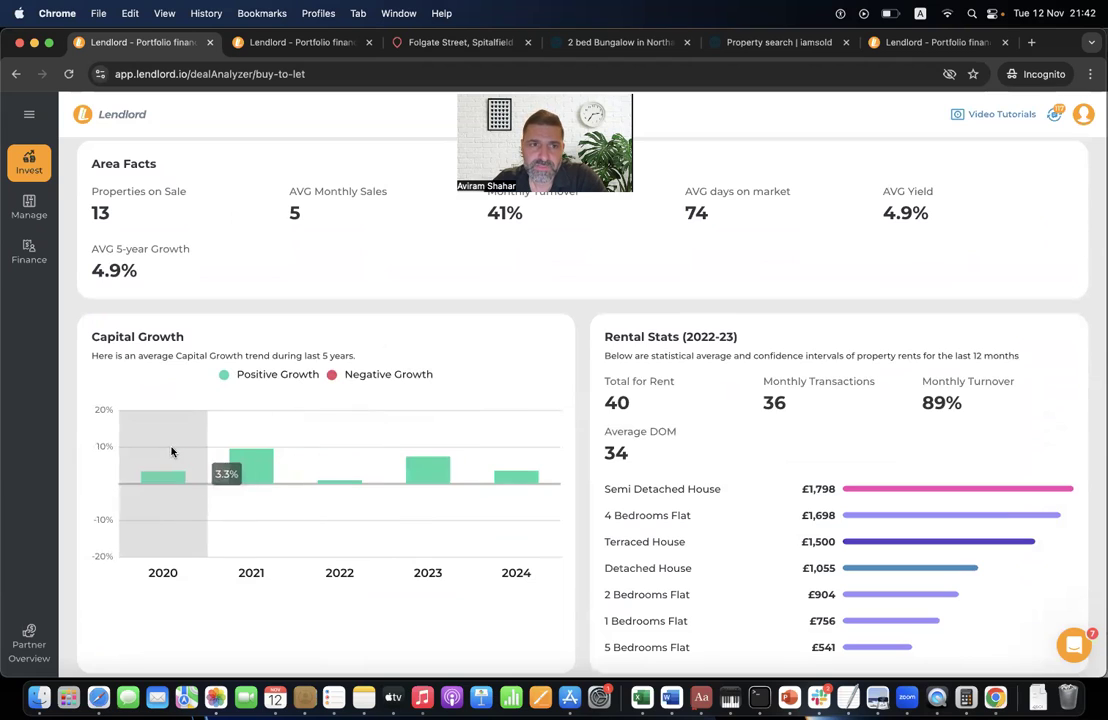
mouse_move(217, 462)
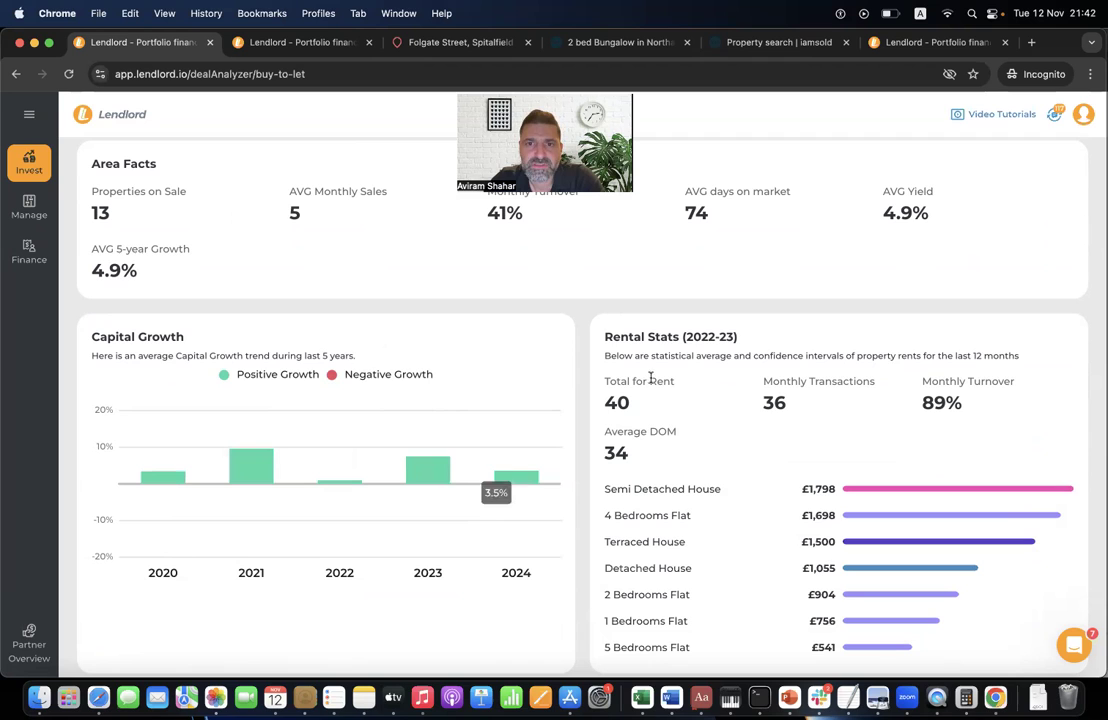
triple_click(677, 342)
left_click(726, 449)
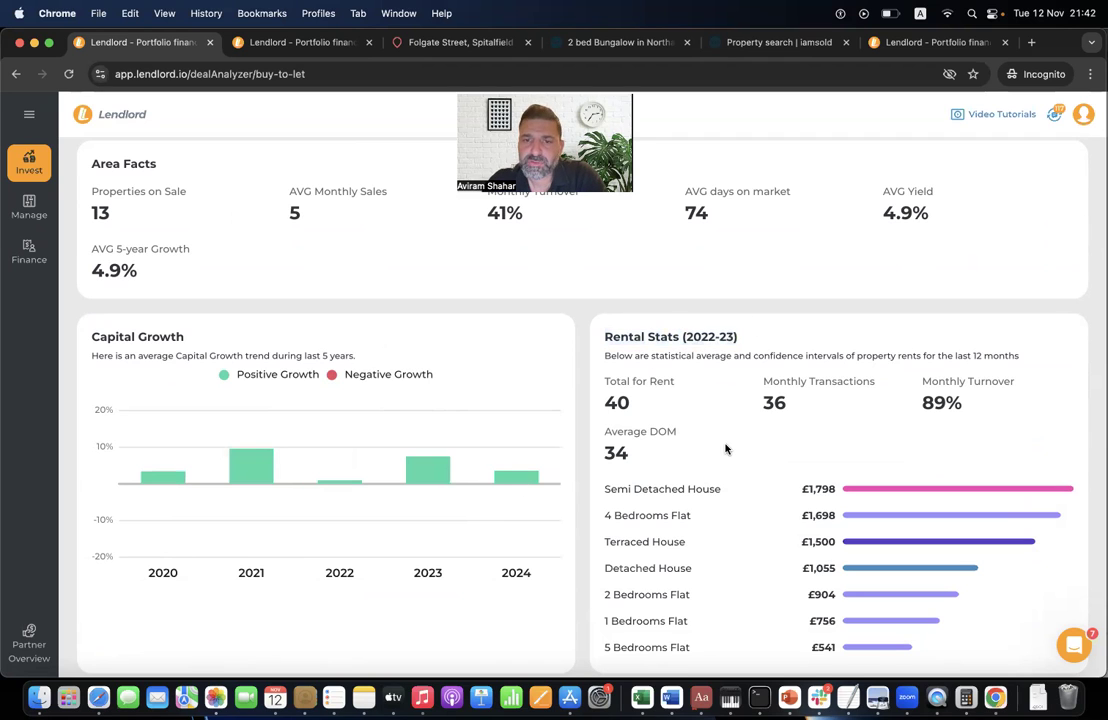
- Review Semi Detached and Terraced House rents and the local property asking prices
scroll(726, 449, "down", 2)
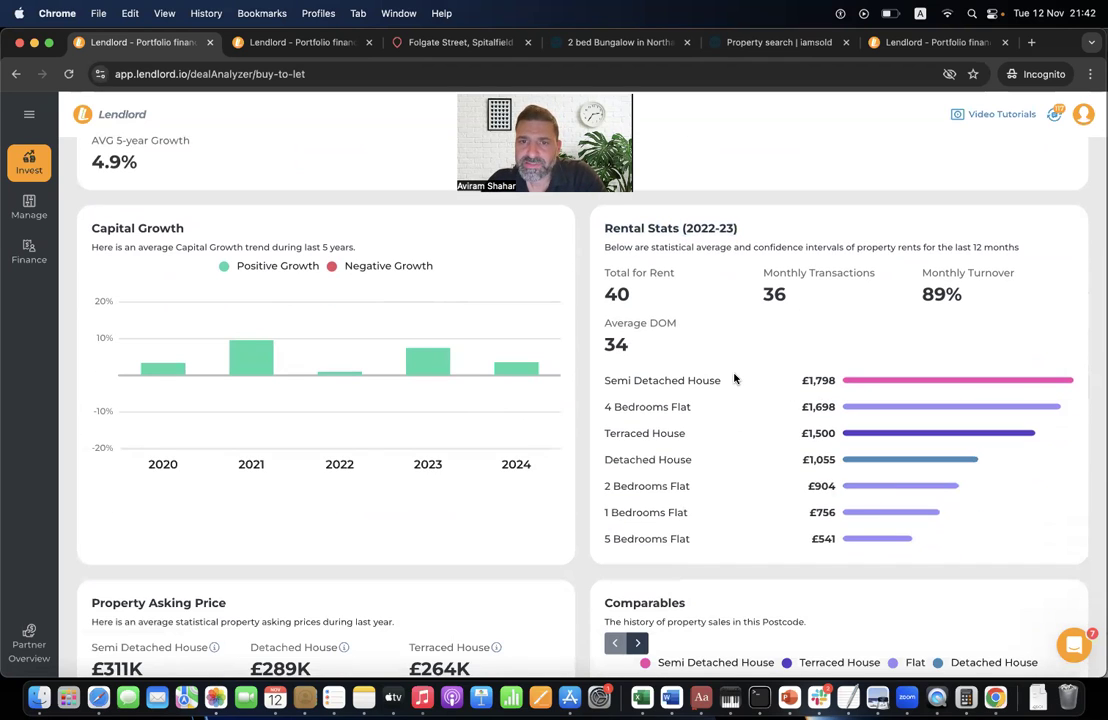
triple_click(648, 388)
left_click(655, 425)
left_click_drag(650, 432, 710, 416)
left_click(760, 426)
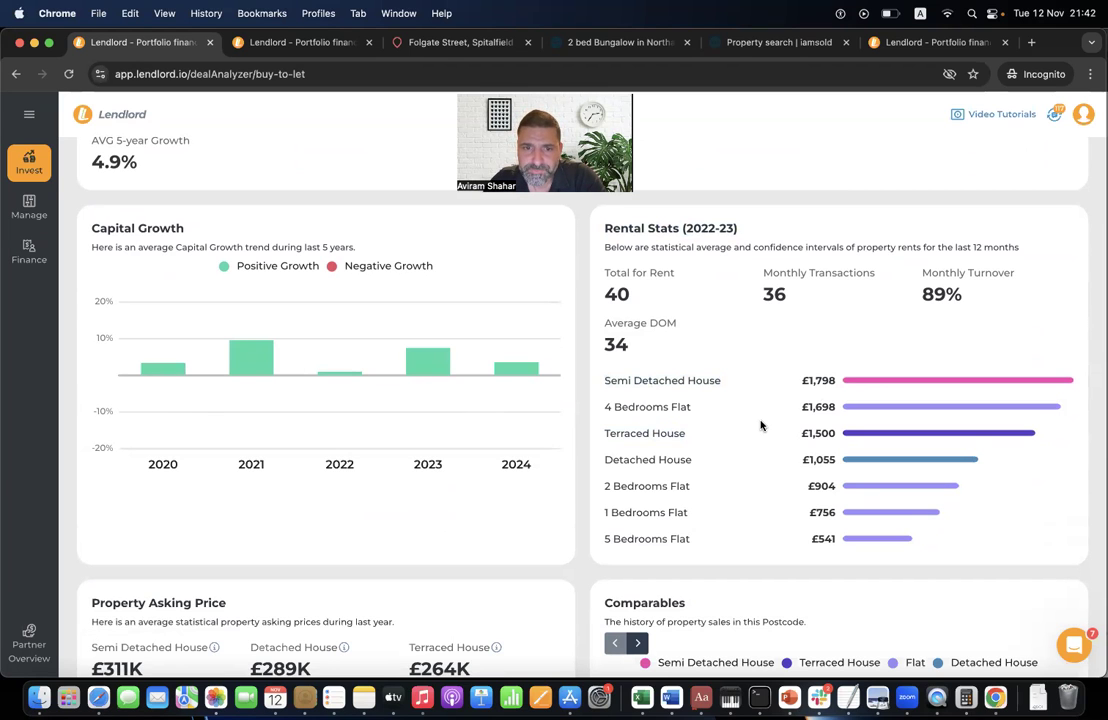
scroll(760, 426, "down", 3)
scroll(725, 235, "up", 2)
scroll(294, 537, "down", 3)
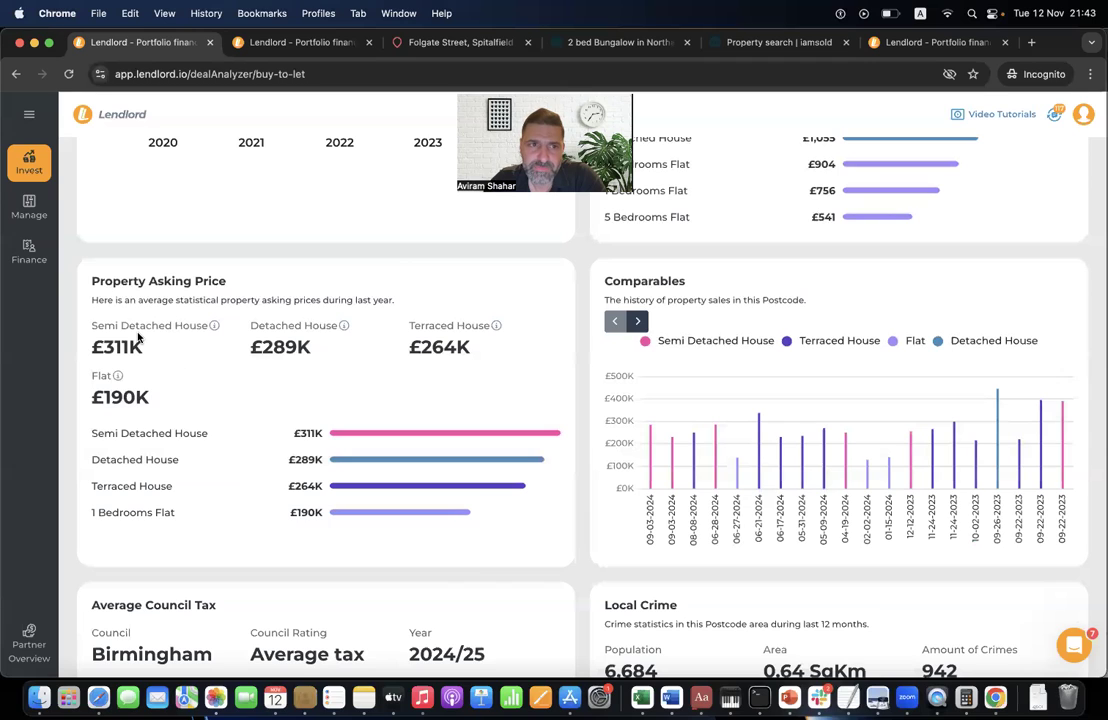
double_click(150, 327)
left_click(180, 386)
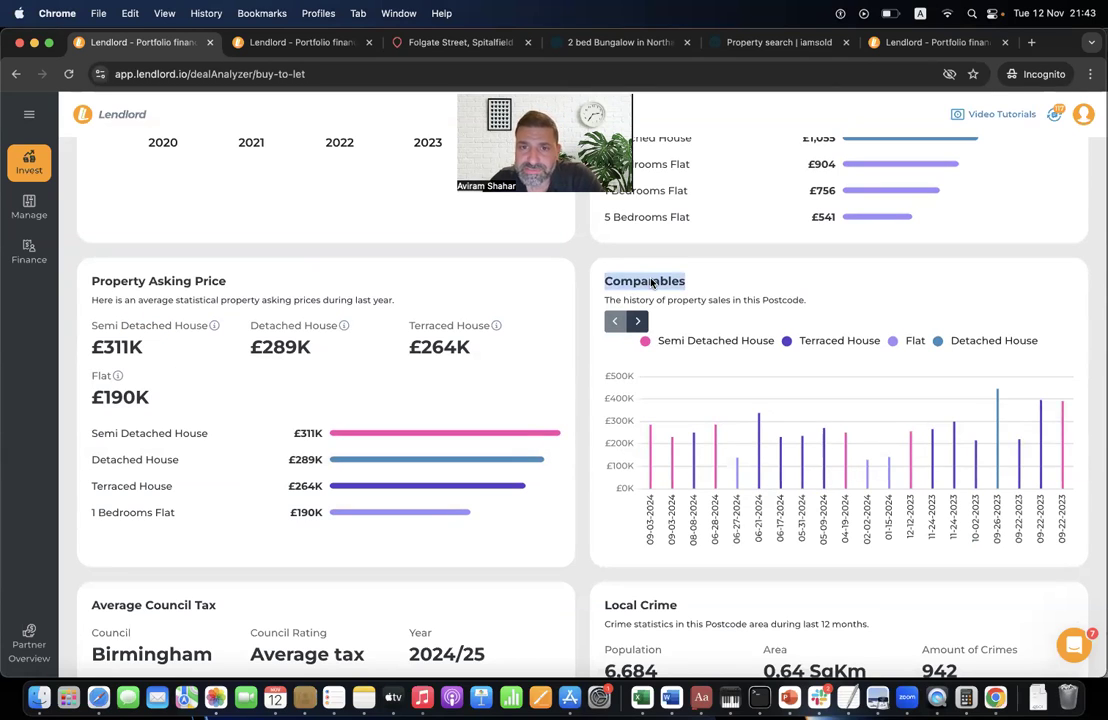
mouse_move(675, 485)
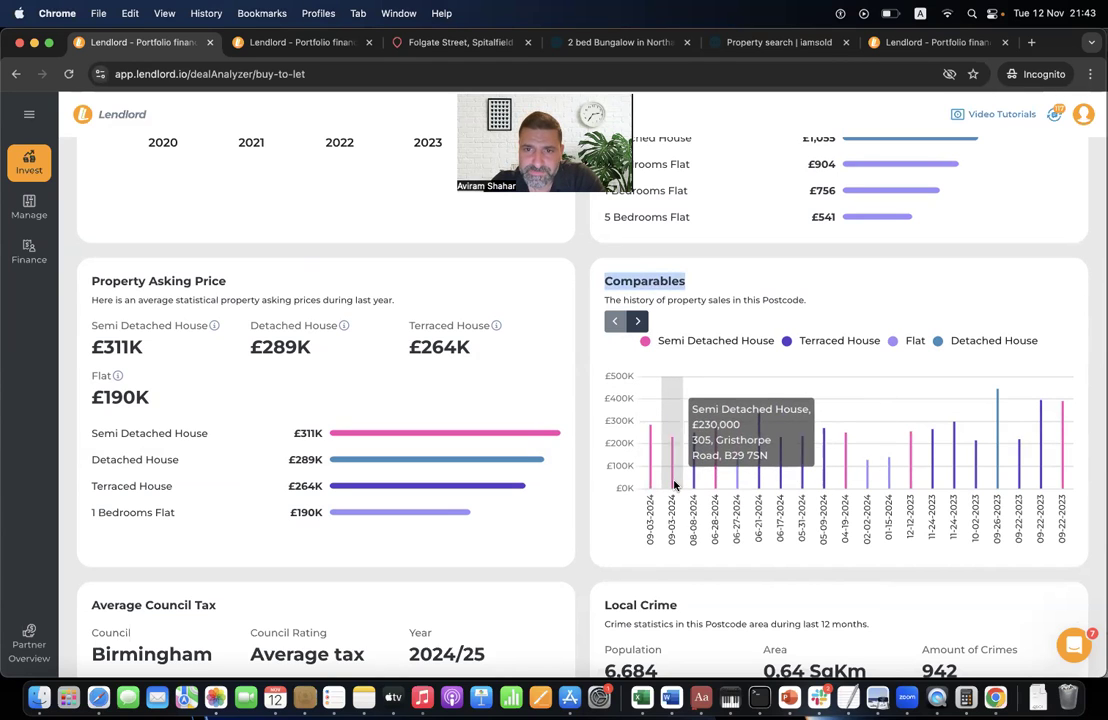
mouse_move(714, 477)
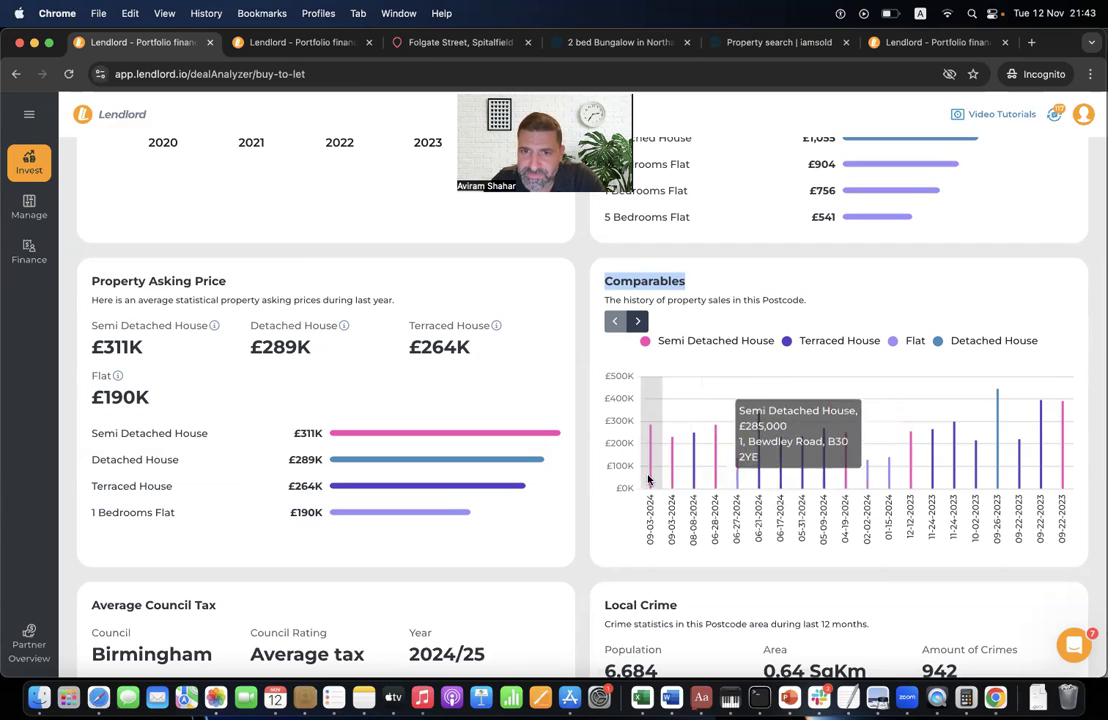
mouse_move(784, 479)
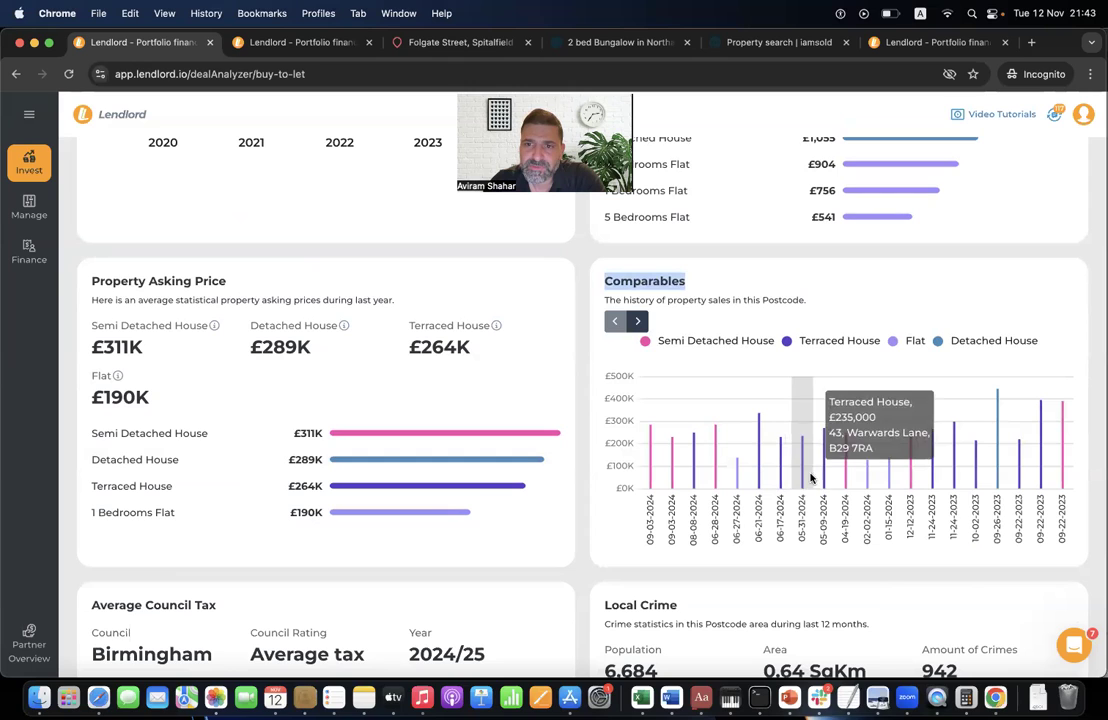
mouse_move(840, 470)
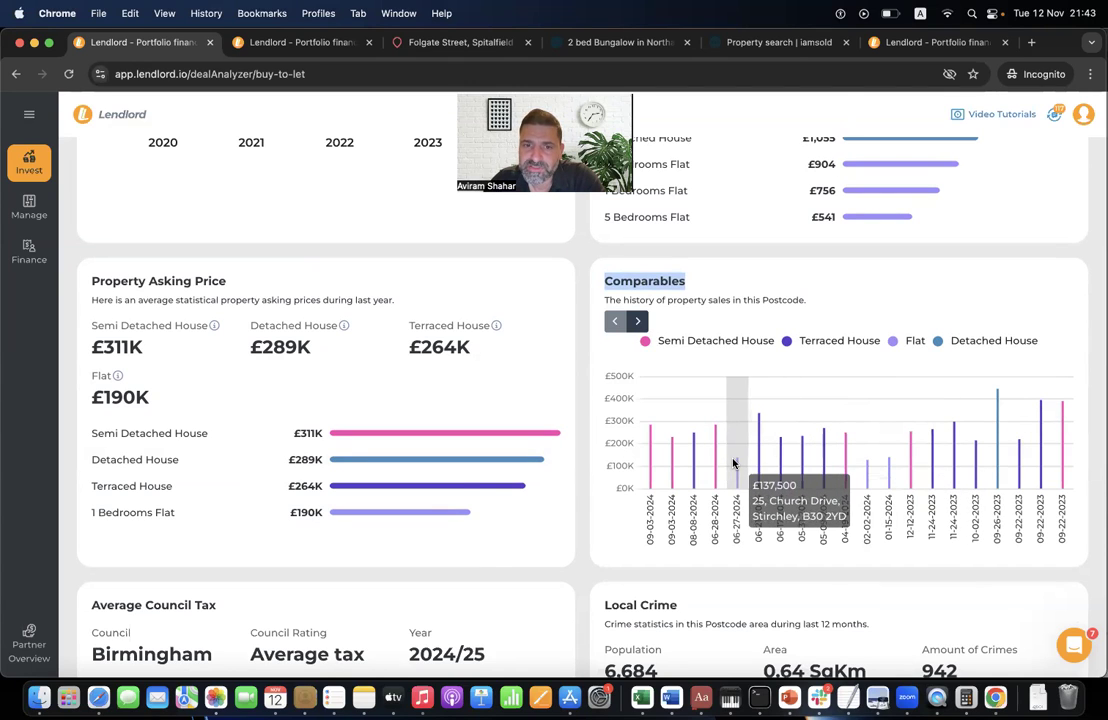
scroll(463, 488, "down", 5)
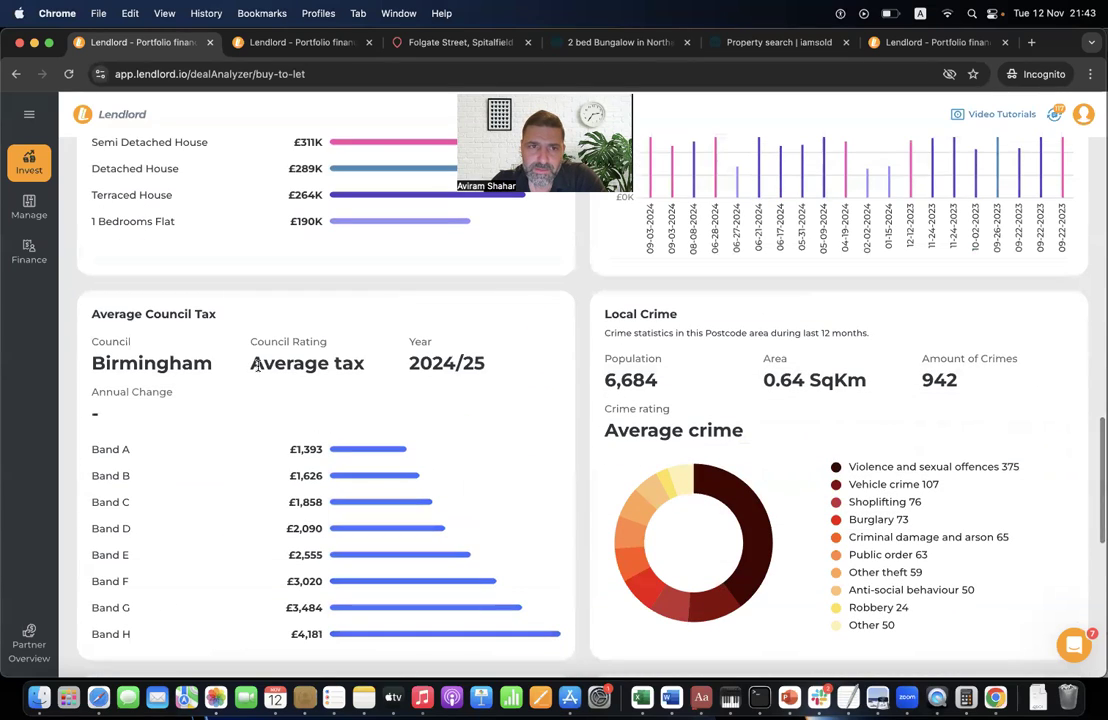
scroll(189, 365, "down", 1)
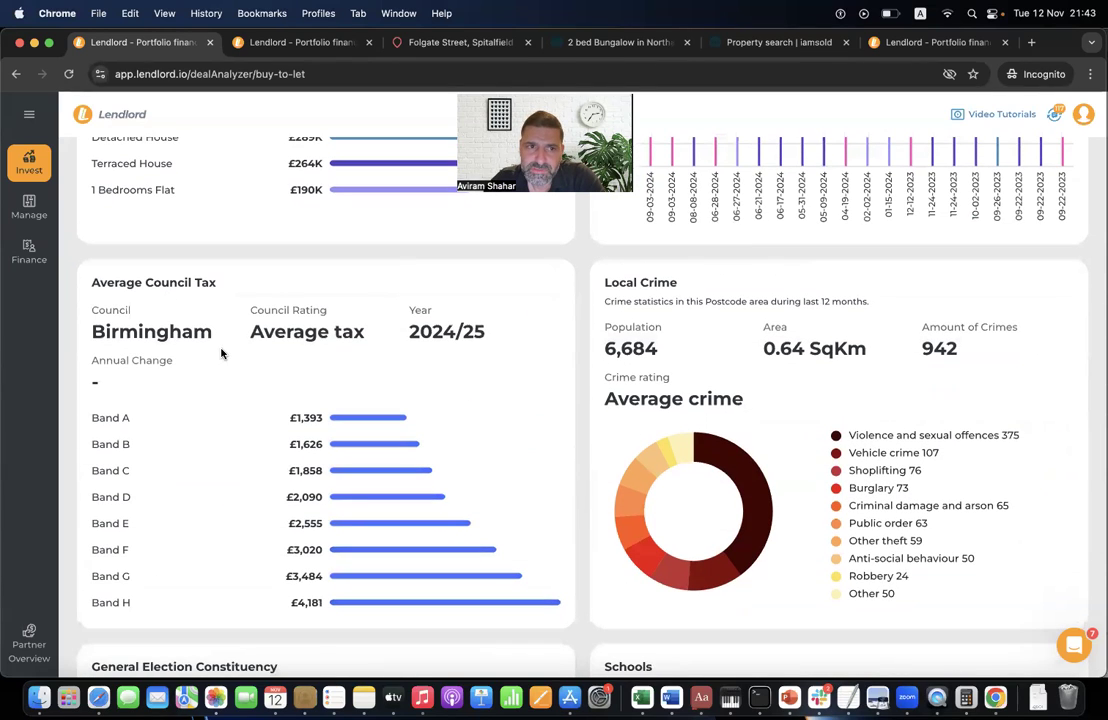
scroll(700, 440, "down", 3)
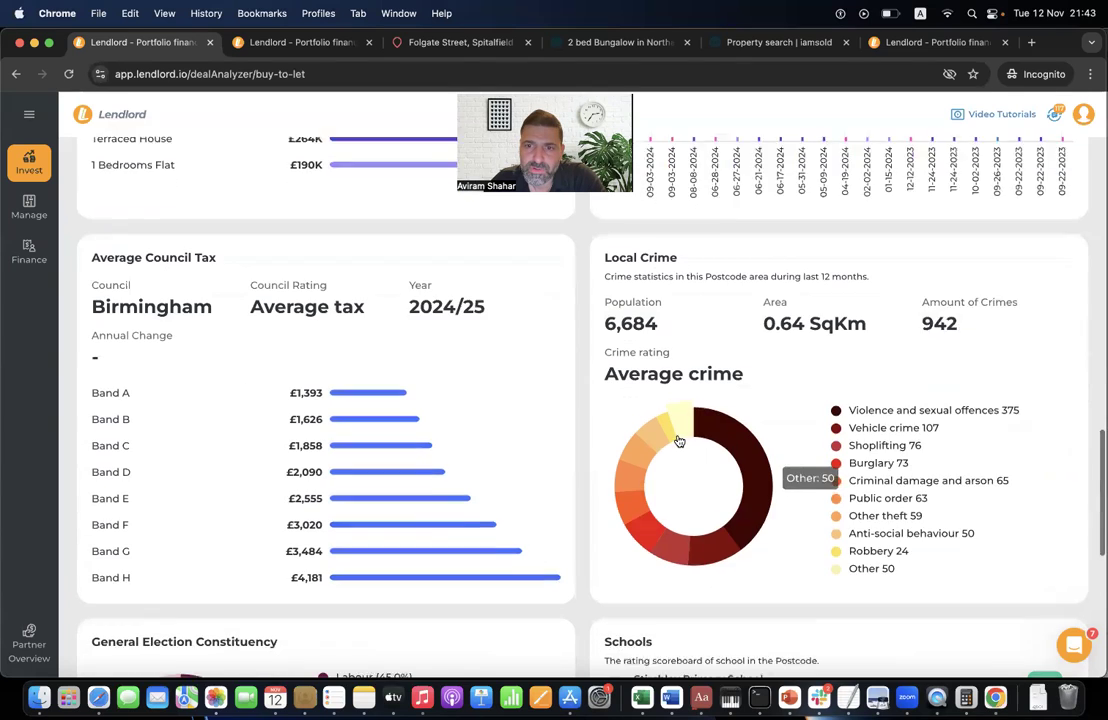
scroll(502, 371, "down", 4)
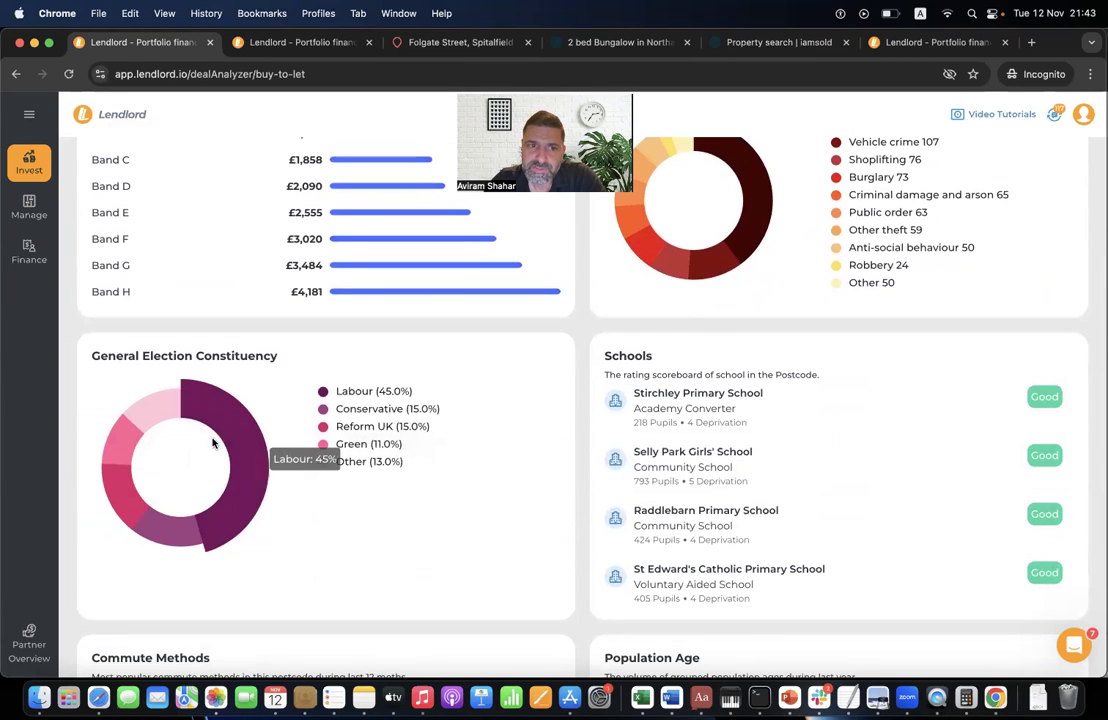
scroll(223, 375, "down", 3)
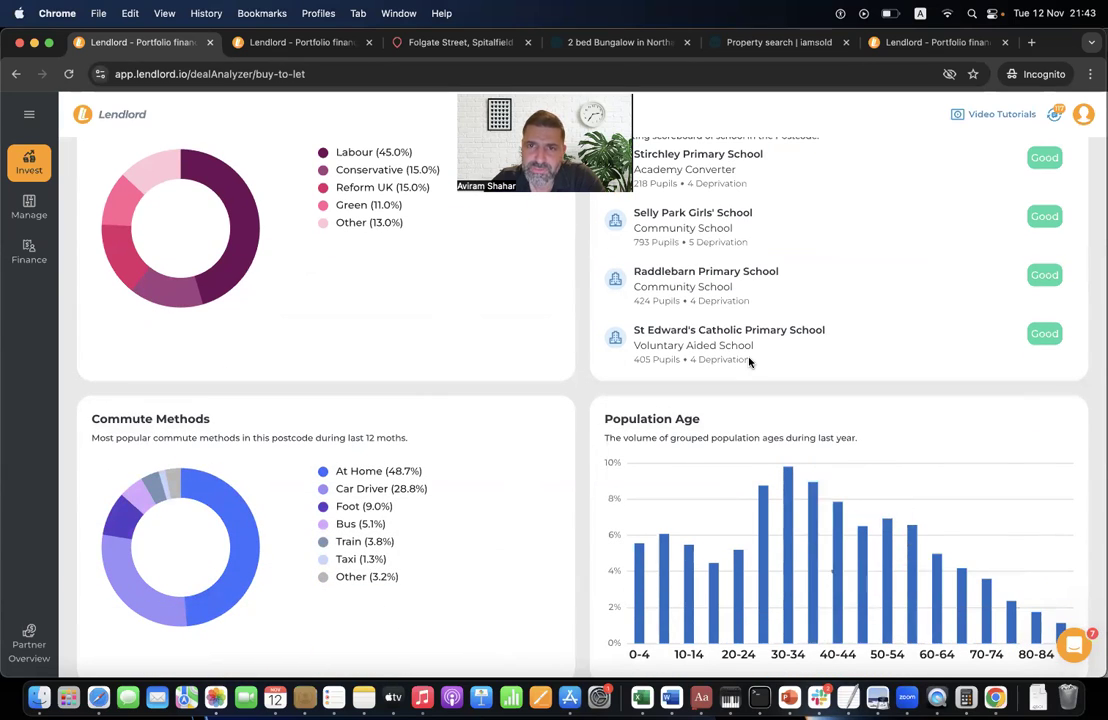
scroll(749, 361, "up", 2)
scroll(749, 361, "down", 5)
scroll(749, 362, "down", 5)
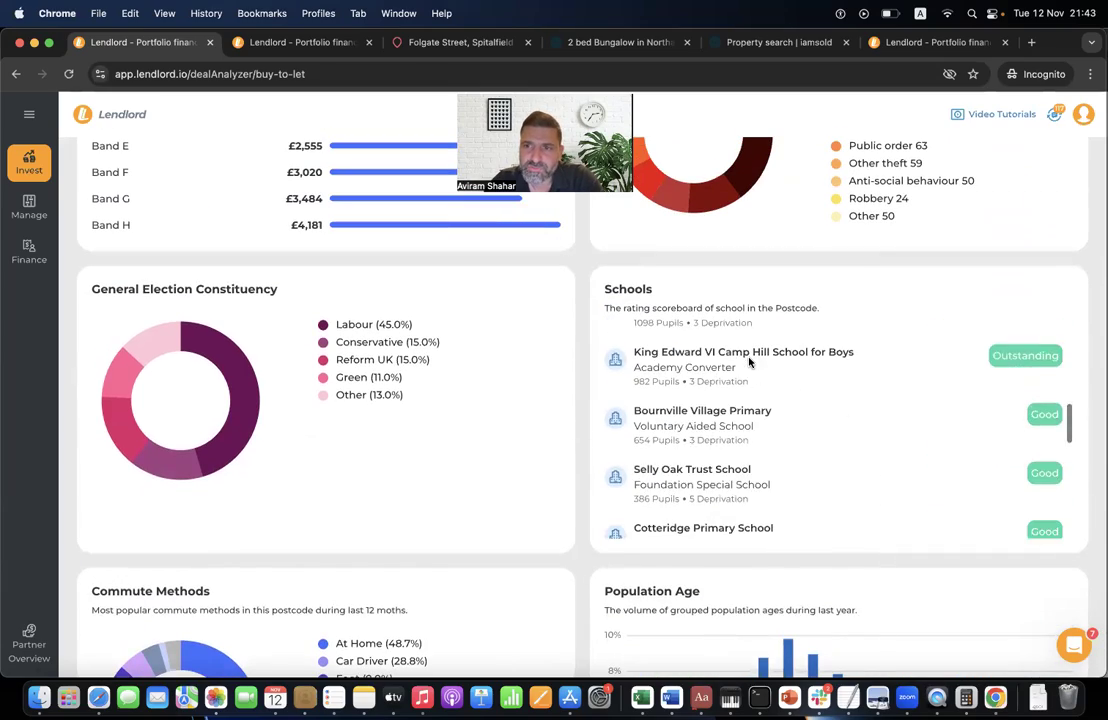
scroll(512, 408, "up", 15)
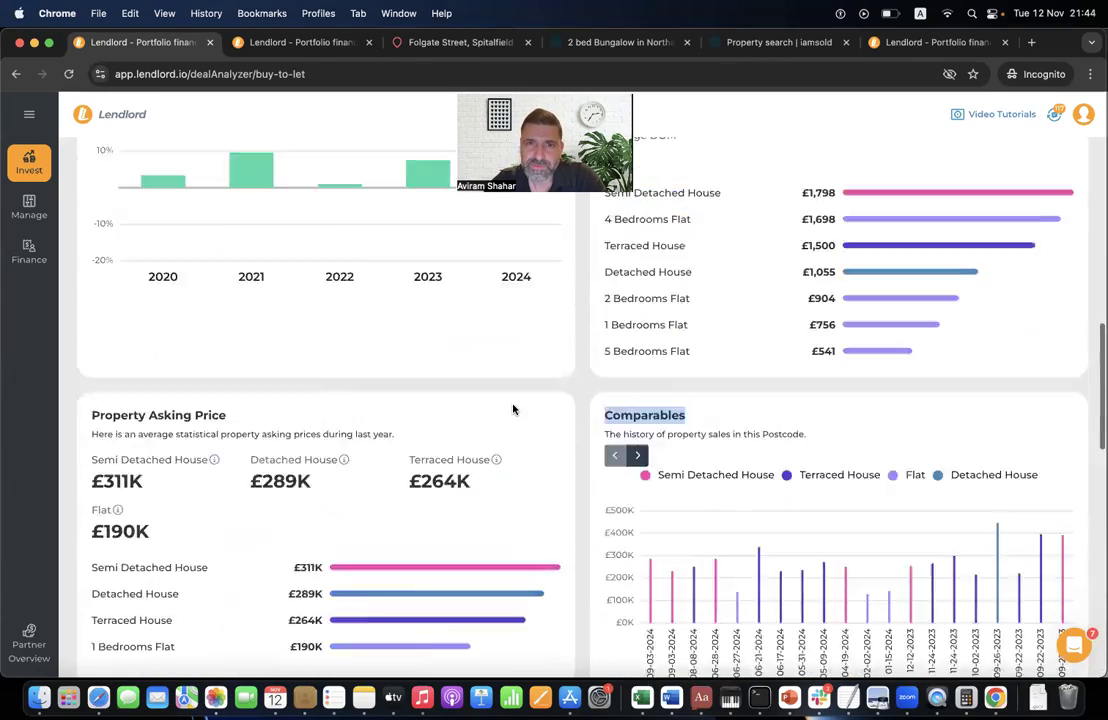
scroll(512, 408, "down", 3)
scroll(513, 408, "down", 1)
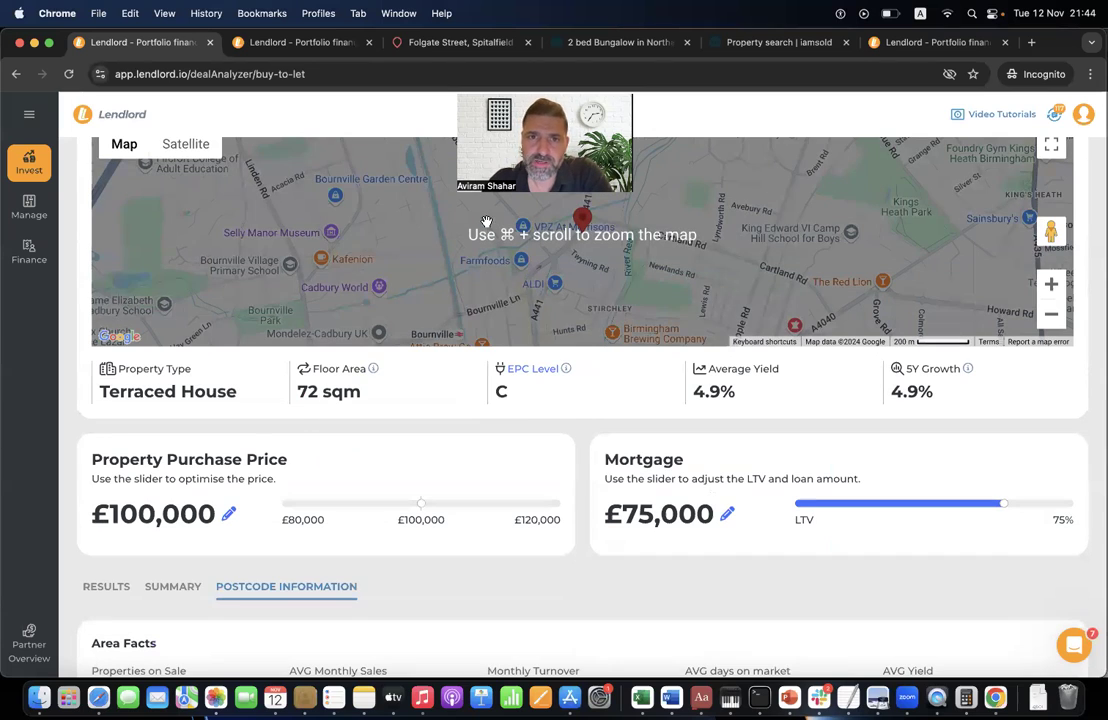
scroll(295, 470, "down", 5)
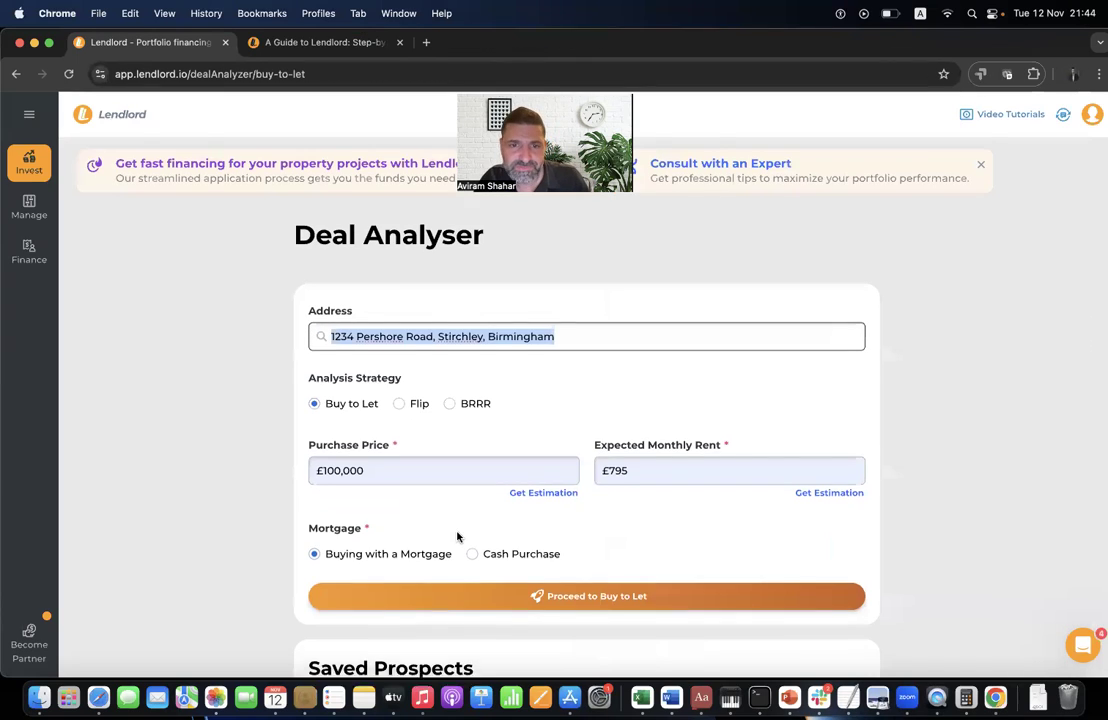
- Run the buy-to-let analysis, open its postcode information, and bring up the Become premium offer
scroll(460, 555, "down", 1)
left_click(465, 580)
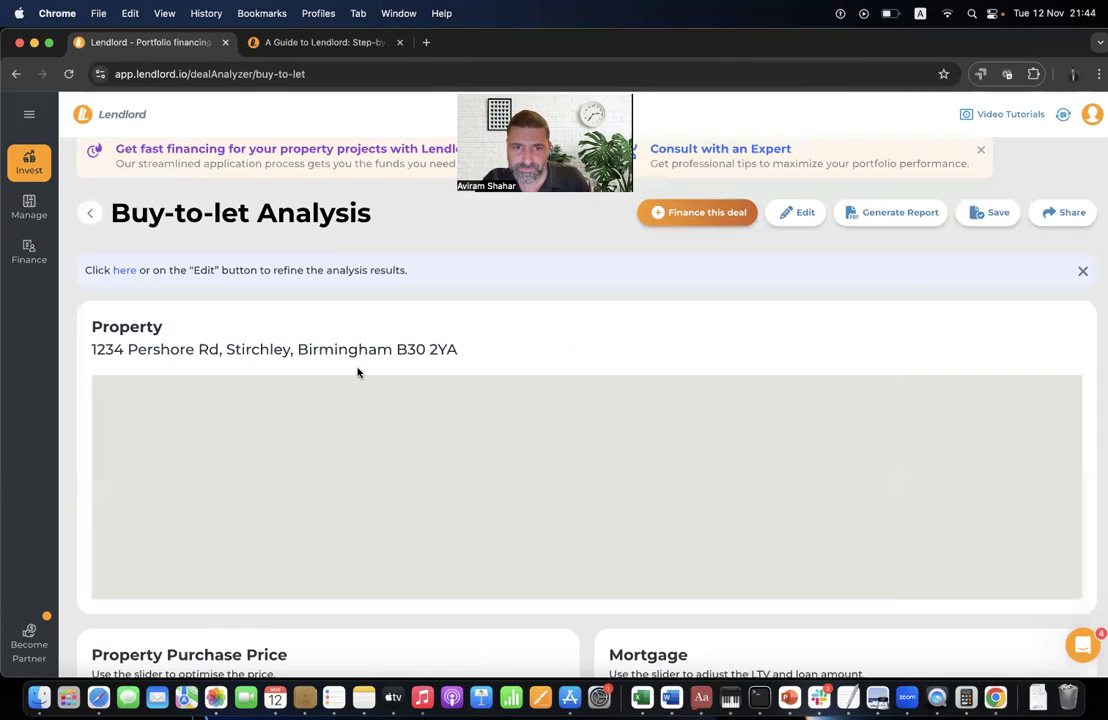
scroll(339, 495, "down", 8)
left_click(328, 502)
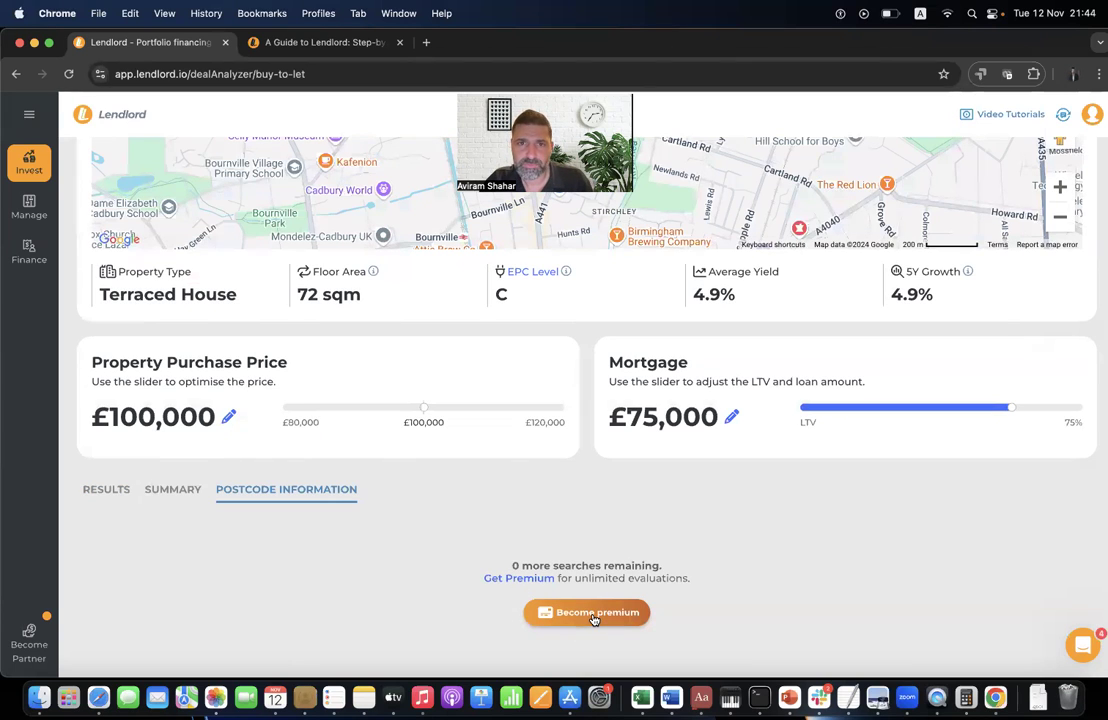
left_click(593, 615)
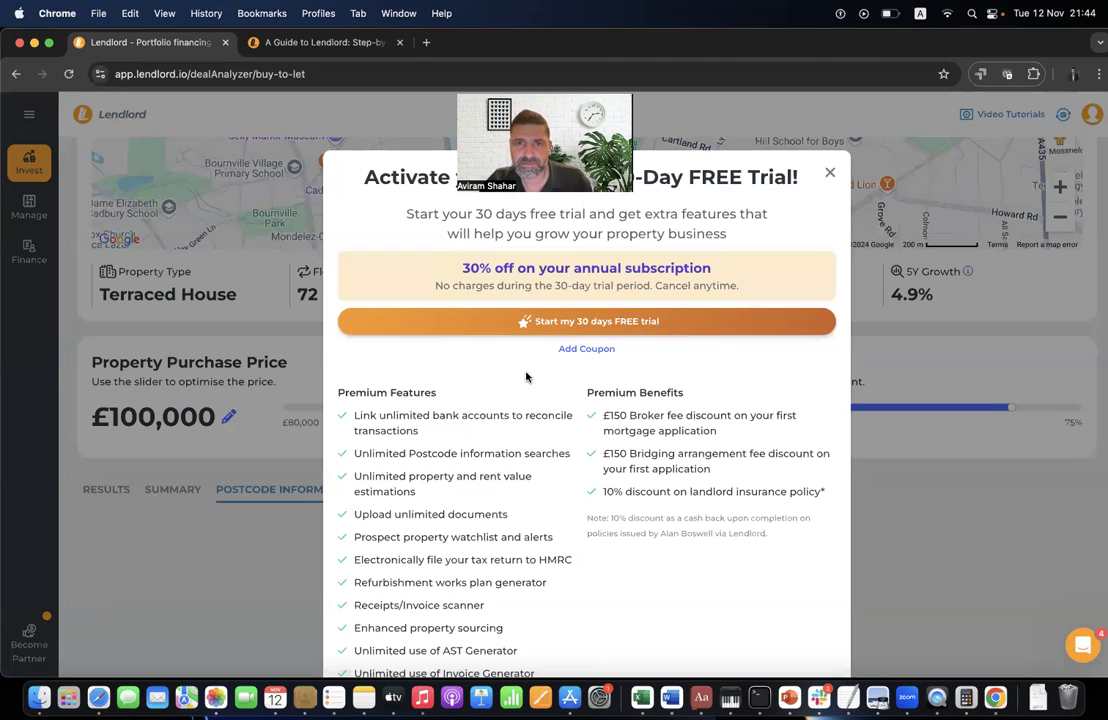
- Dismiss the free trial offer and go to account settings
left_click(831, 172)
left_click(1092, 114)
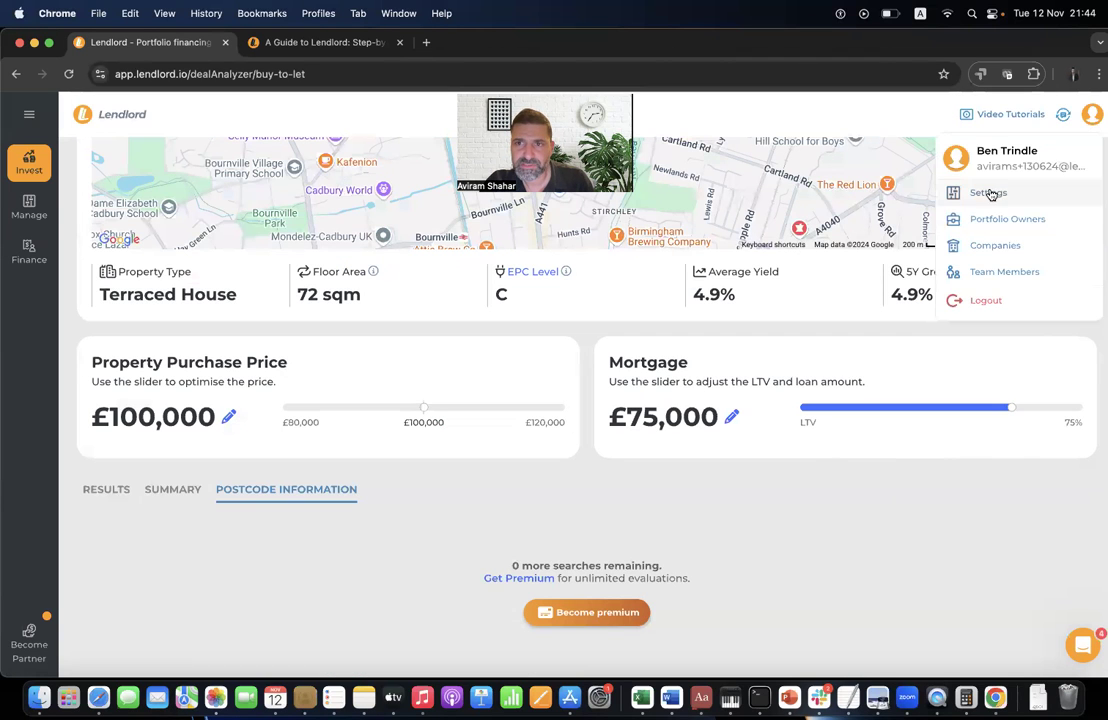
left_click(989, 190)
- Apply the webinar coupon to the Basic plan upgrade, choose 50%-off annual payment, then close it
left_click(402, 498)
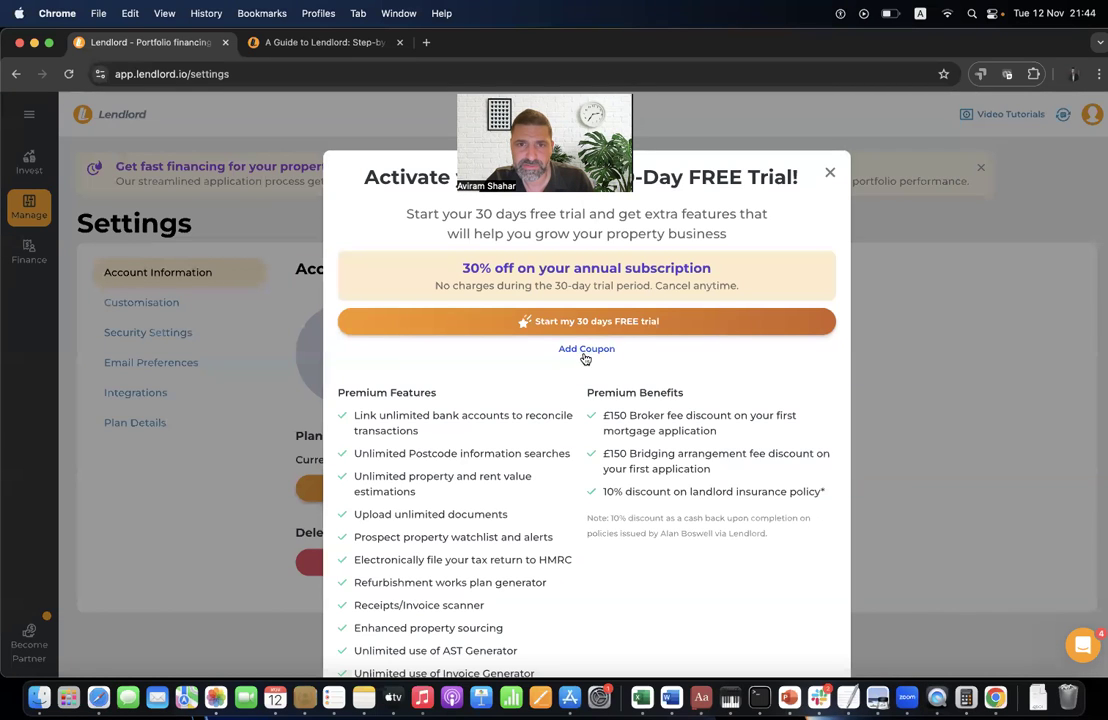
left_click(520, 349)
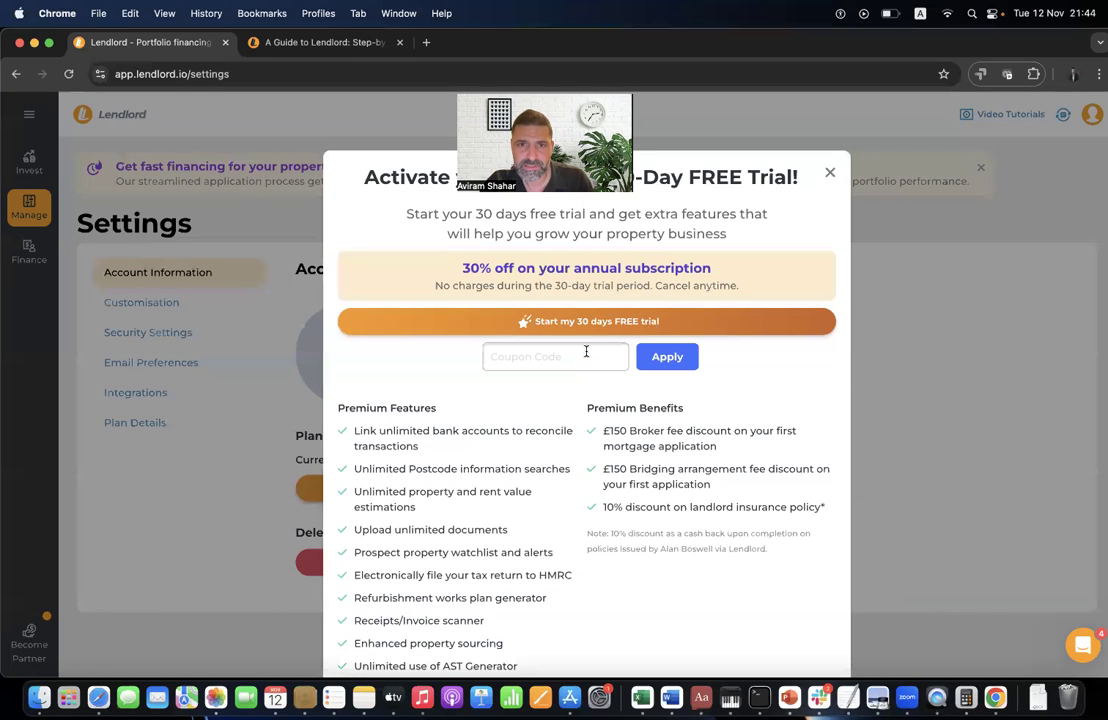
type("webinar1211")
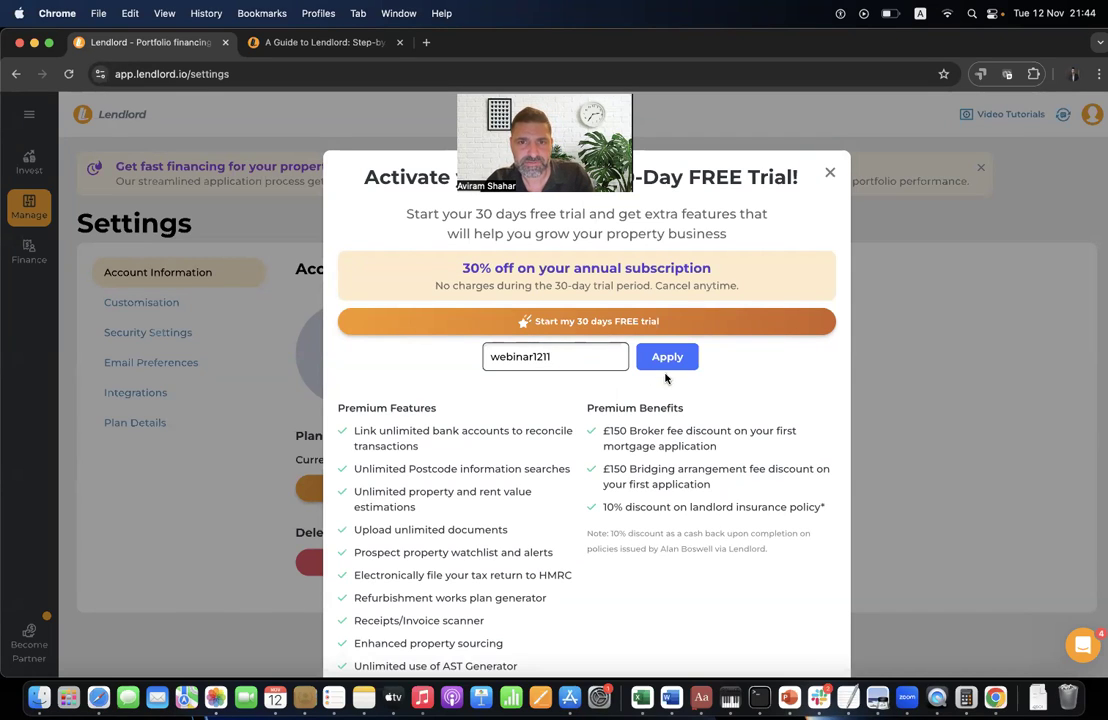
left_click(665, 357)
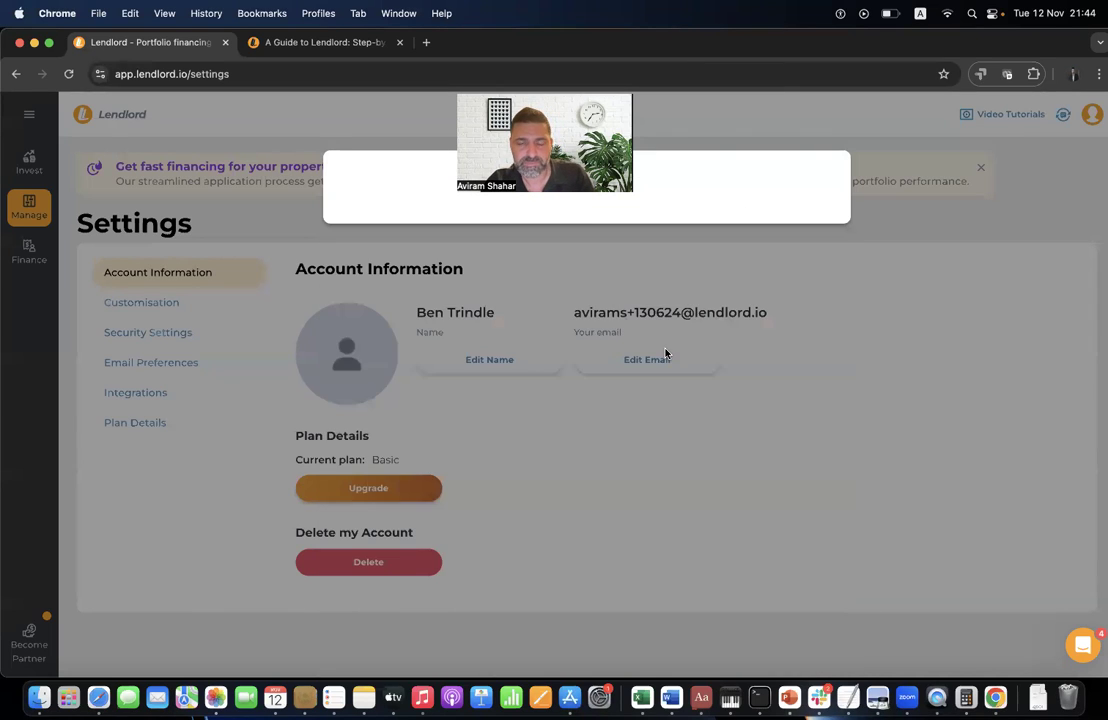
left_click(521, 313)
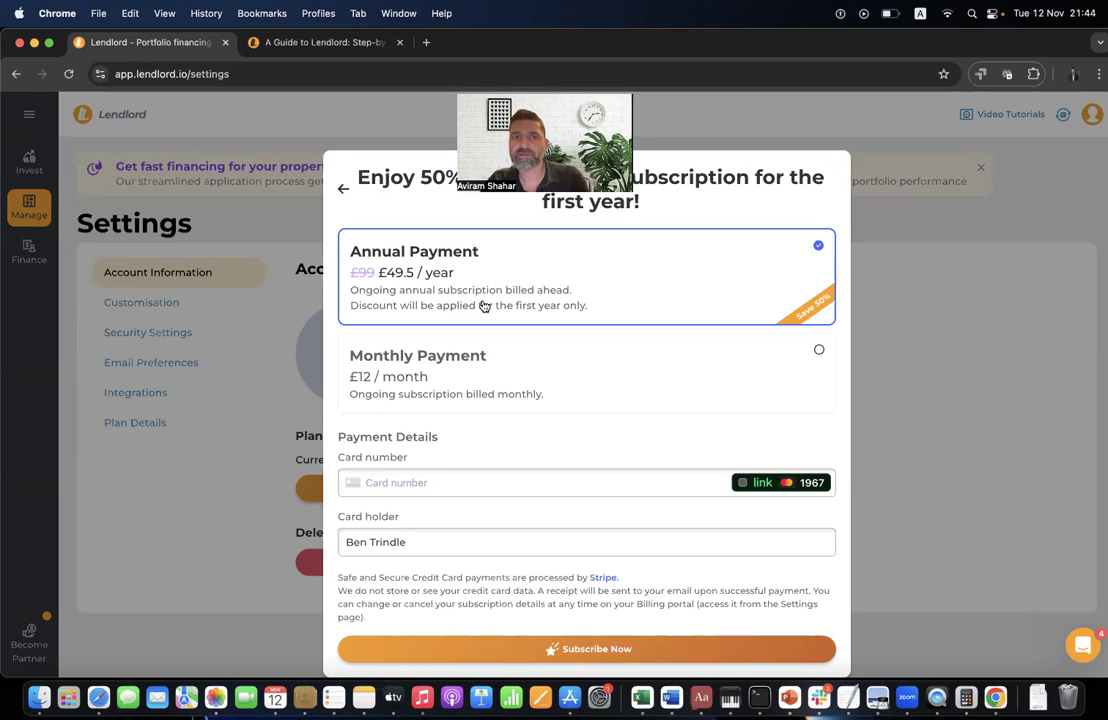
left_click(914, 387)
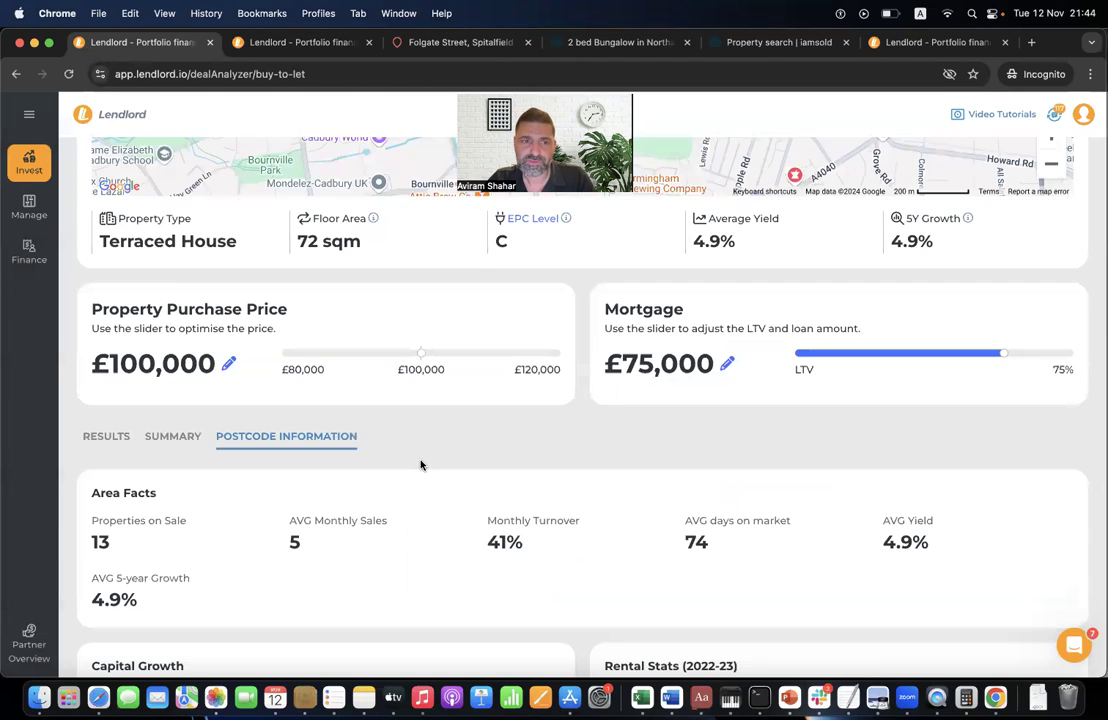
- Return from the analysis results to the Deal Analyser form and set the strategy to BRRR
scroll(420, 465, "down", 15)
scroll(420, 465, "up", 14)
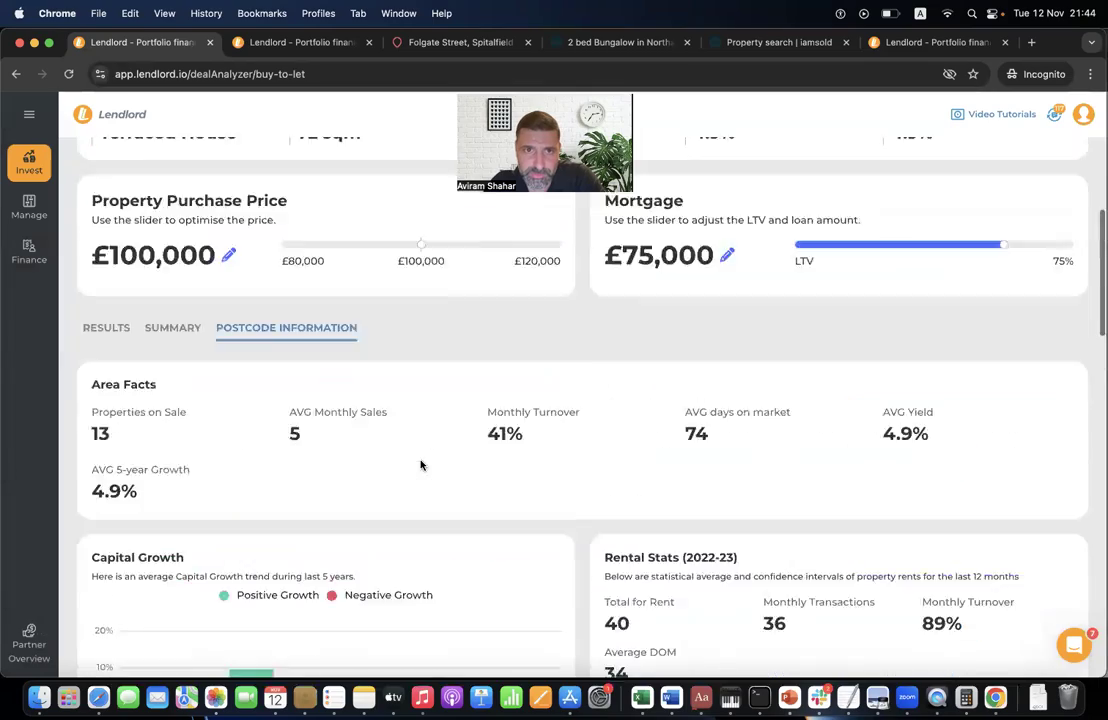
scroll(420, 465, "up", 6)
scroll(267, 445, "down", 5)
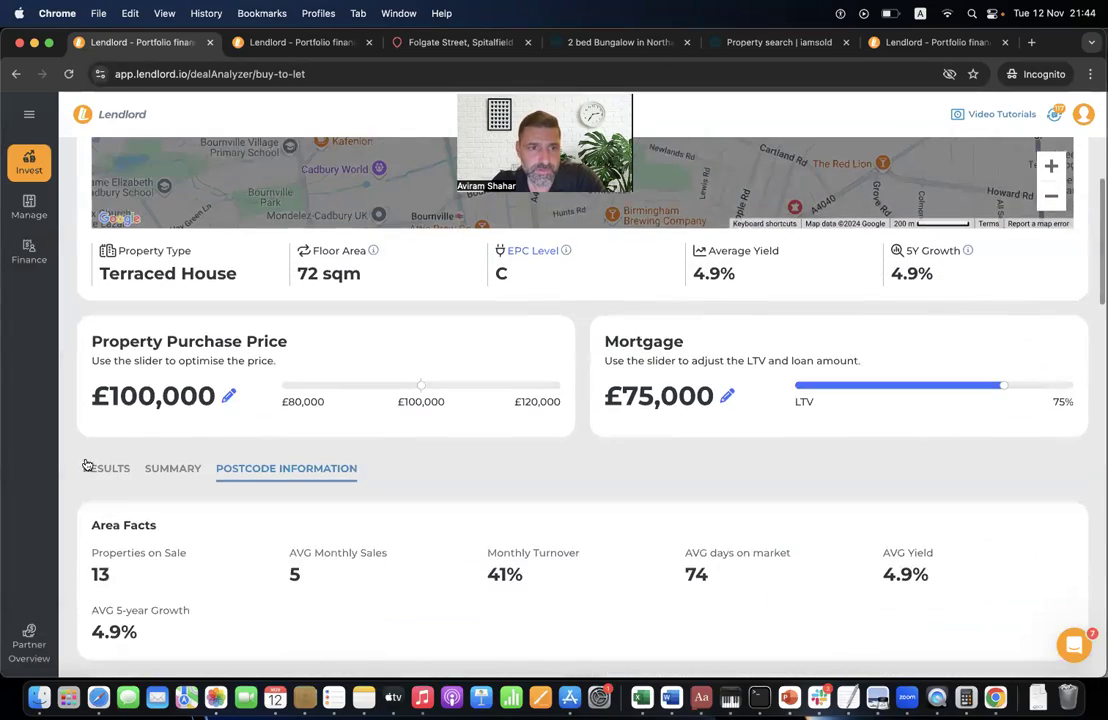
left_click(88, 467)
scroll(411, 290, "up", 5)
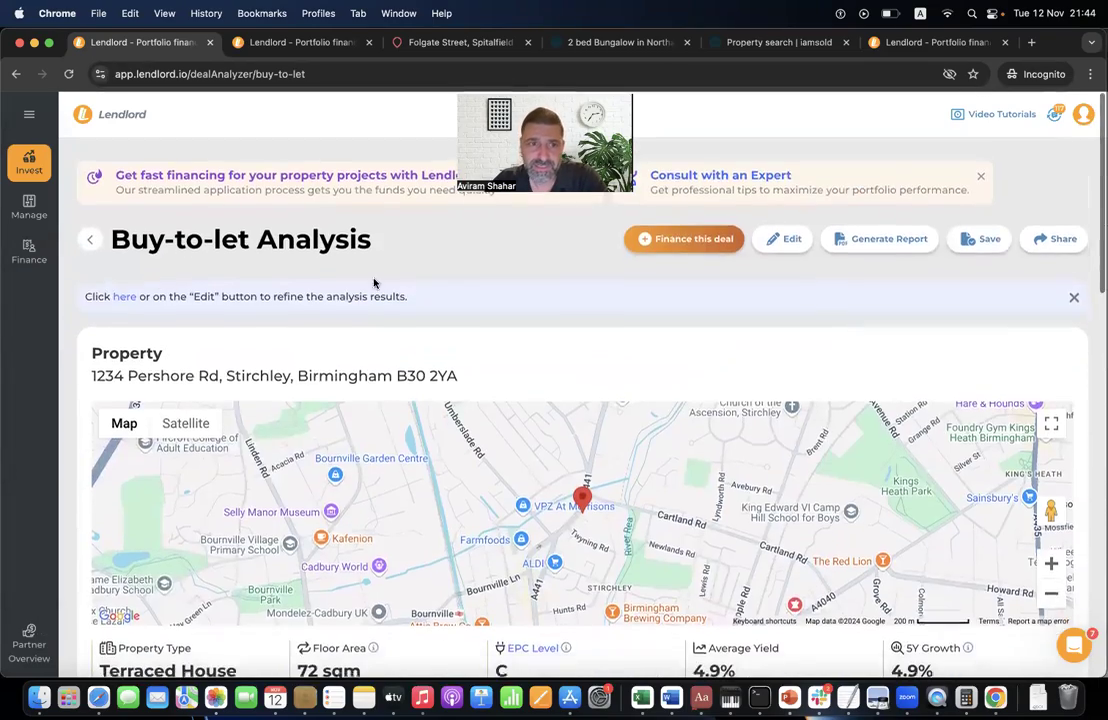
left_click(89, 227)
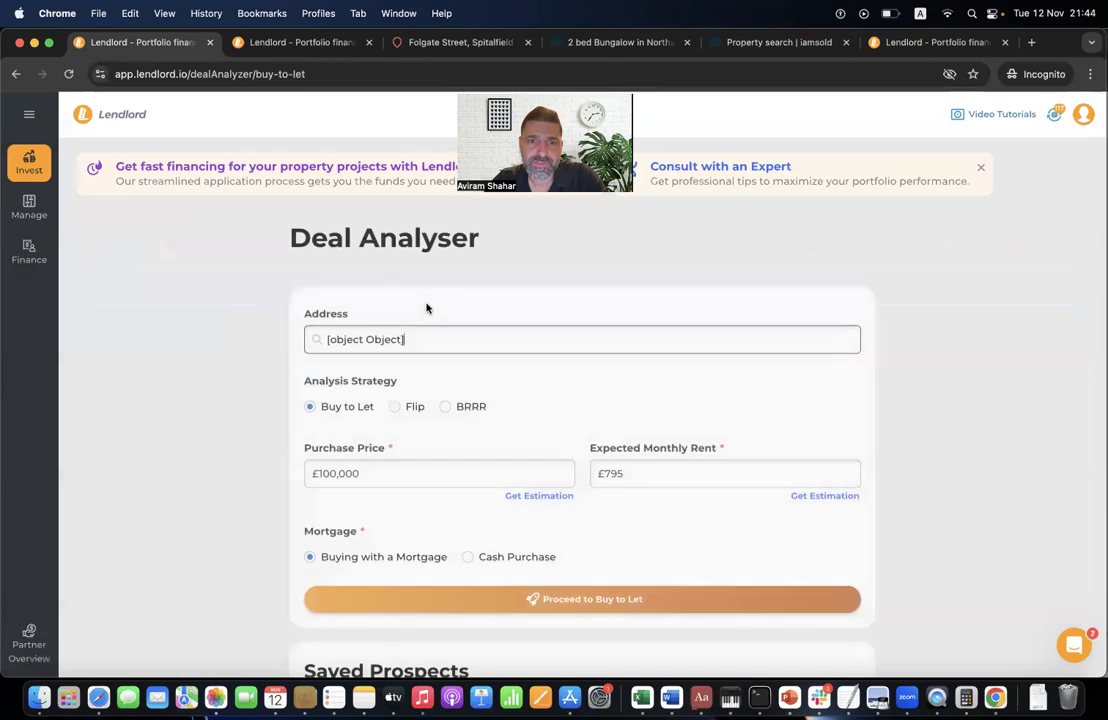
left_click(410, 407)
left_click(472, 408)
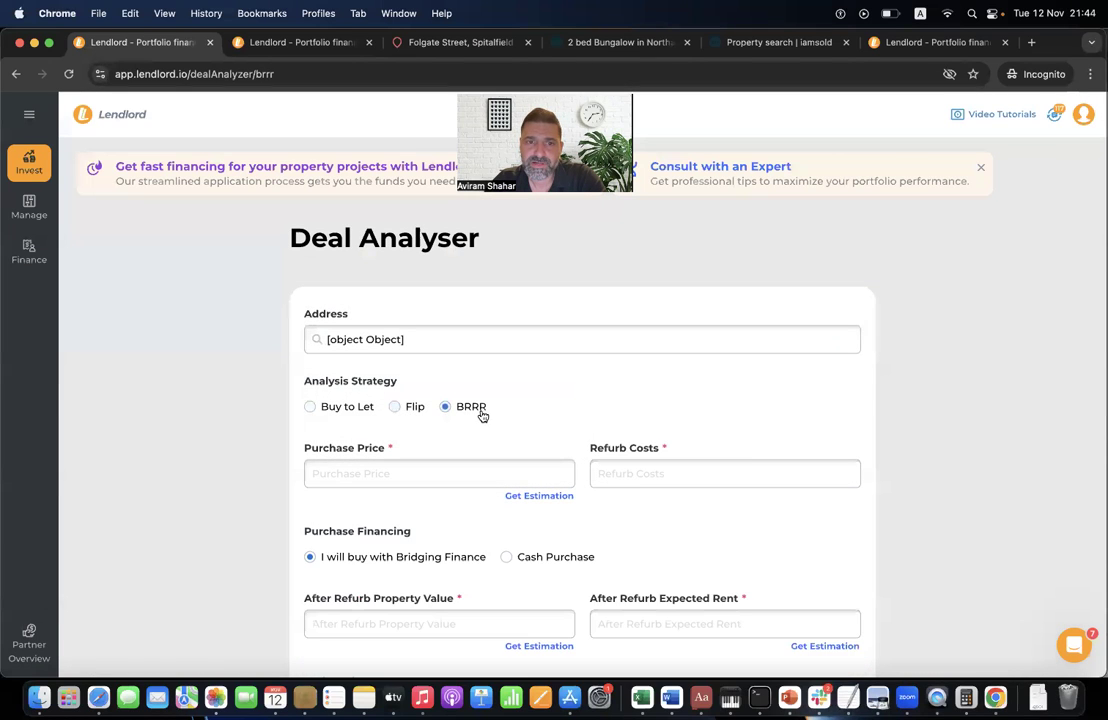
- Open the saved Barclays BRRR analysis from Saved Prospects
scroll(430, 566, "down", 5)
scroll(430, 566, "down", 3)
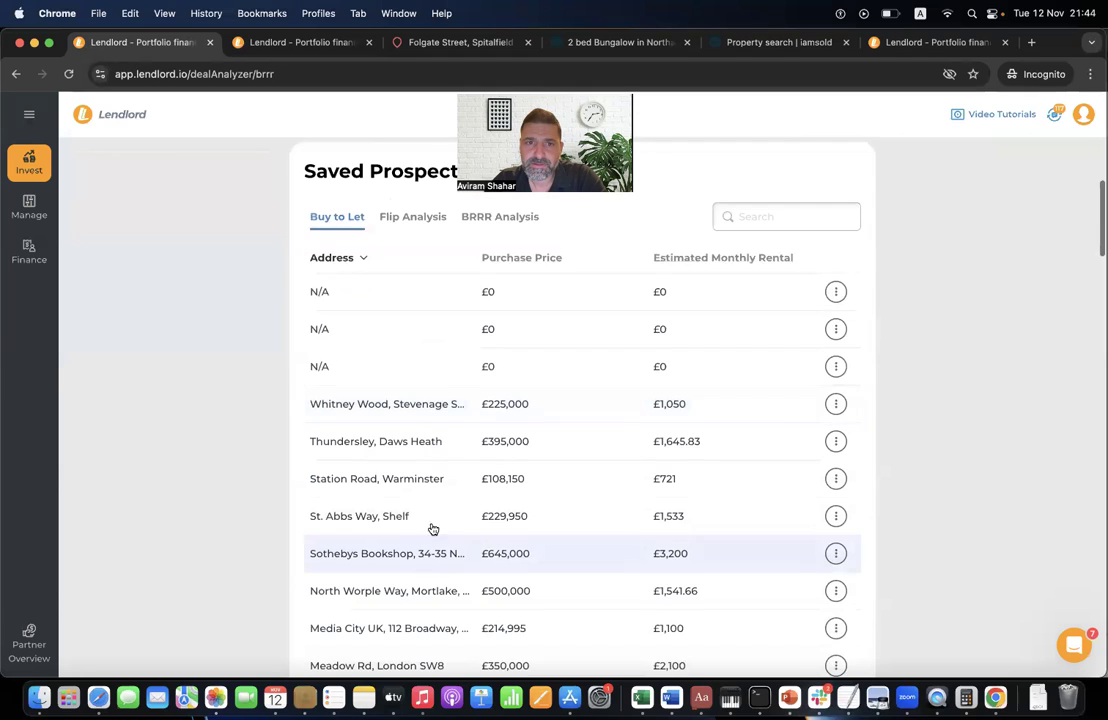
scroll(430, 527, "up", 2)
left_click(497, 332)
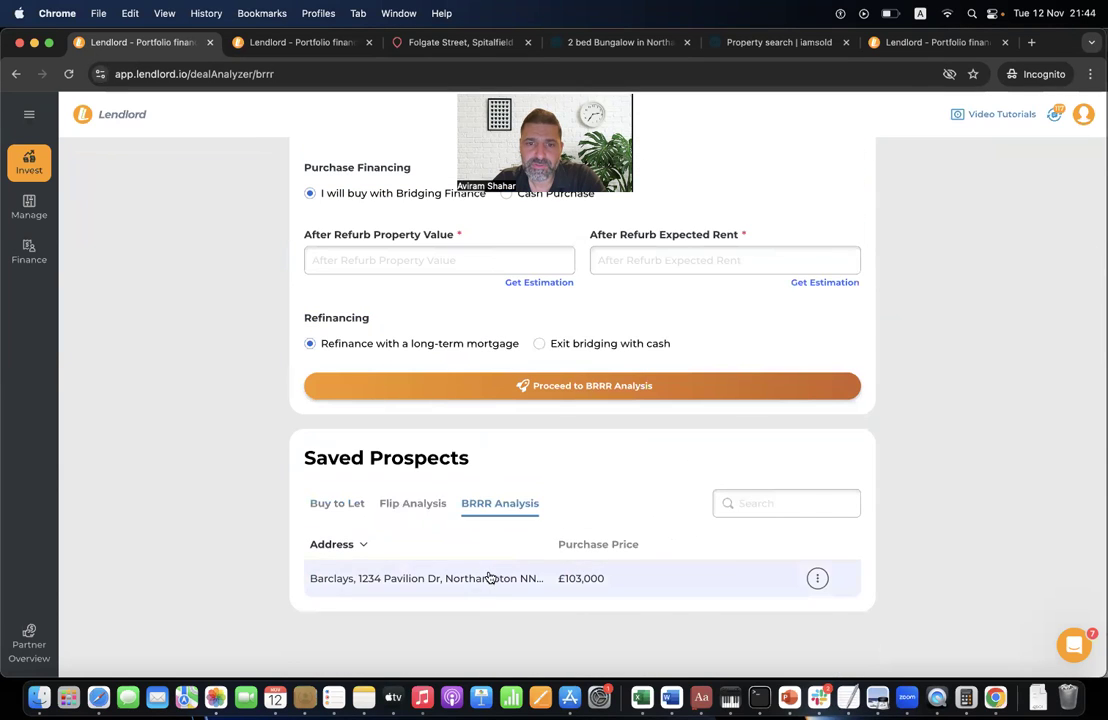
left_click(487, 576)
- Generate the BRRR PDF report, save it to Downloads, and open it
scroll(871, 255, "up", 5)
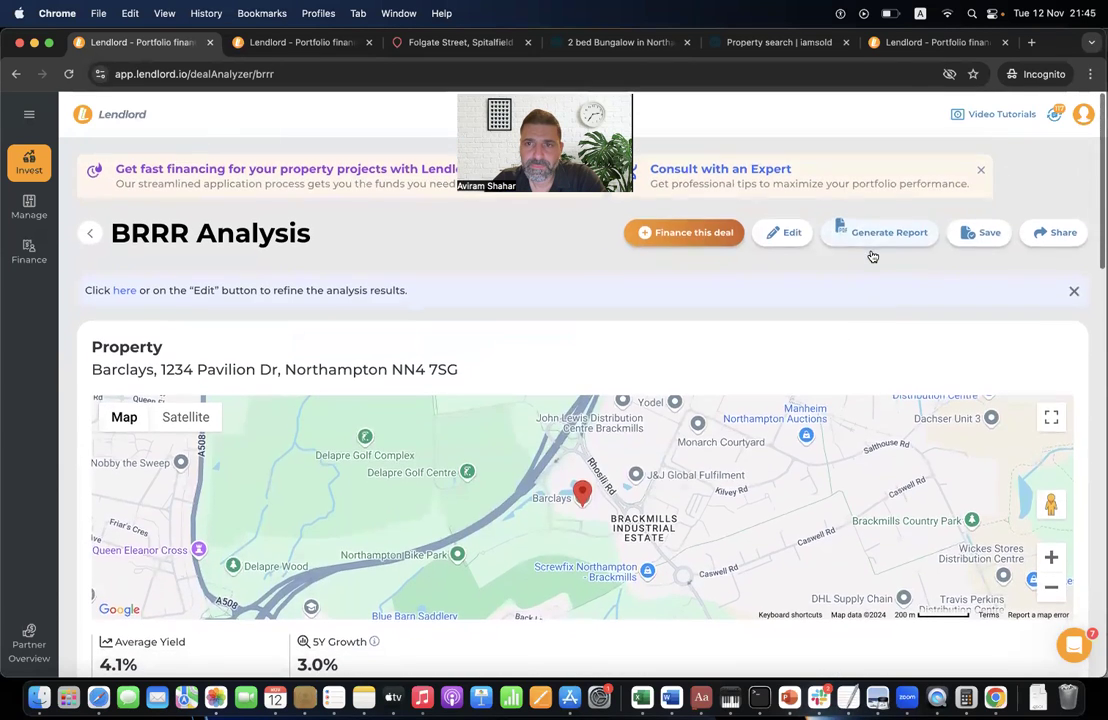
left_click(886, 237)
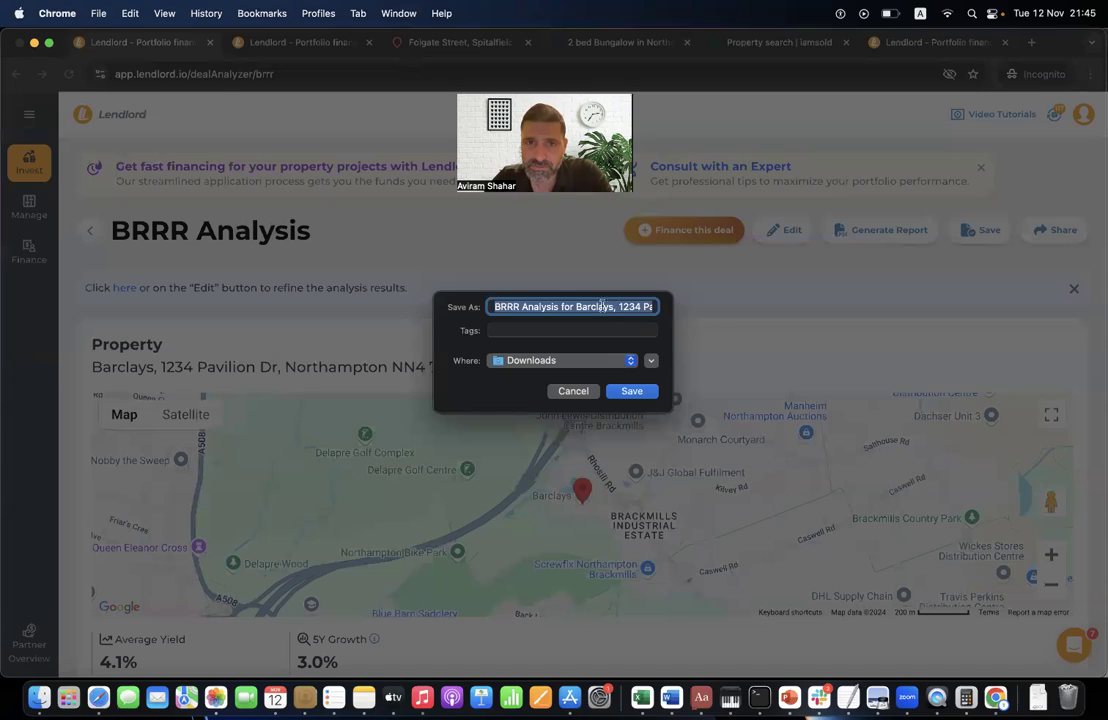
left_click(633, 391)
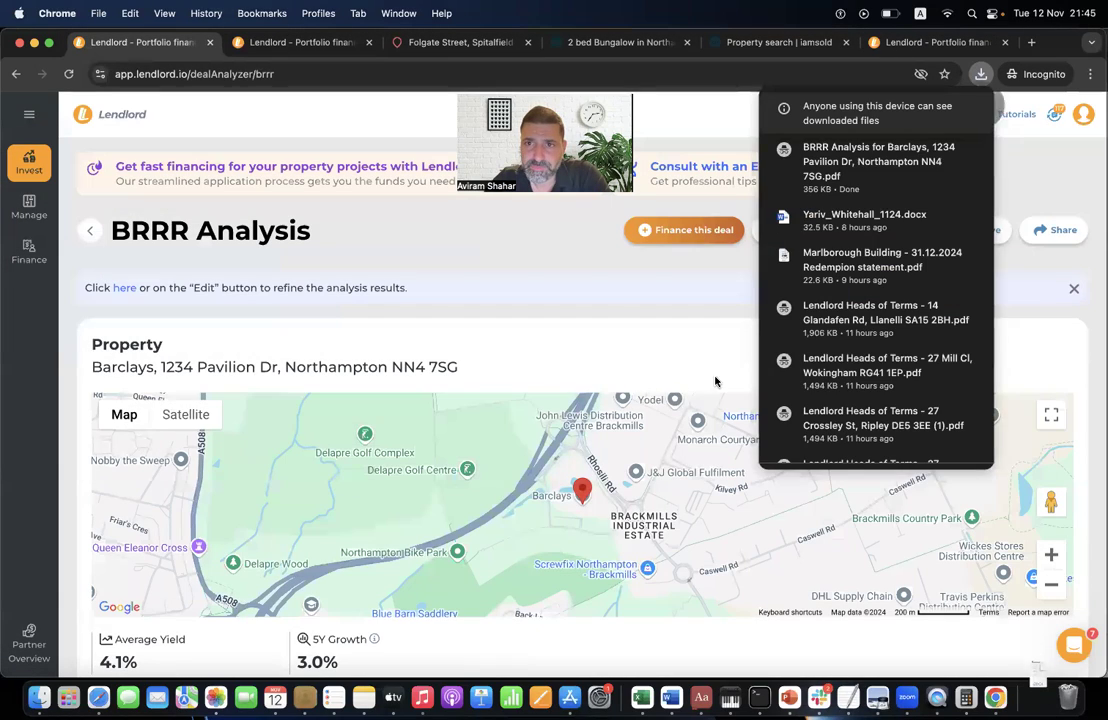
left_click(845, 167)
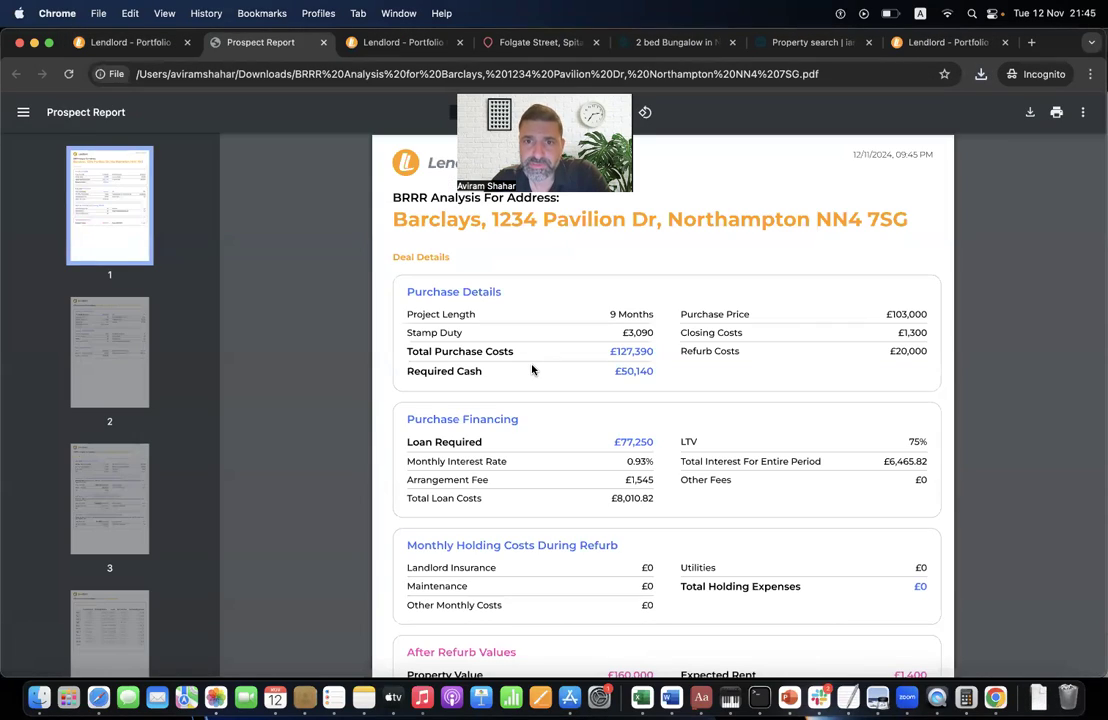
scroll(540, 390, "down", 10)
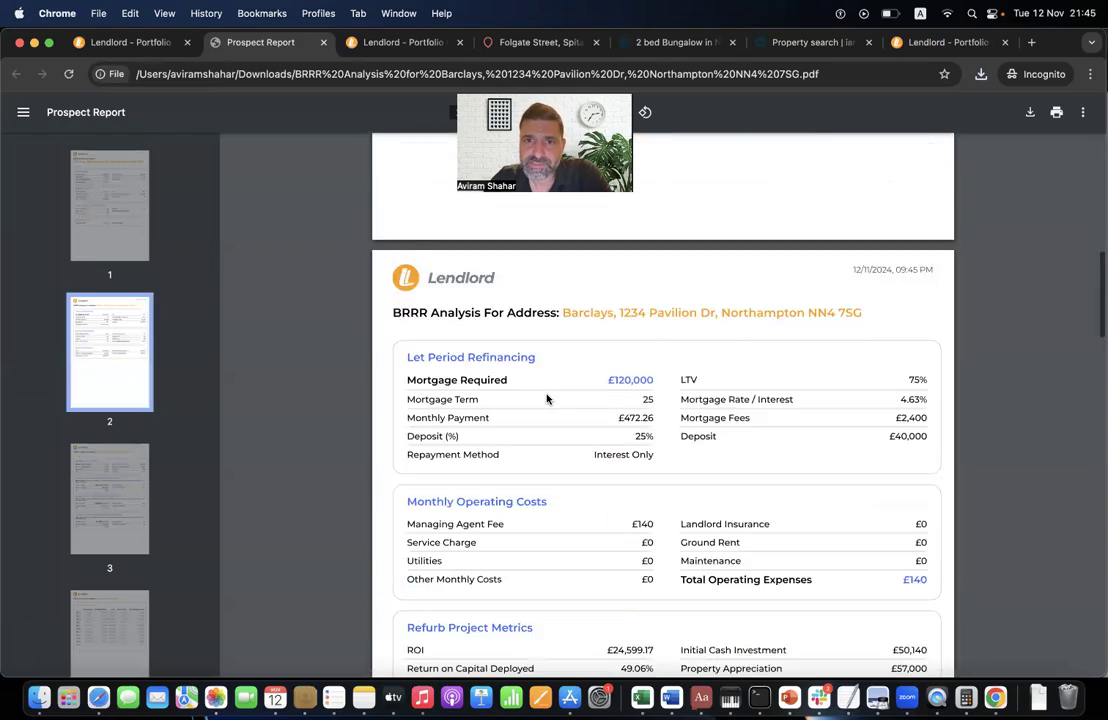
scroll(546, 399, "down", 15)
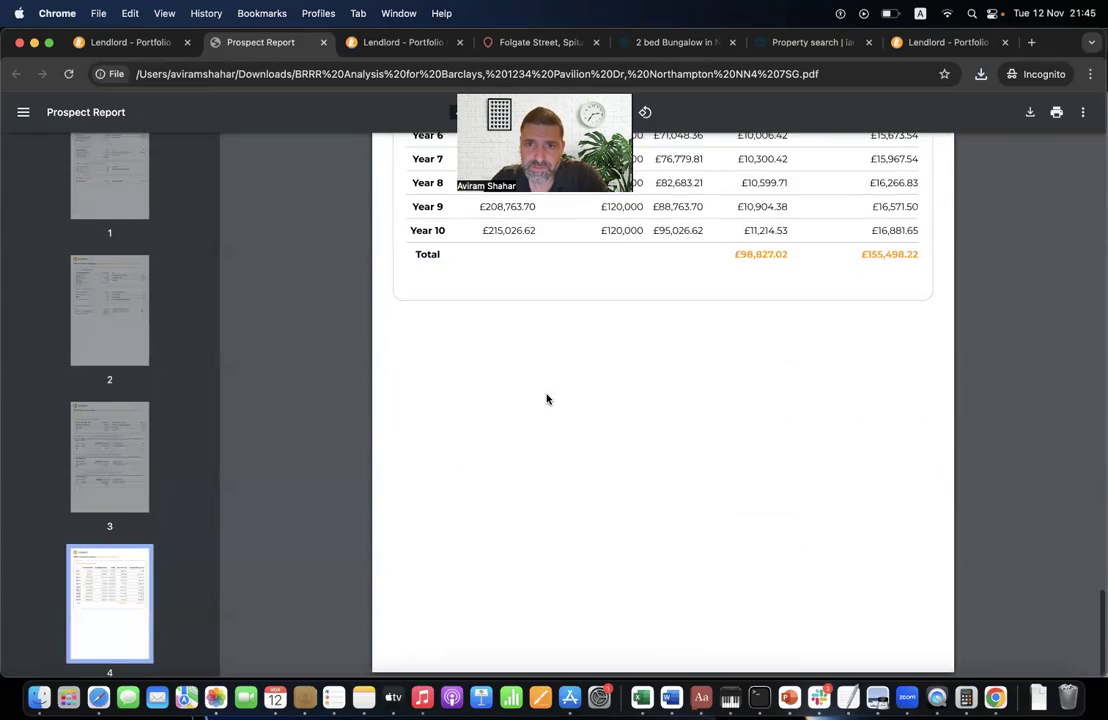
scroll(546, 399, "up", 12)
scroll(546, 399, "up", 15)
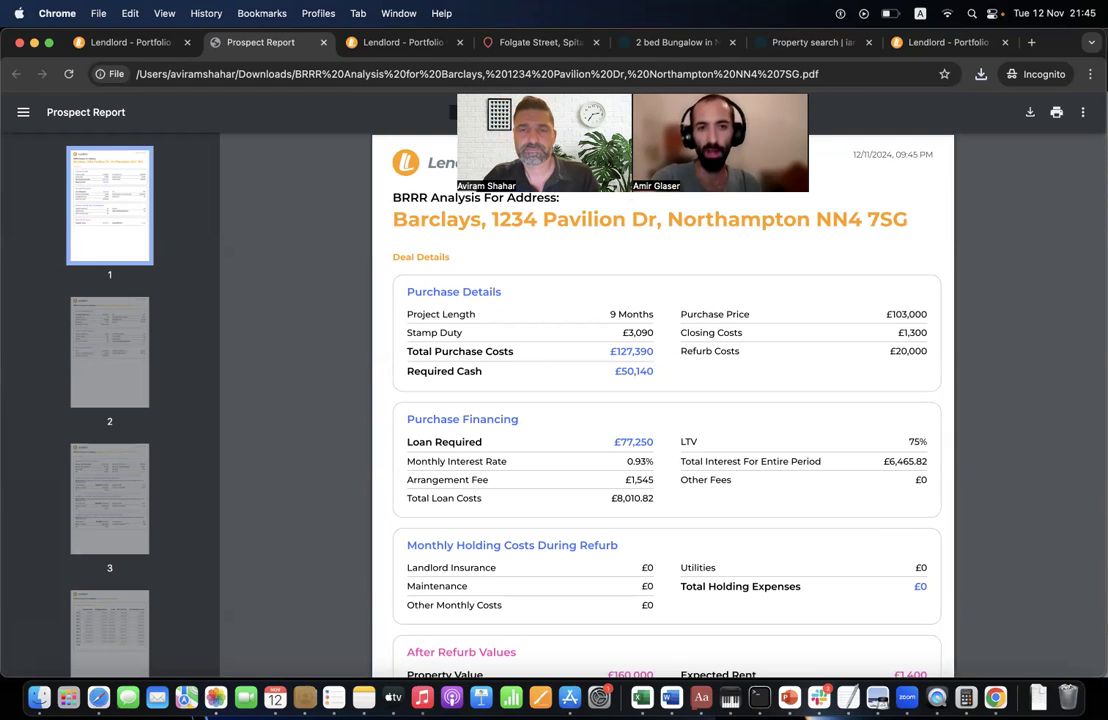
- Go back to the Deal Analyser form and choose the Buy to Let strategy
left_click(135, 42)
scroll(323, 328, "down", 10)
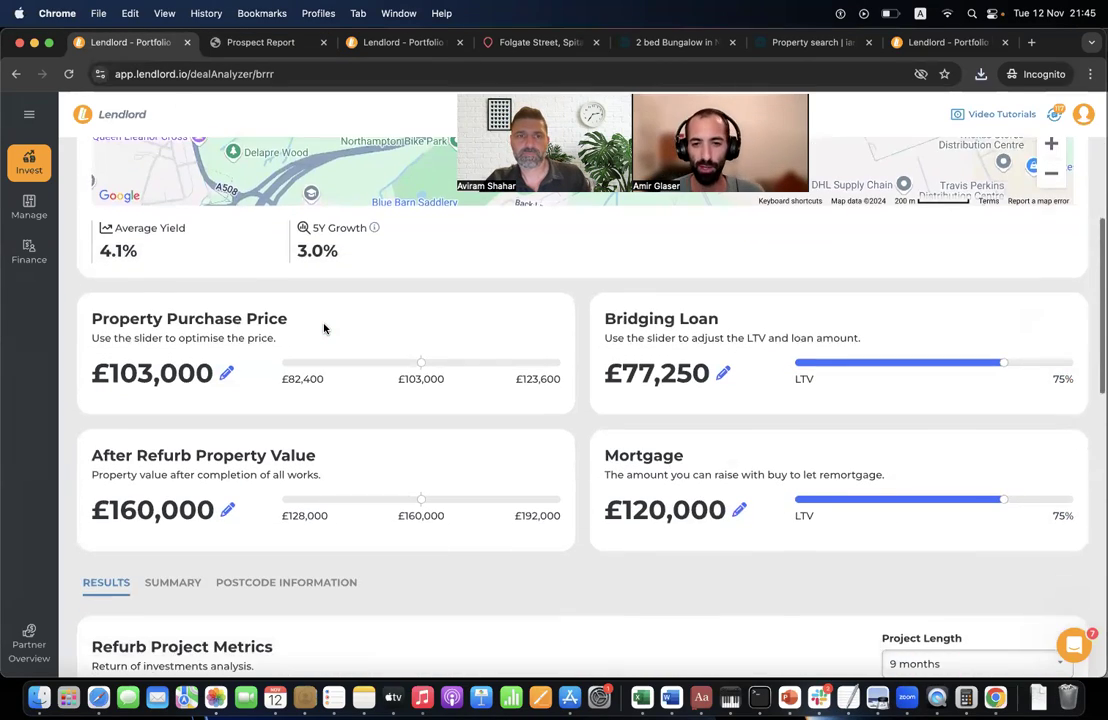
scroll(316, 292, "up", 15)
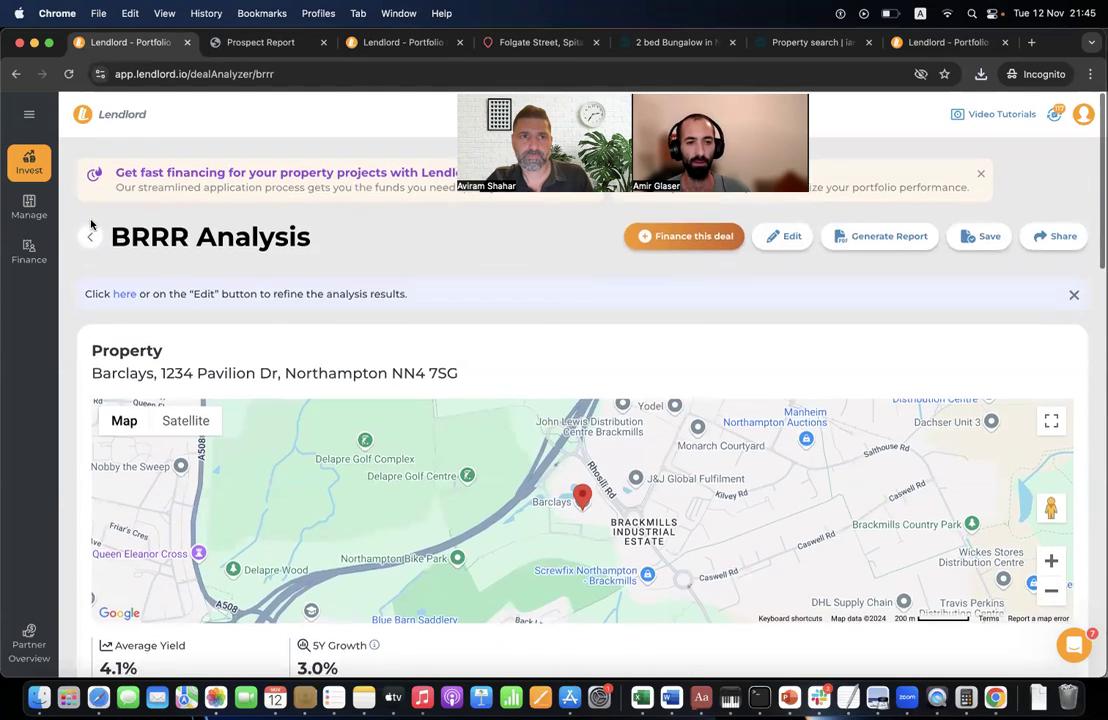
left_click(90, 232)
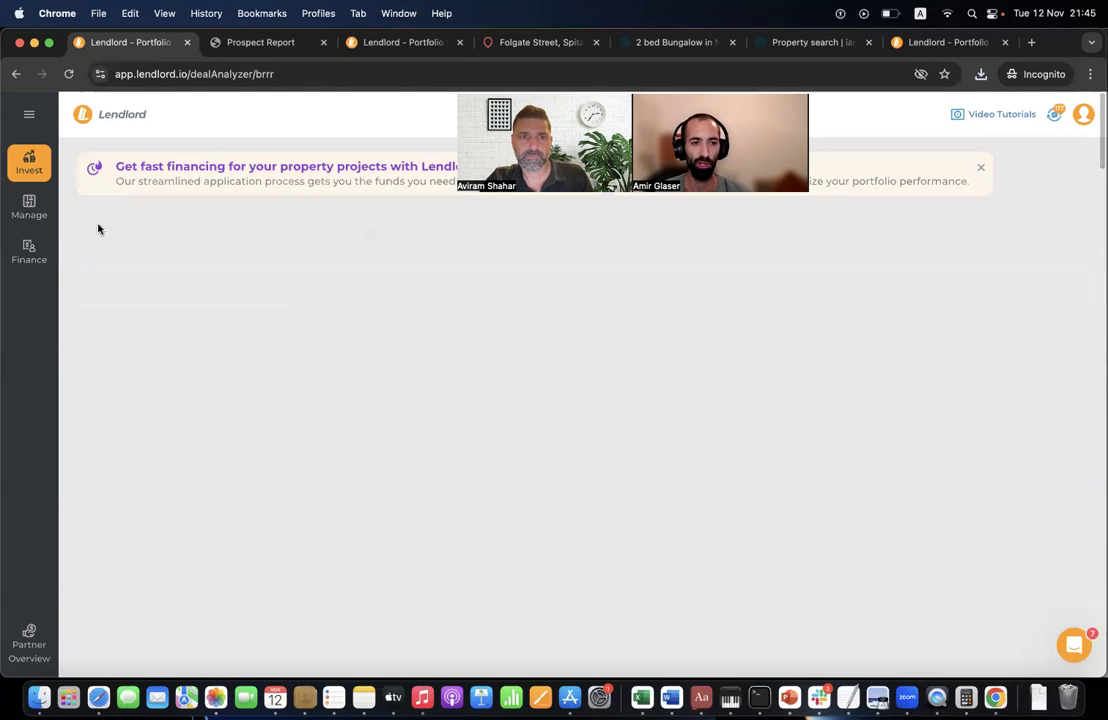
scroll(380, 400, "down", 5)
scroll(375, 401, "down", 1)
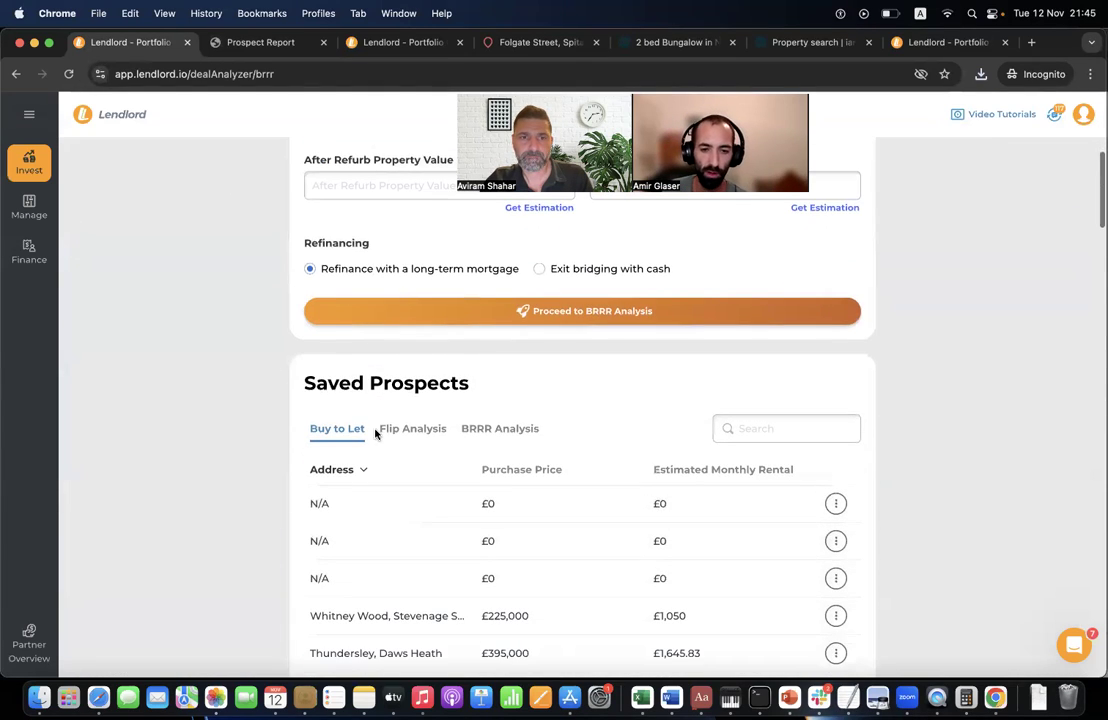
scroll(415, 462, "up", 6)
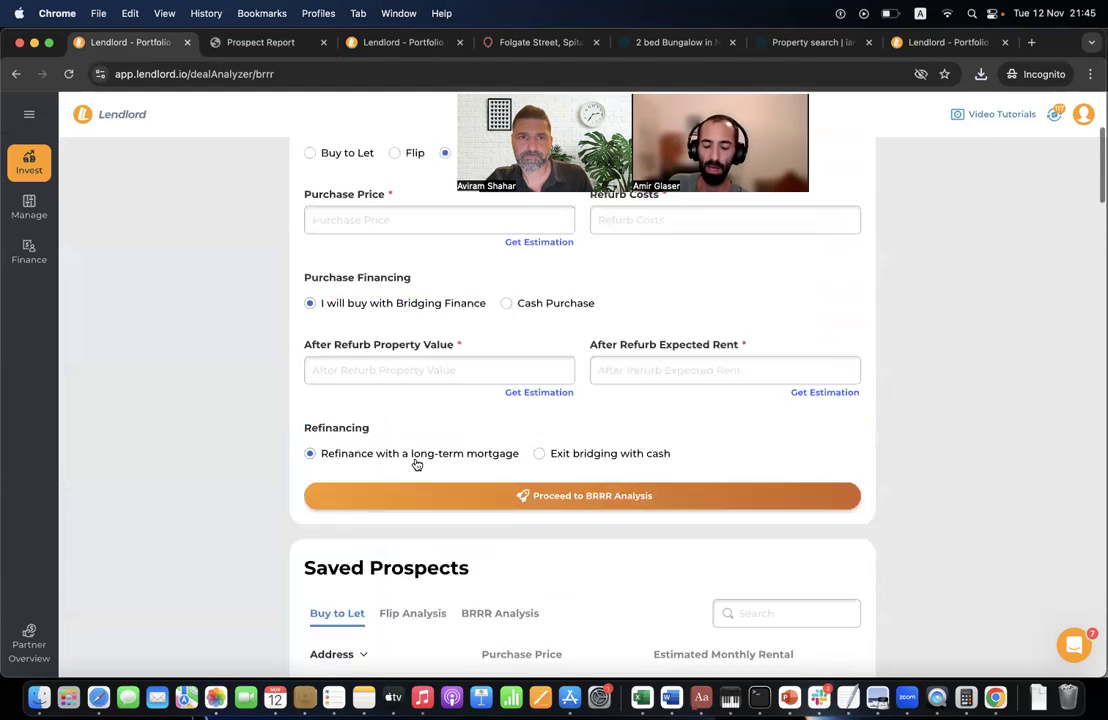
left_click(310, 392)
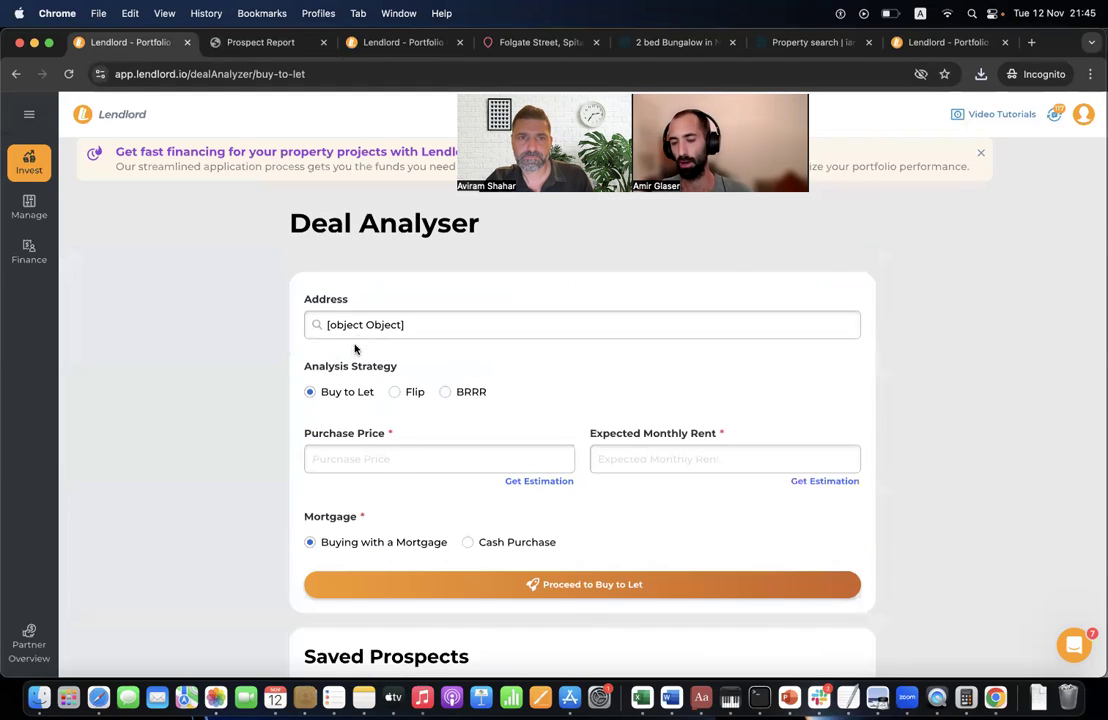
- Replace the address with the full Pershore Road property address
triple_click(360, 326)
type("1234")
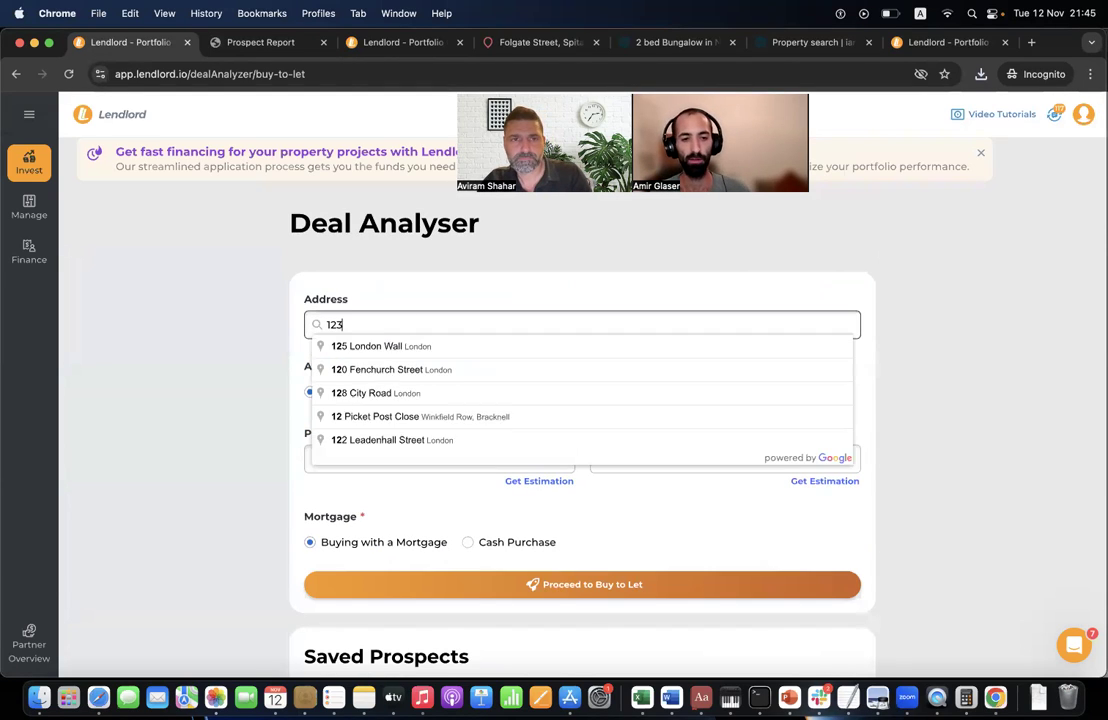
key("BackSpace")
key("BackSpace")
key("BackSpace")
key("BackSpace")
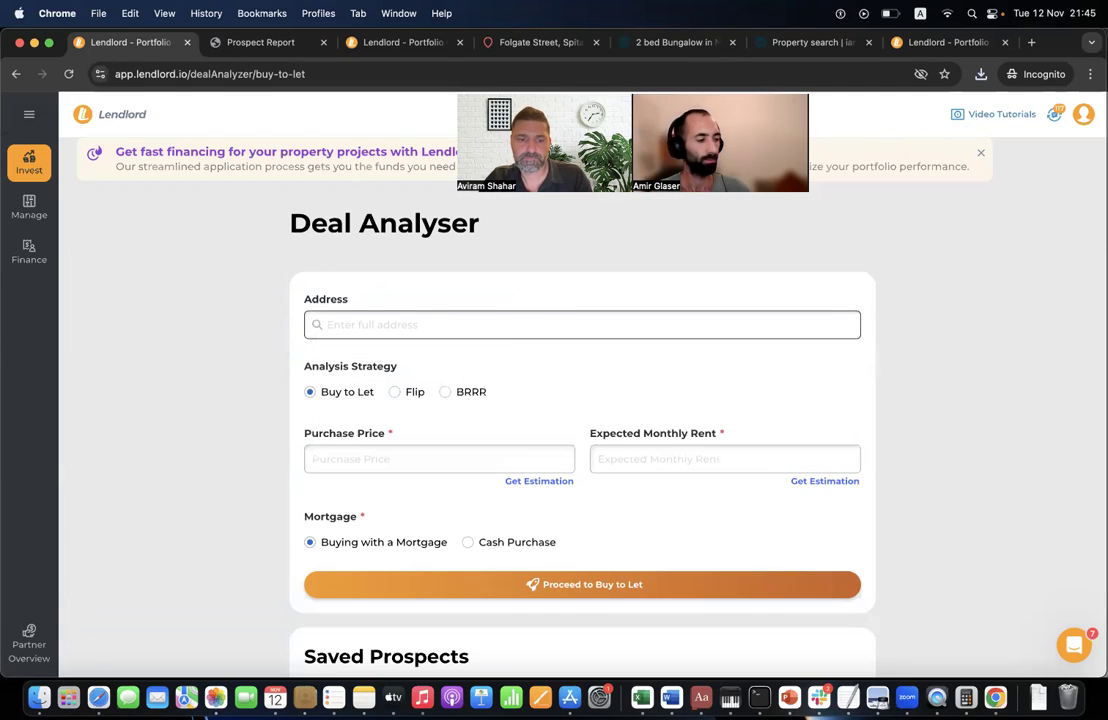
left_click(350, 348)
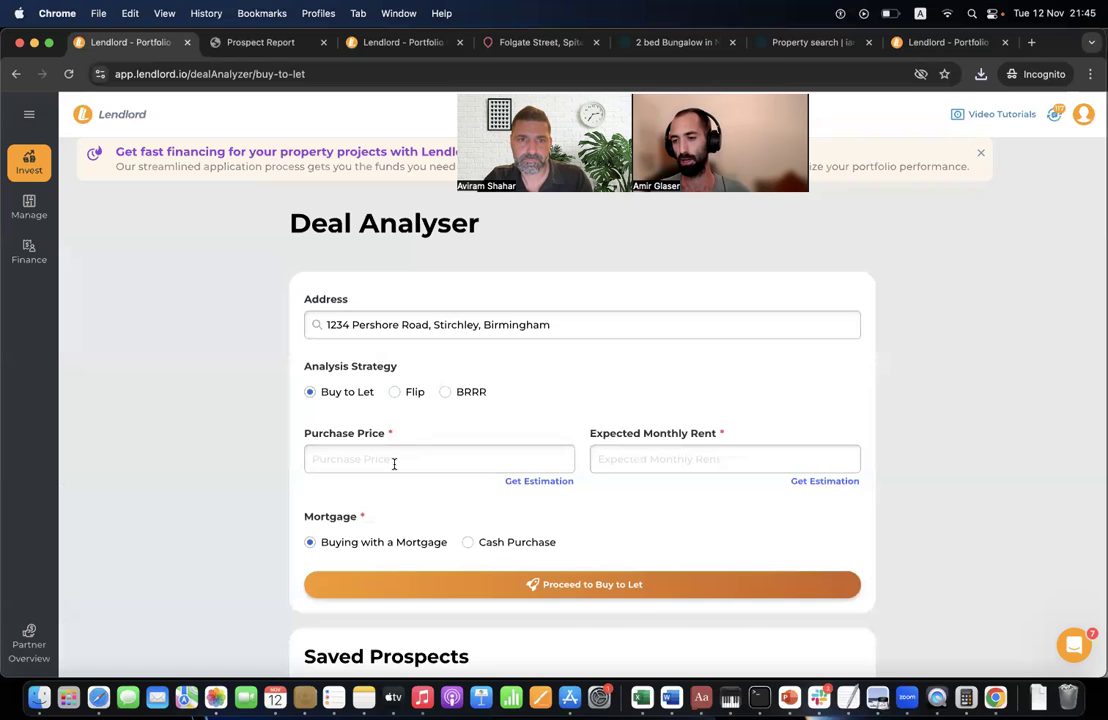
- Enter a £100,000 purchase price and £795 monthly rent, then run the buy-to-let analysis
left_click(394, 464)
left_click(403, 495)
left_click(633, 458)
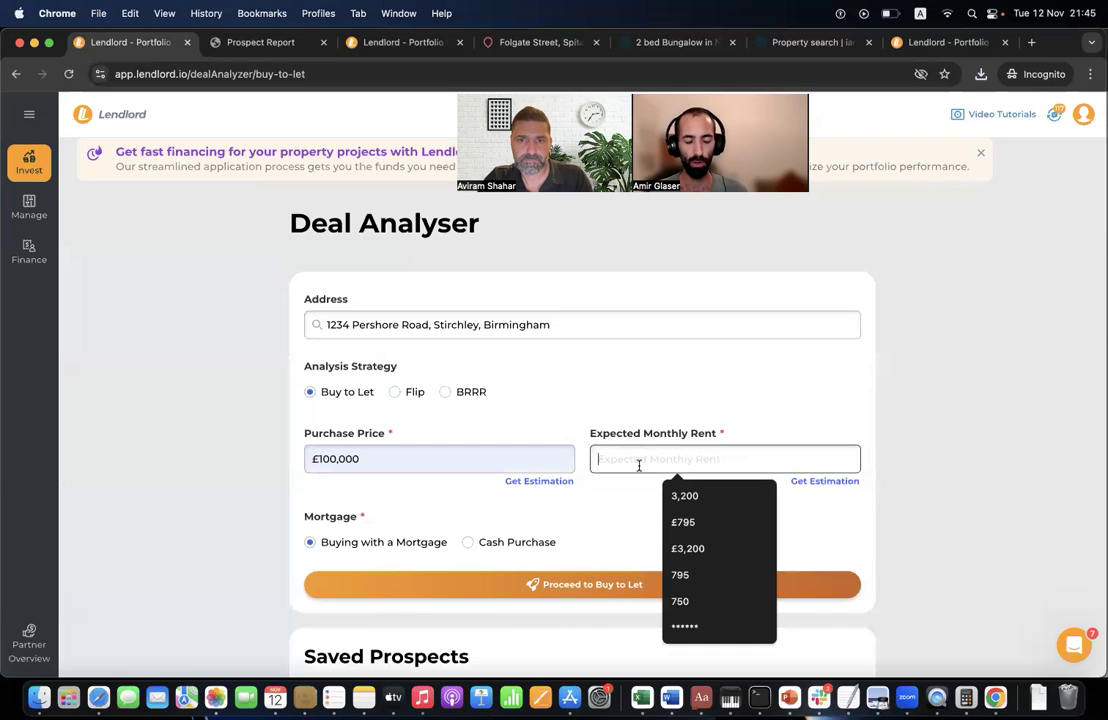
left_click(678, 577)
left_click(663, 588)
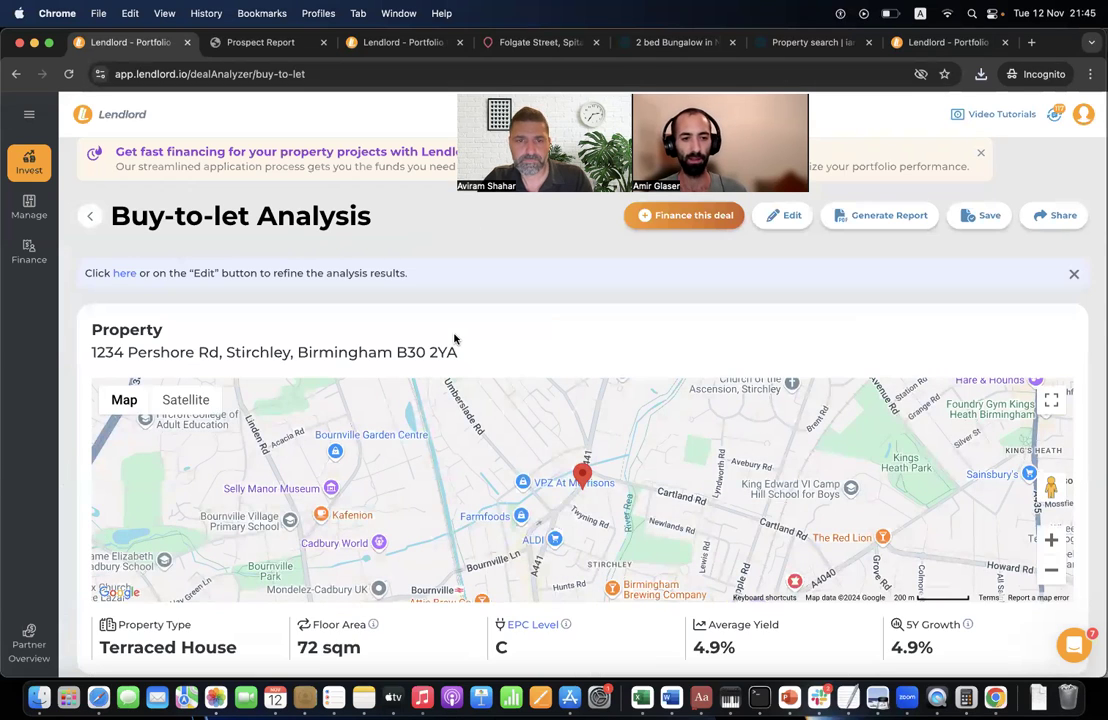
- Show and review the property's postcode information
scroll(454, 340, "down", 5)
left_click(328, 449)
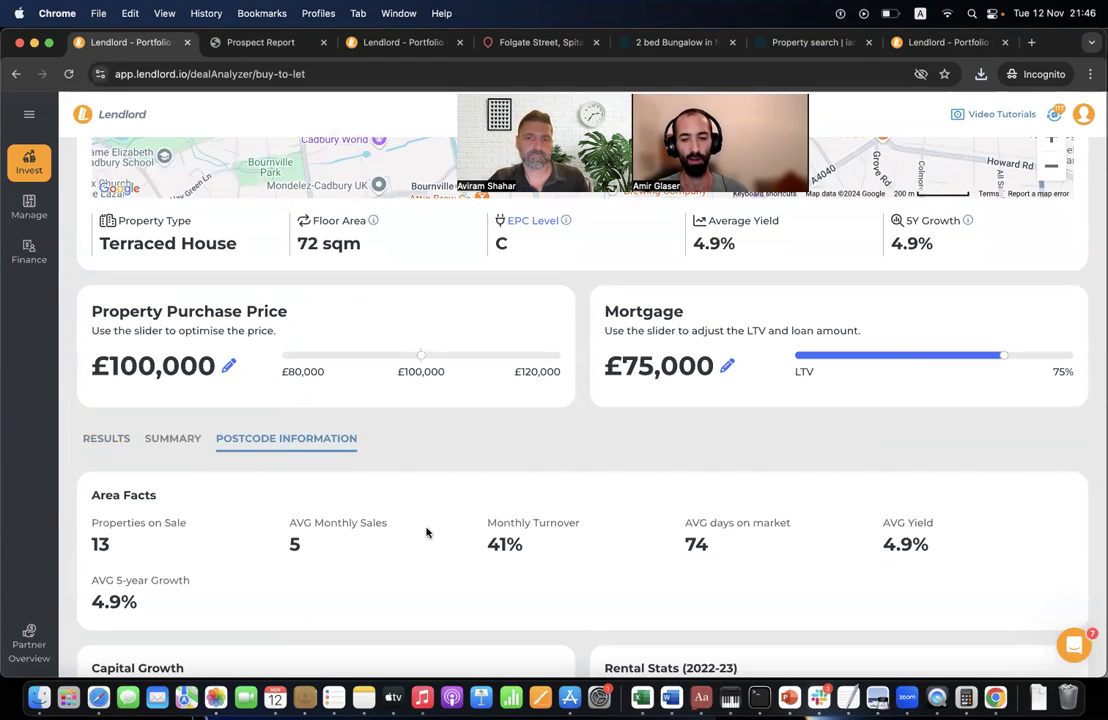
scroll(426, 533, "down", 3)
scroll(426, 533, "down", 2)
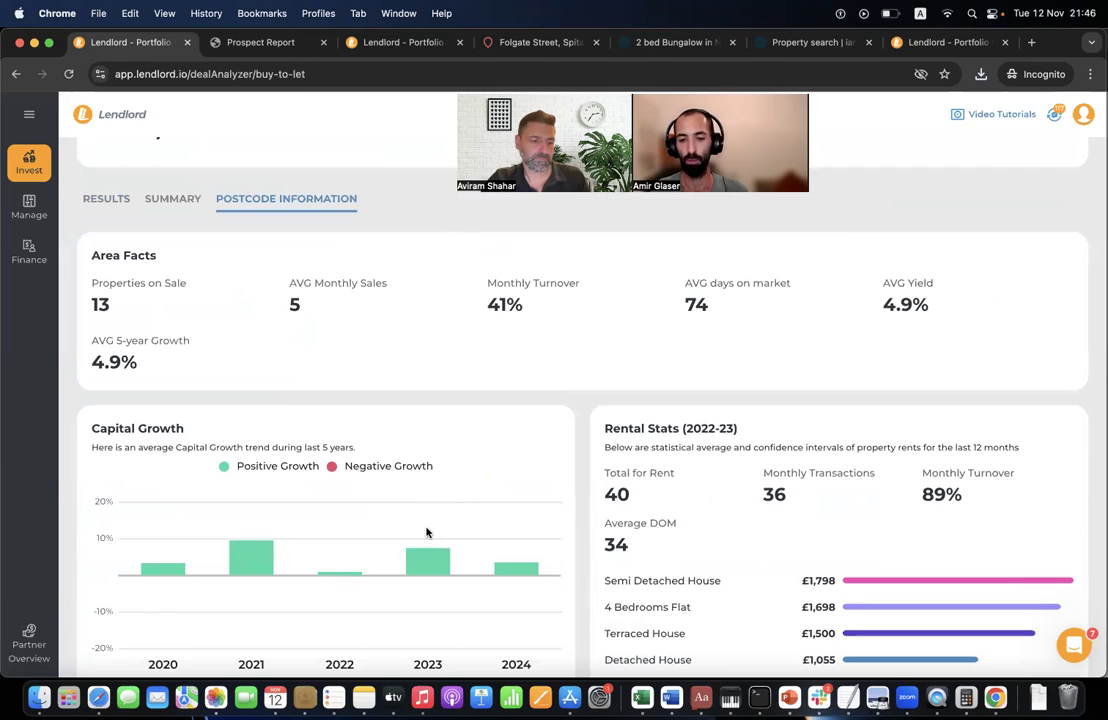
scroll(426, 533, "down", 1)
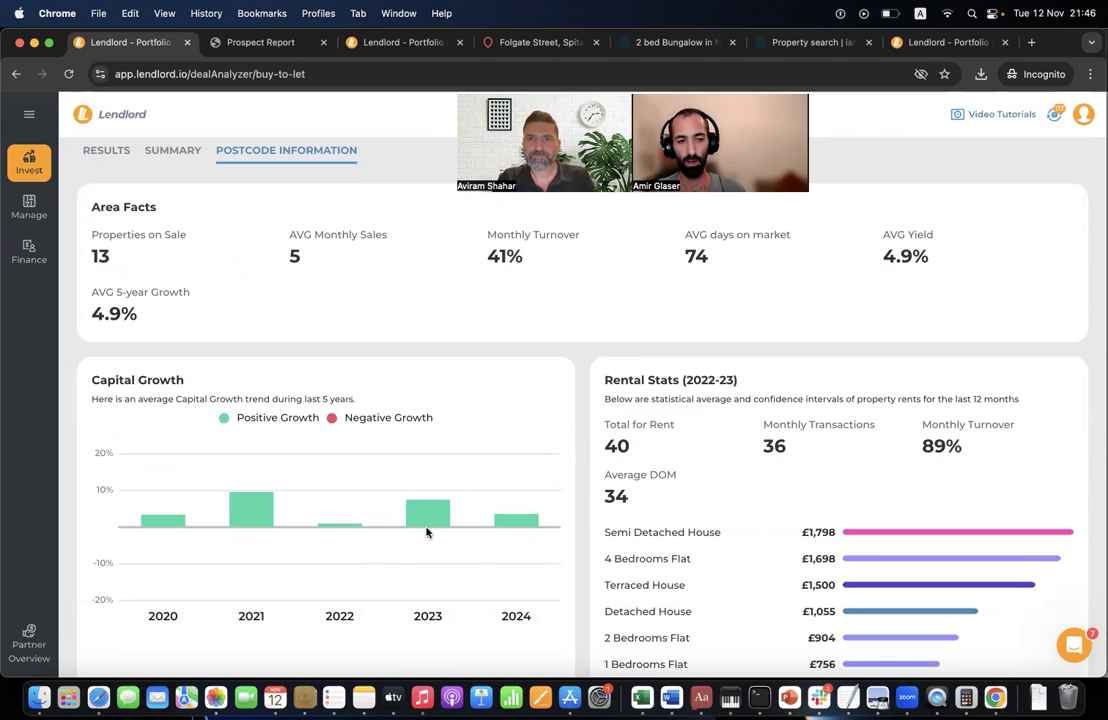
scroll(426, 533, "up", 4)
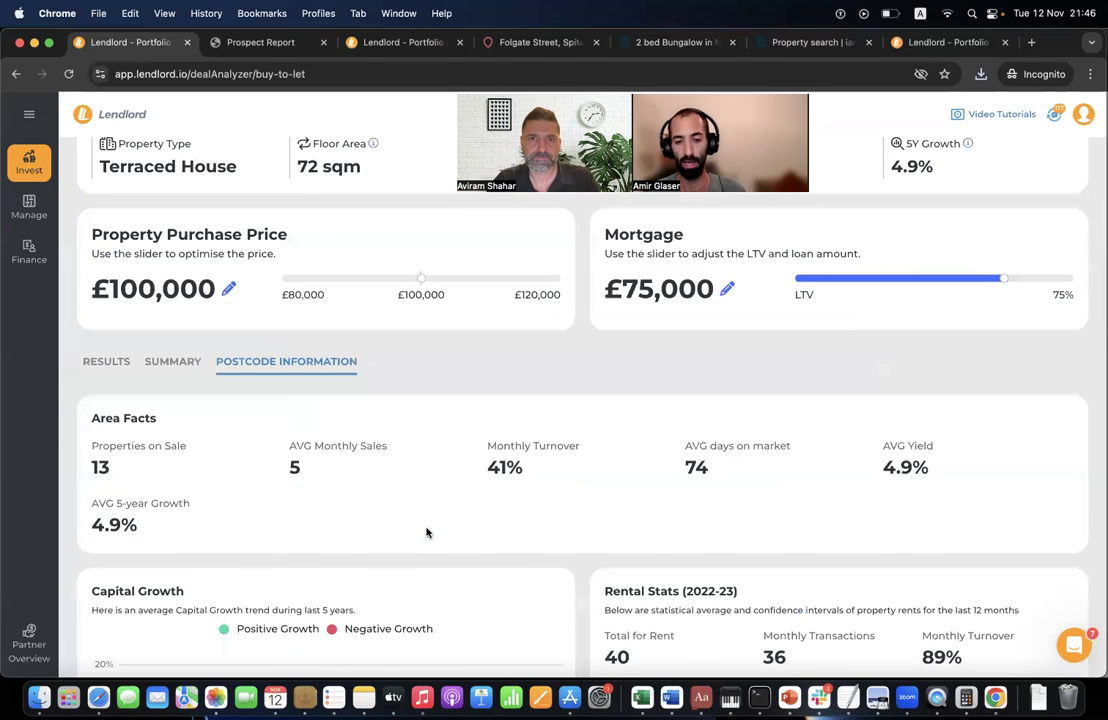
- Open Sourcing Alerts and review its notification settings and saved criteria
mouse_move(50, 210)
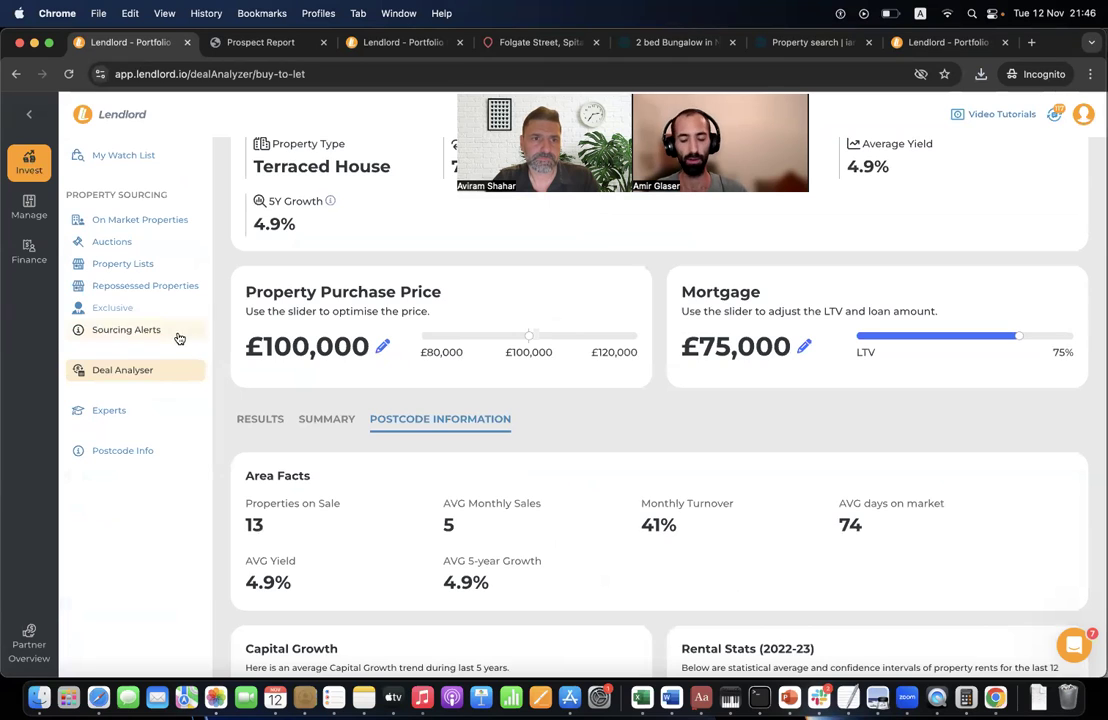
left_click(176, 331)
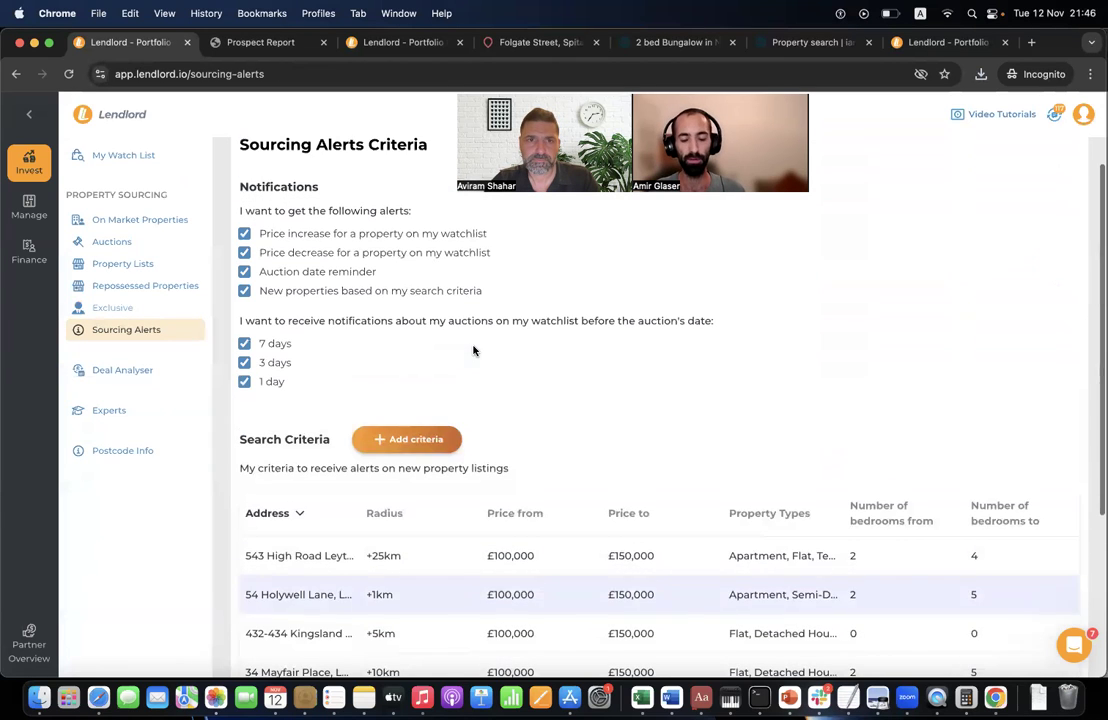
scroll(462, 465, "down", 2)
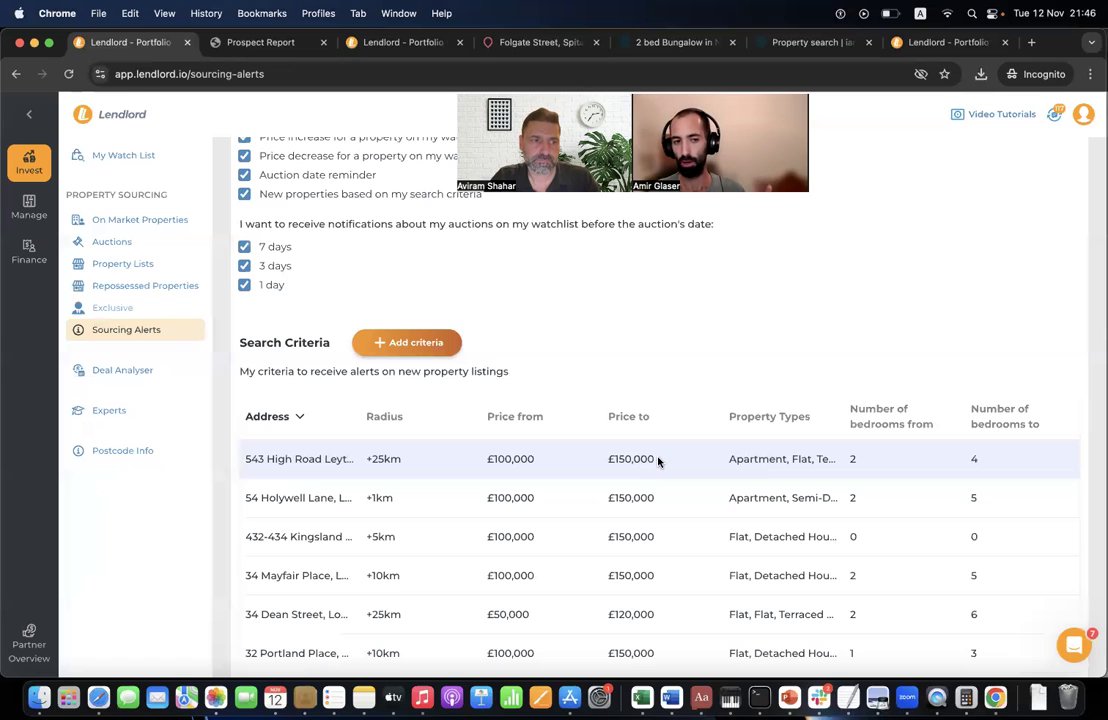
scroll(658, 460, "right", 3)
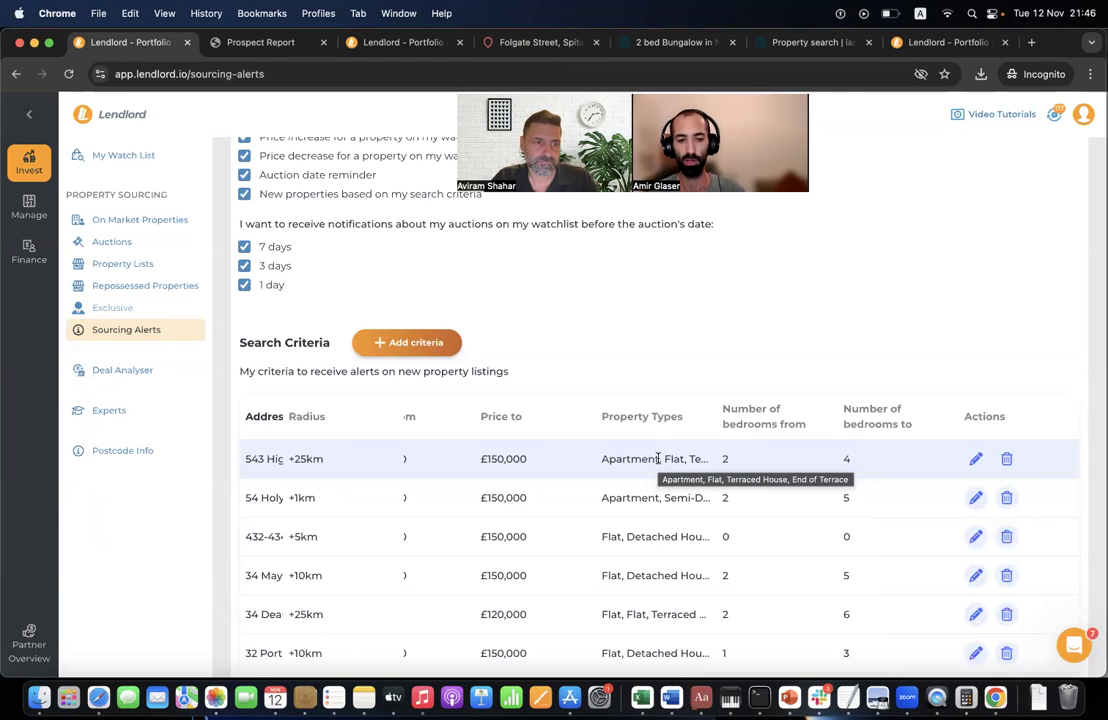
- Inspect the first criterion's minimum and maximum price, then close the editor without saving
left_click(975, 458)
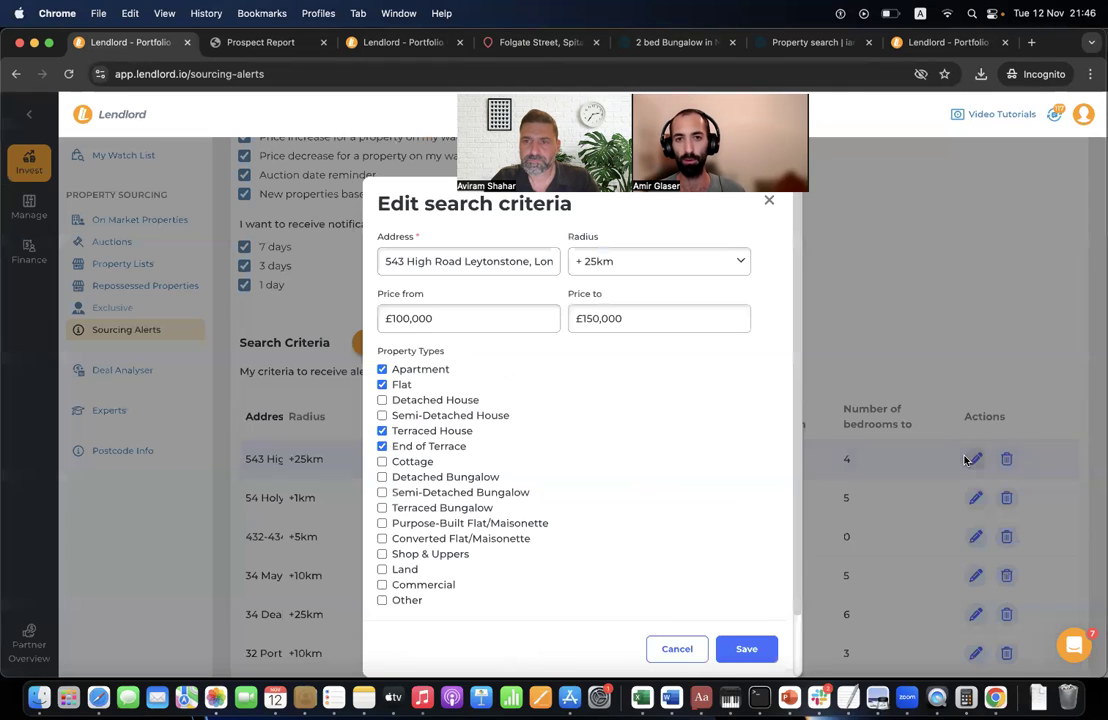
left_click(512, 319)
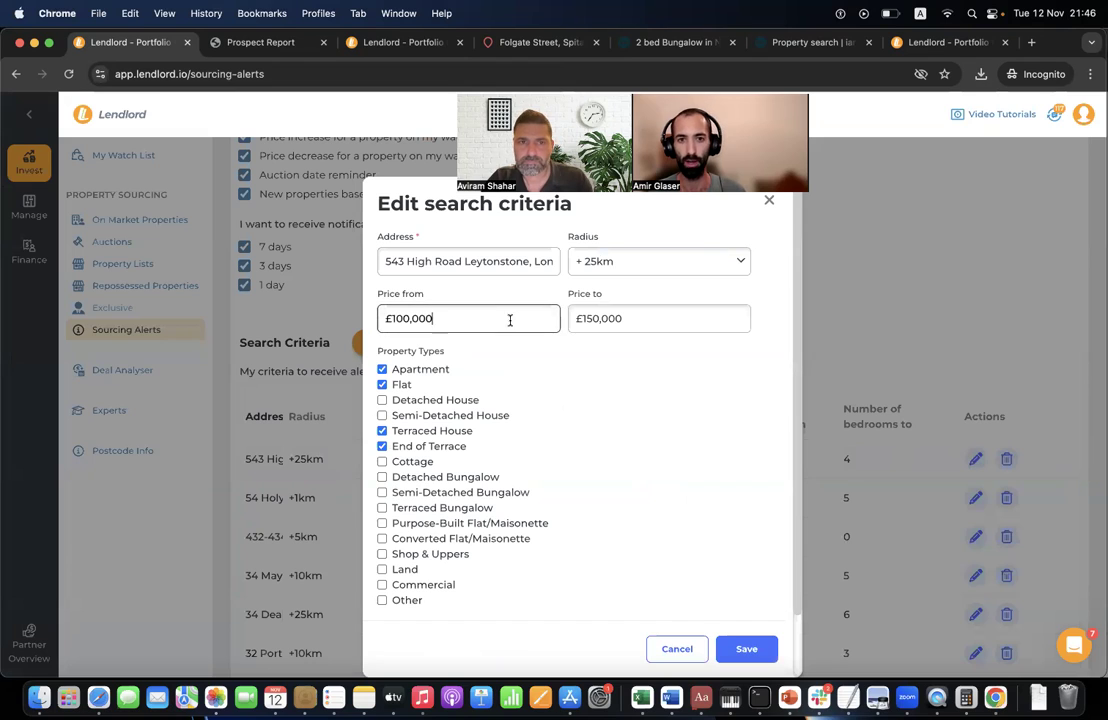
left_click(650, 322)
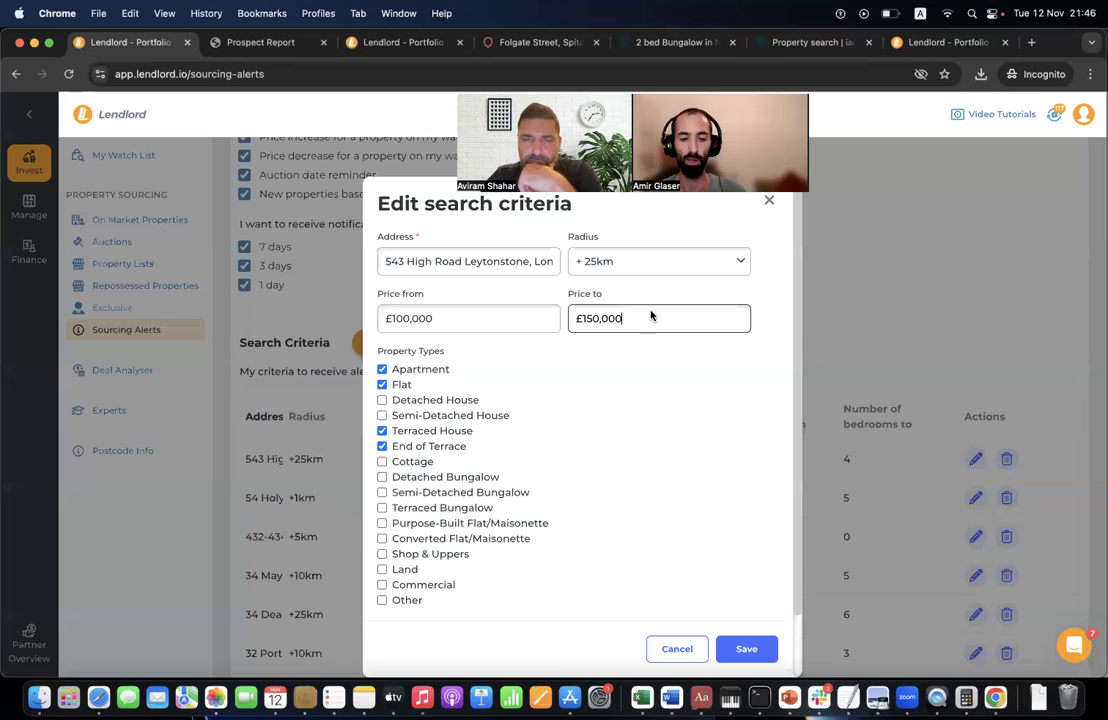
left_click(642, 455)
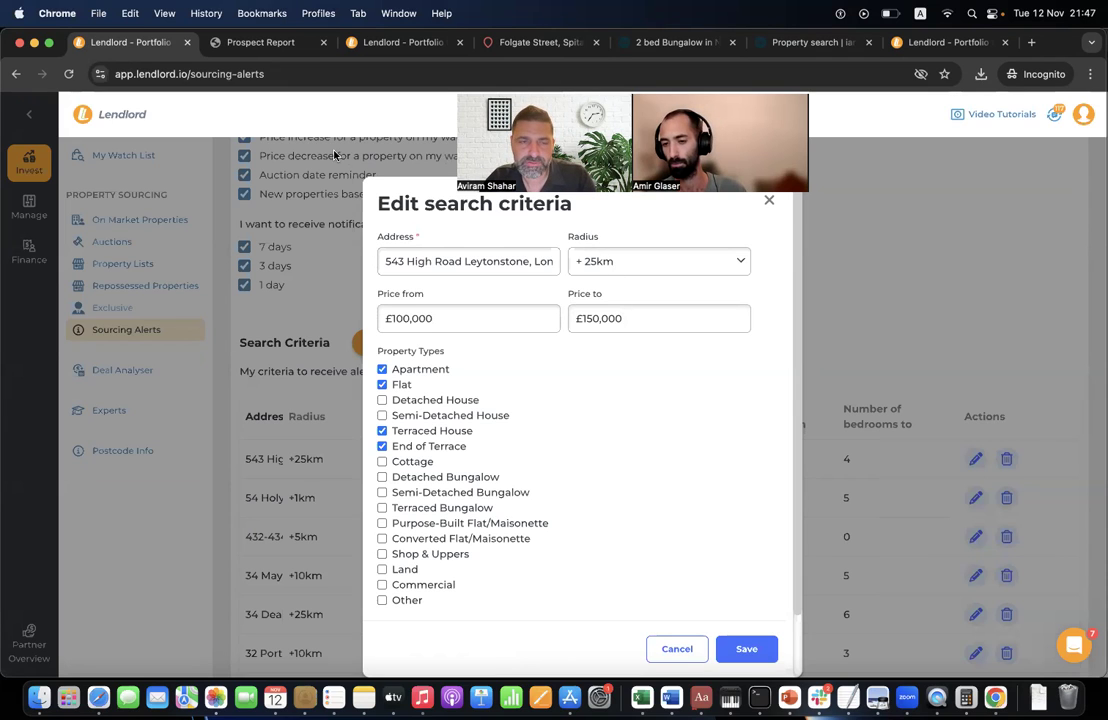
left_click(158, 270)
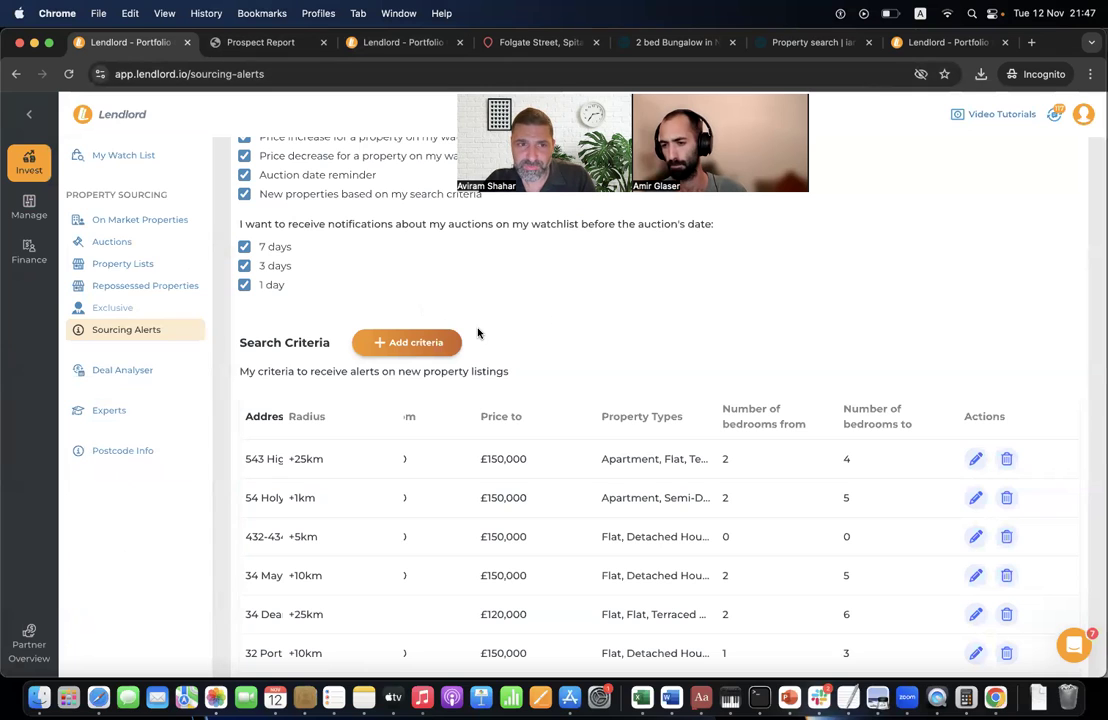
- Return to the buy-to-let analysis
mouse_move(28, 256)
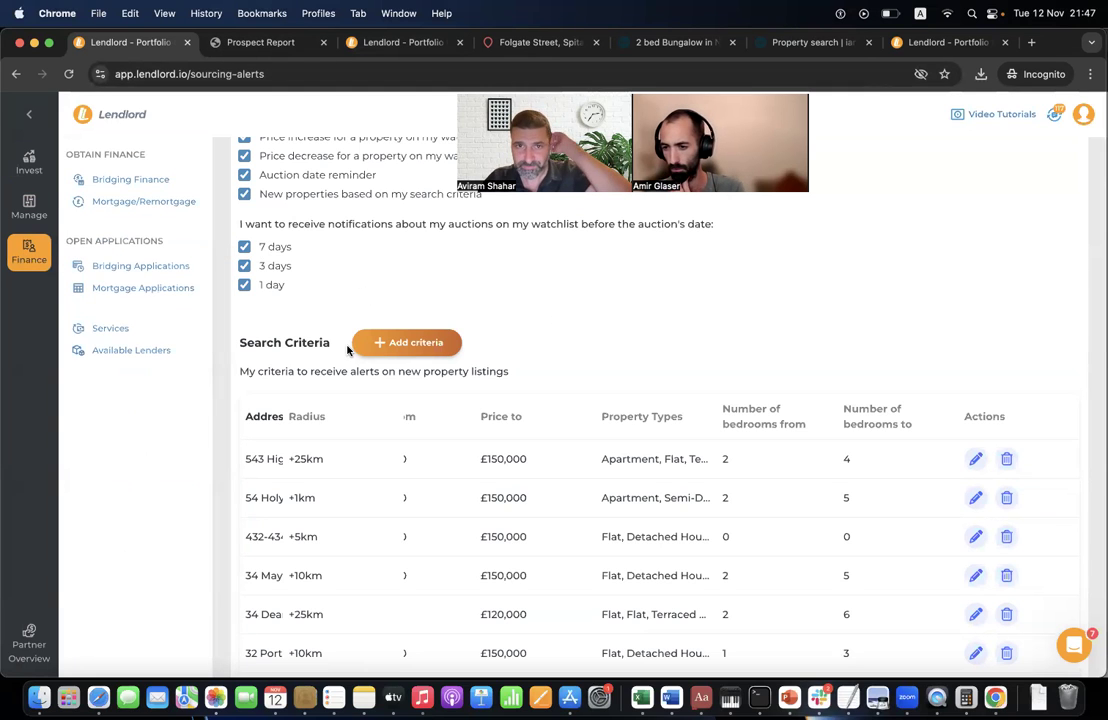
scroll(378, 310, "up", 5)
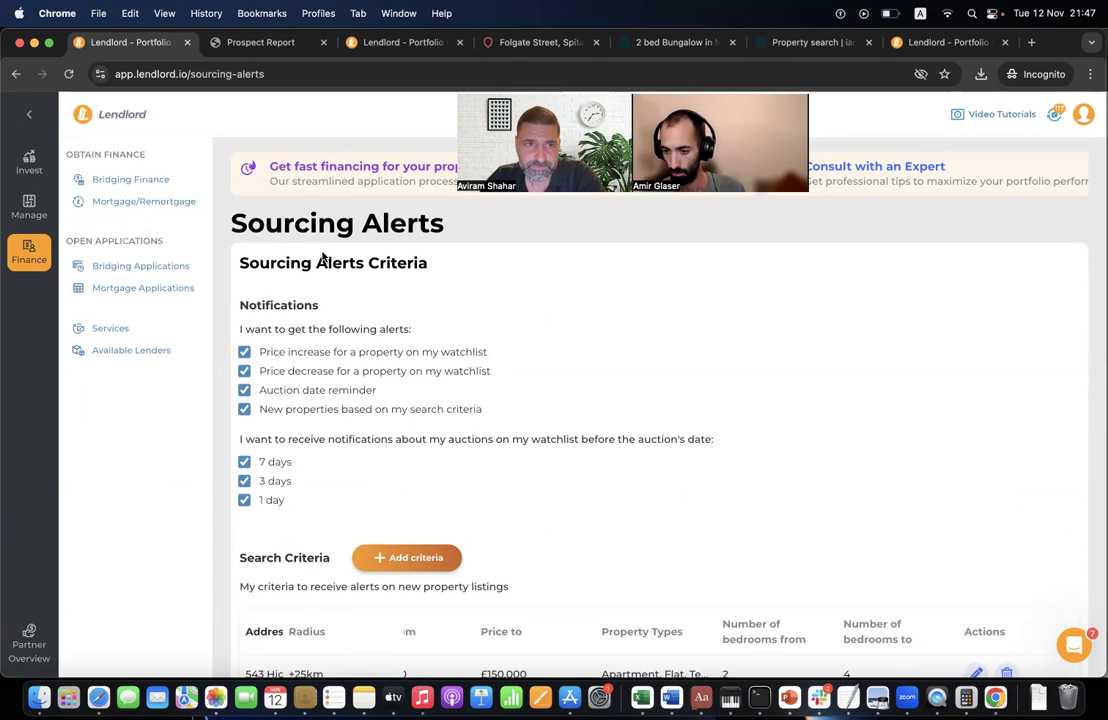
mouse_move(10, 160)
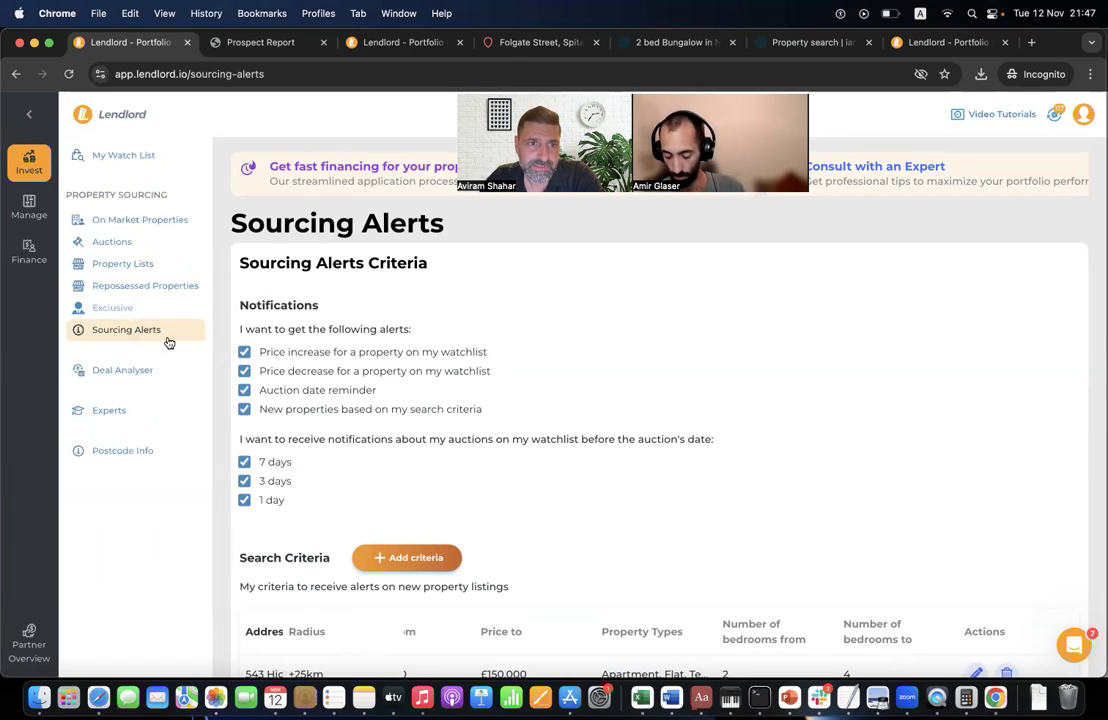
left_click(150, 377)
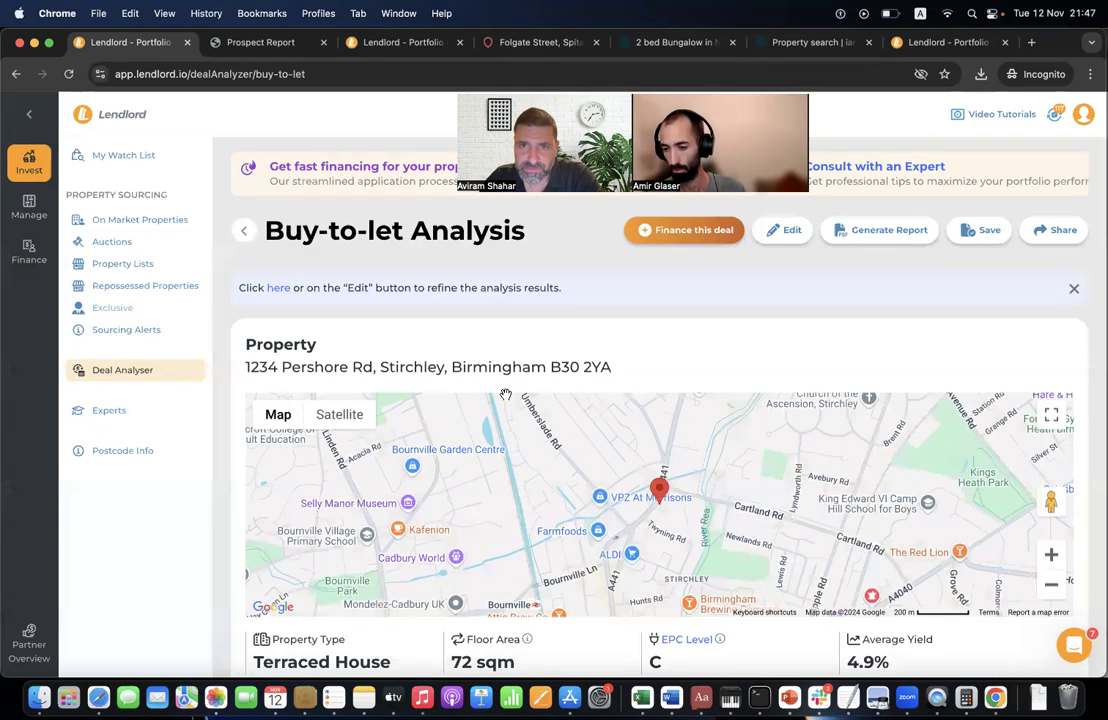
- Finance the deal and compare The Mortgage Works, BM Solutions and Monmouthshire BS products
scroll(506, 397, "down", 5)
scroll(506, 399, "down", 5)
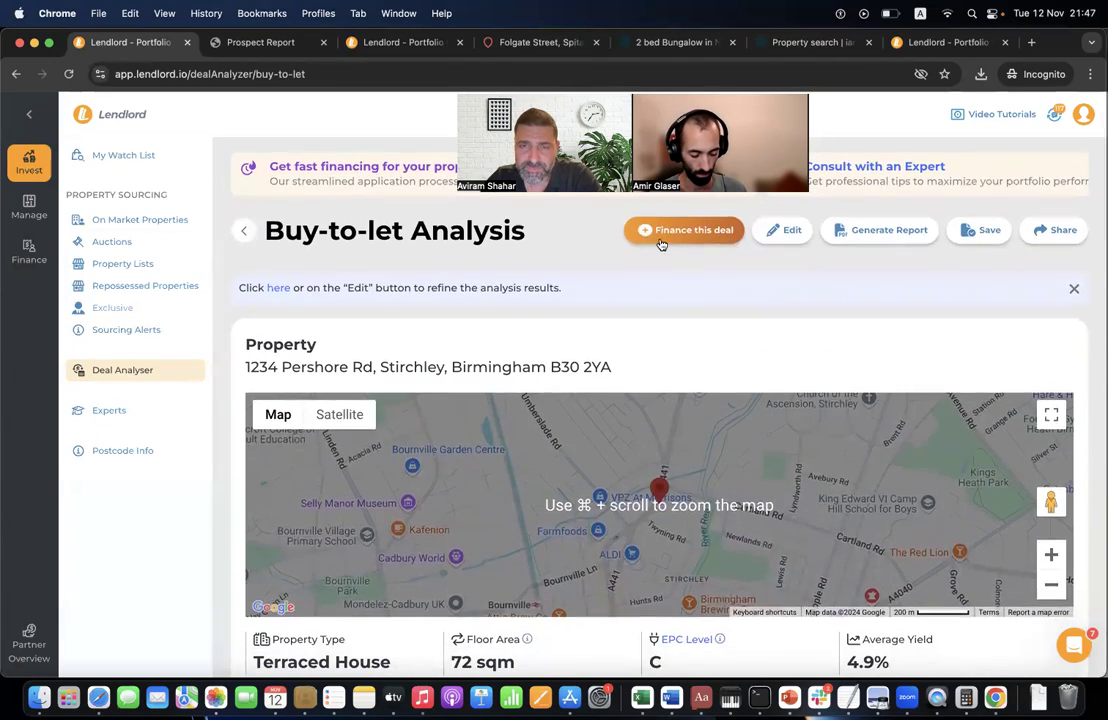
left_click(670, 230)
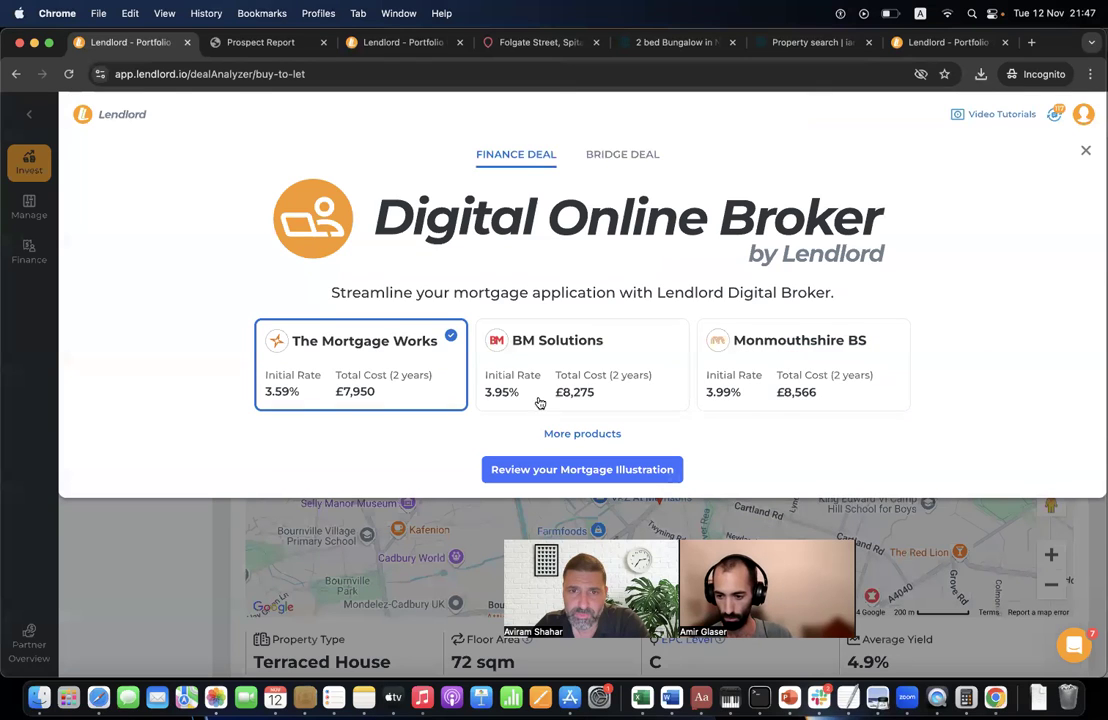
left_click(539, 391)
left_click(760, 385)
left_click(670, 383)
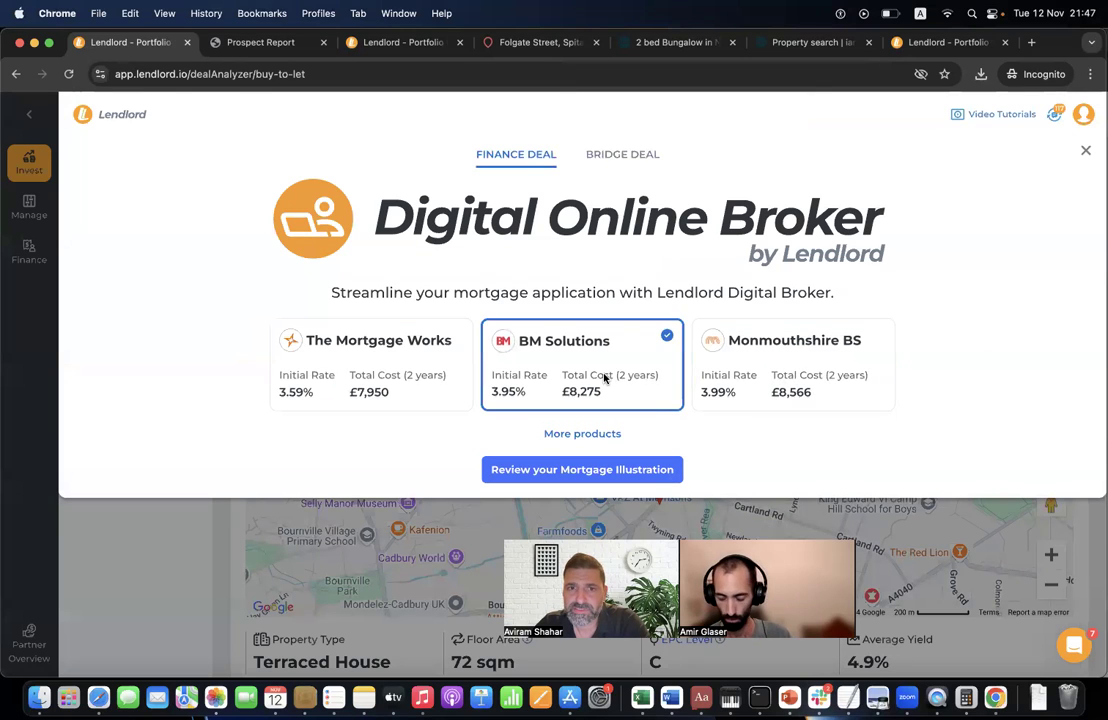
left_click(395, 390)
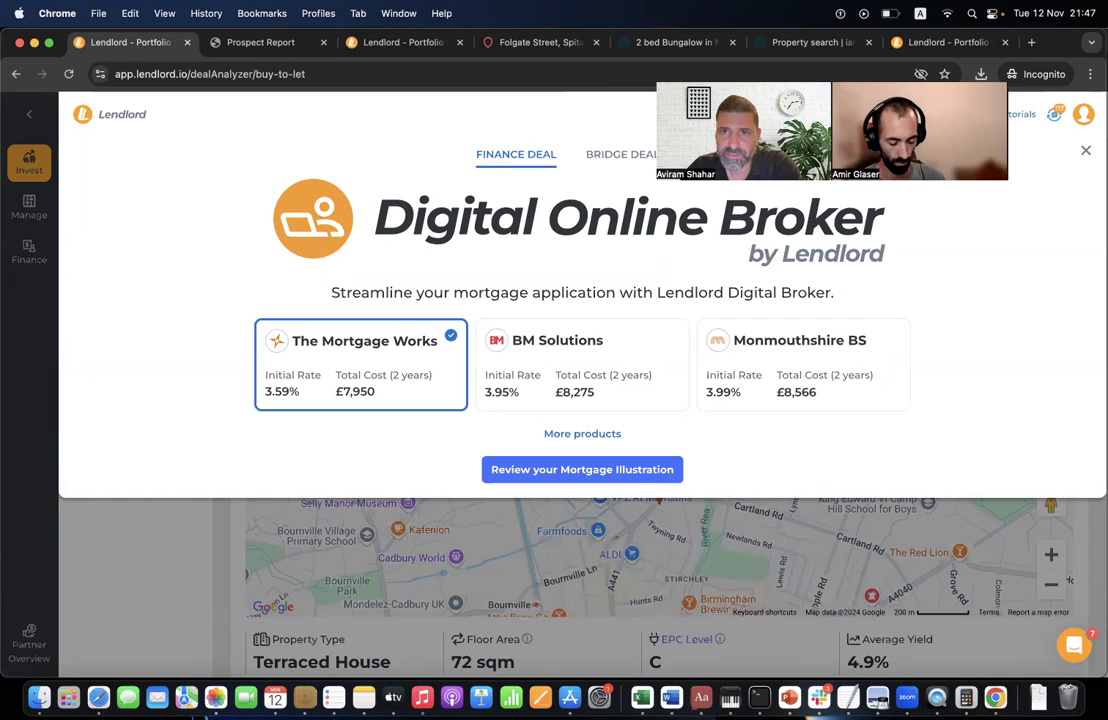
- Browse the full mortgage product list under More products, then close the broker window
left_click(584, 434)
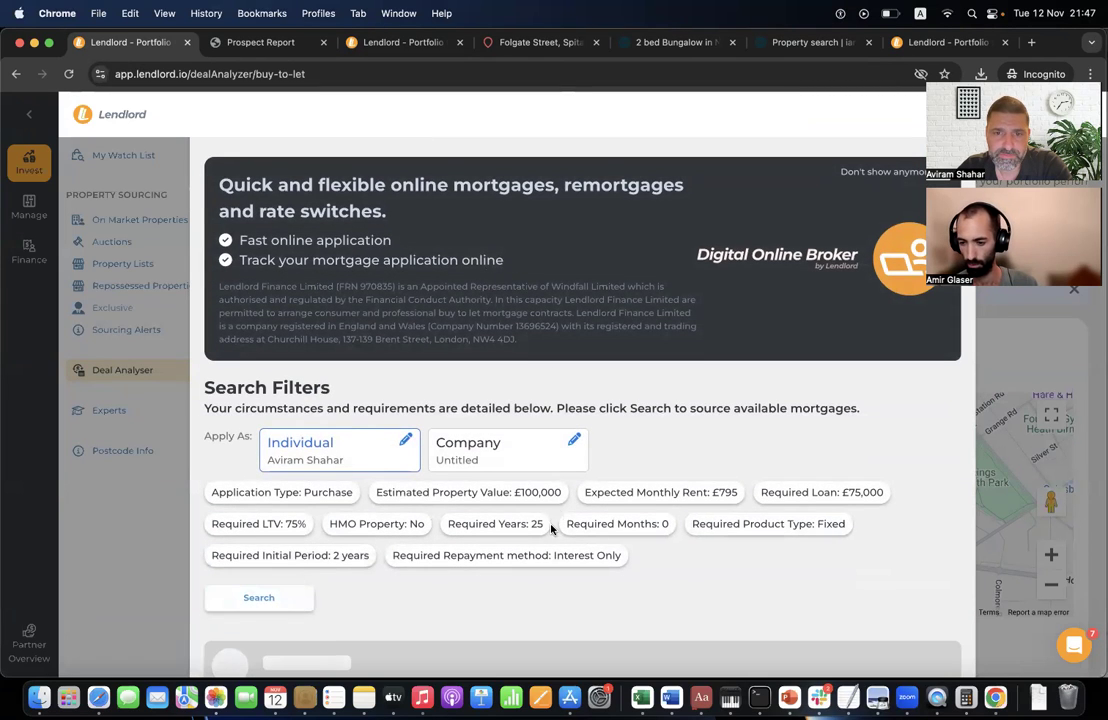
scroll(551, 530, "down", 4)
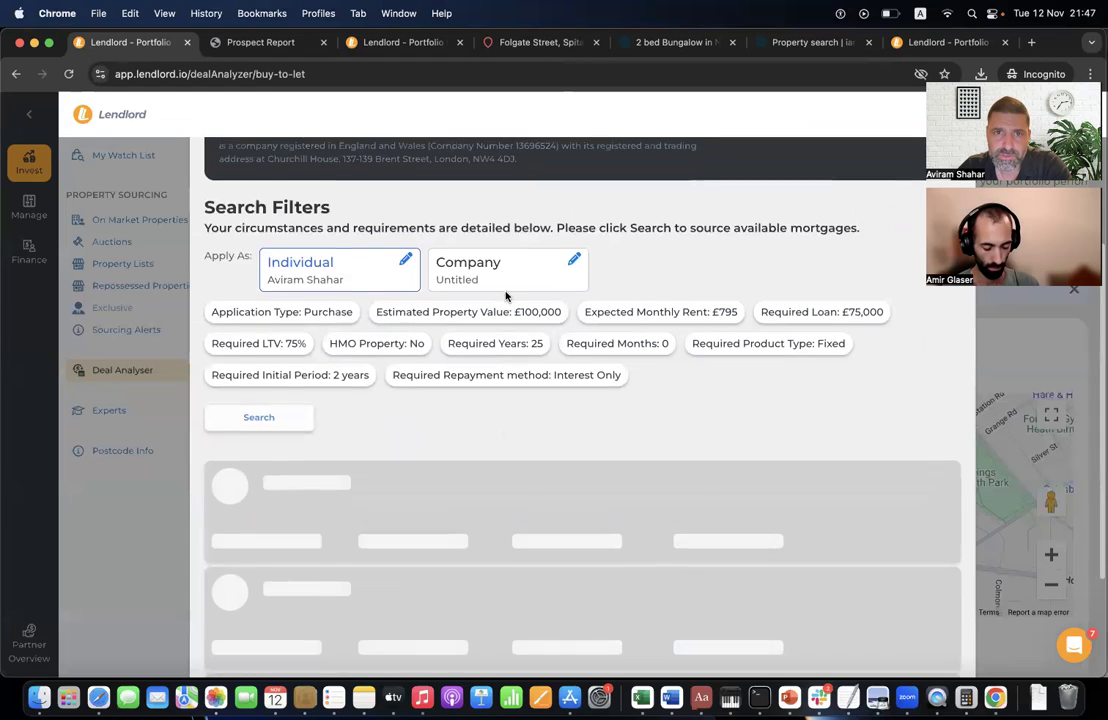
scroll(490, 270, "up", 3)
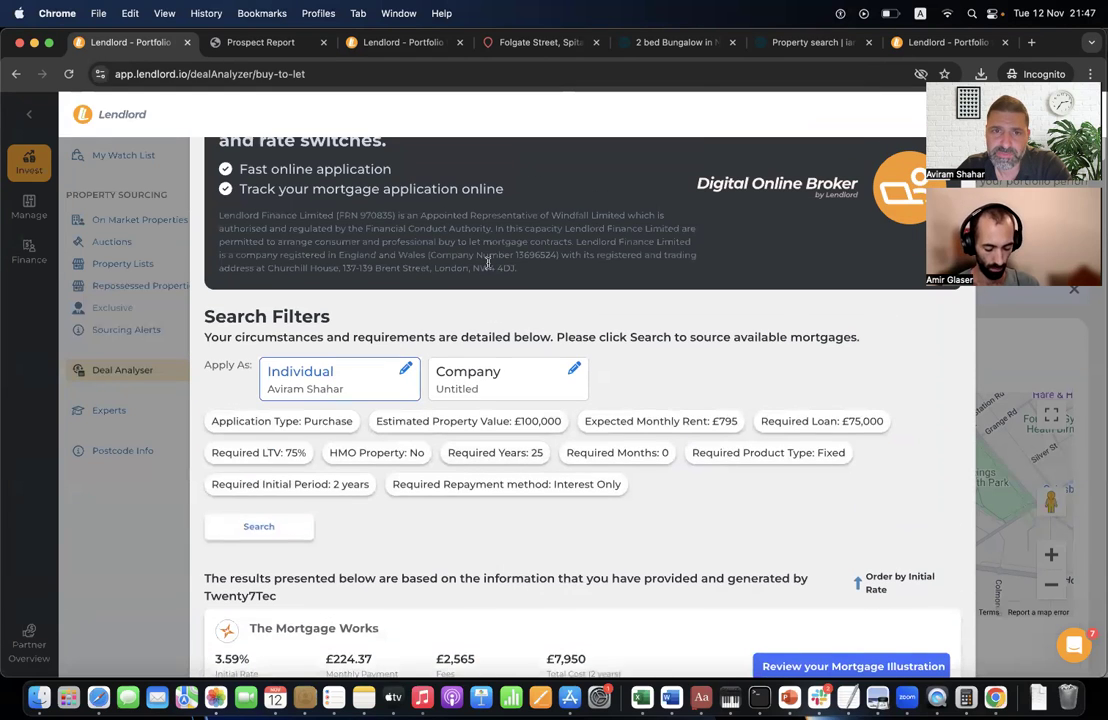
scroll(497, 387, "down", 8)
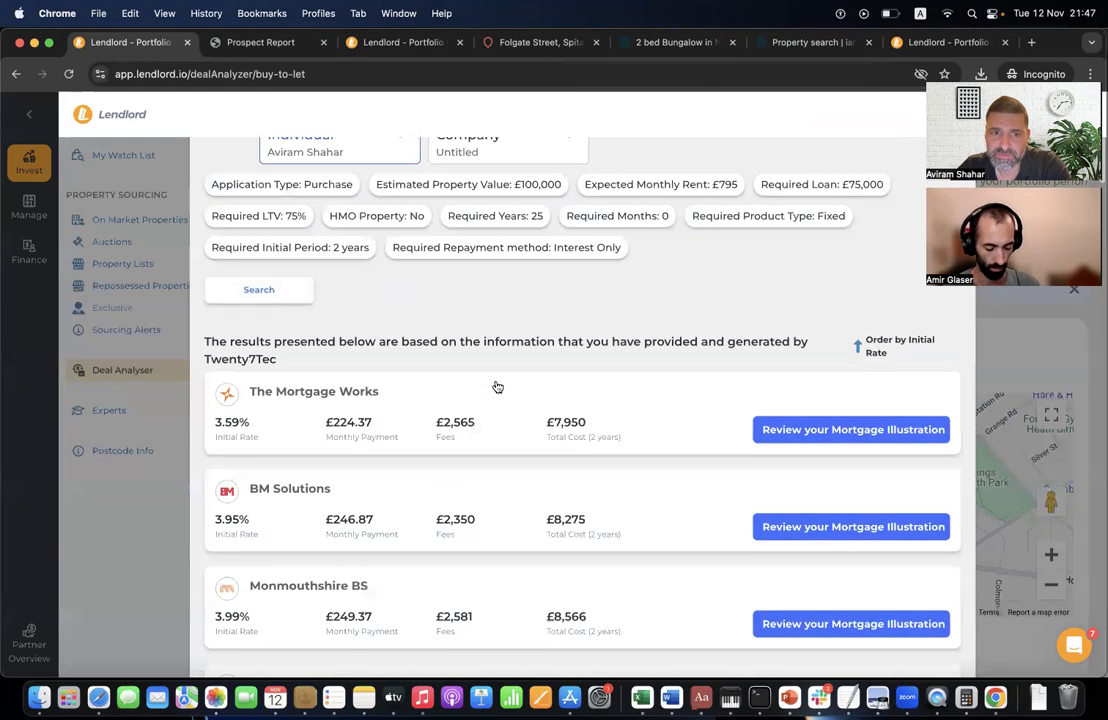
scroll(497, 386, "down", 15)
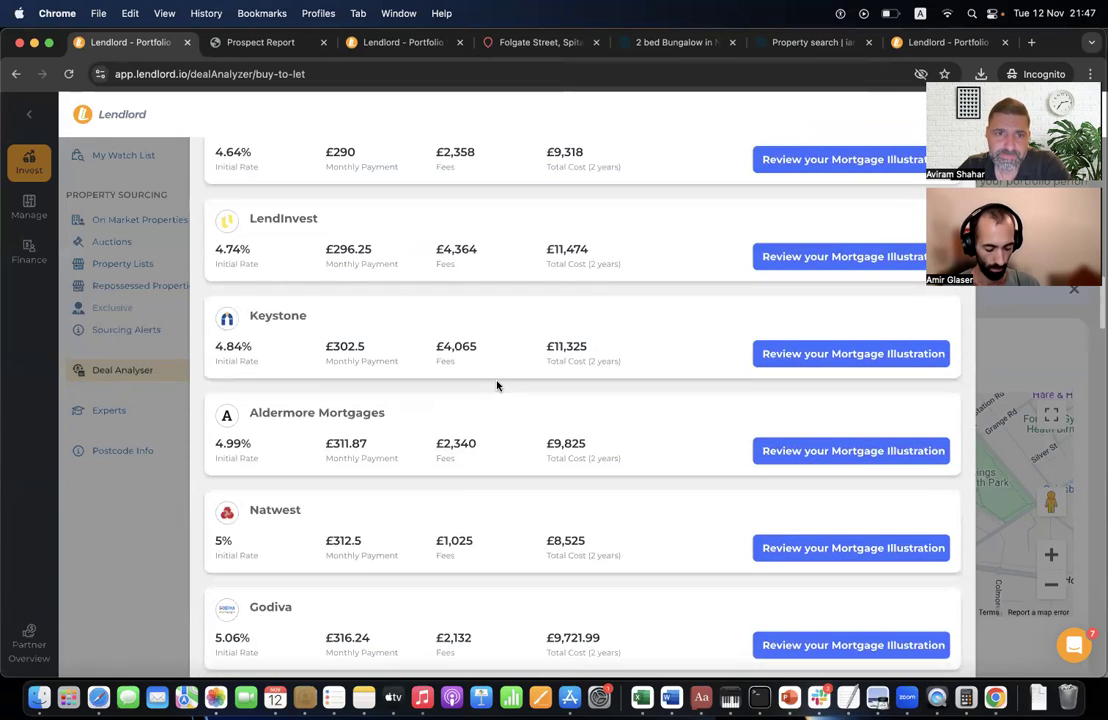
scroll(502, 227, "up", 5)
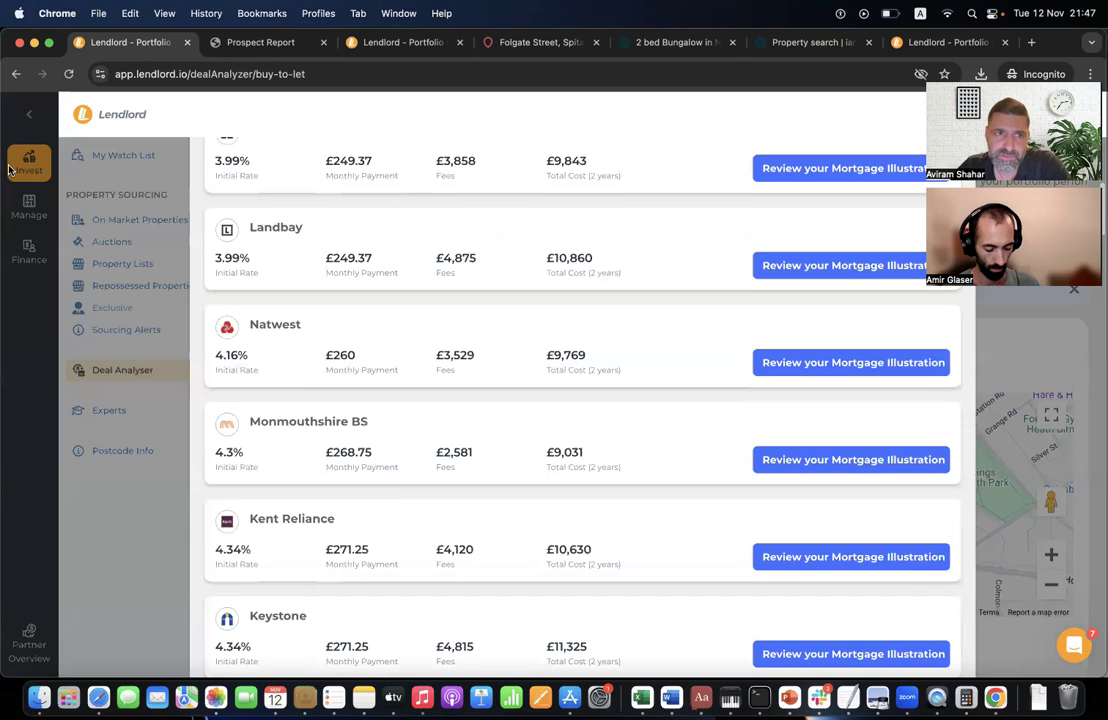
scroll(347, 313, "up", 15)
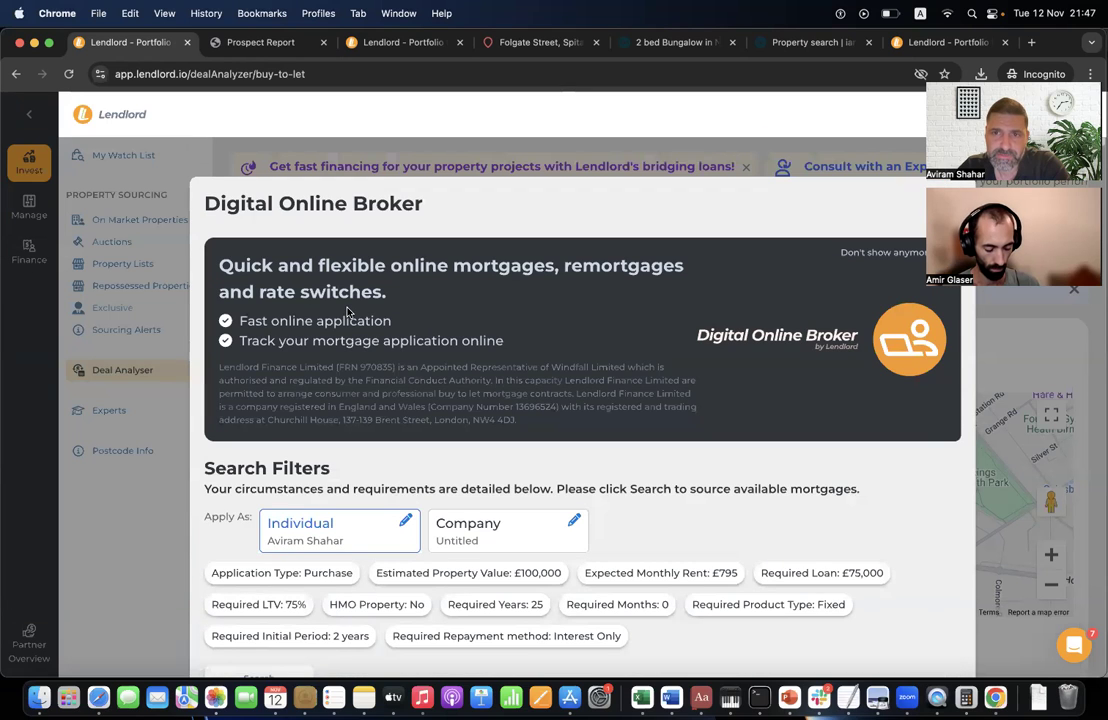
left_click(550, 153)
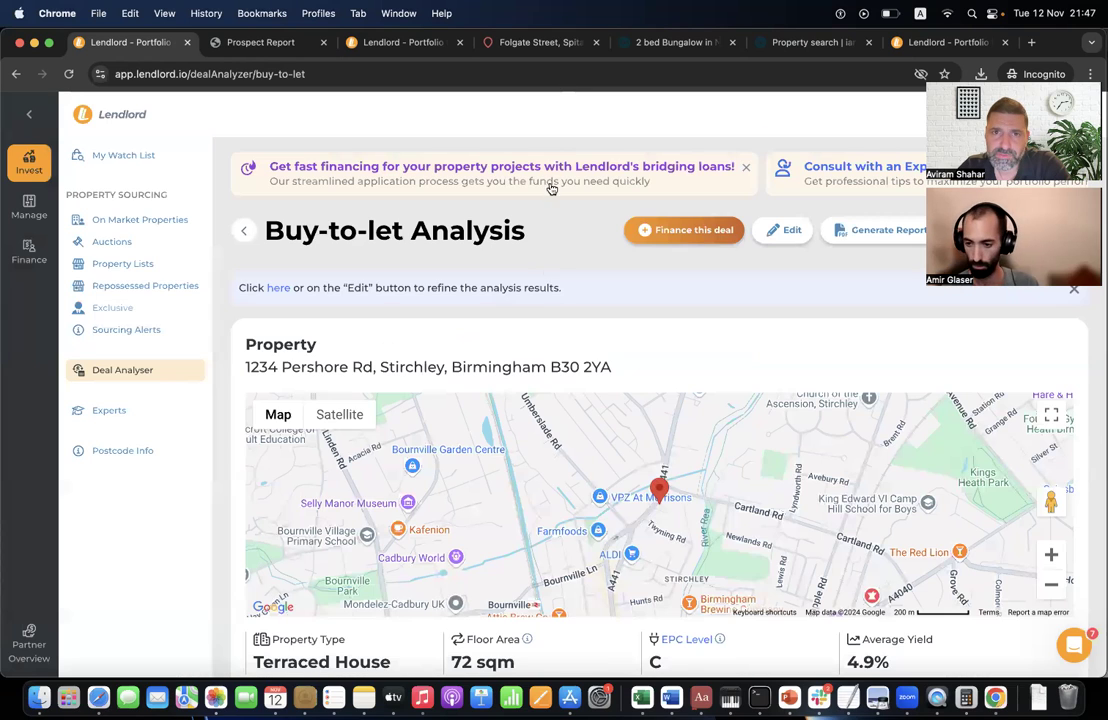
- View the £75,000 bridging offer at 0.86% monthly interest, close it, and go to Finance
left_click(687, 232)
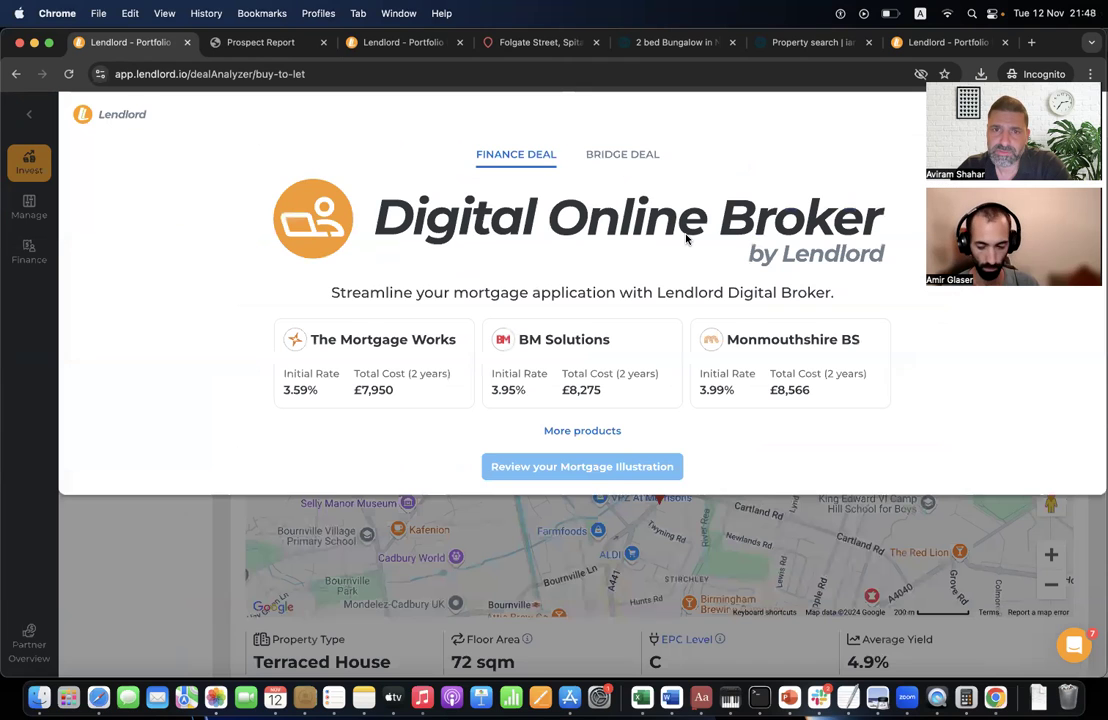
left_click(622, 156)
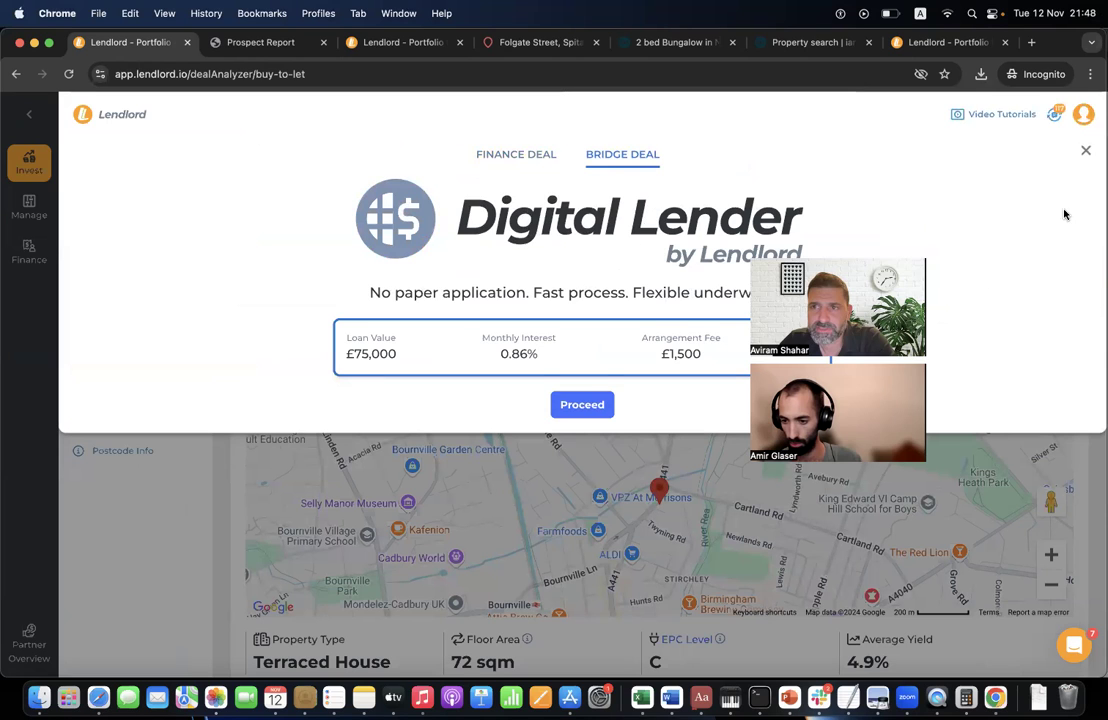
left_click(1081, 149)
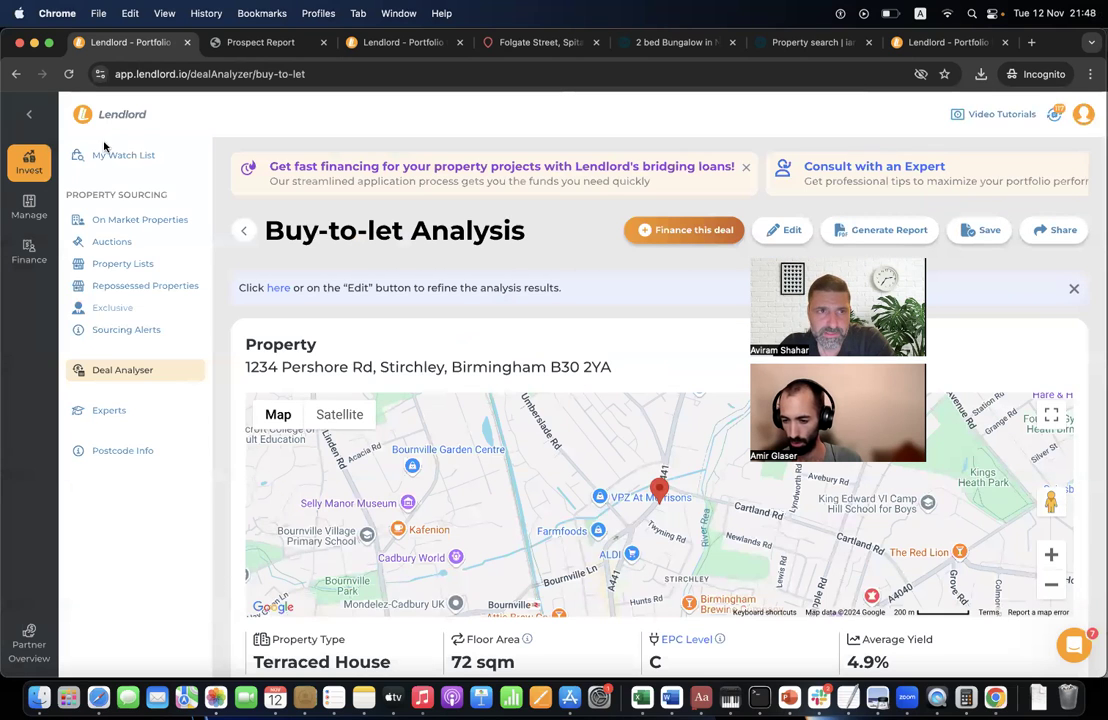
left_click(29, 251)
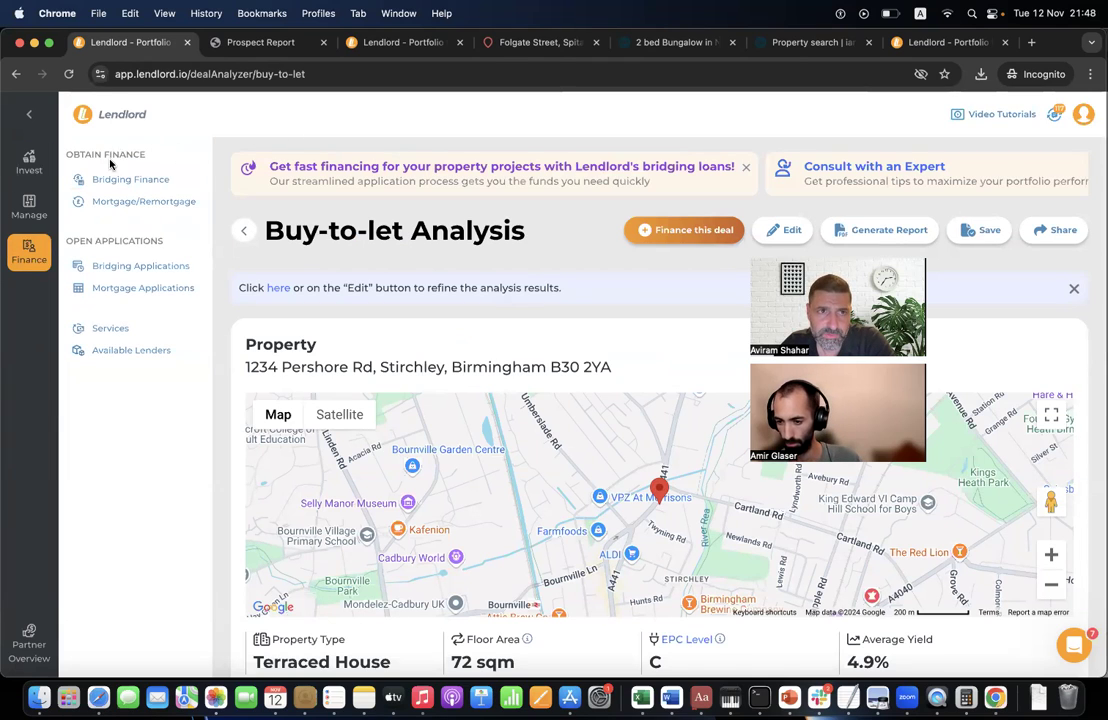
- Open Mortgage/Remortgage results and highlight The Mortgage Works' £2,565 fee
left_click(173, 202)
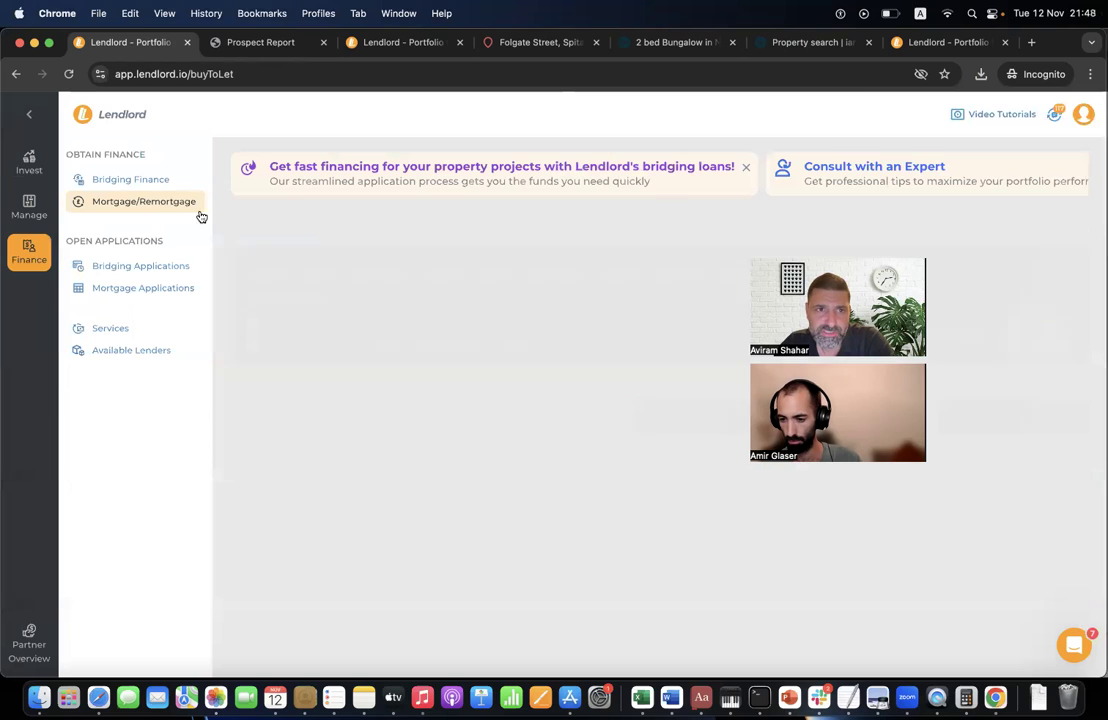
scroll(460, 428, "down", 5)
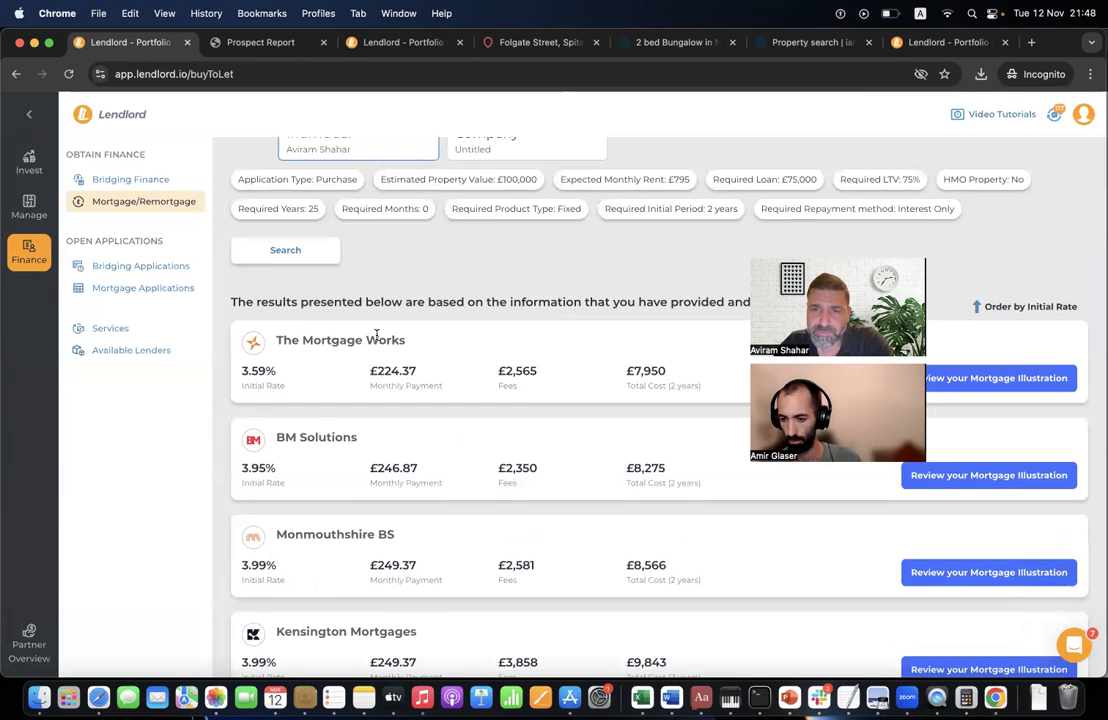
scroll(371, 336, "down", 2)
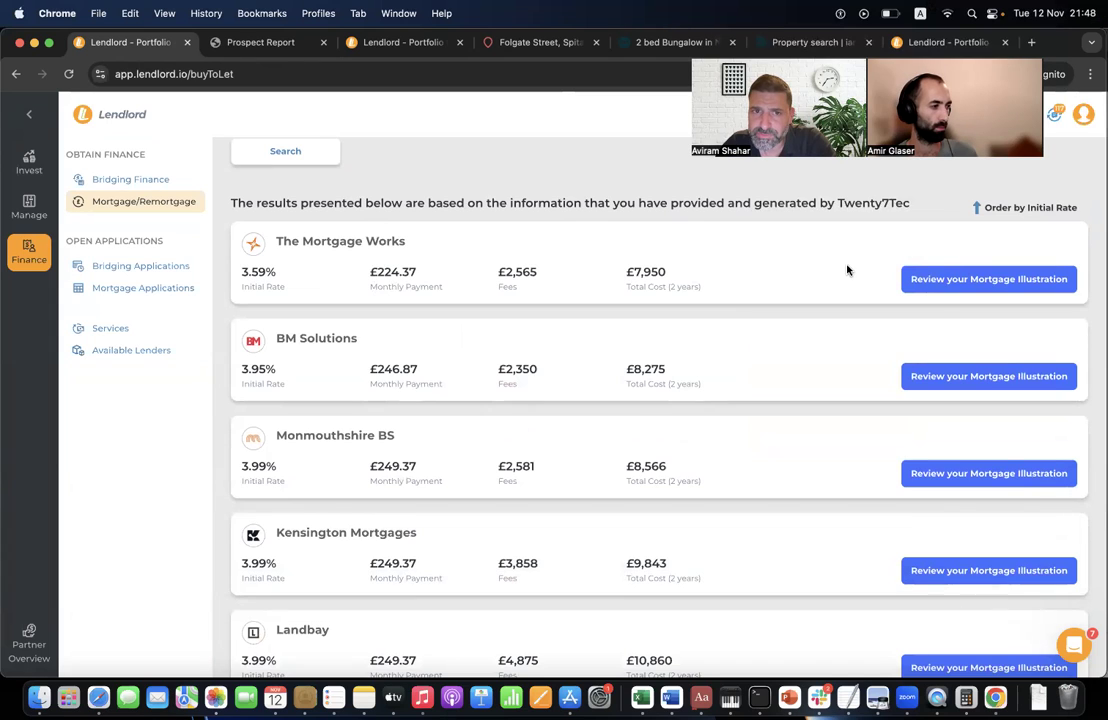
scroll(848, 268, "up", 3)
scroll(848, 268, "up", 1)
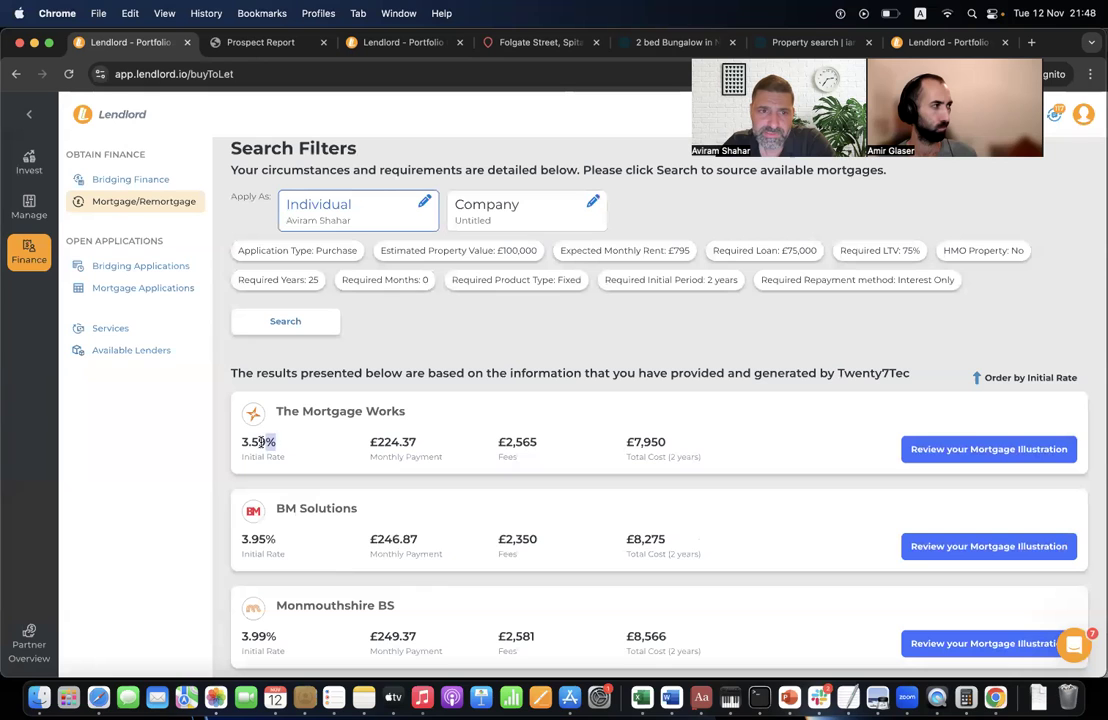
double_click(525, 441)
left_click(525, 441)
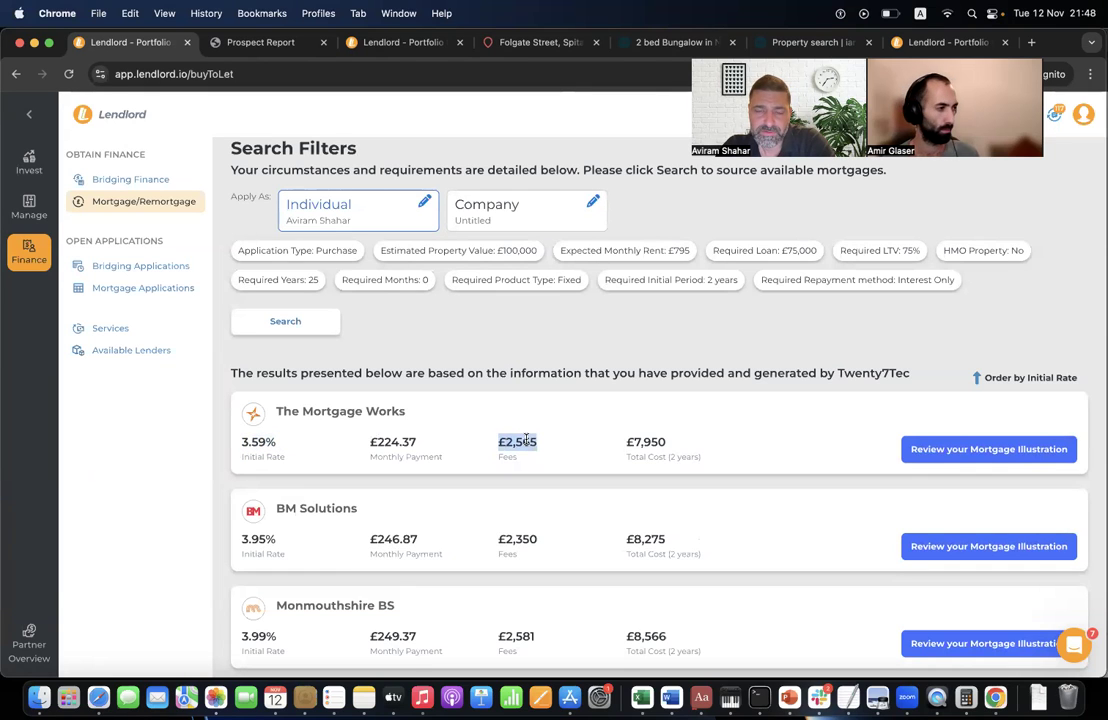
scroll(532, 447, "down", 7)
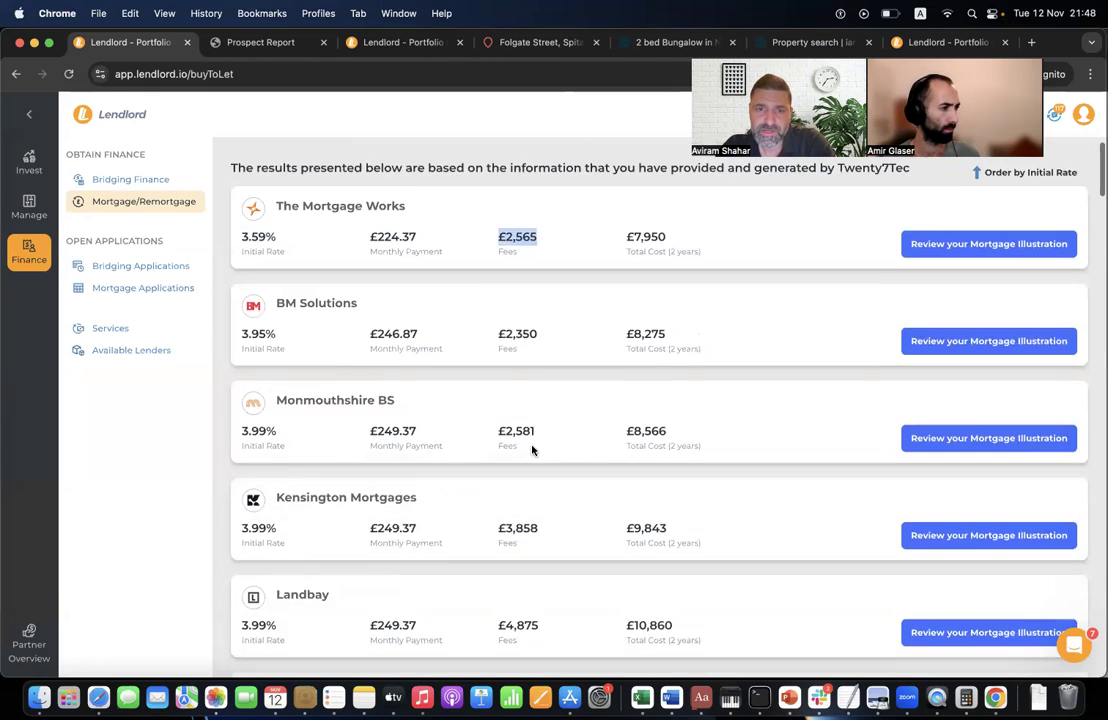
scroll(532, 450, "up", 7)
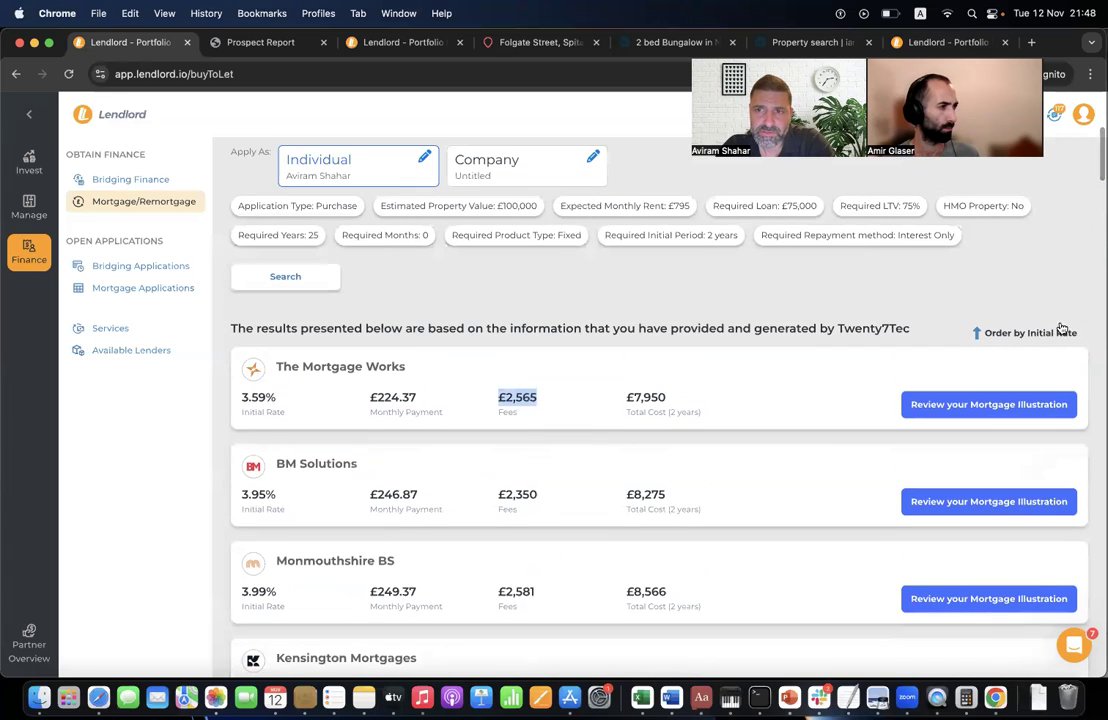
- Try ordering by initial rate and fees, then order results by lowest total cost
left_click(1062, 330)
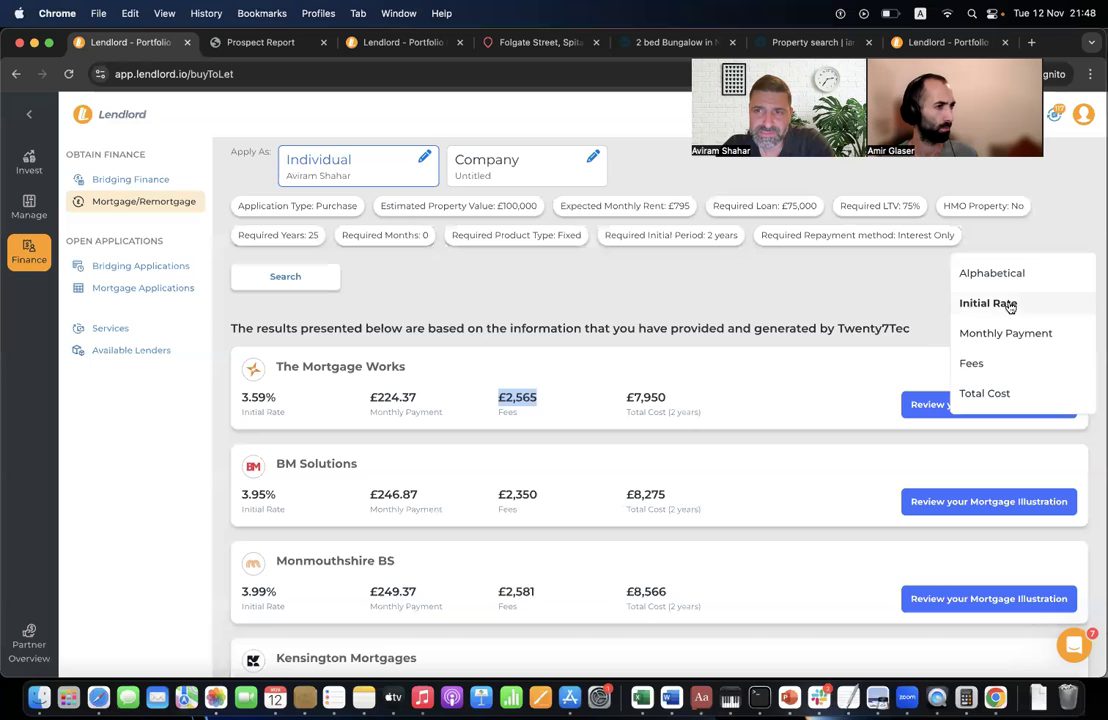
left_click(985, 305)
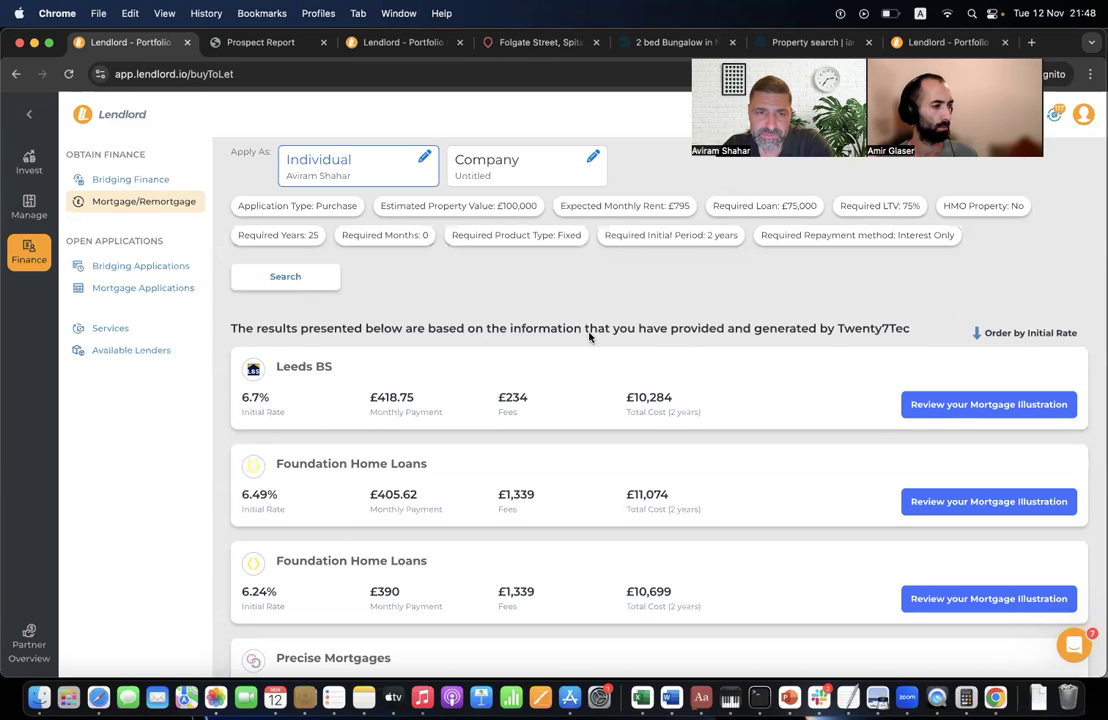
left_click(1005, 336)
left_click(984, 308)
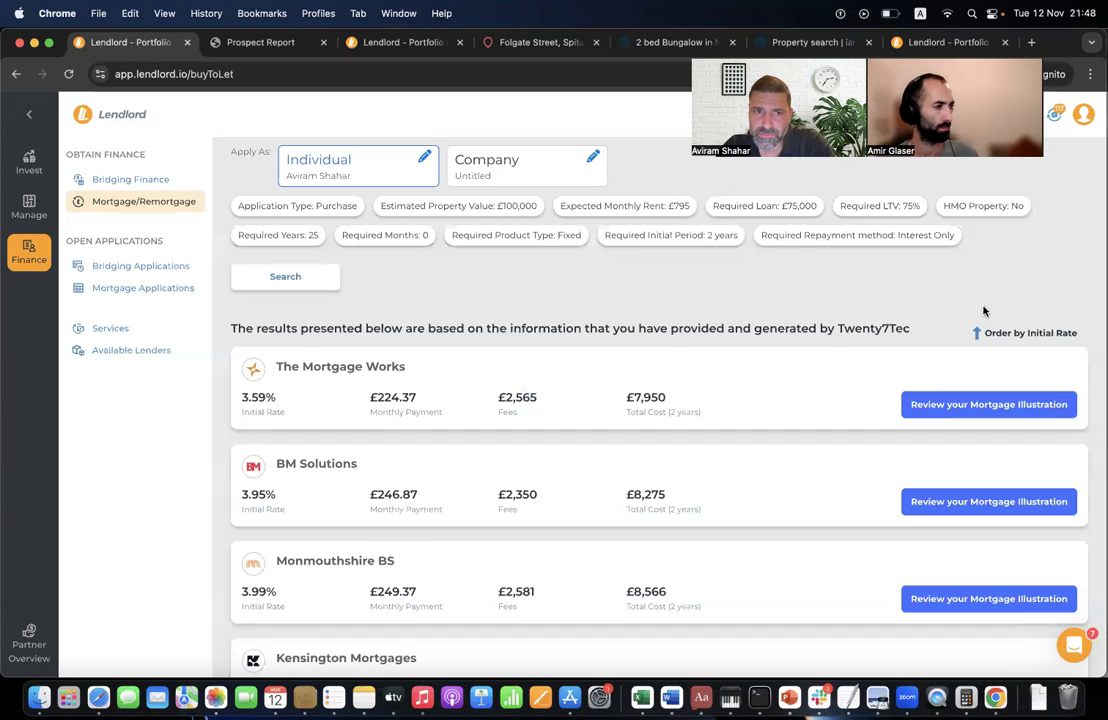
left_click(1010, 335)
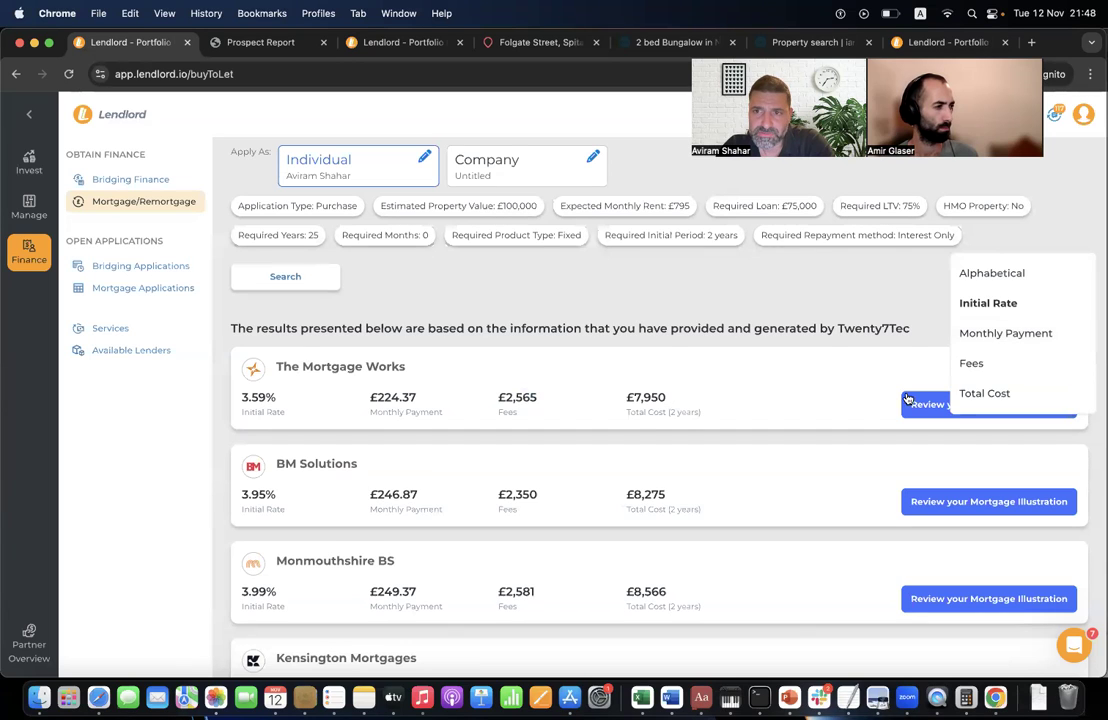
left_click(975, 364)
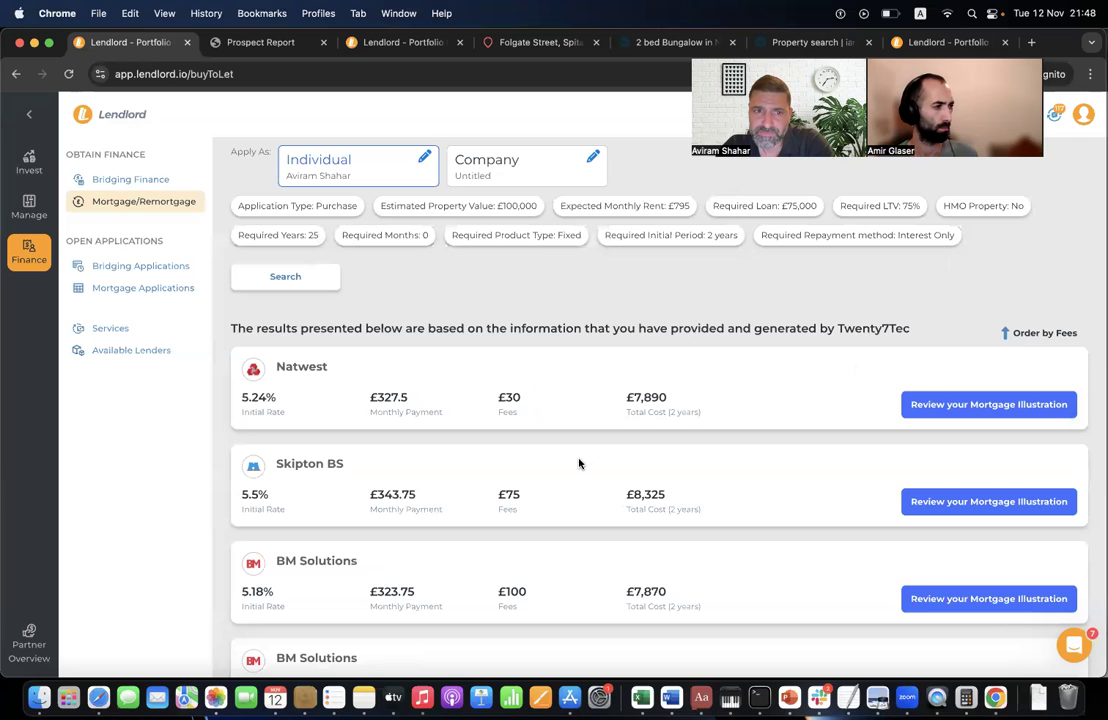
left_click(1018, 340)
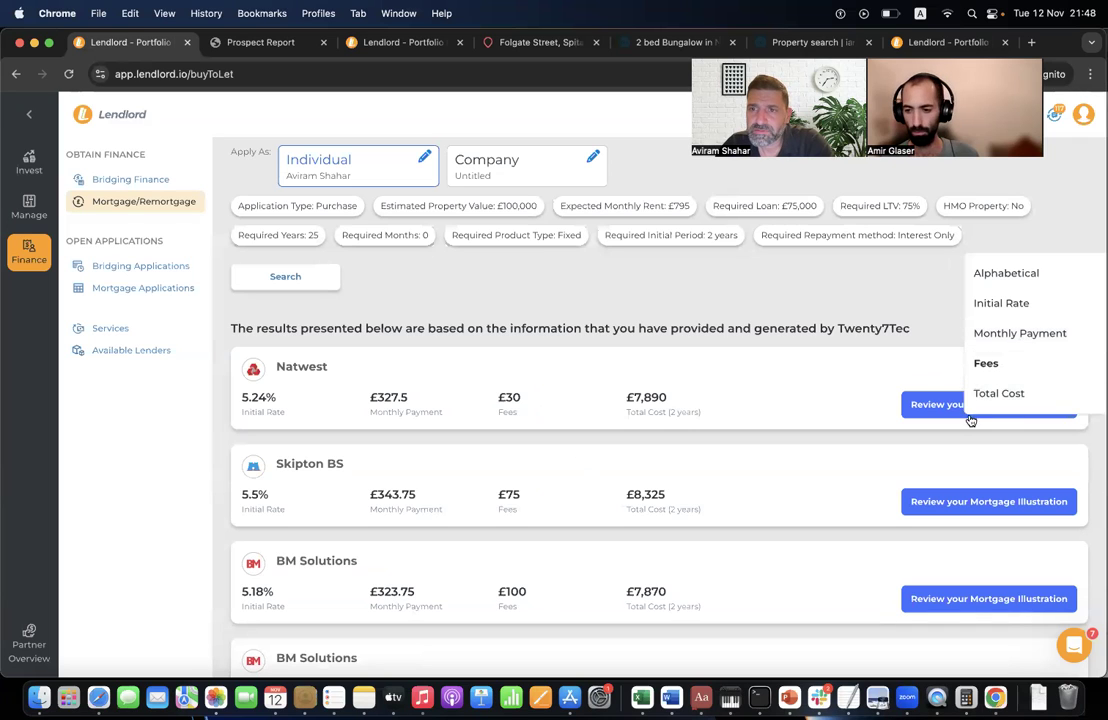
left_click(998, 395)
scroll(565, 400, "up", 2)
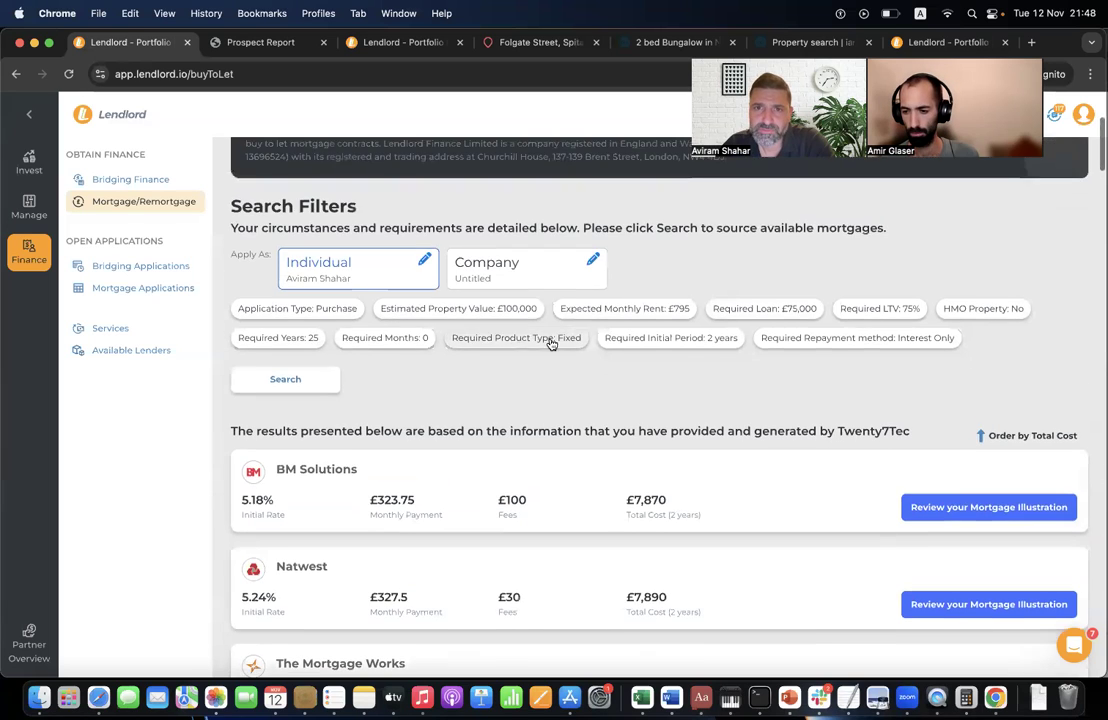
left_click(701, 345)
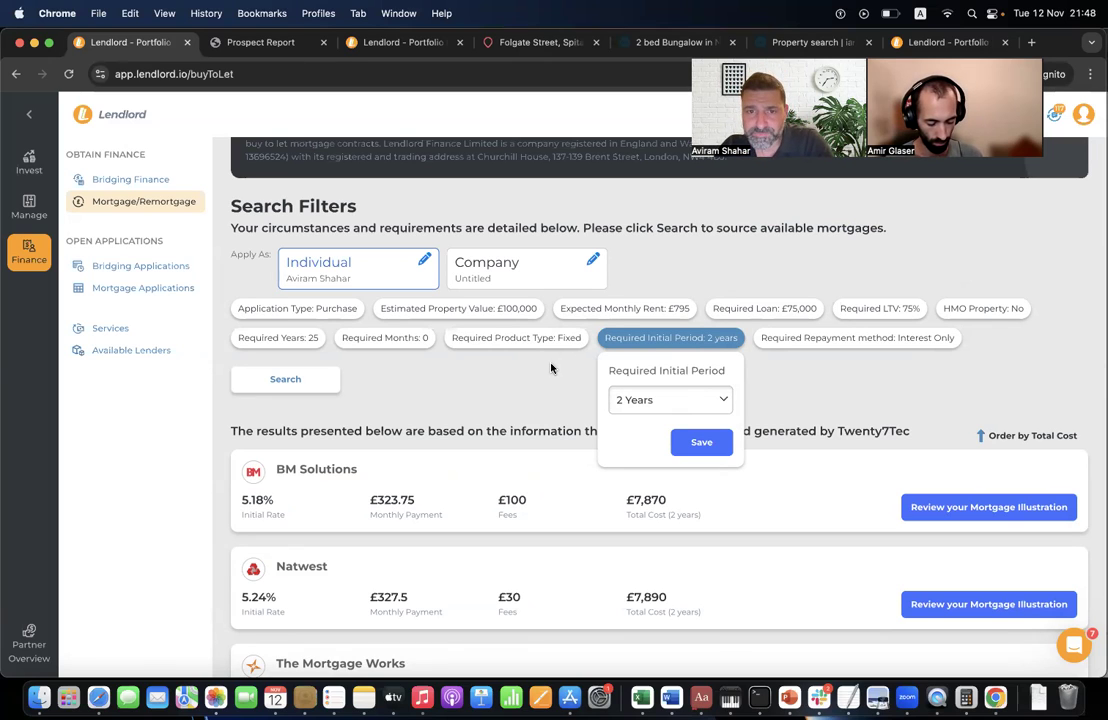
left_click(551, 379)
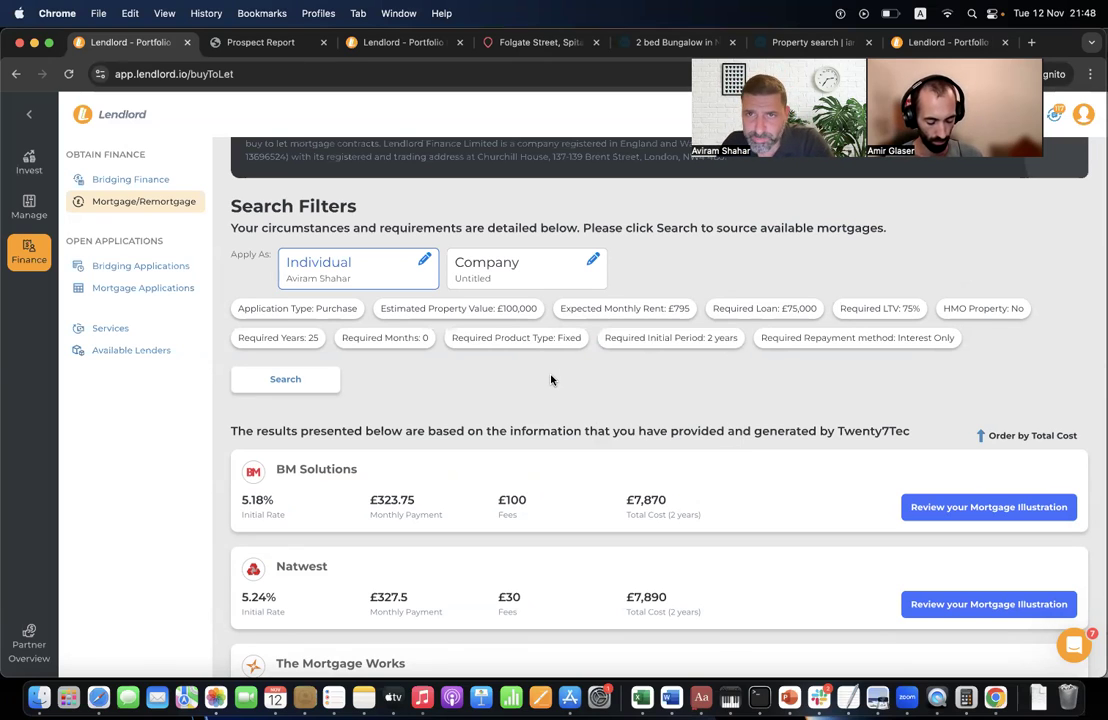
scroll(554, 421, "down", 2)
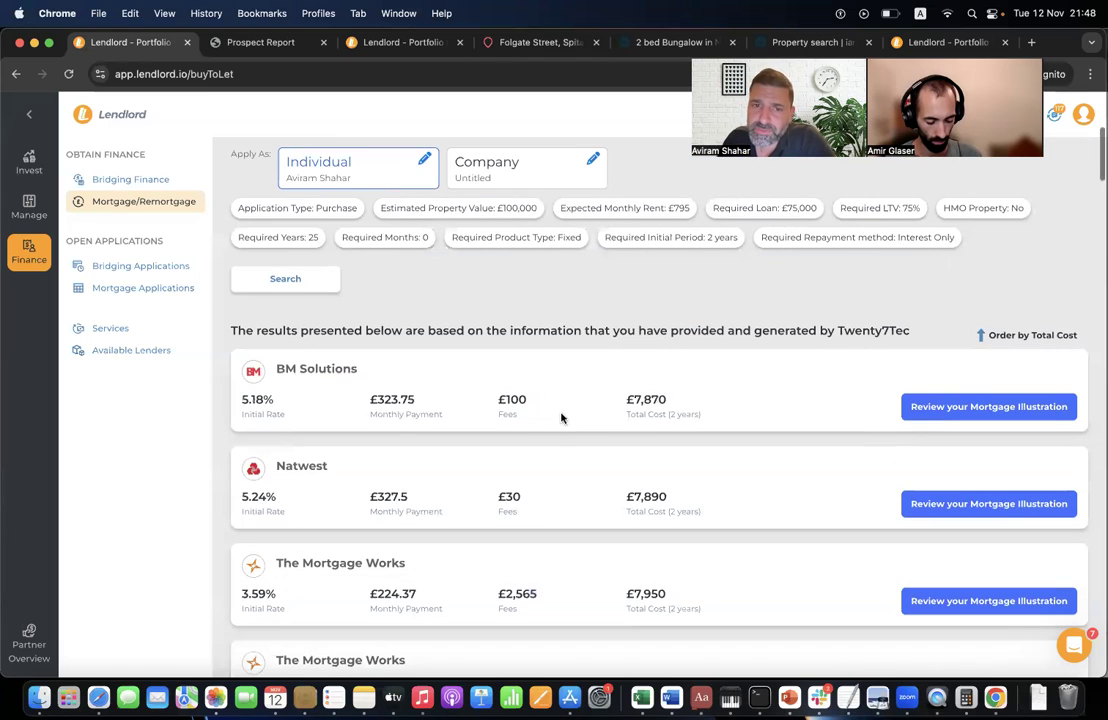
double_click(645, 398)
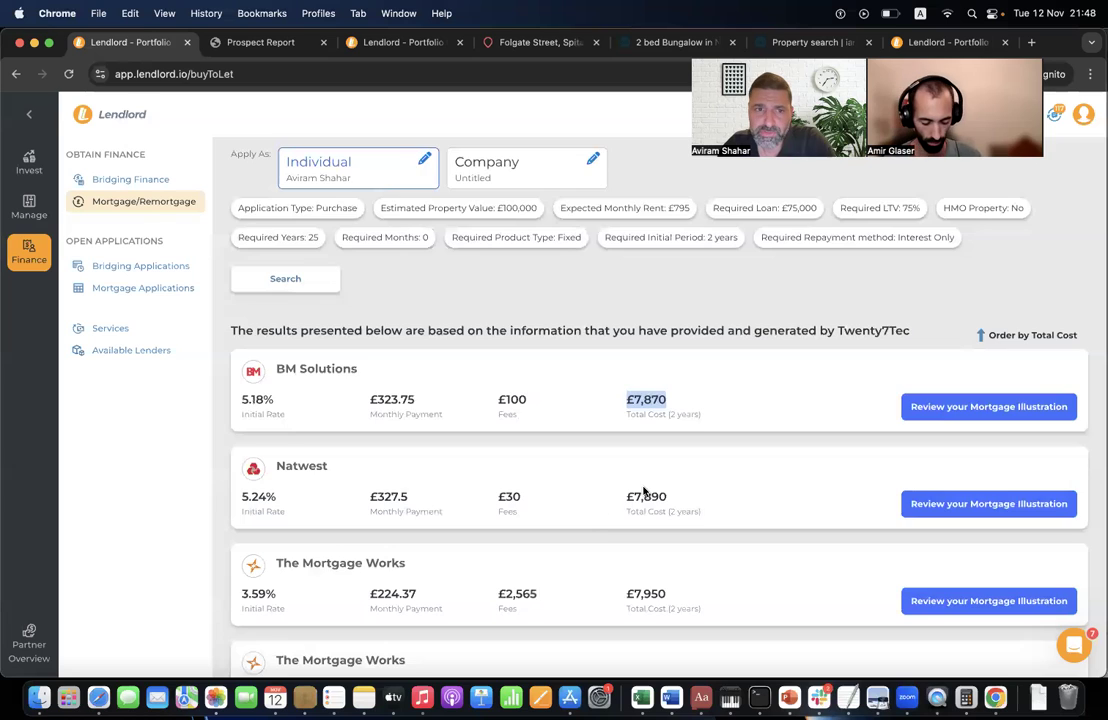
scroll(589, 533, "down", 5)
scroll(589, 533, "up", 6)
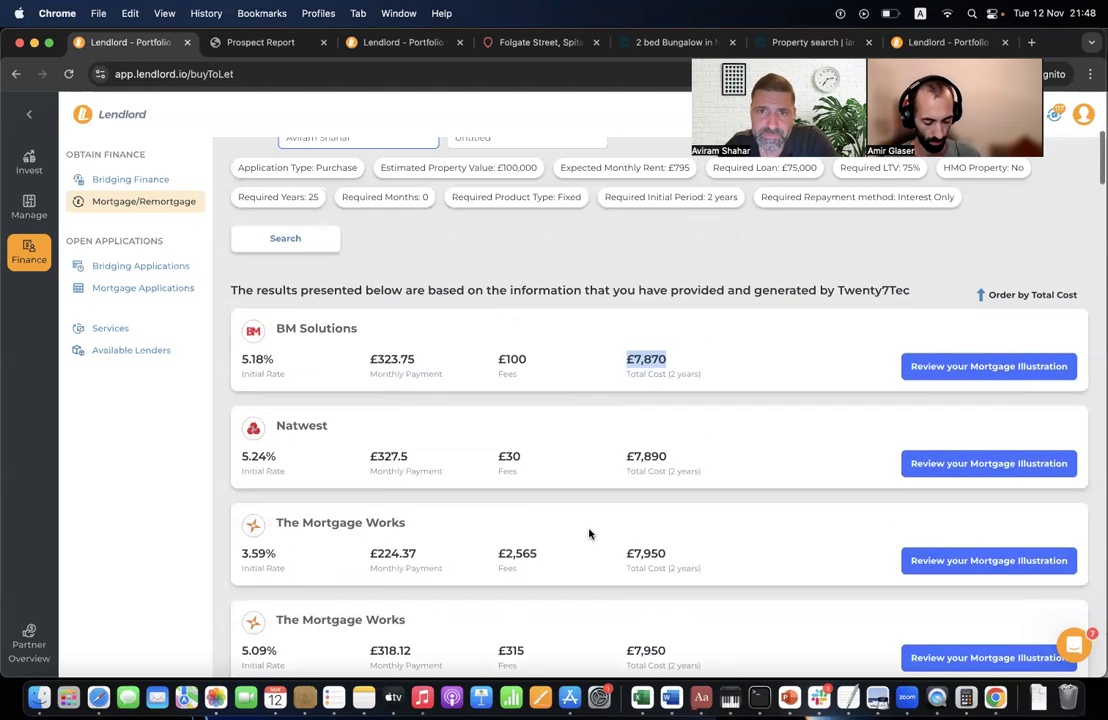
scroll(607, 349, "down", 20)
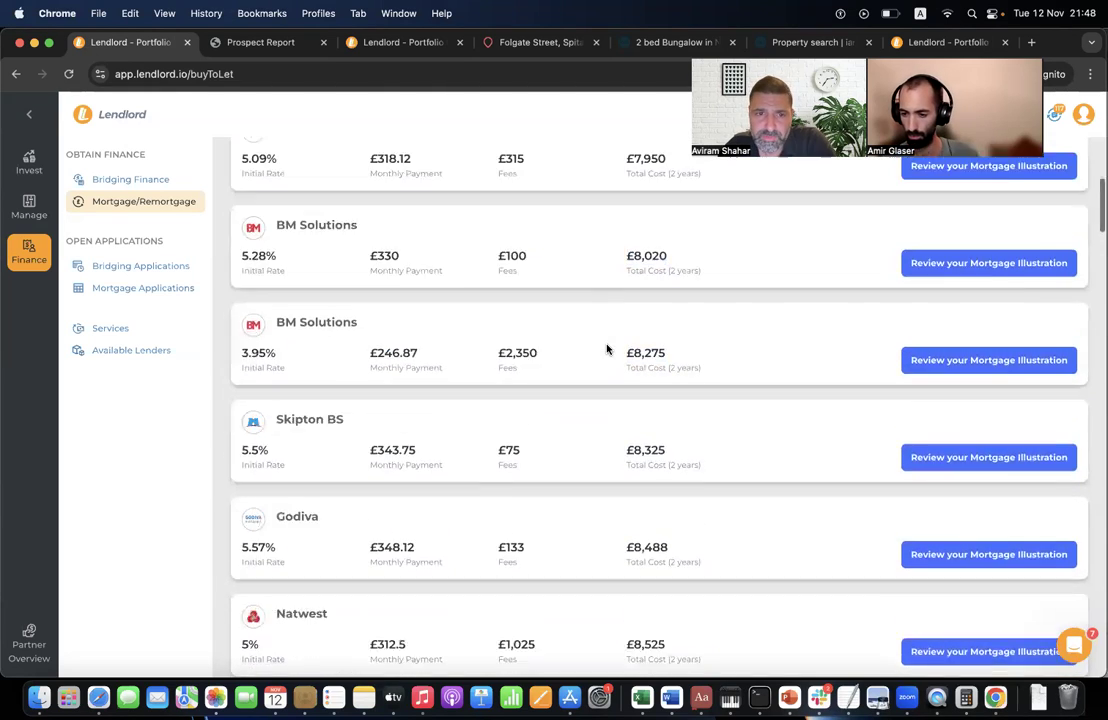
scroll(607, 349, "down", 5)
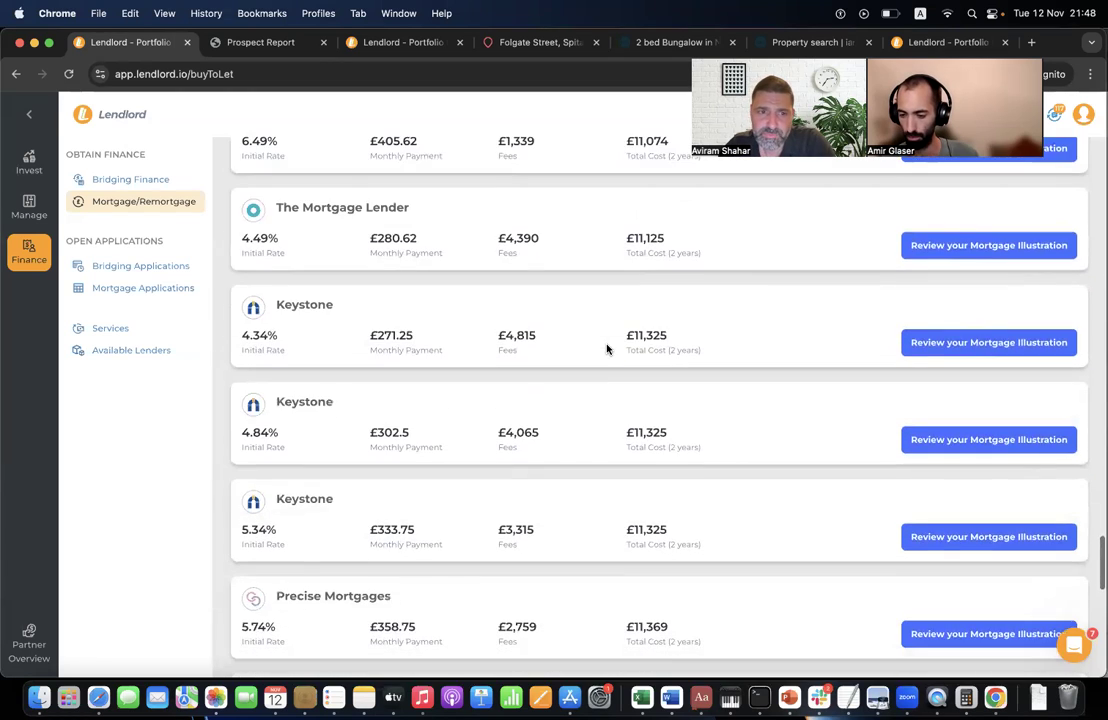
double_click(305, 358)
triple_click(349, 338)
left_click(342, 414)
triple_click(342, 414)
left_click(341, 470)
triple_click(360, 482)
scroll(466, 353, "up", 10)
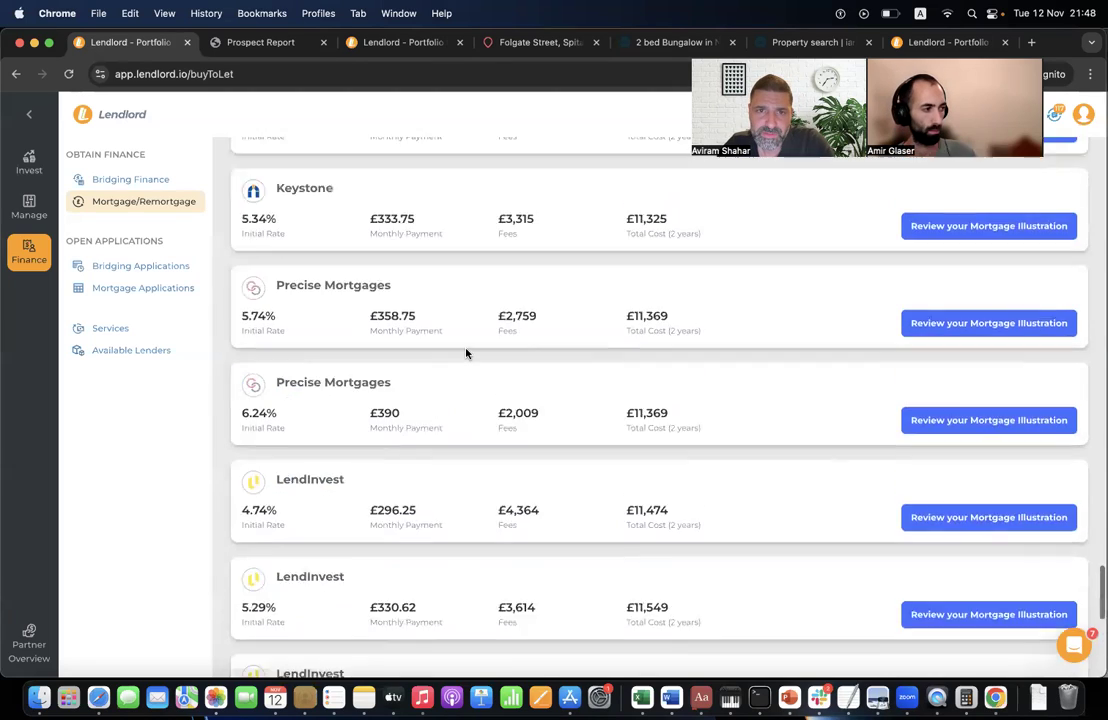
scroll(466, 353, "up", 15)
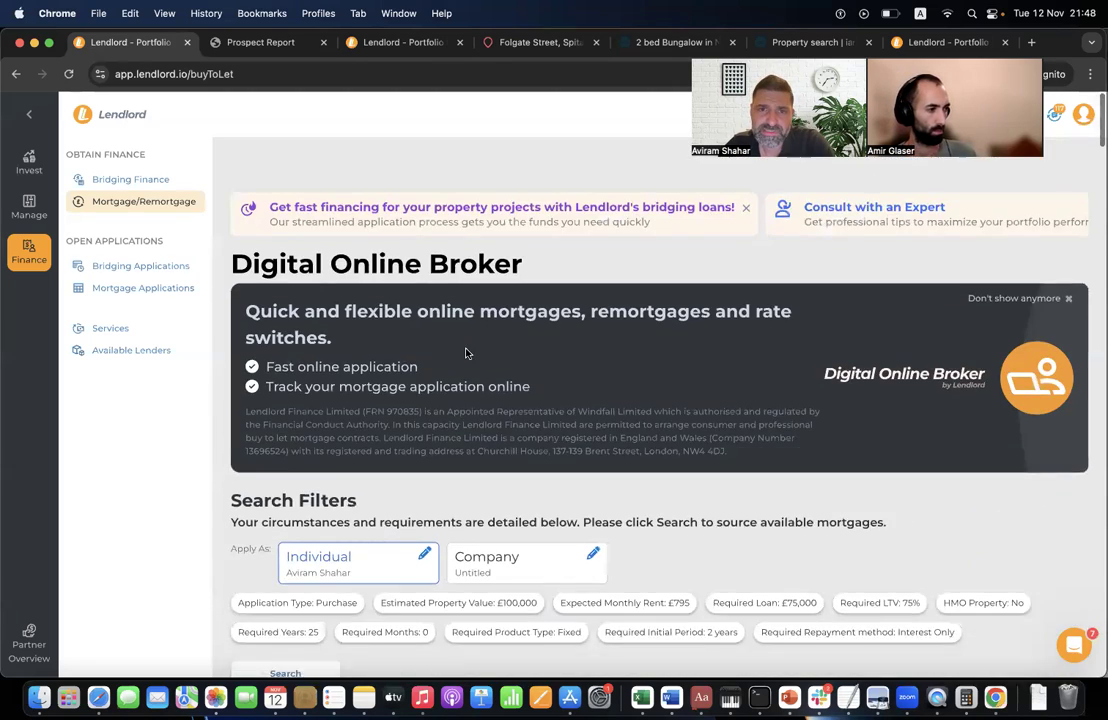
scroll(466, 353, "down", 5)
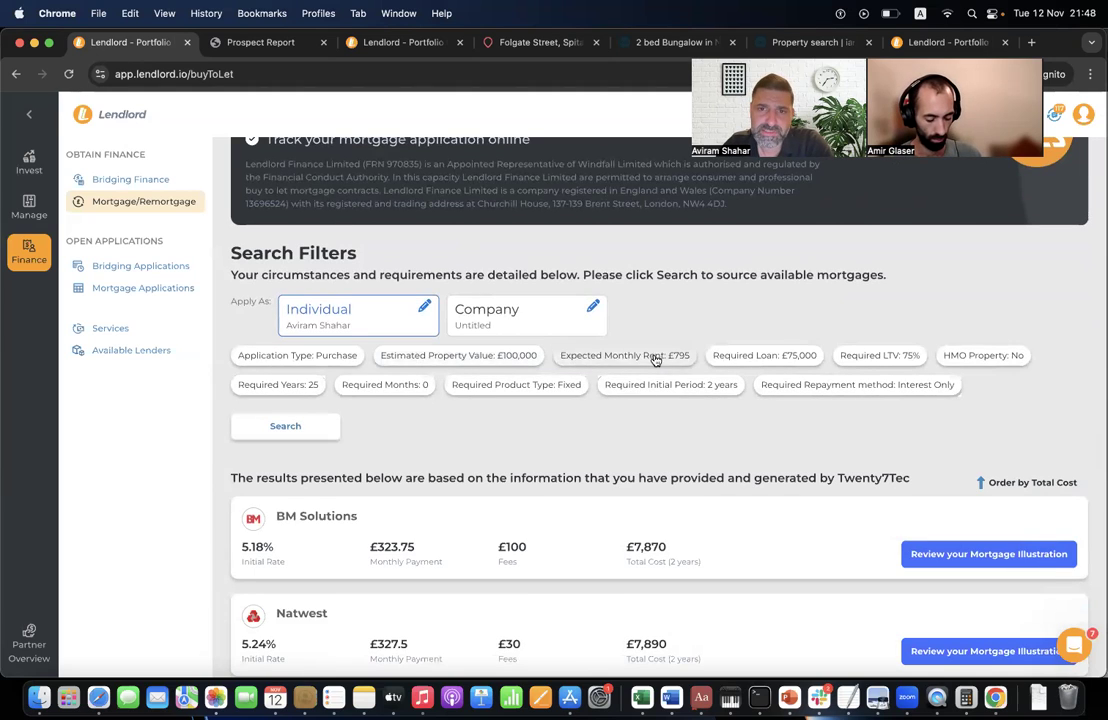
- Change expected monthly rent from £795 to £100 and rerun the mortgage search
left_click(645, 358)
triple_click(632, 420)
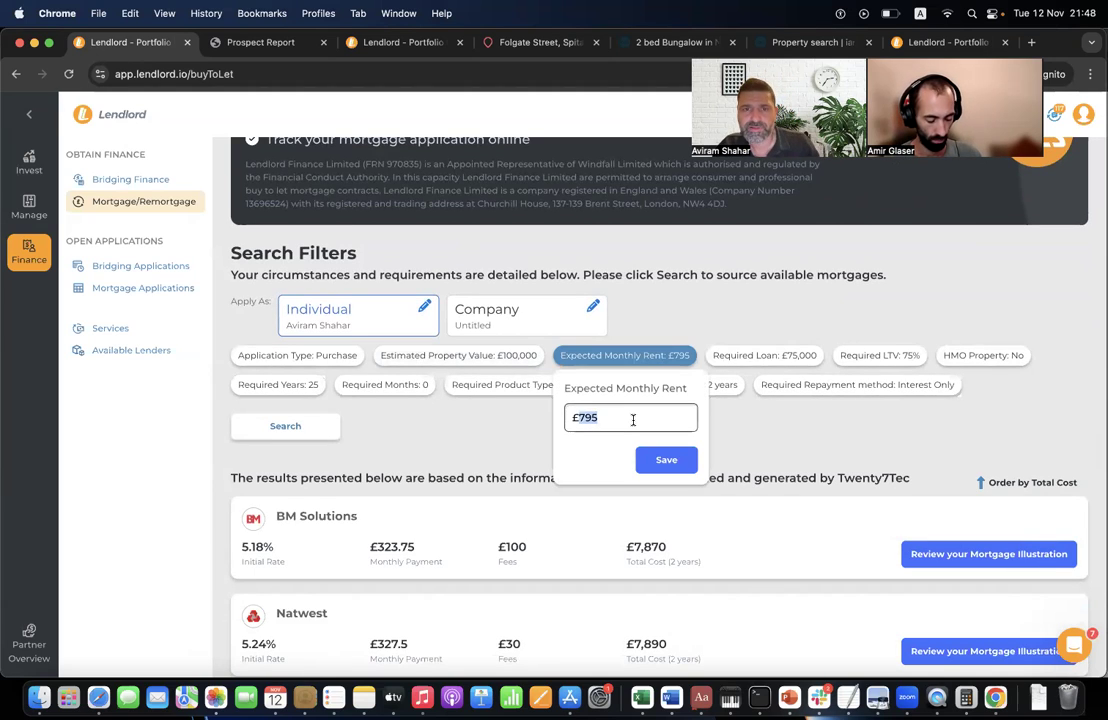
type("100")
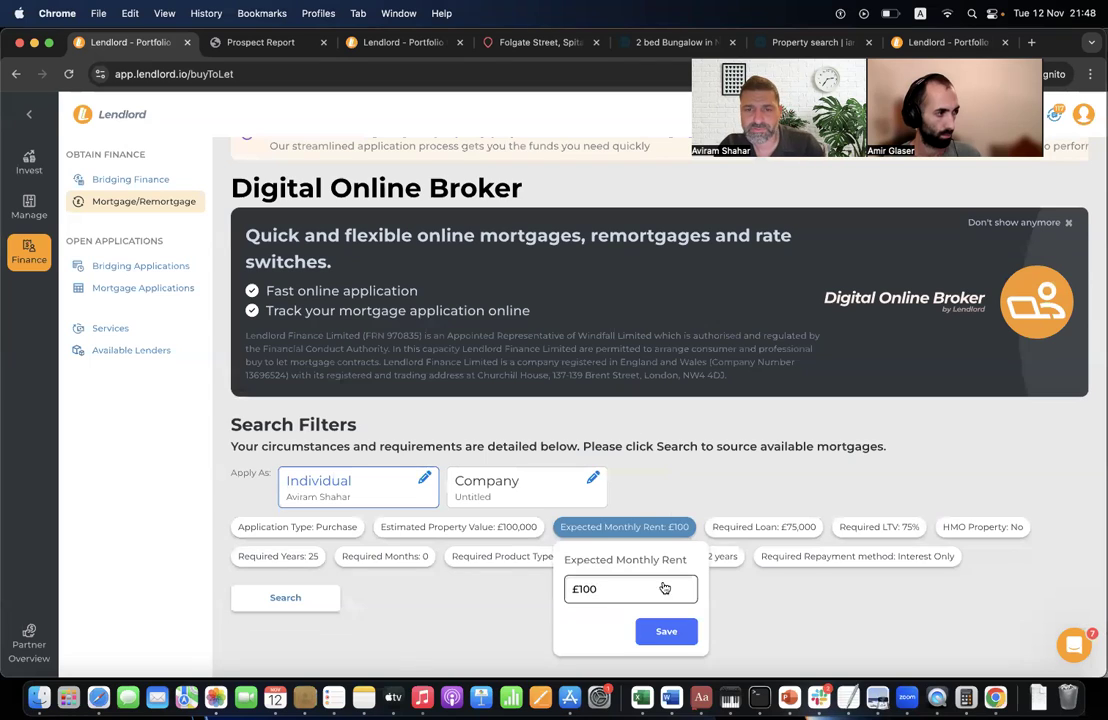
left_click(663, 630)
left_click(289, 594)
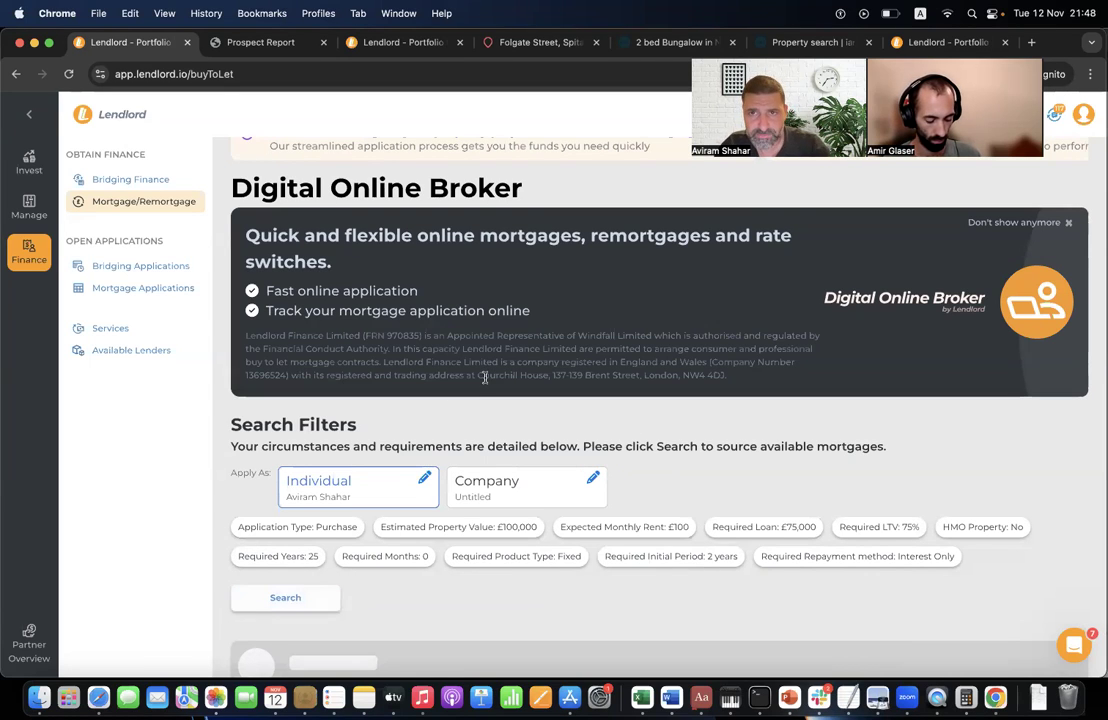
- Scroll through the results, where only Barclays Bank at 5.36% remains
scroll(484, 377, "down", 5)
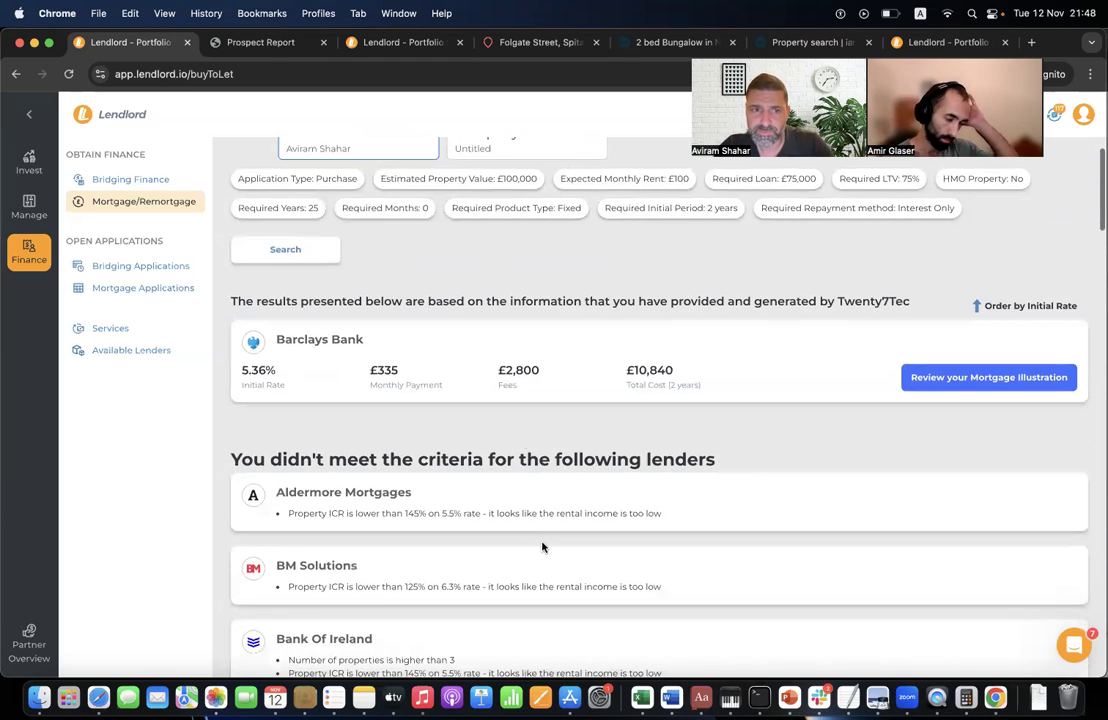
scroll(542, 547, "down", 5)
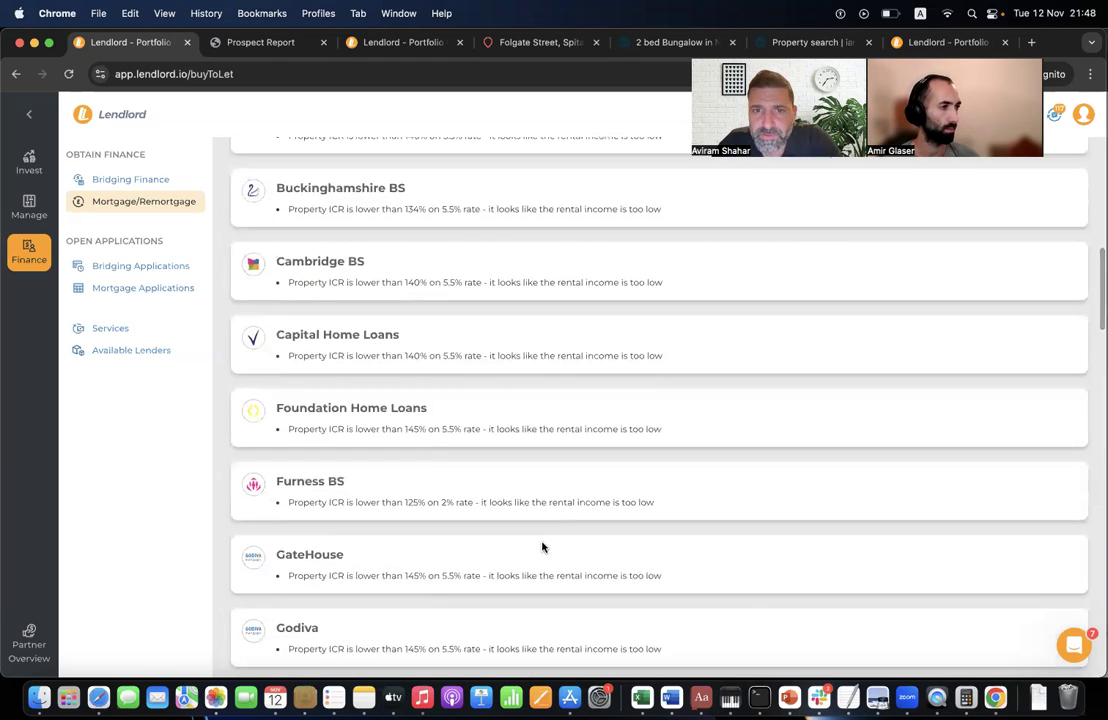
scroll(542, 547, "down", 3)
scroll(542, 545, "down", 12)
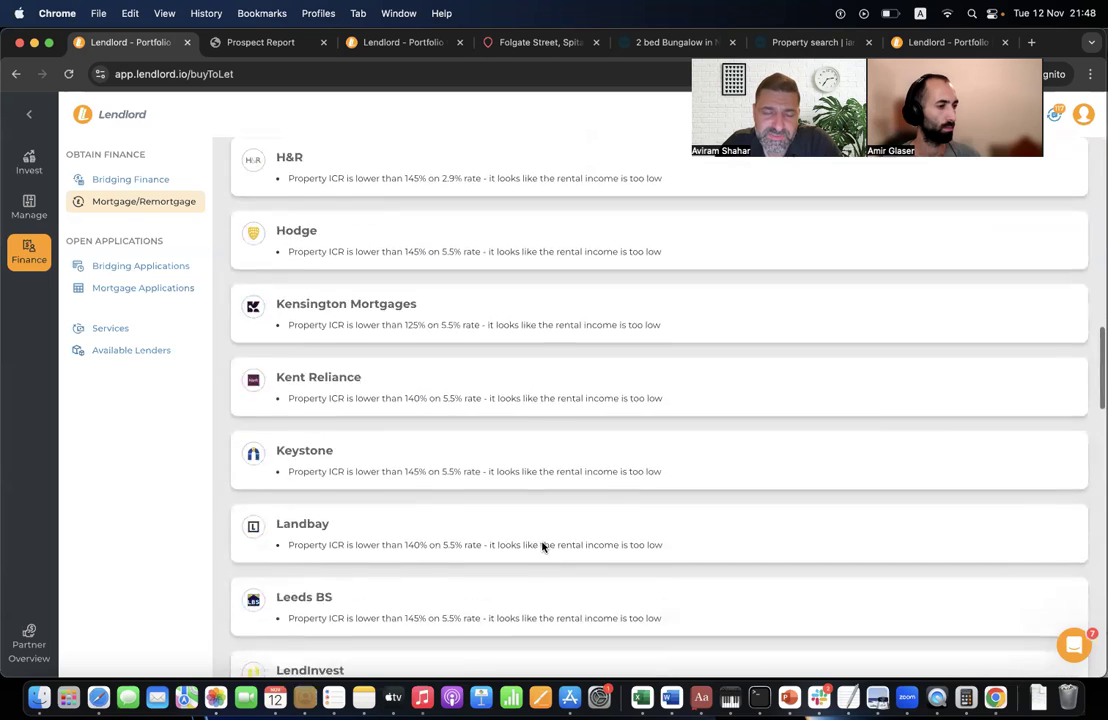
scroll(542, 547, "down", 11)
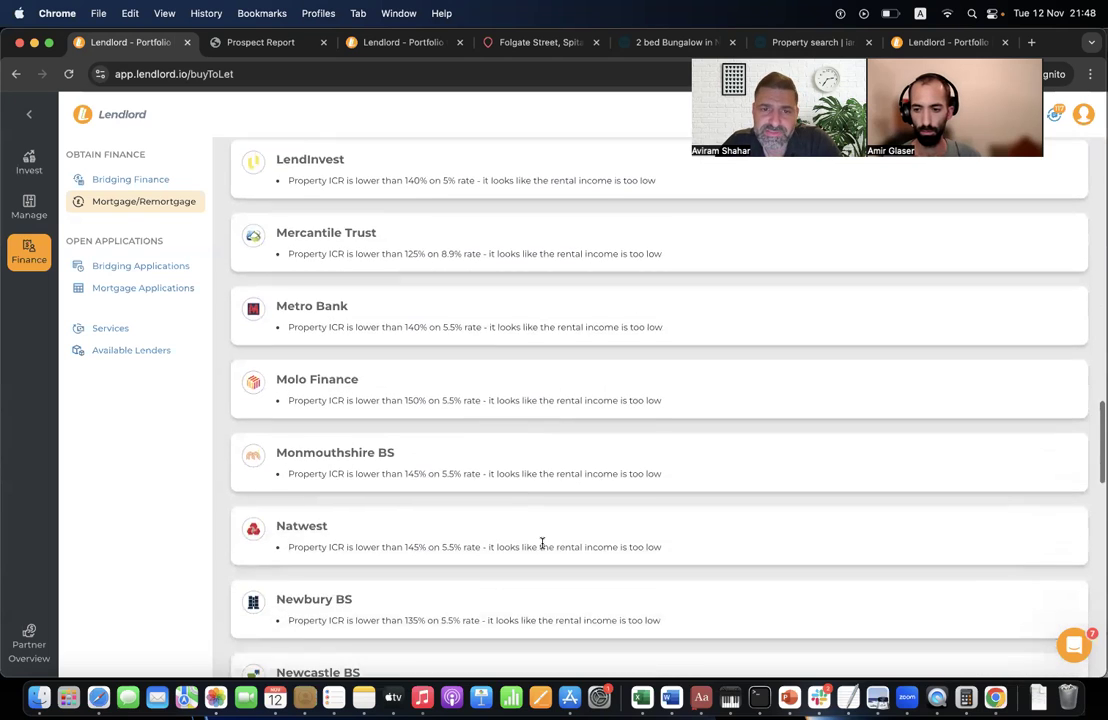
scroll(542, 547, "down", 15)
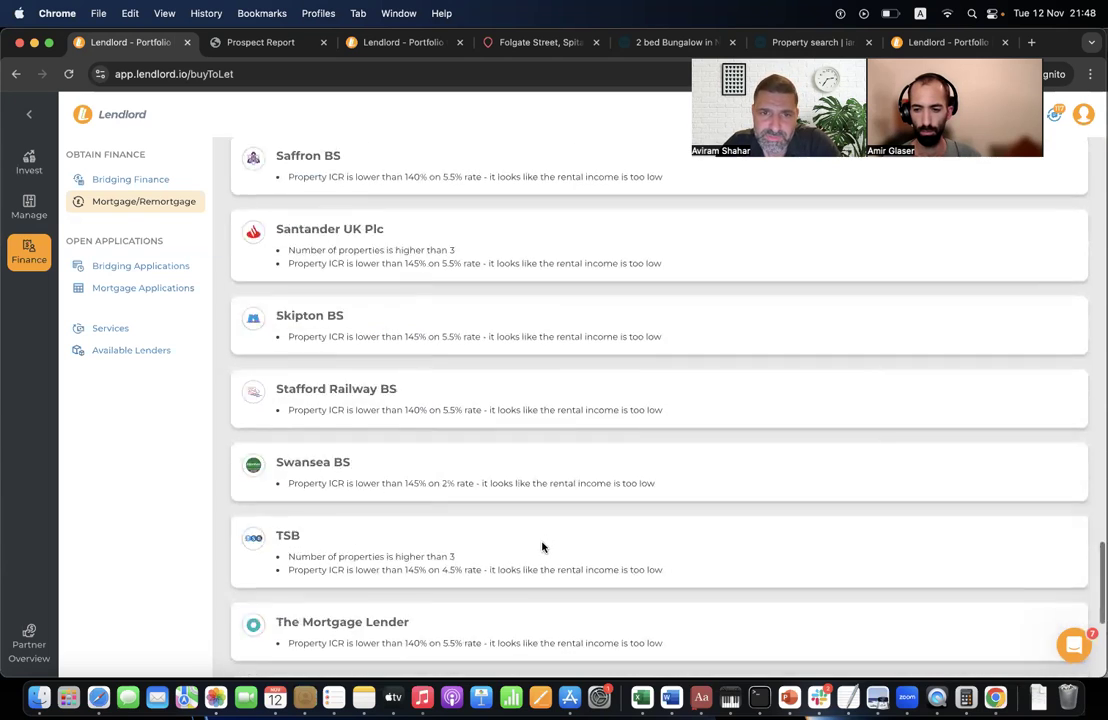
scroll(542, 547, "up", 10)
scroll(542, 545, "up", 15)
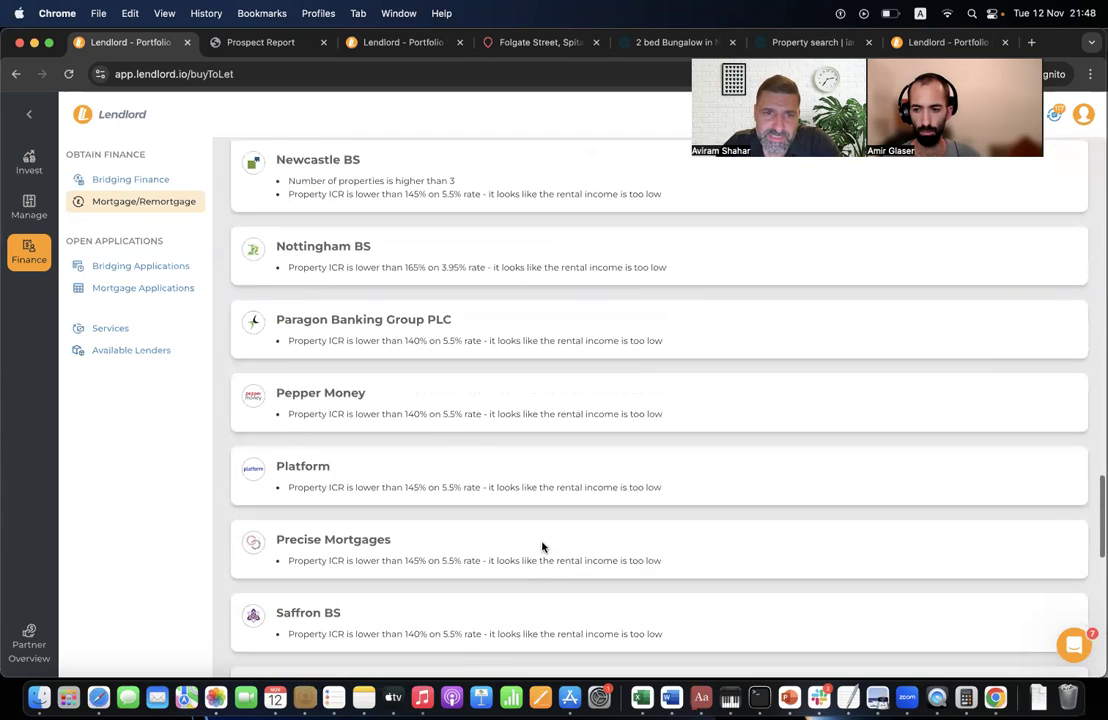
scroll(476, 314, "up", 5)
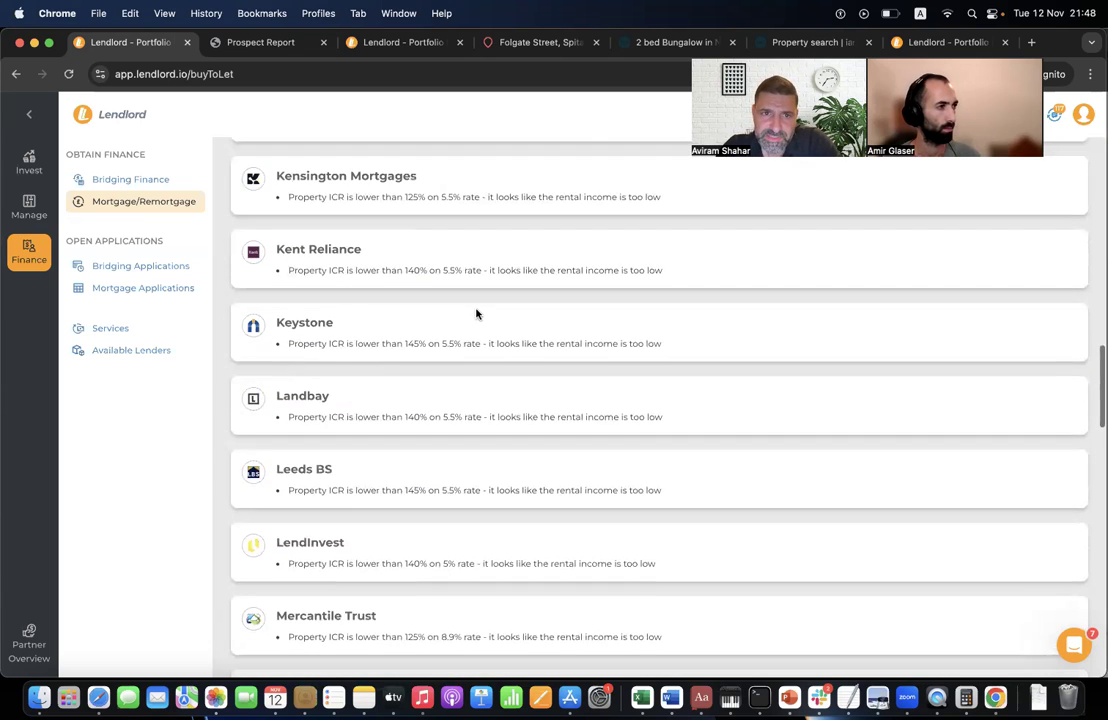
scroll(338, 340, "up", 20)
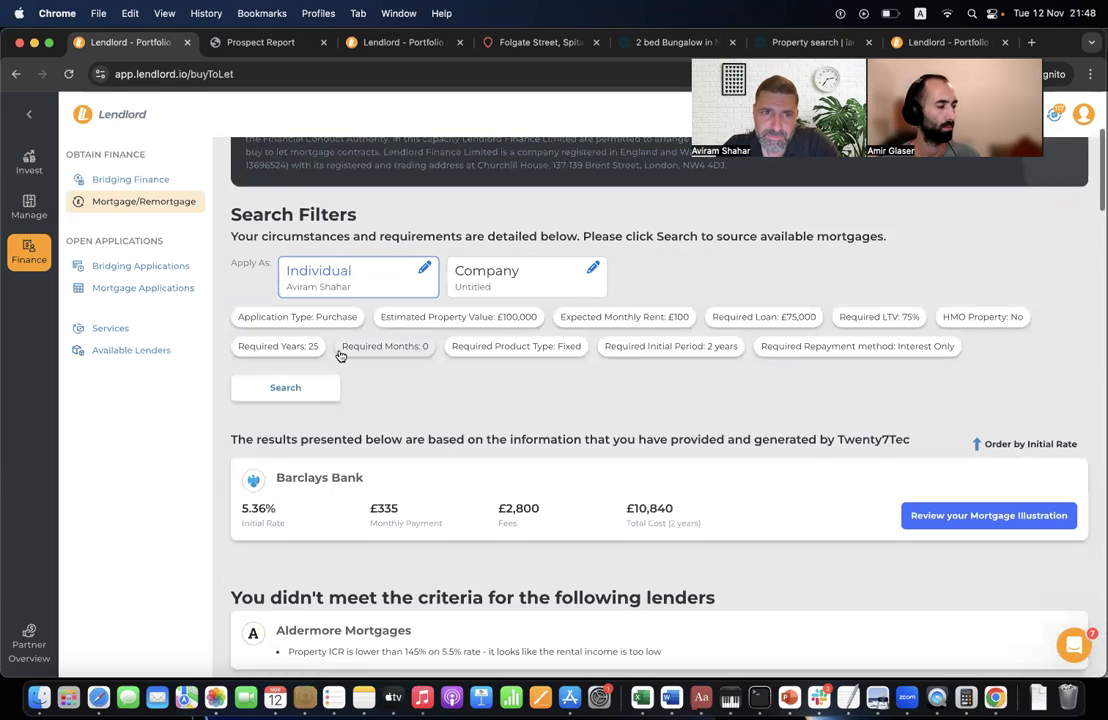
- Change the expected monthly rent from £100 back to £795 and save it
left_click(630, 331)
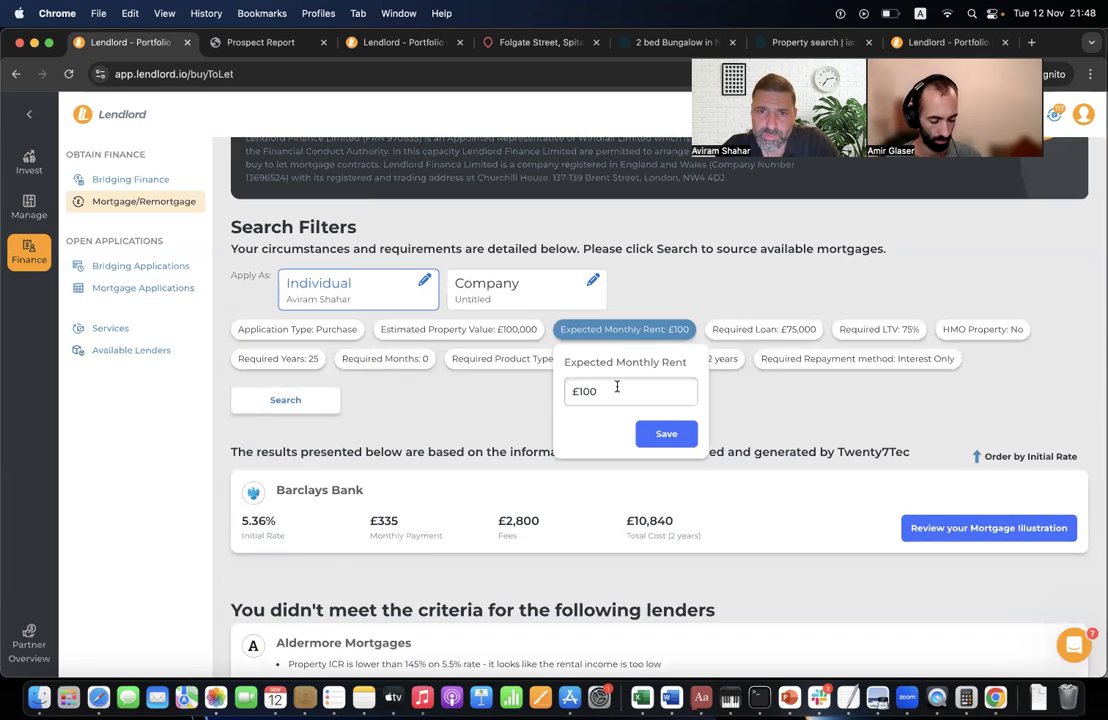
double_click(608, 393)
type("795")
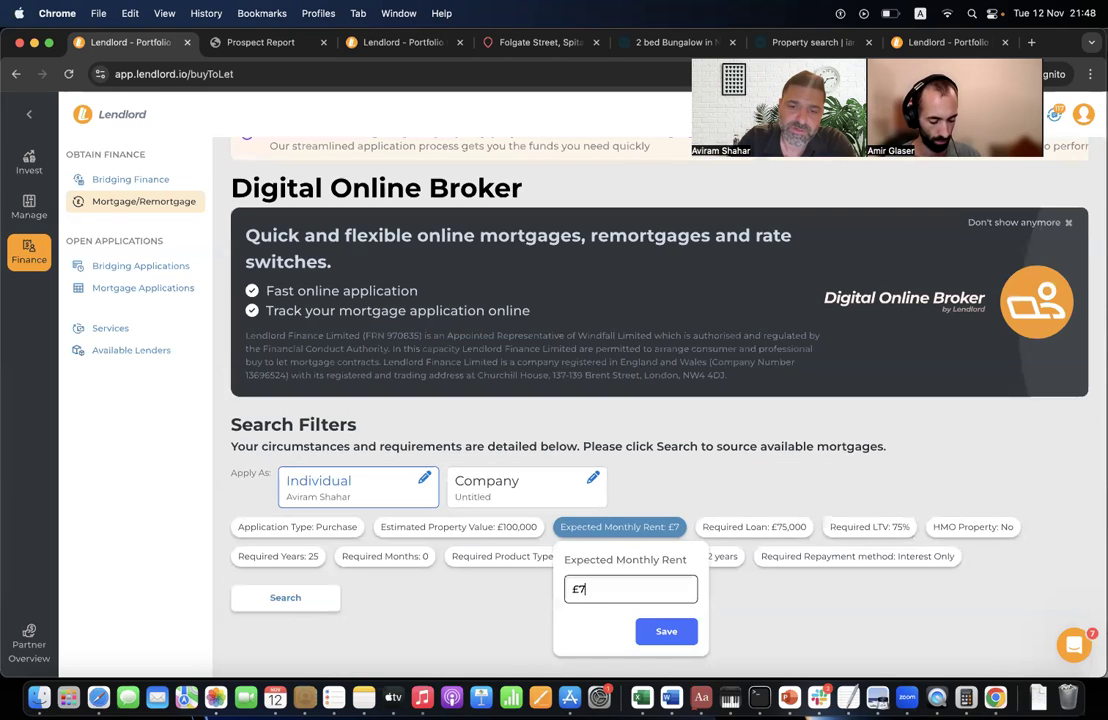
left_click(677, 630)
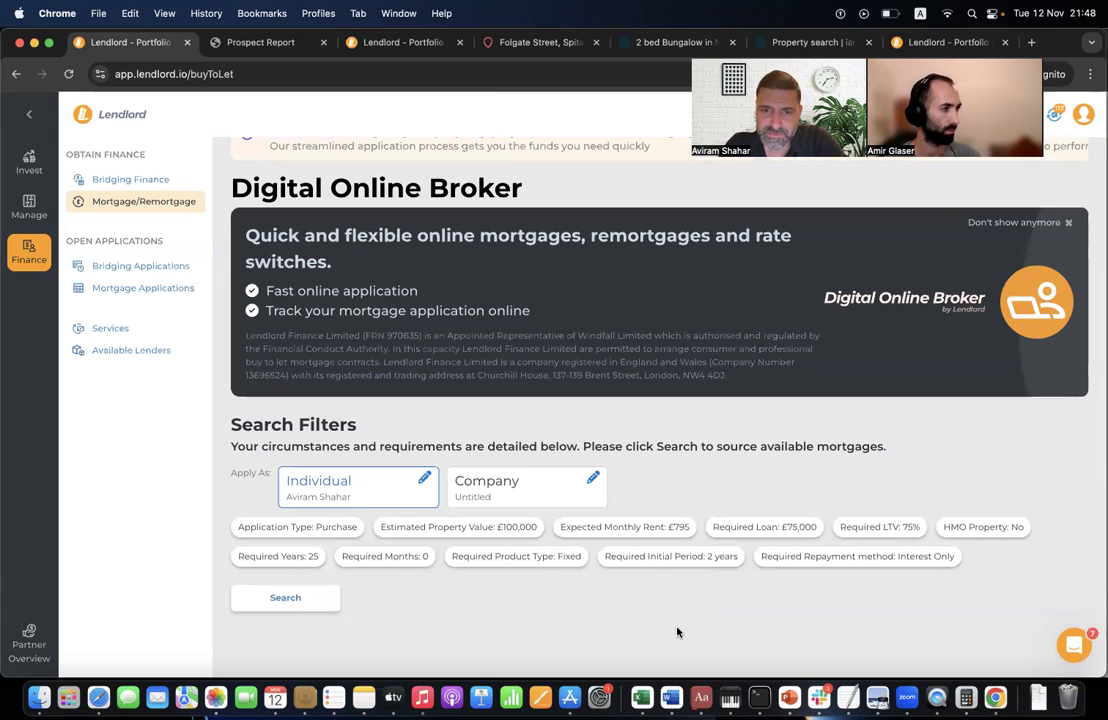
- Rerun the mortgage search and scroll through the returned lender offers
left_click(334, 596)
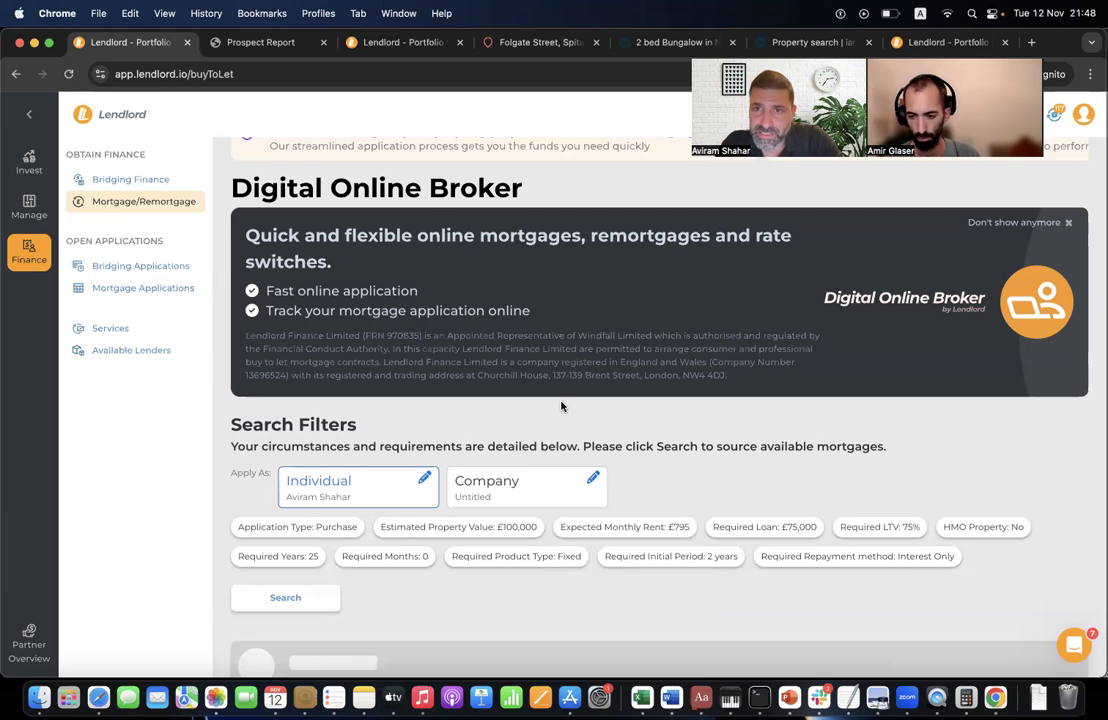
scroll(561, 406, "down", 4)
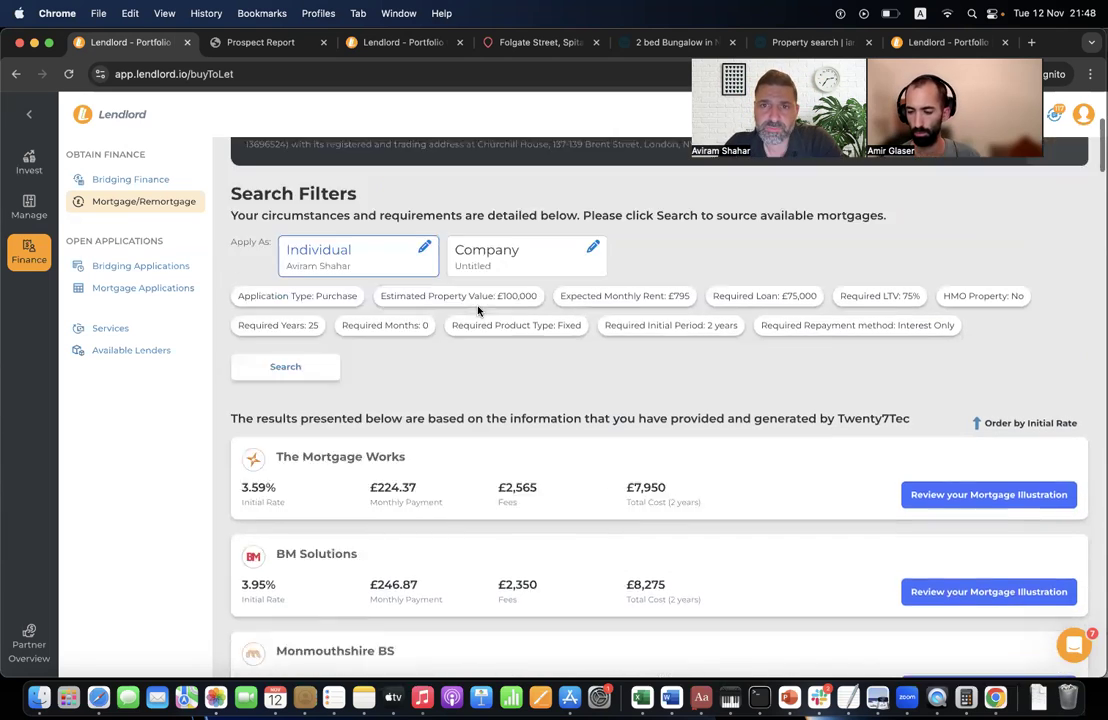
scroll(478, 312, "up", 3)
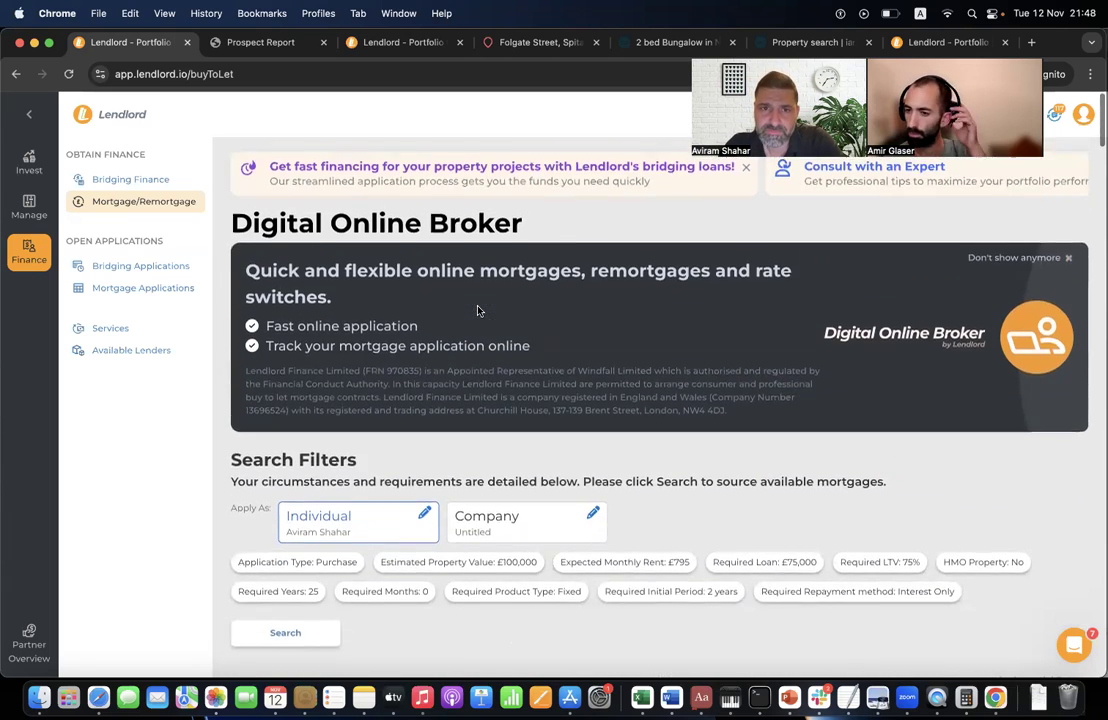
scroll(622, 407, "down", 3)
scroll(622, 407, "down", 4)
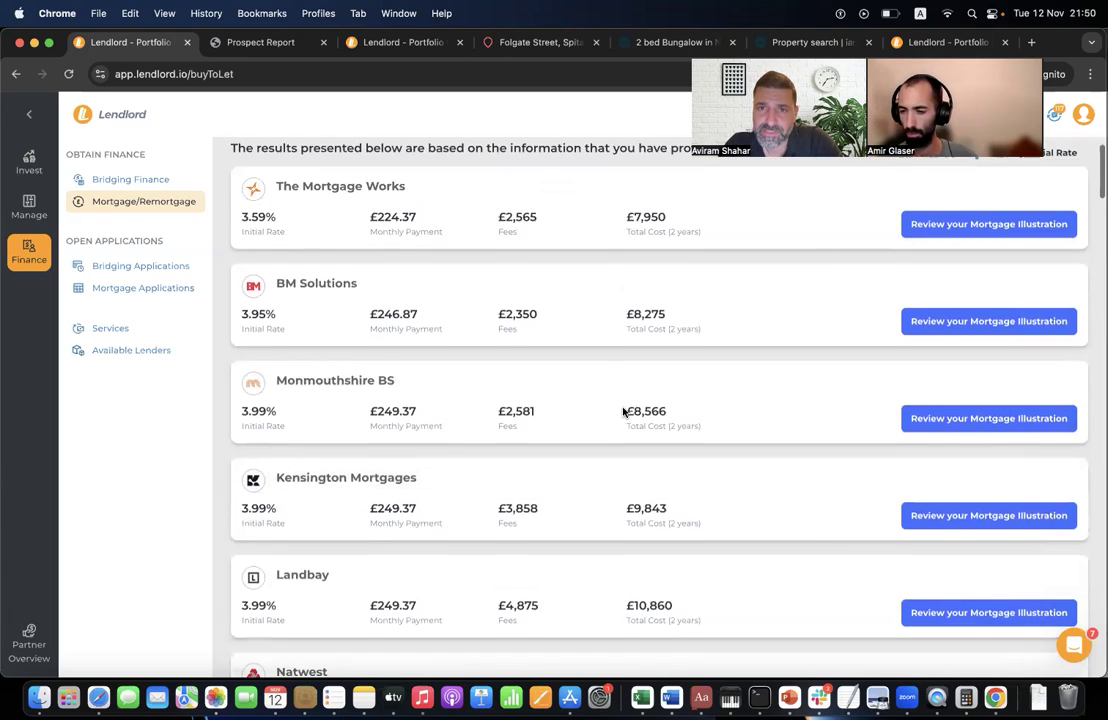
scroll(623, 413, "up", 2)
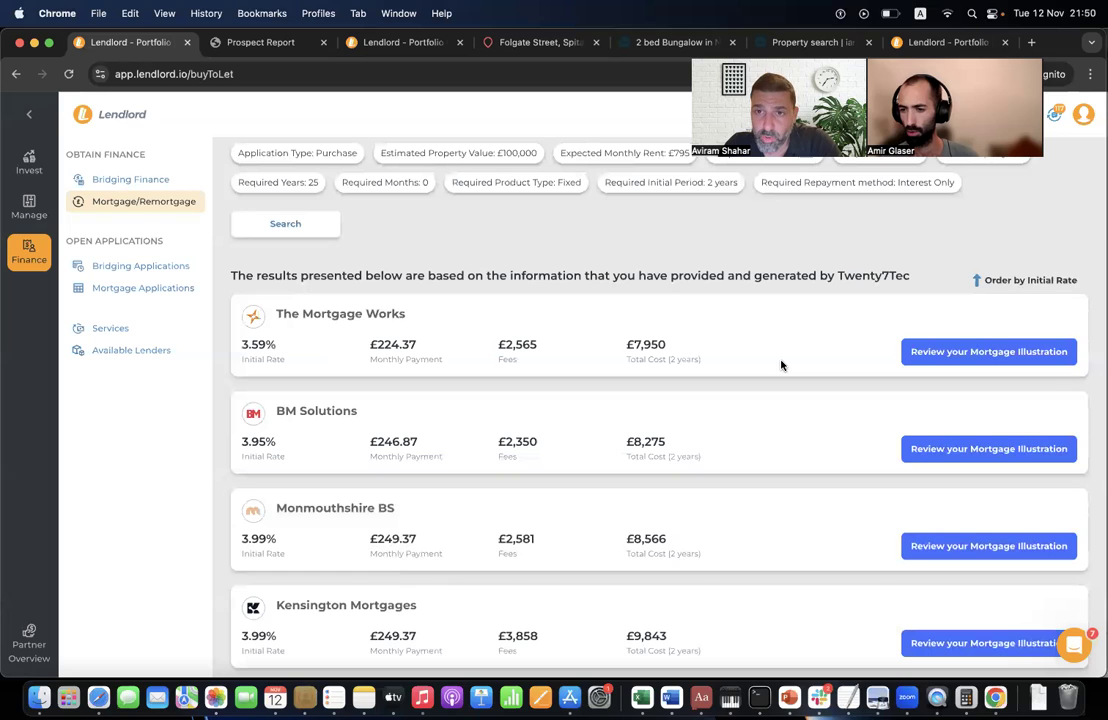
- Start an enquiry on The Mortgage Works offer and save the enquiry details
left_click(945, 353)
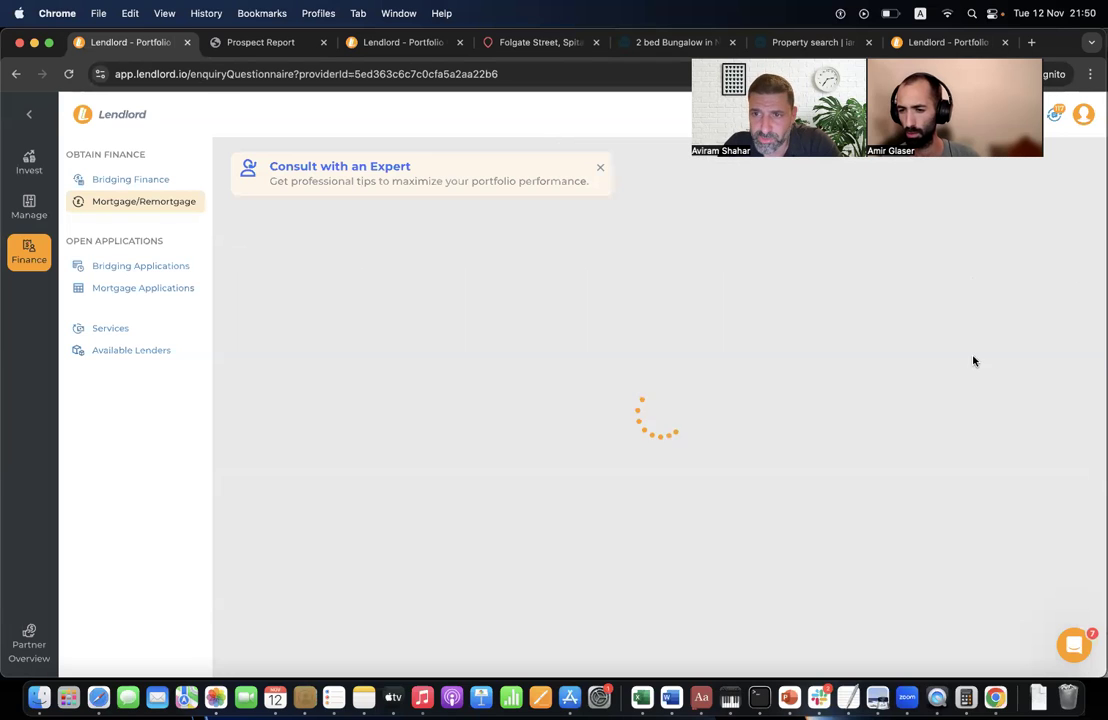
left_click(448, 450)
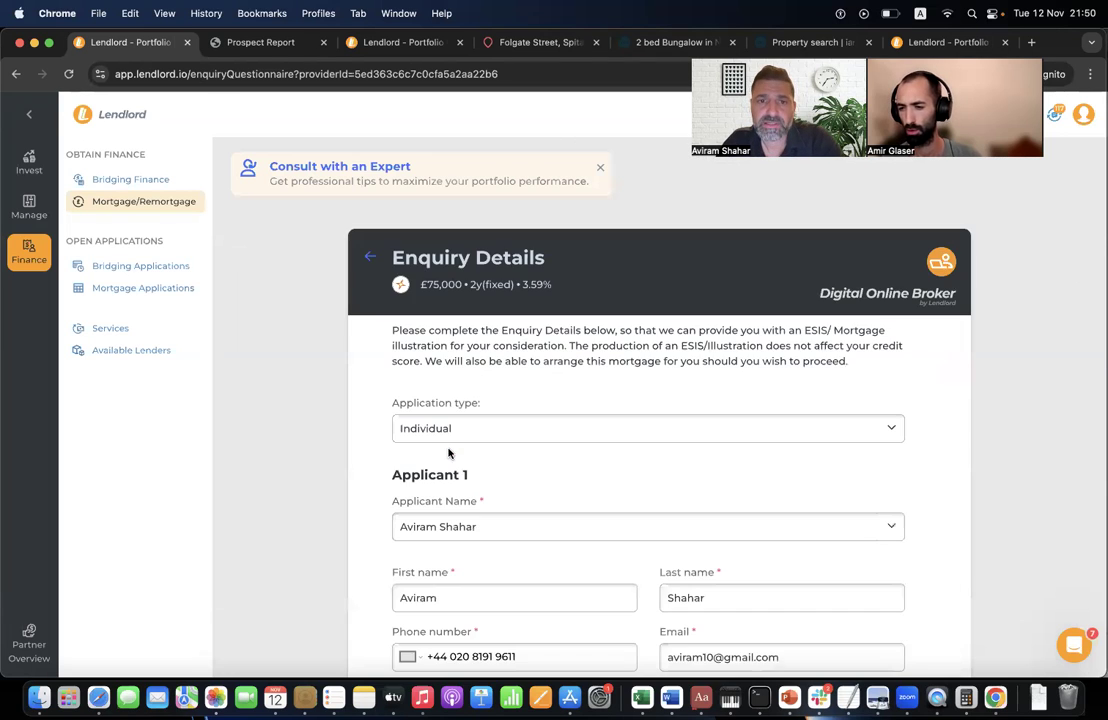
scroll(450, 514, "down", 10)
scroll(450, 509, "down", 3)
left_click(430, 634)
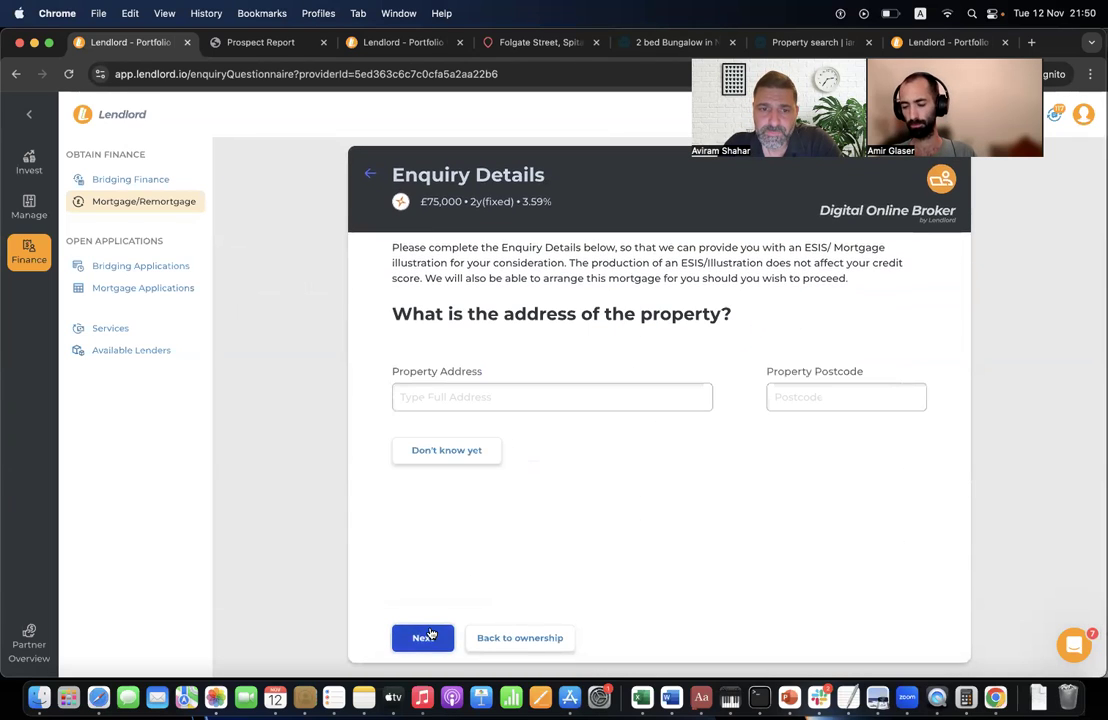
- Set the enquiry's property address to 125 London Wall, London
left_click(449, 388)
type("12")
left_click(468, 424)
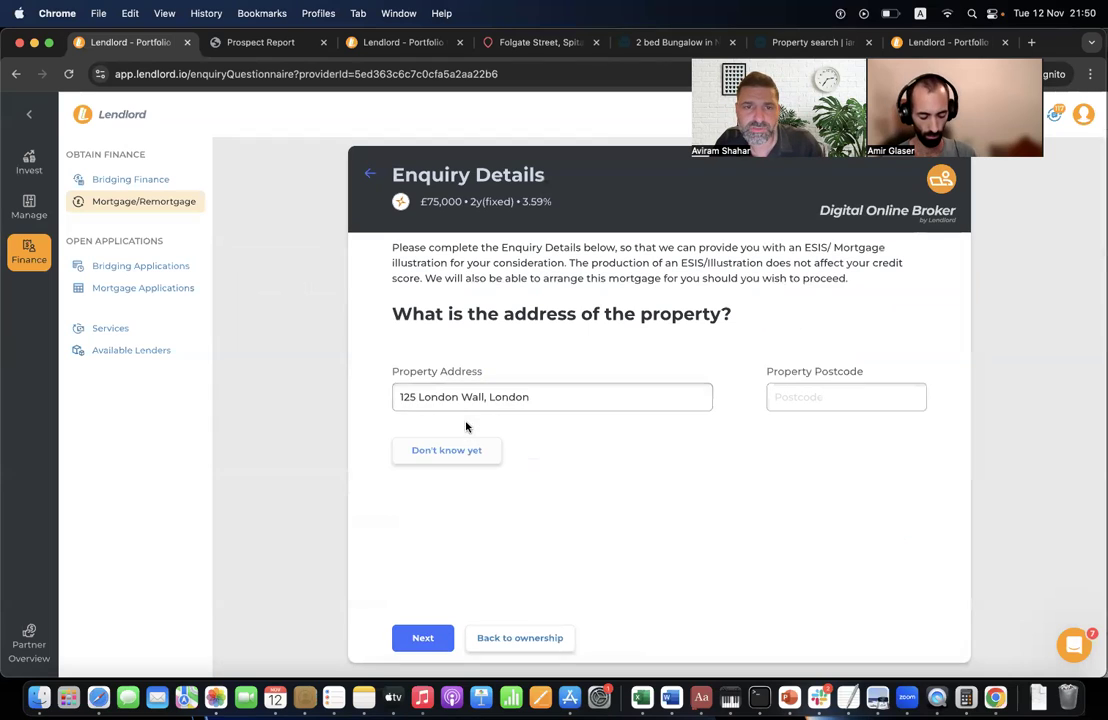
left_click(427, 636)
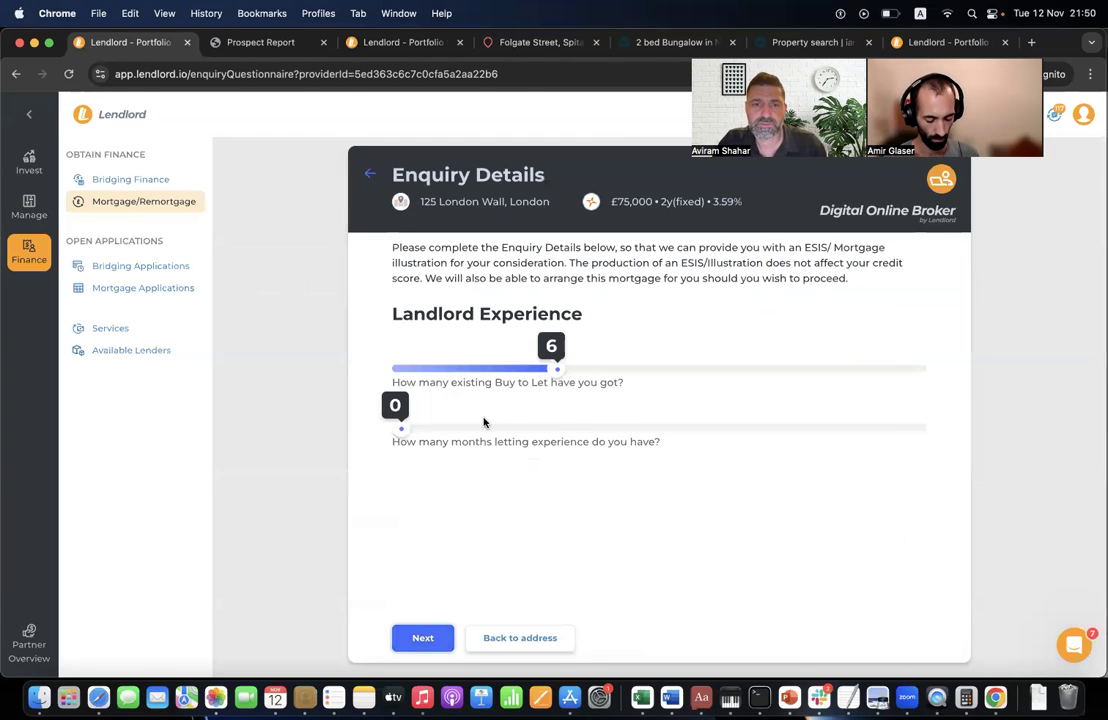
- Confirm the landlord experience, credit history and property questions, then proceed with the illustration
left_click(422, 641)
scroll(450, 540, "down", 5)
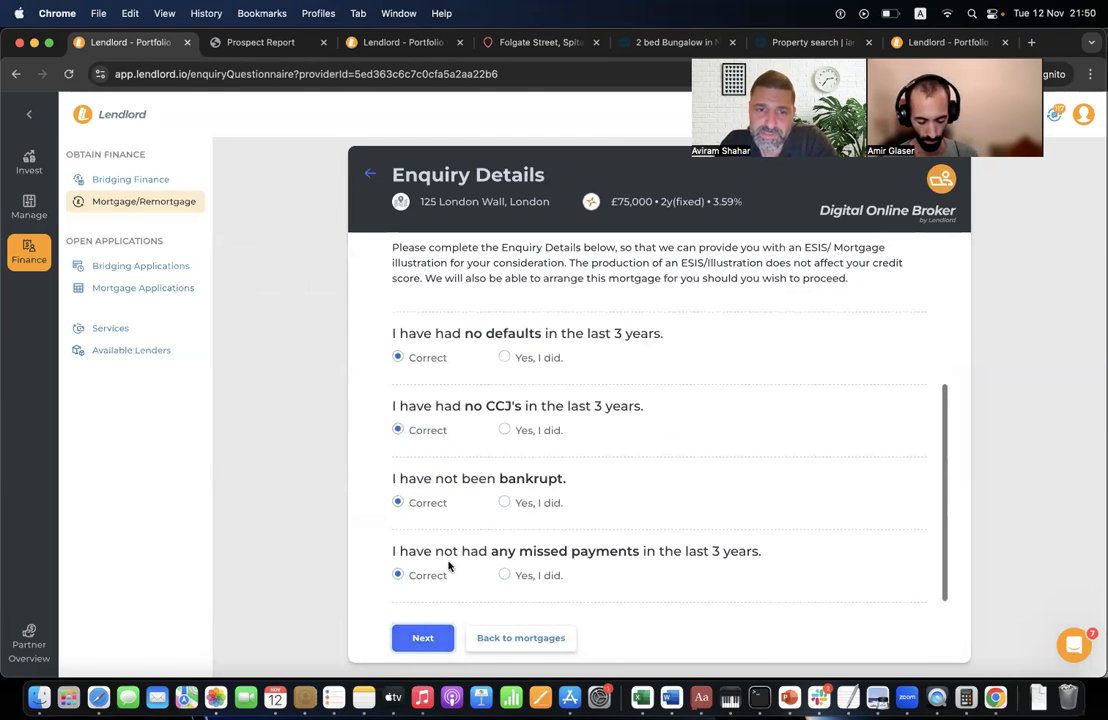
left_click(431, 640)
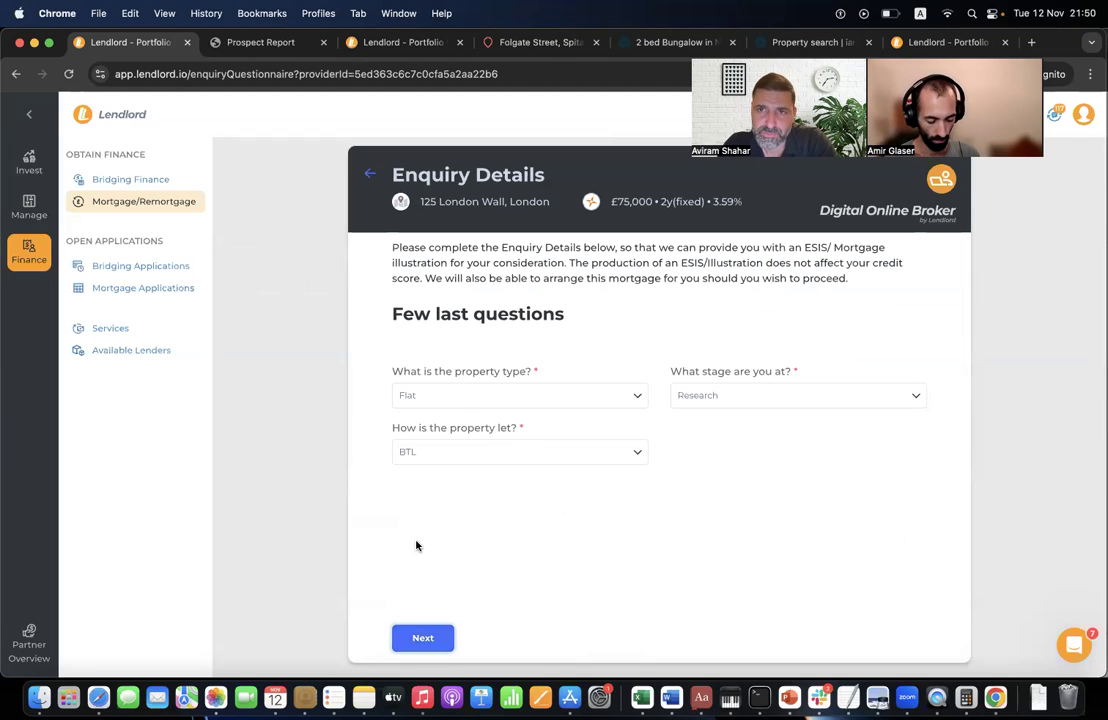
left_click(437, 650)
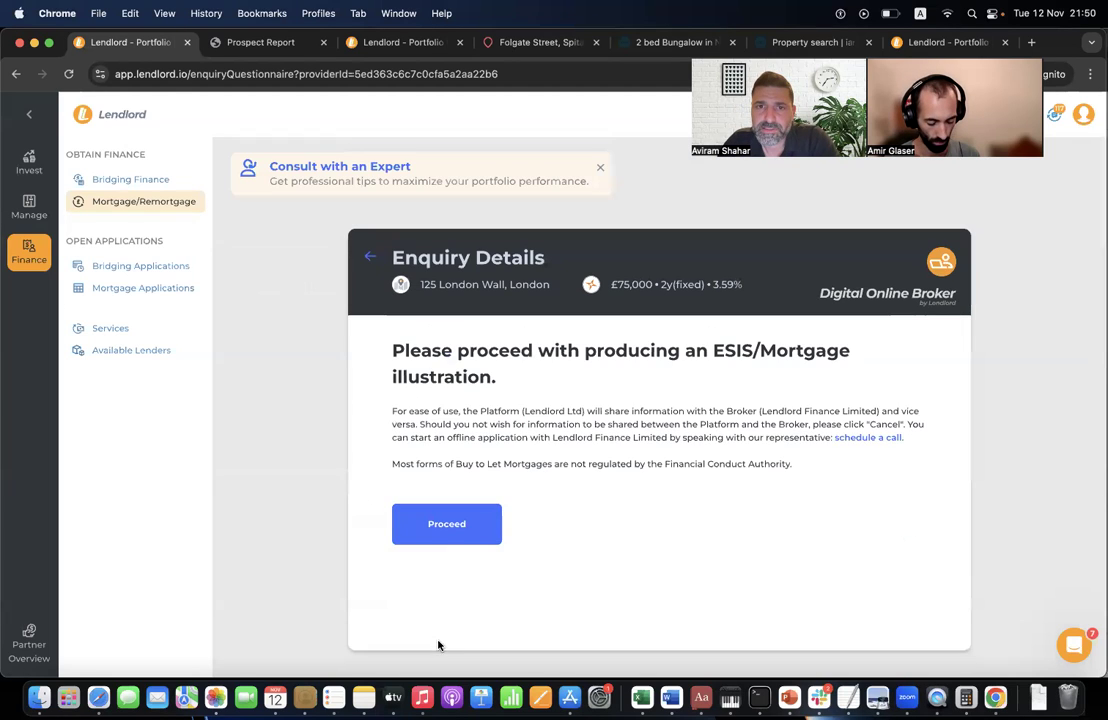
left_click(451, 508)
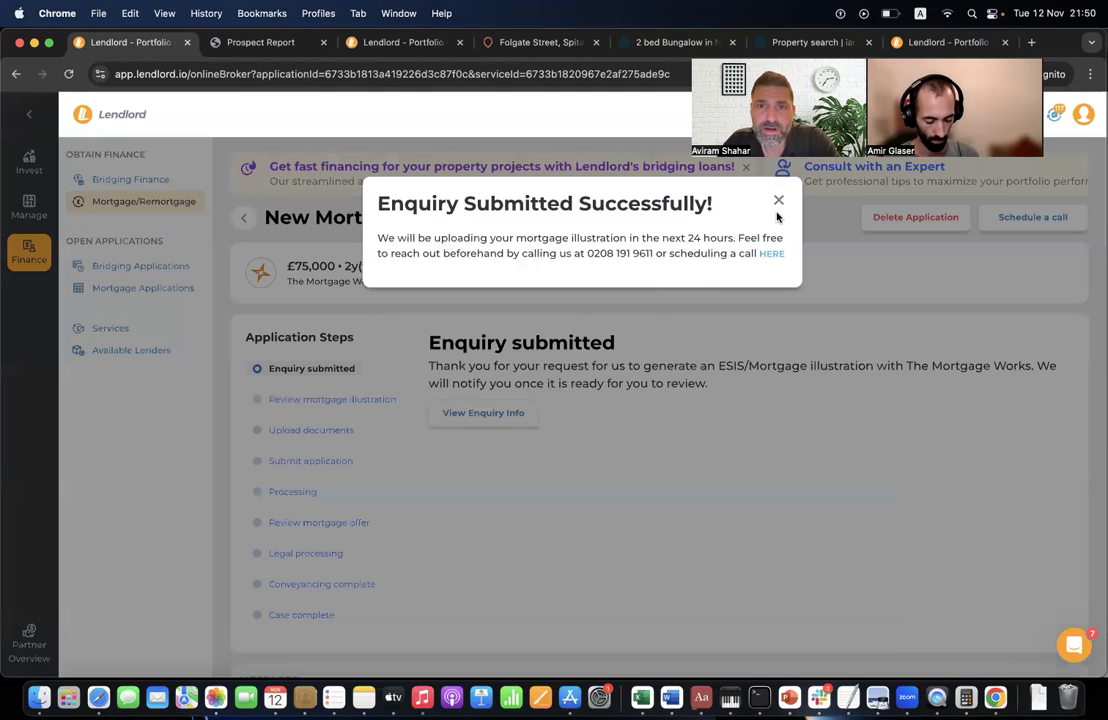
- Close the success confirmation and review the submitted enquiry's details
left_click(778, 201)
left_click(501, 424)
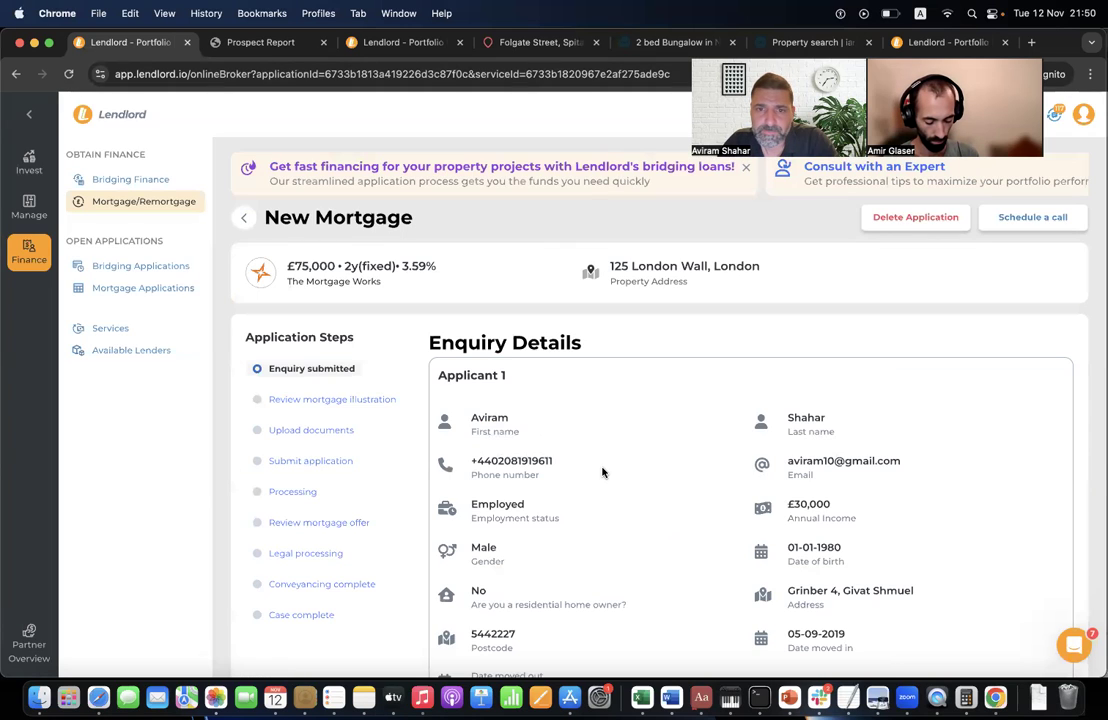
scroll(601, 470, "down", 10)
scroll(601, 470, "up", 10)
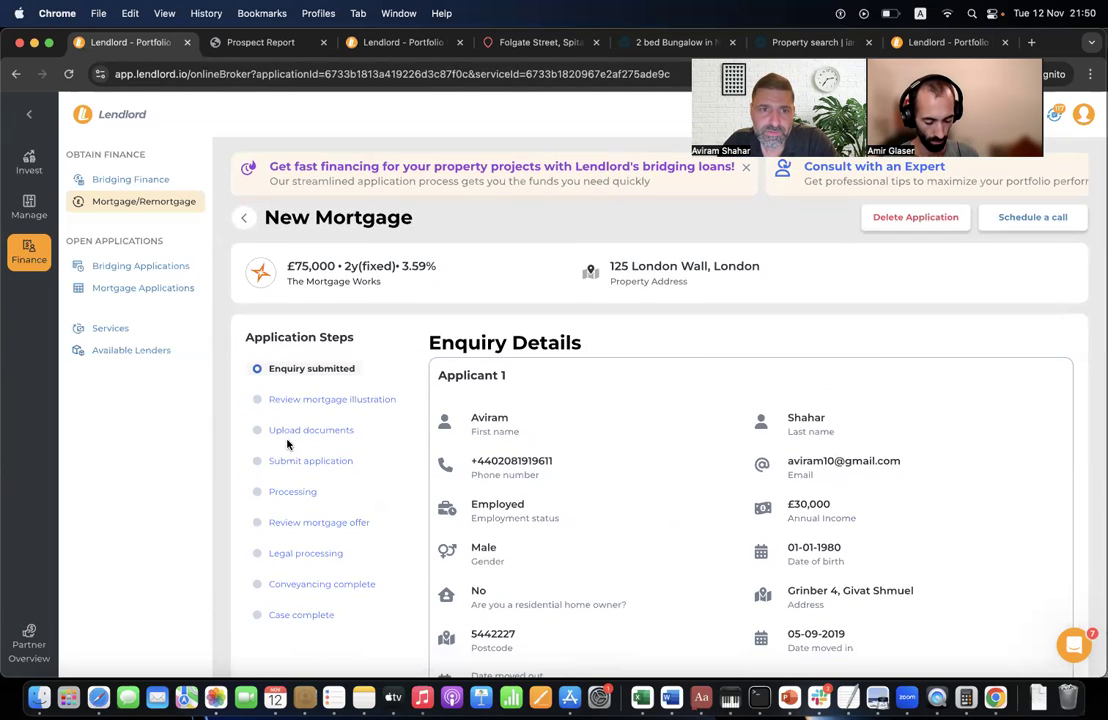
left_click(165, 291)
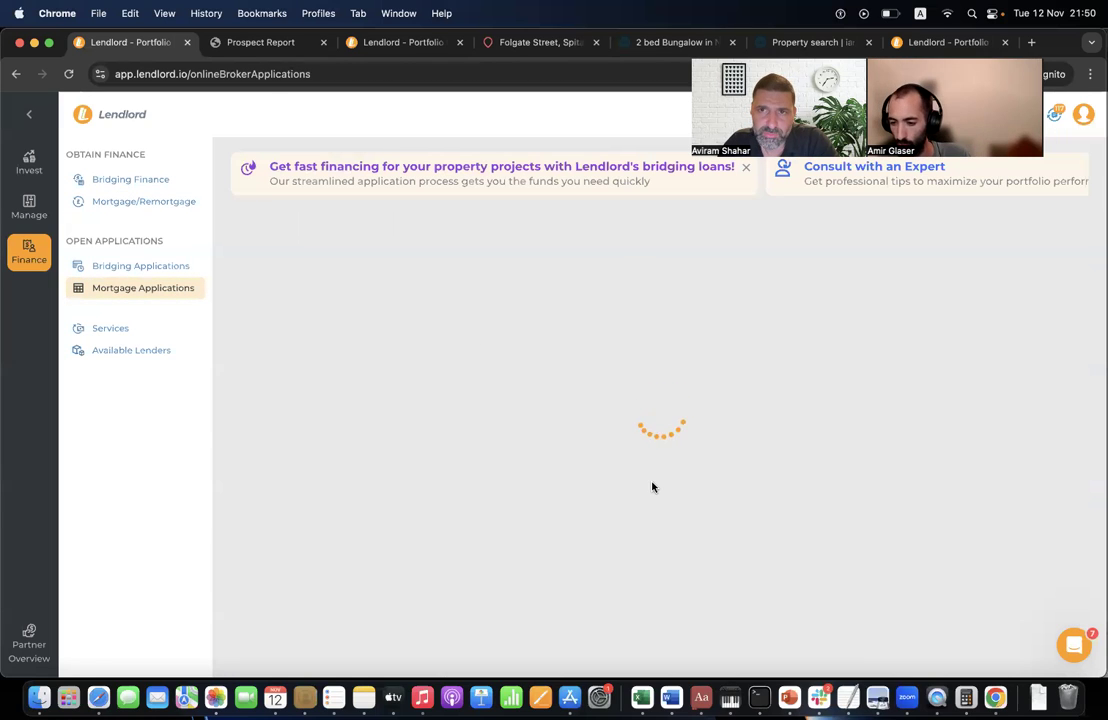
scroll(601, 512, "down", 5)
scroll(601, 512, "up", 4)
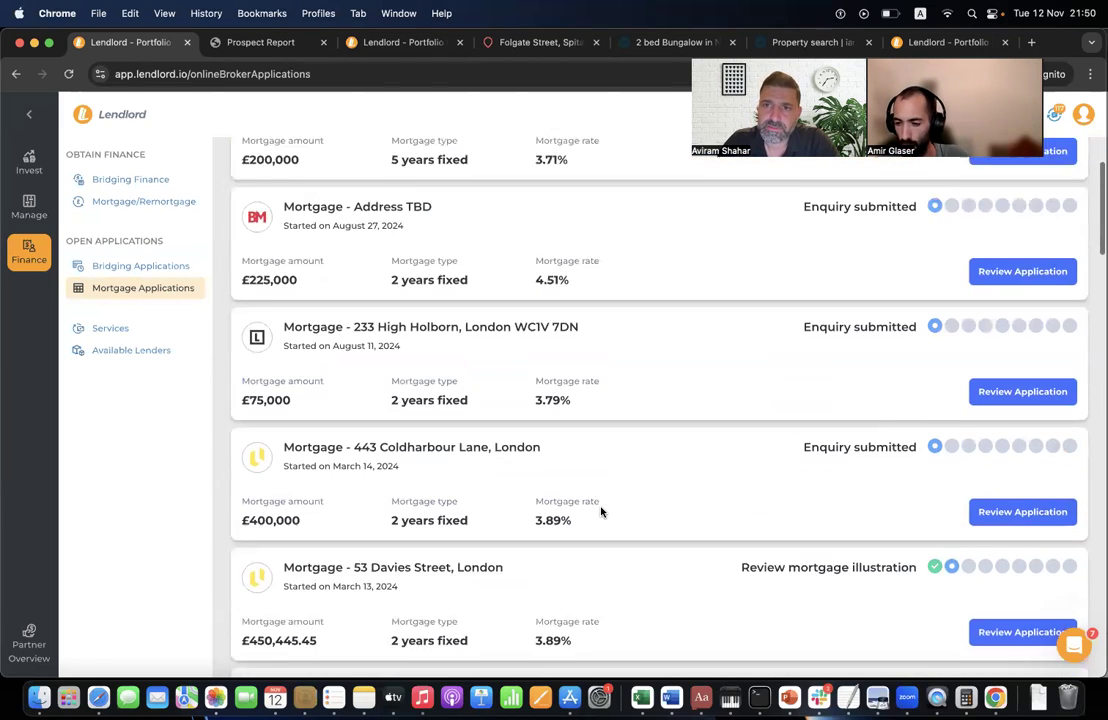
left_click(989, 324)
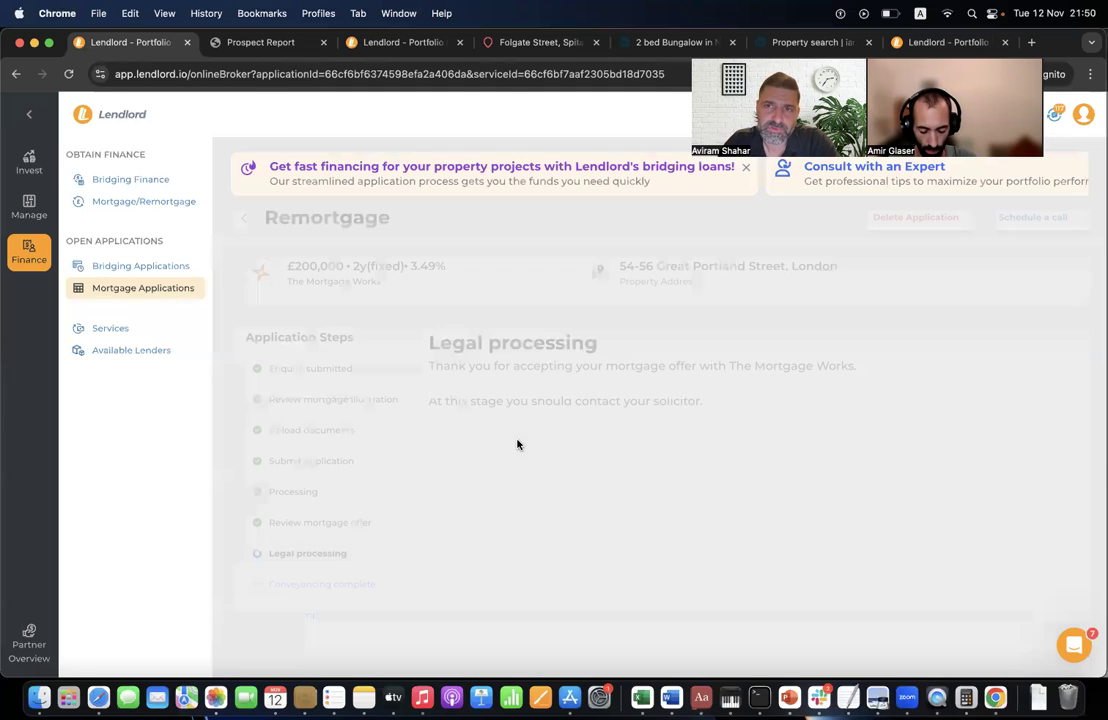
left_click(329, 523)
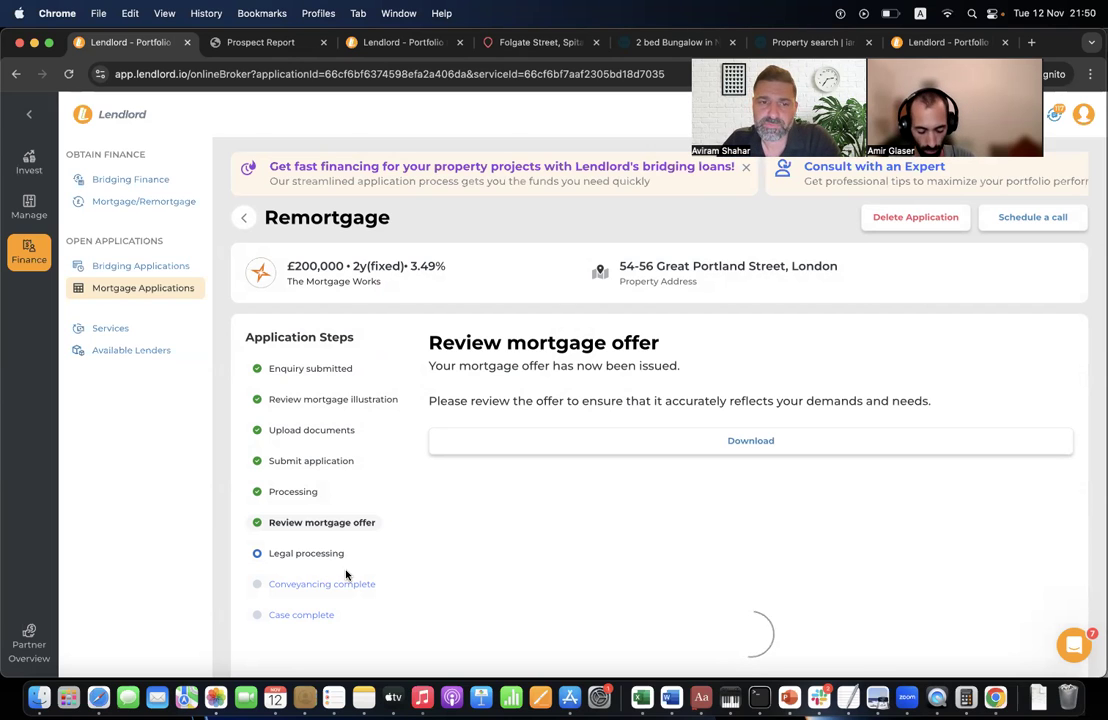
- Read through the issued mortgage offer, then start a new bridging finance application
scroll(617, 645, "down", 15)
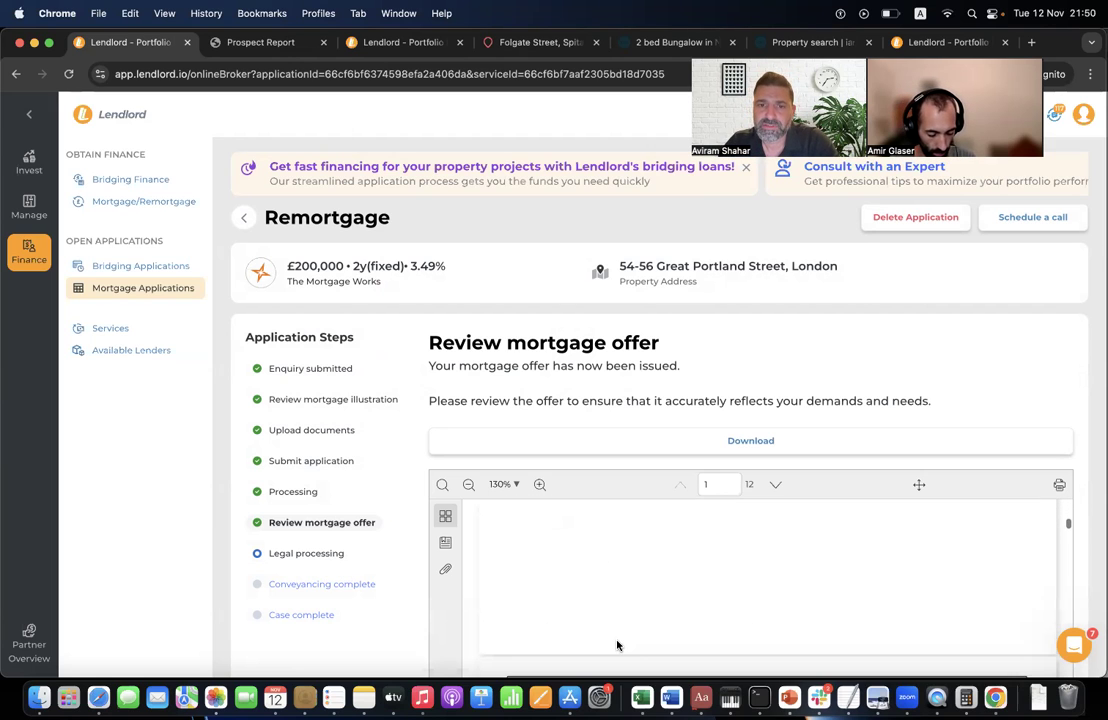
scroll(592, 569, "down", 3)
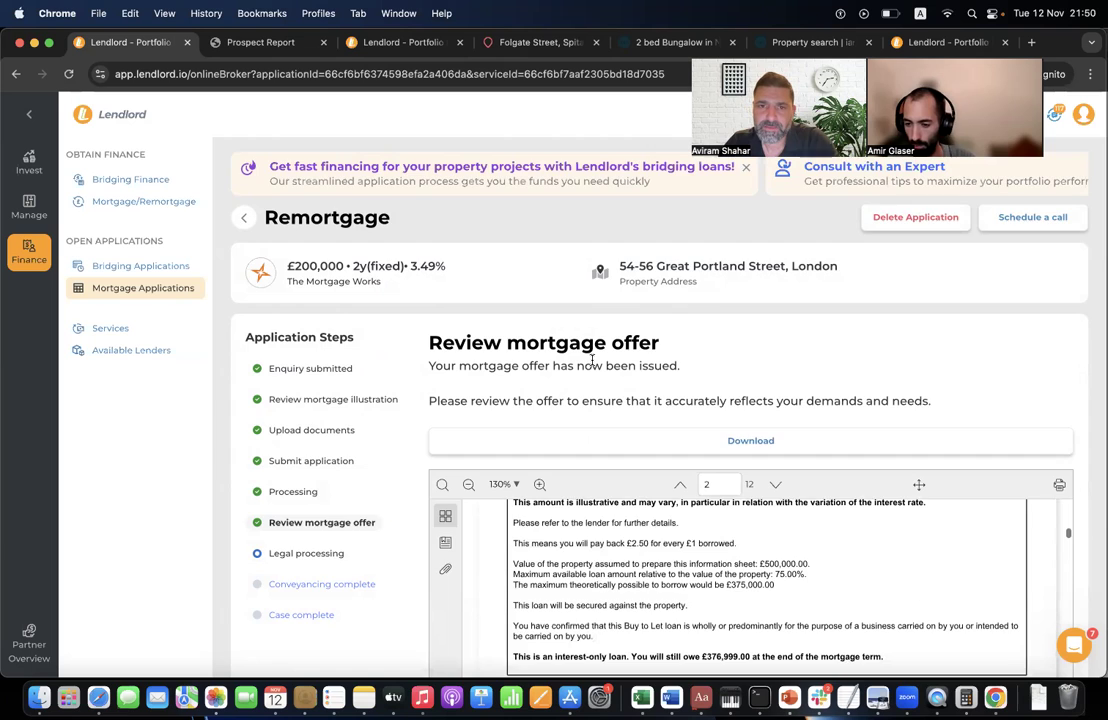
scroll(592, 360, "down", 3)
scroll(600, 362, "up", 10)
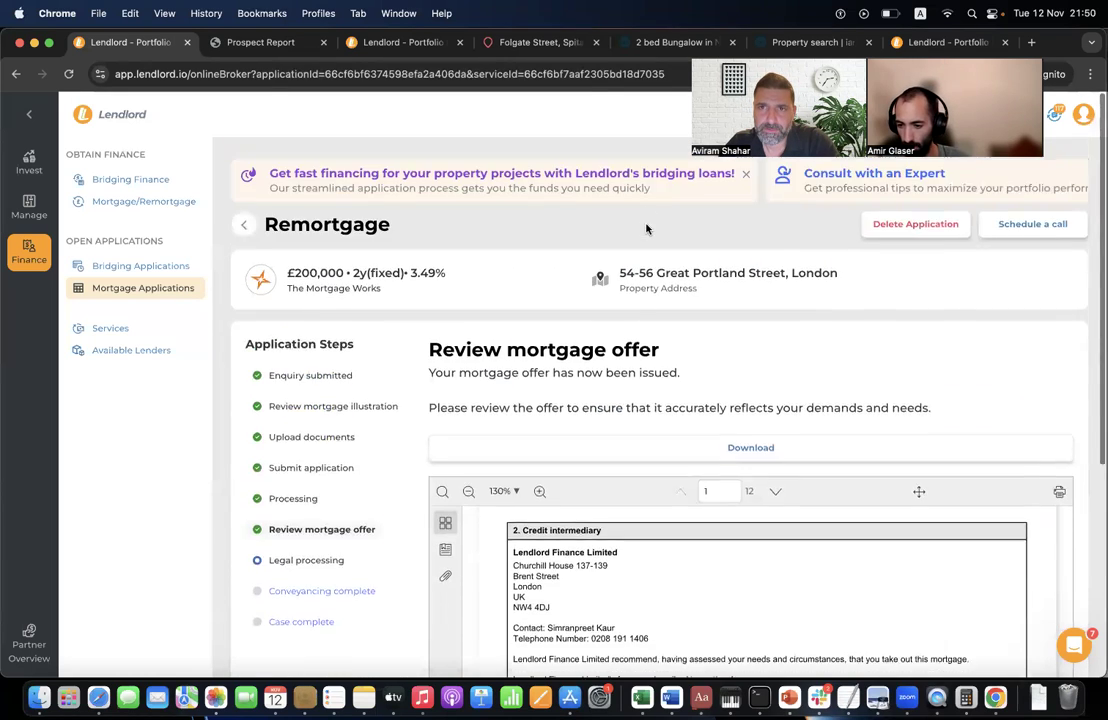
scroll(569, 331, "down", 1)
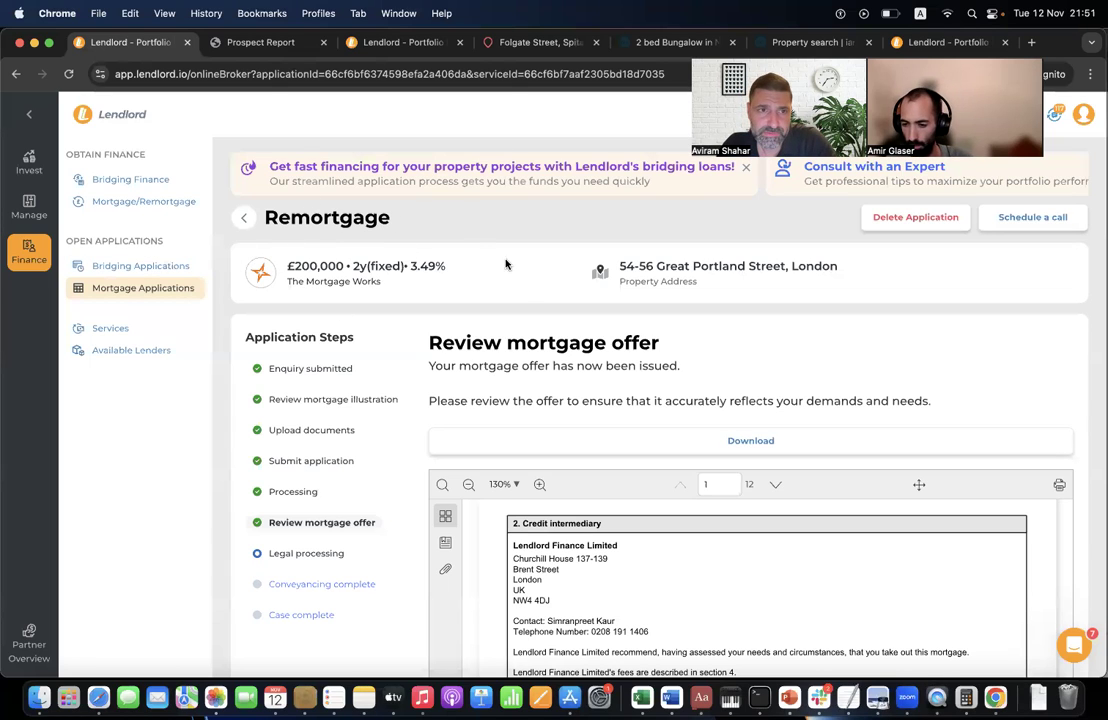
left_click(143, 184)
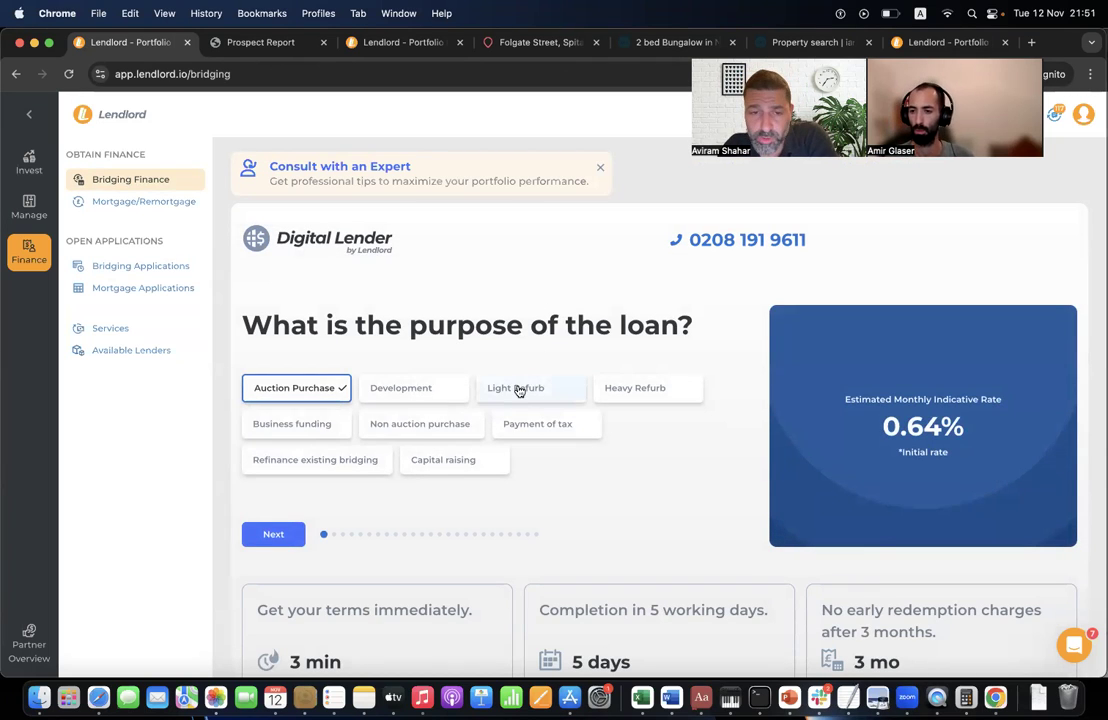
- Answer the loan purpose and charge questions and set the purchase price to £200,000
left_click(290, 537)
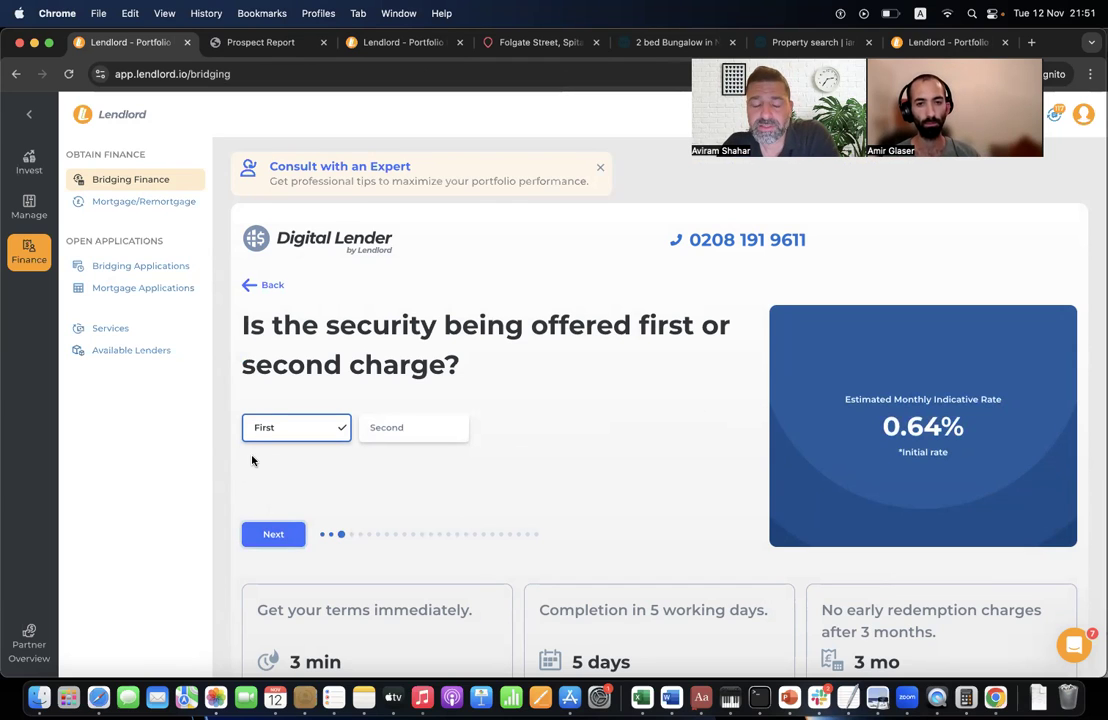
left_click(267, 536)
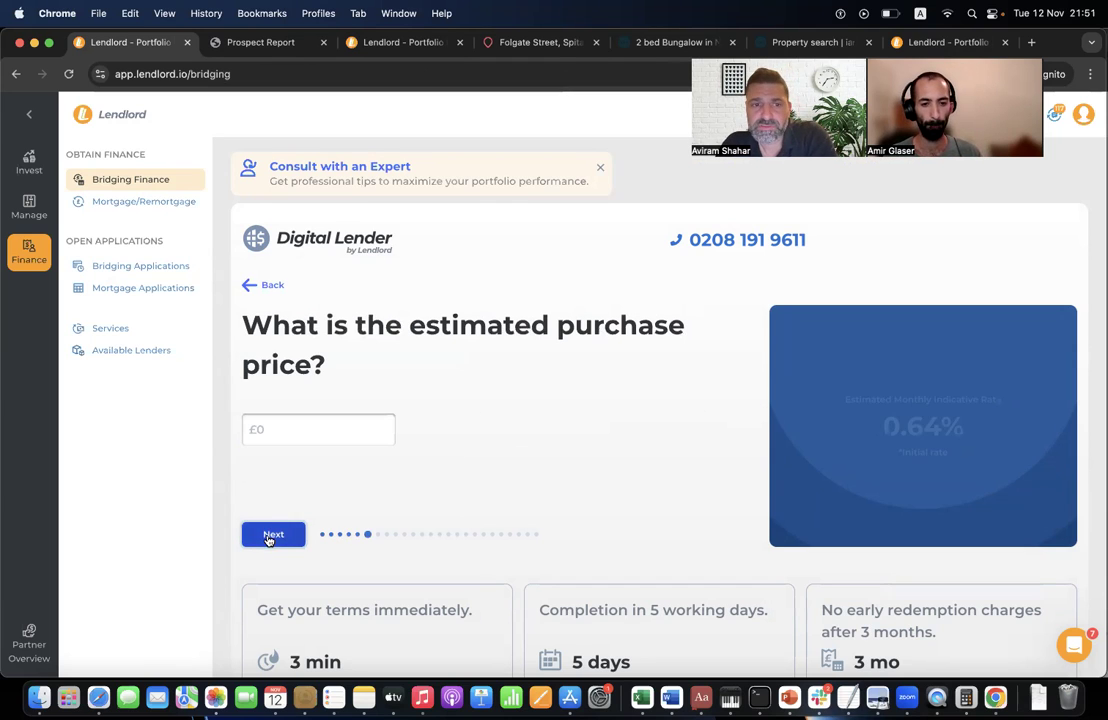
left_click(284, 437)
left_click(331, 470)
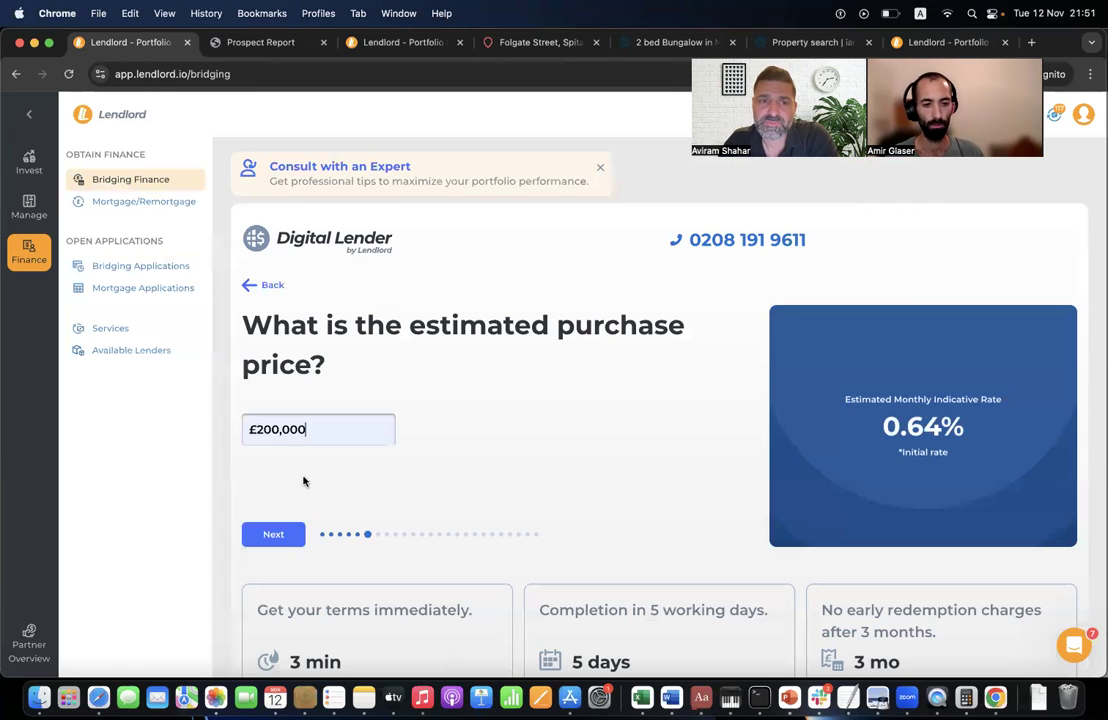
left_click(267, 534)
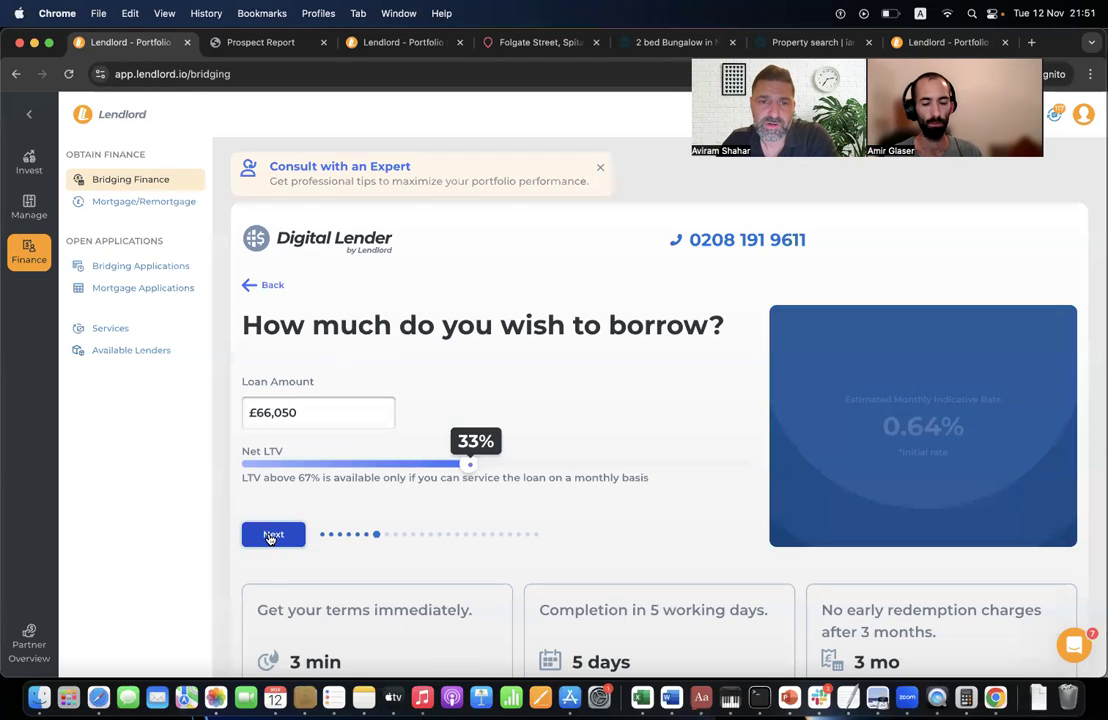
- Borrow £100,000 at 50% LTV and accept the personal, address, repayment and income answers
left_click_drag(469, 463, 578, 463)
left_click(270, 538)
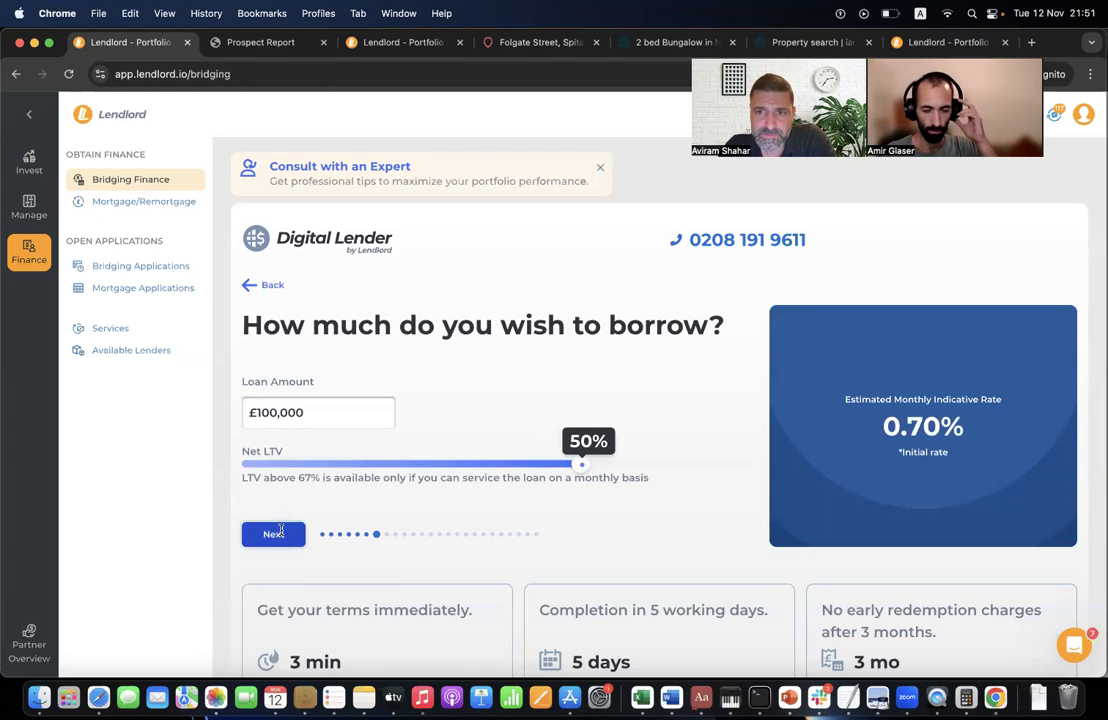
left_click(272, 586)
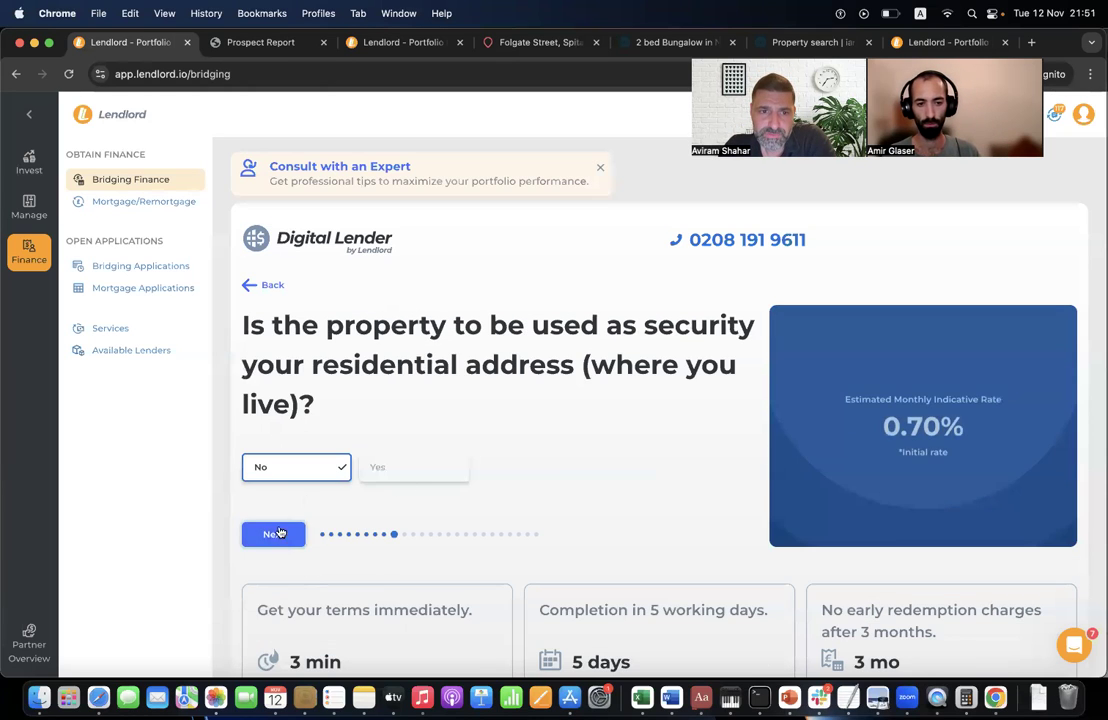
left_click(278, 534)
left_click(272, 560)
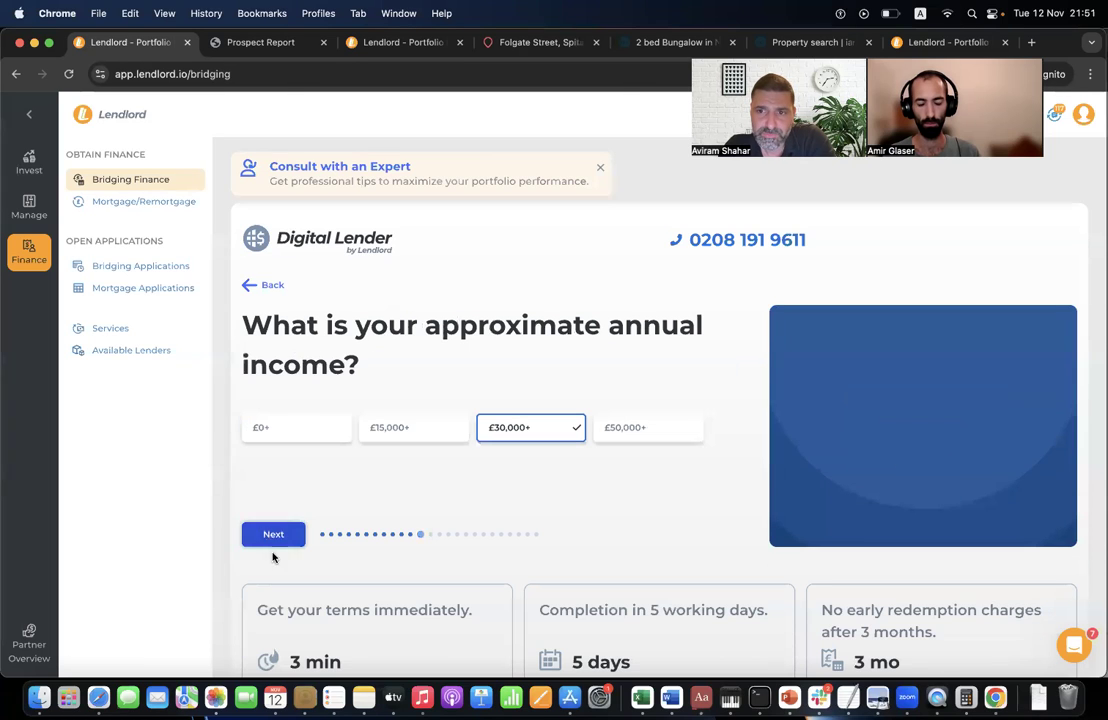
left_click(268, 543)
- Set the security property address to 321 Oxford Street
left_click(341, 458)
type("321 Oxford Street, London")
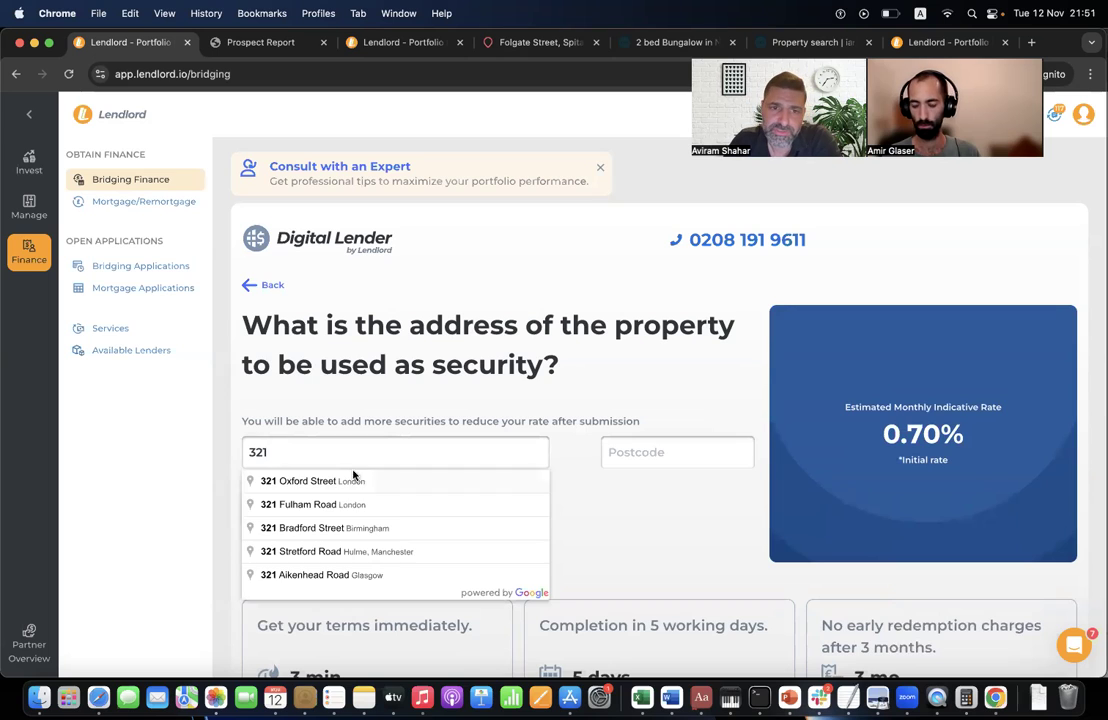
left_click(300, 411)
left_click(295, 552)
- Pass the properties owned, credit history, stage, property type and financing timing questions
left_click(284, 540)
left_click(284, 540)
left_click(284, 540)
left_click(284, 540)
left_click(284, 540)
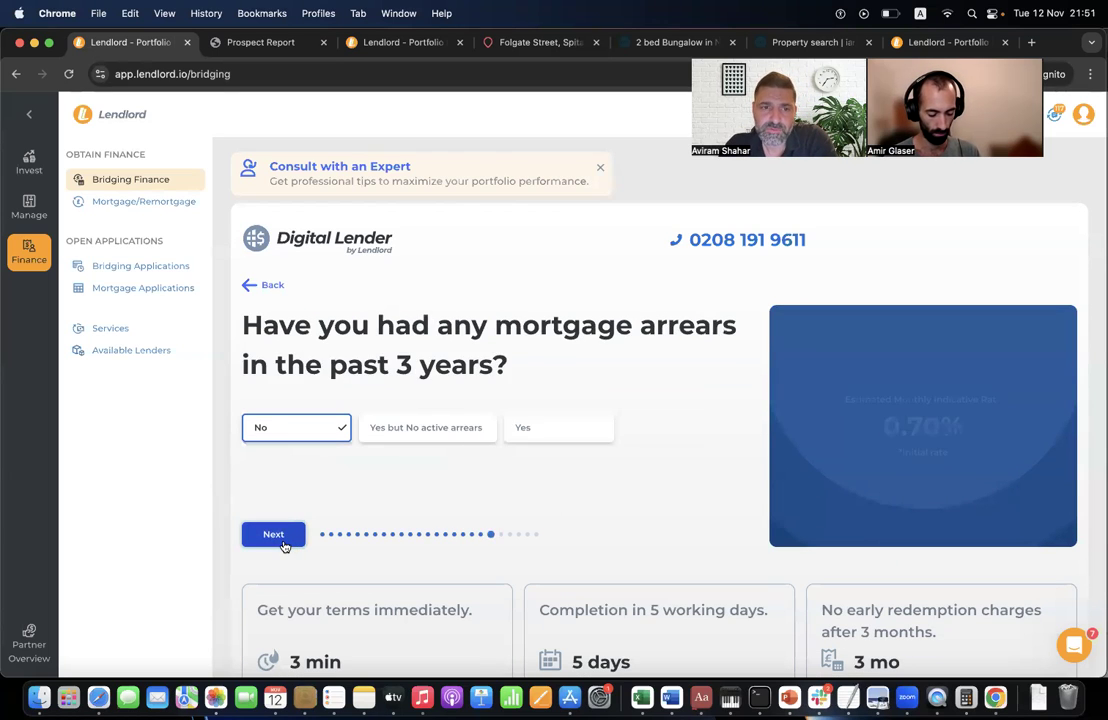
left_click(284, 540)
left_click(284, 540)
left_click(279, 579)
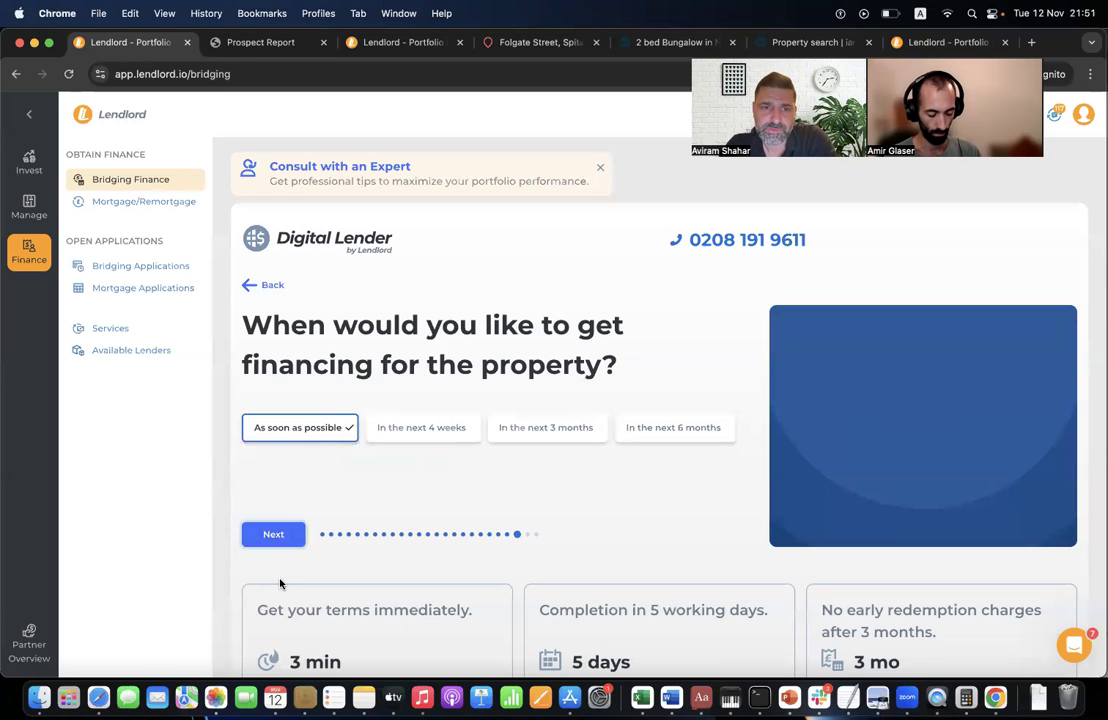
left_click(281, 536)
- Set a £5,000 refurbishment spend and £300,000 future value, then submit the enquiry
left_click(300, 430)
left_click(320, 463)
left_click(298, 532)
left_click(304, 440)
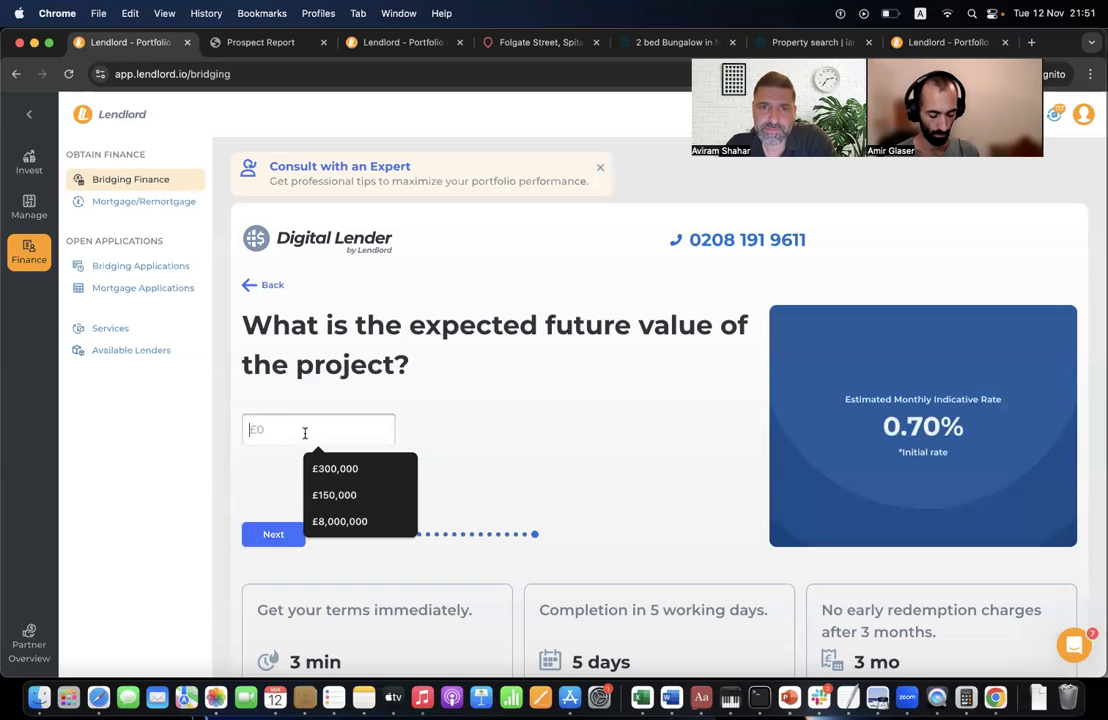
left_click(330, 470)
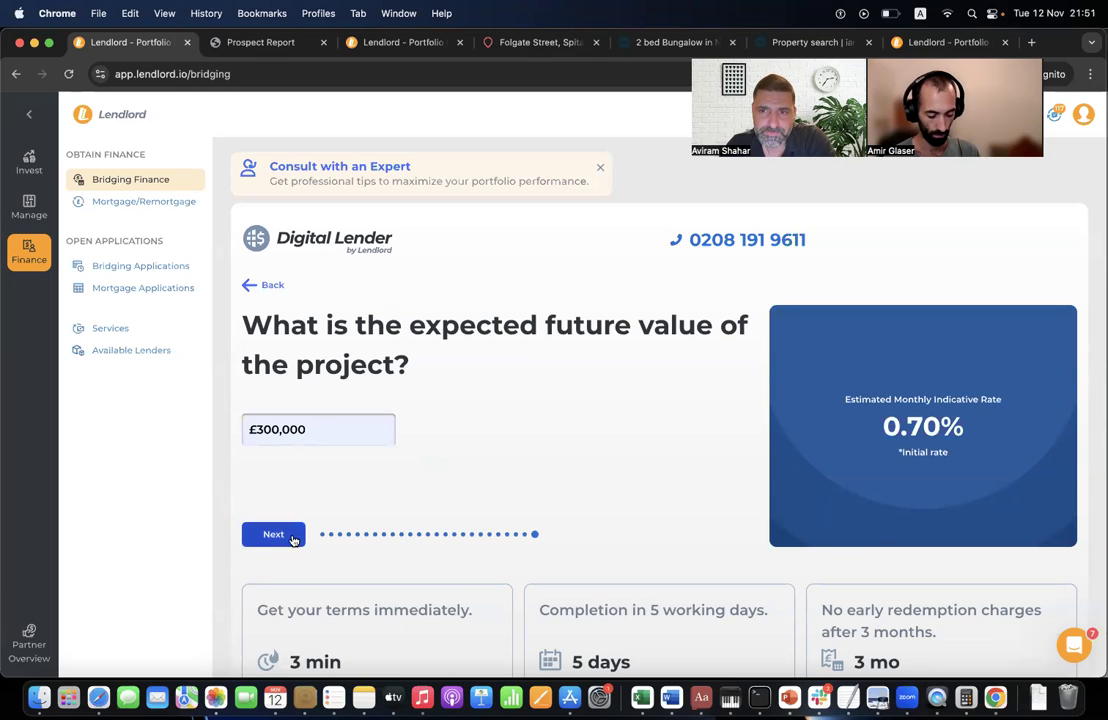
left_click(297, 535)
left_click(297, 543)
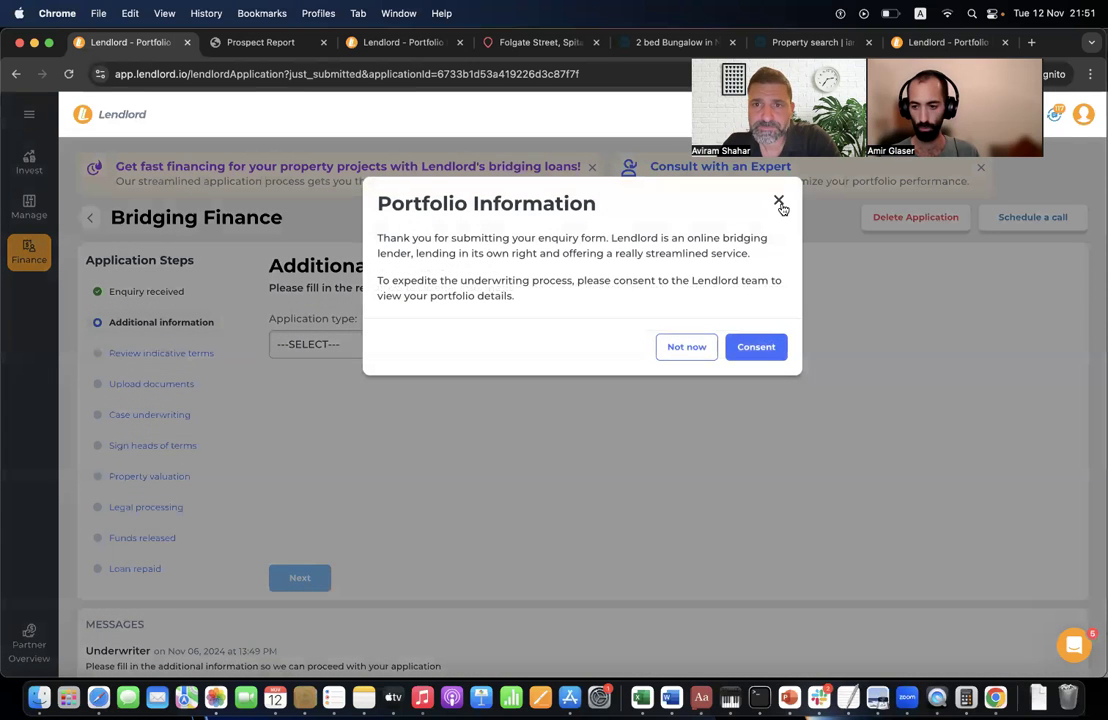
- Dismiss the portfolio consent and credit prompts and choose Individual as the application type
left_click(779, 203)
left_click(779, 203)
left_click(300, 344)
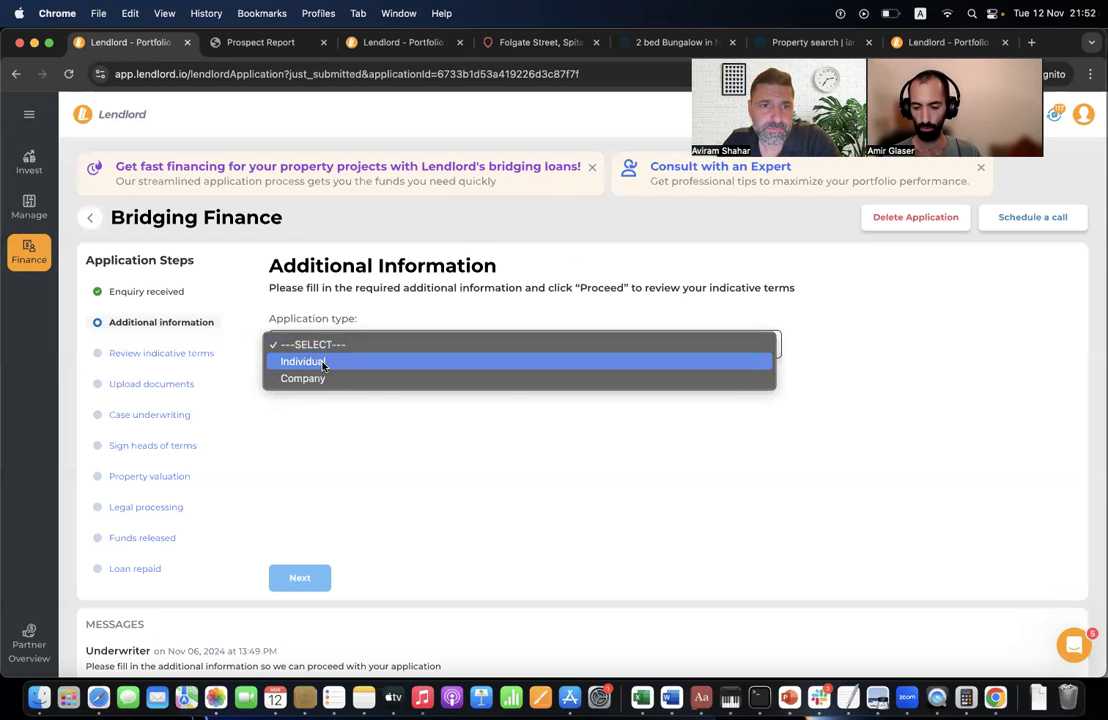
left_click(323, 366)
scroll(351, 512, "down", 10)
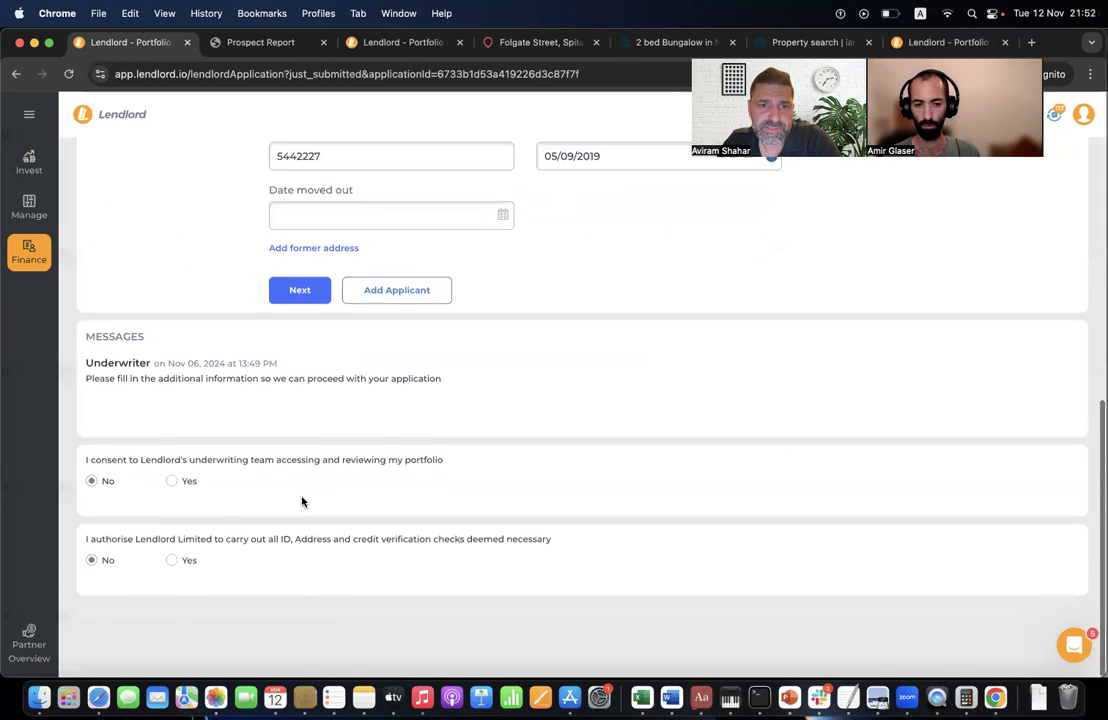
left_click(305, 300)
- Set the internal area to 100 sqm and the auction date to 13/11/2024
scroll(355, 326, "down", 2)
scroll(355, 328, "down", 3)
left_click(297, 570)
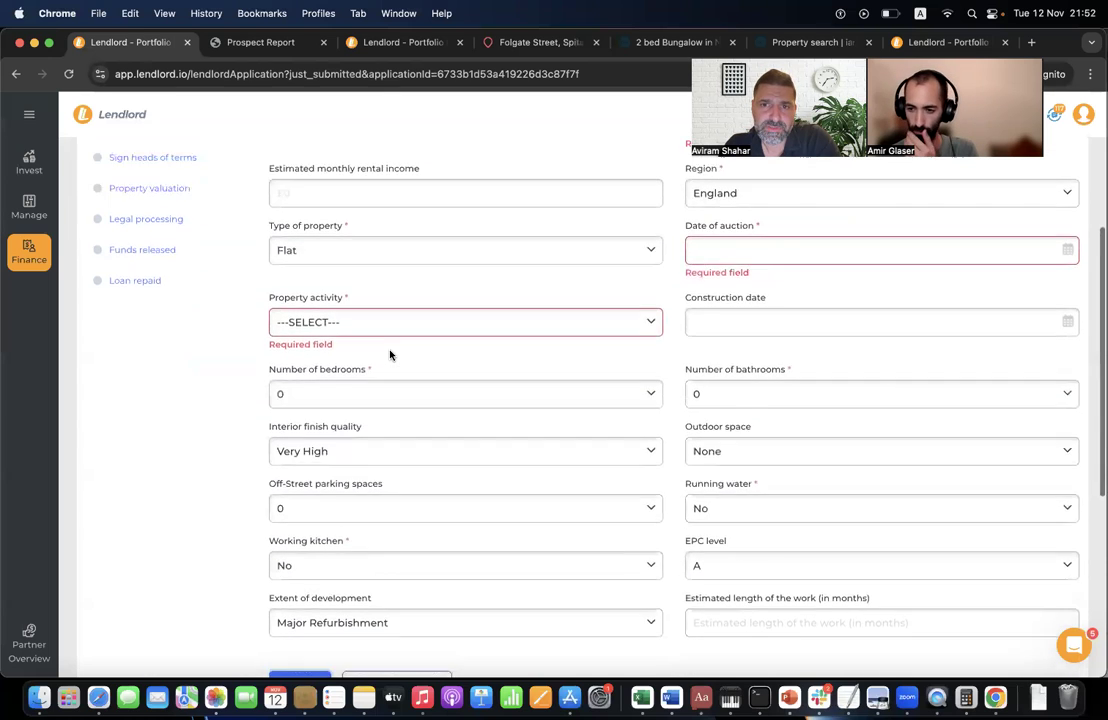
left_click(695, 317)
left_click(759, 356)
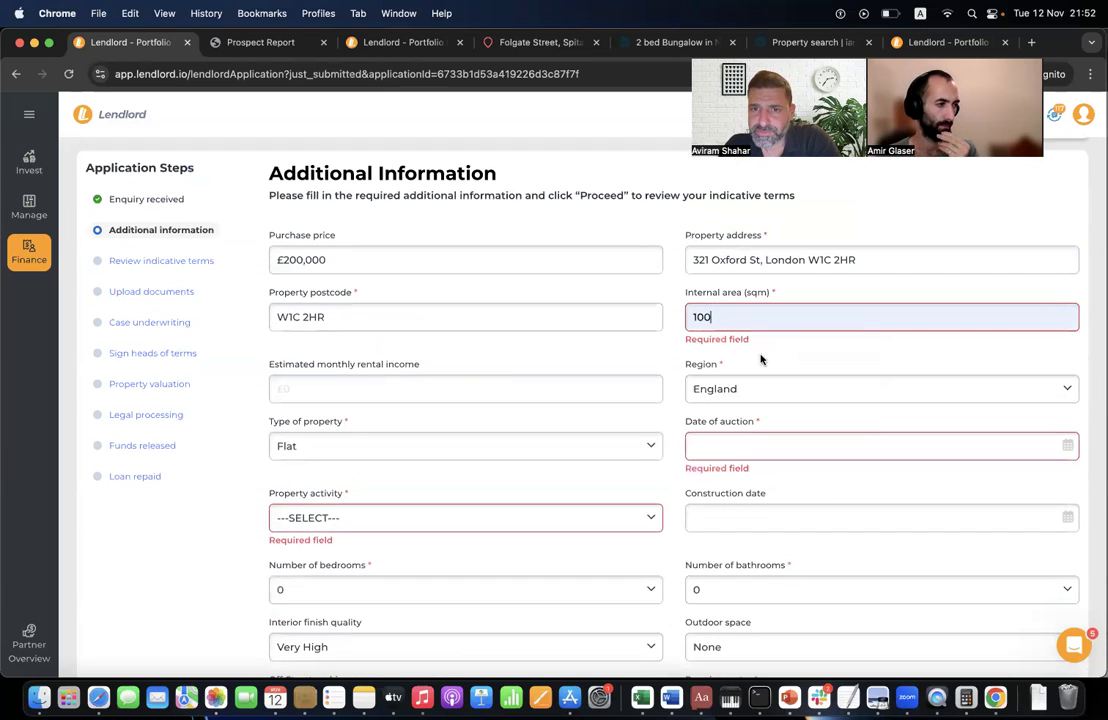
left_click(719, 449)
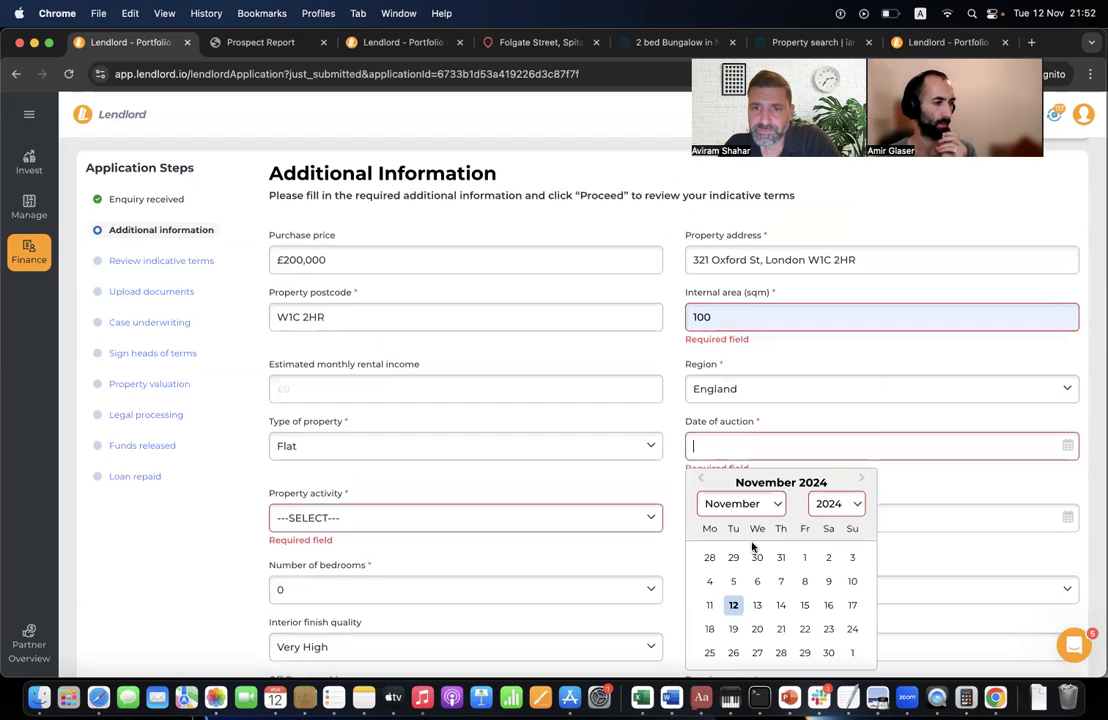
left_click(757, 605)
- Choose Standard Single Dwelling, keep Flat as property type, and submit for review
left_click(422, 517)
left_click(417, 536)
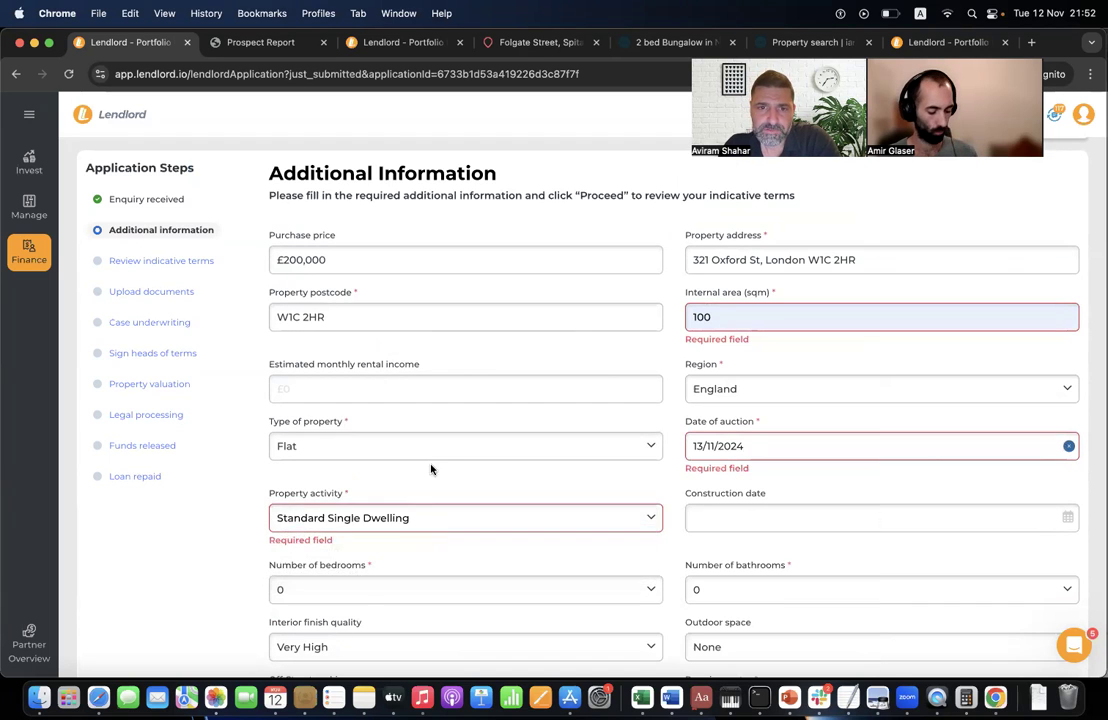
left_click(443, 447)
left_click(226, 539)
scroll(226, 539, "down", 5)
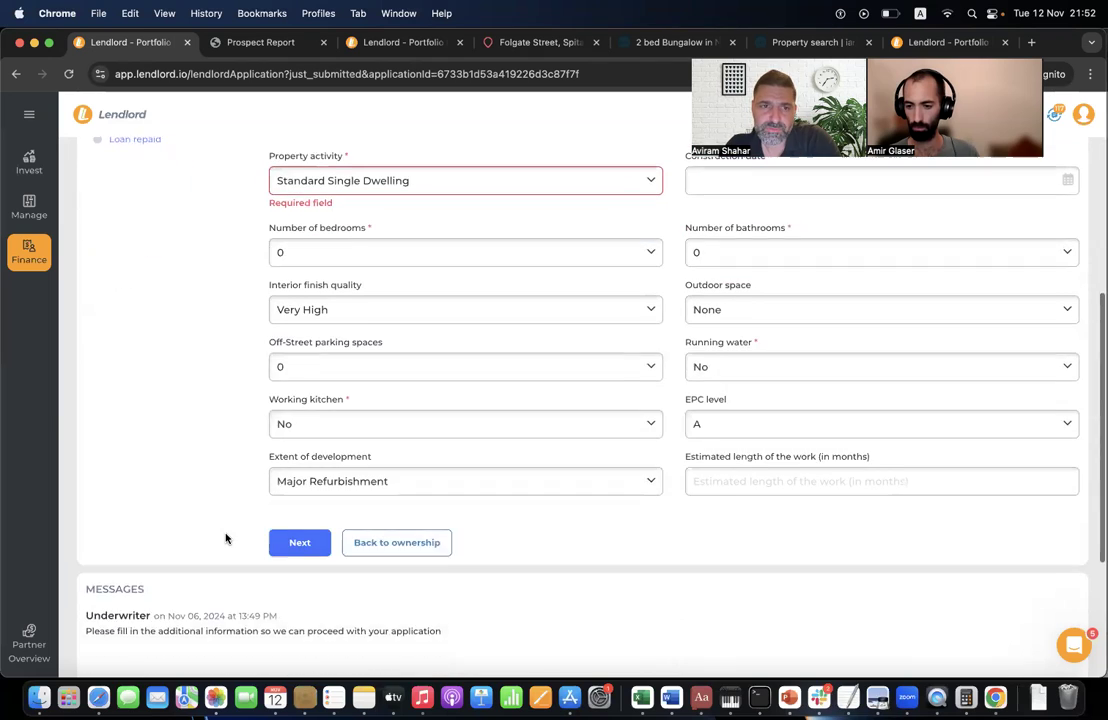
left_click(299, 517)
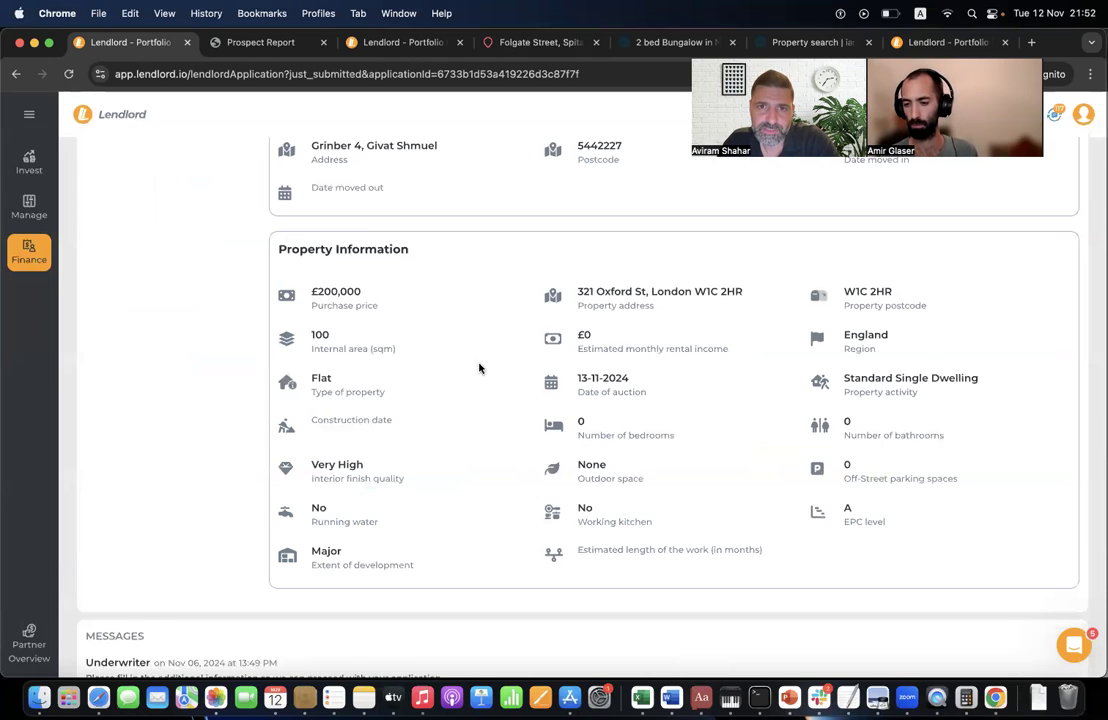
scroll(479, 368, "up", 5)
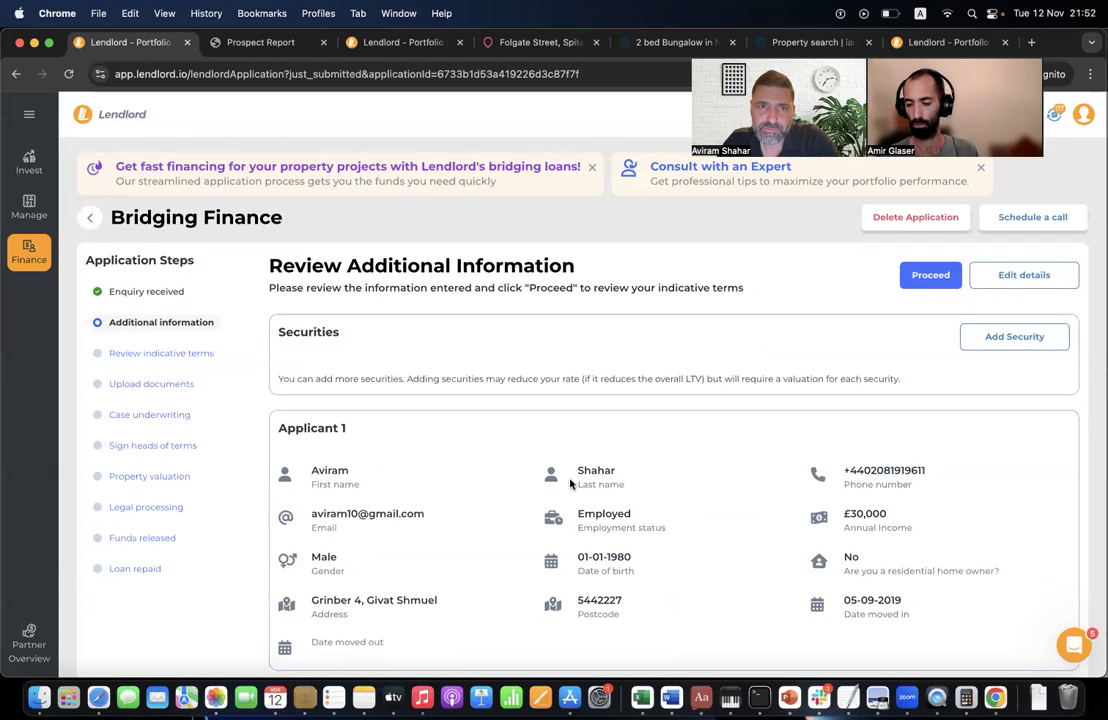
- Accept the reviewed details, look over the £100,000 indicative terms, and go to Upload documents
left_click(929, 275)
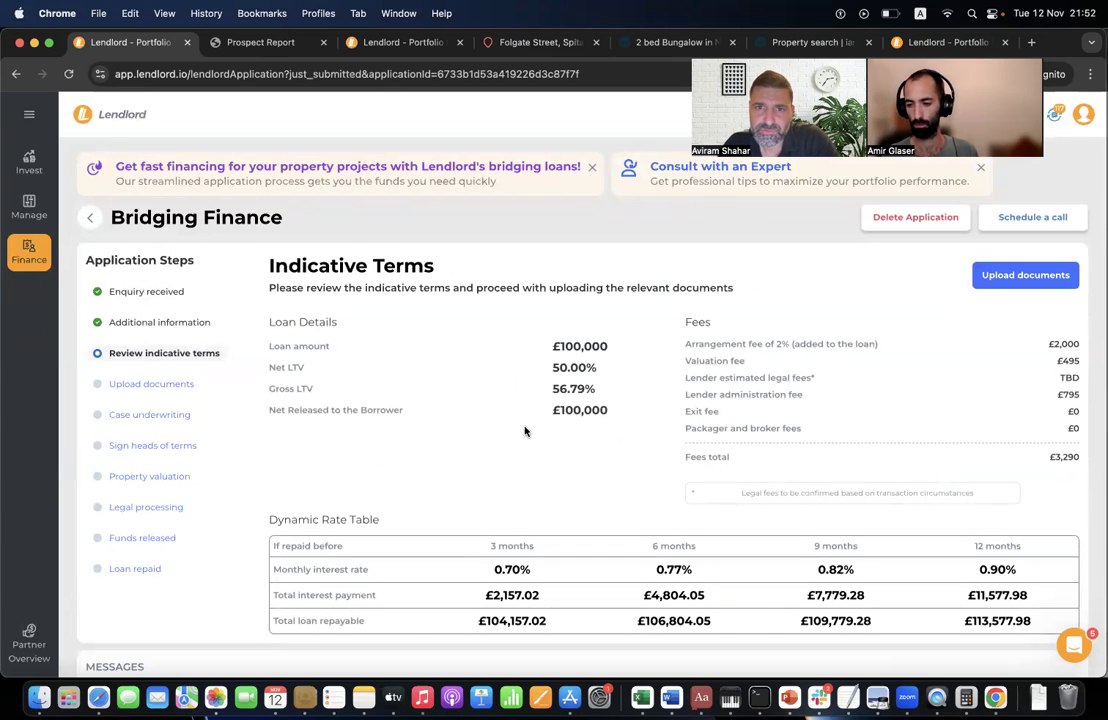
scroll(525, 431, "down", 2)
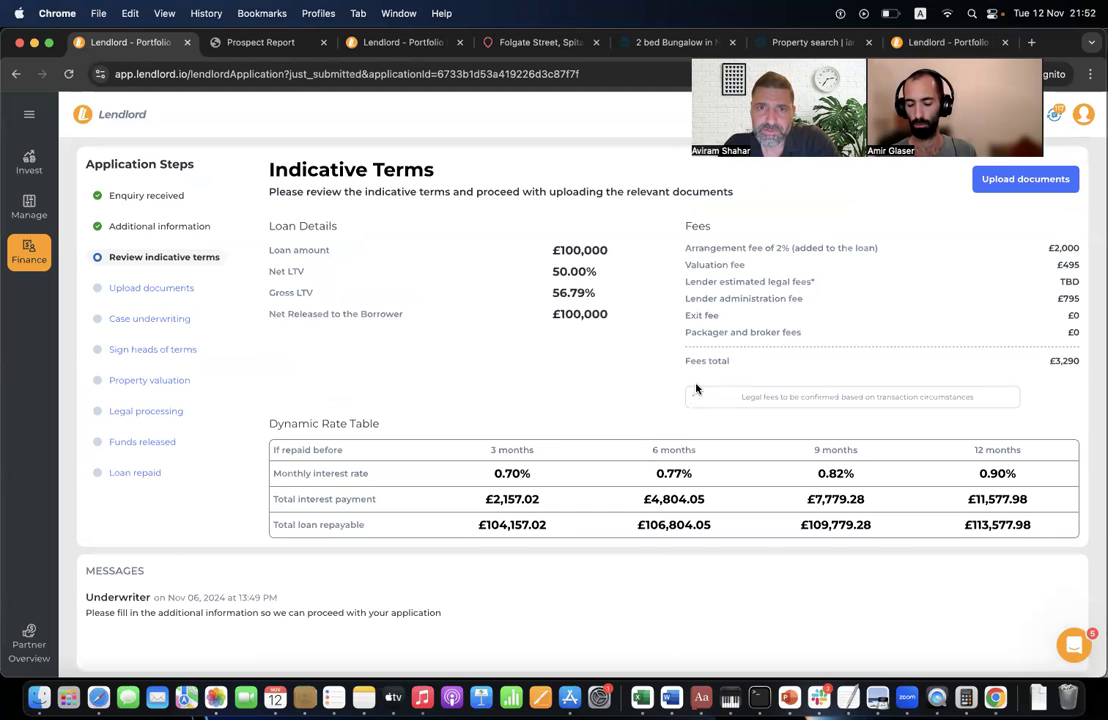
scroll(586, 430, "down", 4)
scroll(586, 279, "up", 6)
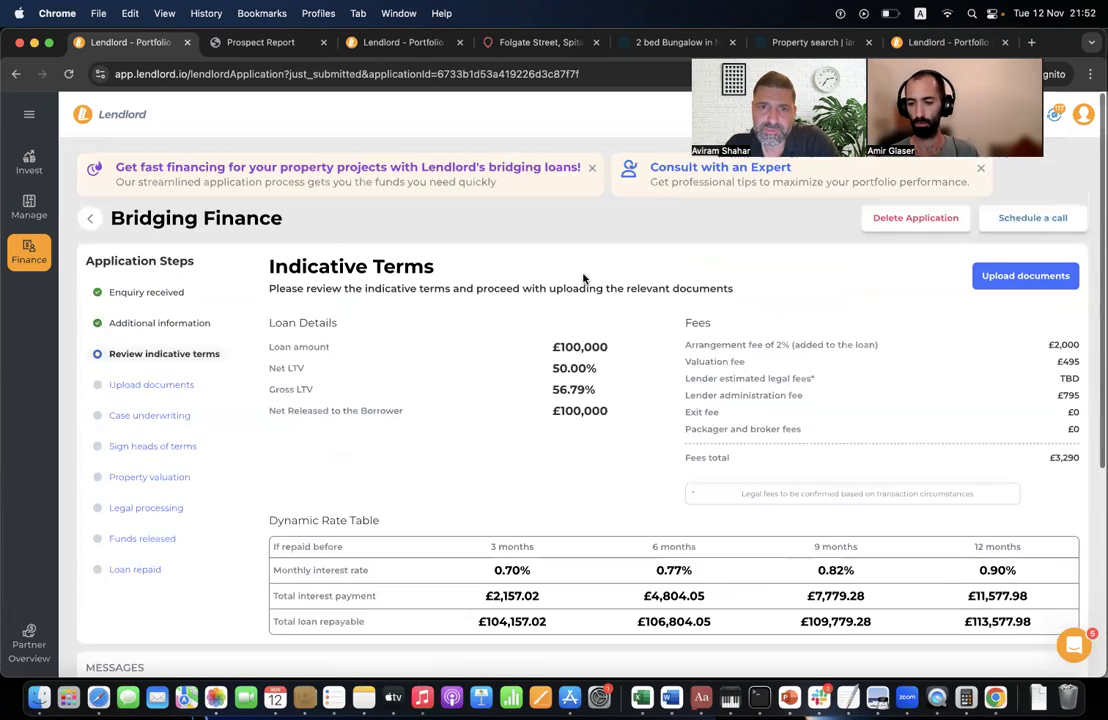
scroll(589, 497, "down", 1)
left_click(1050, 274)
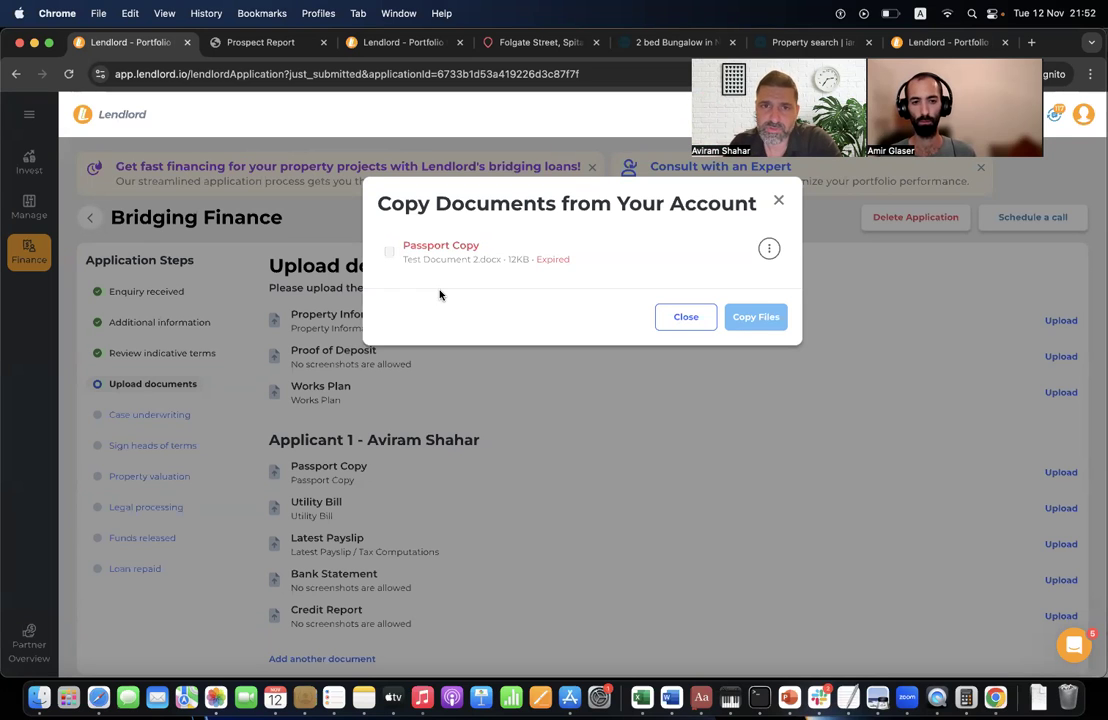
- Close the Copy Documents dialog and look over the upload-documents checklist
left_click(699, 319)
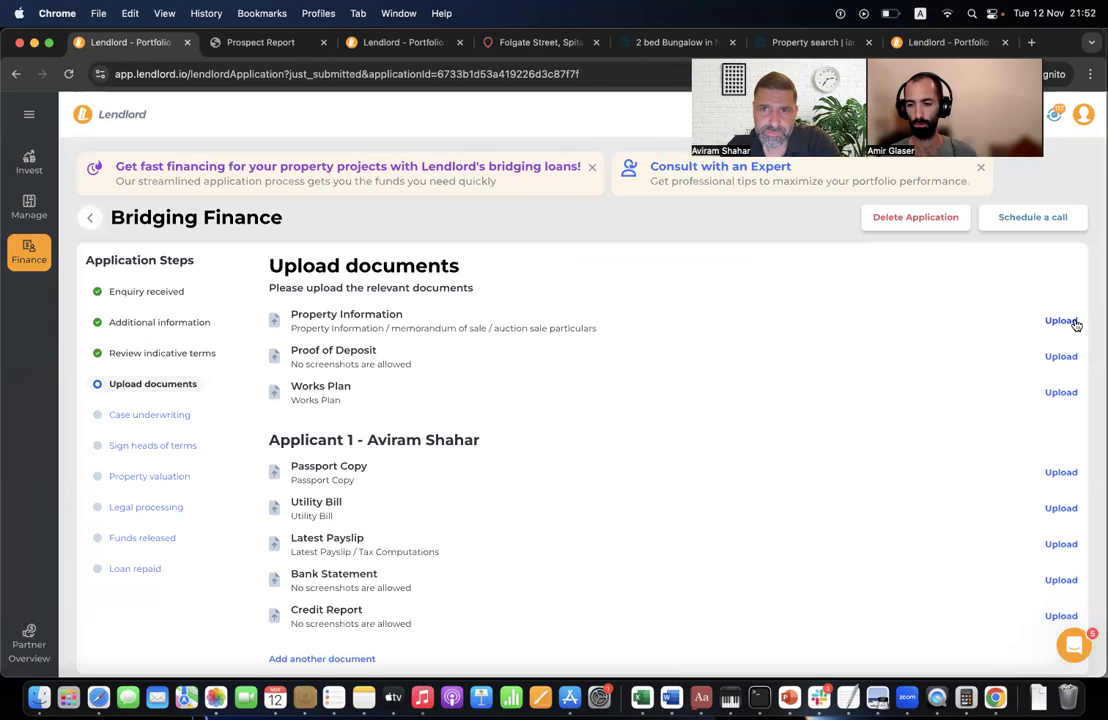
scroll(1063, 354, "down", 2)
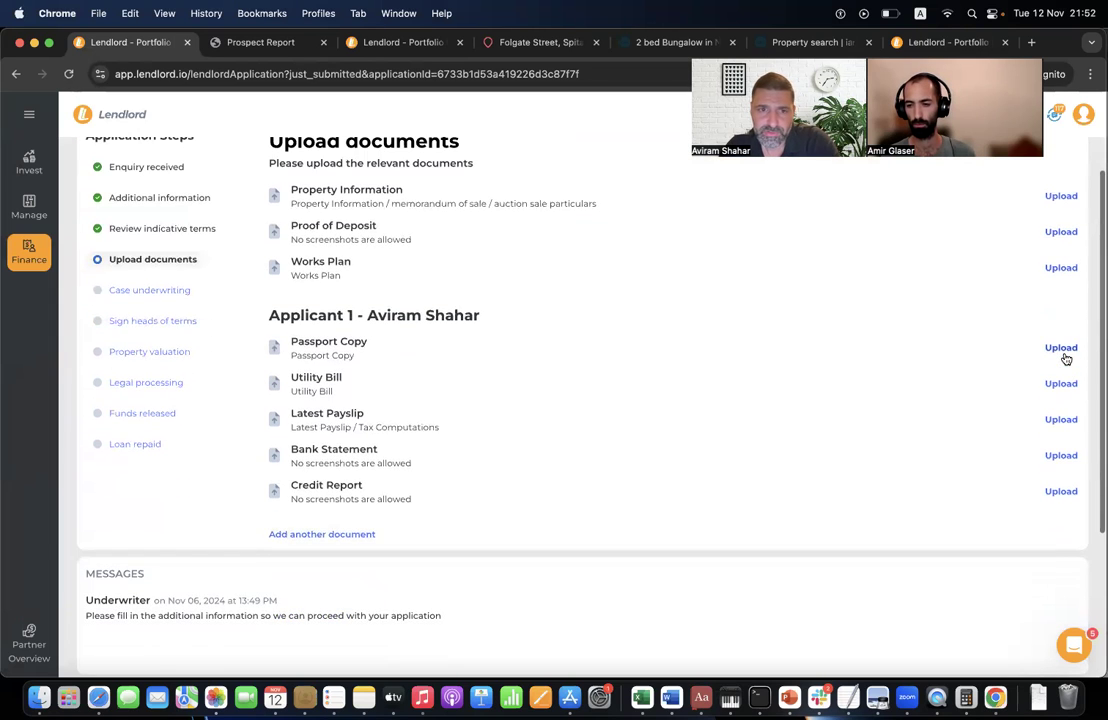
scroll(974, 290, "up", 2)
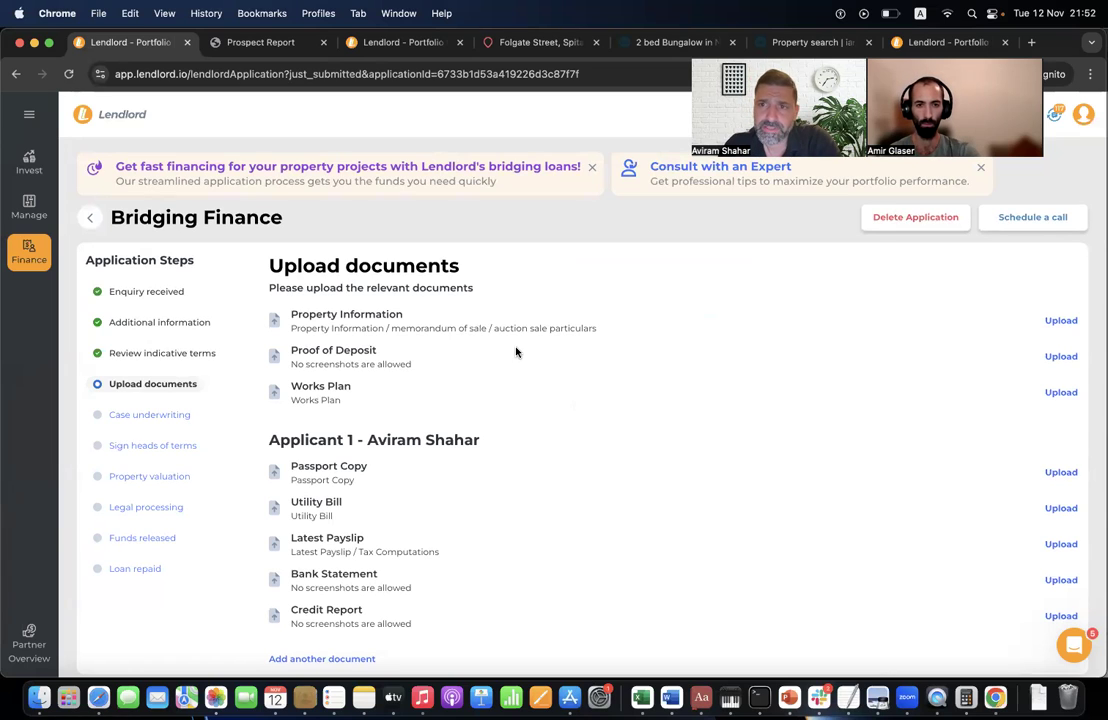
- Point out the underwriting, heads of terms, valuation, legal and funds-released stages, then expand the finance sections
triple_click(155, 419)
triple_click(159, 444)
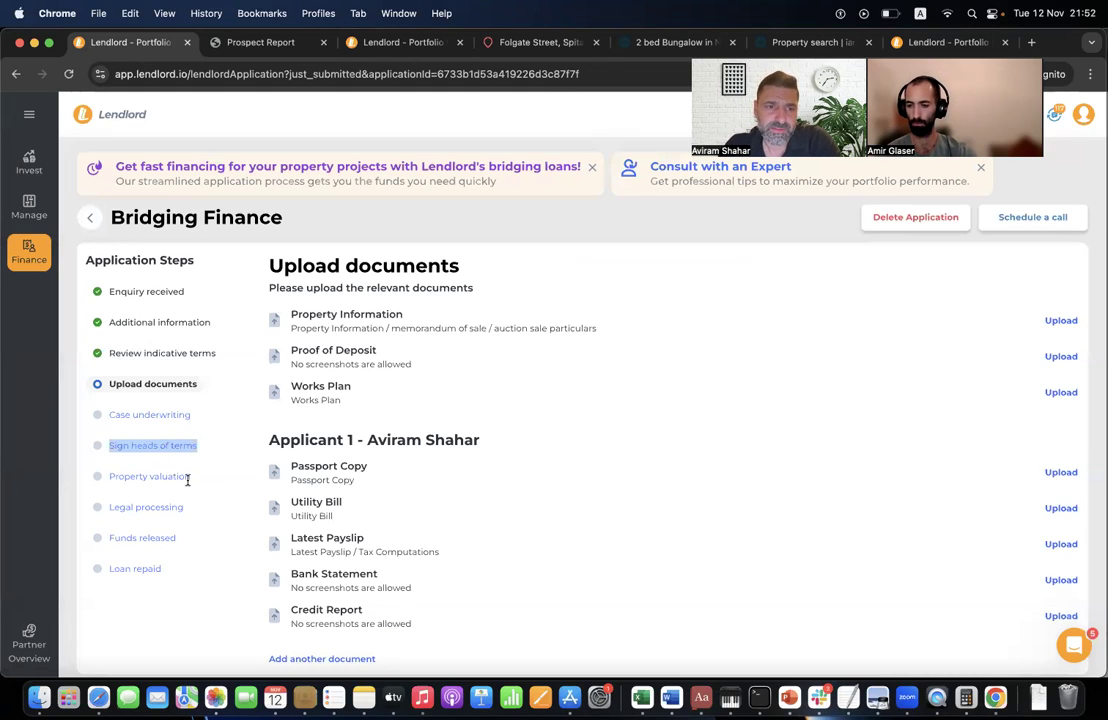
triple_click(186, 479)
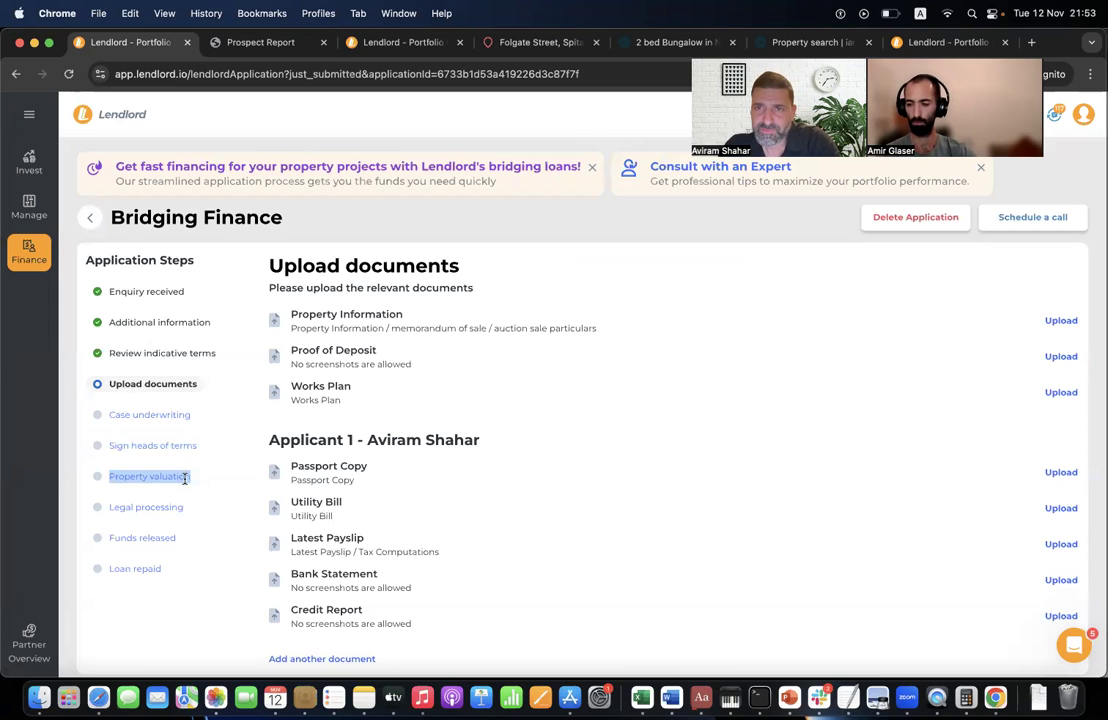
triple_click(165, 512)
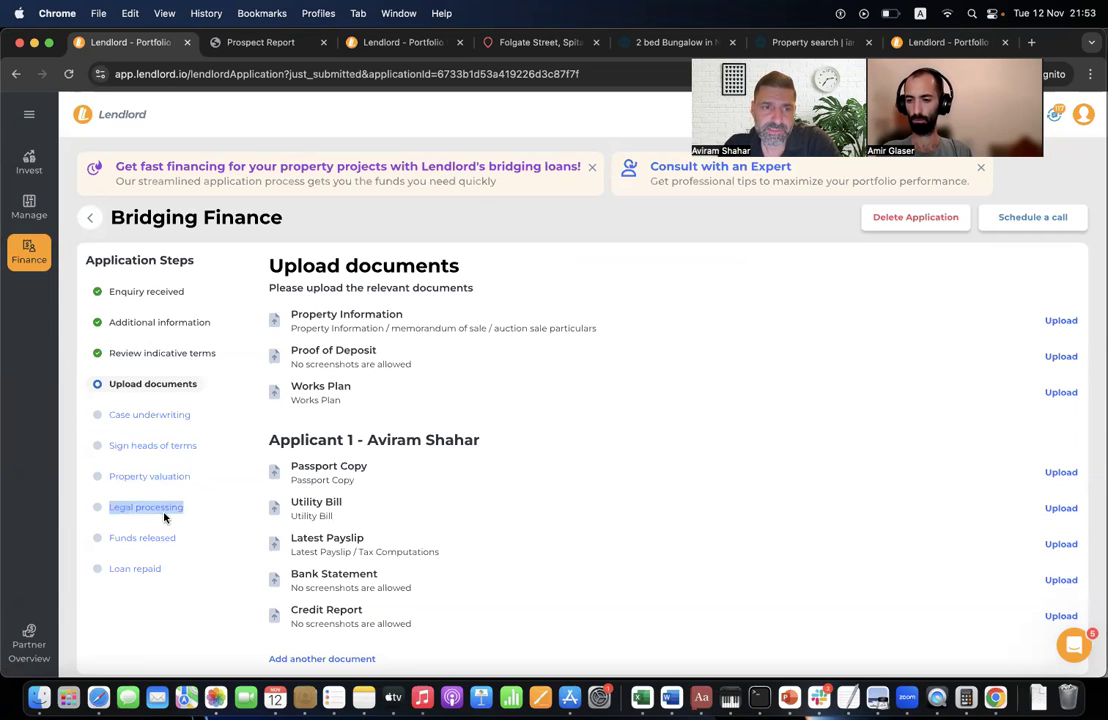
double_click(171, 539)
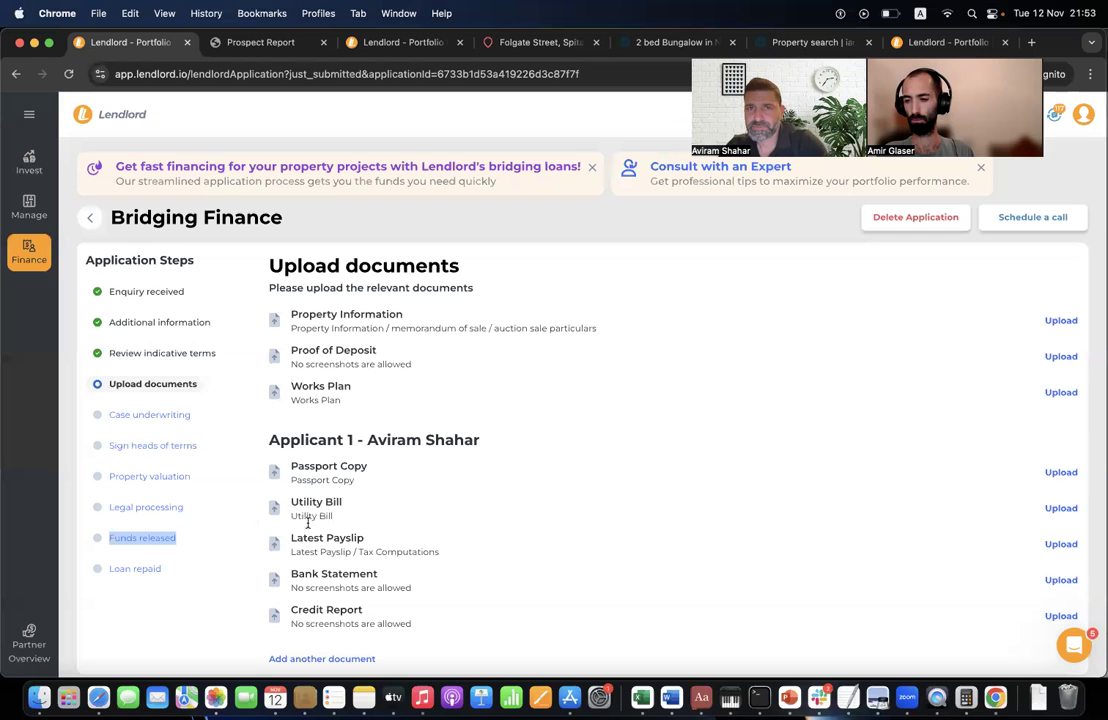
left_click(40, 248)
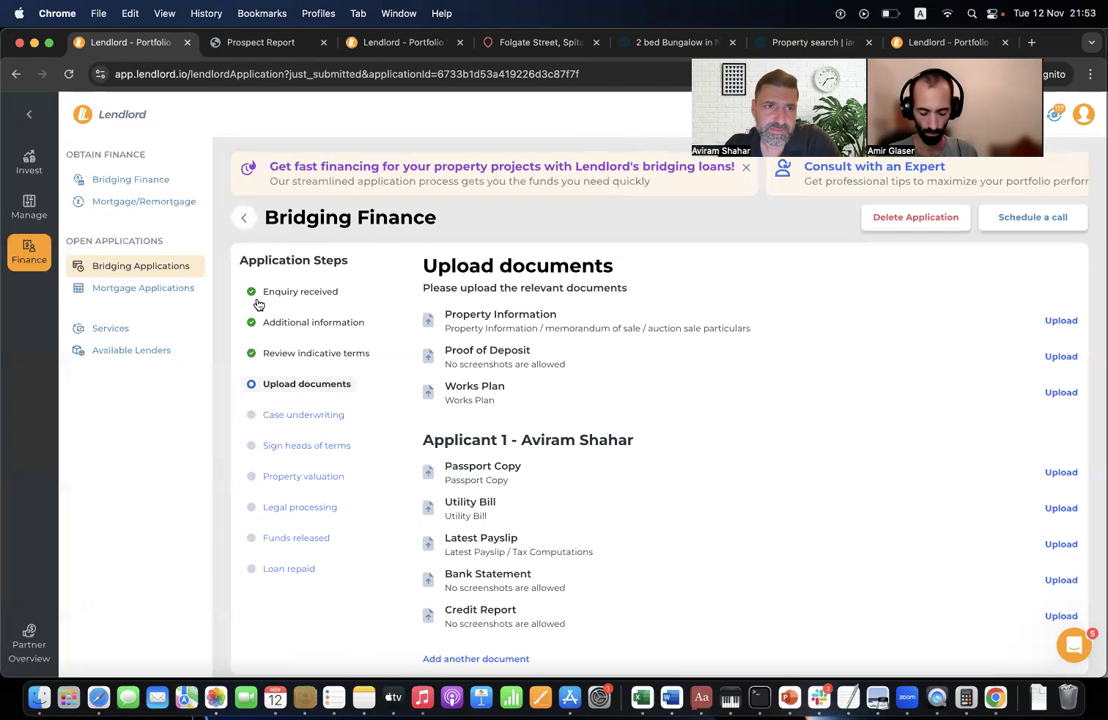
- Return to Mortgage/Remortgage and scroll the £75,000 results led by The Mortgage Works at 3.59%
left_click(148, 201)
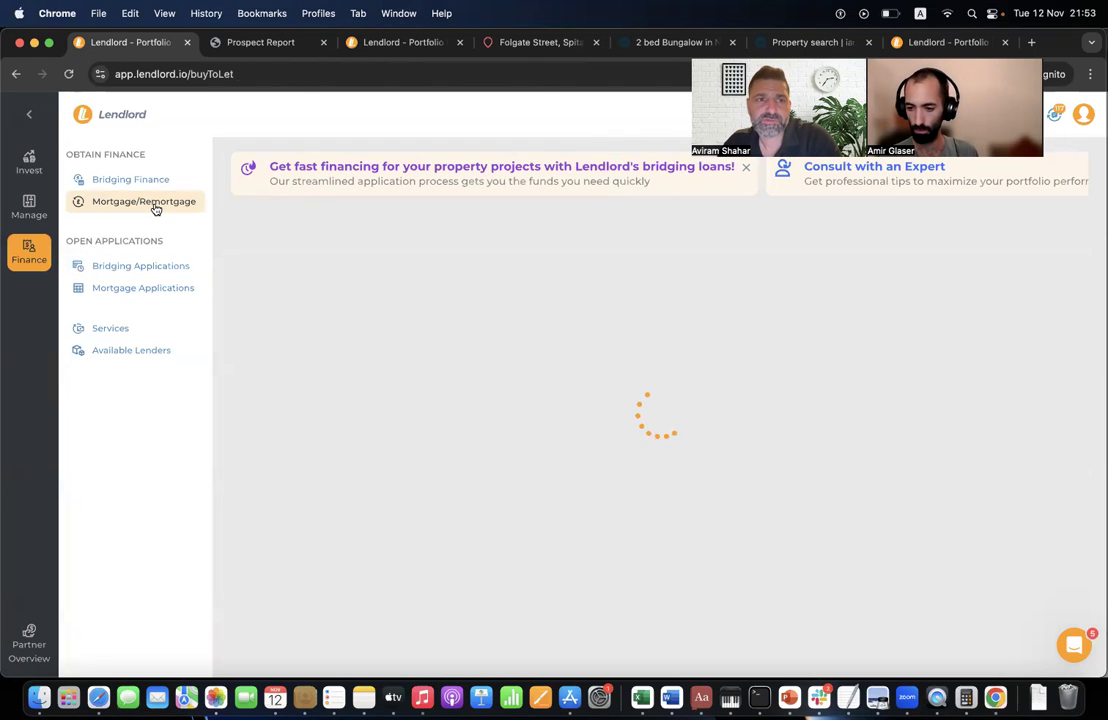
scroll(379, 413, "down", 5)
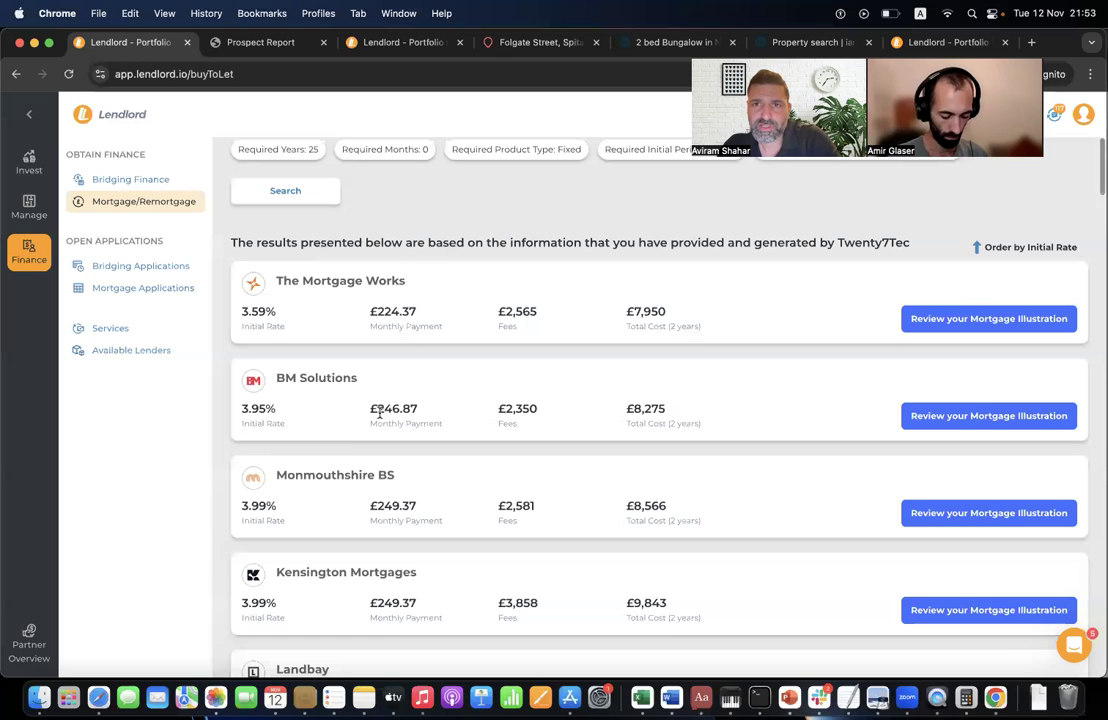
scroll(361, 291, "up", 5)
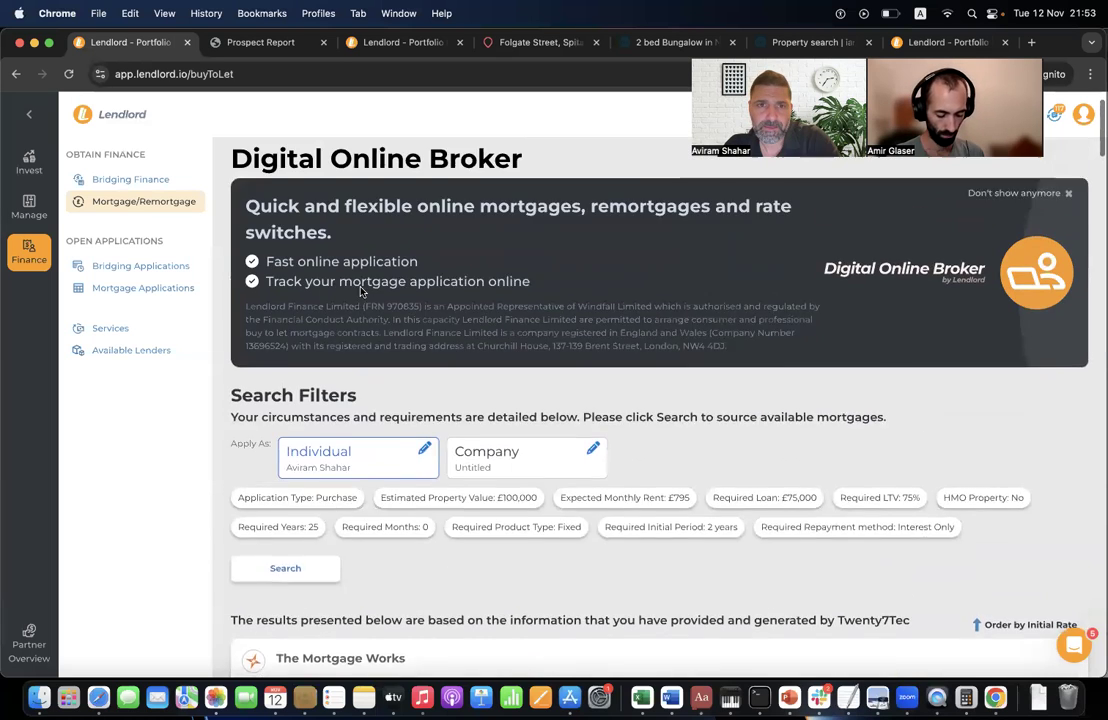
scroll(361, 291, "down", 4)
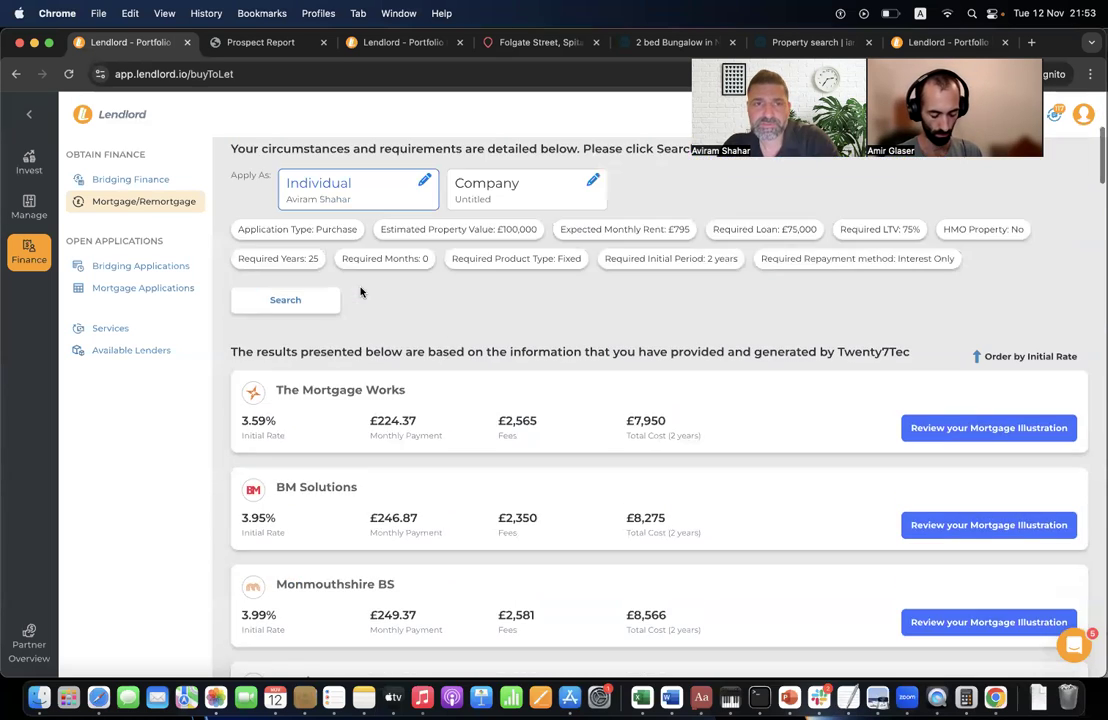
scroll(361, 291, "down", 3)
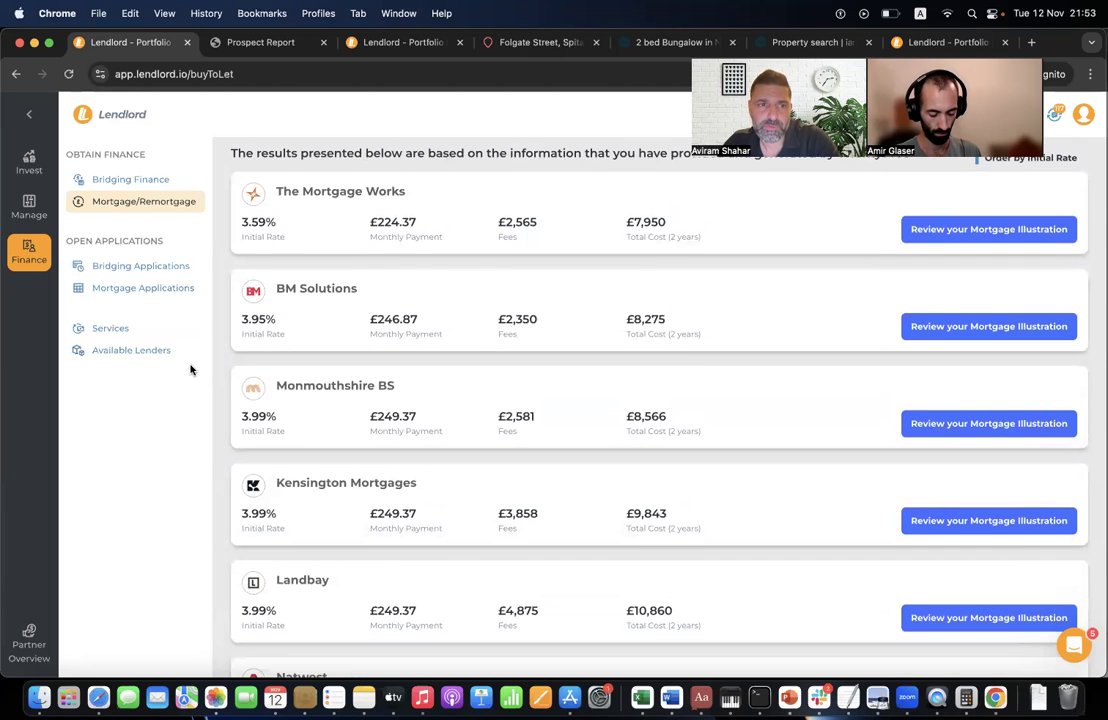
scroll(428, 421, "up", 6)
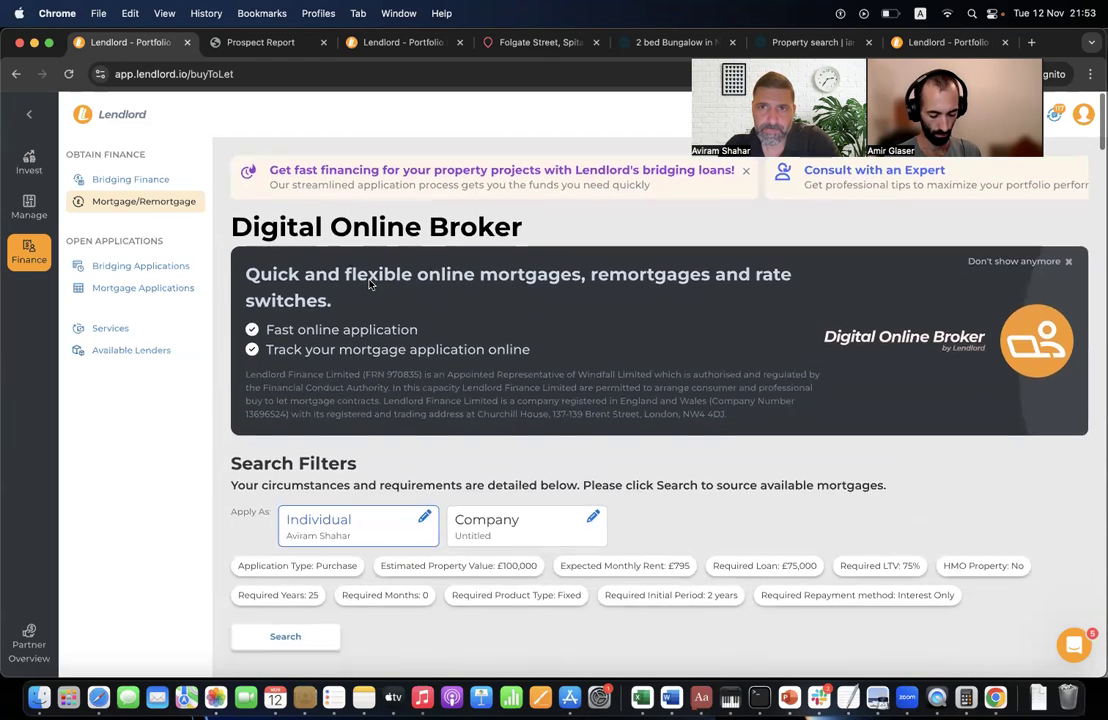
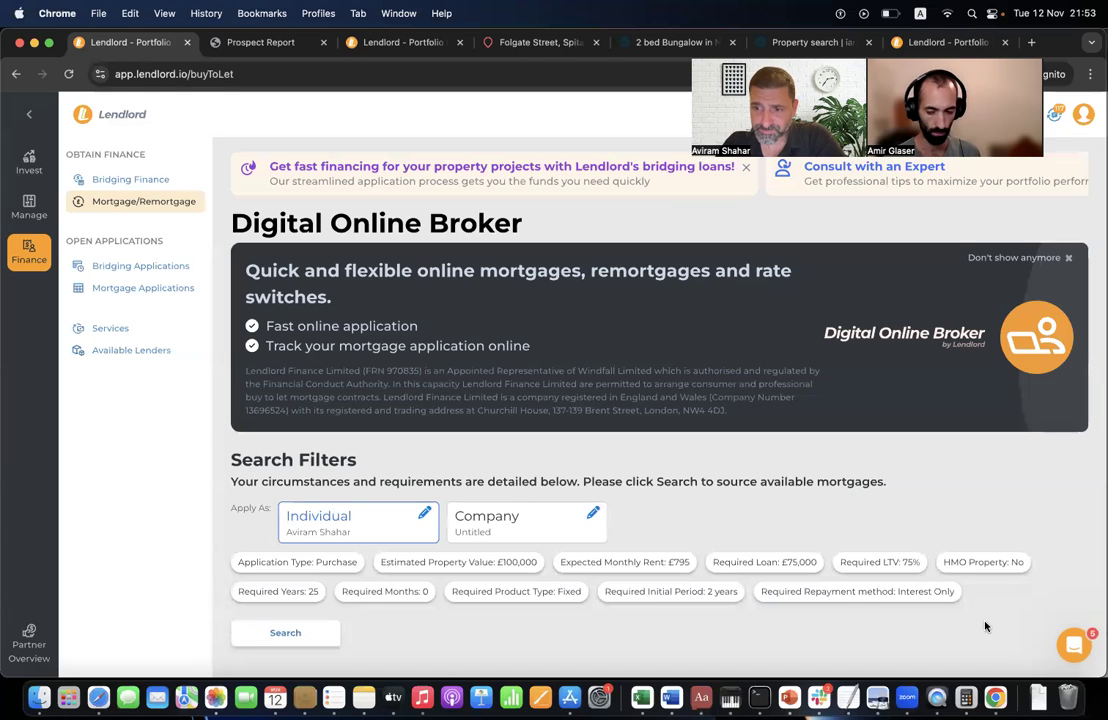
- Open and close the support chat, then scroll down the buy-to-let mortgage results
left_click(1073, 647)
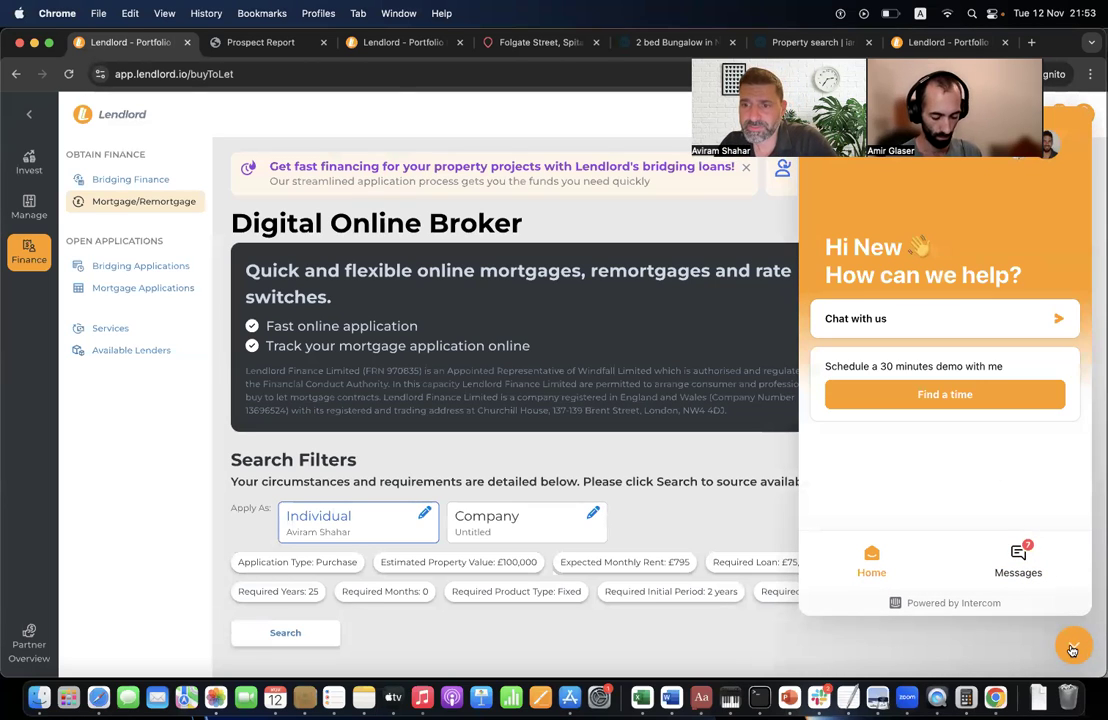
left_click(1072, 649)
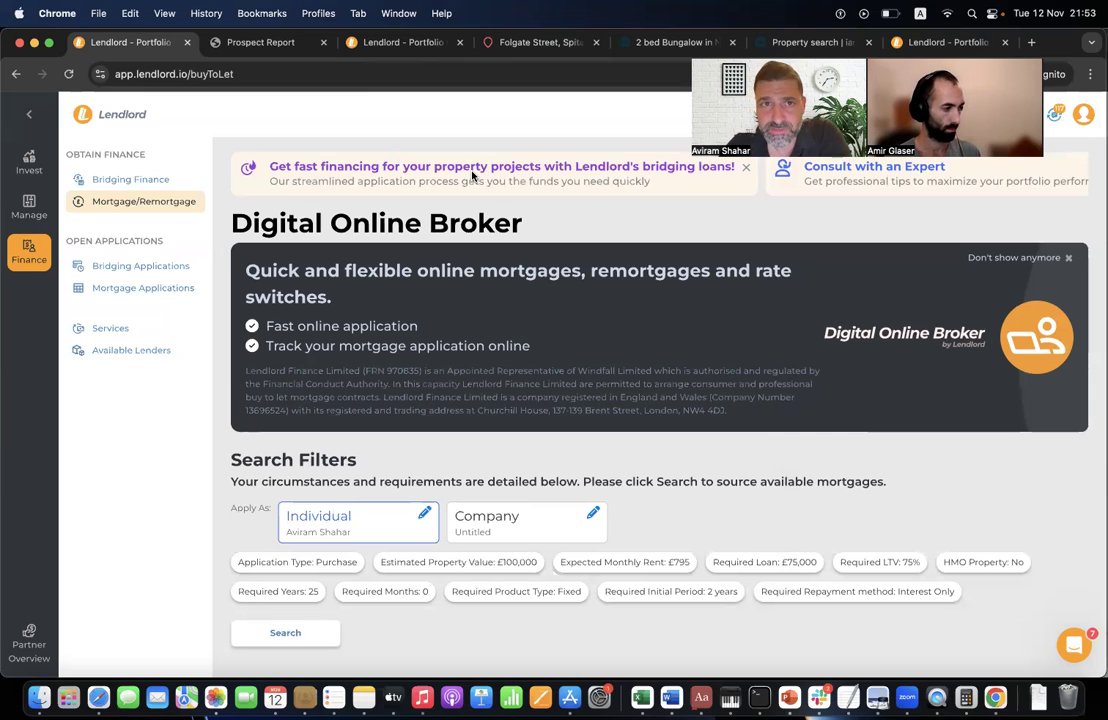
scroll(564, 349, "down", 5)
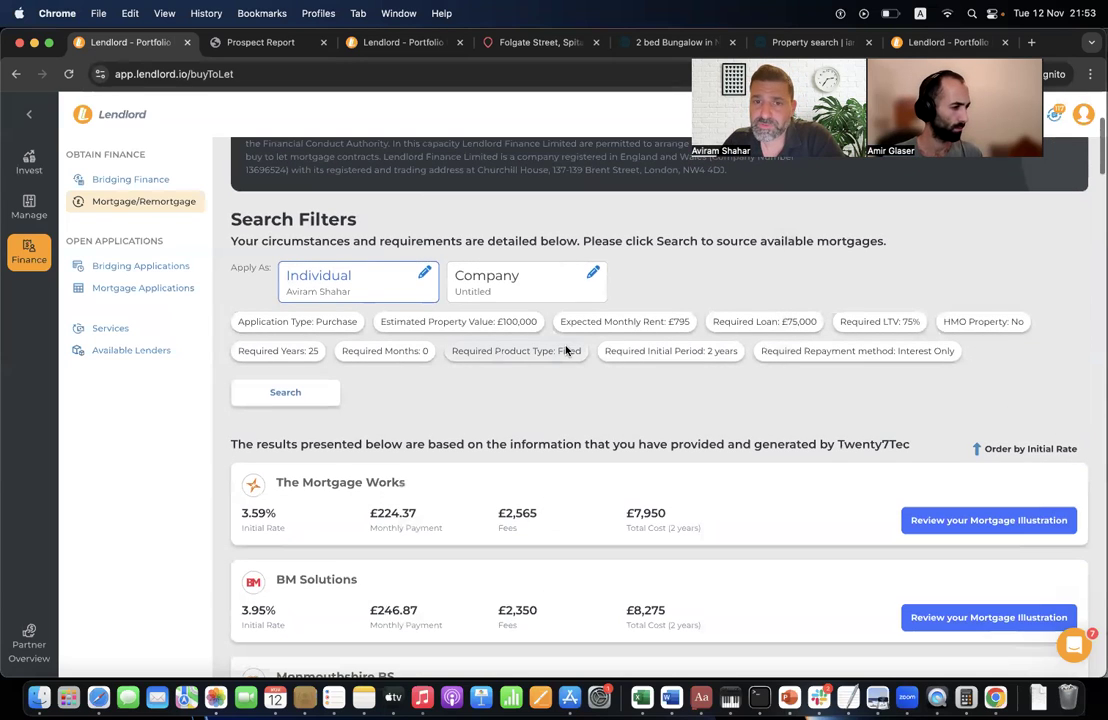
scroll(654, 512, "down", 9)
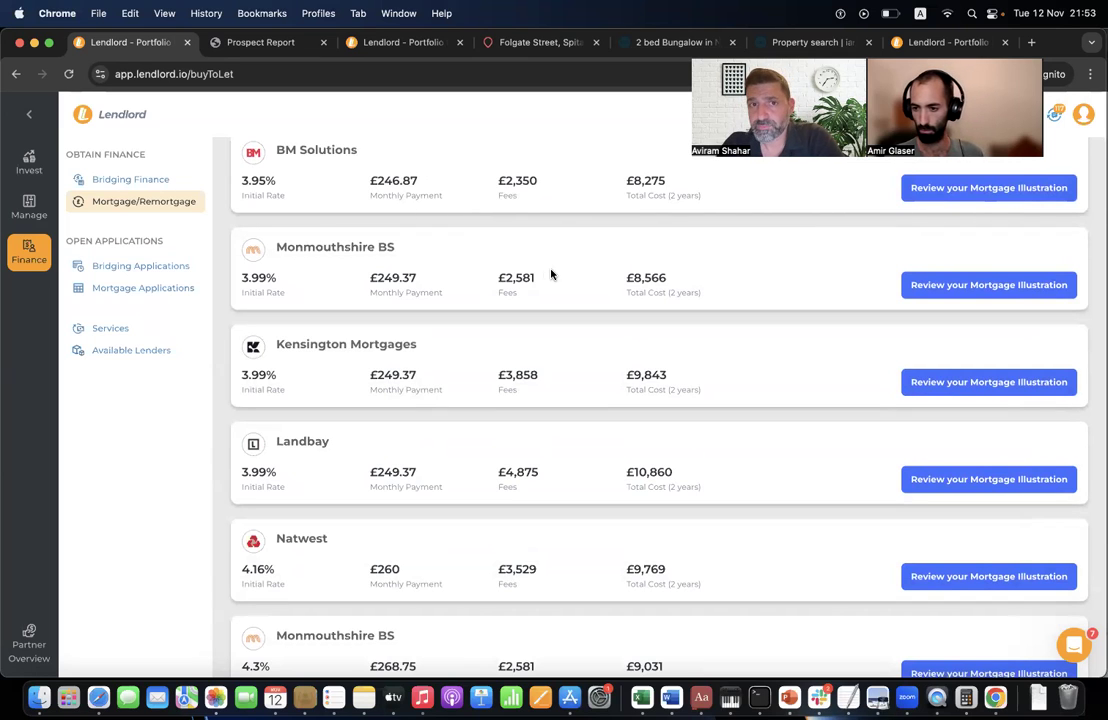
- Scroll back through the mortgage results and switch to the account Settings browser window
scroll(452, 257, "up", 10)
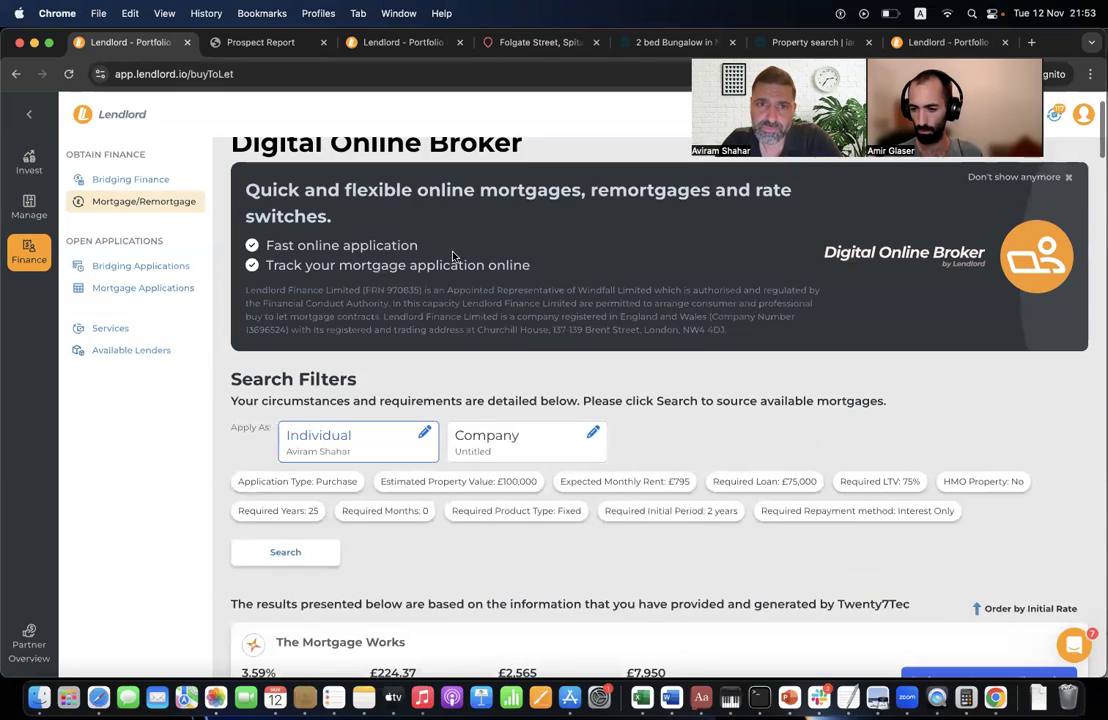
scroll(489, 417, "down", 3)
scroll(489, 417, "down", 2)
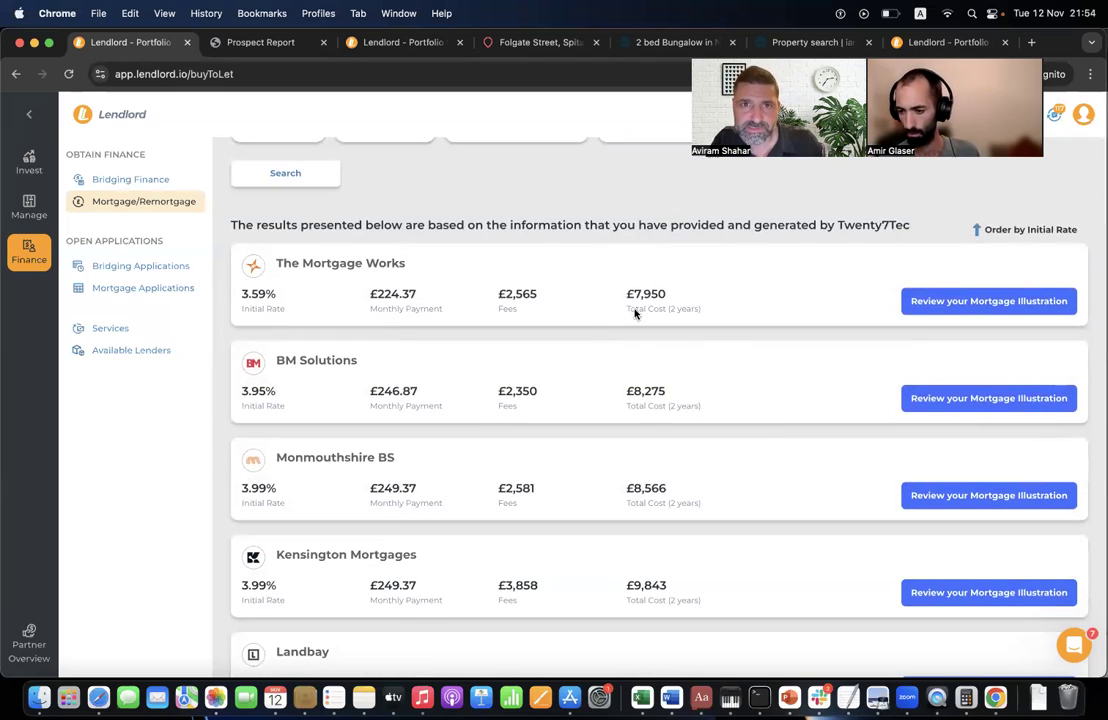
key("super+grave")
key("super+grave")
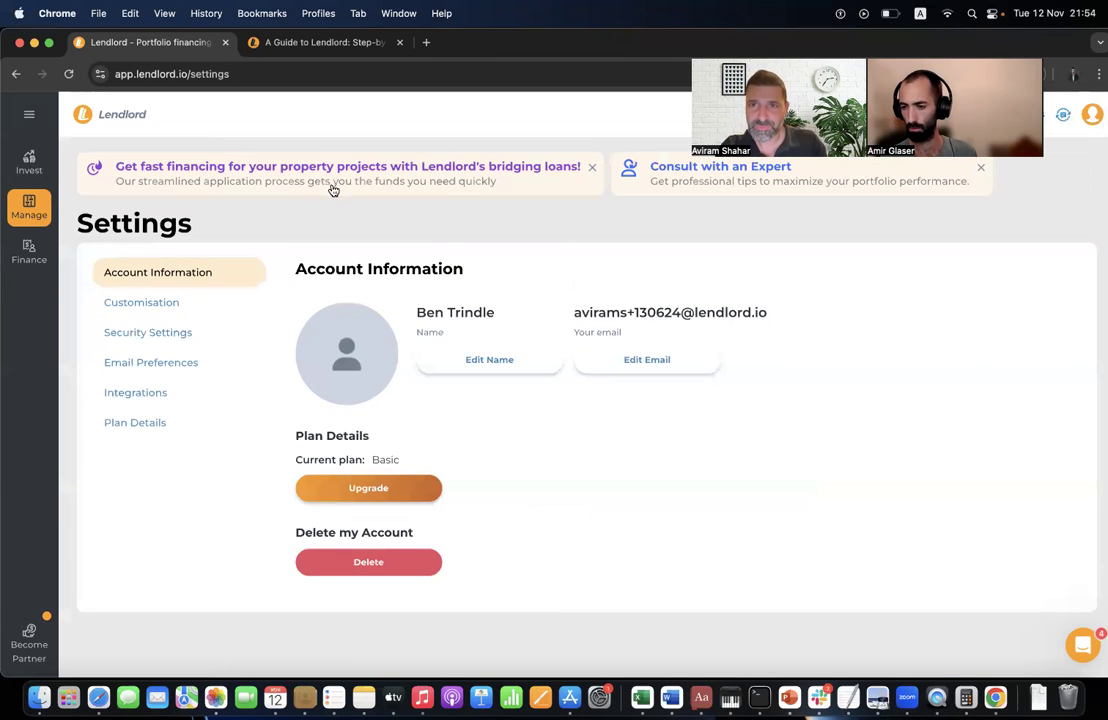
- Reload the Settings page and return to Settings from the account menu
left_click(274, 75)
key("Return")
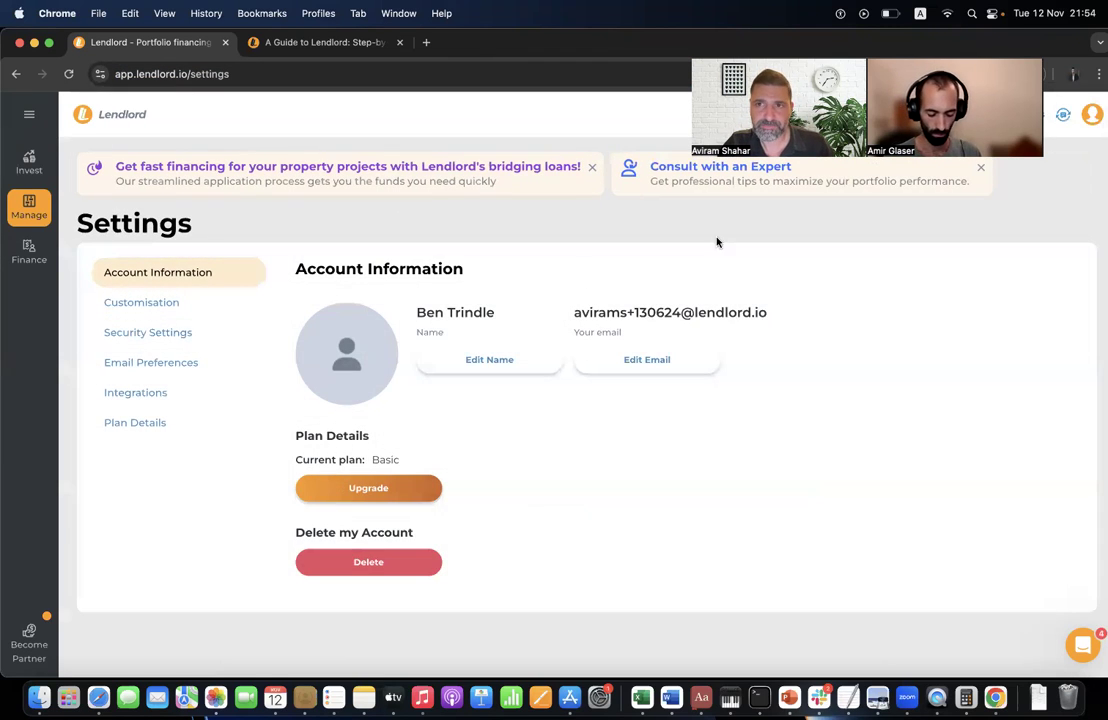
left_click(1092, 115)
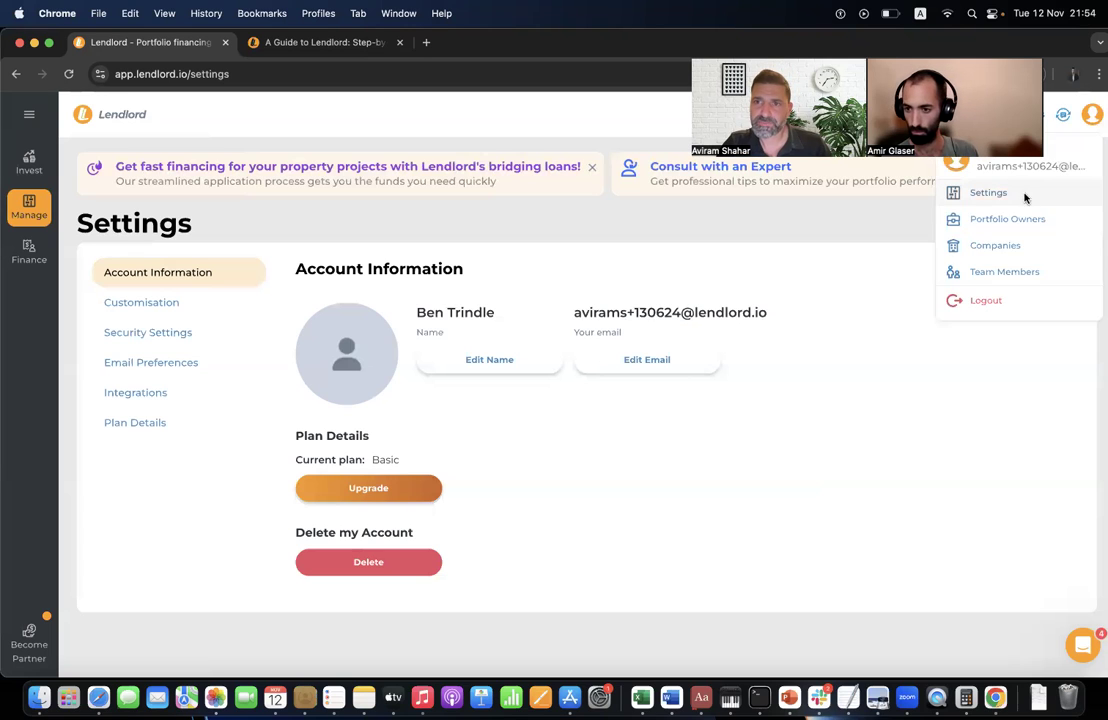
left_click(1025, 196)
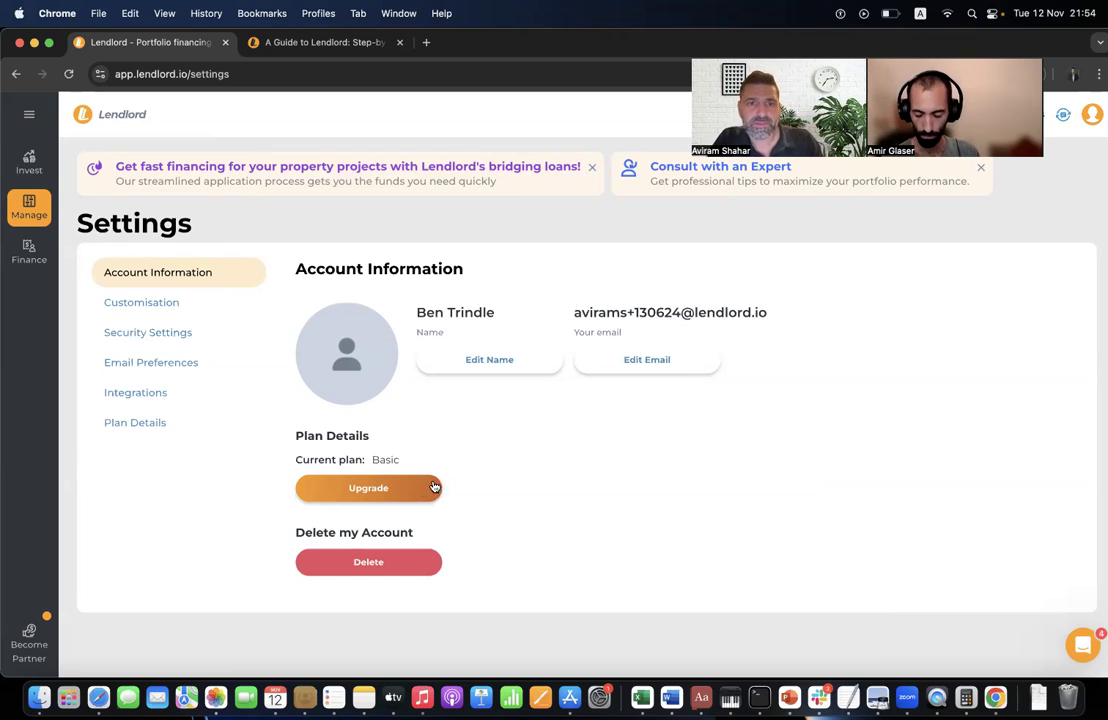
- Upgrade from Basic with coupon webinar123, choose annual billing, then close the offer unpaid
left_click(415, 489)
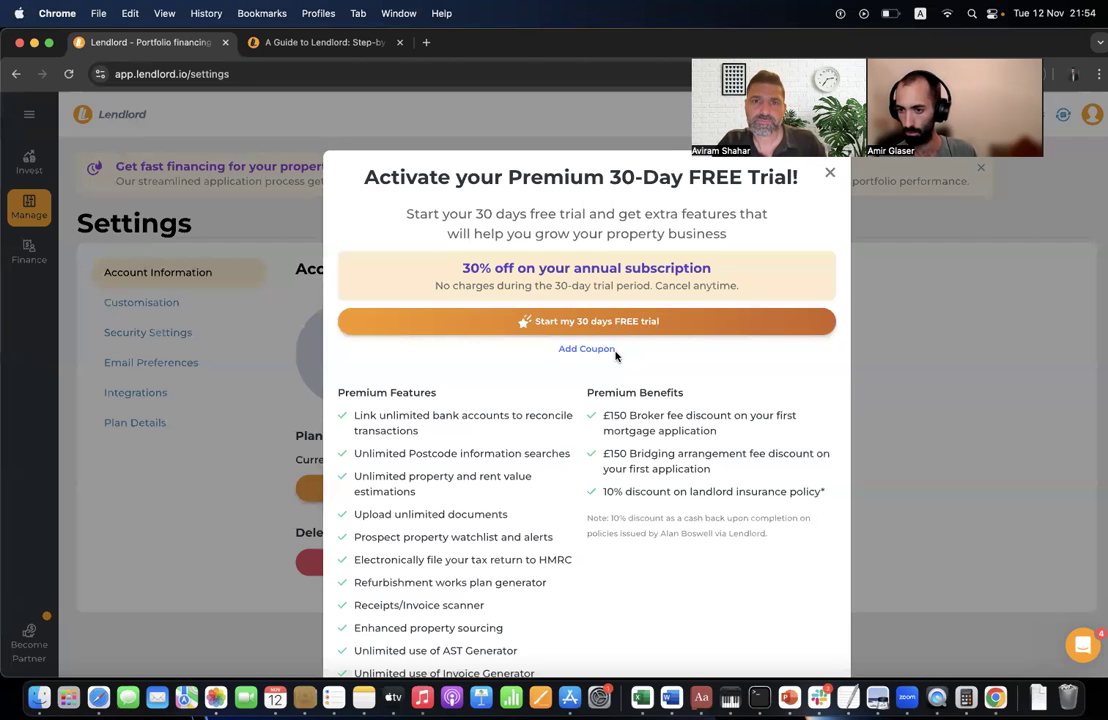
left_click(586, 349)
left_click(561, 356)
type("we")
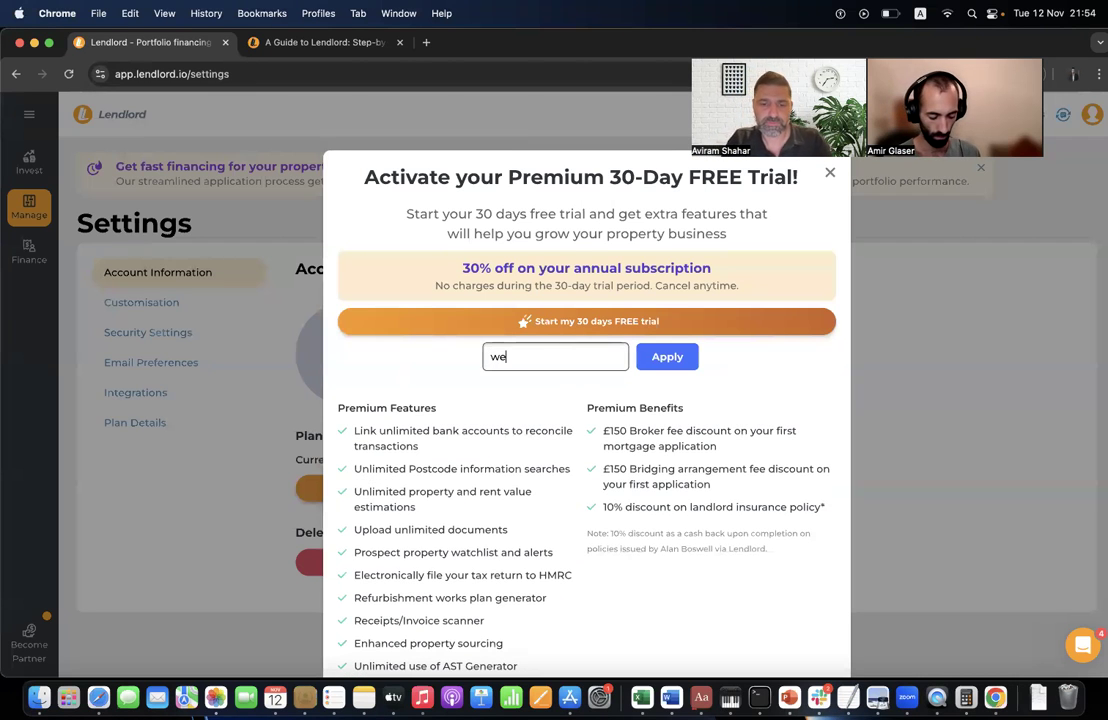
type("binar123")
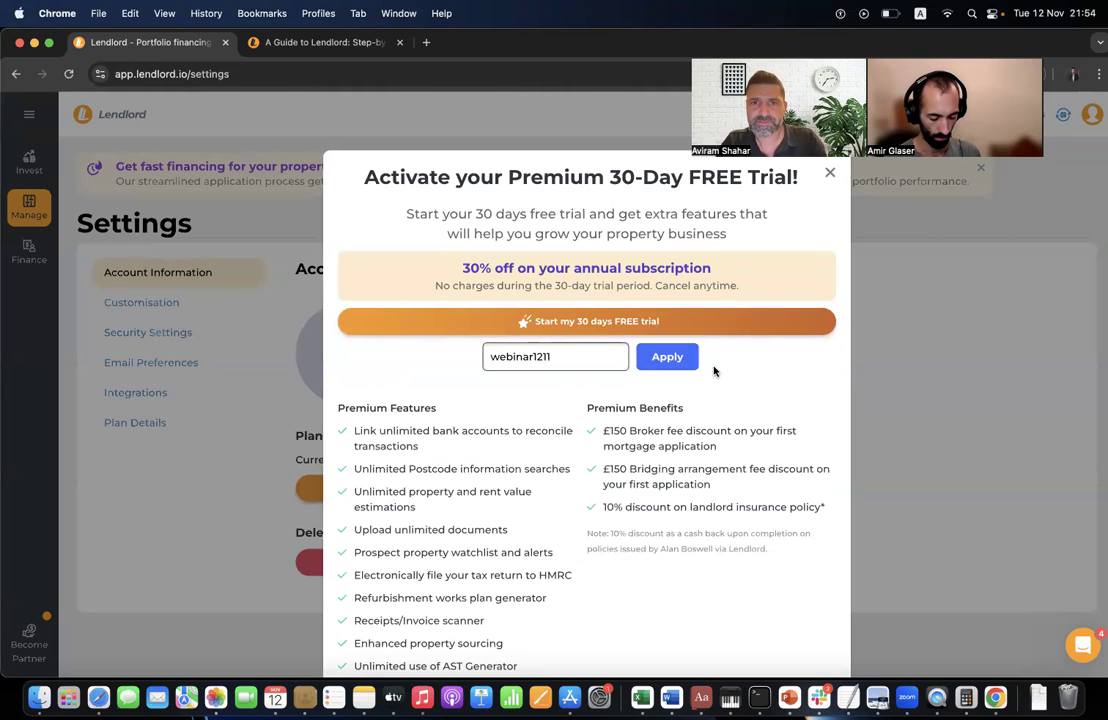
left_click(668, 357)
left_click(596, 299)
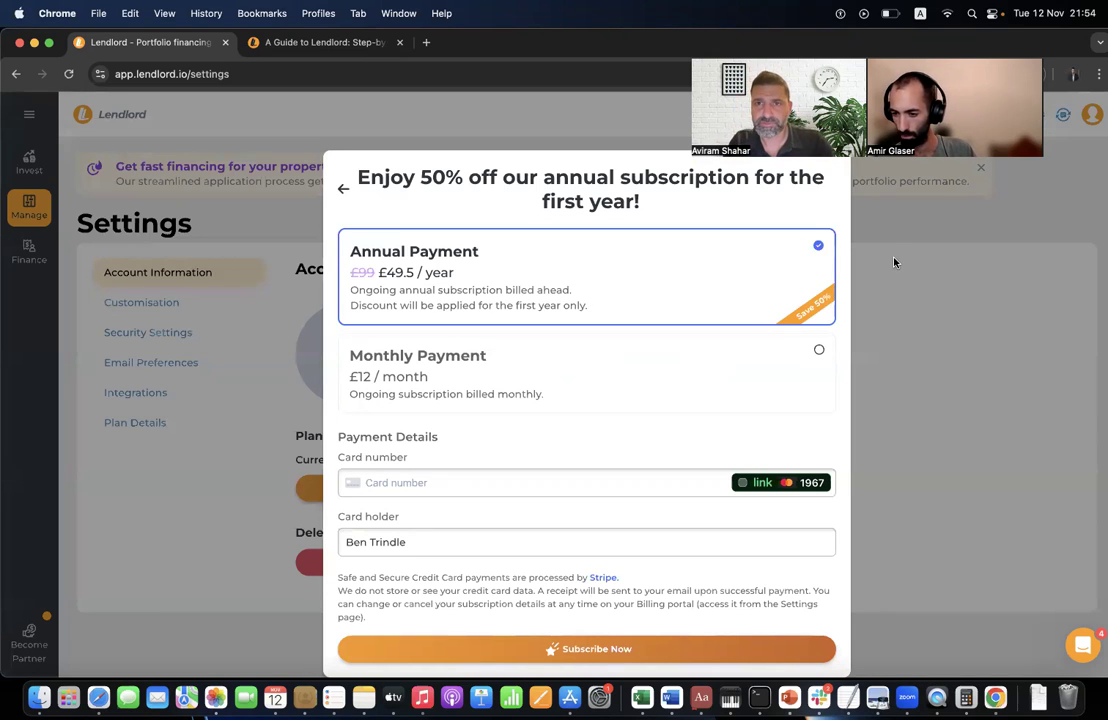
left_click(900, 300)
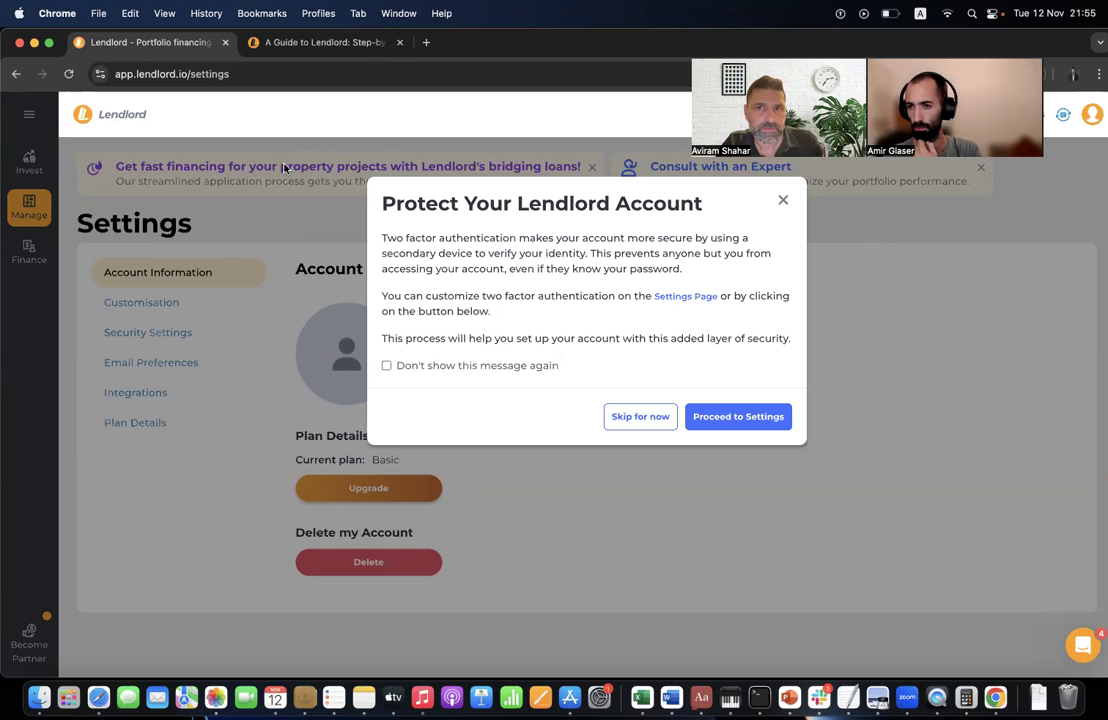
- Skip the two-factor prompt, open On Market Properties, and dock the Manage sidebar links
left_click(27, 156)
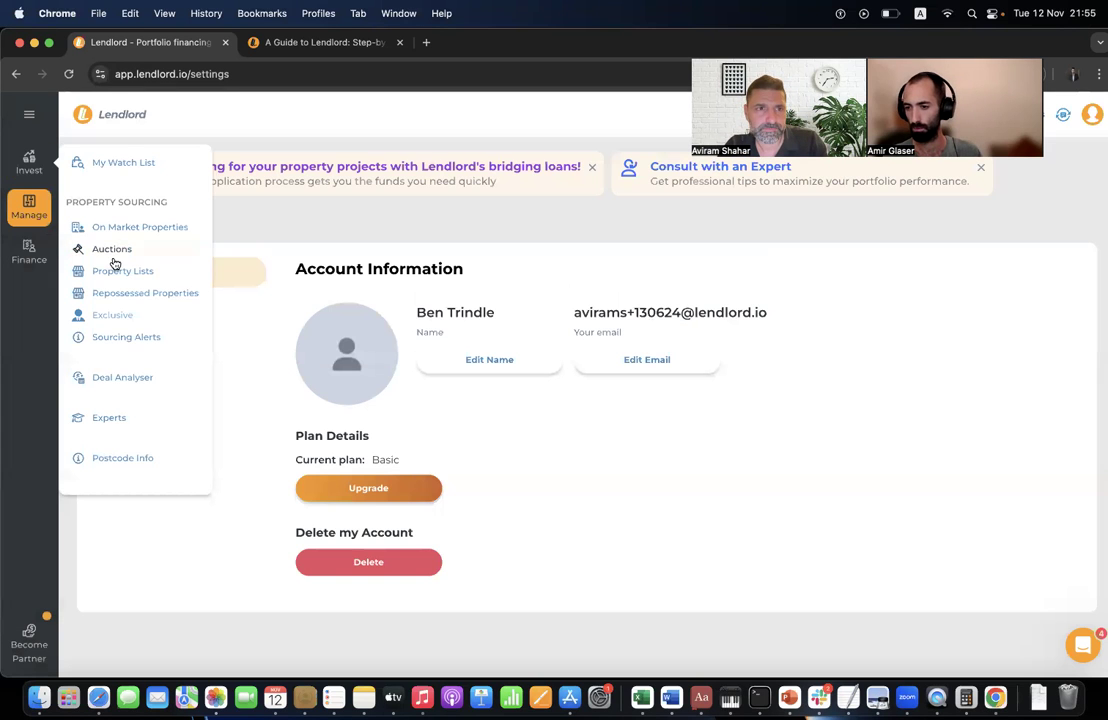
left_click(150, 228)
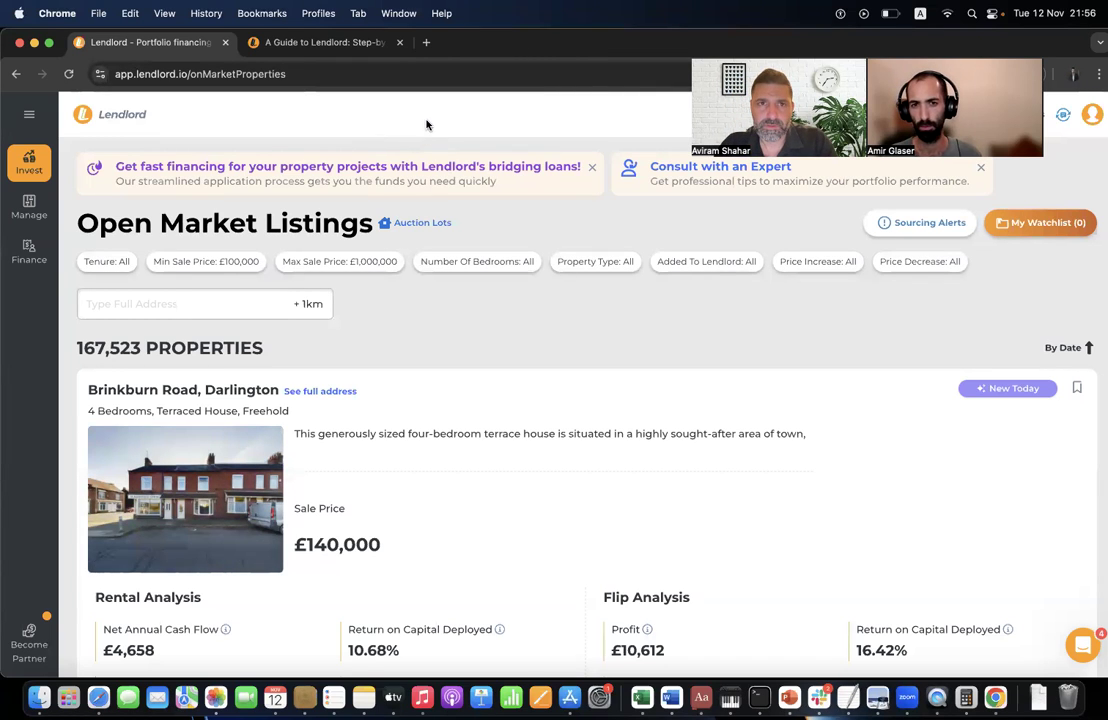
left_click(35, 222)
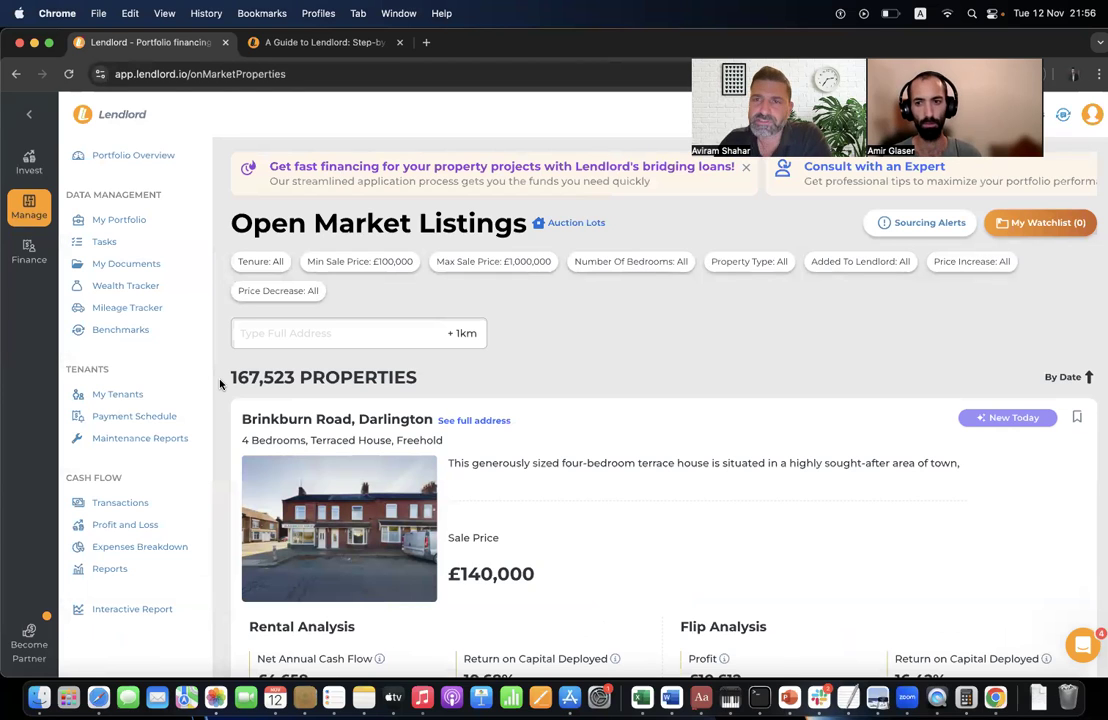
- Go from the transactions list to the portfolio Reports page
left_click(173, 512)
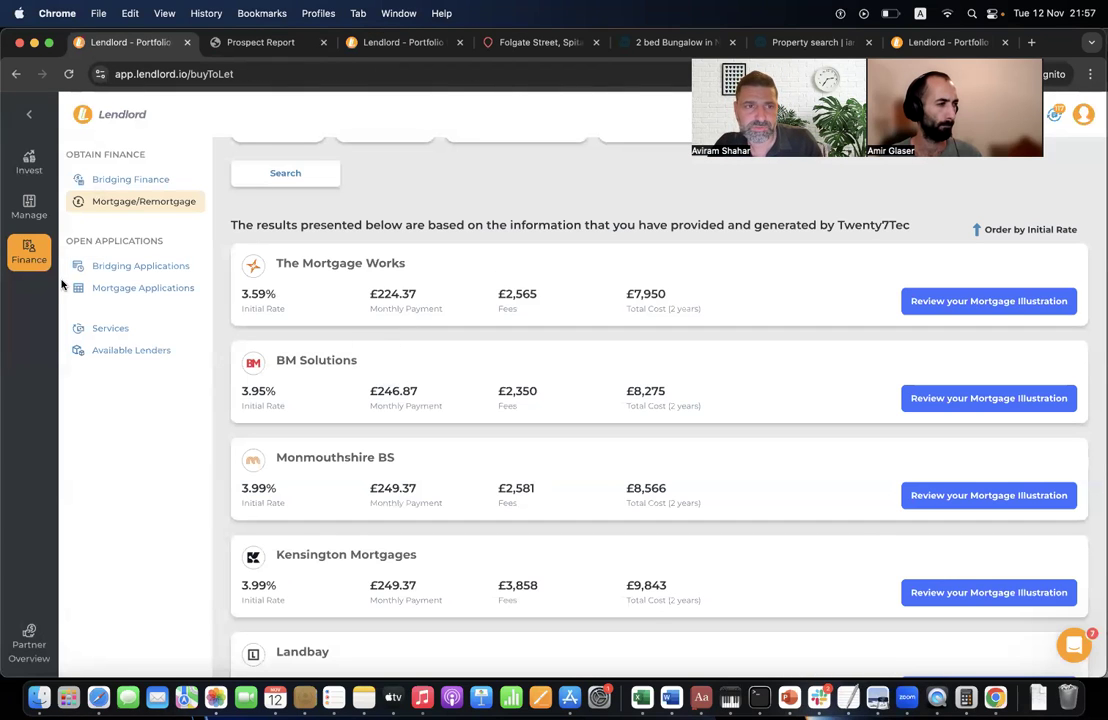
mouse_move(29, 207)
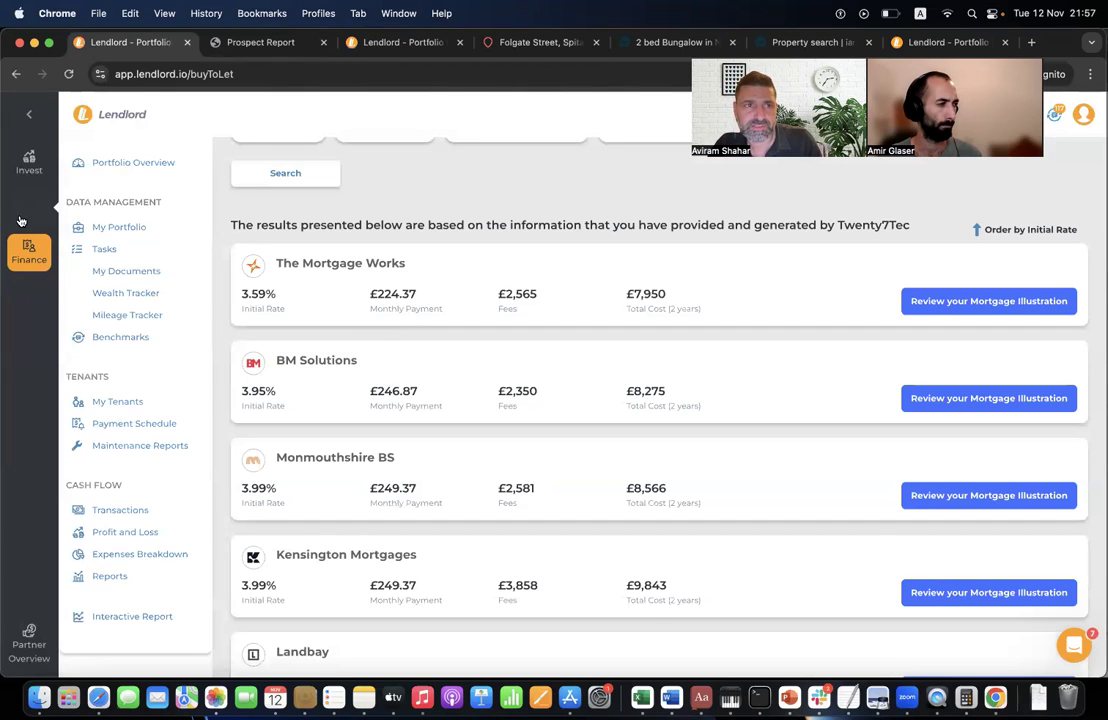
left_click(160, 504)
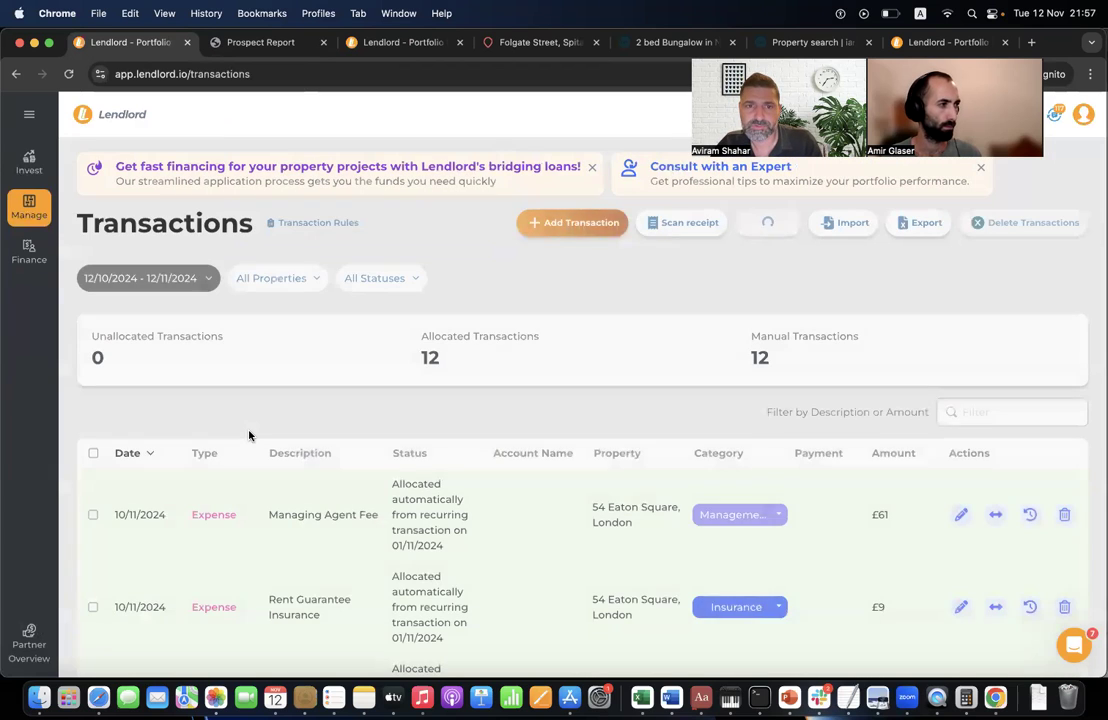
scroll(70, 243, "down", 5)
mouse_move(62, 210)
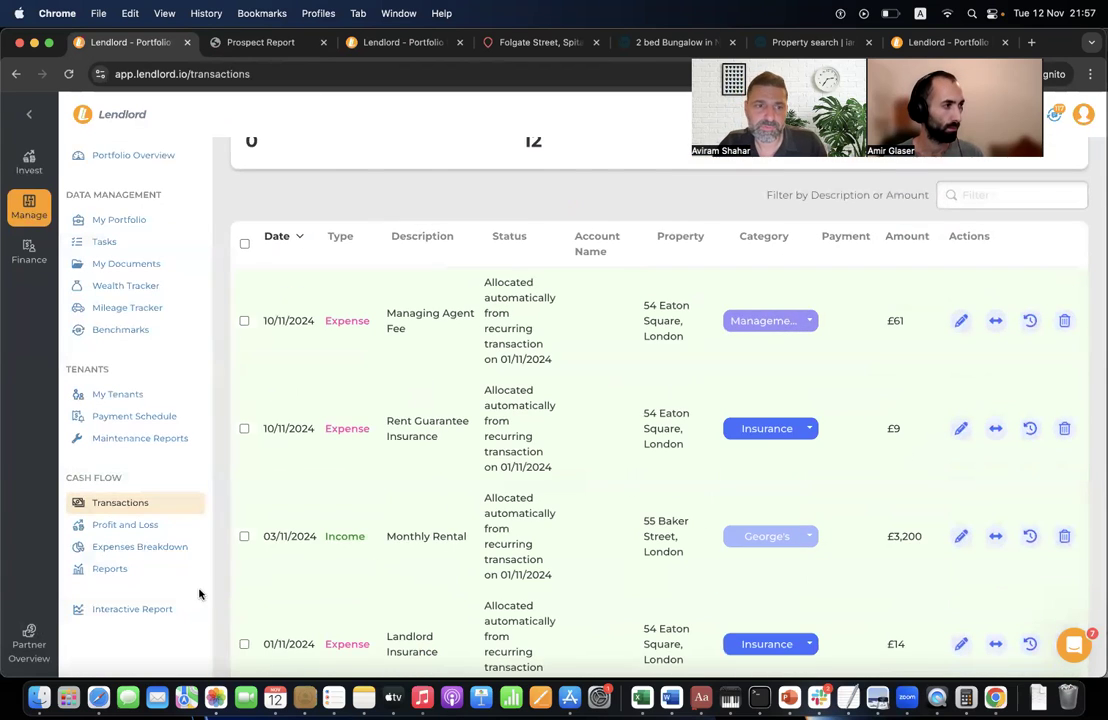
left_click(150, 568)
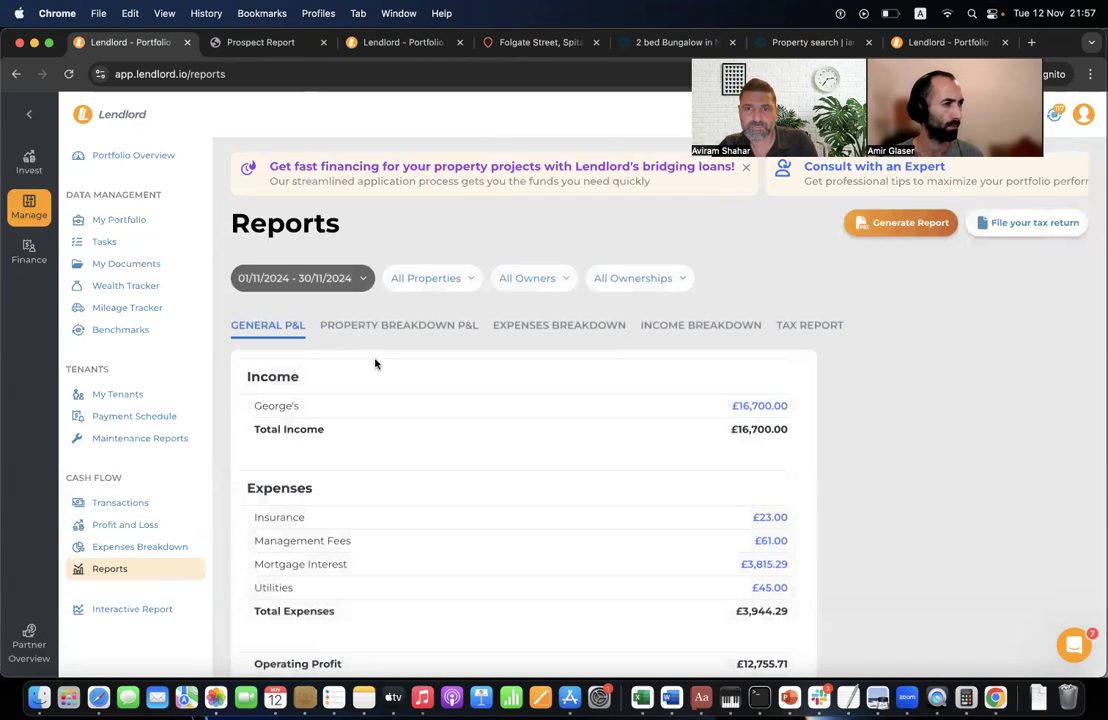
- Start filing the tax return, then close the expired-token warning
left_click(1027, 222)
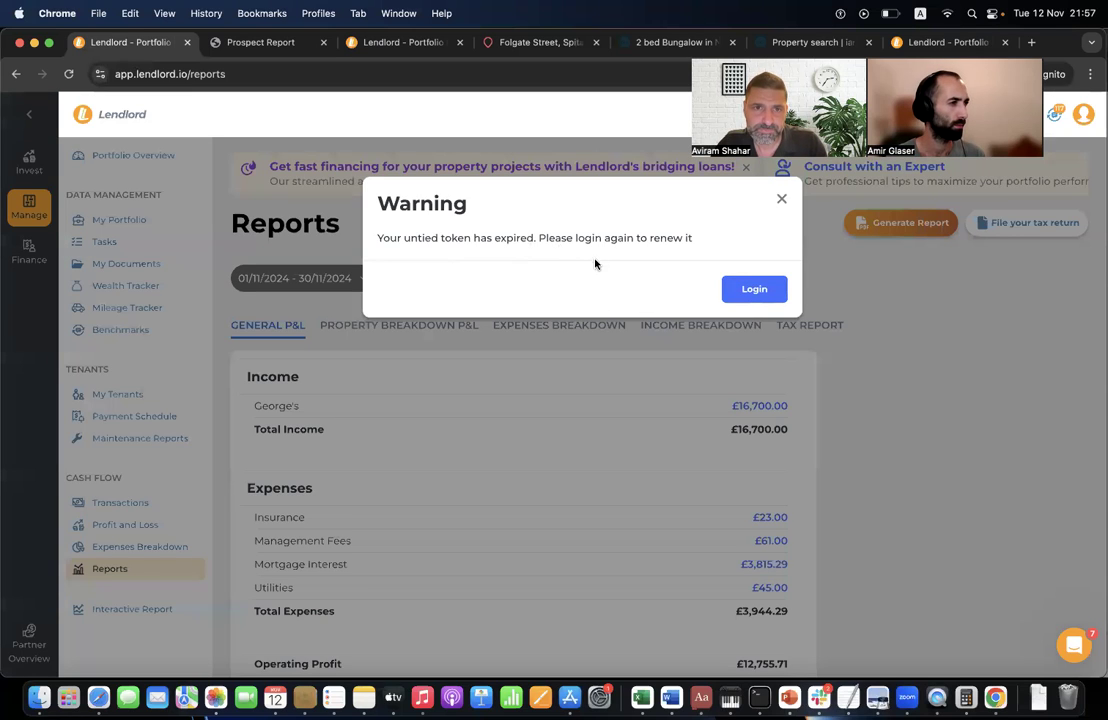
triple_click(555, 238)
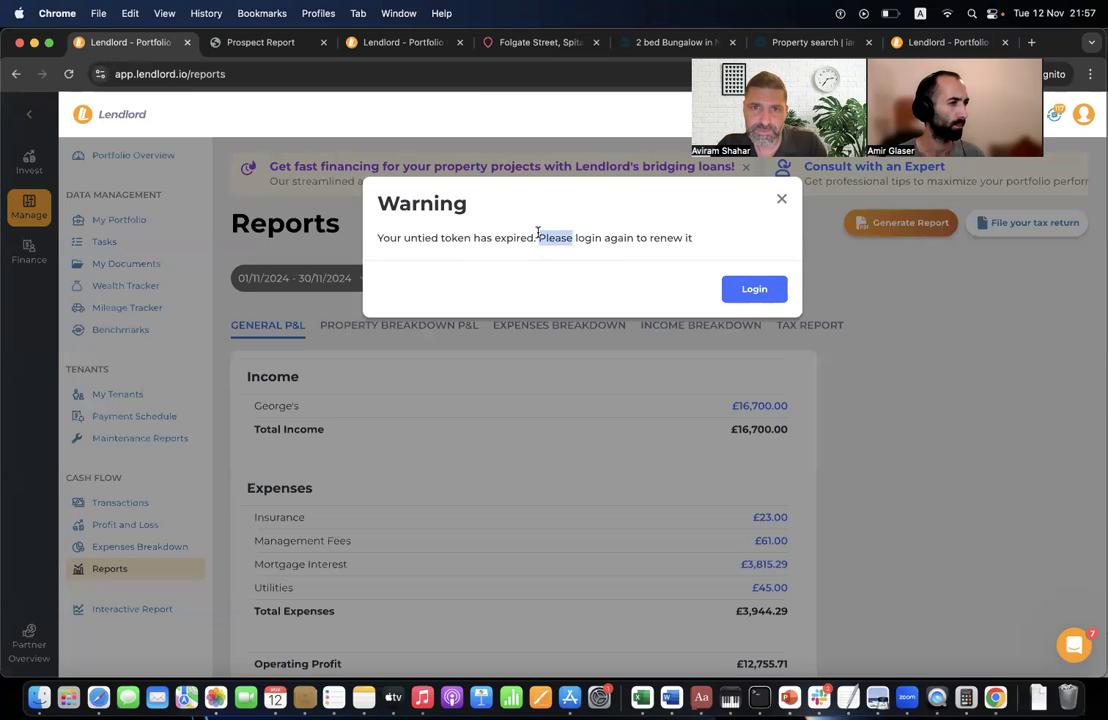
left_click(680, 254)
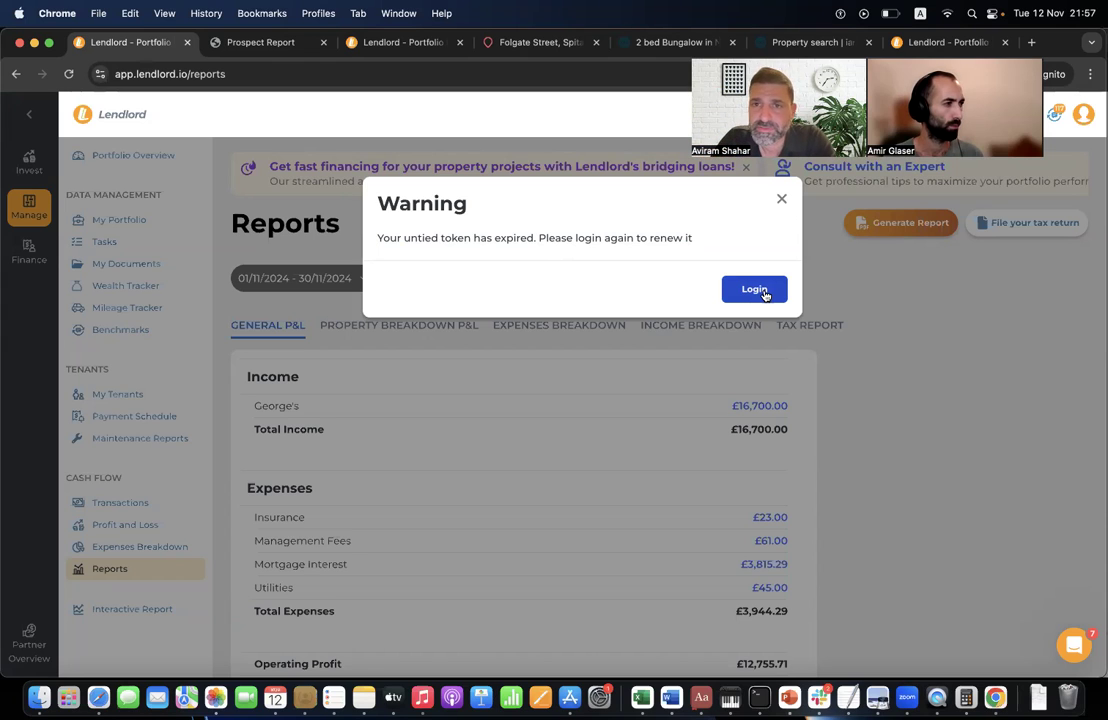
left_click(781, 200)
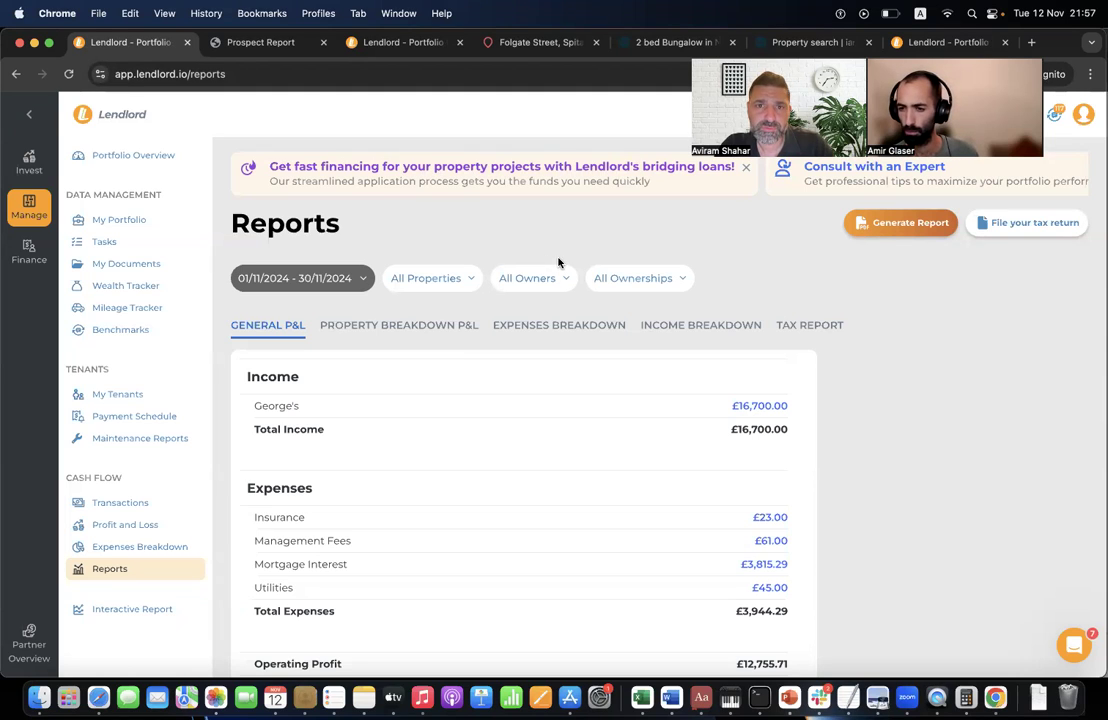
- Open the Deal Analyser under Invest and briefly view the property value estimation
left_click(29, 162)
left_click(167, 368)
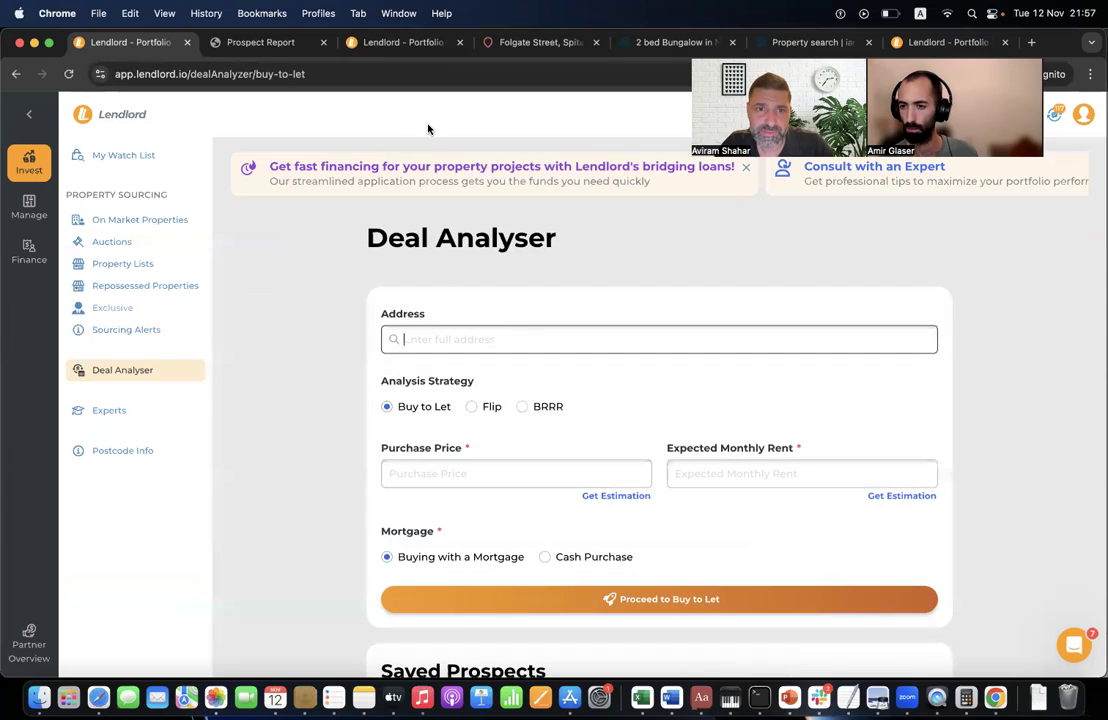
left_click(616, 495)
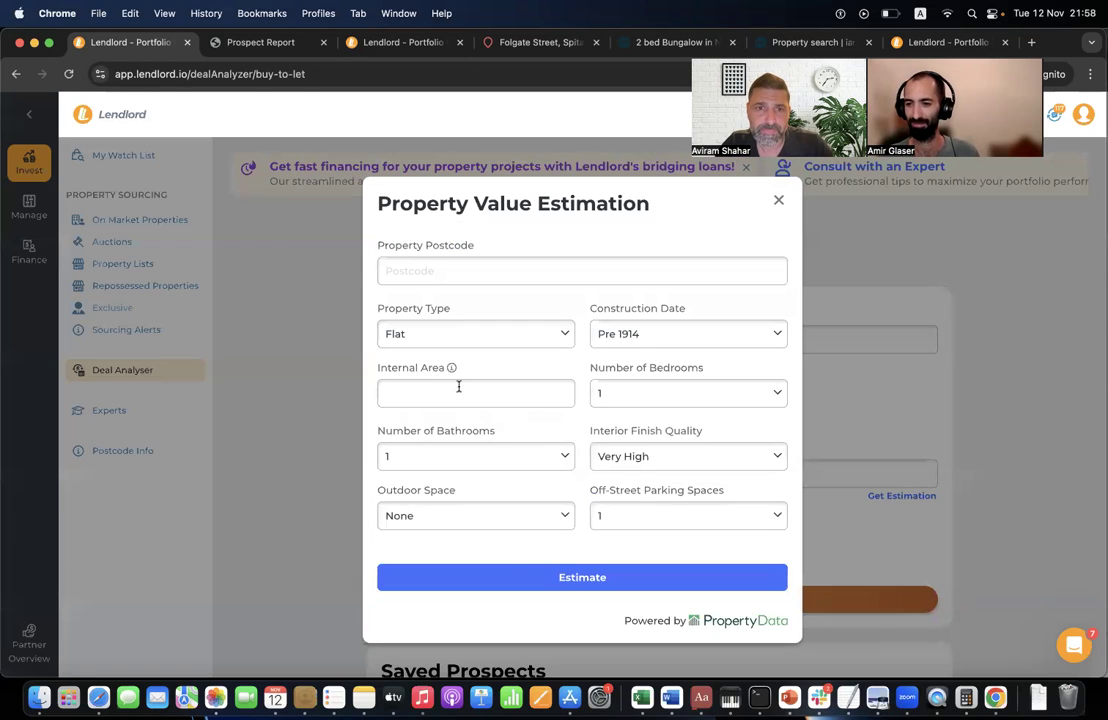
left_click(781, 203)
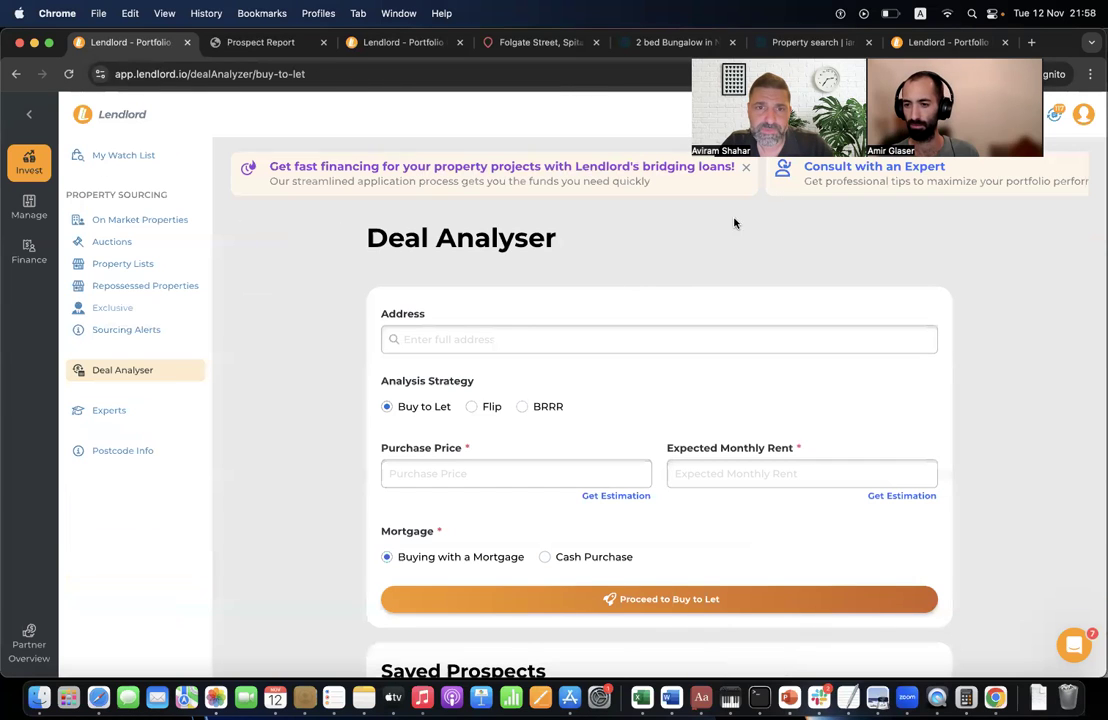
- Enter 122 Leadenhall Street, London, with £100,000 price and £795 monthly rent, then request an estimation
left_click(504, 336)
type("122")
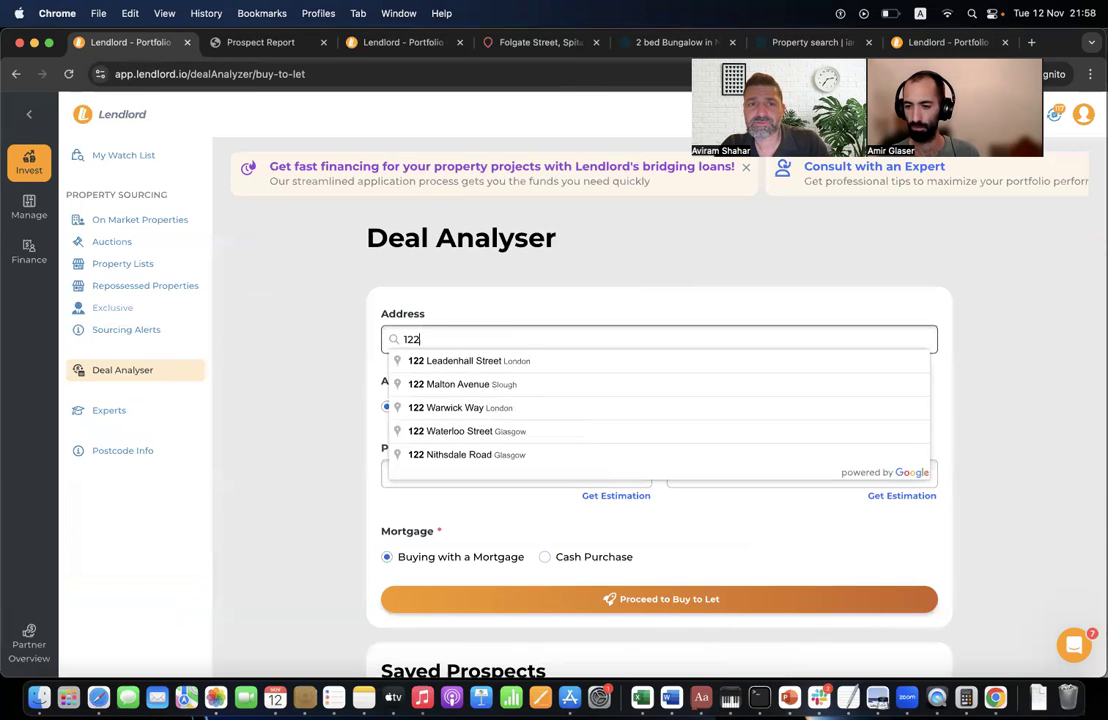
left_click(497, 362)
left_click(467, 463)
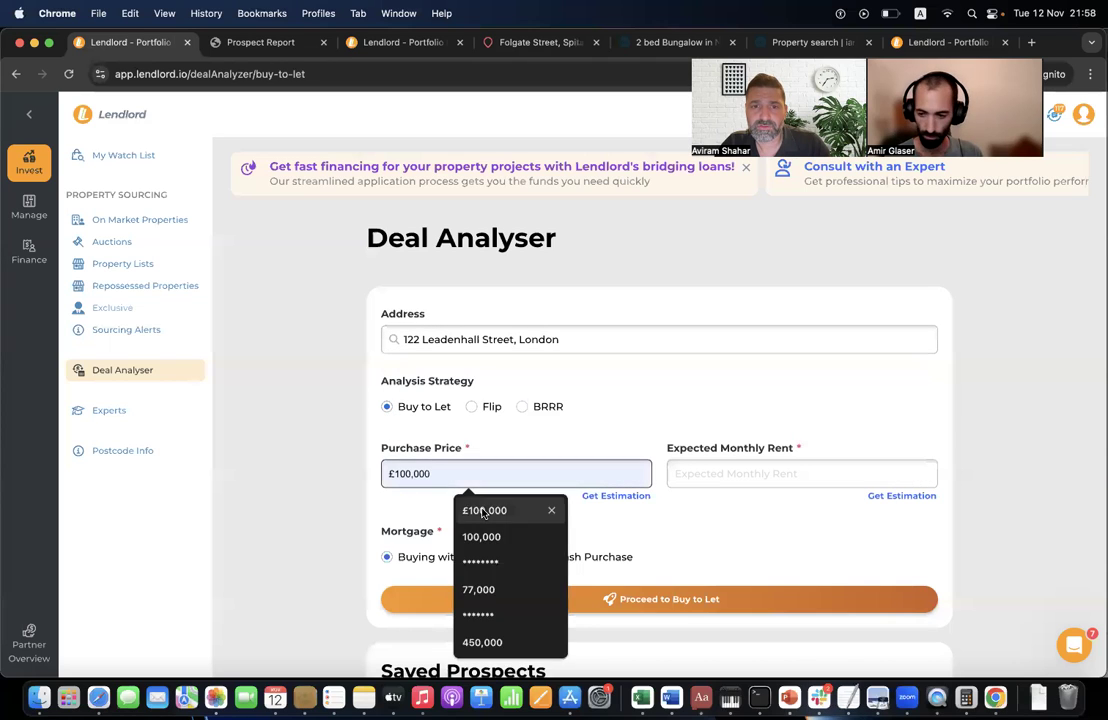
left_click(467, 507)
left_click(738, 482)
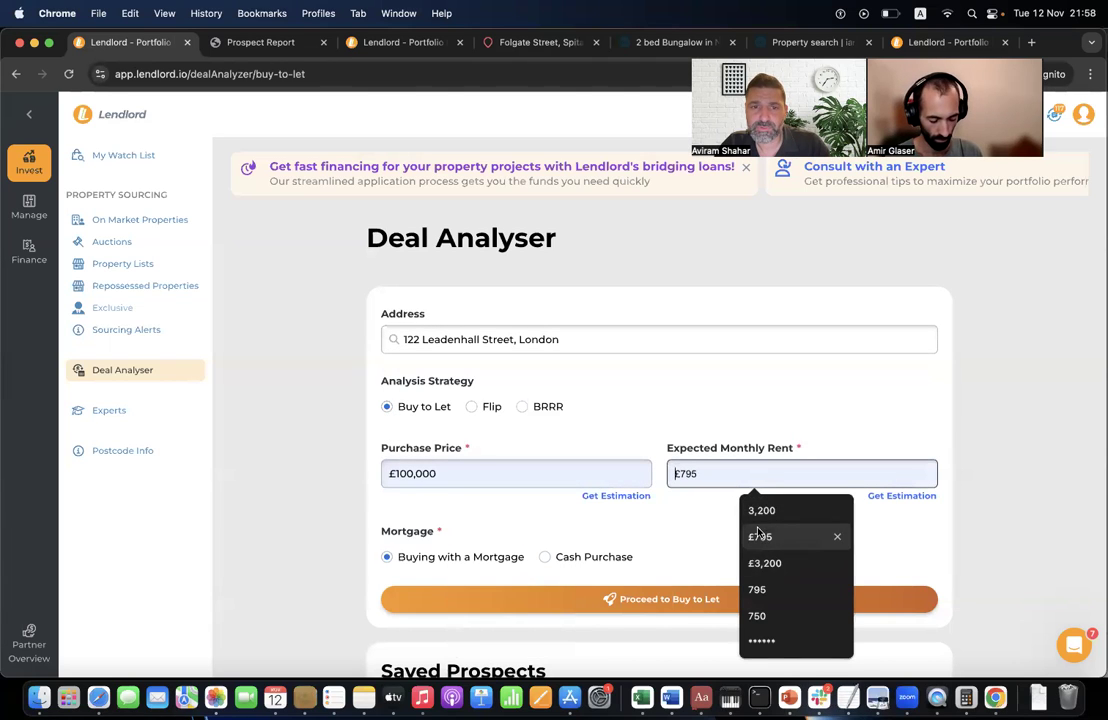
left_click(758, 536)
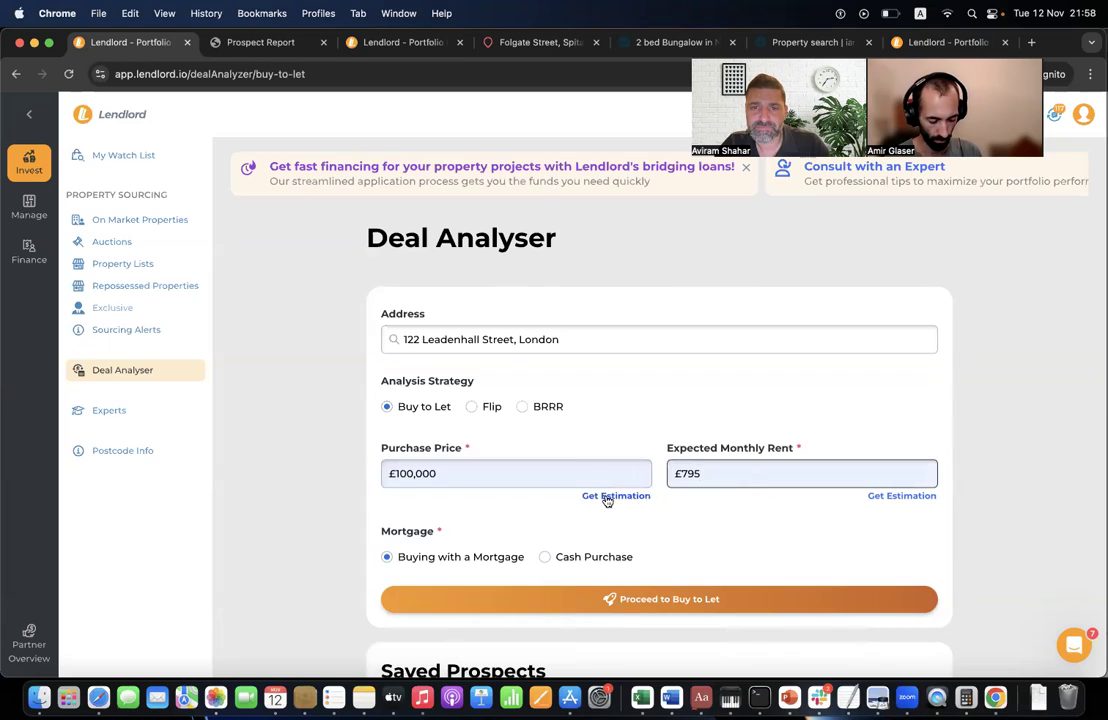
left_click(608, 496)
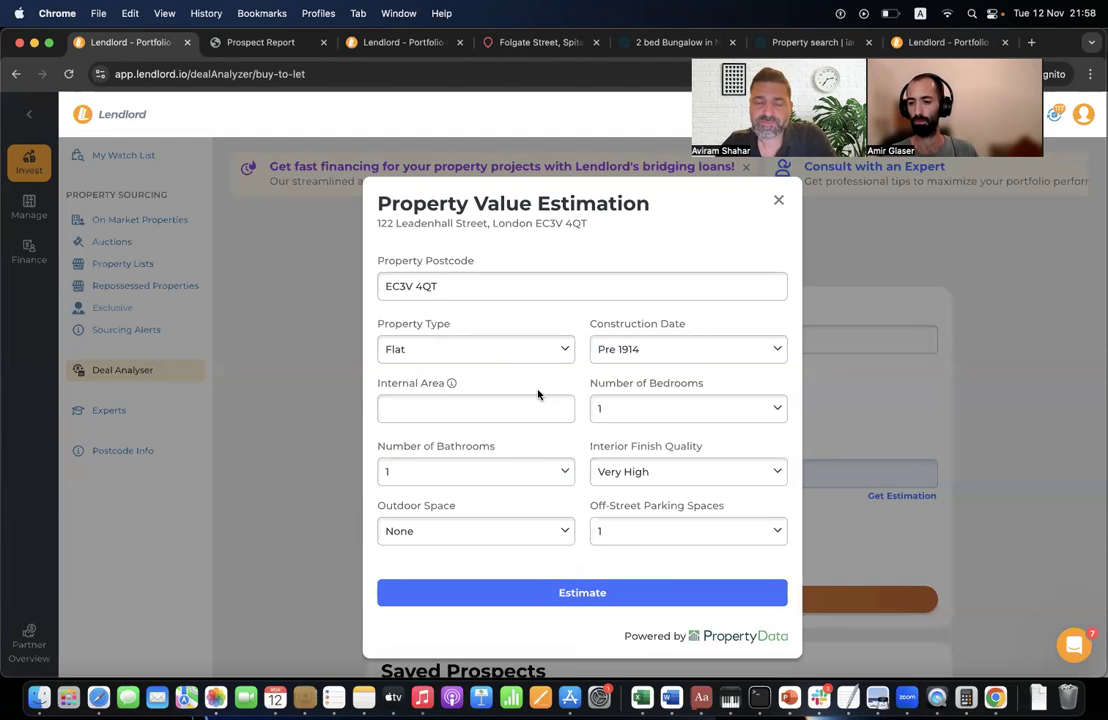
- Estimate value with internal area 89, Terraced House, Pre 1914 and 3 bedrooms, then close it
left_click(508, 412)
left_click(502, 445)
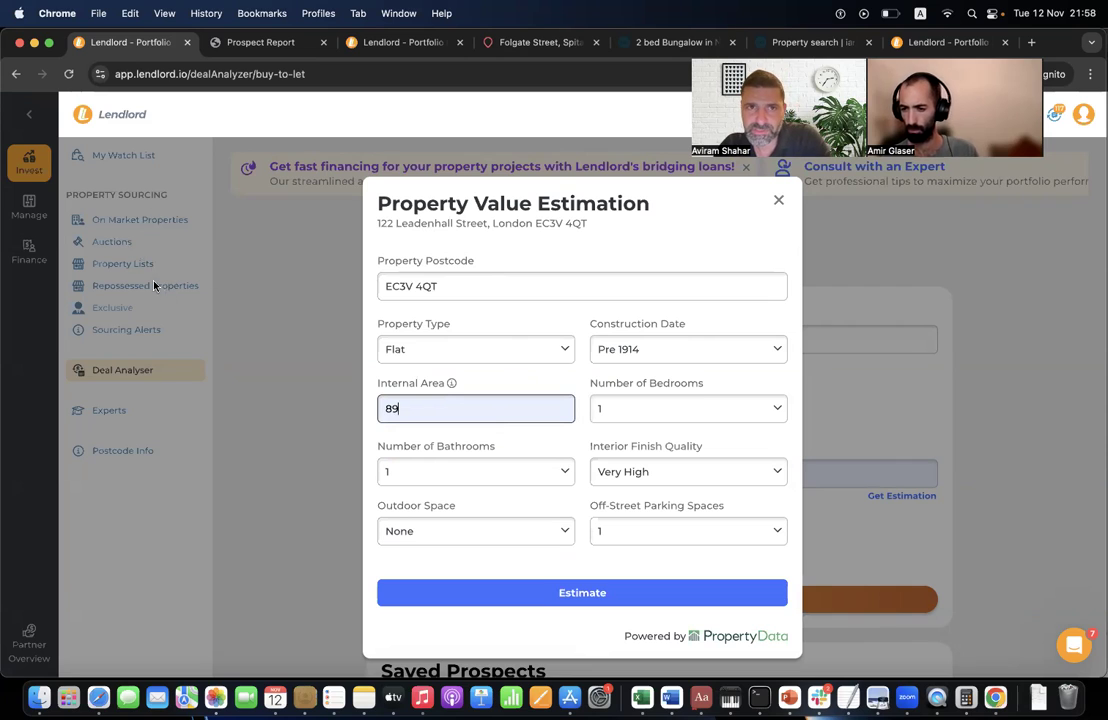
left_click(532, 348)
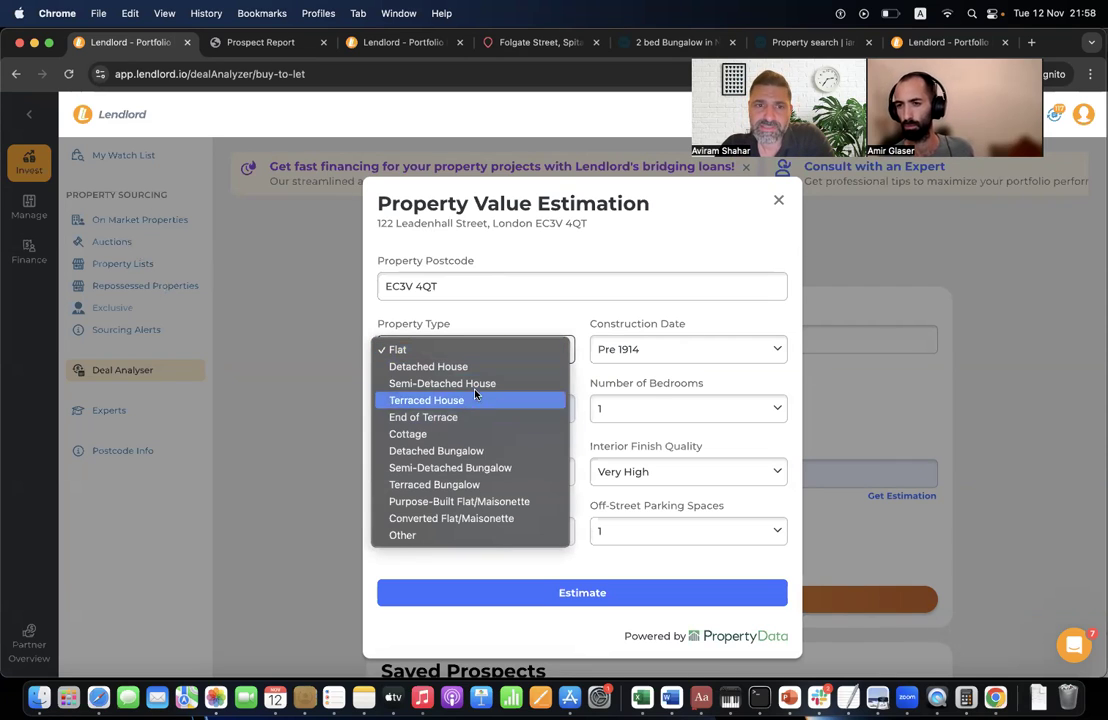
left_click(474, 404)
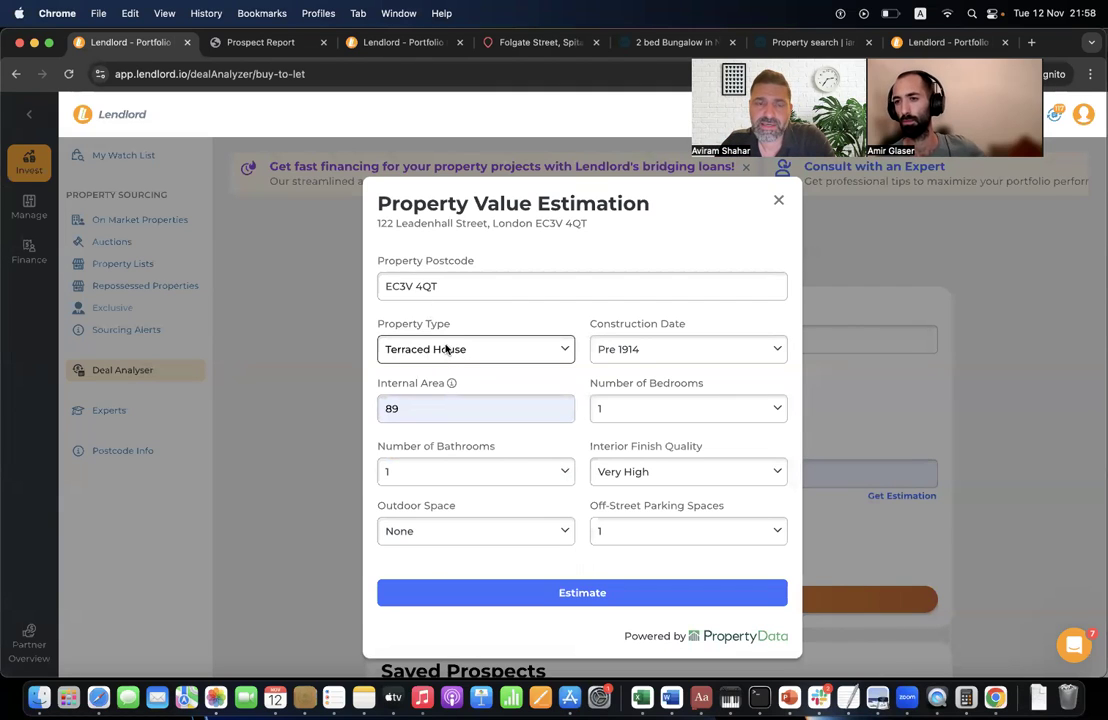
left_click(660, 349)
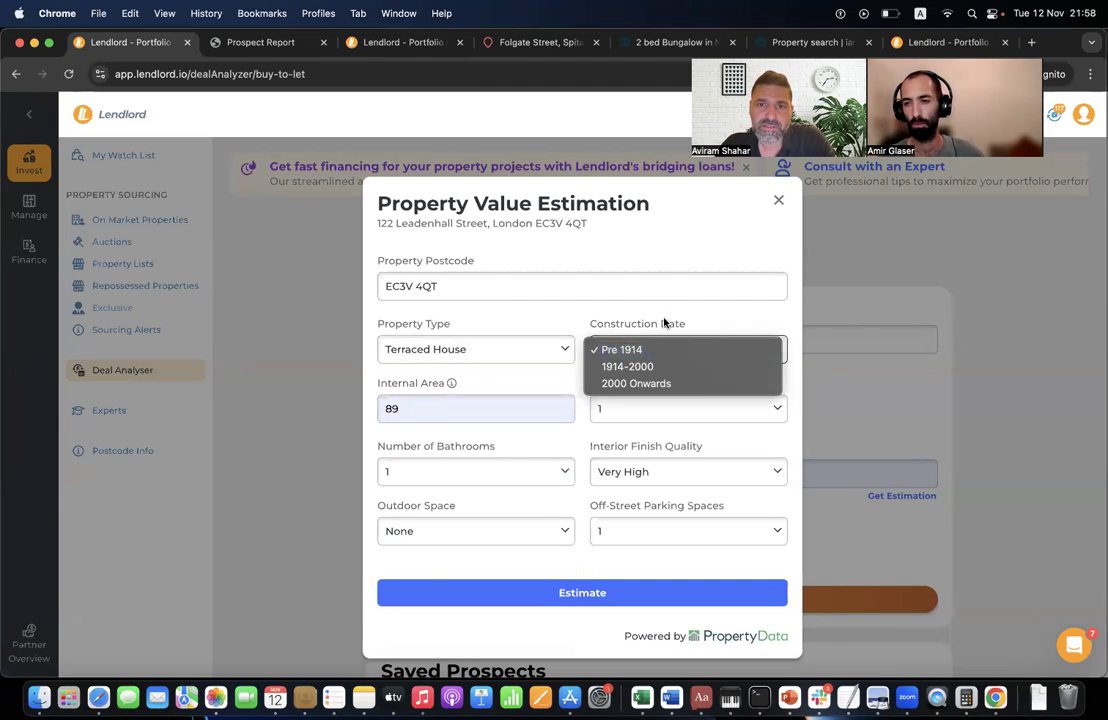
left_click(574, 312)
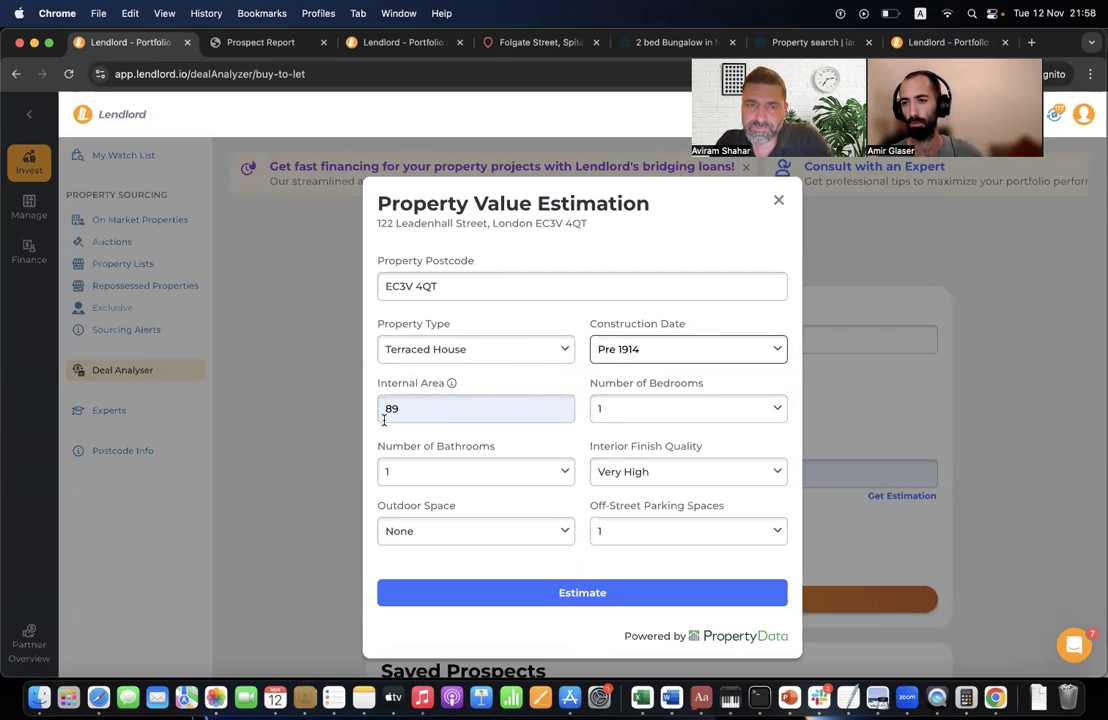
left_click(648, 410)
left_click(636, 443)
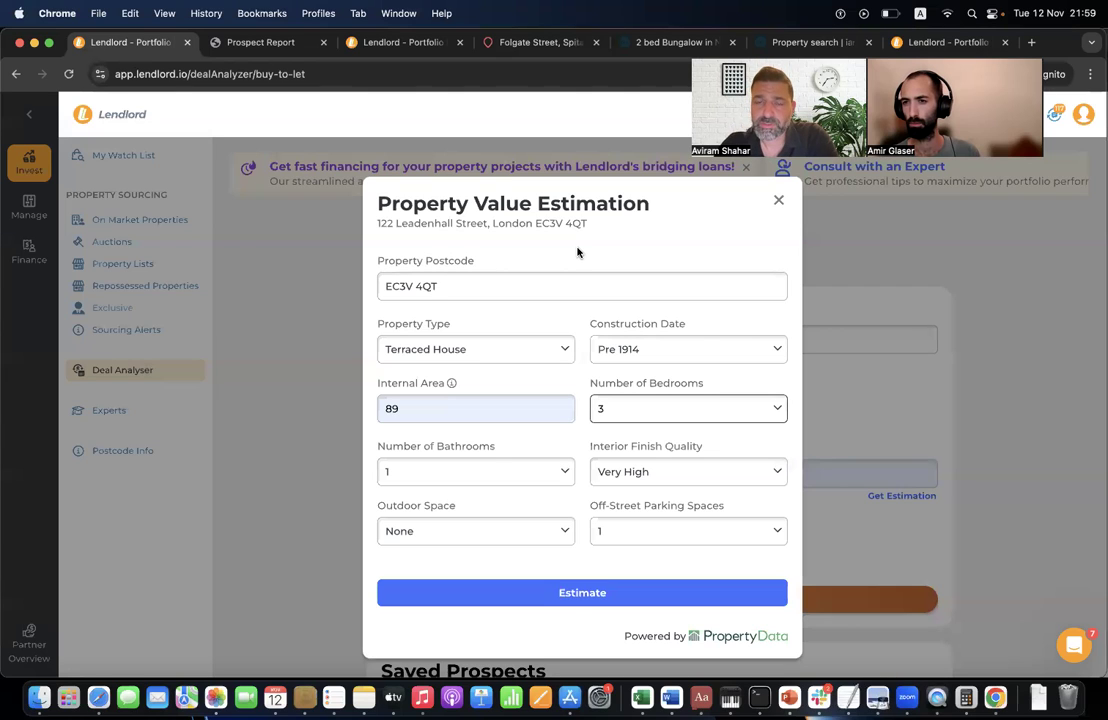
left_click(780, 203)
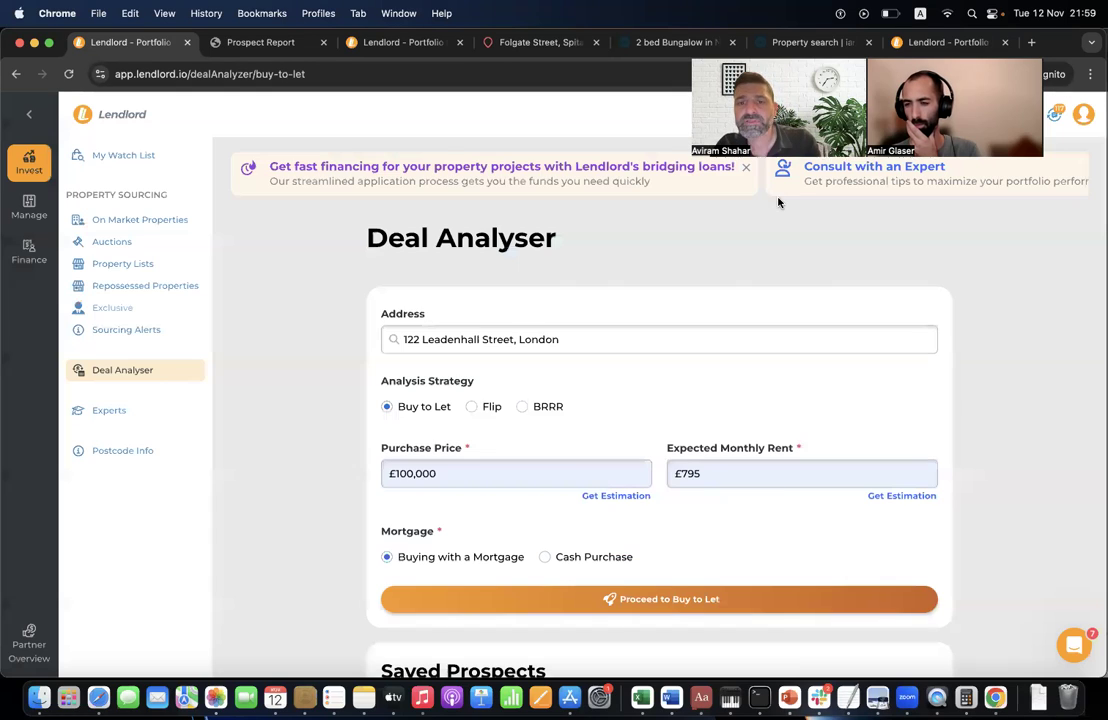
- Proceed to the Buy to Let analysis and open the property's Postcode Information tab
left_click(492, 598)
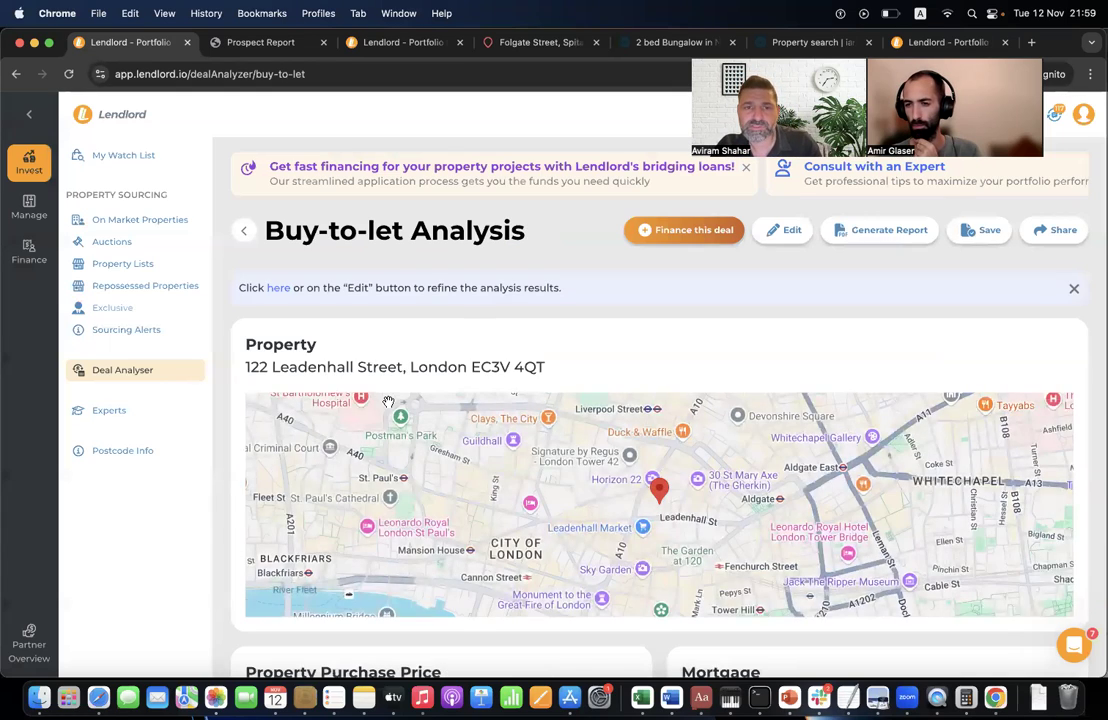
scroll(389, 402, "down", 8)
scroll(390, 405, "up", 5)
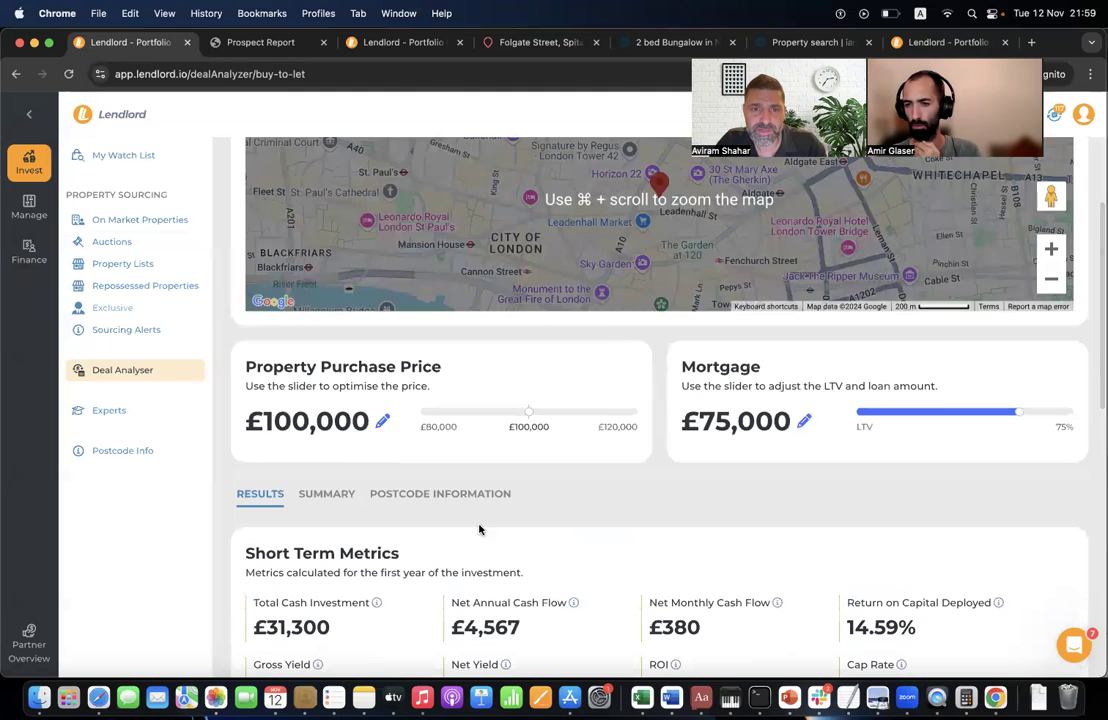
left_click(480, 495)
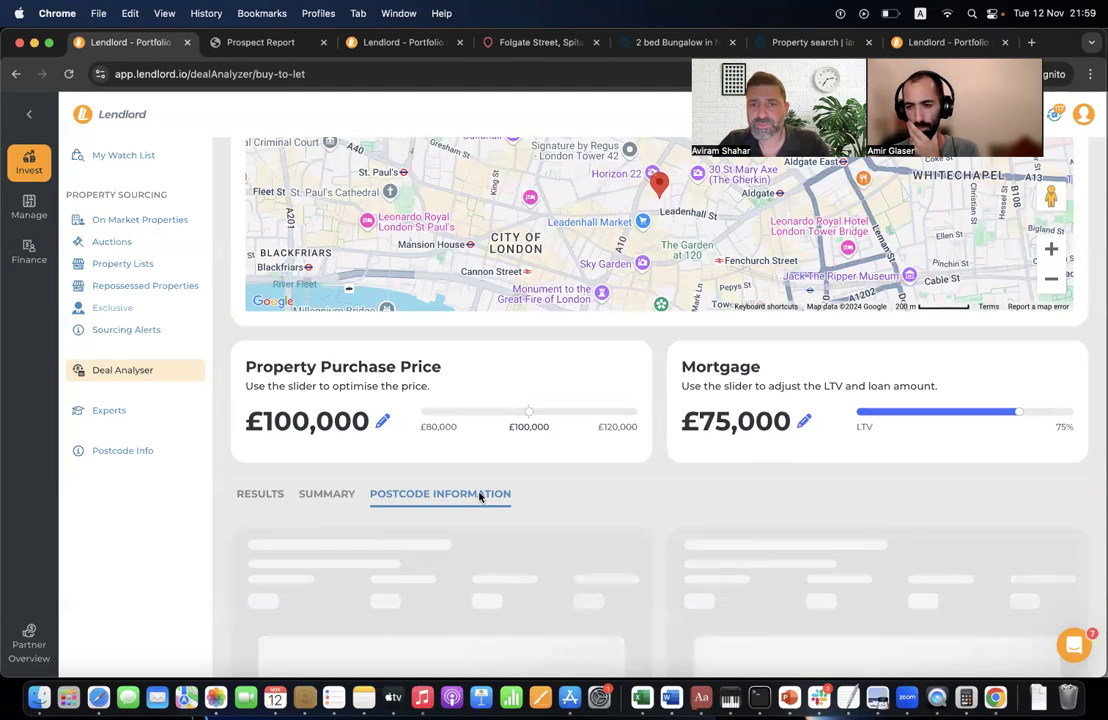
scroll(479, 497, "down", 4)
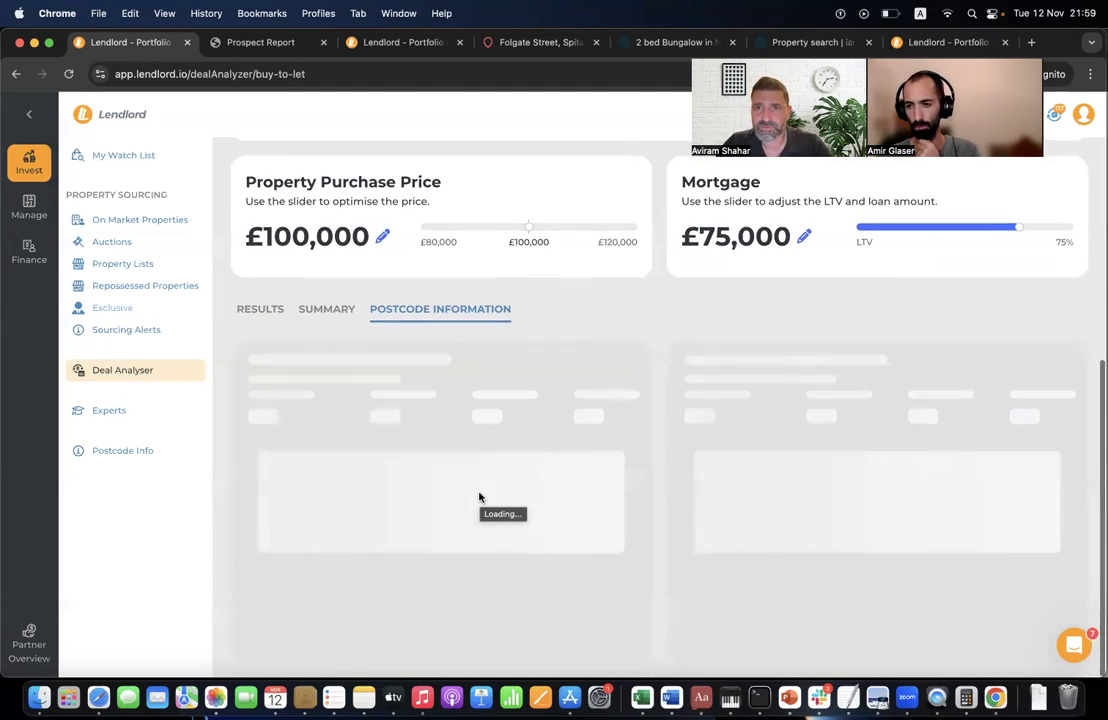
scroll(611, 384, "up", 1)
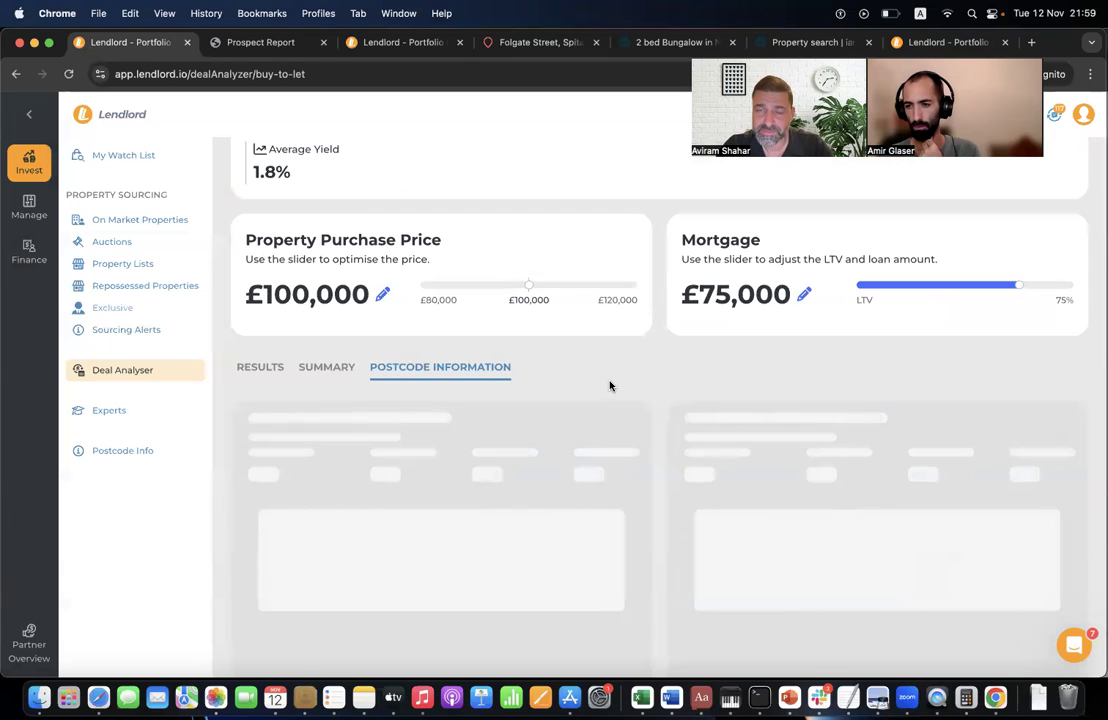